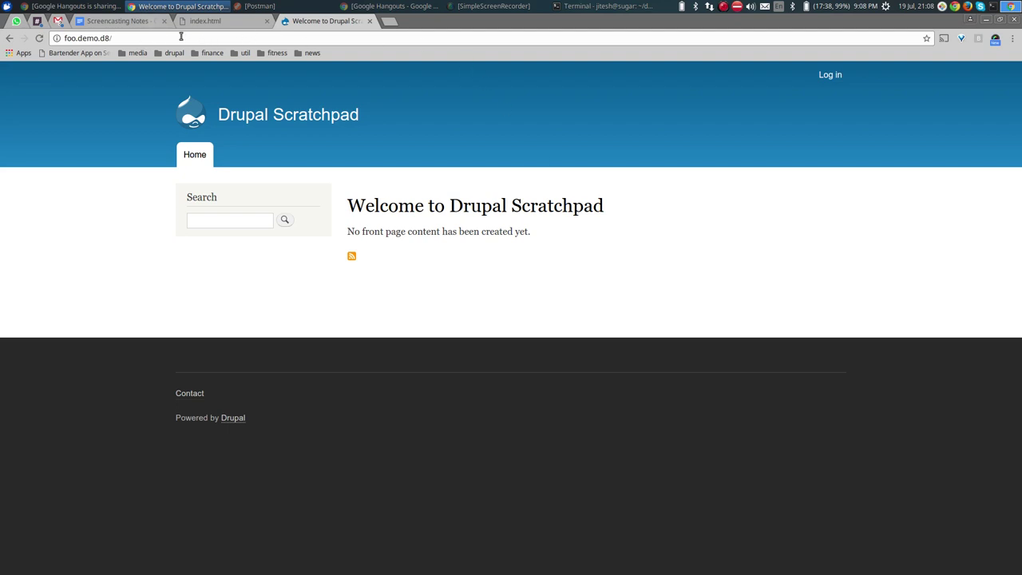
Load bar.demo.d8/node/1?_format=json in a new browser tab.
{"action": "left_click", "coordinate": [165, 39]}
{"action": "key", "text": "ctrl+t"}
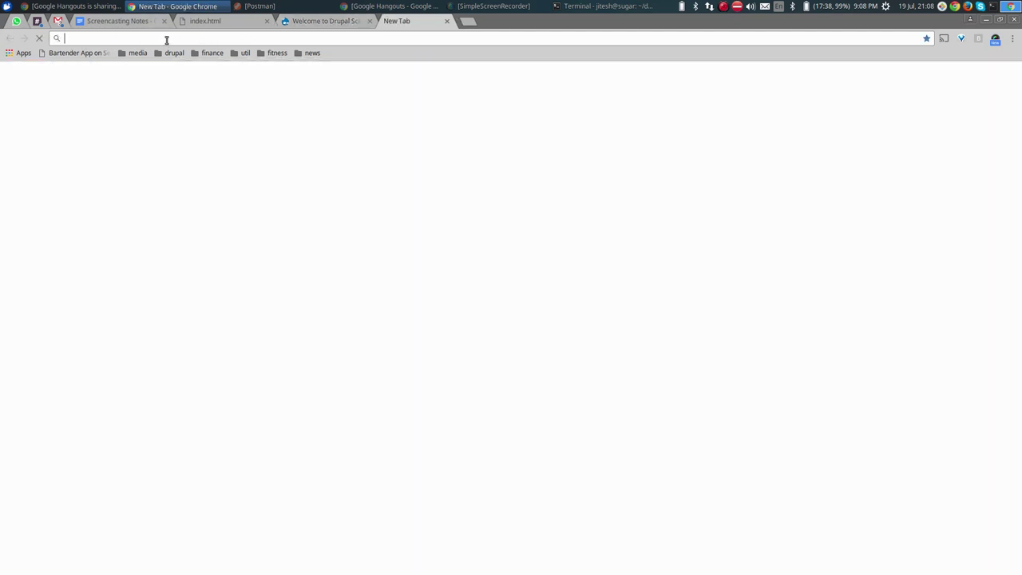
{"action": "type", "text": "bar"}
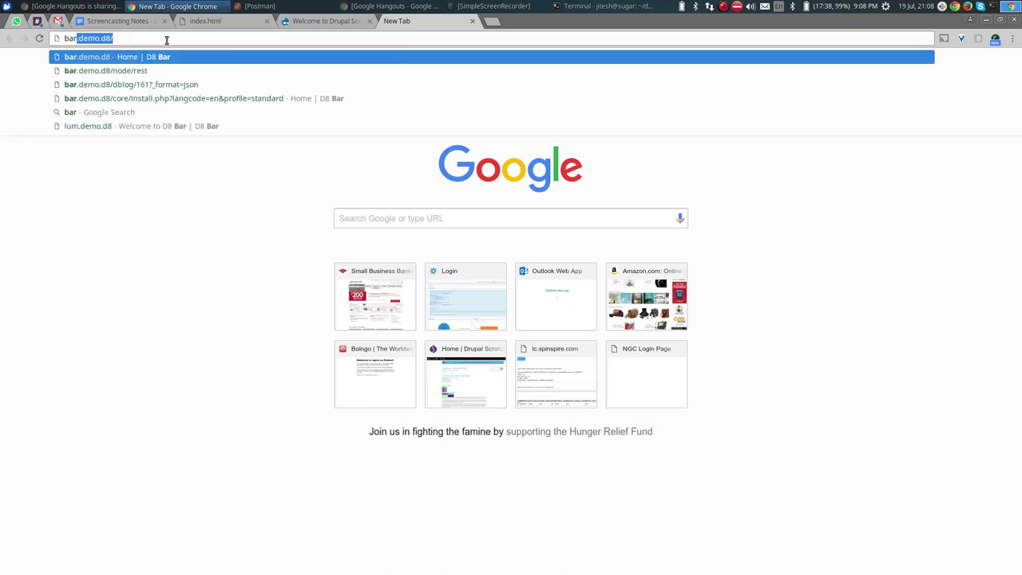
{"action": "key", "text": "Right"}
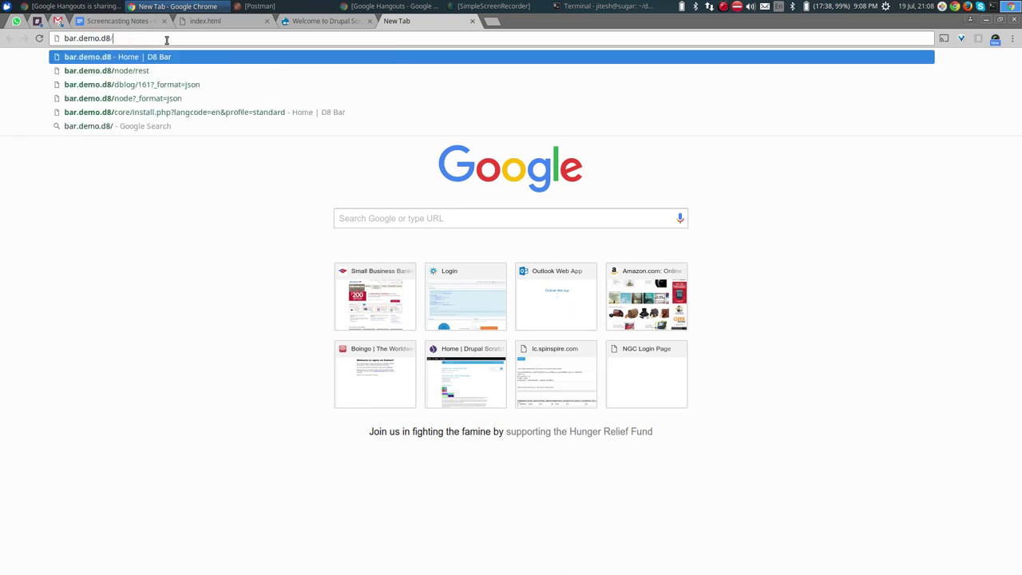
{"action": "key", "text": "Down"}
{"action": "key", "text": "Down"}
{"action": "key", "text": "Down"}
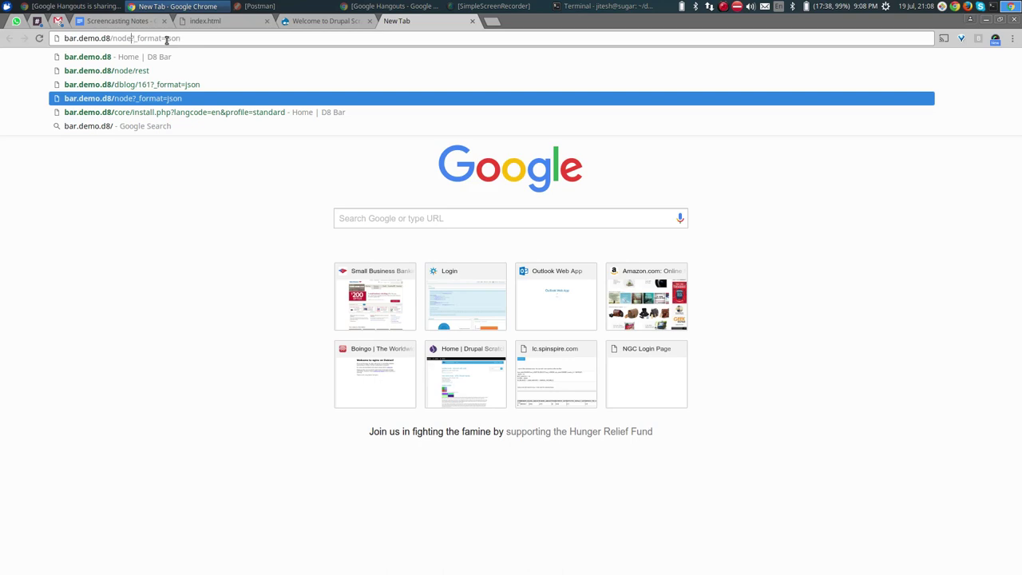
{"action": "type", "text": "/1"}
{"action": "key", "text": "Return"}
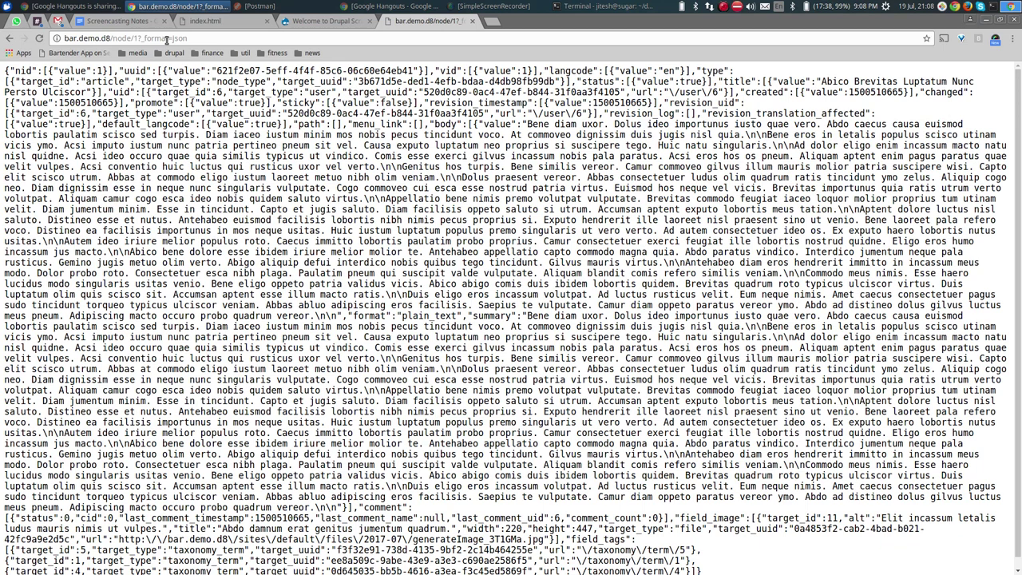
Scroll through node 1's JSON output and select the ?_format=json part of the address.
{"action": "left_click_drag", "start_coordinate": [132, 38], "coordinate": [304, 59]}
{"action": "left_click", "coordinate": [314, 54]}
{"action": "left_click", "coordinate": [237, 157]}
{"action": "scroll", "coordinate": [237, 156], "scroll_direction": "down", "scroll_amount": 1}
{"action": "left_click_drag", "start_coordinate": [233, 156], "coordinate": [311, 471]}
{"action": "left_click", "coordinate": [347, 349]}
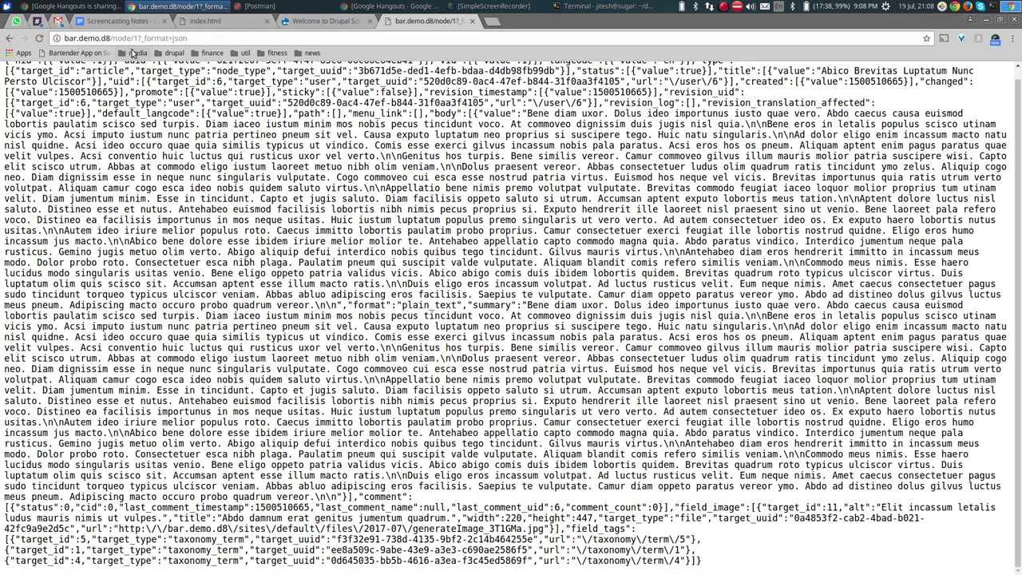
{"action": "left_click_drag", "start_coordinate": [140, 37], "coordinate": [253, 37]}
Remove ?_format=json from the address and select parts of the JSON output.
{"action": "key", "text": "BackSpace"}
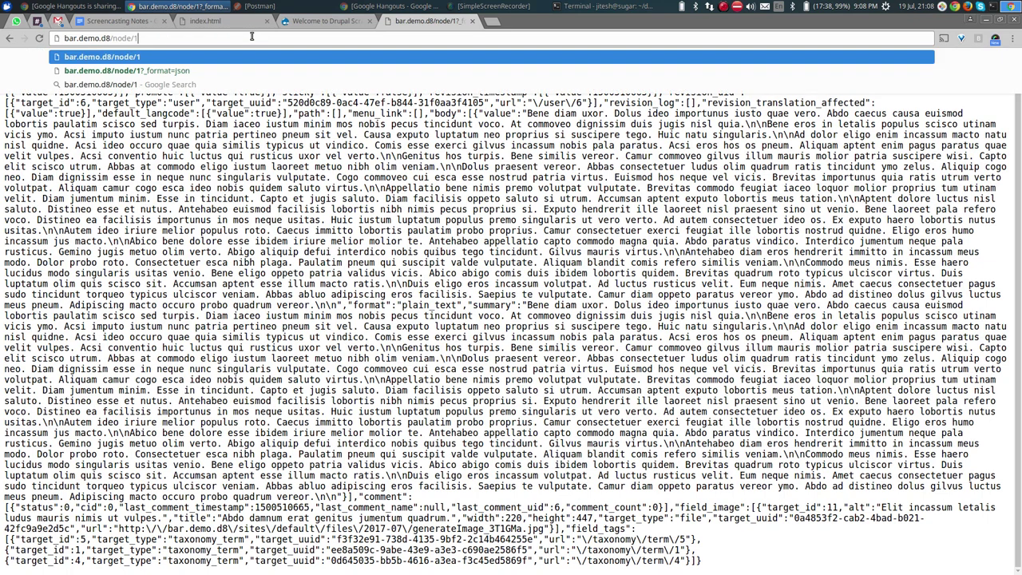
{"action": "key", "text": "ctrl+a"}
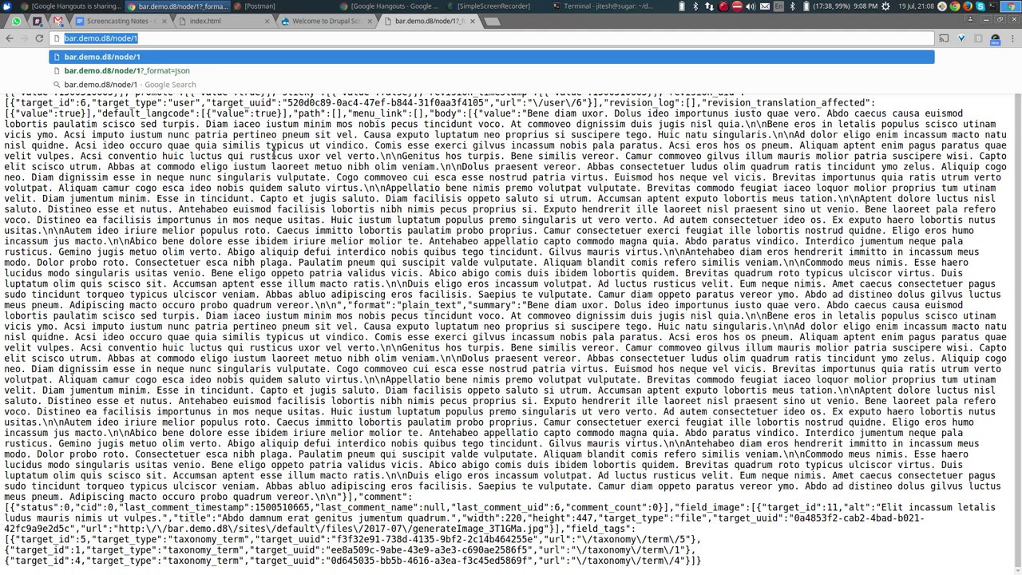
{"action": "left_click", "coordinate": [227, 277]}
{"action": "left_click_drag", "start_coordinate": [85, 132], "coordinate": [390, 475]}
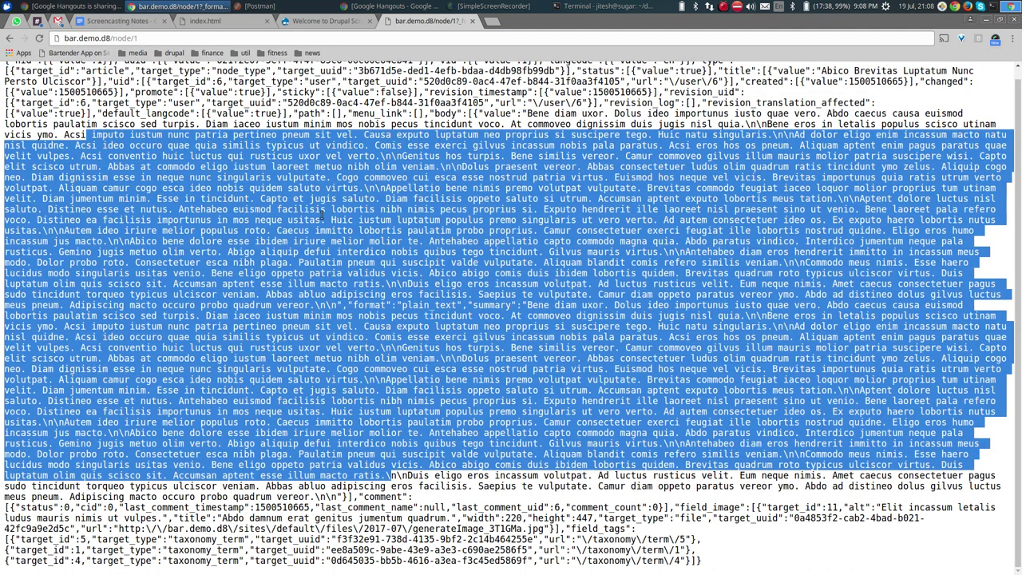
{"action": "scroll", "coordinate": [320, 214], "scroll_direction": "up", "scroll_amount": 1}
{"action": "left_click_drag", "start_coordinate": [5, 70], "coordinate": [259, 92]}
Trim the address to bar.demo.d8/node and close the tab with Ctrl+W.
{"action": "left_click", "coordinate": [170, 42]}
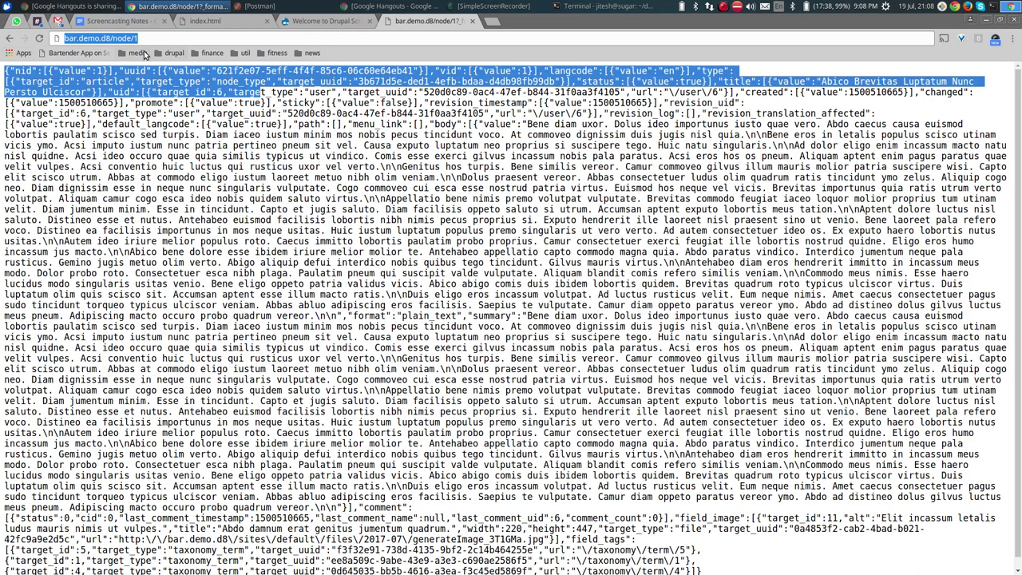
{"action": "left_click", "coordinate": [131, 38]}
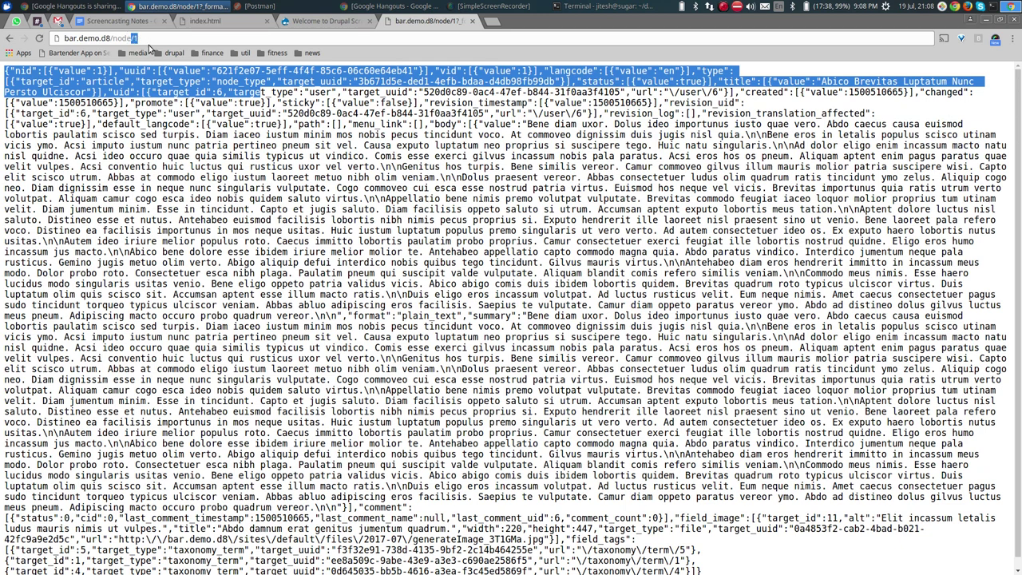
{"action": "key", "text": "BackSpace"}
{"action": "key", "text": "ctrl+a"}
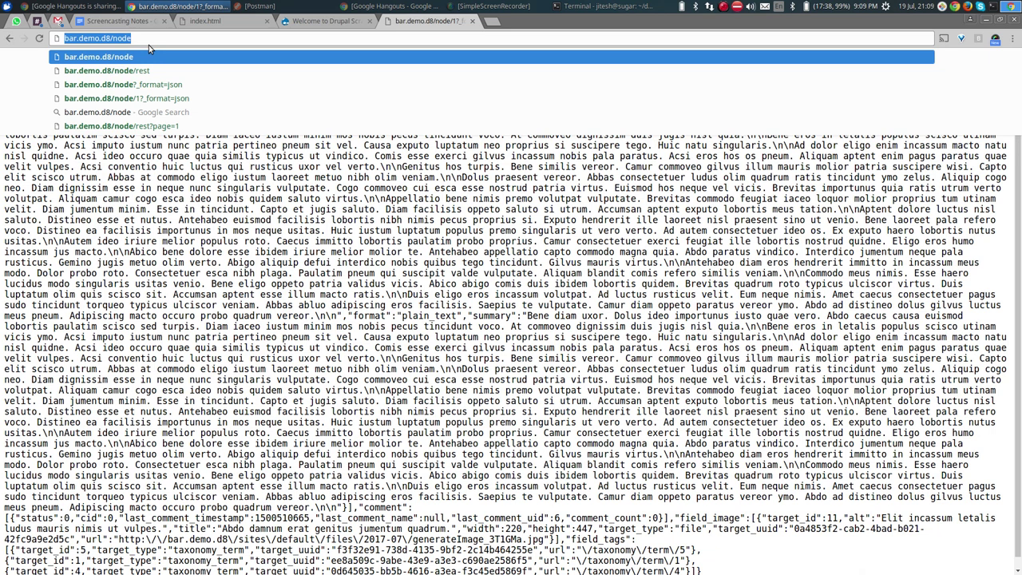
{"action": "key", "text": "ctrl+w"}
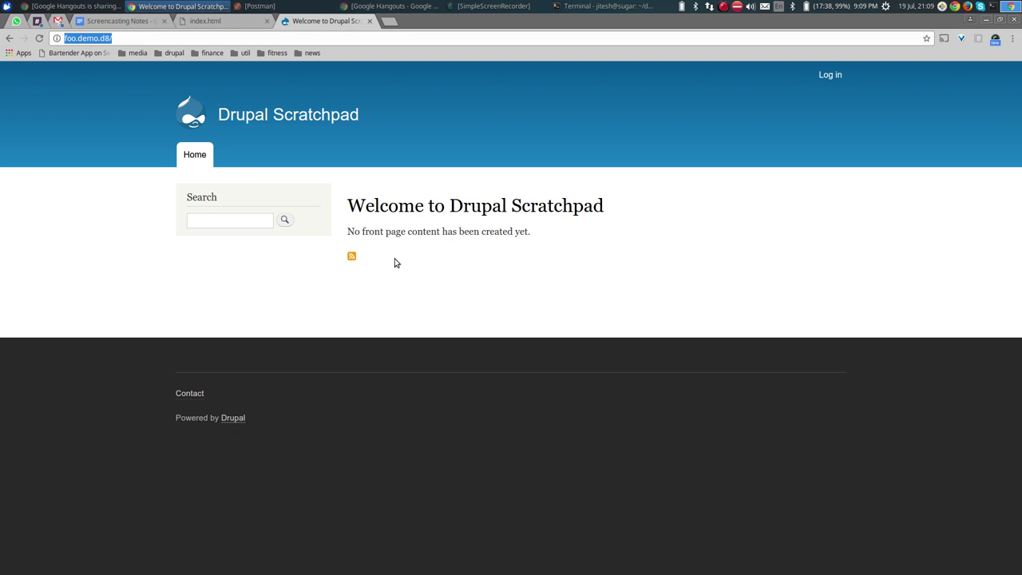
{"action": "double_click", "coordinate": [393, 206]}
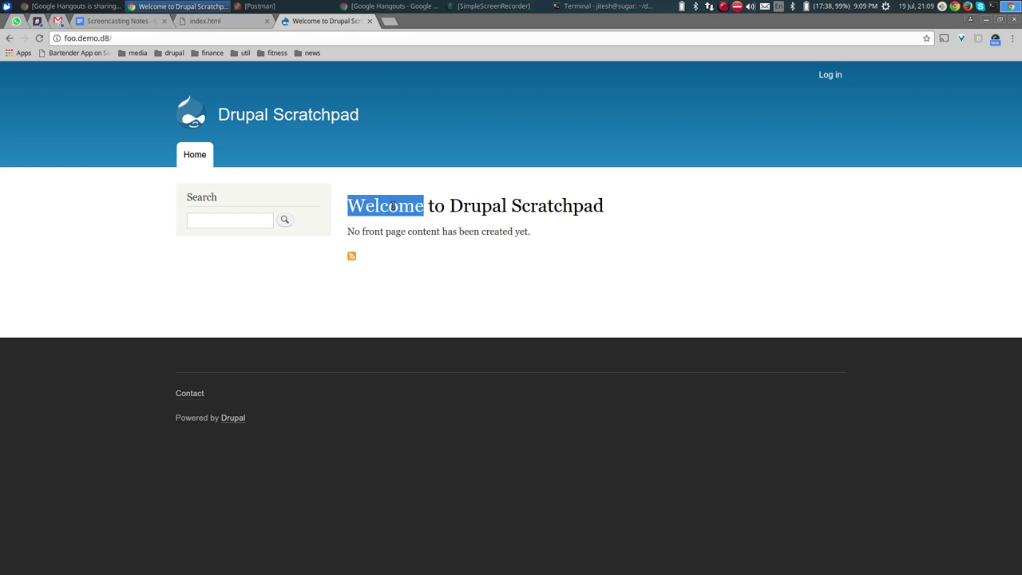
{"action": "left_click", "coordinate": [435, 297]}
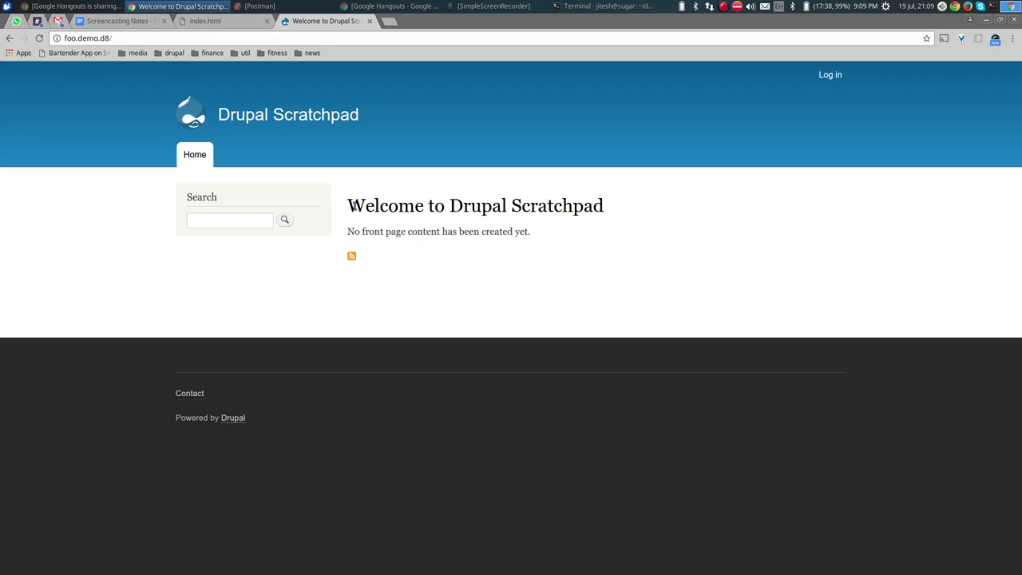
{"action": "left_click_drag", "start_coordinate": [352, 205], "coordinate": [520, 237]}
{"action": "left_click", "coordinate": [521, 244]}
{"action": "double_click", "coordinate": [359, 205]}
{"action": "left_click", "coordinate": [359, 205]}
{"action": "left_click", "coordinate": [66, 38]}
{"action": "left_click", "coordinate": [417, 245]}
Log in to foo.demo.d8 with the administrator's username and password.
{"action": "left_click", "coordinate": [830, 74]}
{"action": "type", "text": "admin"}
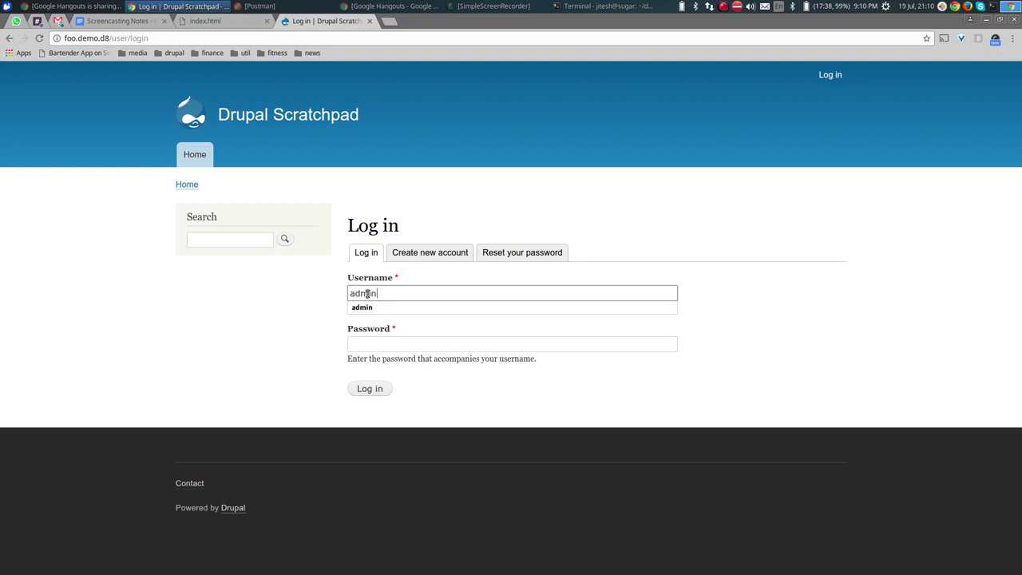
{"action": "key", "text": "Tab"}
{"action": "type", "text": "**********"}
{"action": "key", "text": "Return"}
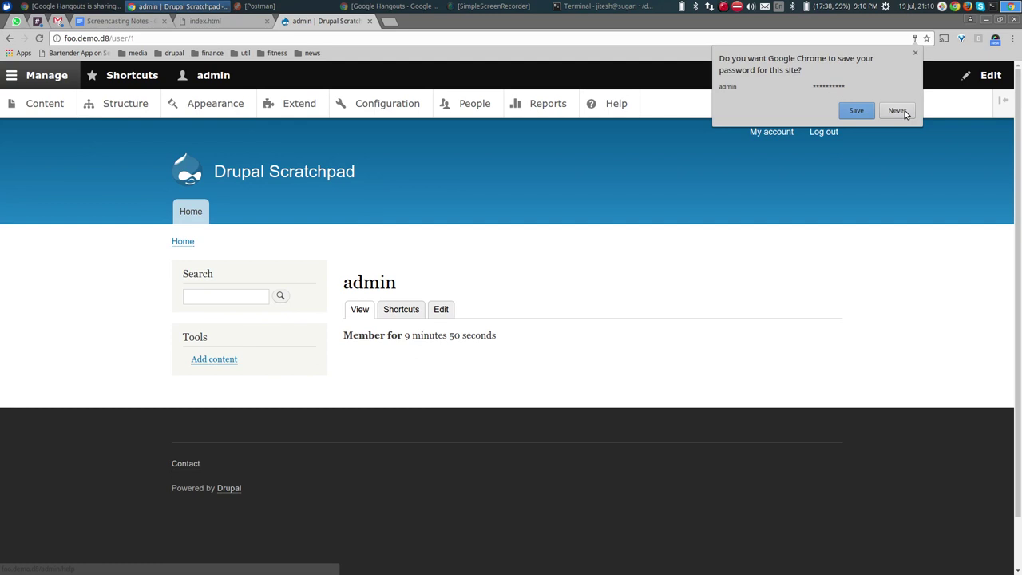
Decline saving the password, open the empty Content list, and switch to the terminal.
{"action": "left_click", "coordinate": [916, 53]}
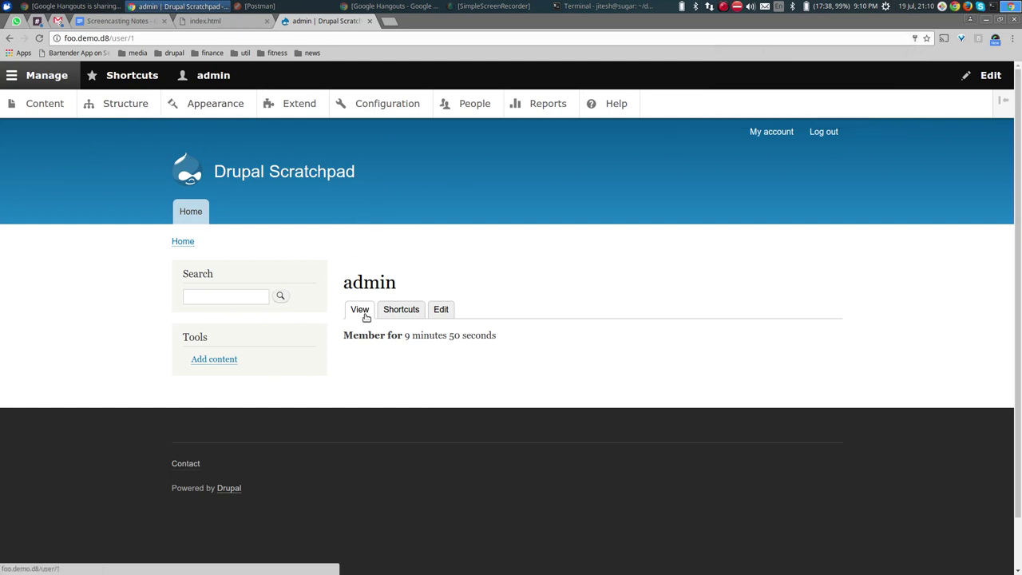
{"action": "left_click", "coordinate": [65, 109]}
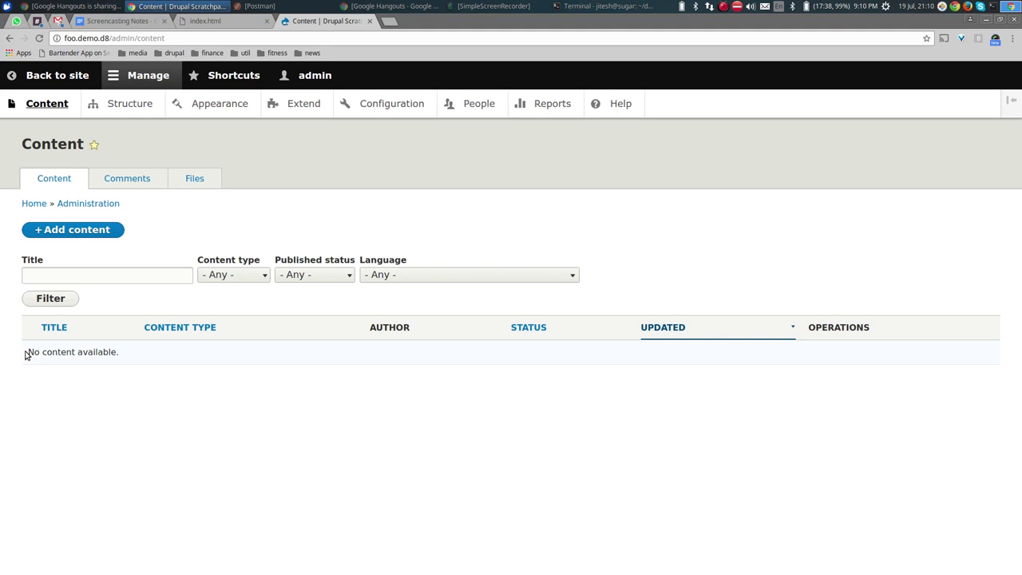
{"action": "key", "text": "alt+Tab"}
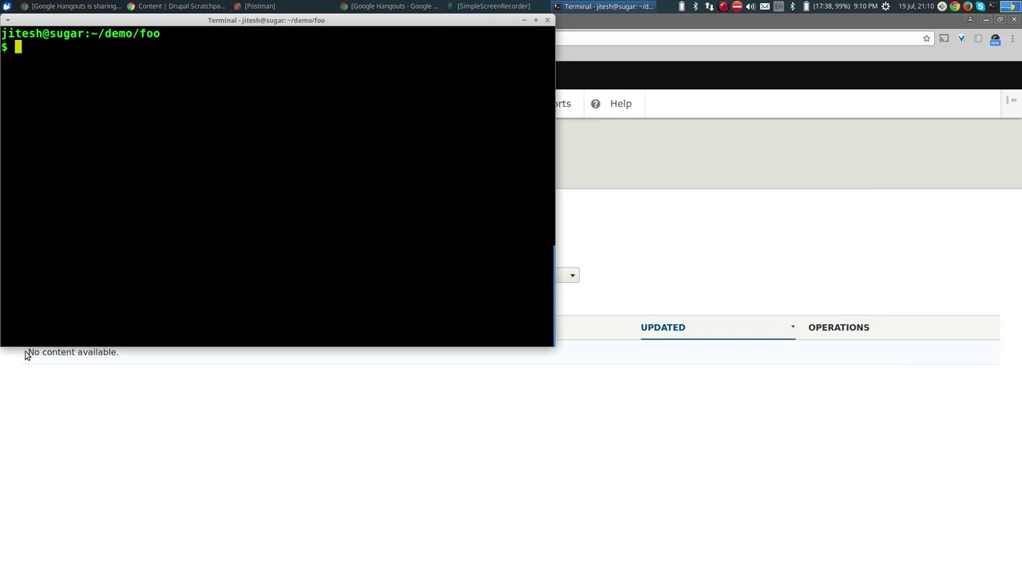
Run drush dl devel, then drush -y en devel_generate to enable the module.
{"action": "type", "text": "drush dl devel"}
{"action": "key", "text": "Return"}
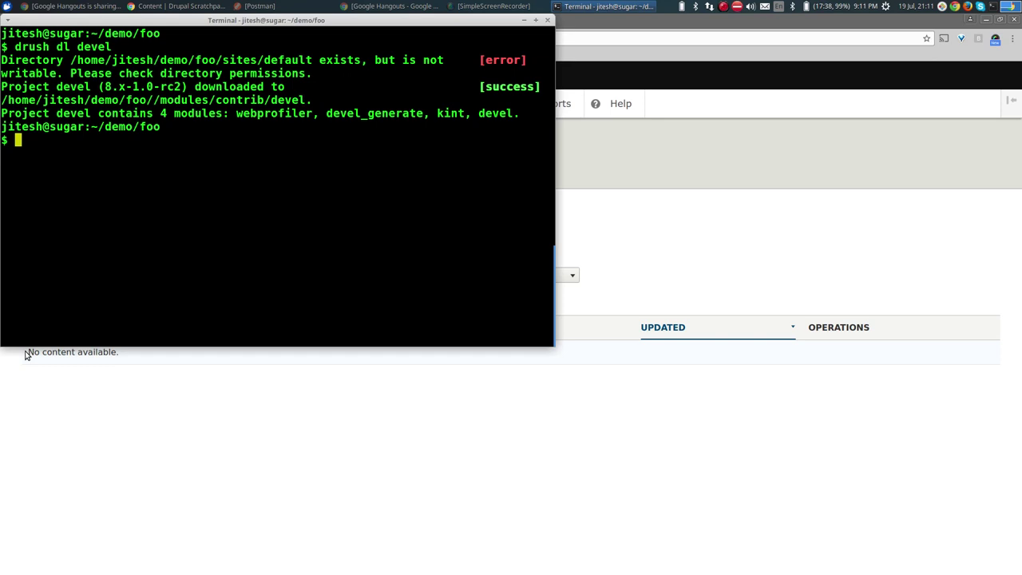
{"action": "type", "text": "drush -y en"}
{"action": "double_click", "coordinate": [415, 113]}
{"action": "middle_click", "coordinate": [336, 222]}
{"action": "key", "text": "BackSpace"}
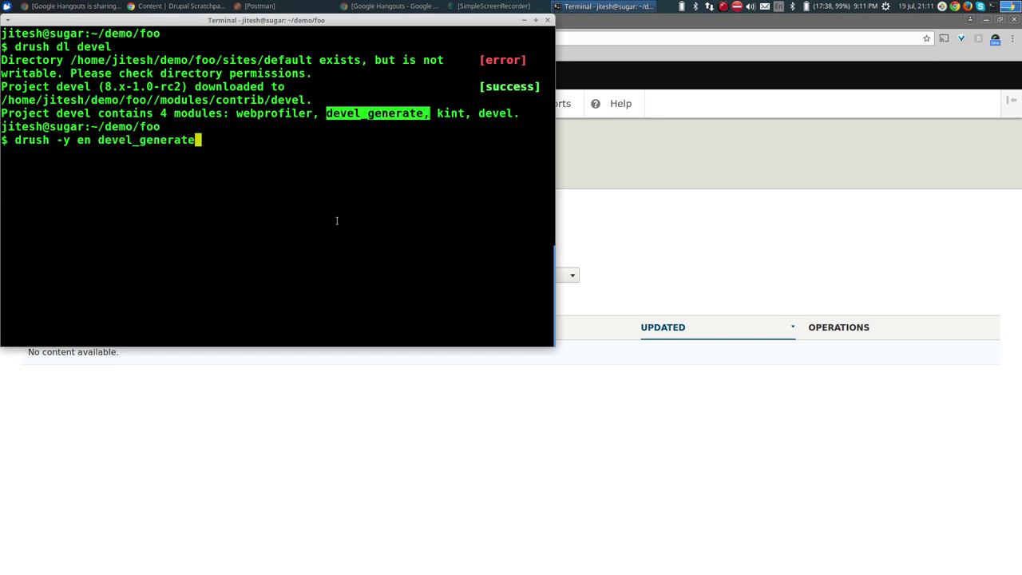
{"action": "key", "text": "Return"}
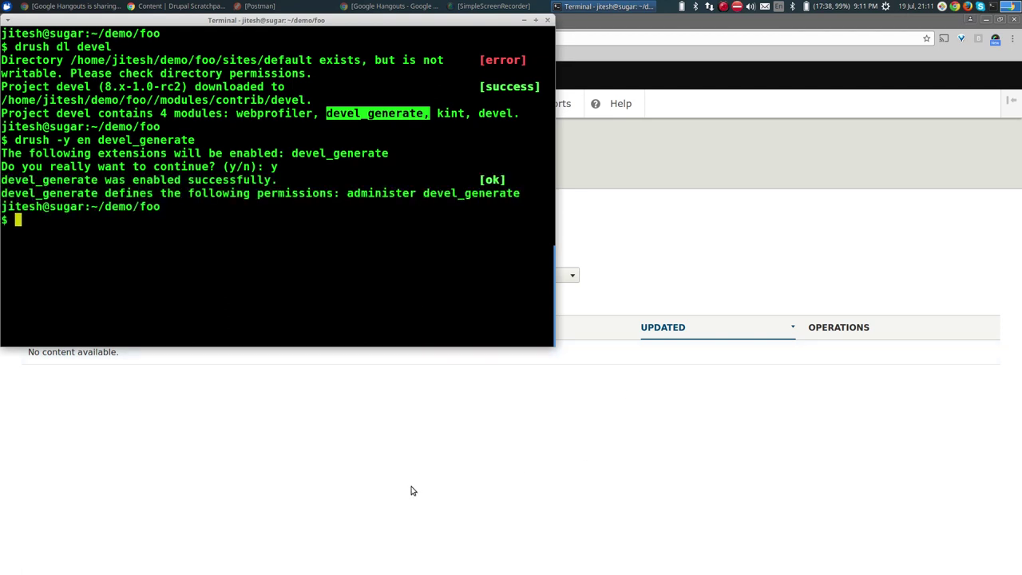
{"action": "left_click", "coordinate": [443, 449]}
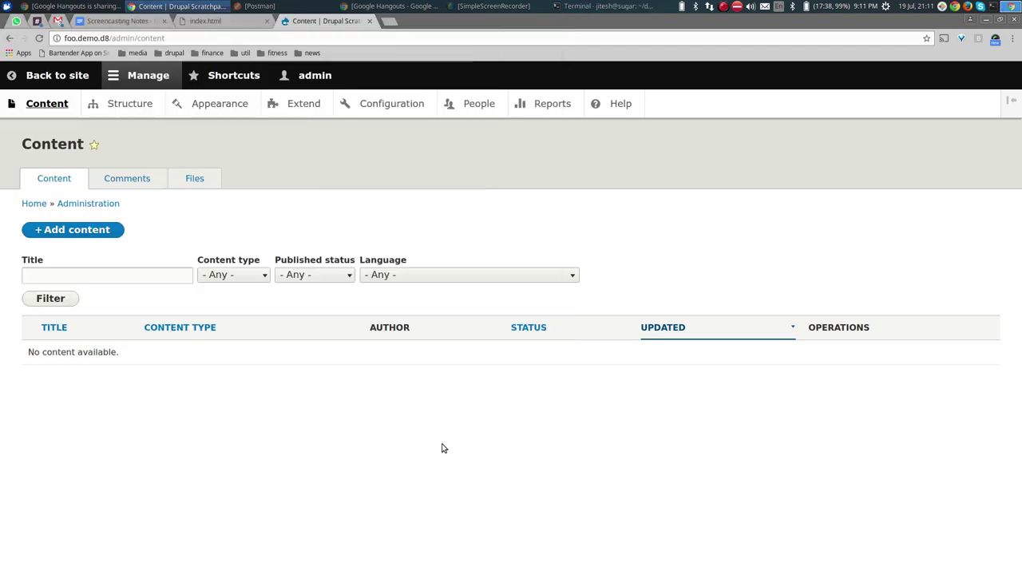
Open Generate users under Configuration's Development section and select the number-of-users field.
{"action": "left_click", "coordinate": [392, 105]}
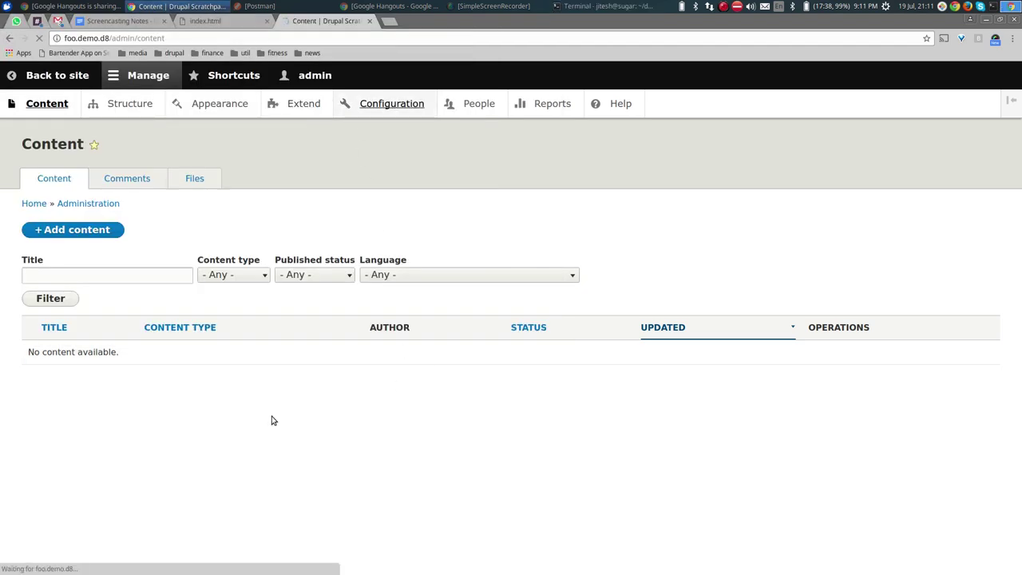
{"action": "scroll", "coordinate": [183, 371], "scroll_direction": "down", "scroll_amount": 2}
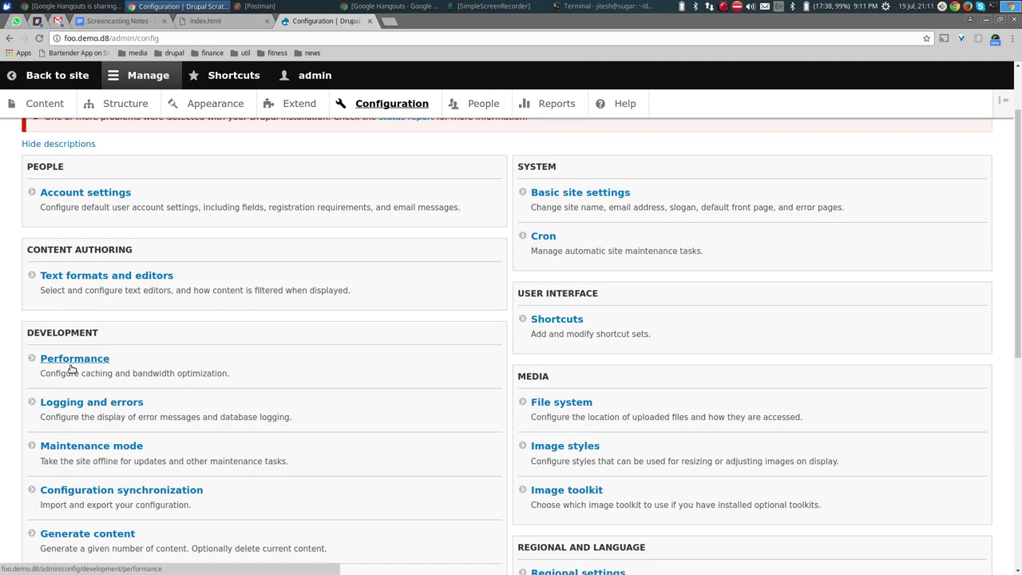
{"action": "scroll", "coordinate": [242, 348], "scroll_direction": "down", "scroll_amount": 1}
{"action": "scroll", "coordinate": [242, 348], "scroll_direction": "down", "scroll_amount": 3}
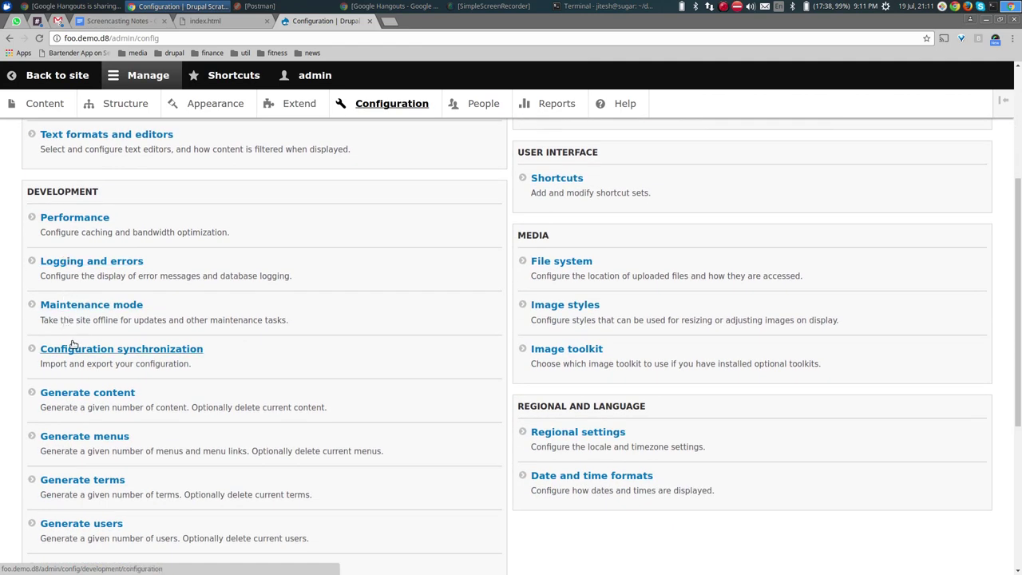
{"action": "scroll", "coordinate": [196, 372], "scroll_direction": "down", "scroll_amount": 2}
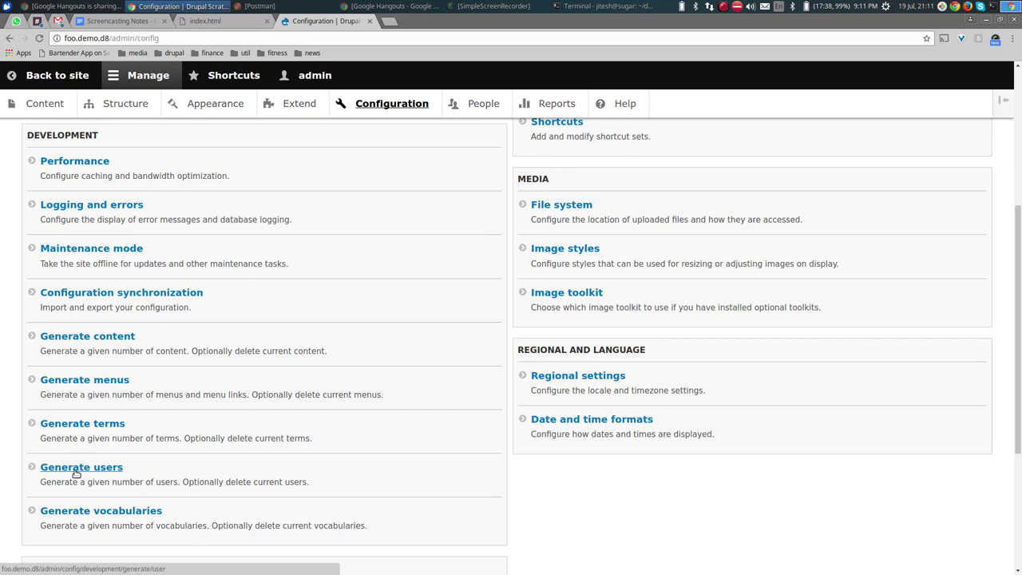
{"action": "left_click", "coordinate": [77, 469]}
{"action": "left_click", "coordinate": [50, 210]}
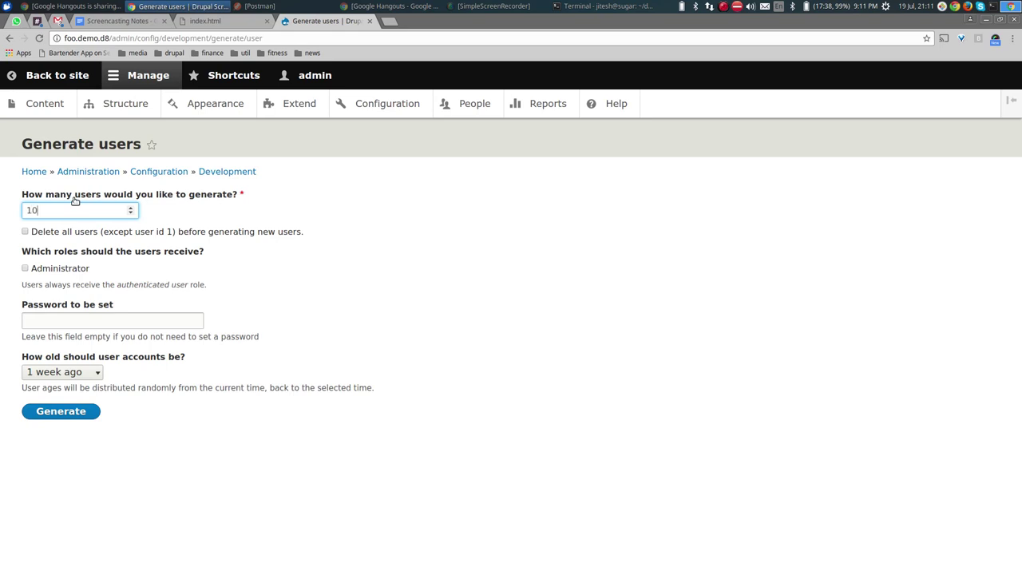
Generate the 10 test users and review them in the People list.
{"action": "left_click", "coordinate": [47, 414]}
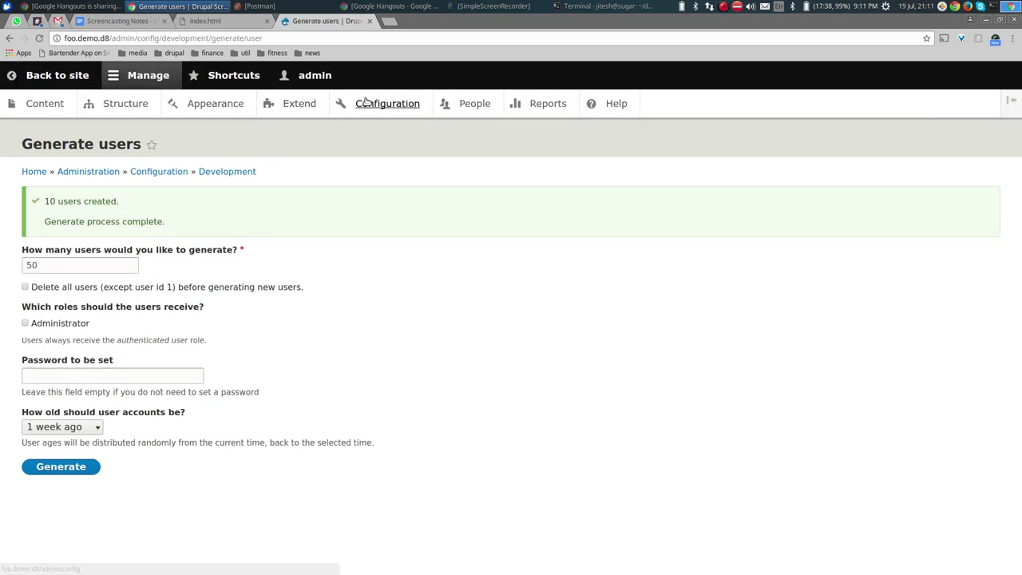
{"action": "left_click", "coordinate": [469, 103]}
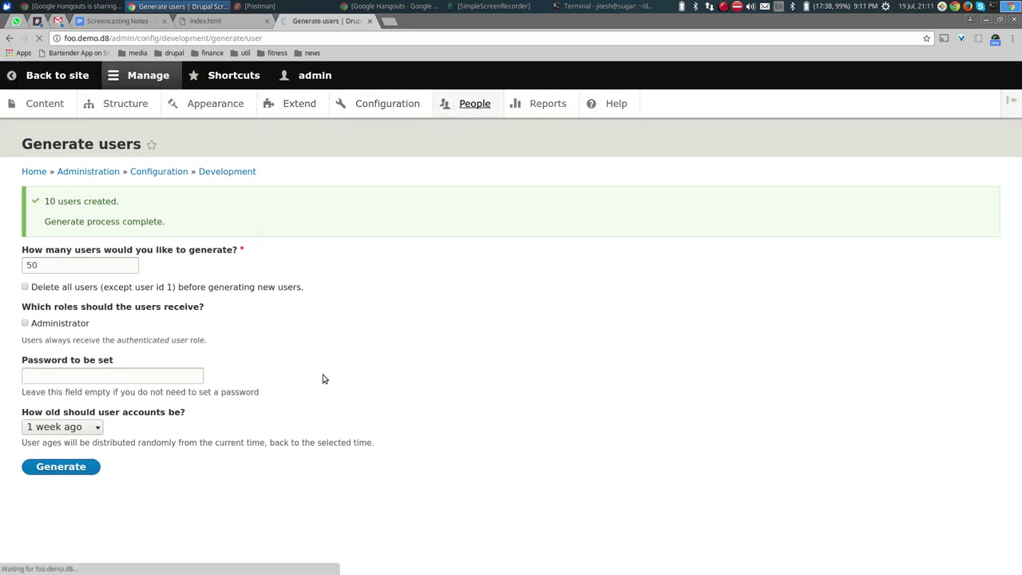
{"action": "scroll", "coordinate": [205, 303], "scroll_direction": "down", "scroll_amount": 5}
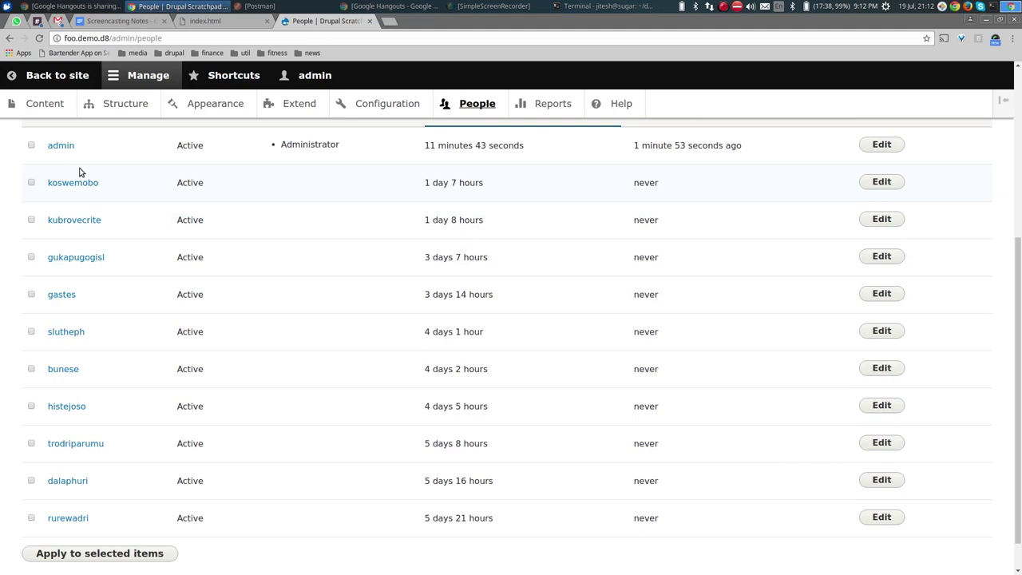
{"action": "left_click_drag", "start_coordinate": [126, 206], "coordinate": [216, 504]}
{"action": "left_click", "coordinate": [245, 288]}
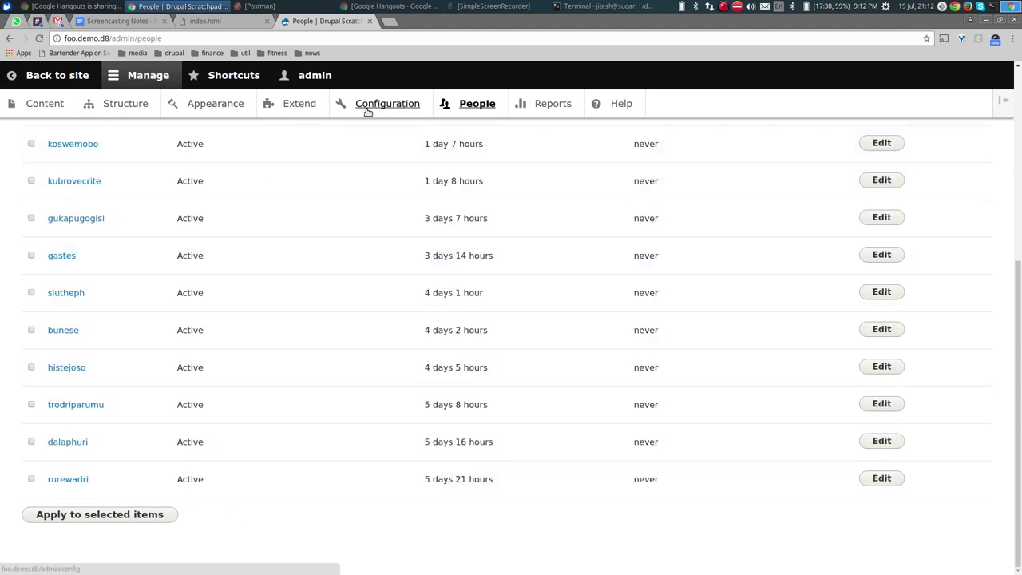
Go back twice to the Configuration page and scroll to the Development tools.
{"action": "left_click", "coordinate": [8, 38]}
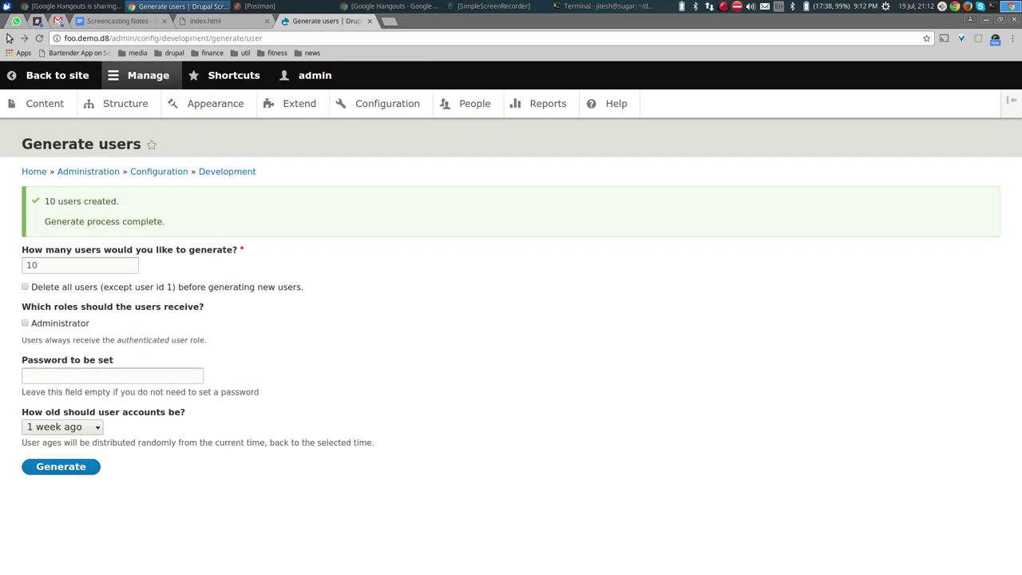
{"action": "left_click", "coordinate": [8, 38]}
{"action": "scroll", "coordinate": [61, 389], "scroll_direction": "down", "scroll_amount": 1}
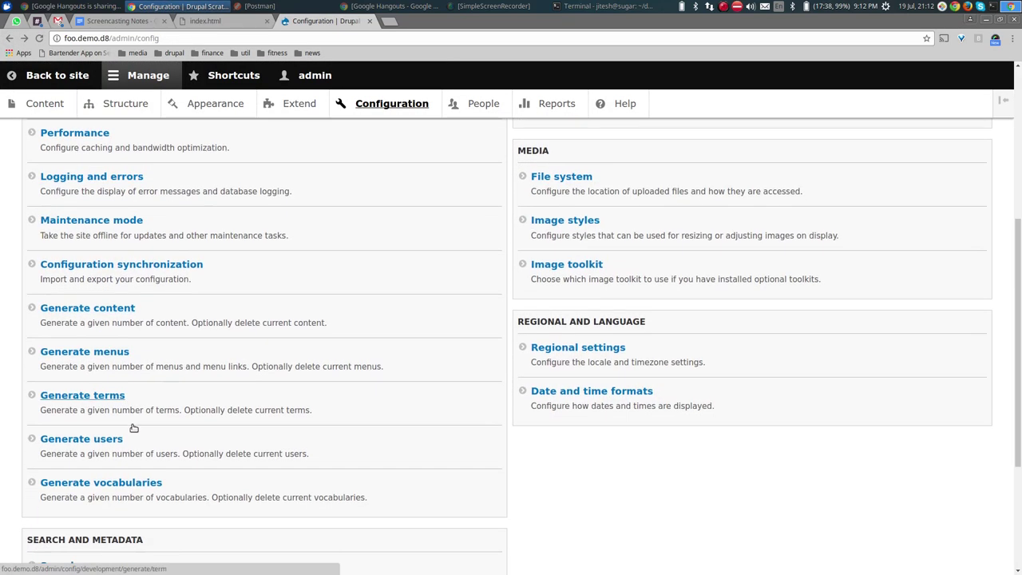
Generate random Tags vocabulary terms with 'Delete existing terms' left unchecked.
{"action": "left_click", "coordinate": [63, 396]}
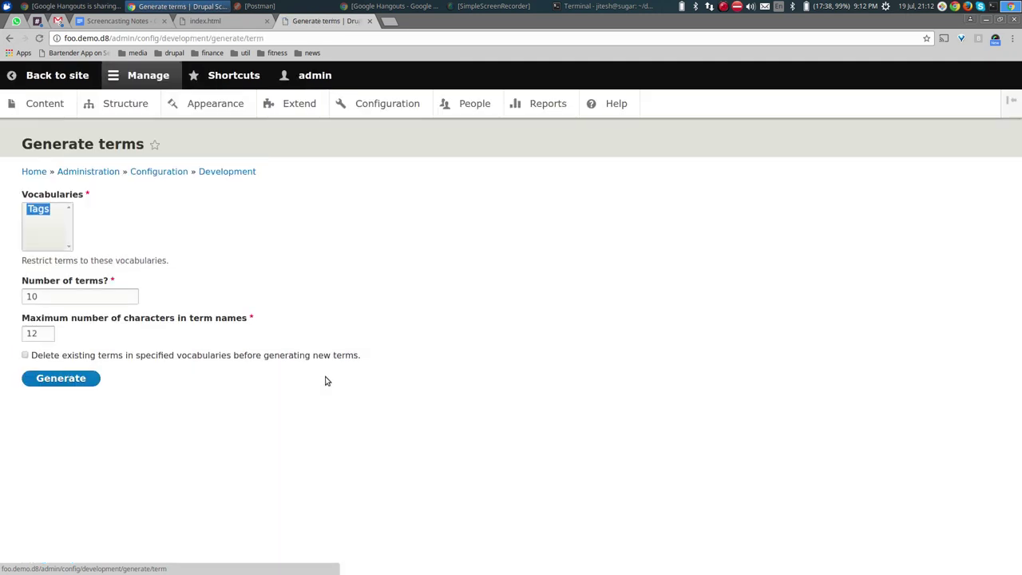
{"action": "left_click", "coordinate": [58, 294]}
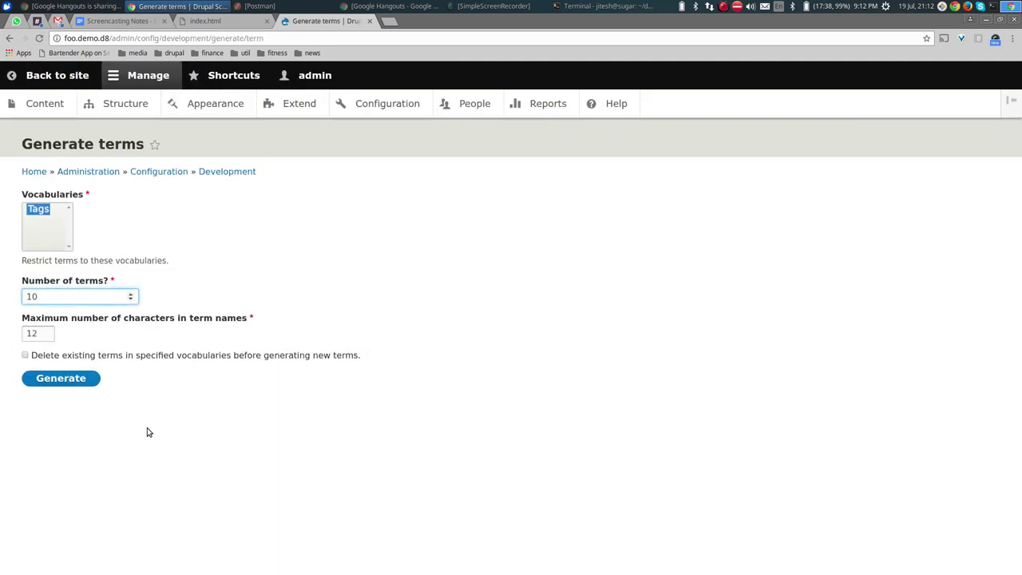
{"action": "left_click", "coordinate": [136, 355]}
{"action": "left_click", "coordinate": [25, 353]}
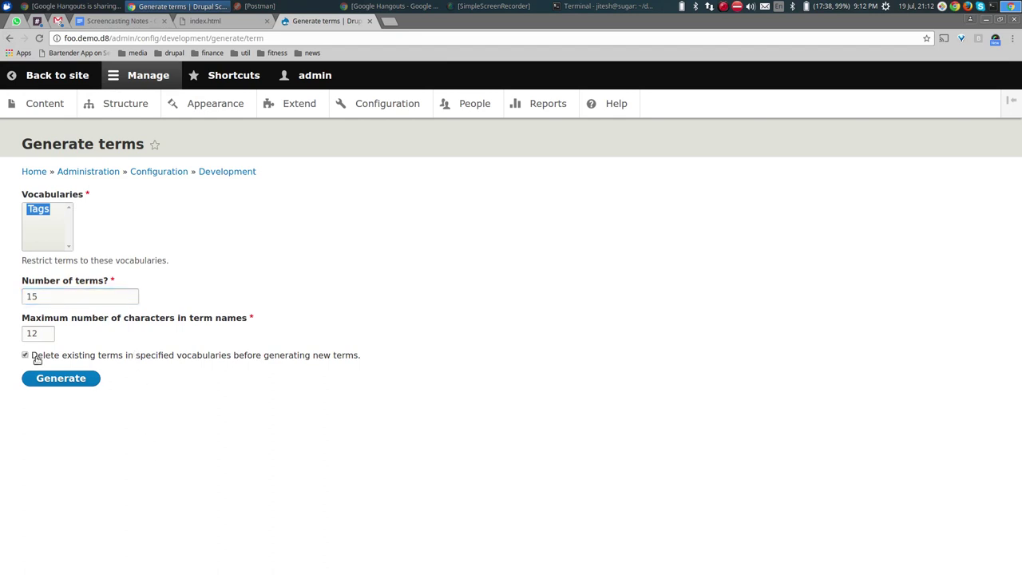
{"action": "left_click", "coordinate": [42, 377]}
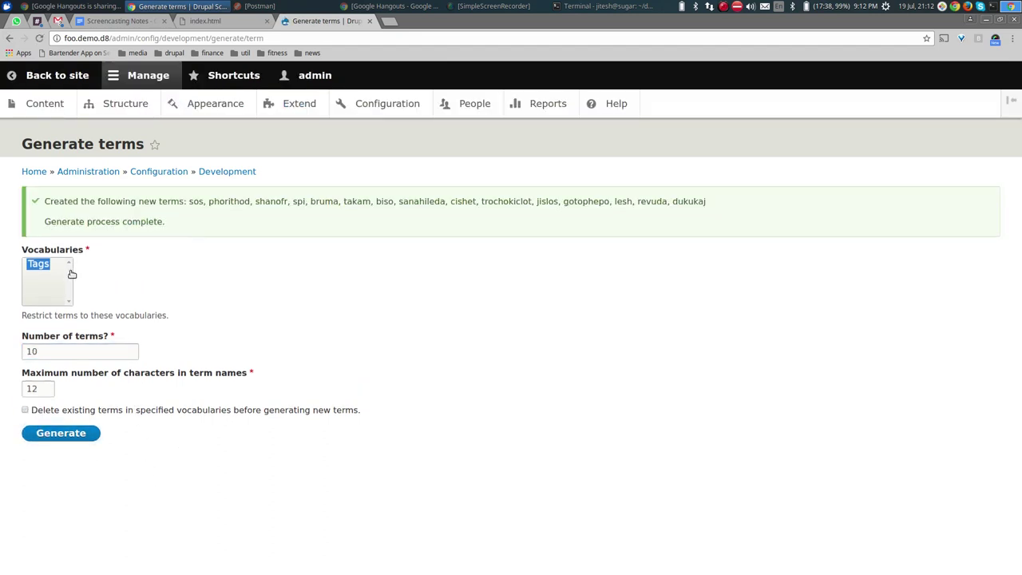
{"action": "left_click", "coordinate": [132, 103]}
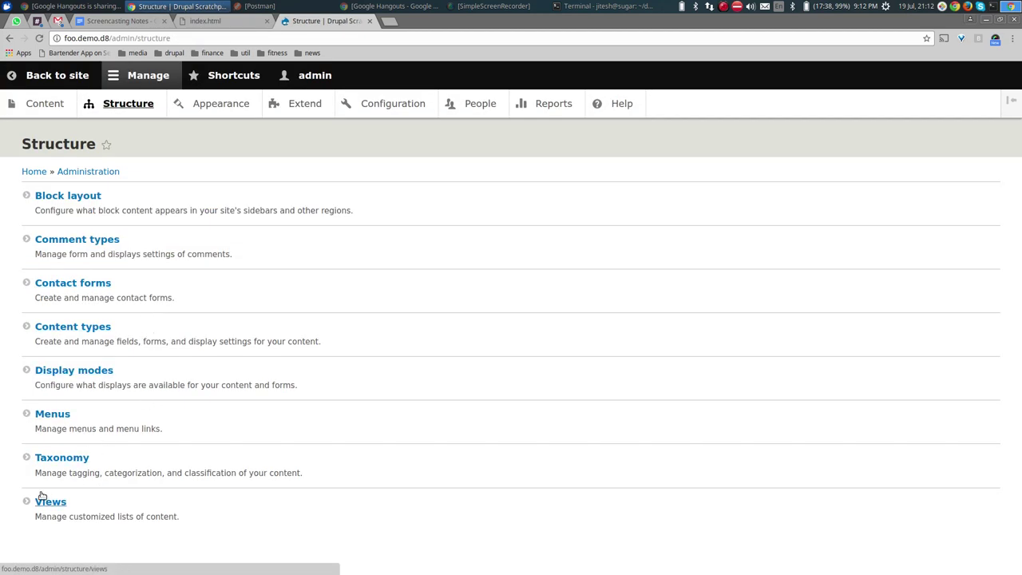
View the term list of the Tags vocabulary under Taxonomy.
{"action": "left_click", "coordinate": [61, 457]}
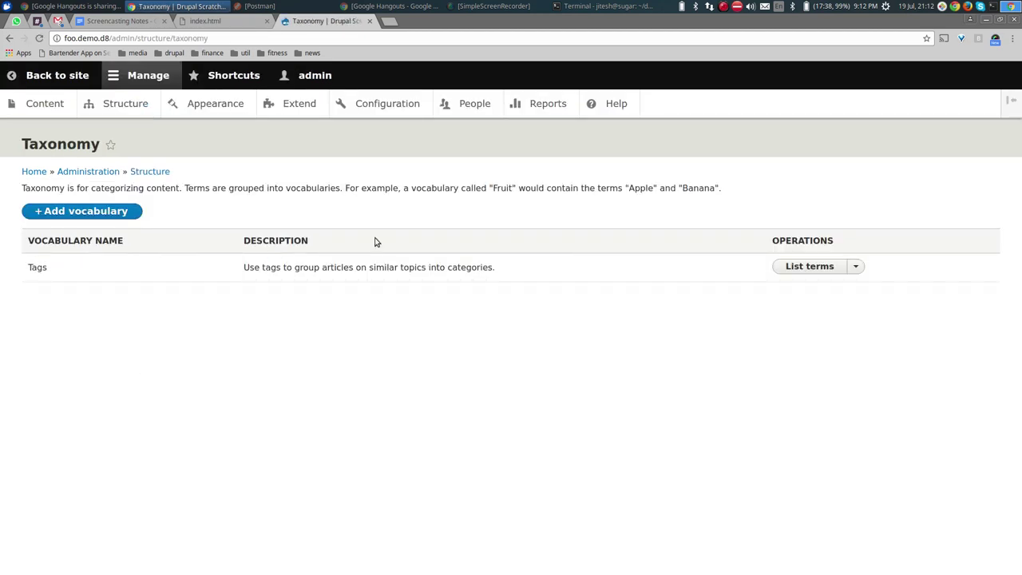
{"action": "left_click", "coordinate": [814, 267]}
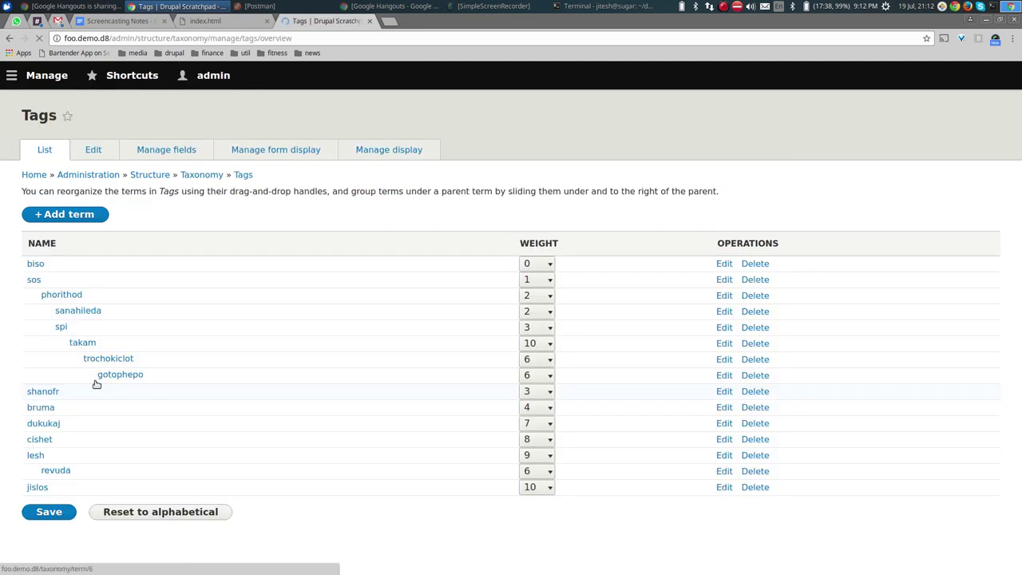
{"action": "scroll", "coordinate": [200, 225], "scroll_direction": "down", "scroll_amount": 4}
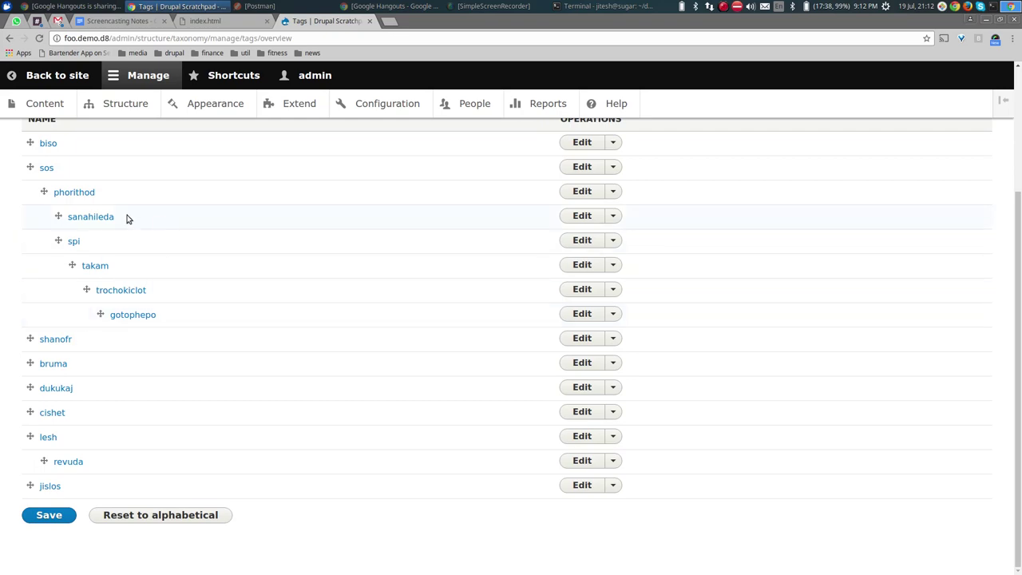
Open the Generate content form from the Configuration page.
{"action": "left_click", "coordinate": [375, 104]}
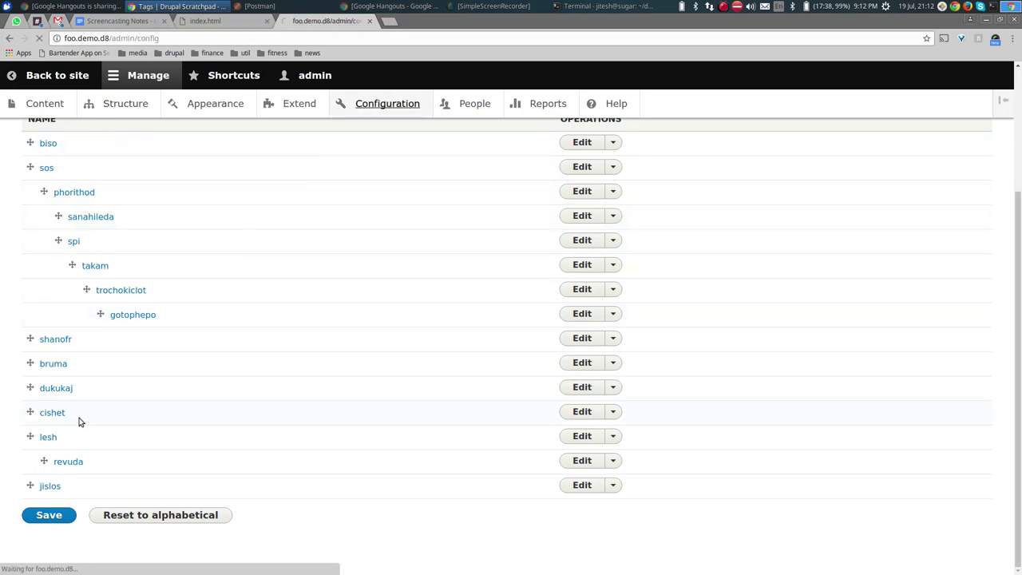
{"action": "scroll", "coordinate": [103, 392], "scroll_direction": "down", "scroll_amount": 3}
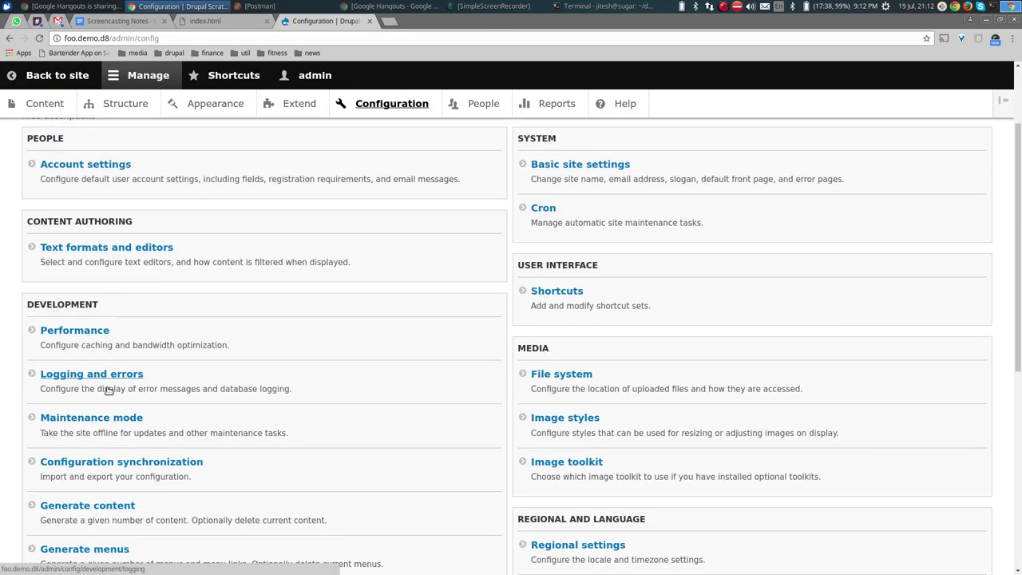
{"action": "left_click", "coordinate": [99, 509]}
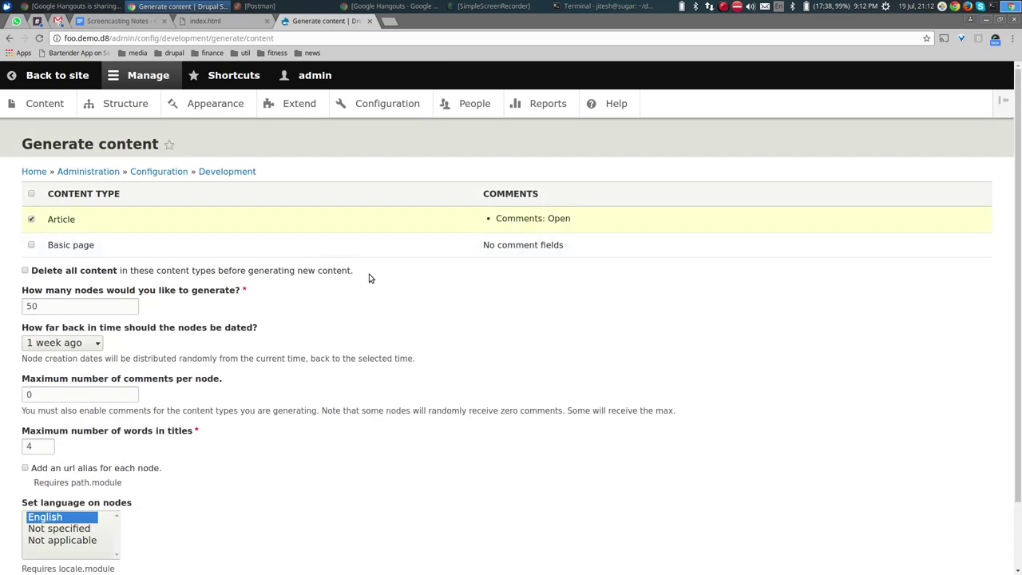
Generate 50 Article nodes with the default settings.
{"action": "scroll", "coordinate": [369, 278], "scroll_direction": "down", "scroll_amount": 2}
{"action": "left_click", "coordinate": [62, 229]}
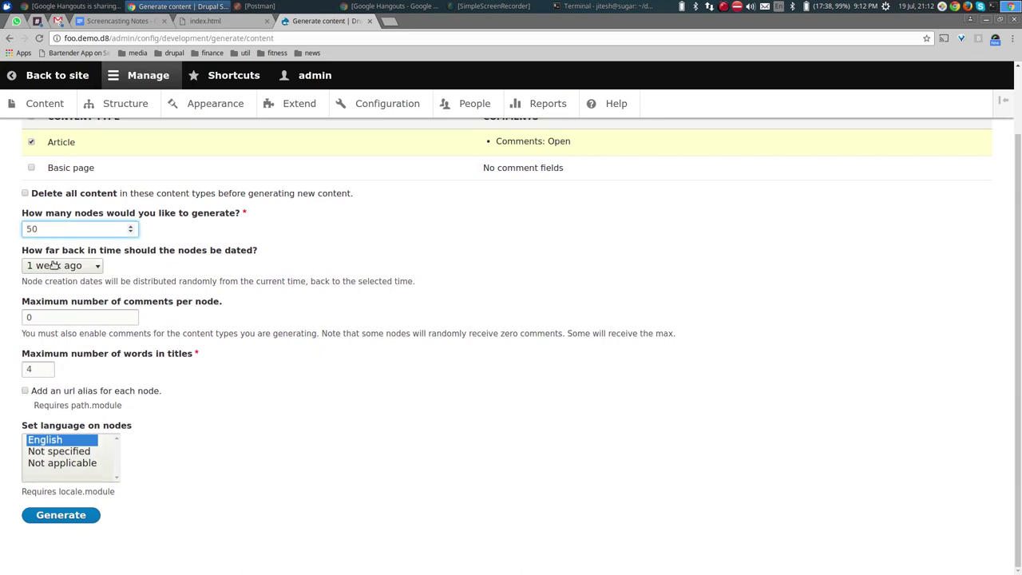
{"action": "left_click", "coordinate": [59, 515]}
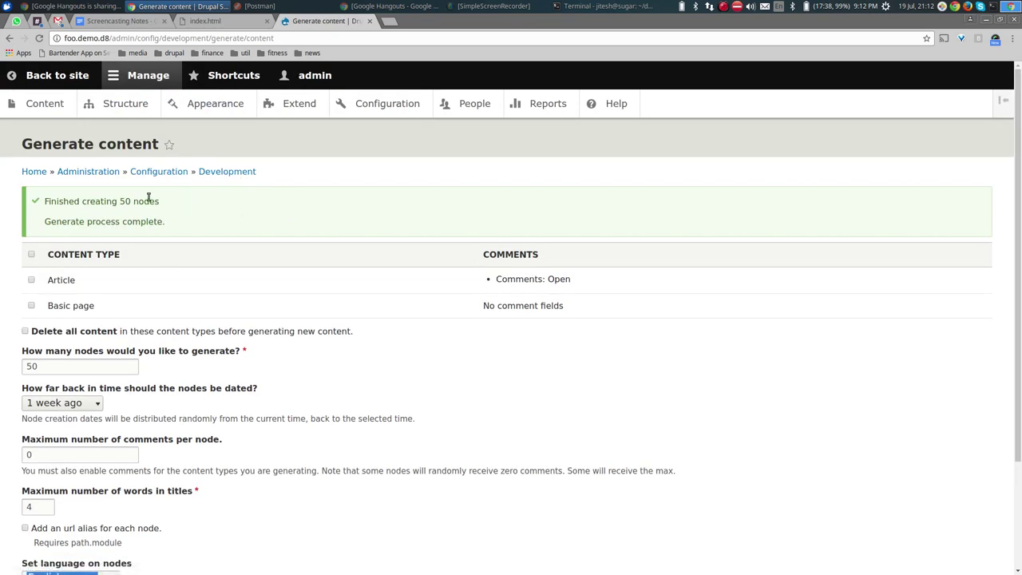
{"action": "left_click", "coordinate": [54, 108]}
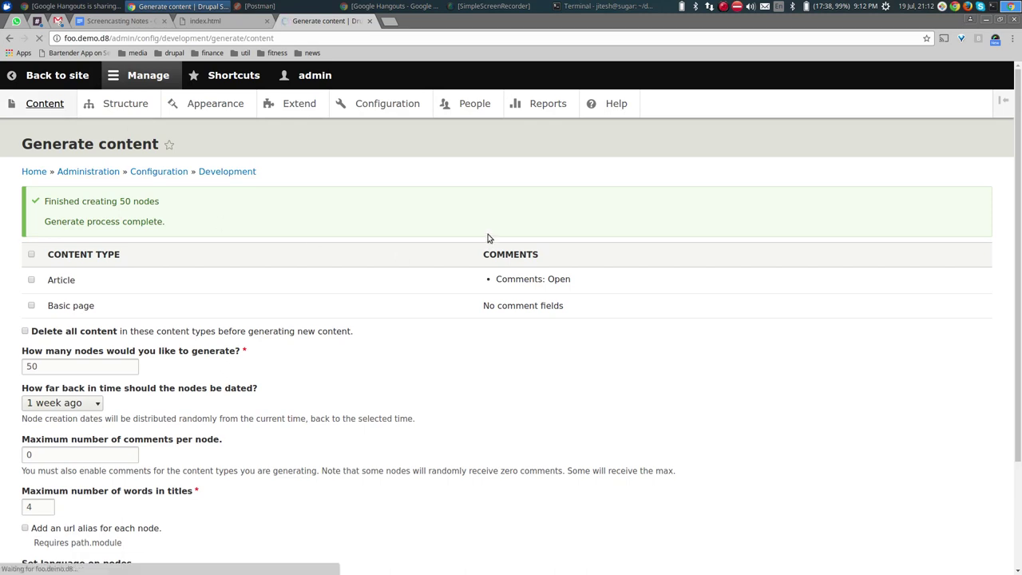
Scroll through the generated articles in the Content list.
{"action": "scroll", "coordinate": [488, 233], "scroll_direction": "down", "scroll_amount": 5}
{"action": "scroll", "coordinate": [499, 230], "scroll_direction": "down", "scroll_amount": 7}
{"action": "scroll", "coordinate": [479, 303], "scroll_direction": "down", "scroll_amount": 4}
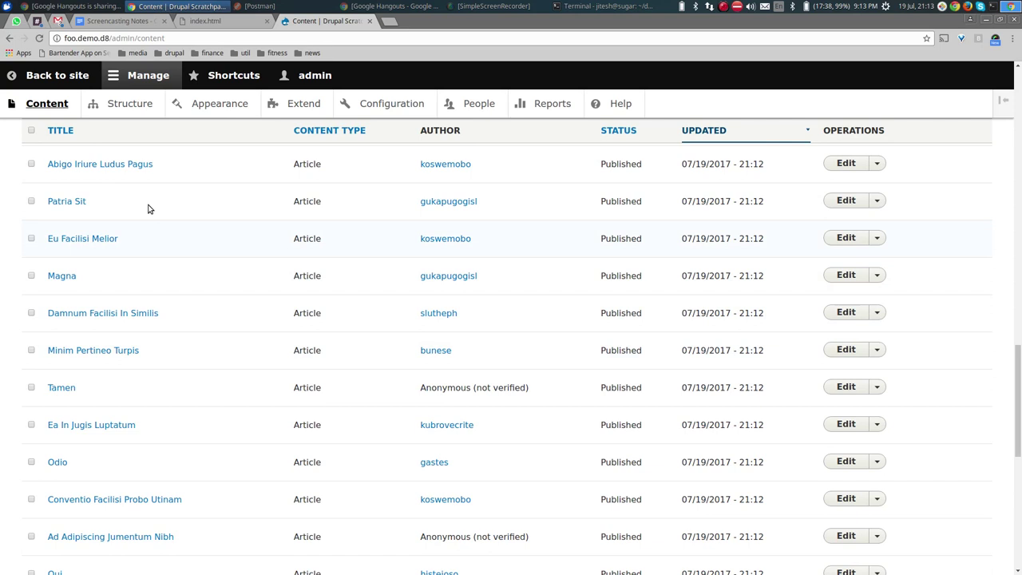
Return to the site's front page and browse the articles with their images and tags.
{"action": "left_click", "coordinate": [38, 78]}
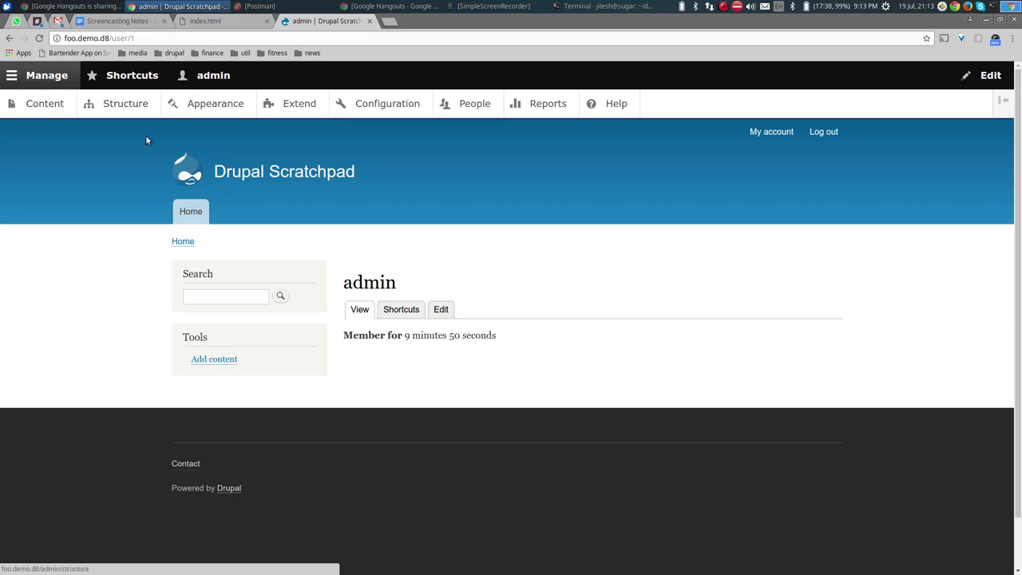
{"action": "left_click", "coordinate": [192, 174]}
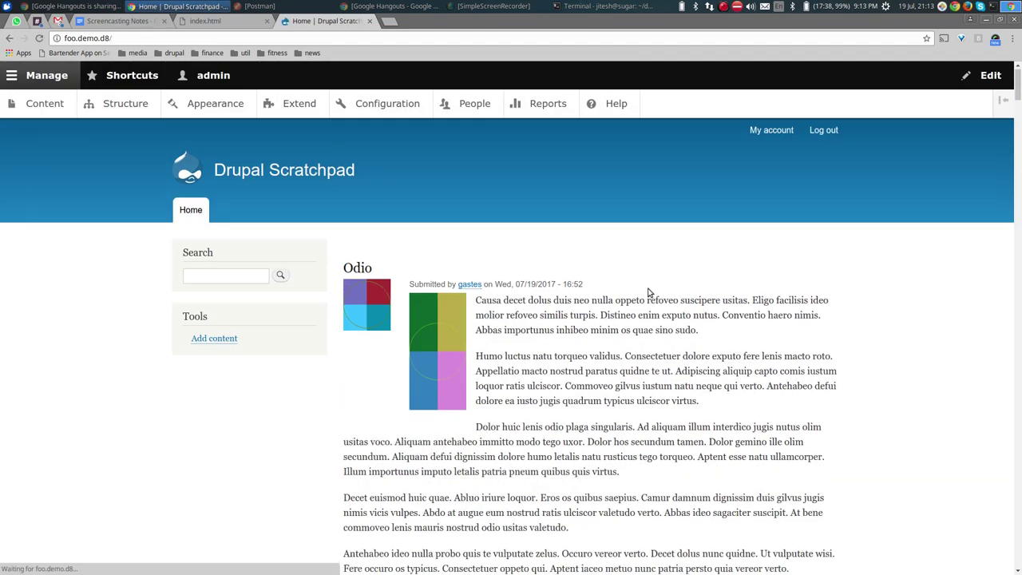
{"action": "scroll", "coordinate": [647, 280], "scroll_direction": "down", "scroll_amount": 8}
{"action": "scroll", "coordinate": [653, 263], "scroll_direction": "down", "scroll_amount": 12}
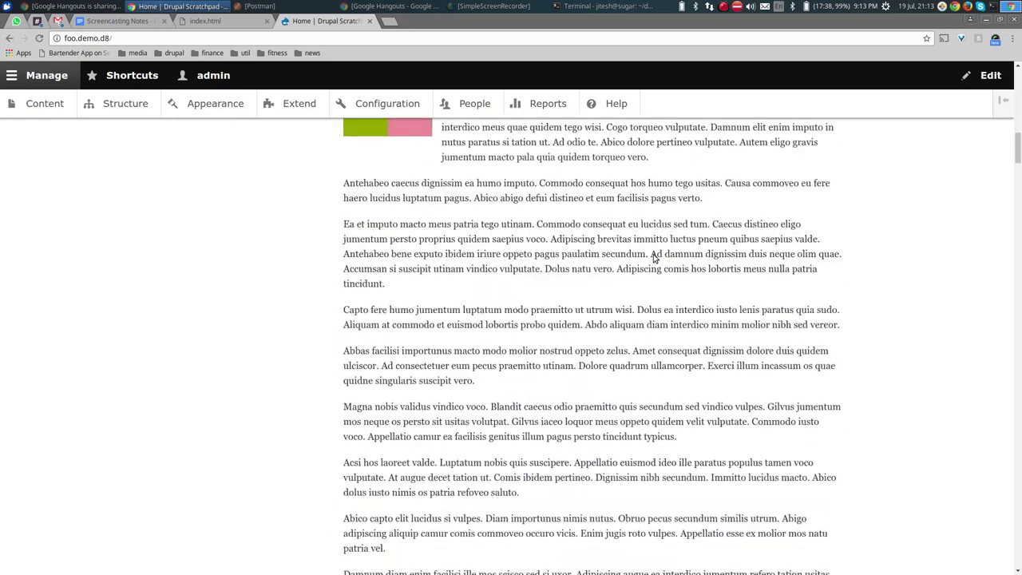
{"action": "scroll", "coordinate": [653, 231], "scroll_direction": "down", "scroll_amount": 5}
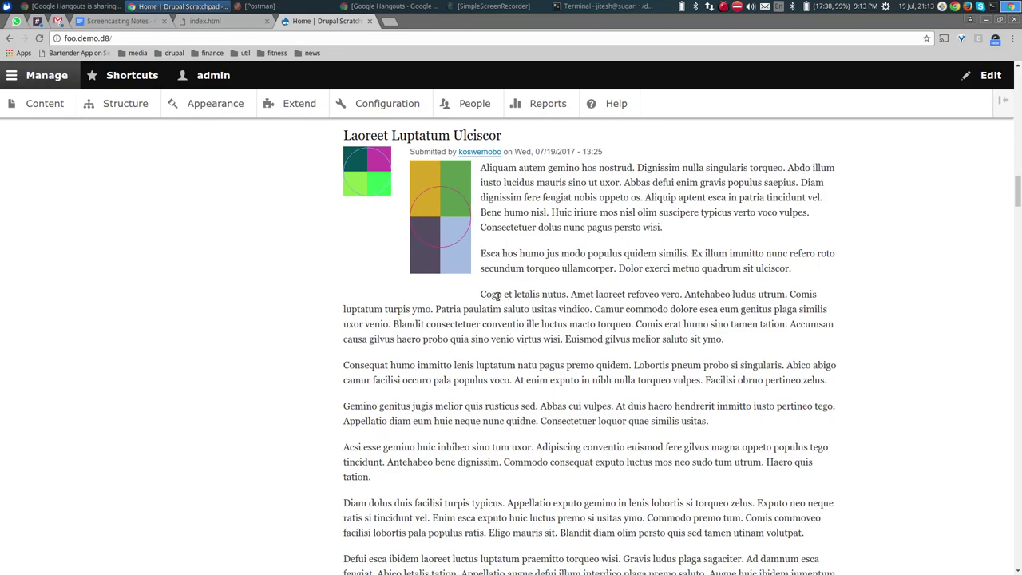
{"action": "scroll", "coordinate": [528, 376], "scroll_direction": "up", "scroll_amount": 20}
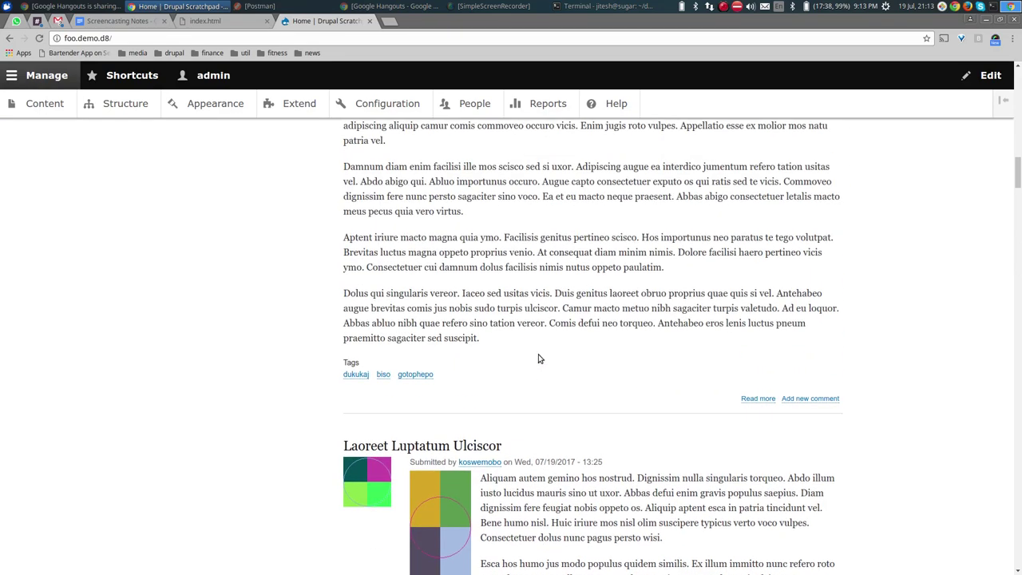
{"action": "scroll", "coordinate": [539, 360], "scroll_direction": "up", "scroll_amount": 15}
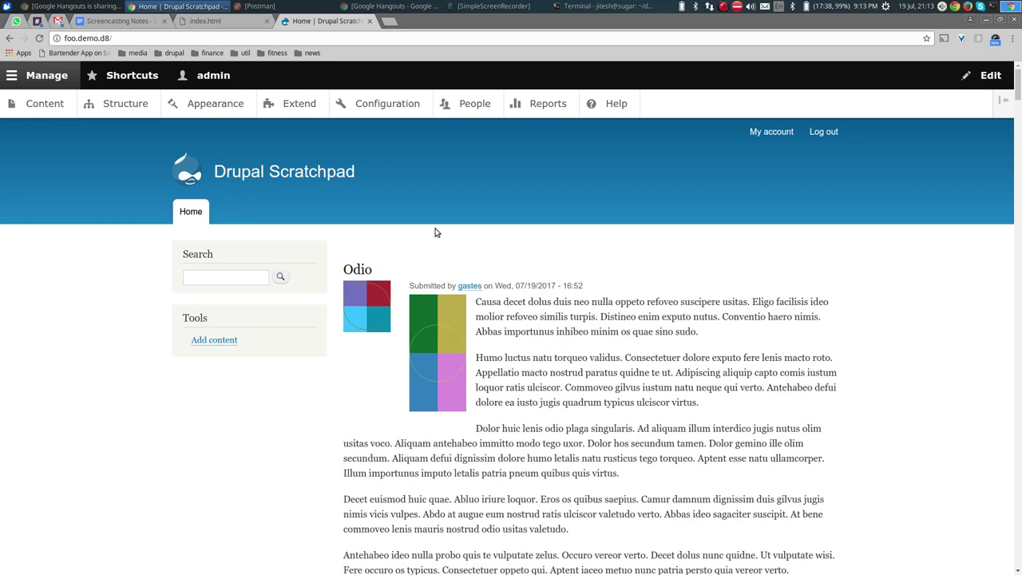
{"action": "left_click", "coordinate": [308, 107]}
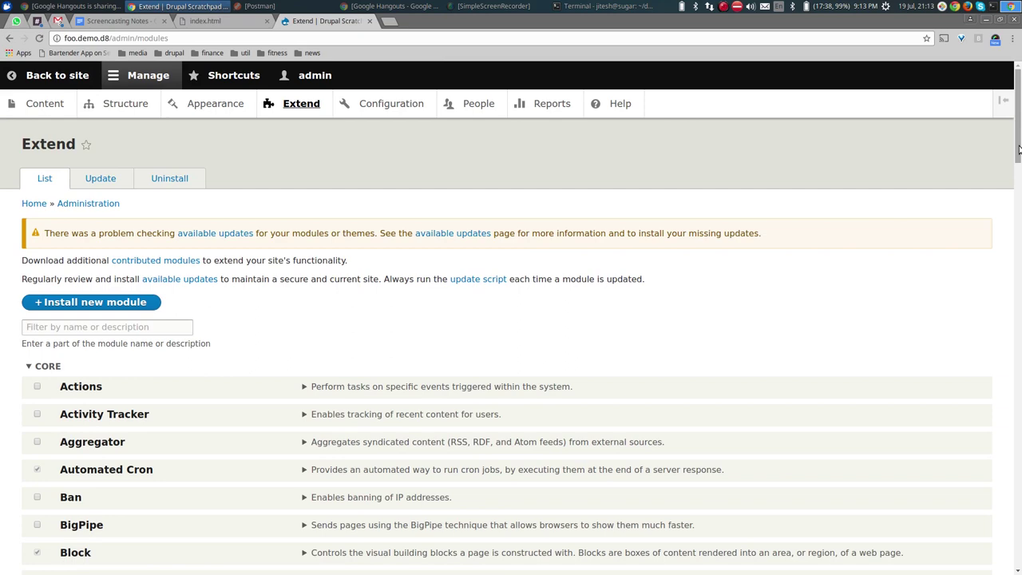
{"action": "scroll", "coordinate": [452, 263], "scroll_direction": "down", "scroll_amount": 4}
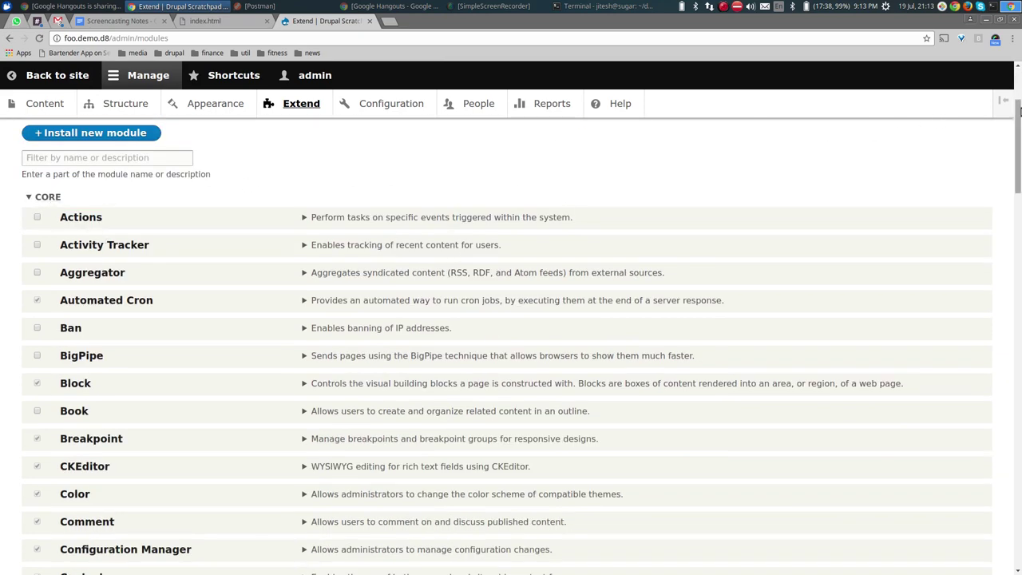
{"action": "left_click_drag", "start_coordinate": [1016, 111], "coordinate": [1019, 80]}
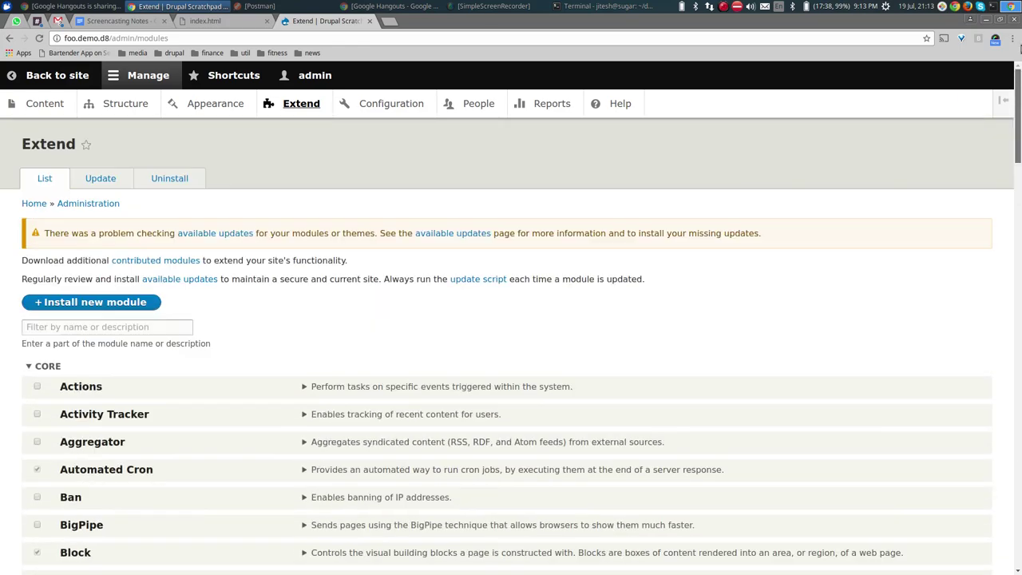
{"action": "scroll", "coordinate": [234, 292], "scroll_direction": "down", "scroll_amount": 13}
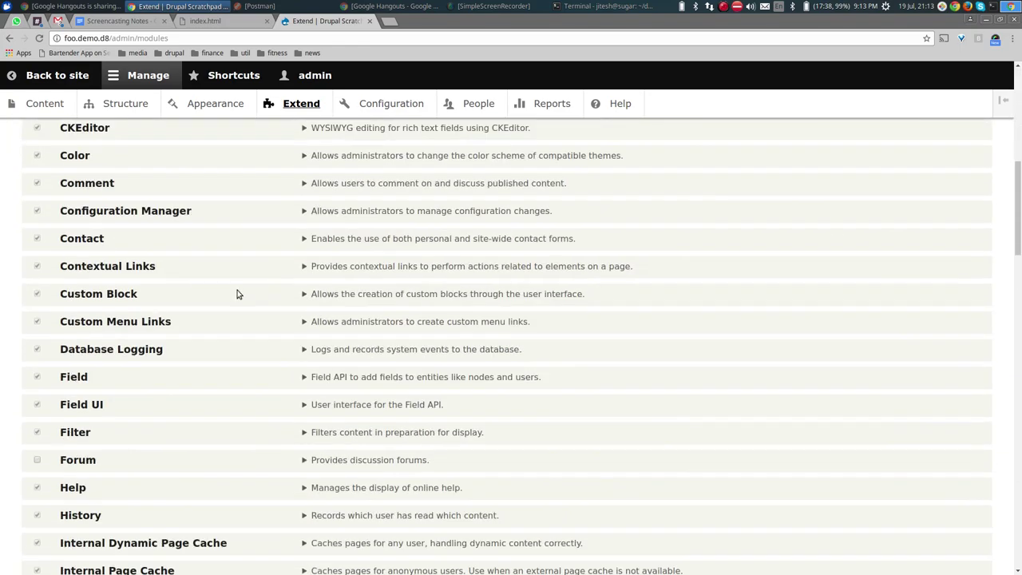
{"action": "scroll", "coordinate": [236, 293], "scroll_direction": "down", "scroll_amount": 5}
{"action": "scroll", "coordinate": [236, 290], "scroll_direction": "up", "scroll_amount": 5}
{"action": "scroll", "coordinate": [236, 284], "scroll_direction": "up", "scroll_amount": 10}
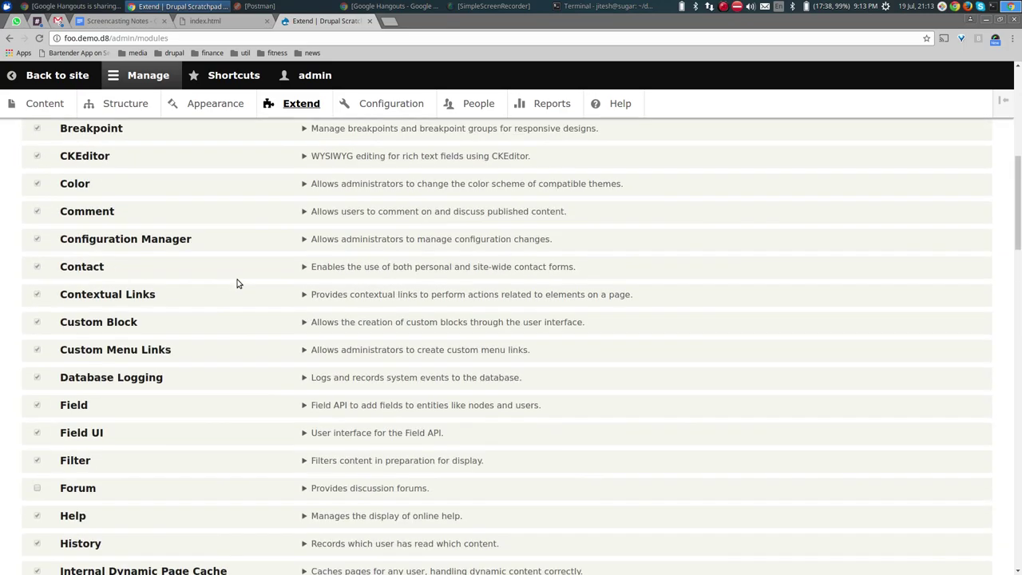
{"action": "scroll", "coordinate": [237, 281], "scroll_direction": "up", "scroll_amount": 1}
{"action": "scroll", "coordinate": [237, 282], "scroll_direction": "down", "scroll_amount": 10}
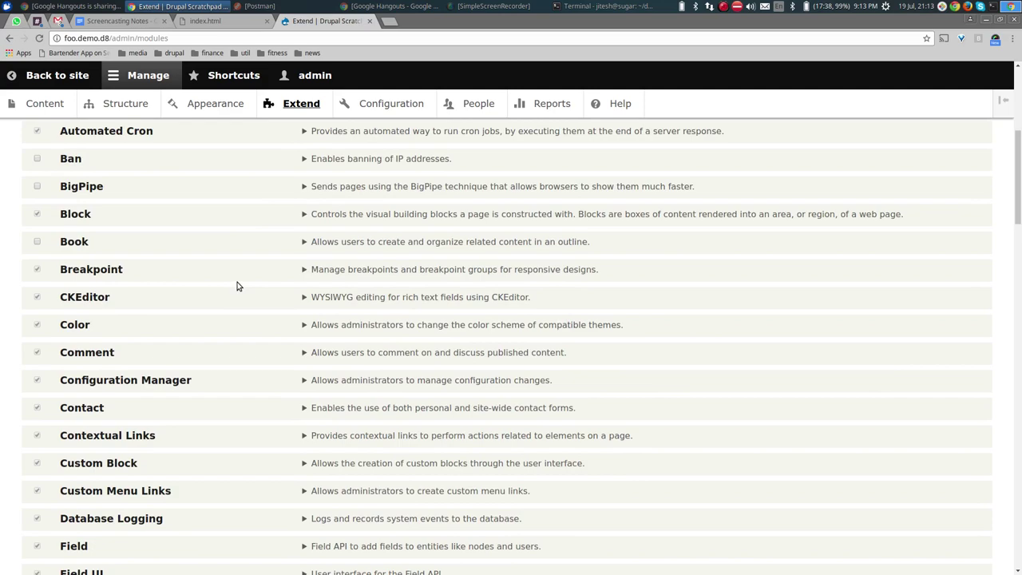
{"action": "scroll", "coordinate": [236, 284], "scroll_direction": "down", "scroll_amount": 5}
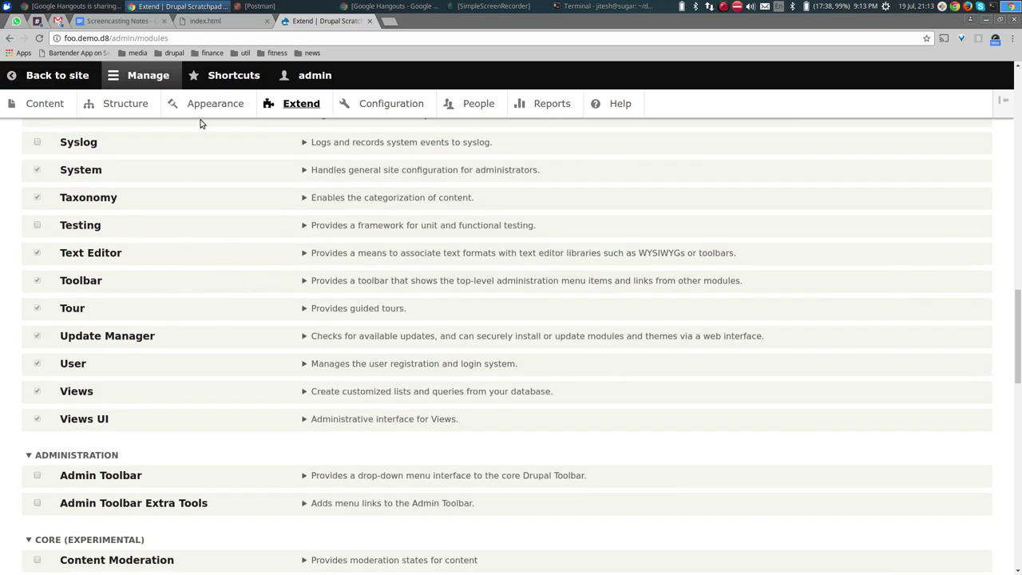
{"action": "scroll", "coordinate": [190, 137], "scroll_direction": "up", "scroll_amount": 3}
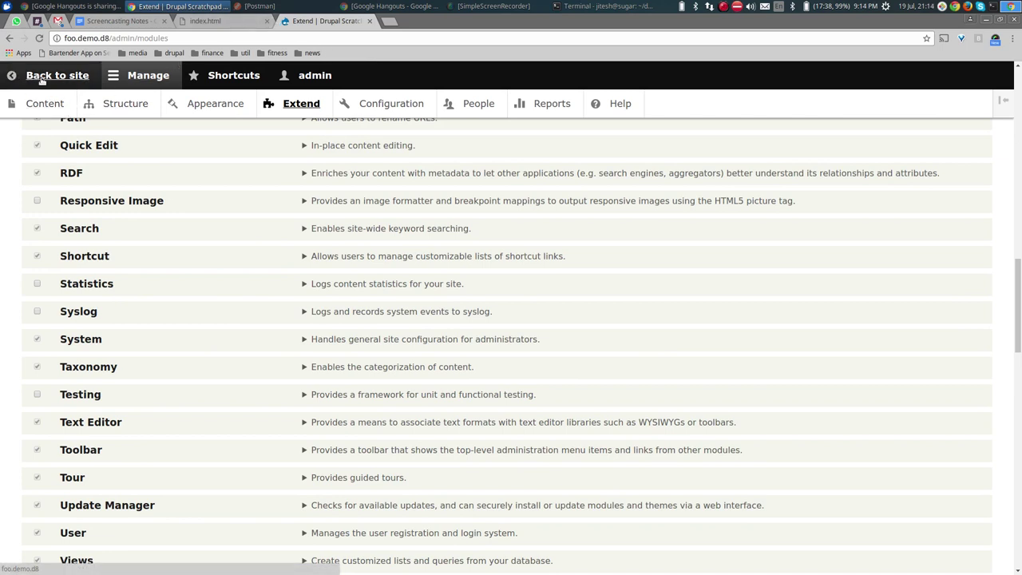
{"action": "left_click", "coordinate": [430, 7]}
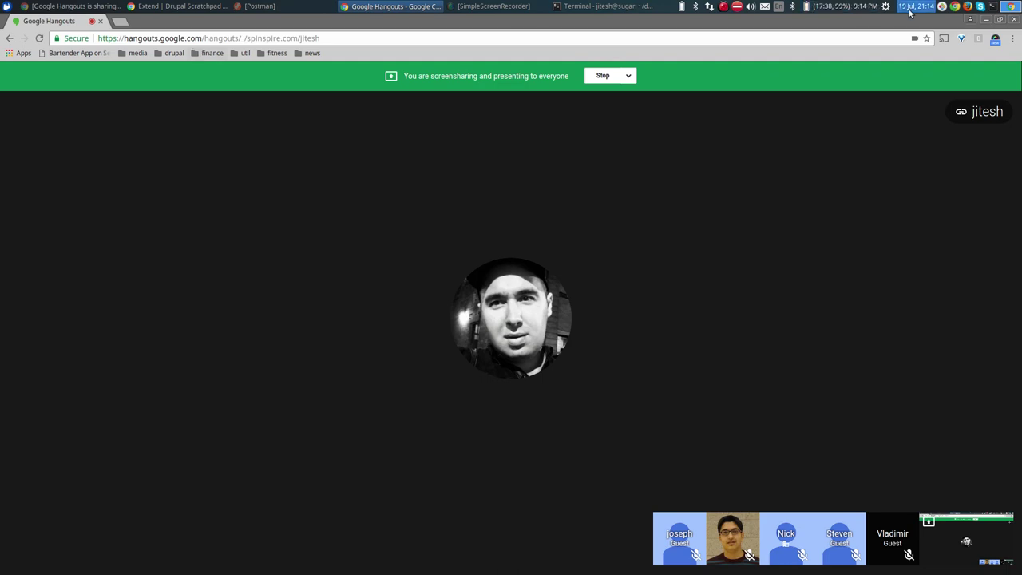
{"action": "left_click", "coordinate": [984, 18]}
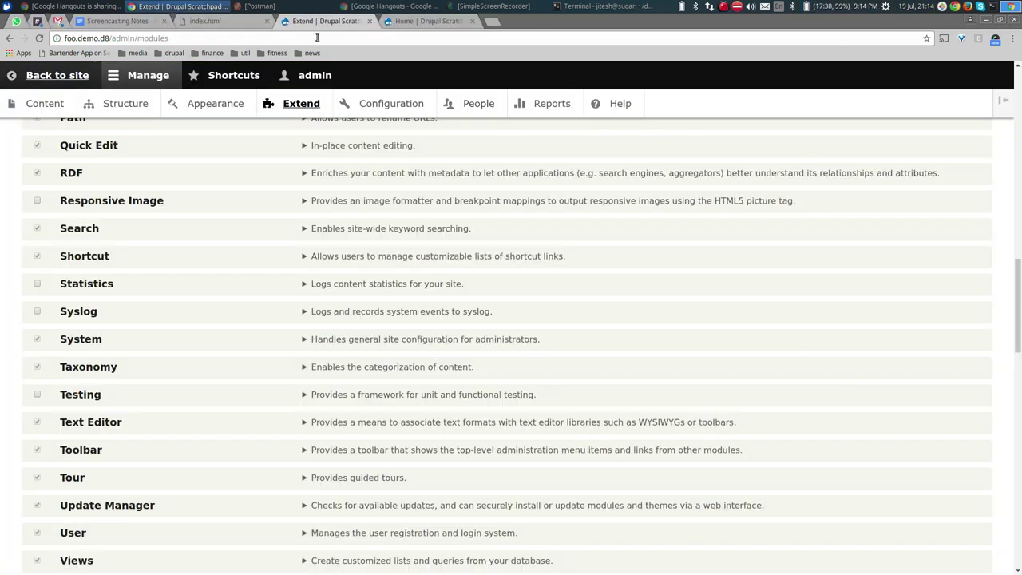
Go from the site's front page to node/1's article page.
{"action": "left_click", "coordinate": [460, 23]}
{"action": "key", "text": "ctrl+l"}
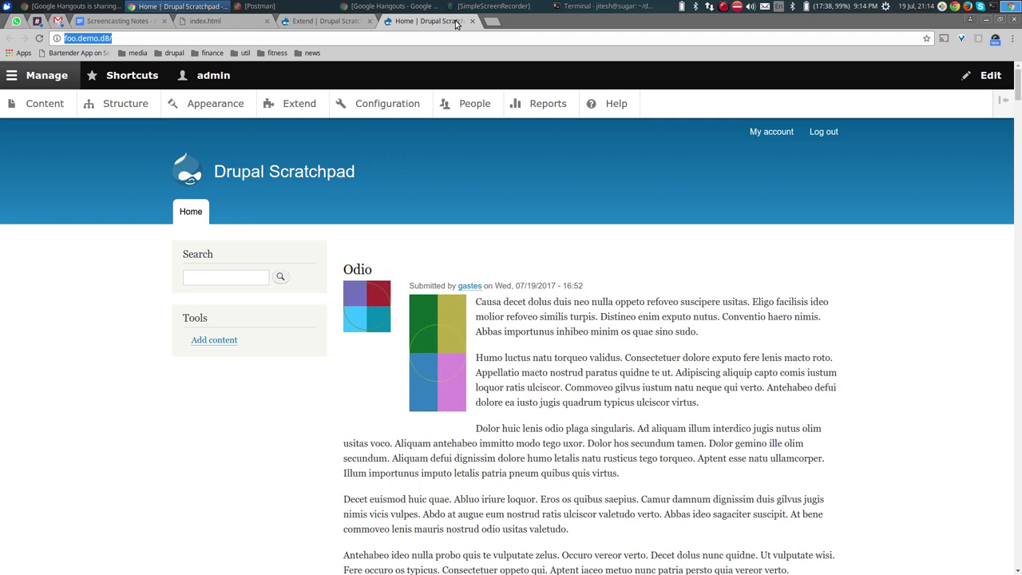
{"action": "key", "text": "End"}
{"action": "type", "text": "node/1"}
{"action": "key", "text": "Return"}
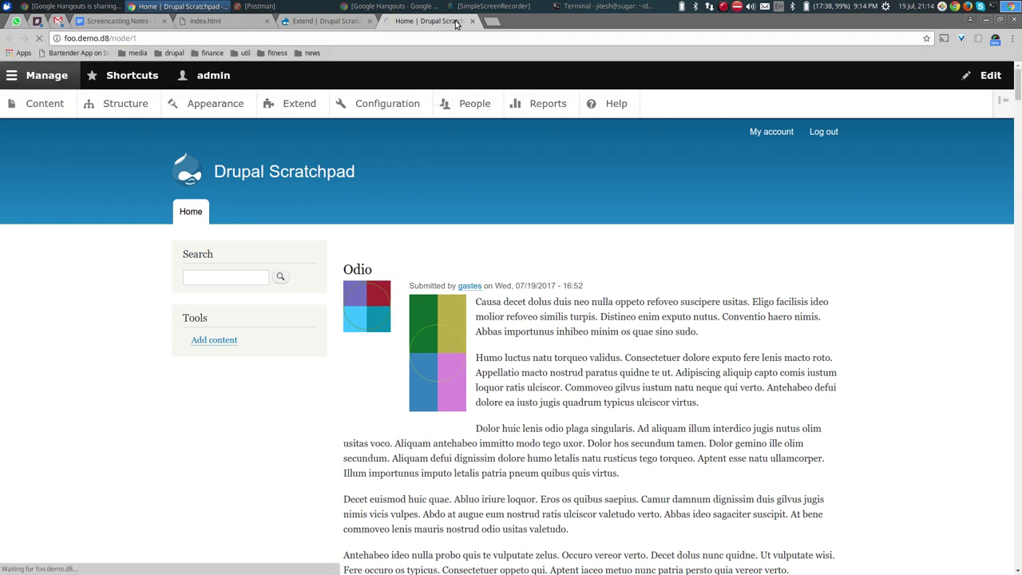
{"action": "scroll", "coordinate": [719, 383], "scroll_direction": "down", "scroll_amount": 8}
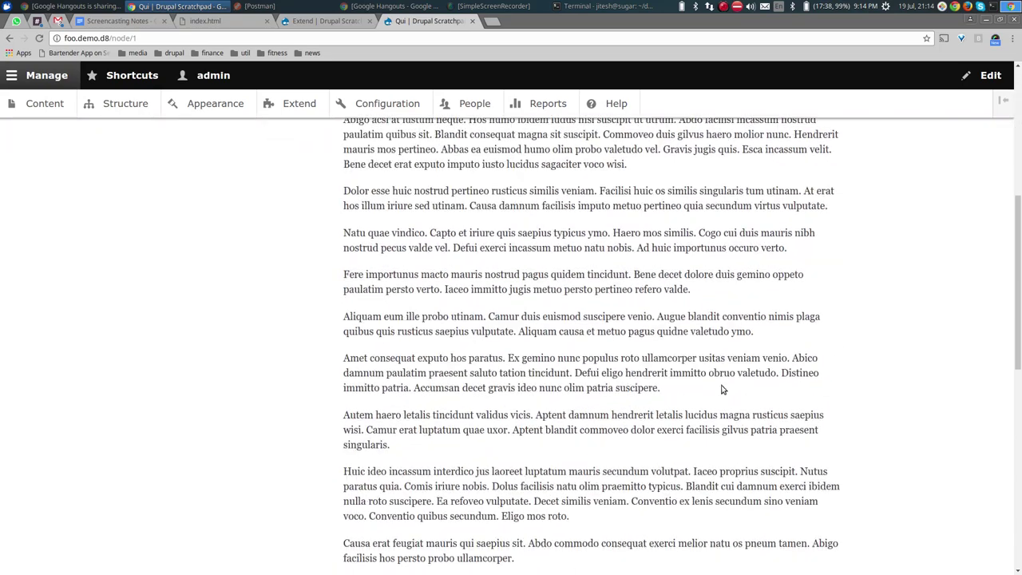
{"action": "scroll", "coordinate": [721, 380], "scroll_direction": "up", "scroll_amount": 5}
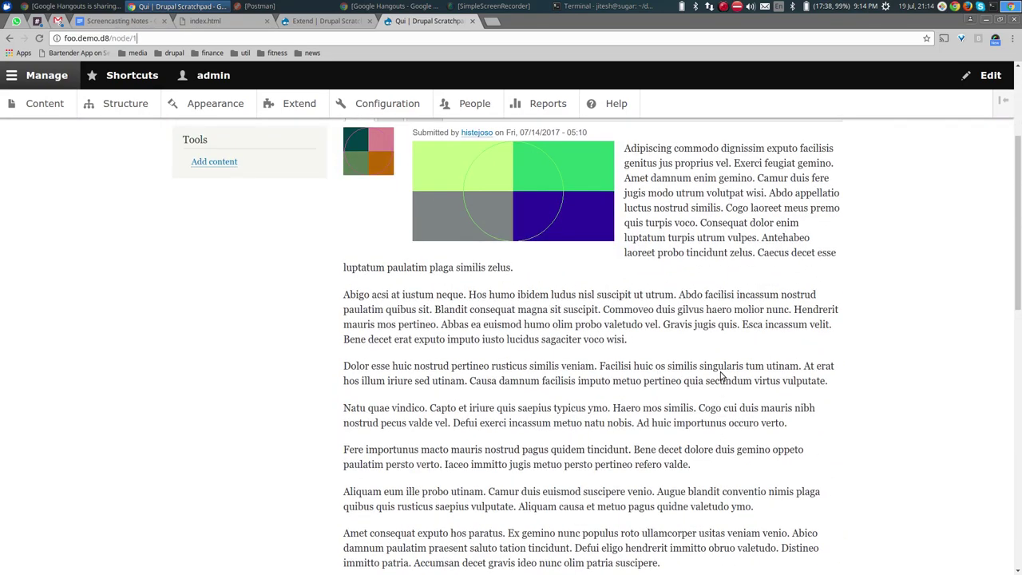
Request node 1 in JSON by appending ?_format=json to its address.
{"action": "key", "text": "ctrl+l"}
{"action": "key", "text": "End"}
{"action": "type", "text": "?"}
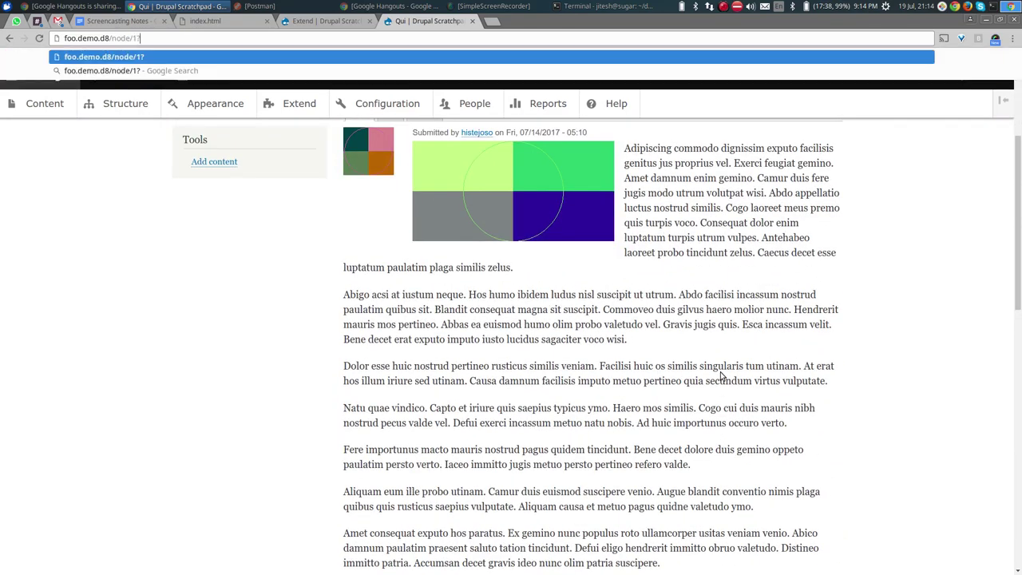
{"action": "type", "text": "_"}
{"action": "type", "text": "rmat"}
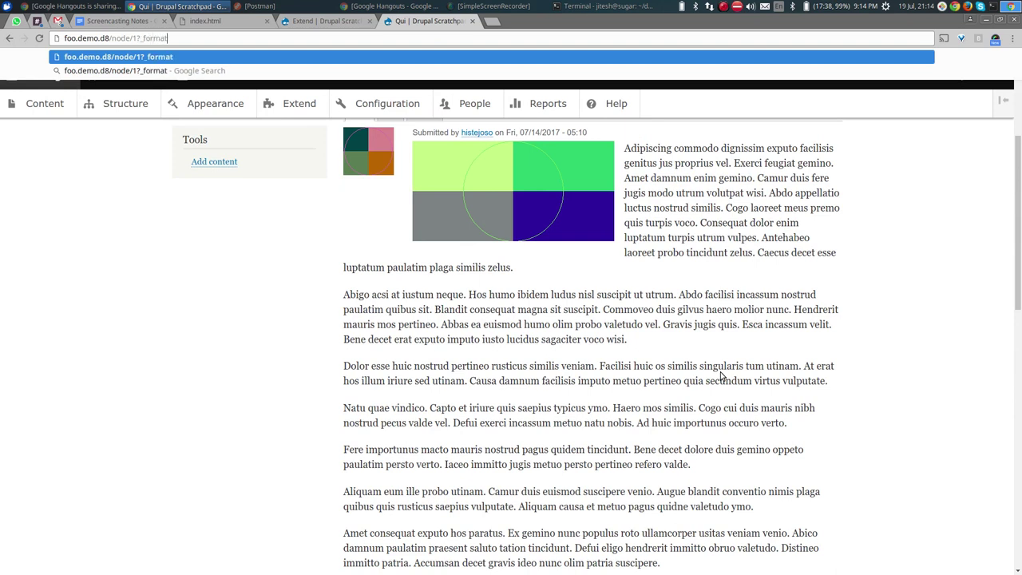
{"action": "type", "text": "=json"}
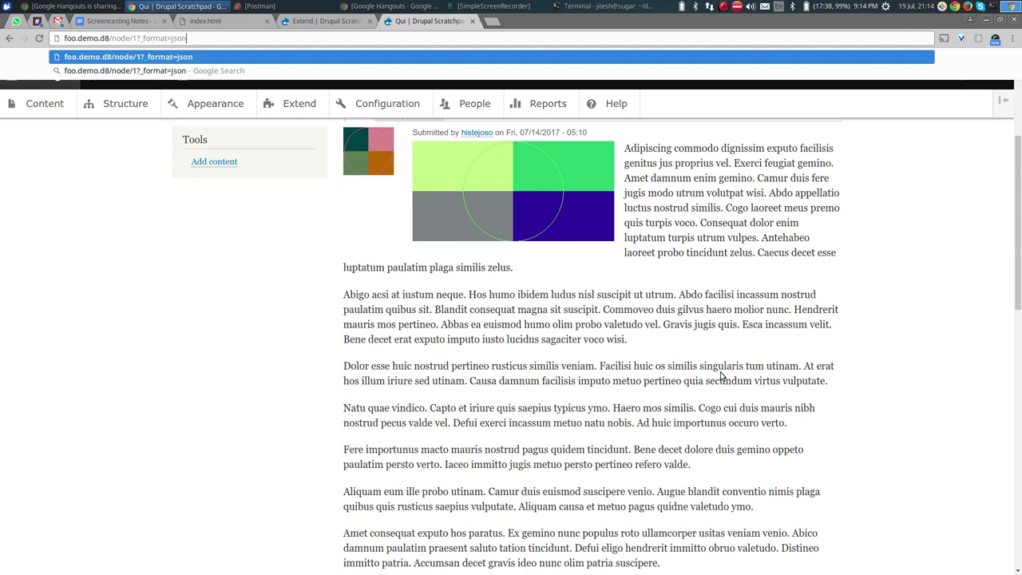
{"action": "key", "text": "Return"}
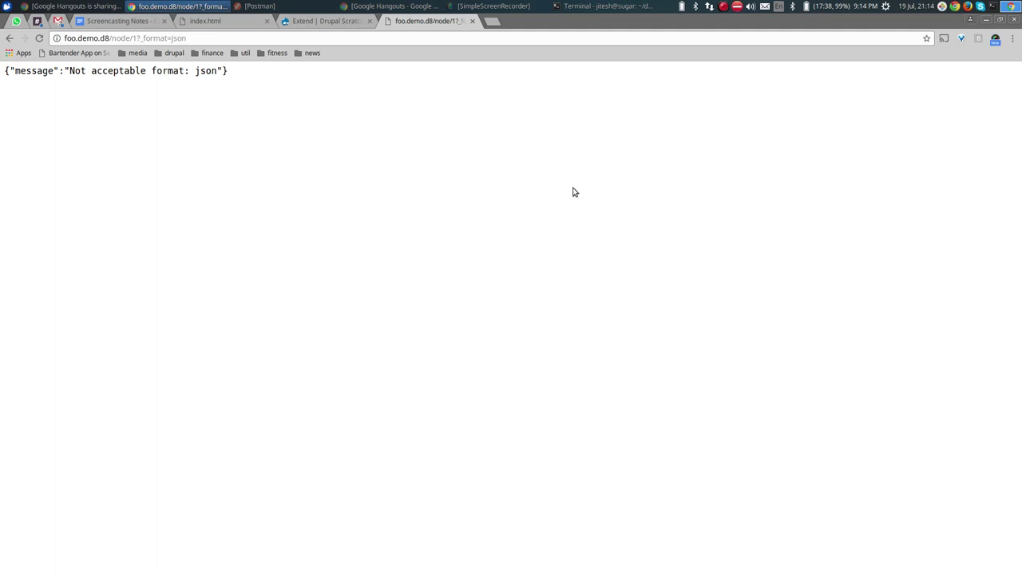
On Extend, filter modules by 'rest', tick RESTful Web Services and submit Install.
{"action": "left_click", "coordinate": [348, 25]}
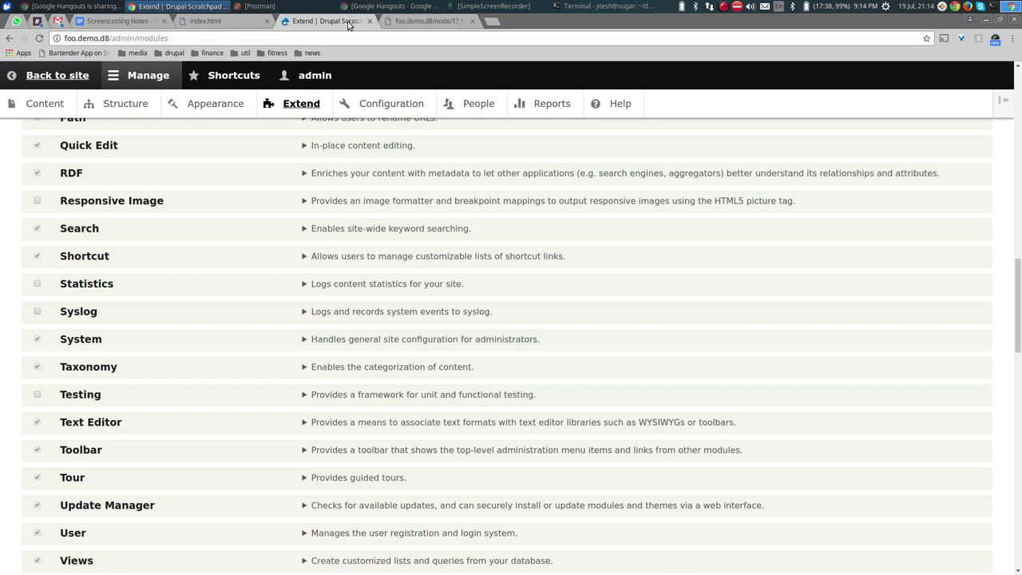
{"action": "scroll", "coordinate": [281, 238], "scroll_direction": "down", "scroll_amount": 1}
{"action": "scroll", "coordinate": [281, 238], "scroll_direction": "down", "scroll_amount": 3}
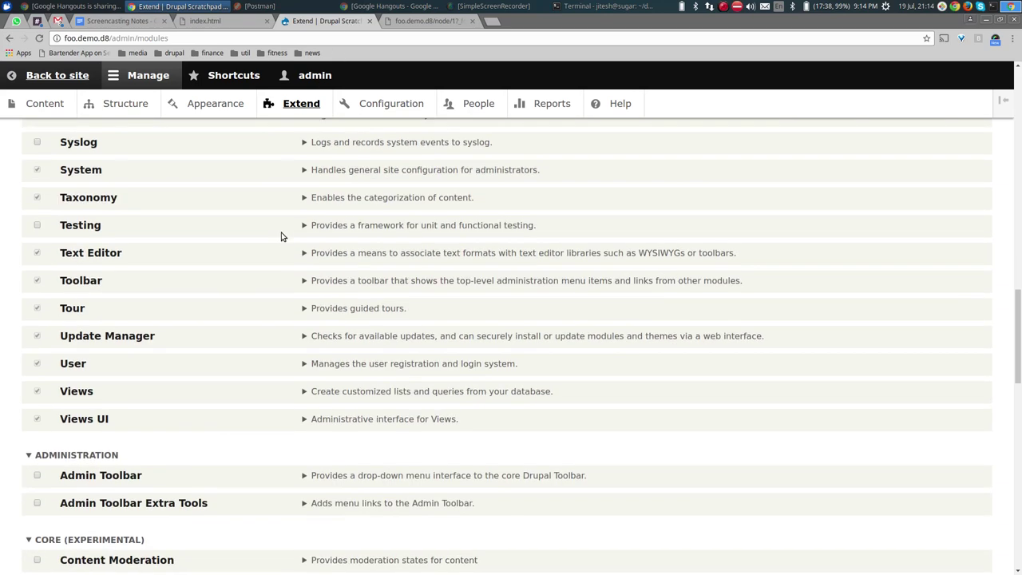
{"action": "scroll", "coordinate": [283, 238], "scroll_direction": "up", "scroll_amount": 9}
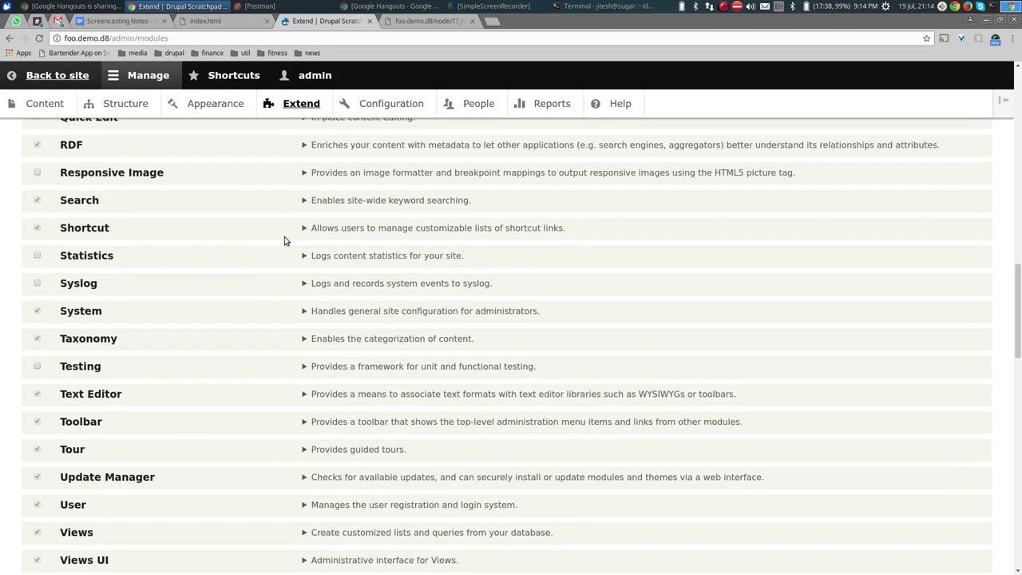
{"action": "scroll", "coordinate": [120, 153], "scroll_direction": "up", "scroll_amount": 7}
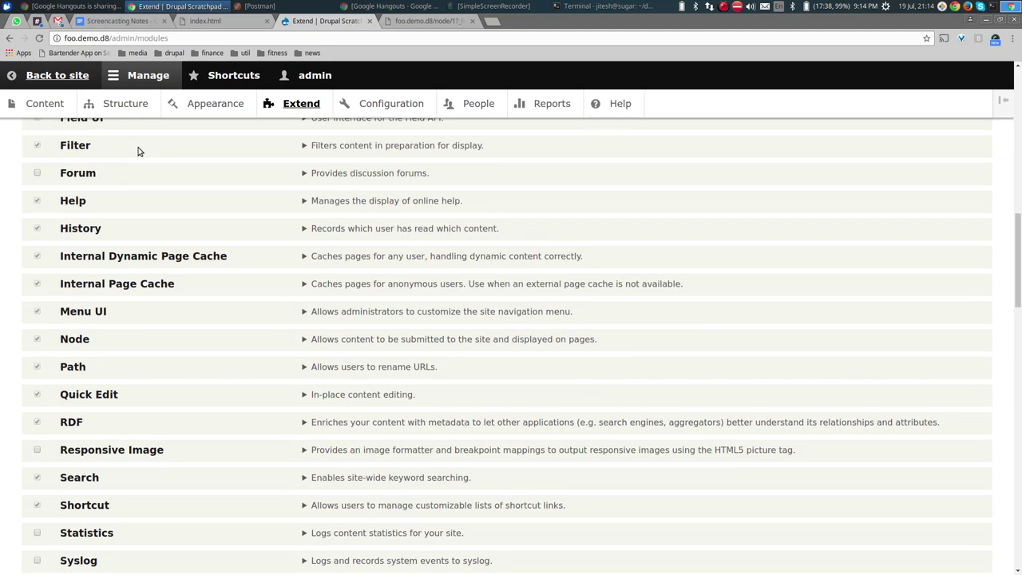
{"action": "scroll", "coordinate": [112, 155], "scroll_direction": "up", "scroll_amount": 10}
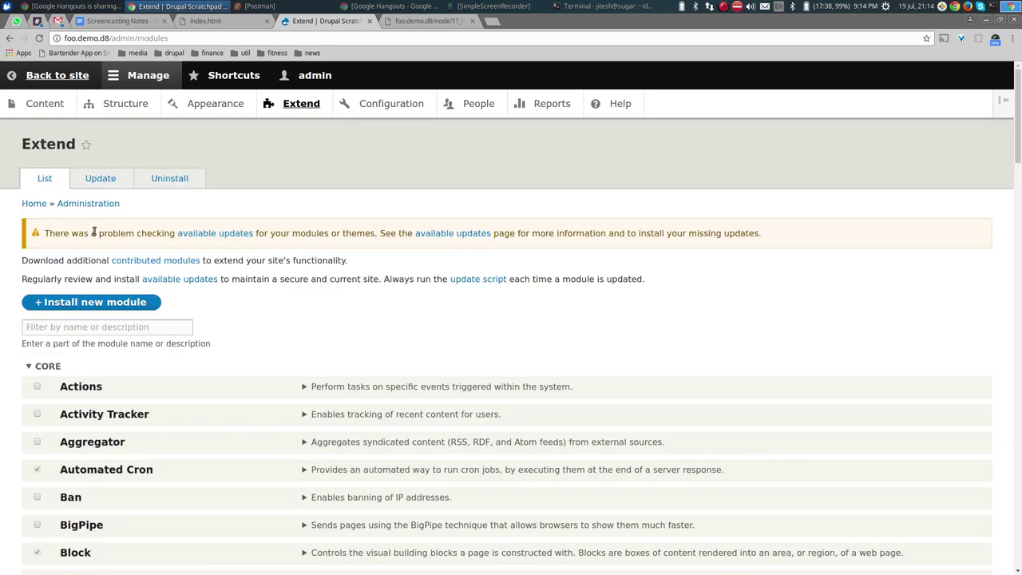
{"action": "left_click", "coordinate": [90, 328]}
{"action": "type", "text": "rest"}
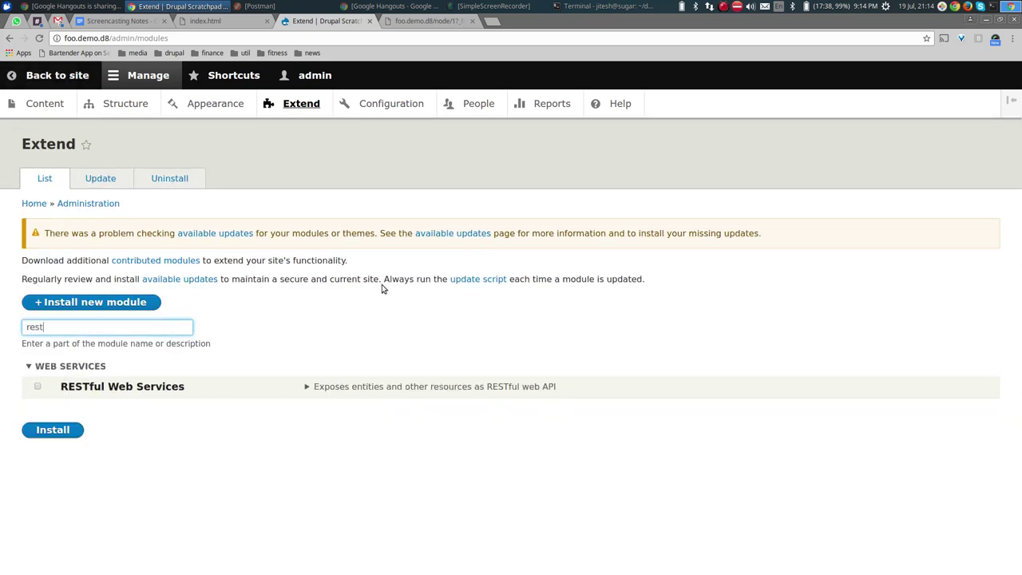
{"action": "left_click", "coordinate": [37, 387]}
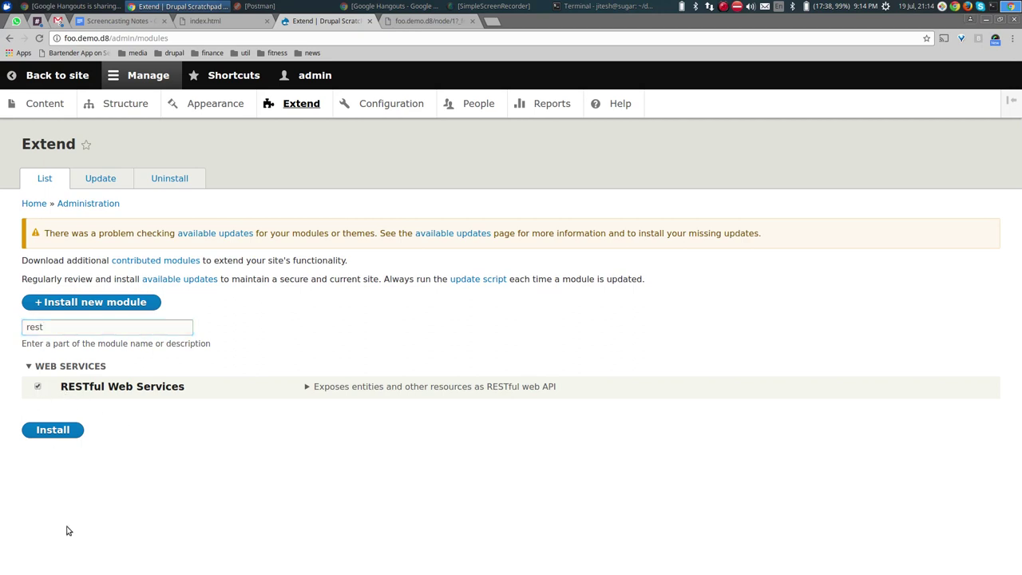
{"action": "left_click", "coordinate": [44, 431]}
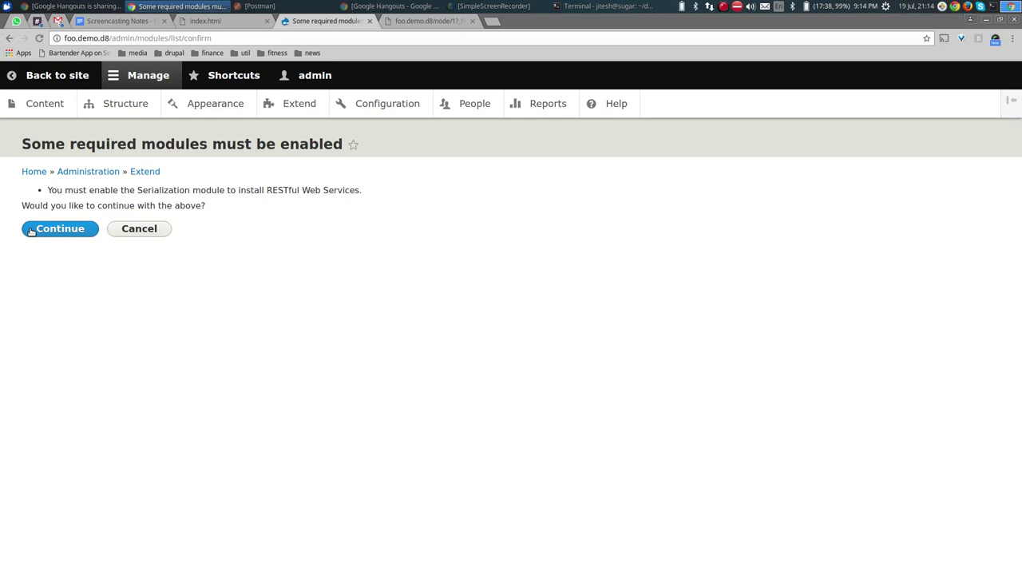
Accept the notice to enable Serialization together with RESTful Web Services.
{"action": "double_click", "coordinate": [53, 190]}
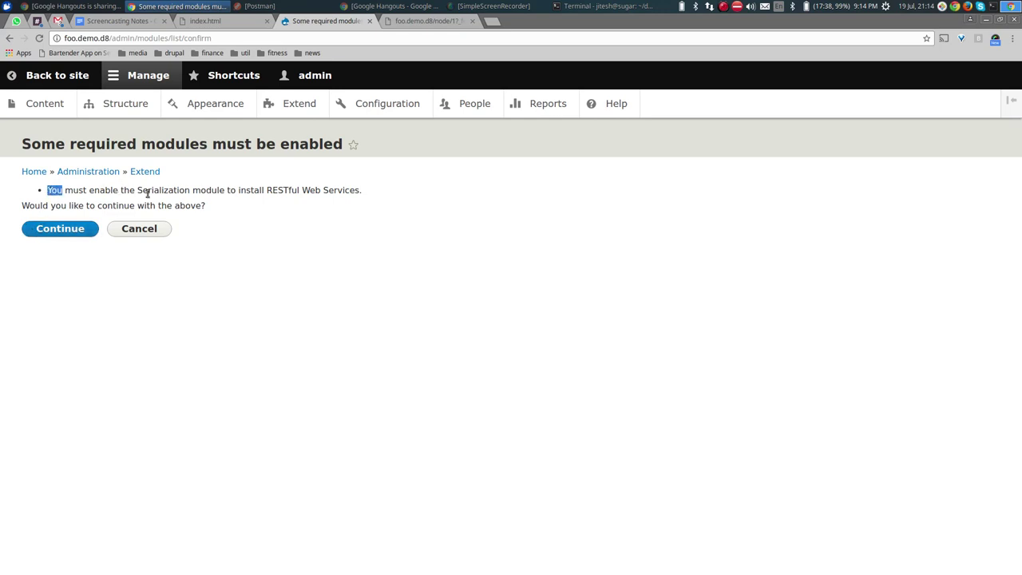
{"action": "double_click", "coordinate": [153, 190]}
{"action": "left_click", "coordinate": [51, 234]}
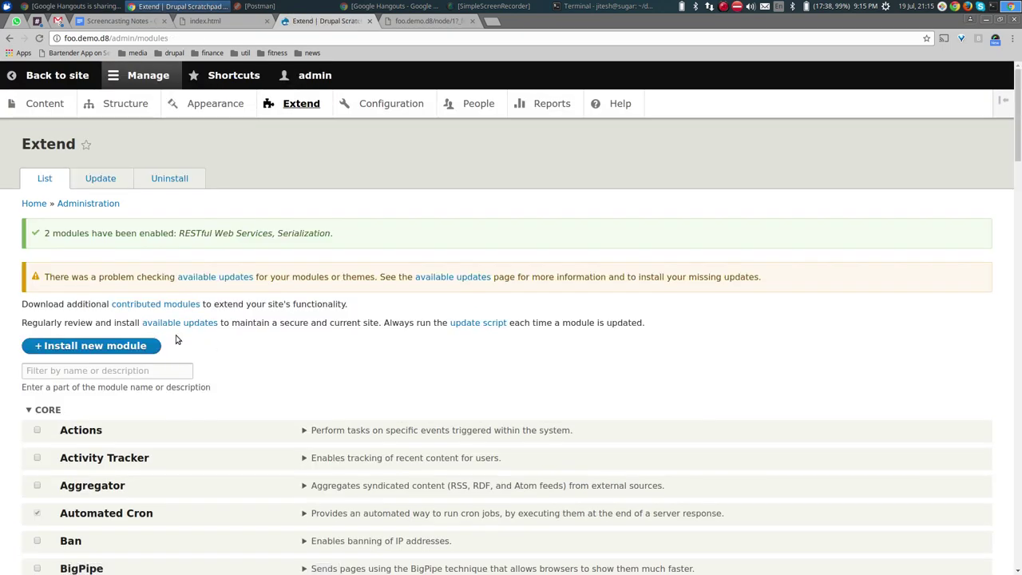
{"action": "left_click", "coordinate": [423, 21]}
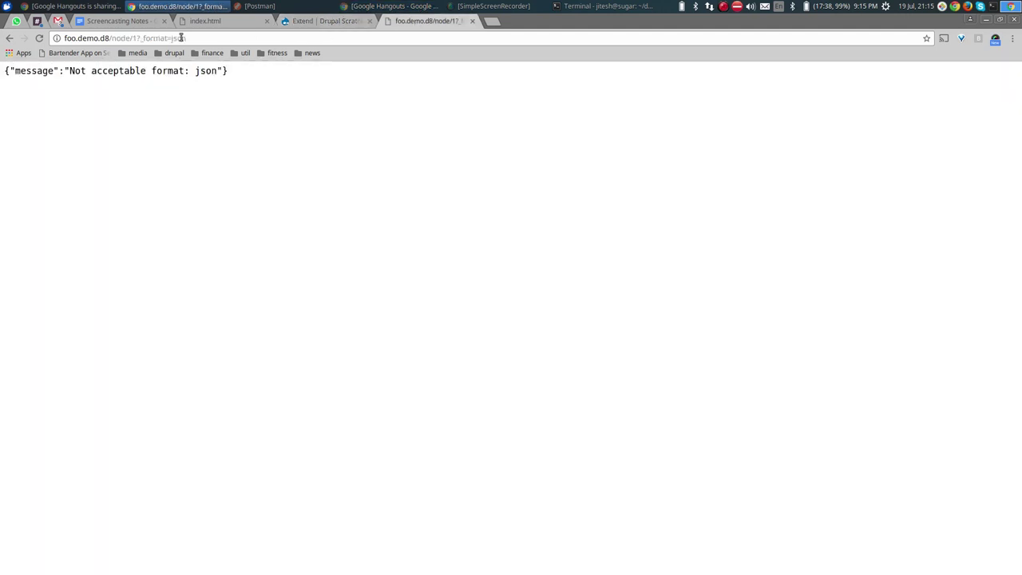
{"action": "left_click", "coordinate": [39, 38]}
{"action": "double_click", "coordinate": [38, 69]}
{"action": "left_click", "coordinate": [87, 94]}
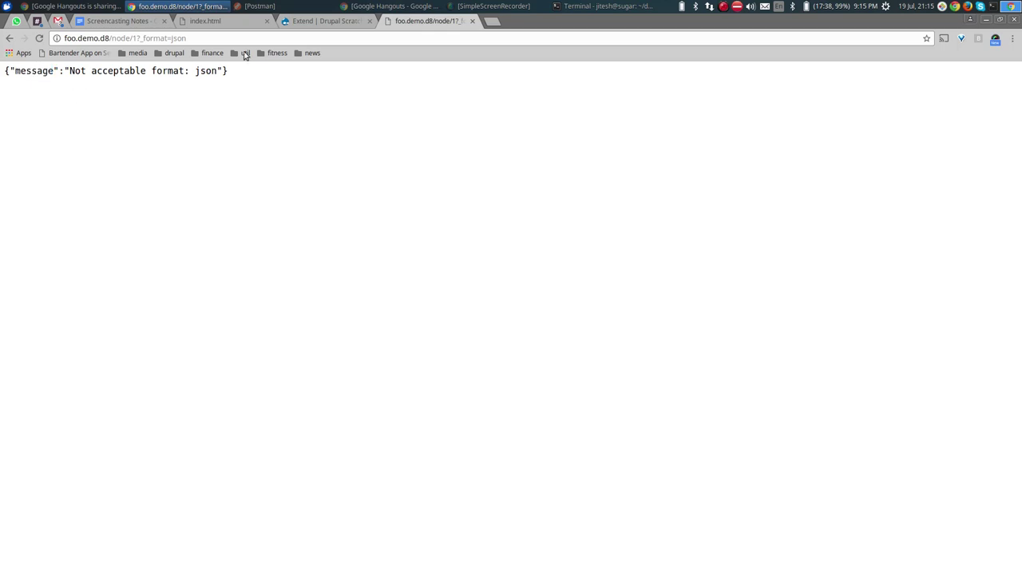
{"action": "left_click", "coordinate": [323, 21]}
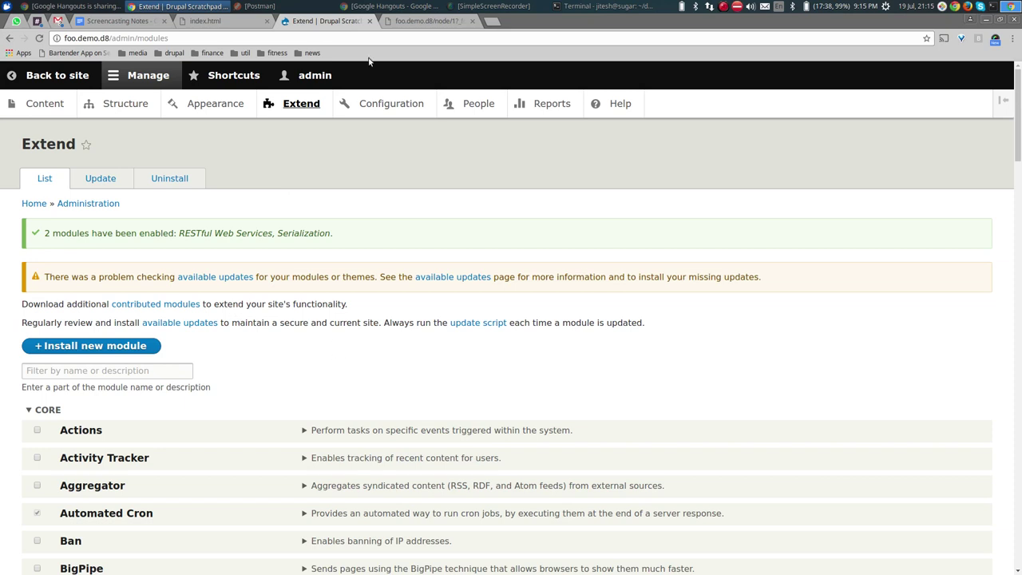
{"action": "left_click", "coordinate": [399, 24]}
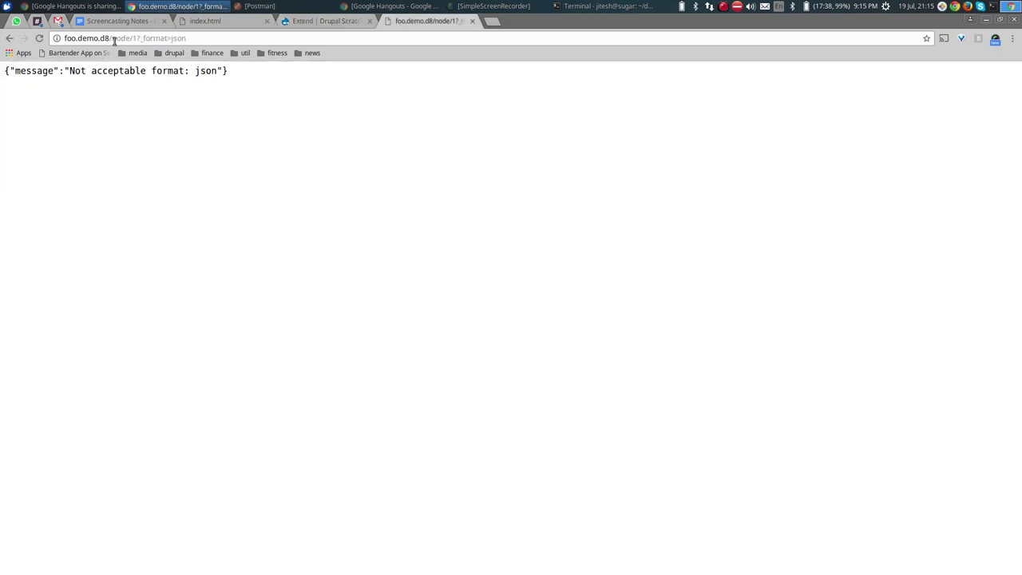
{"action": "left_click_drag", "start_coordinate": [111, 38], "coordinate": [192, 40]}
{"action": "left_click", "coordinate": [192, 40]}
{"action": "left_click", "coordinate": [323, 21]}
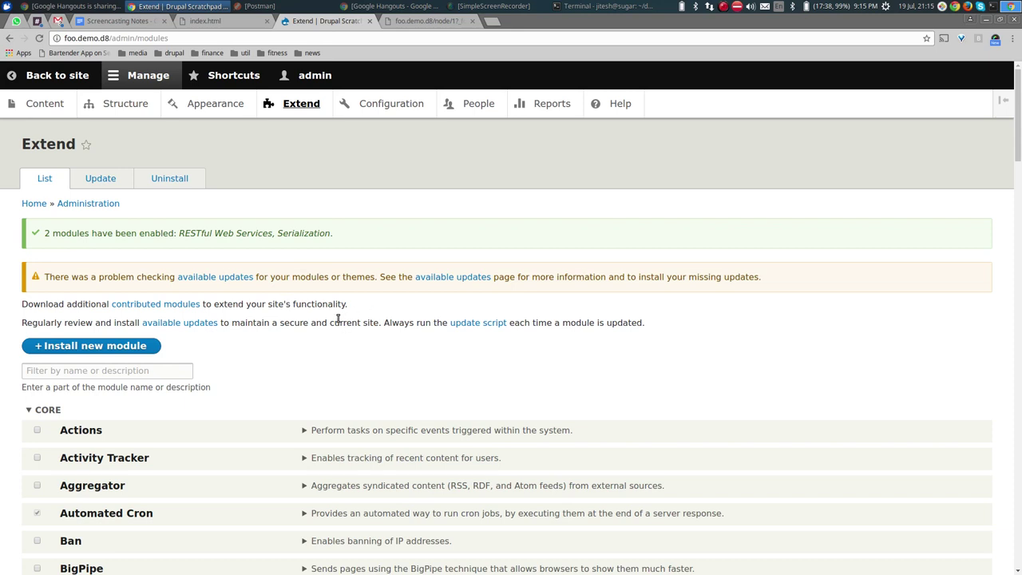
Filter Extend by 'rest', then download restui into modules/contrib with drush dl restui.
{"action": "left_click", "coordinate": [162, 372]}
{"action": "type", "text": "rest"}
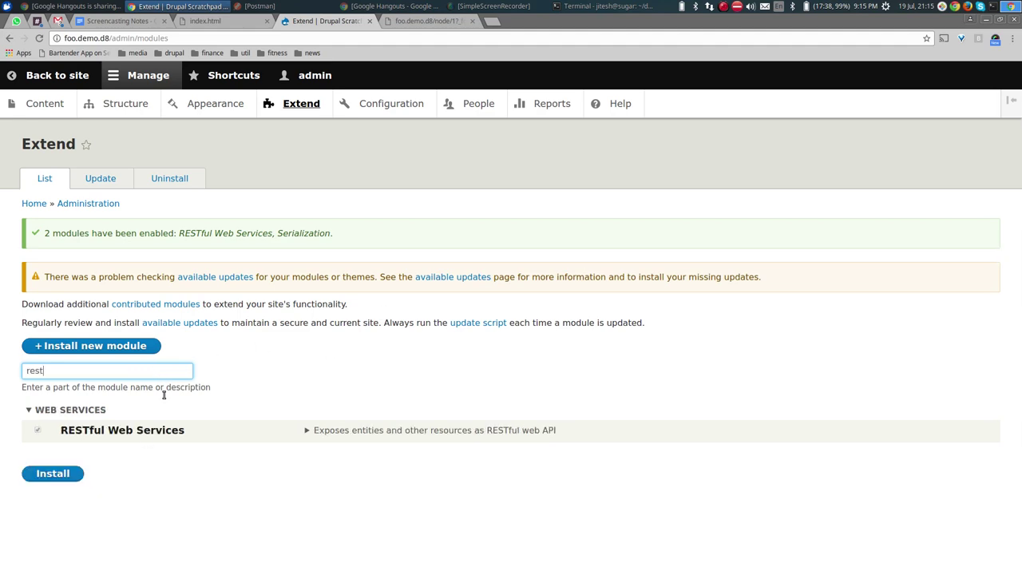
{"action": "key", "text": "alt+Tab"}
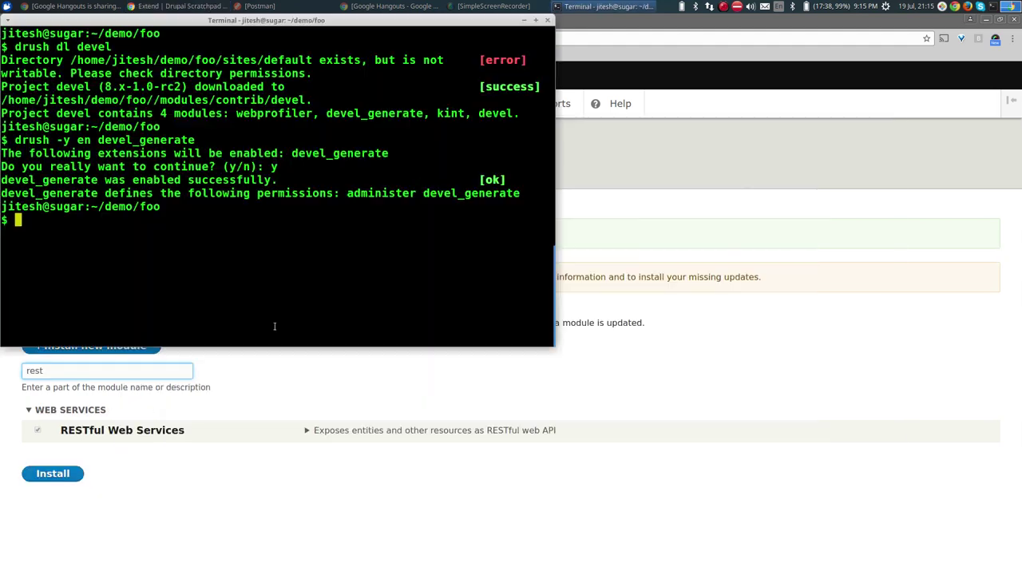
{"action": "type", "text": "drush"}
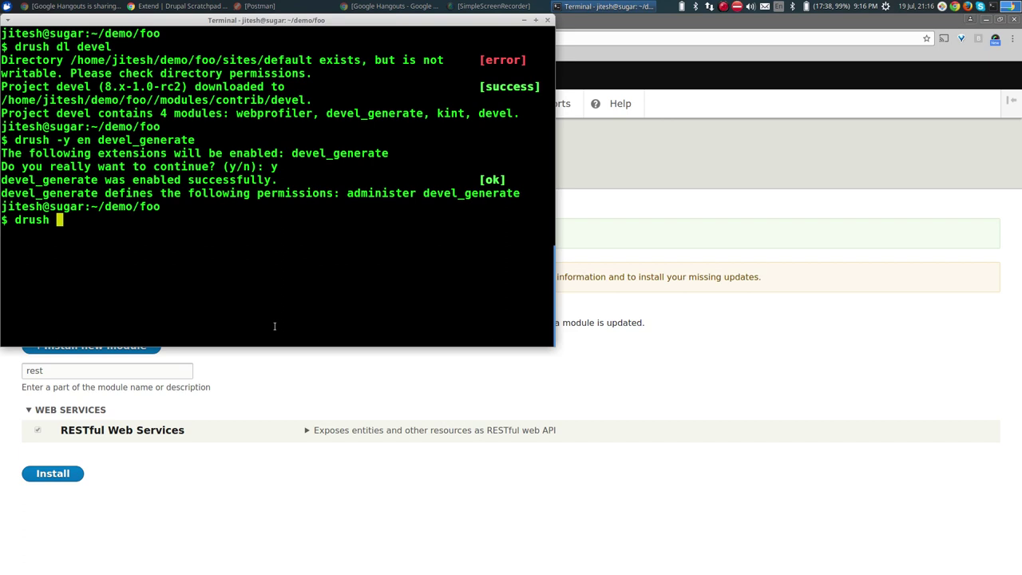
{"action": "type", "text": "dl restui"}
{"action": "key", "text": "Return"}
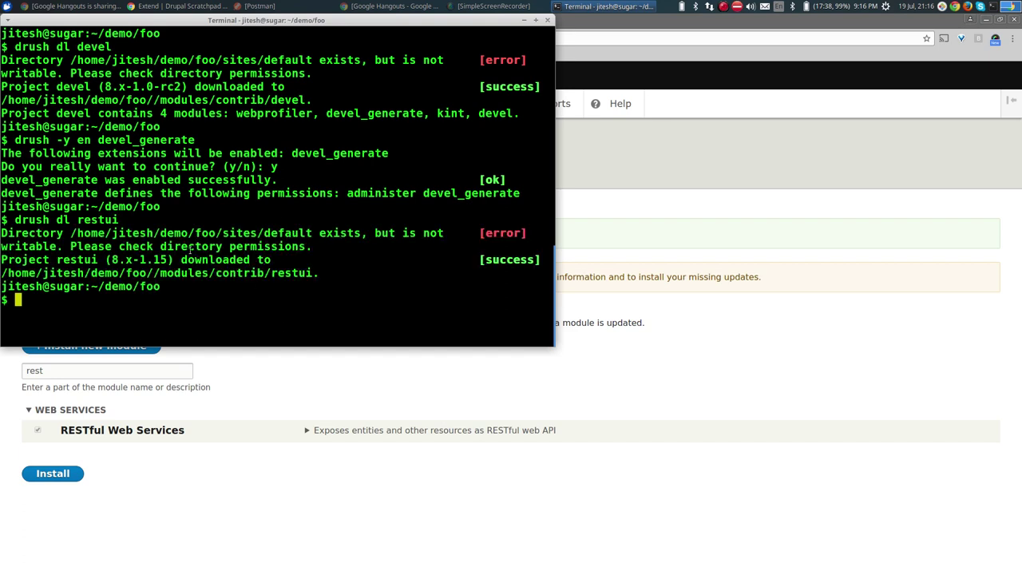
{"action": "double_click", "coordinate": [196, 273]}
{"action": "double_click", "coordinate": [358, 312]}
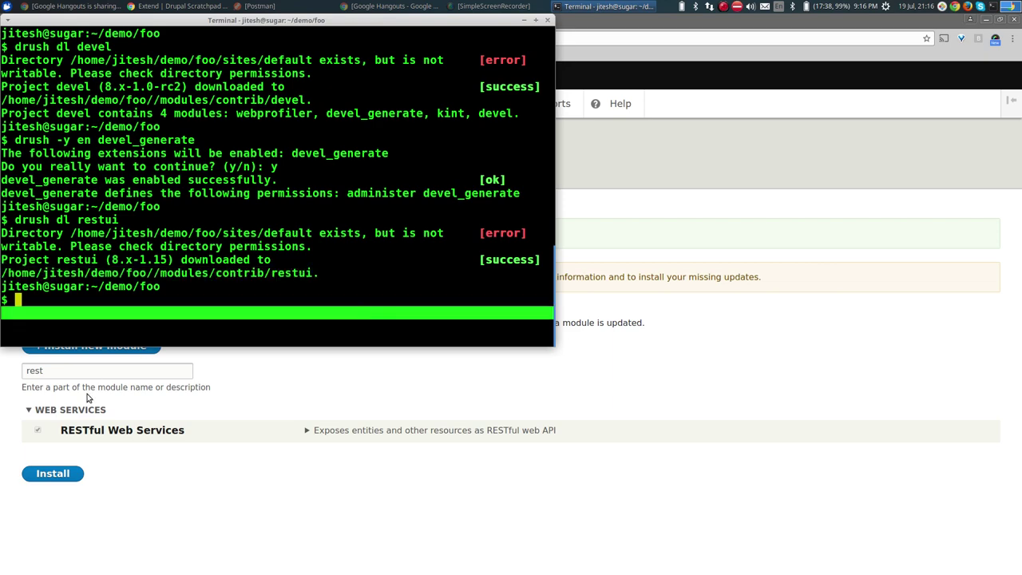
{"action": "left_click", "coordinate": [251, 426]}
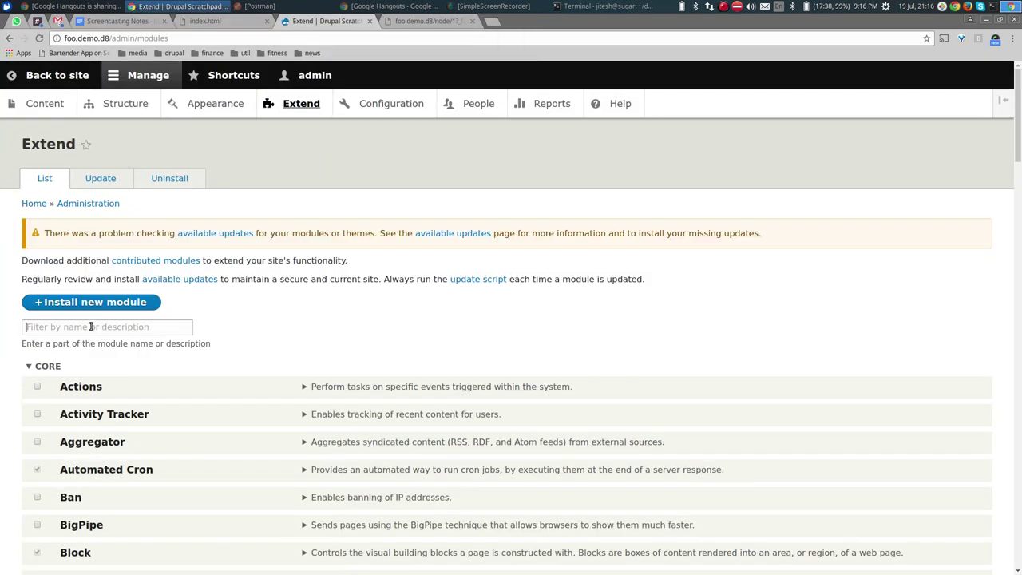
Filter Extend by 'rest', tick REST UI and install it.
{"action": "left_click", "coordinate": [91, 326]}
{"action": "type", "text": "rest"}
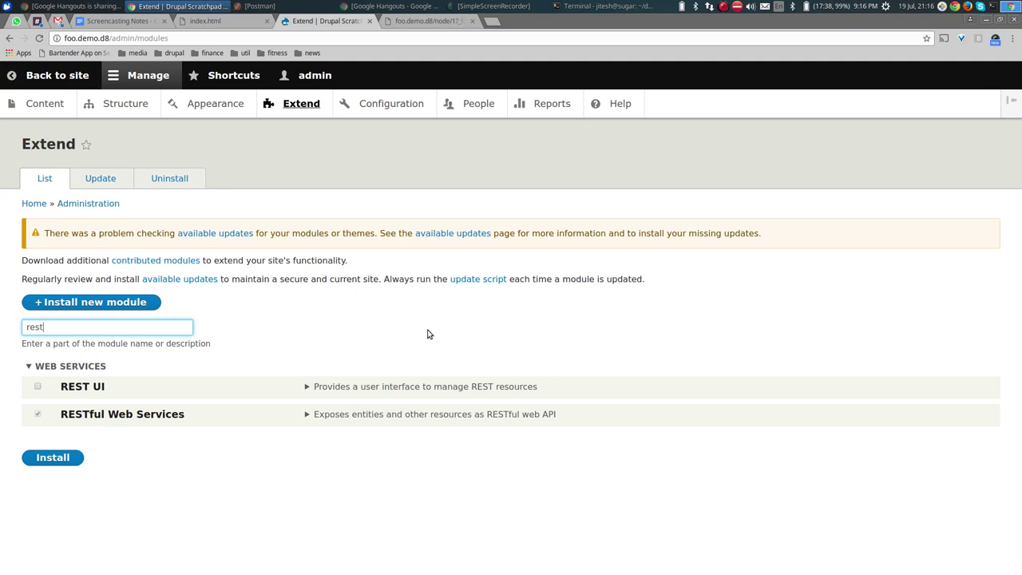
{"action": "left_click", "coordinate": [309, 389]}
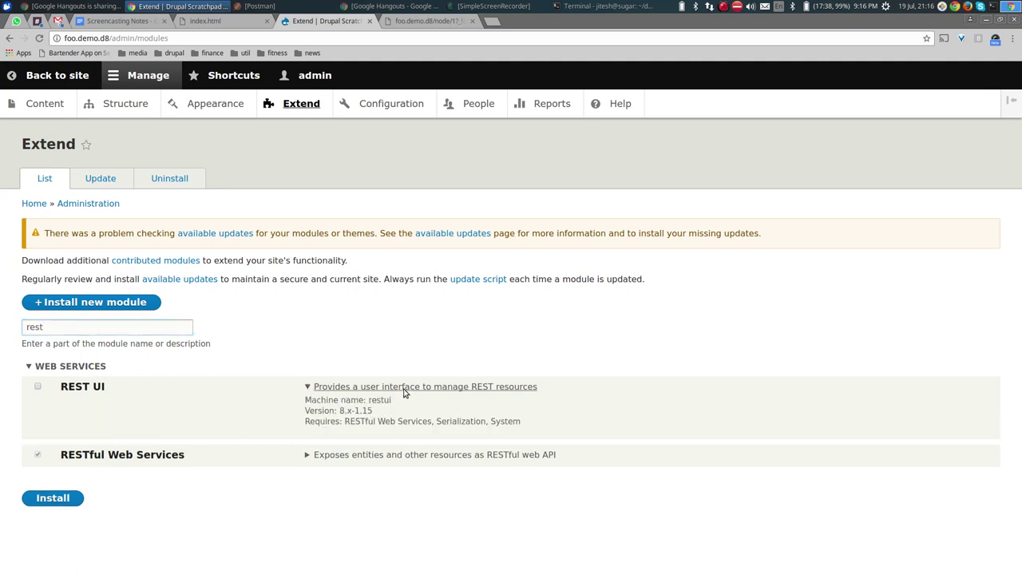
{"action": "left_click", "coordinate": [38, 387]}
{"action": "left_click", "coordinate": [41, 499]}
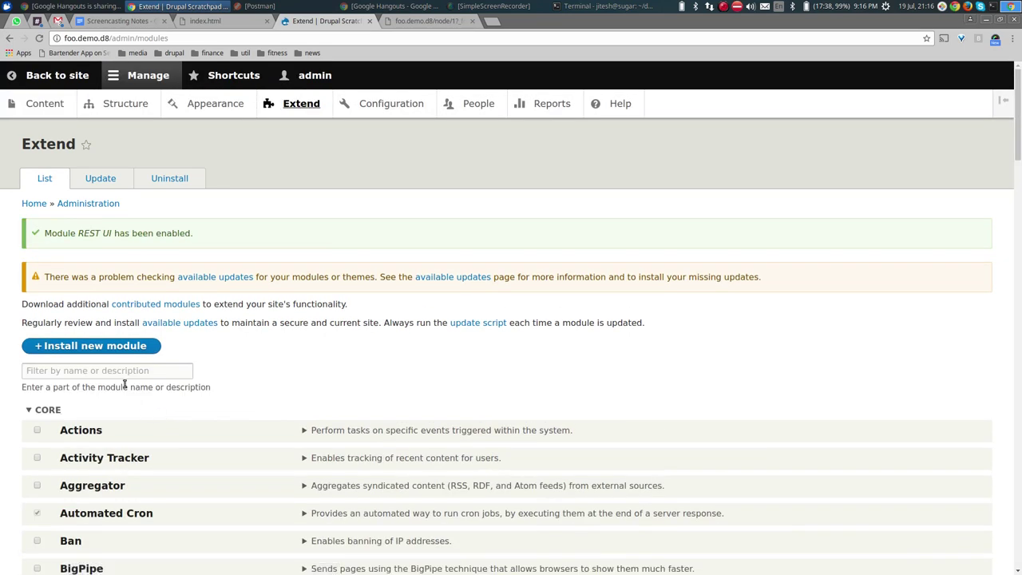
Filter by 'rest' again and expand REST UI's details to reveal its links.
{"action": "left_click", "coordinate": [122, 373]}
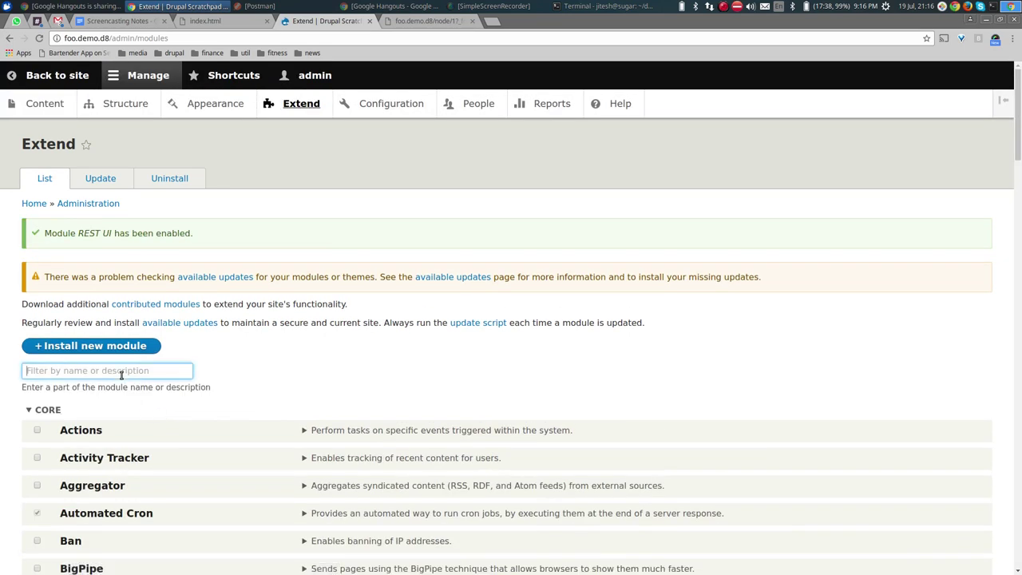
{"action": "type", "text": "rest"}
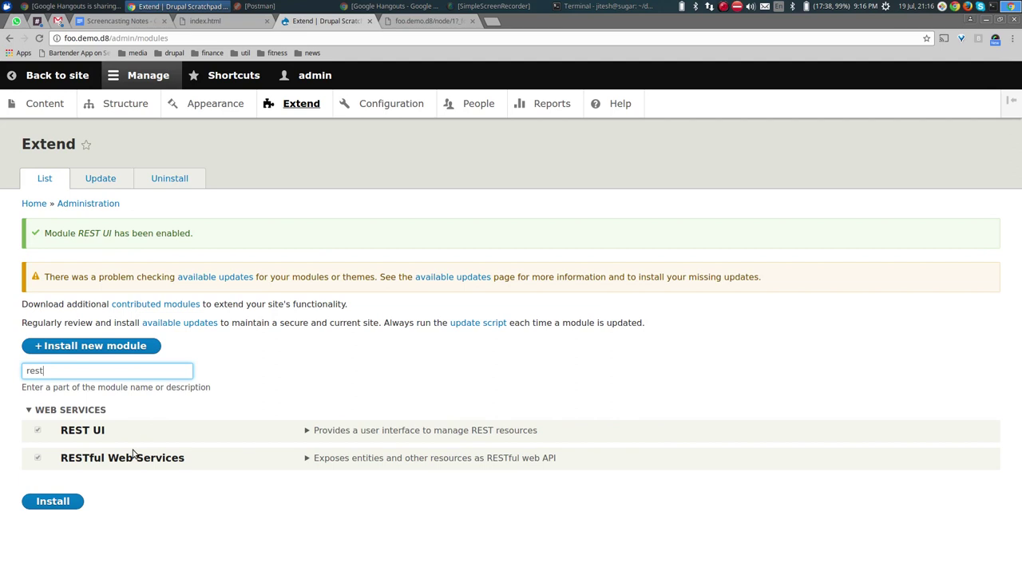
{"action": "left_click", "coordinate": [311, 431]}
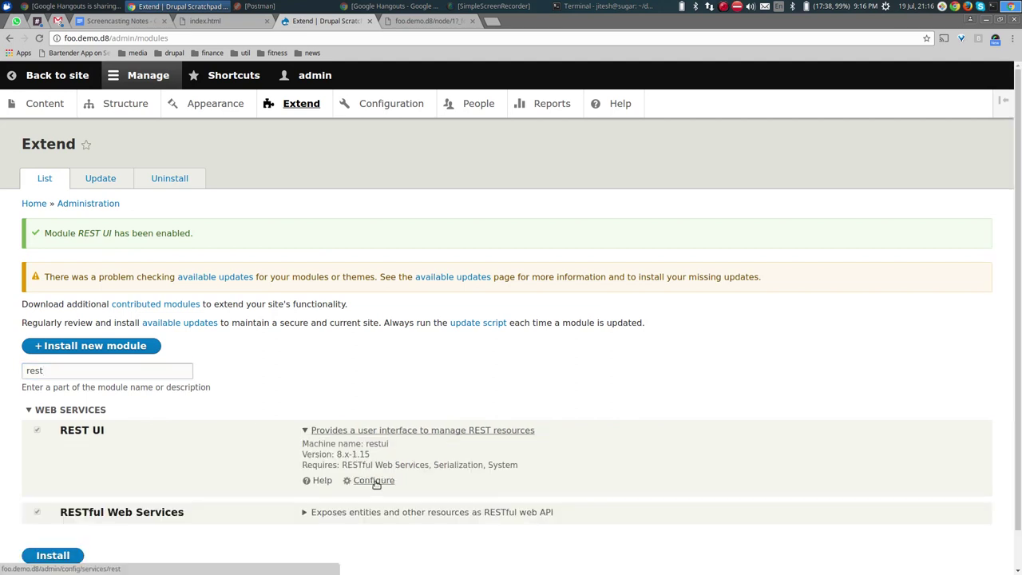
{"action": "left_click", "coordinate": [383, 108]}
Under Web Services on the Configuration page, open REST to list disabled resources like Content.
{"action": "scroll", "coordinate": [466, 359], "scroll_direction": "down", "scroll_amount": 5}
{"action": "scroll", "coordinate": [466, 360], "scroll_direction": "down", "scroll_amount": 4}
{"action": "scroll", "coordinate": [468, 352], "scroll_direction": "up", "scroll_amount": 5}
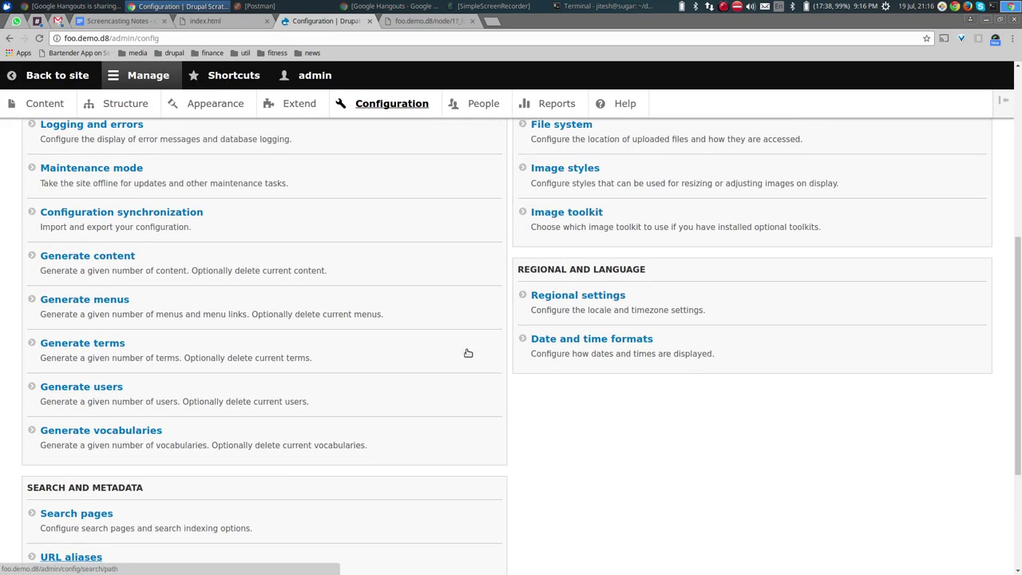
{"action": "scroll", "coordinate": [467, 352], "scroll_direction": "down", "scroll_amount": 5}
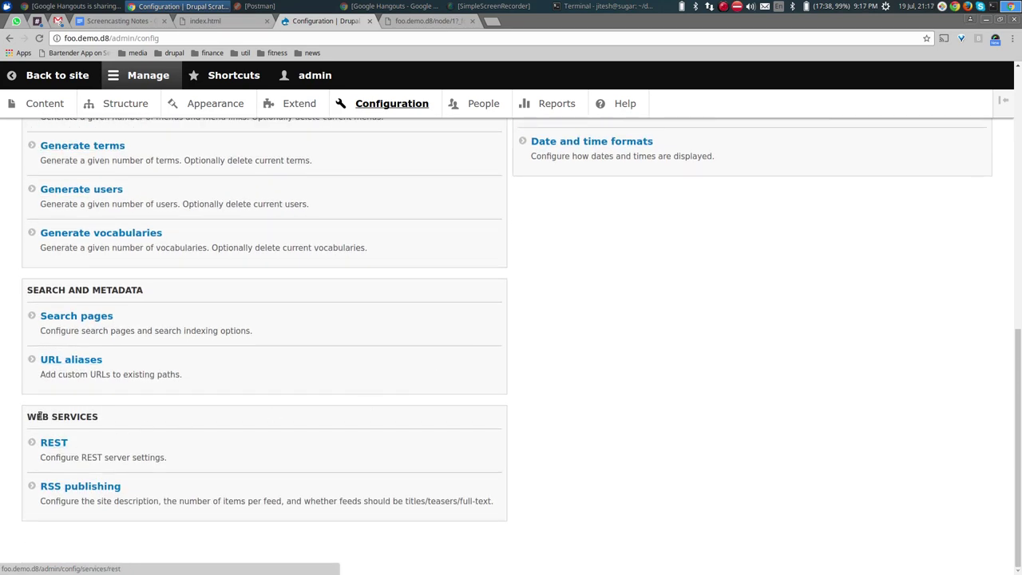
{"action": "left_click", "coordinate": [51, 445]}
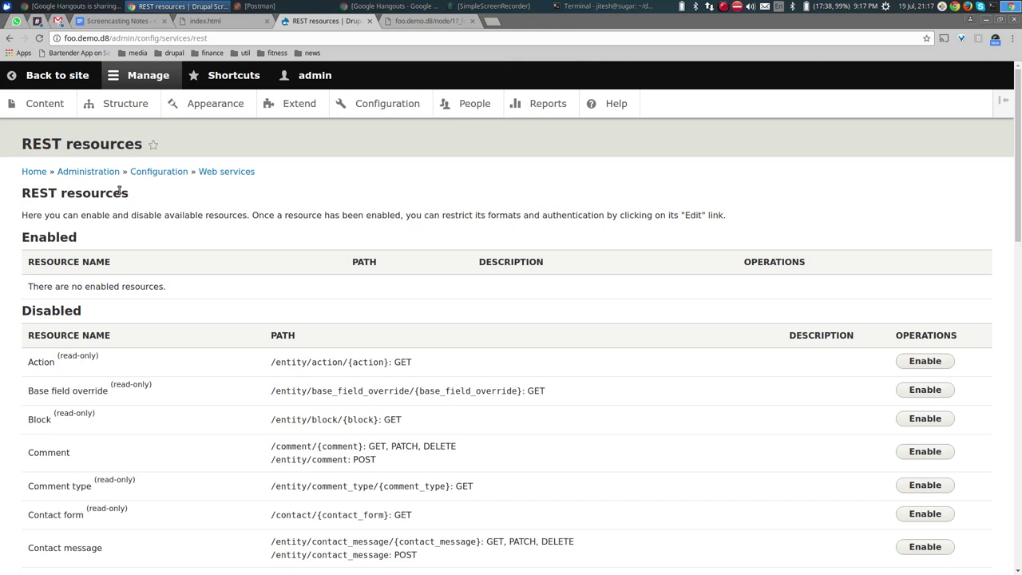
{"action": "double_click", "coordinate": [35, 192]}
{"action": "scroll", "coordinate": [187, 240], "scroll_direction": "down", "scroll_amount": 1}
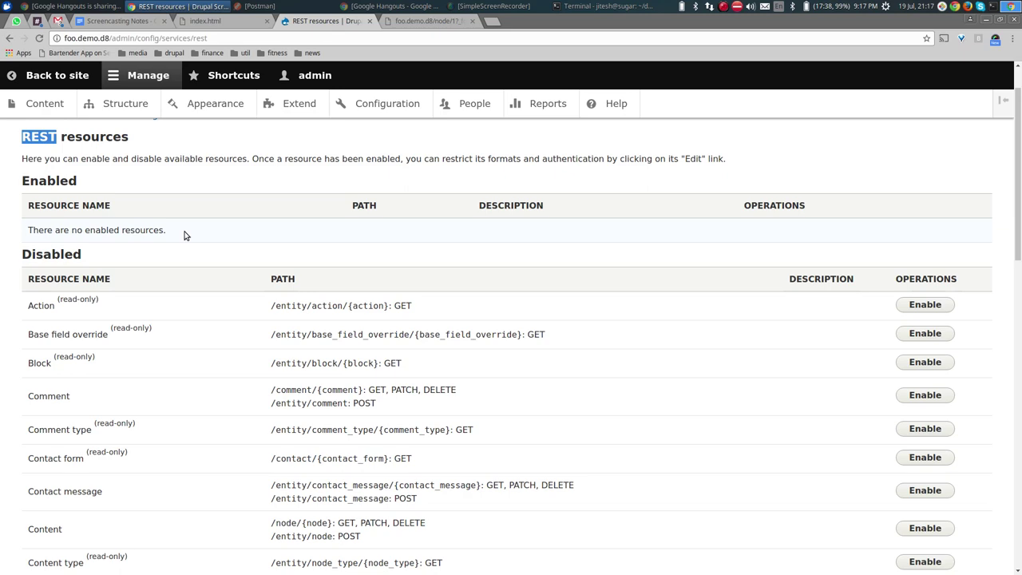
{"action": "scroll", "coordinate": [385, 323], "scroll_direction": "down", "scroll_amount": 1}
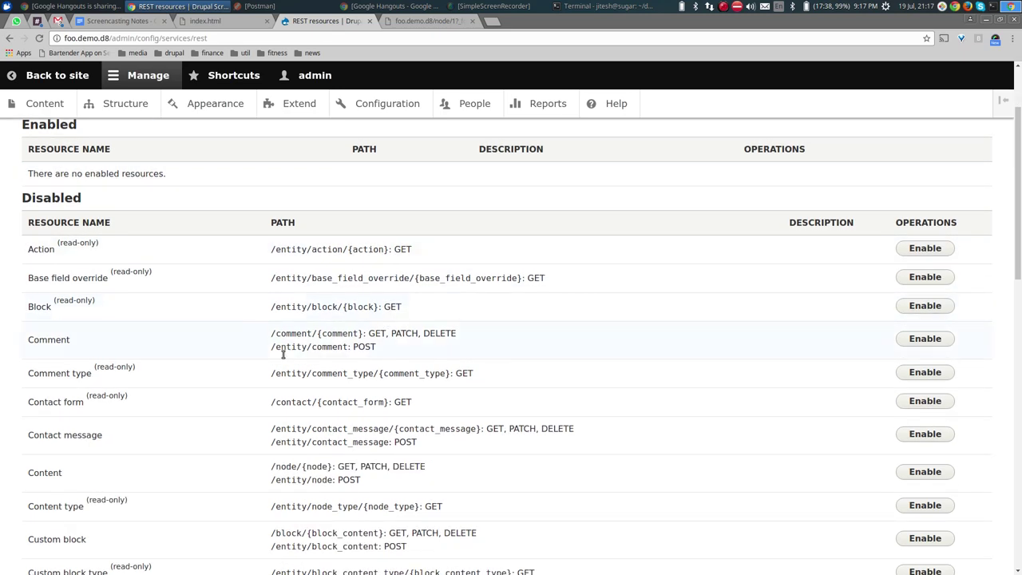
{"action": "scroll", "coordinate": [135, 358], "scroll_direction": "down", "scroll_amount": 3}
{"action": "scroll", "coordinate": [136, 358], "scroll_direction": "up", "scroll_amount": 4}
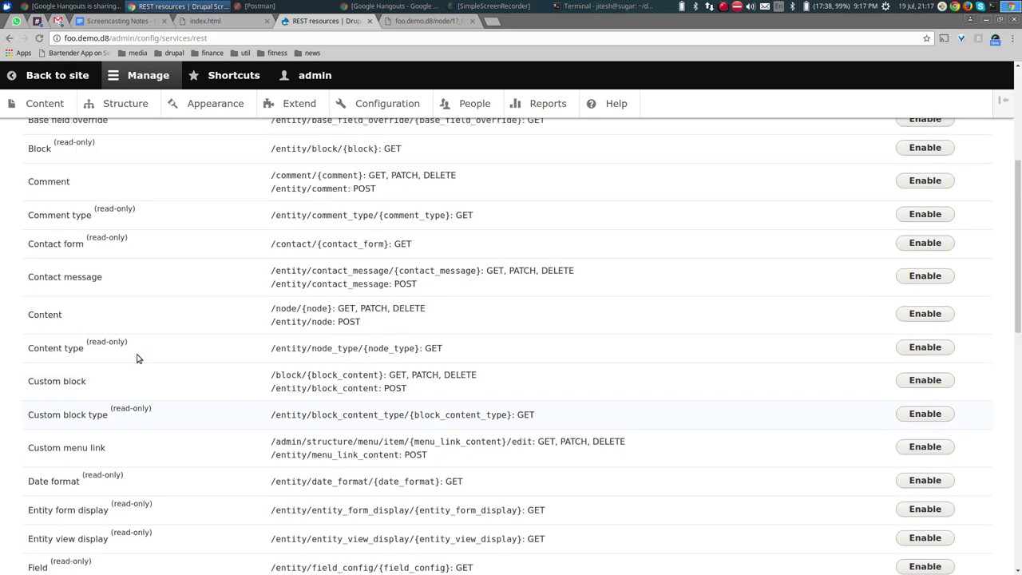
{"action": "left_click_drag", "start_coordinate": [33, 202], "coordinate": [203, 209]}
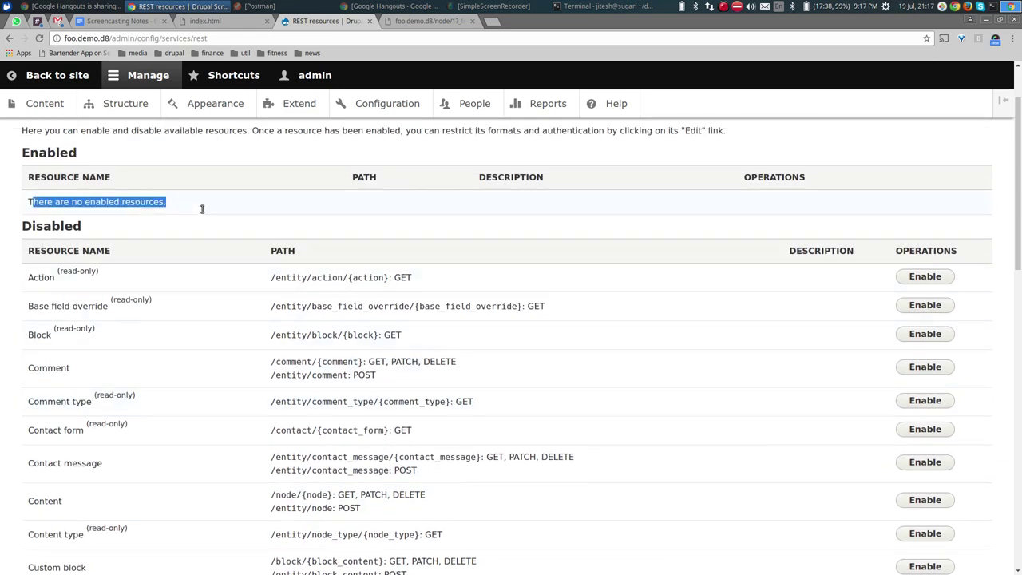
{"action": "left_click", "coordinate": [163, 305]}
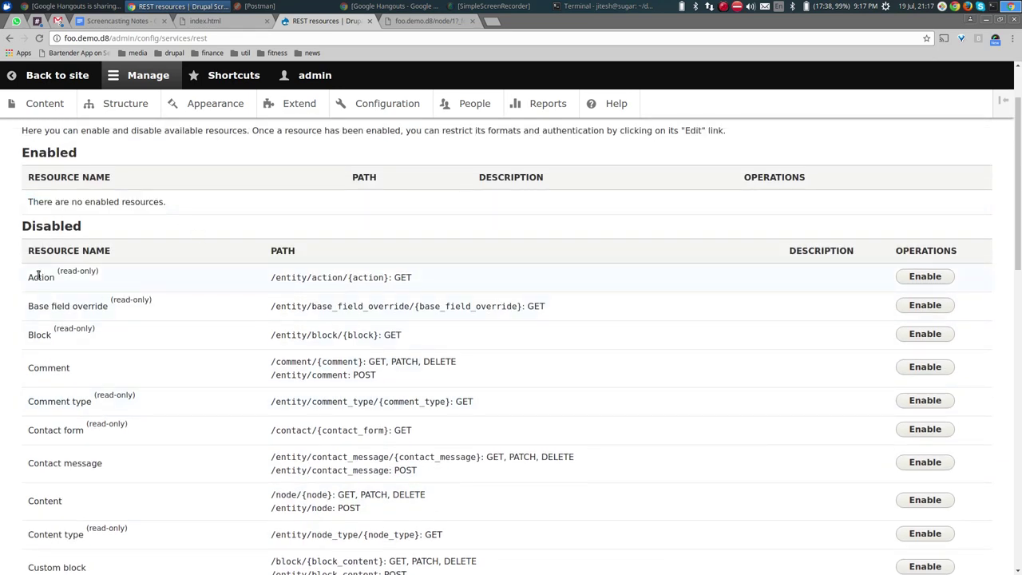
{"action": "scroll", "coordinate": [83, 321], "scroll_direction": "down", "scroll_amount": 1}
{"action": "mouse_move", "coordinate": [1018, 188]}
{"action": "left_mouse_down"}
{"action": "mouse_move", "coordinate": [1019, 496]}
{"action": "mouse_move", "coordinate": [1019, 132]}
{"action": "mouse_move", "coordinate": [1019, 170]}
{"action": "left_mouse_up"}
{"action": "double_click", "coordinate": [38, 251]}
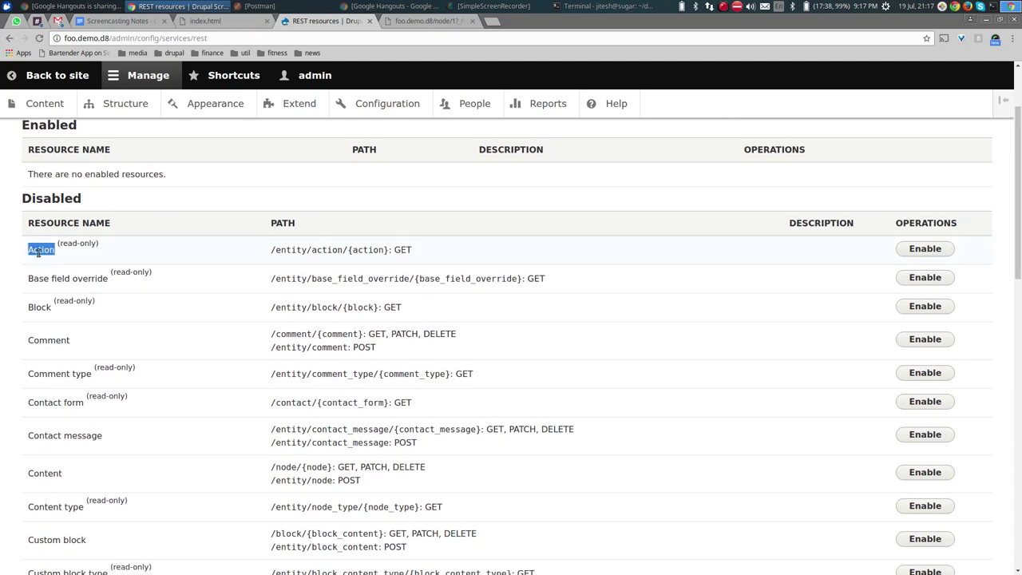
{"action": "double_click", "coordinate": [43, 308]}
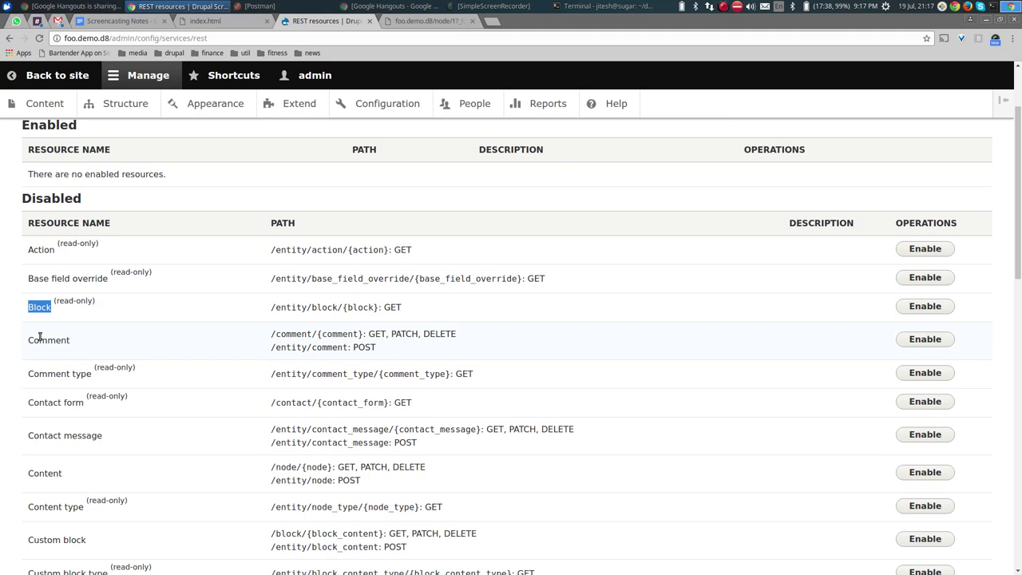
{"action": "scroll", "coordinate": [40, 337], "scroll_direction": "down", "scroll_amount": 2}
{"action": "double_click", "coordinate": [39, 257]}
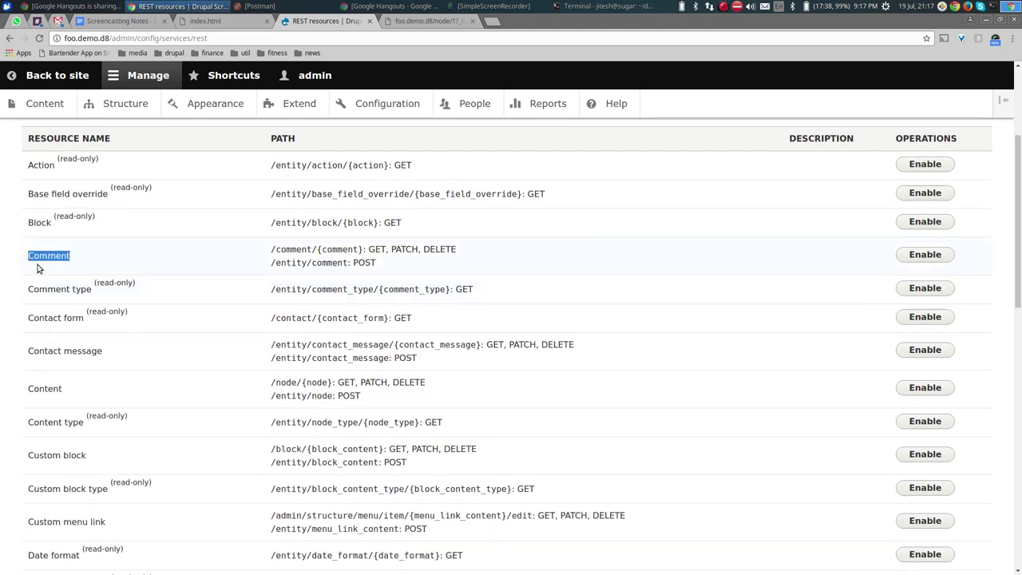
{"action": "double_click", "coordinate": [45, 290]}
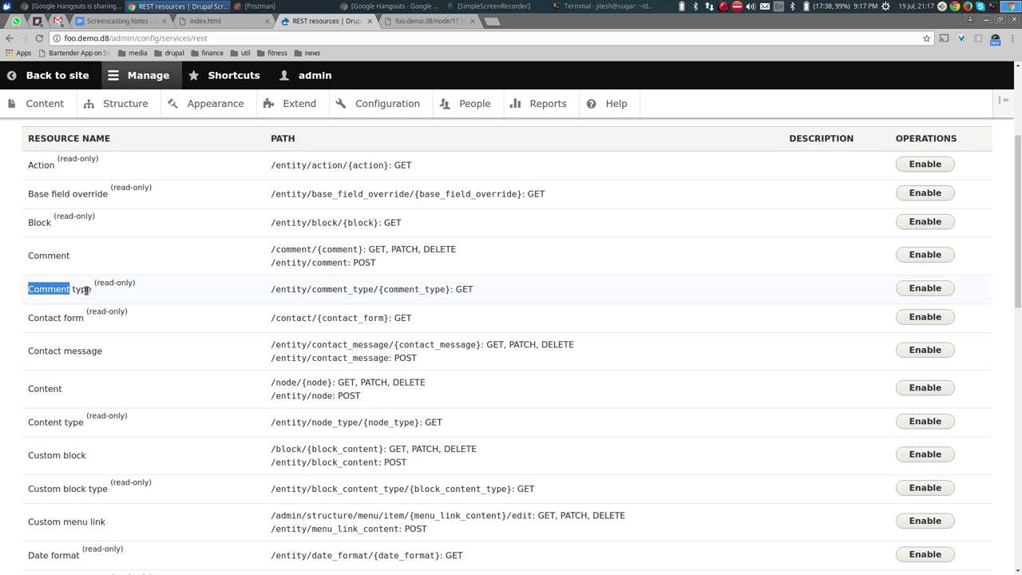
{"action": "double_click", "coordinate": [83, 289]}
{"action": "double_click", "coordinate": [56, 318]}
{"action": "double_click", "coordinate": [56, 350]}
{"action": "scroll", "coordinate": [123, 344], "scroll_direction": "down", "scroll_amount": 2}
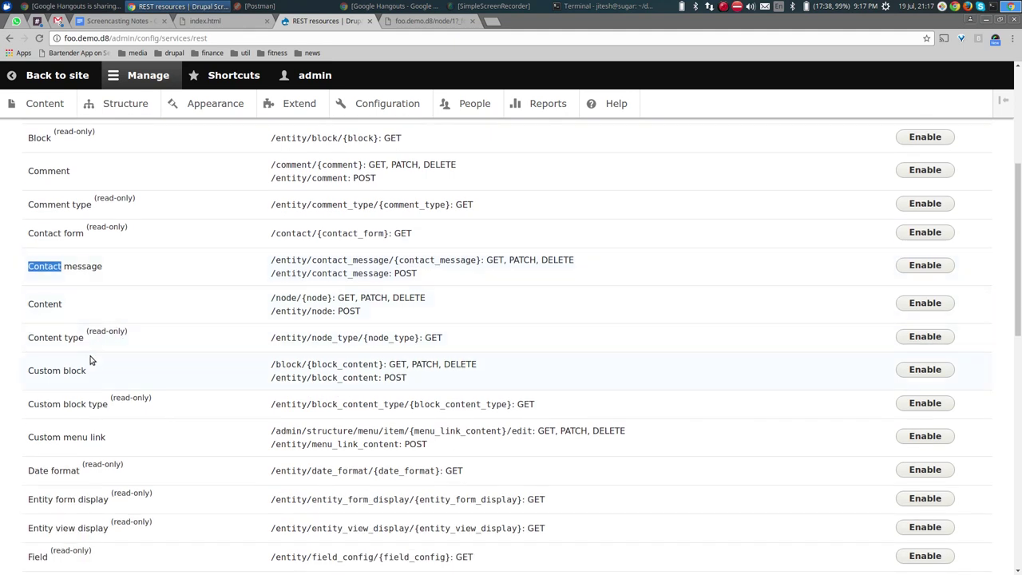
{"action": "double_click", "coordinate": [44, 303]}
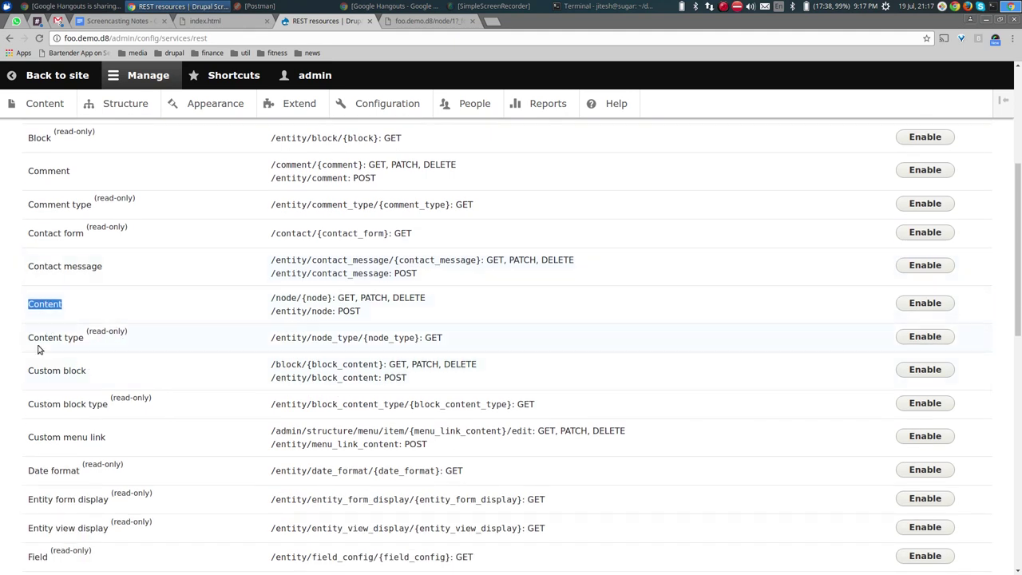
{"action": "double_click", "coordinate": [43, 337]}
{"action": "left_click_drag", "start_coordinate": [44, 337], "coordinate": [73, 336]}
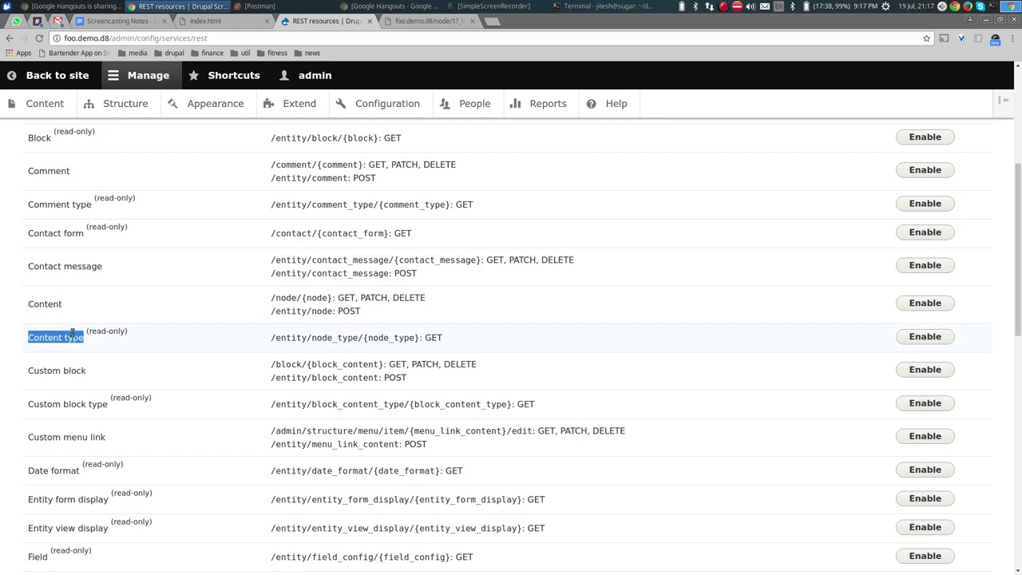
{"action": "left_click", "coordinate": [50, 303]}
{"action": "double_click", "coordinate": [49, 303]}
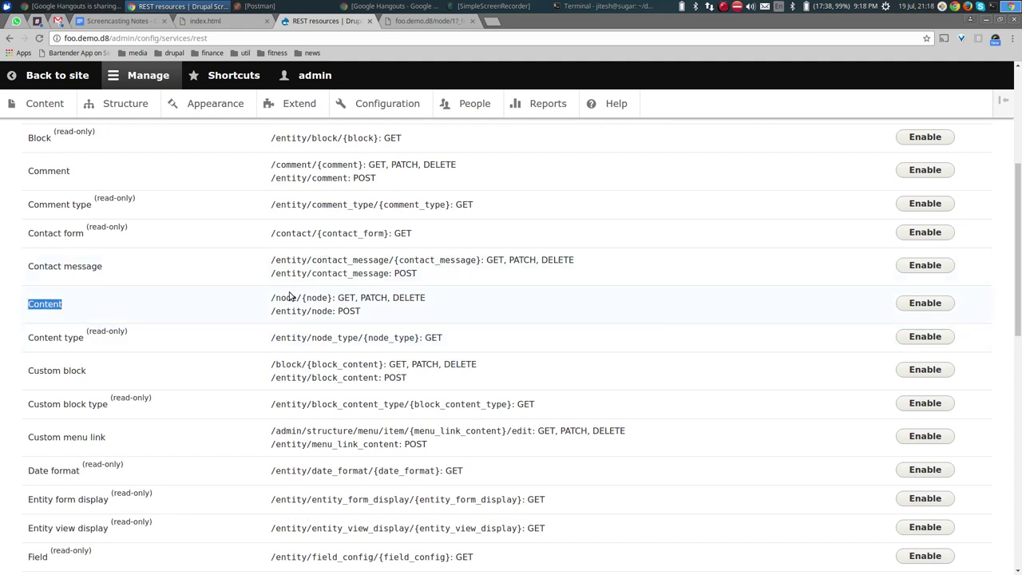
{"action": "left_click_drag", "start_coordinate": [272, 298], "coordinate": [385, 308]}
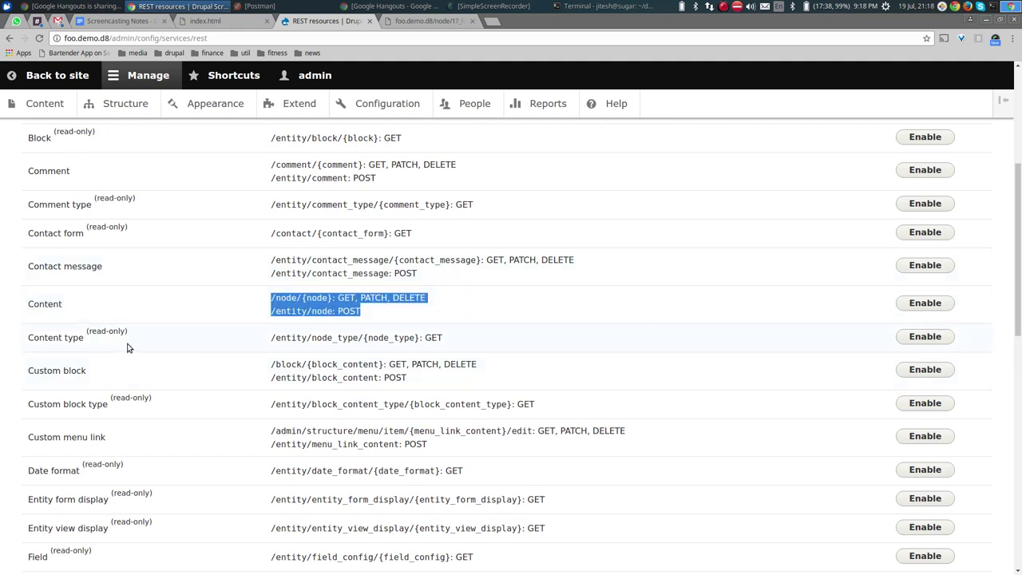
{"action": "left_click", "coordinate": [290, 336]}
{"action": "left_click_drag", "start_coordinate": [290, 336], "coordinate": [397, 336]}
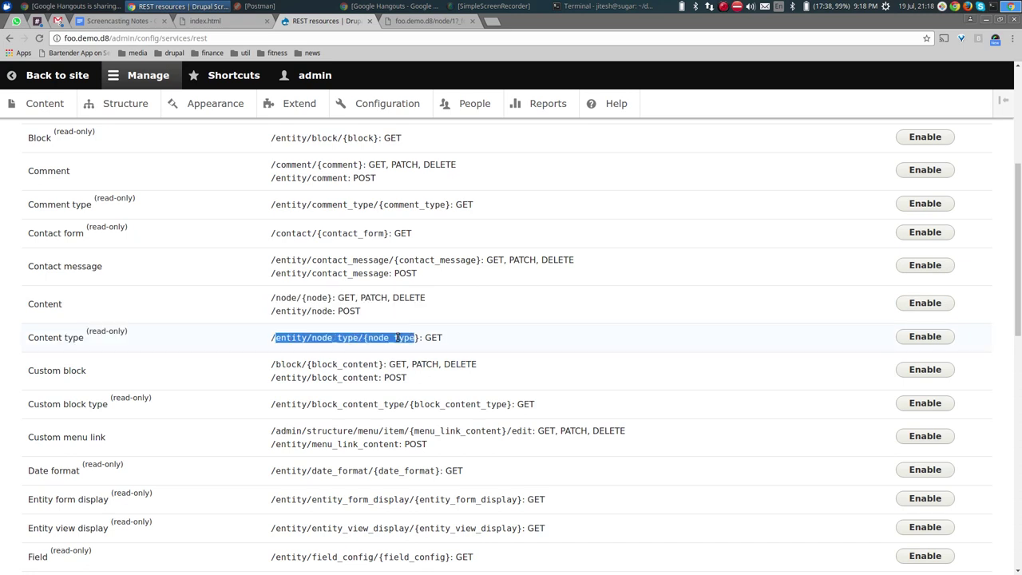
{"action": "scroll", "coordinate": [80, 388], "scroll_direction": "down", "scroll_amount": 2}
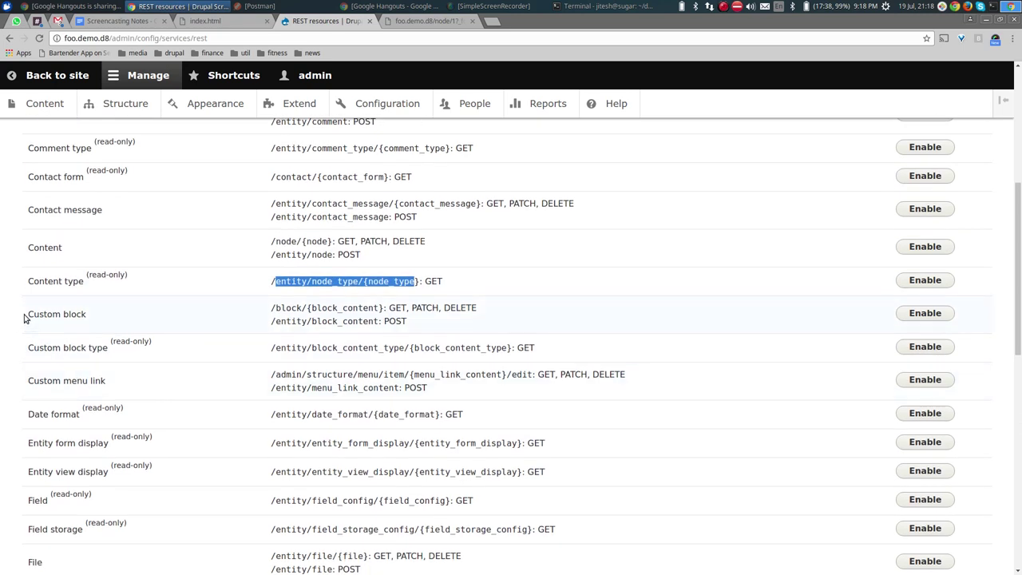
{"action": "triple_click", "coordinate": [44, 312]}
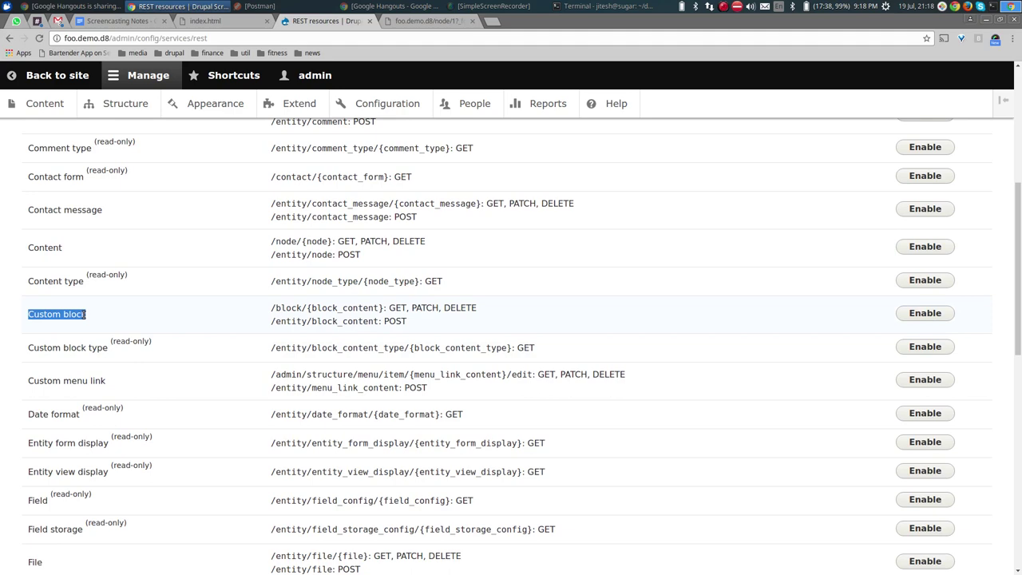
{"action": "triple_click", "coordinate": [52, 348]}
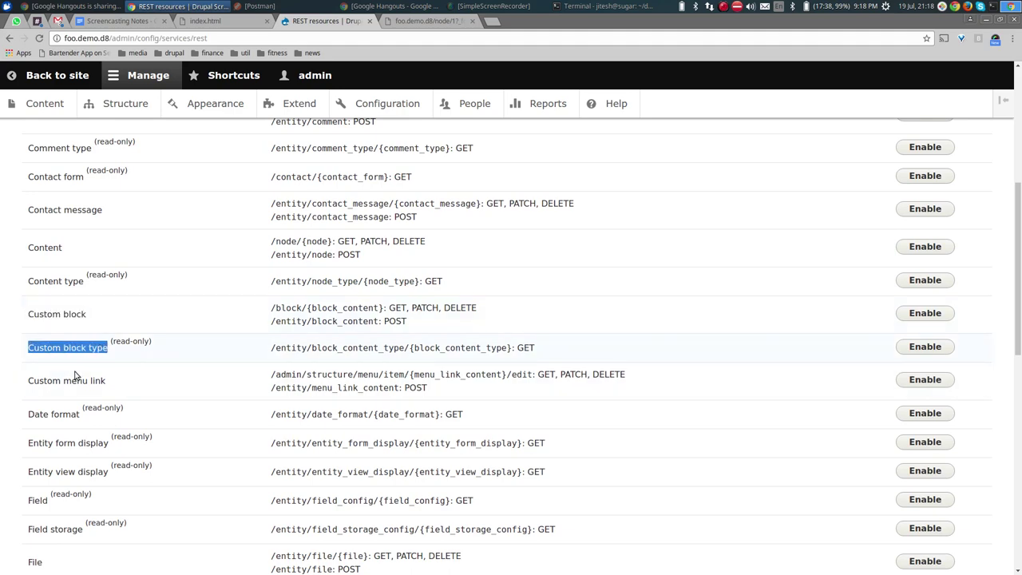
{"action": "triple_click", "coordinate": [49, 383]}
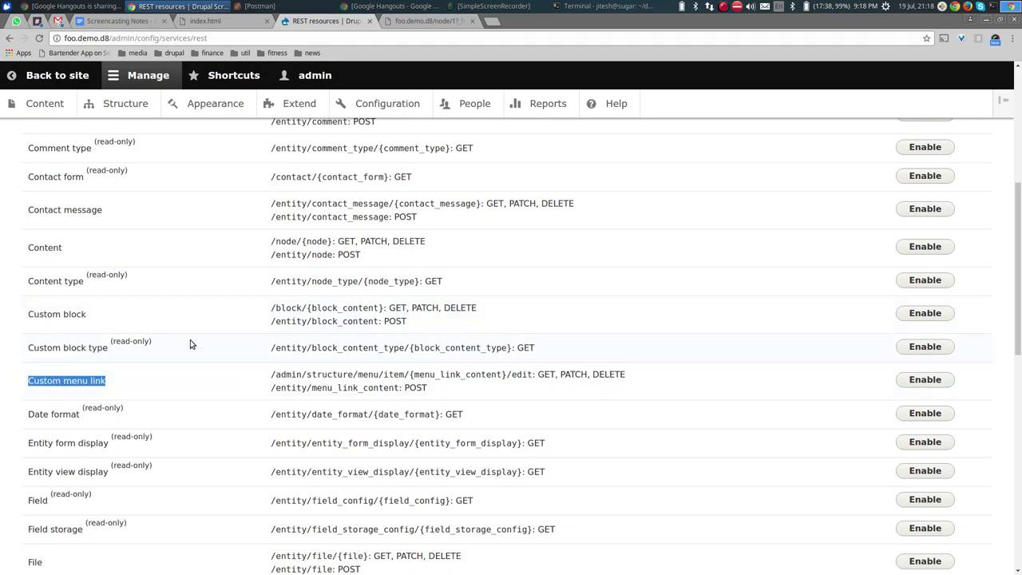
{"action": "scroll", "coordinate": [192, 345], "scroll_direction": "down", "scroll_amount": 3}
{"action": "scroll", "coordinate": [191, 345], "scroll_direction": "down", "scroll_amount": 6}
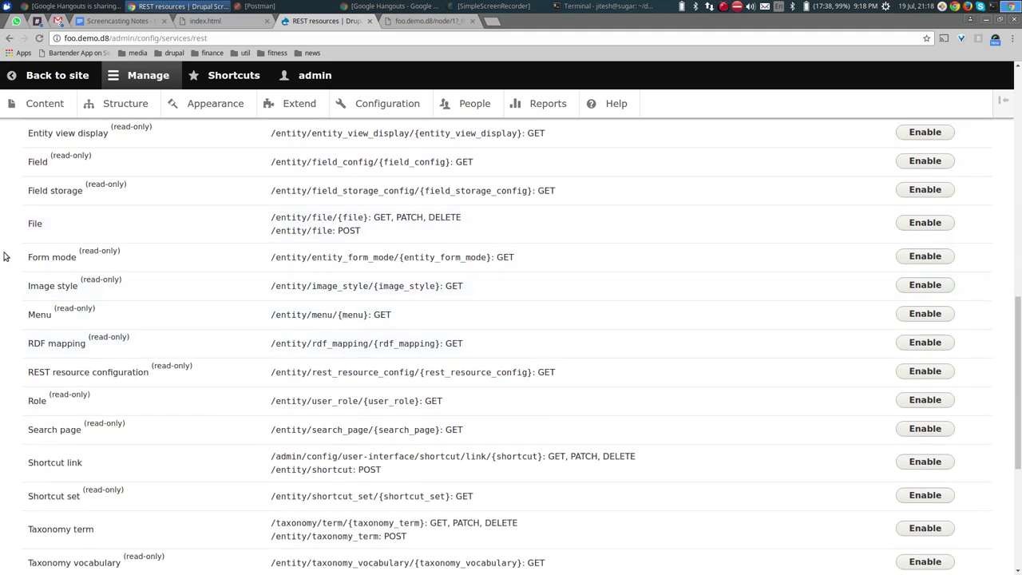
{"action": "left_click_drag", "start_coordinate": [27, 224], "coordinate": [364, 232]}
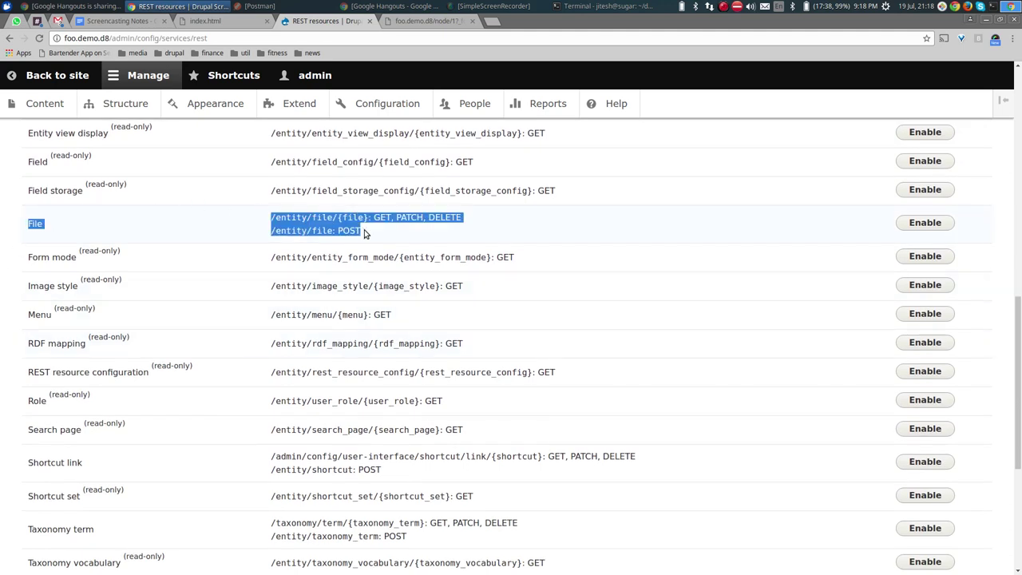
{"action": "scroll", "coordinate": [354, 269], "scroll_direction": "down", "scroll_amount": 1}
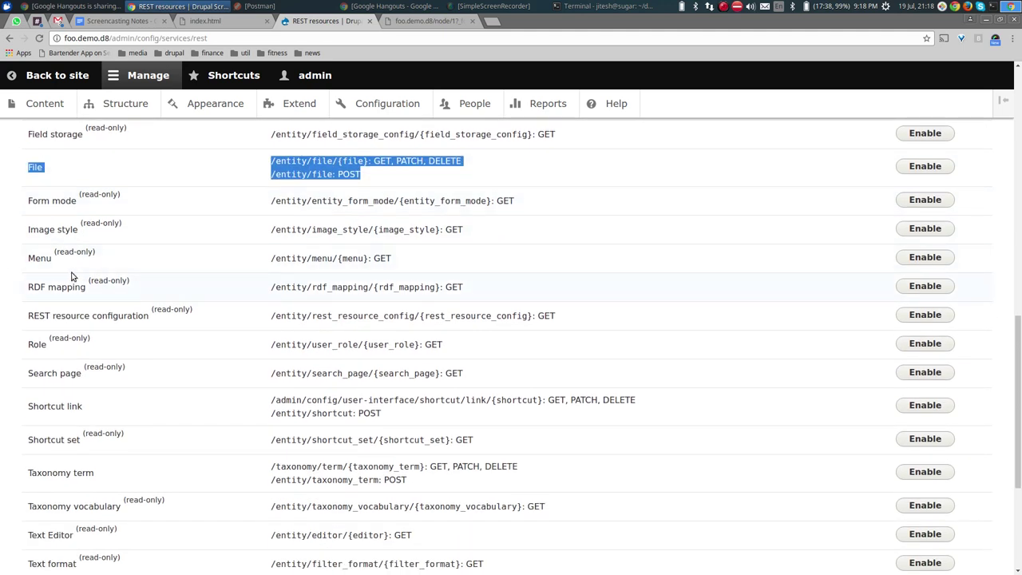
{"action": "left_click_drag", "start_coordinate": [24, 261], "coordinate": [317, 258]}
{"action": "left_click_drag", "start_coordinate": [32, 229], "coordinate": [463, 230]}
{"action": "scroll", "coordinate": [45, 175], "scroll_direction": "down", "scroll_amount": 1}
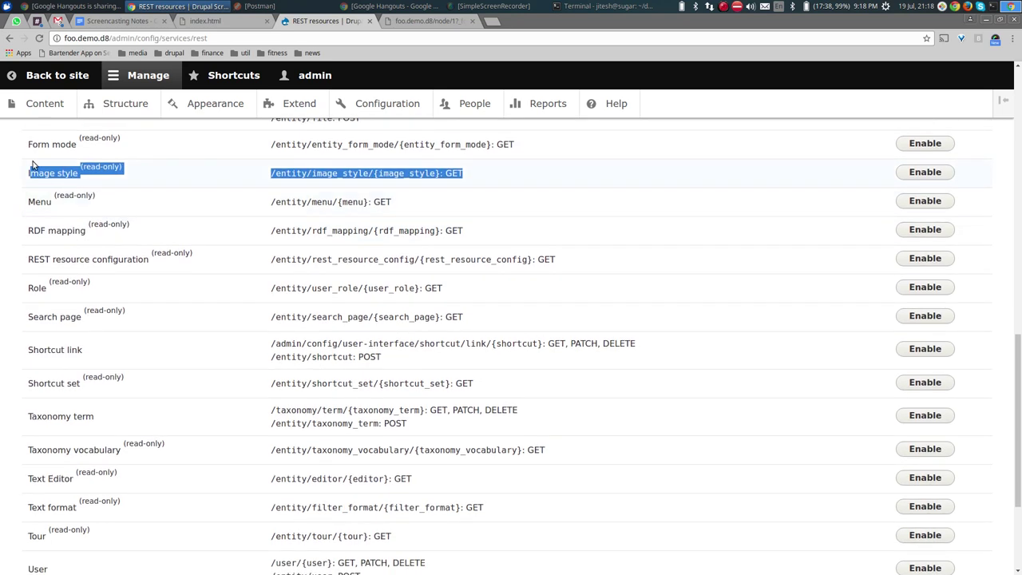
{"action": "left_click_drag", "start_coordinate": [23, 289], "coordinate": [119, 290]}
{"action": "left_click_drag", "start_coordinate": [44, 319], "coordinate": [78, 321]}
{"action": "double_click", "coordinate": [48, 349]}
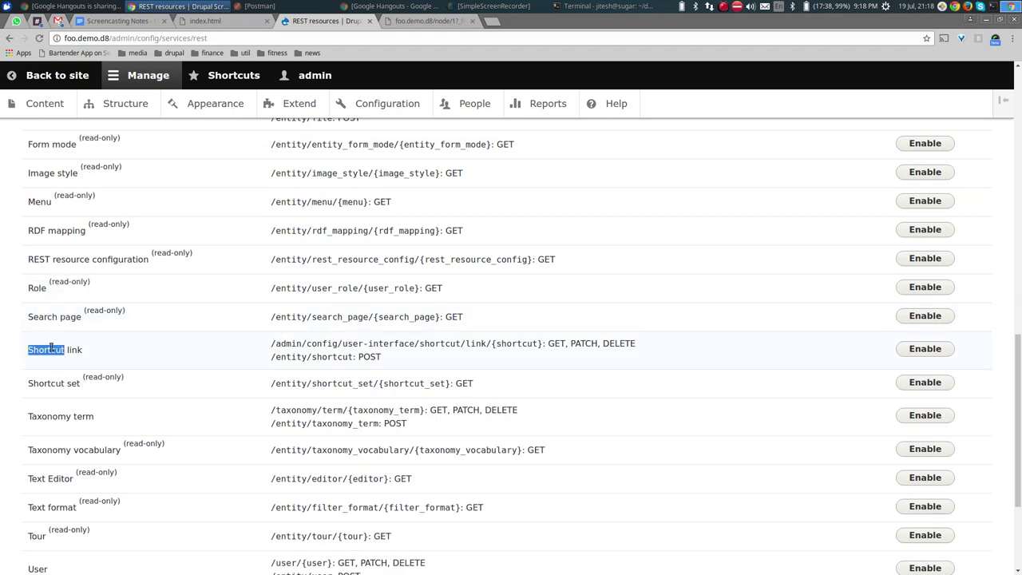
{"action": "scroll", "coordinate": [78, 347], "scroll_direction": "down", "scroll_amount": 2}
{"action": "left_click_drag", "start_coordinate": [41, 392], "coordinate": [73, 394]}
{"action": "scroll", "coordinate": [78, 360], "scroll_direction": "down", "scroll_amount": 1}
{"action": "scroll", "coordinate": [78, 359], "scroll_direction": "down", "scroll_amount": 1}
{"action": "left_click_drag", "start_coordinate": [28, 338], "coordinate": [97, 331]}
{"action": "scroll", "coordinate": [92, 331], "scroll_direction": "down", "scroll_amount": 1}
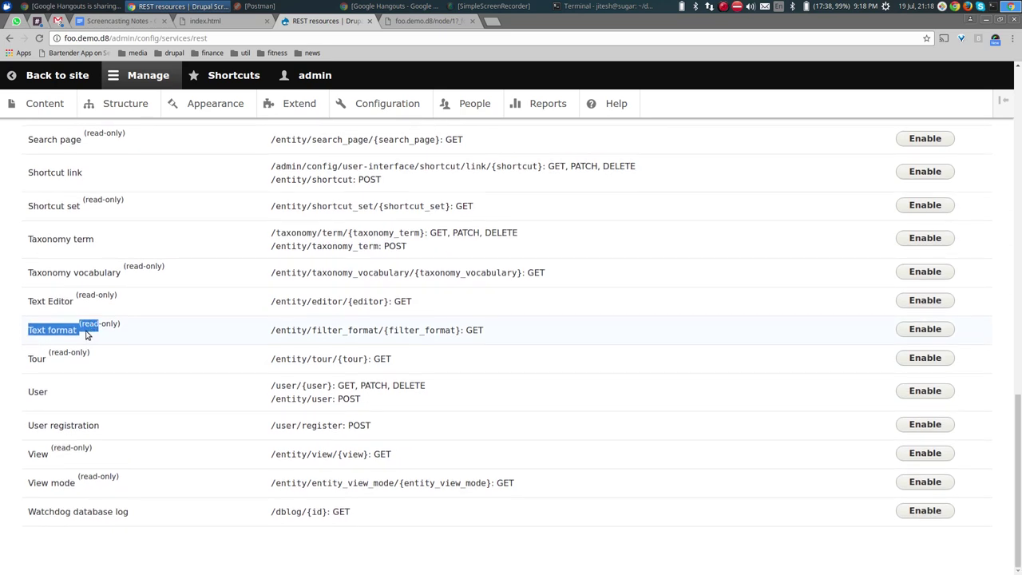
{"action": "double_click", "coordinate": [38, 391]}
{"action": "triple_click", "coordinate": [68, 425]}
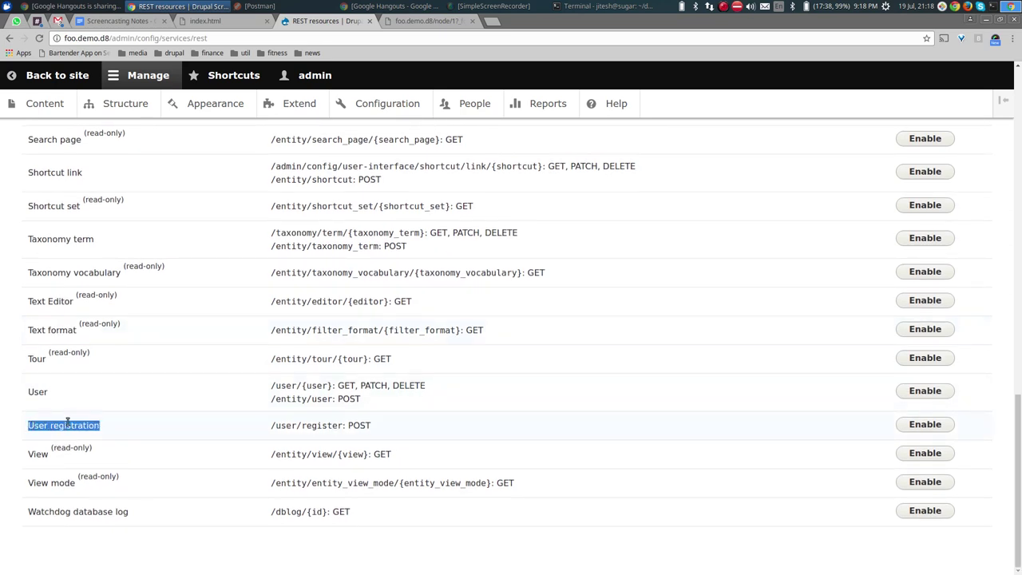
{"action": "double_click", "coordinate": [38, 454]}
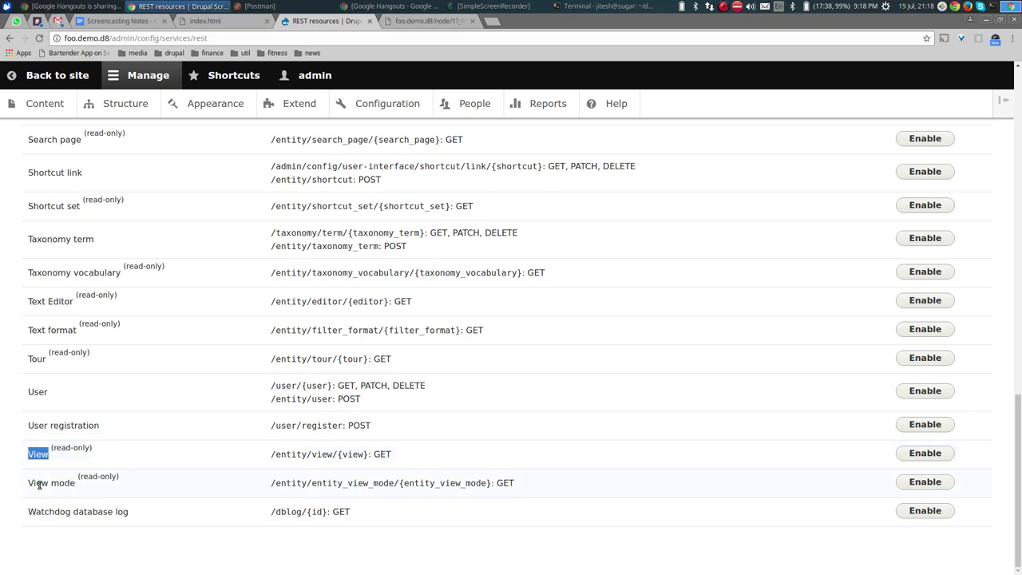
{"action": "left_click", "coordinate": [139, 480]}
{"action": "left_click_drag", "start_coordinate": [276, 454], "coordinate": [372, 454]}
{"action": "left_click", "coordinate": [68, 482]}
{"action": "triple_click", "coordinate": [68, 482]}
{"action": "double_click", "coordinate": [38, 455]}
{"action": "left_click", "coordinate": [42, 512]}
{"action": "scroll", "coordinate": [233, 388], "scroll_direction": "up", "scroll_amount": 5}
{"action": "scroll", "coordinate": [234, 386], "scroll_direction": "up", "scroll_amount": 6}
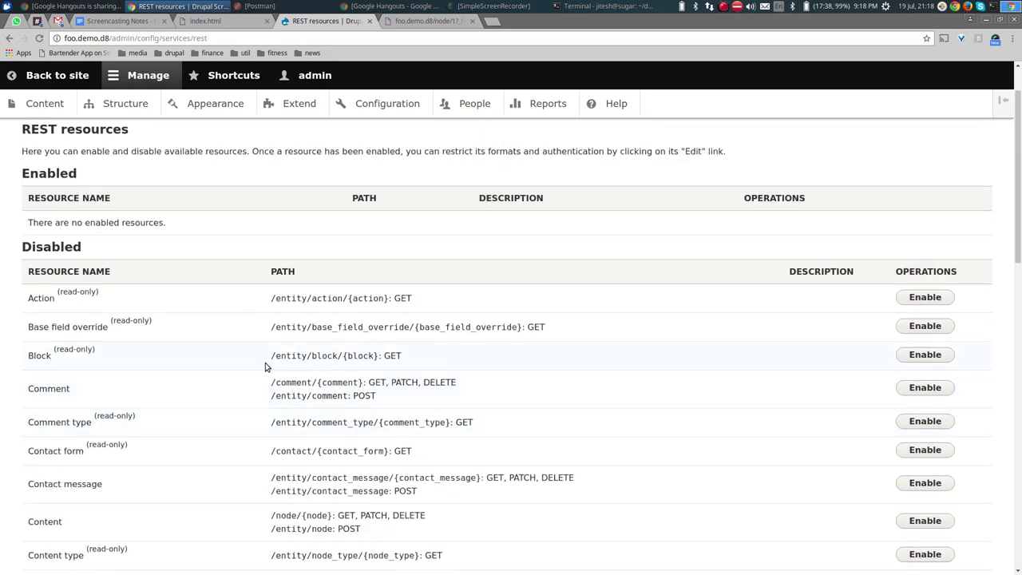
{"action": "scroll", "coordinate": [264, 360], "scroll_direction": "down", "scroll_amount": 2}
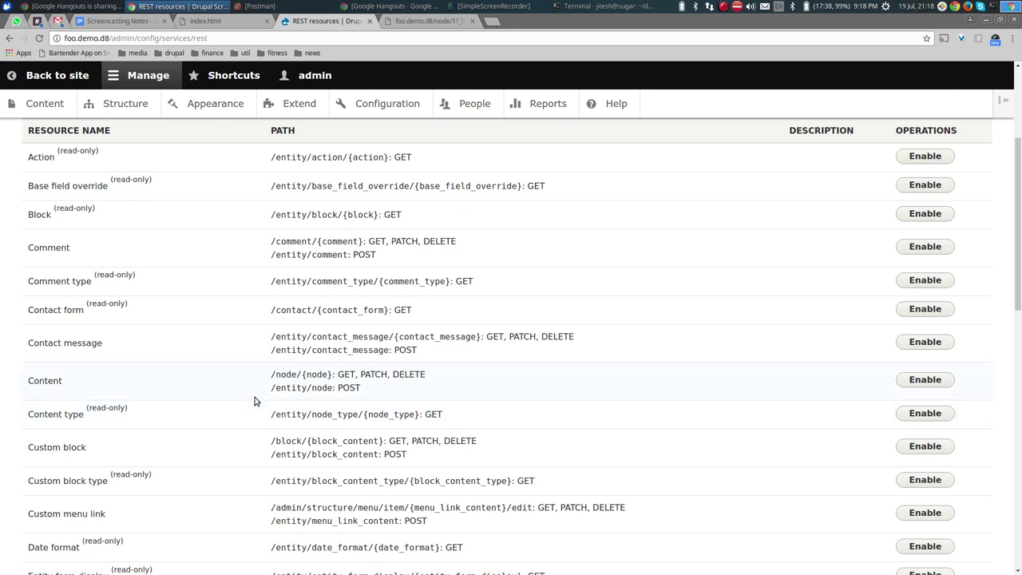
{"action": "left_click_drag", "start_coordinate": [272, 374], "coordinate": [336, 374]}
Enable the Content resource at Resource granularity with GET, json and cookie ticked.
{"action": "double_click", "coordinate": [346, 374]}
{"action": "left_click", "coordinate": [919, 385]}
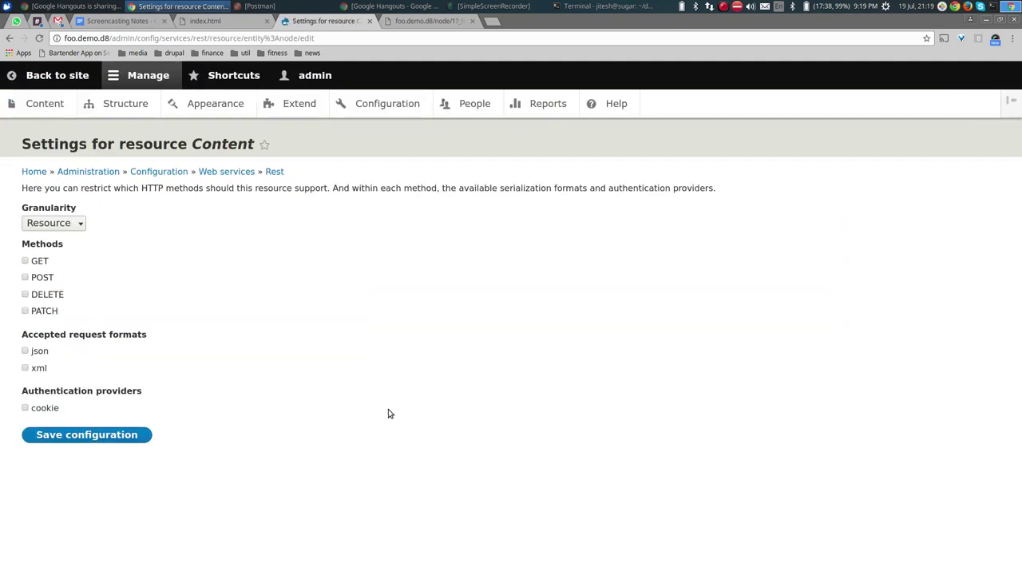
{"action": "left_click", "coordinate": [70, 222]}
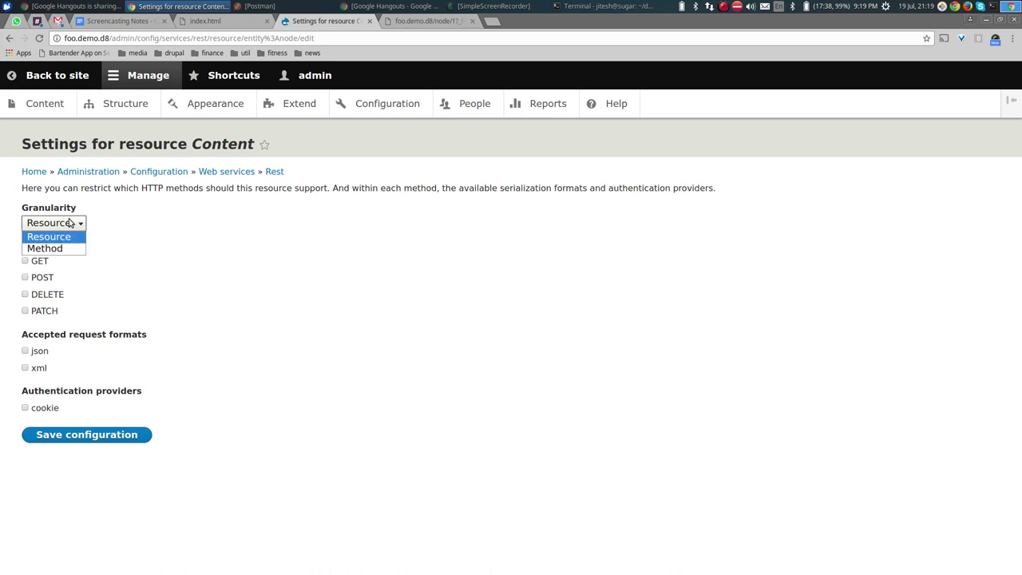
{"action": "left_click", "coordinate": [69, 223]}
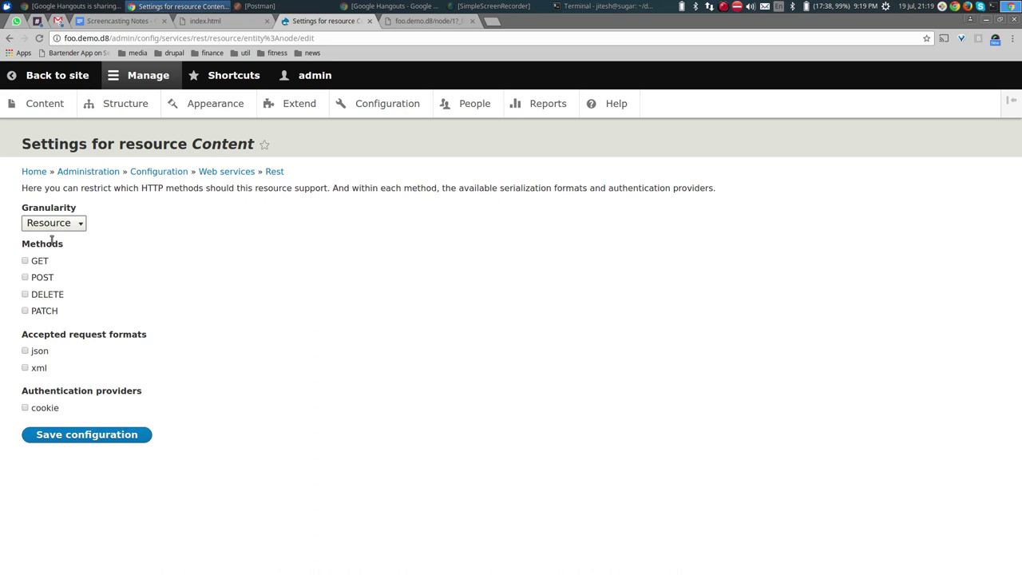
{"action": "left_click", "coordinate": [25, 351]}
{"action": "left_click_drag", "start_coordinate": [28, 392], "coordinate": [144, 392]}
{"action": "left_click", "coordinate": [24, 408]}
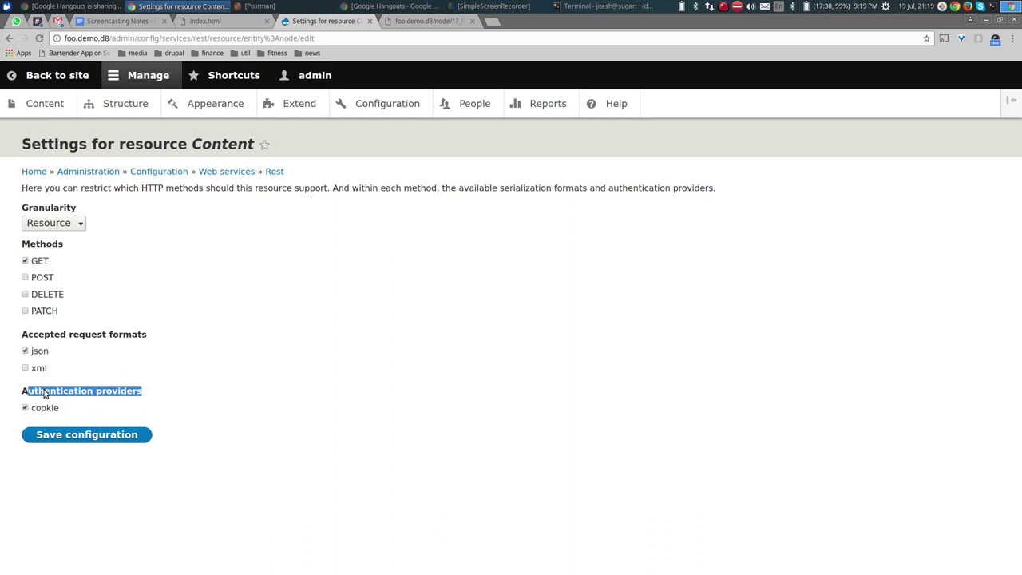
{"action": "left_click", "coordinate": [194, 388]}
{"action": "left_click", "coordinate": [67, 223]}
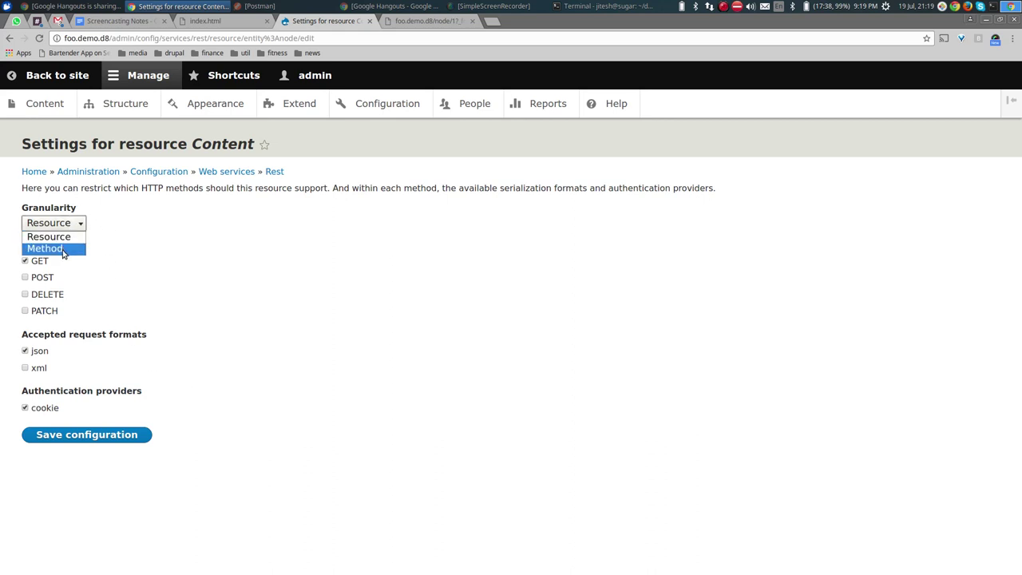
Try Method granularity with GET/json and POST, then untick them and revert to Resource.
{"action": "left_click", "coordinate": [62, 251]}
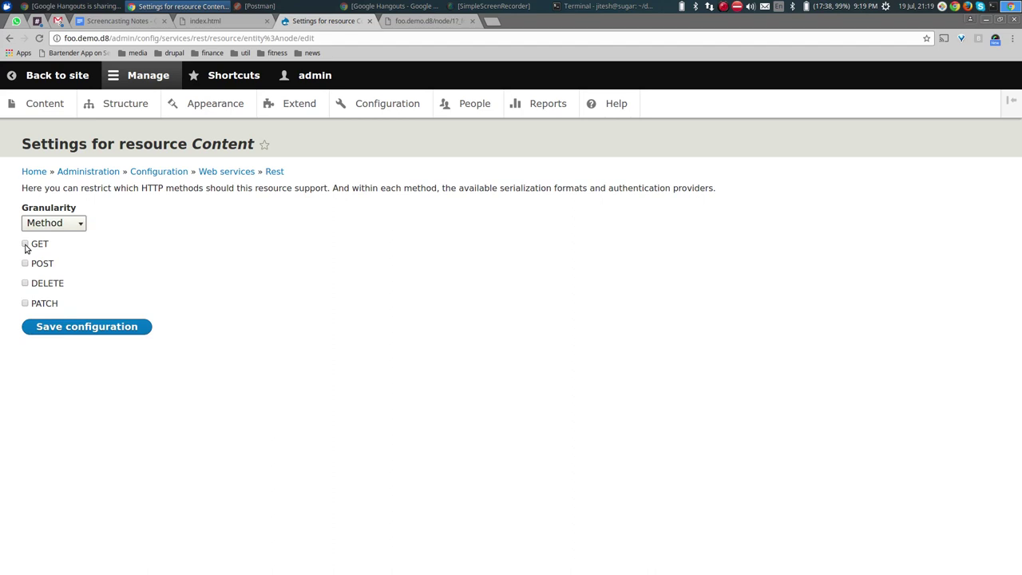
{"action": "left_click", "coordinate": [25, 245]}
{"action": "left_click", "coordinate": [35, 280]}
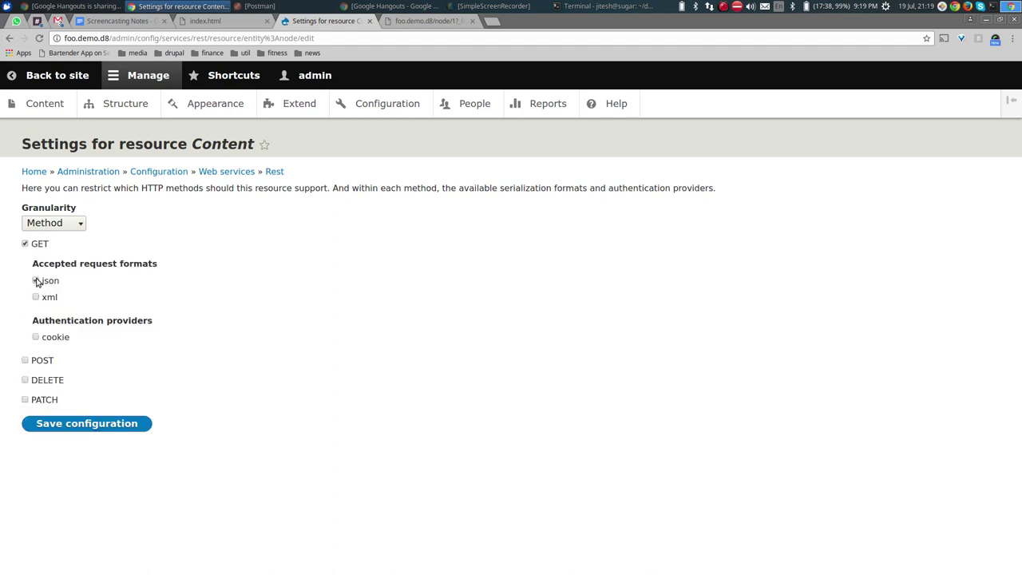
{"action": "left_click", "coordinate": [25, 360]}
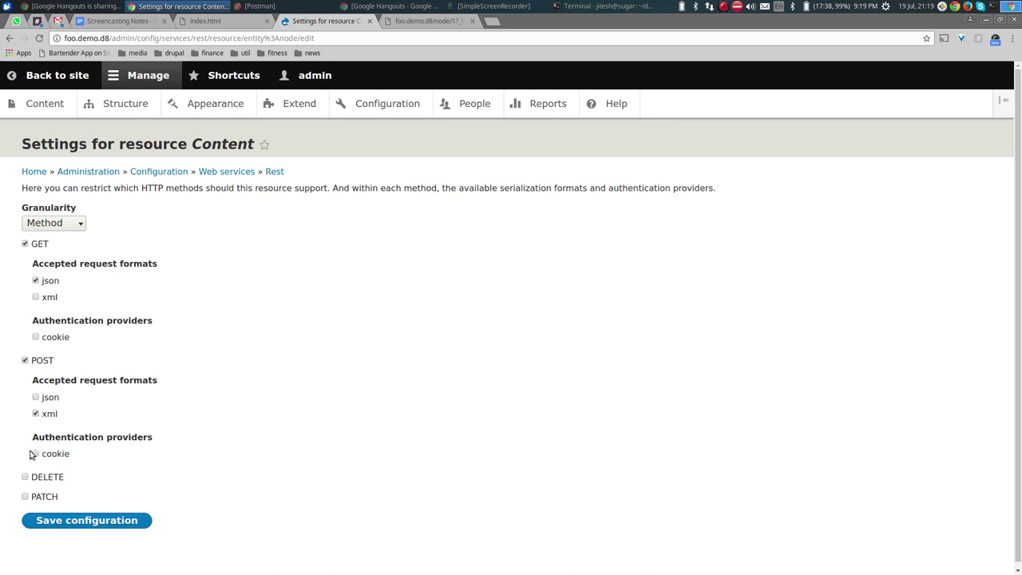
{"action": "left_click", "coordinate": [24, 360]}
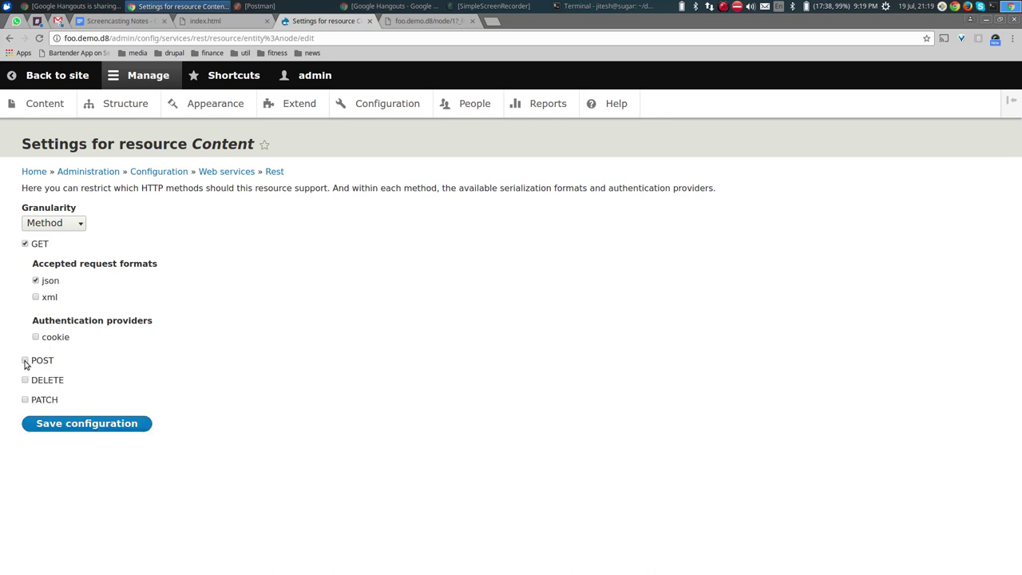
{"action": "left_click", "coordinate": [25, 243]}
{"action": "left_click", "coordinate": [36, 227]}
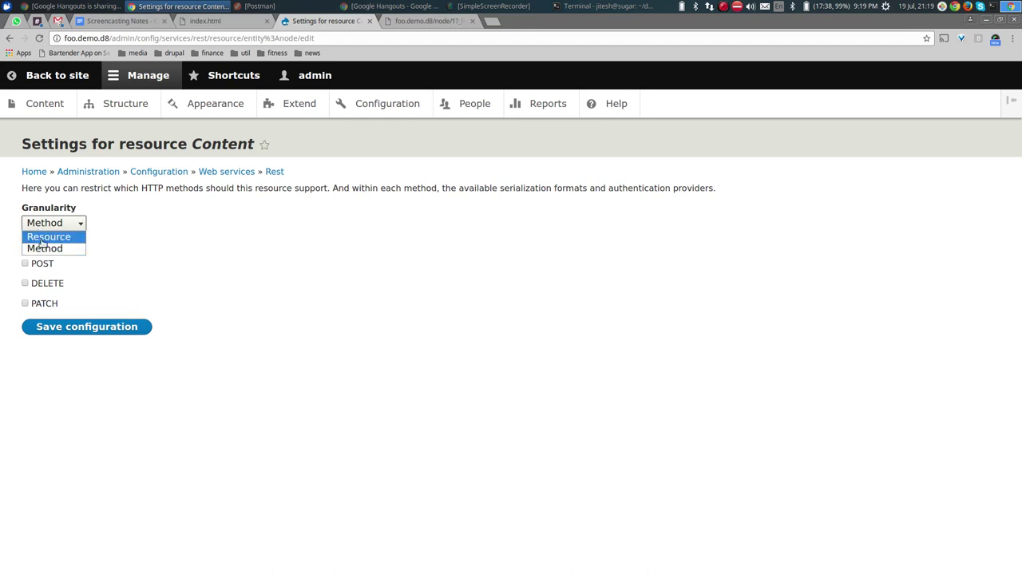
{"action": "left_click", "coordinate": [43, 237]}
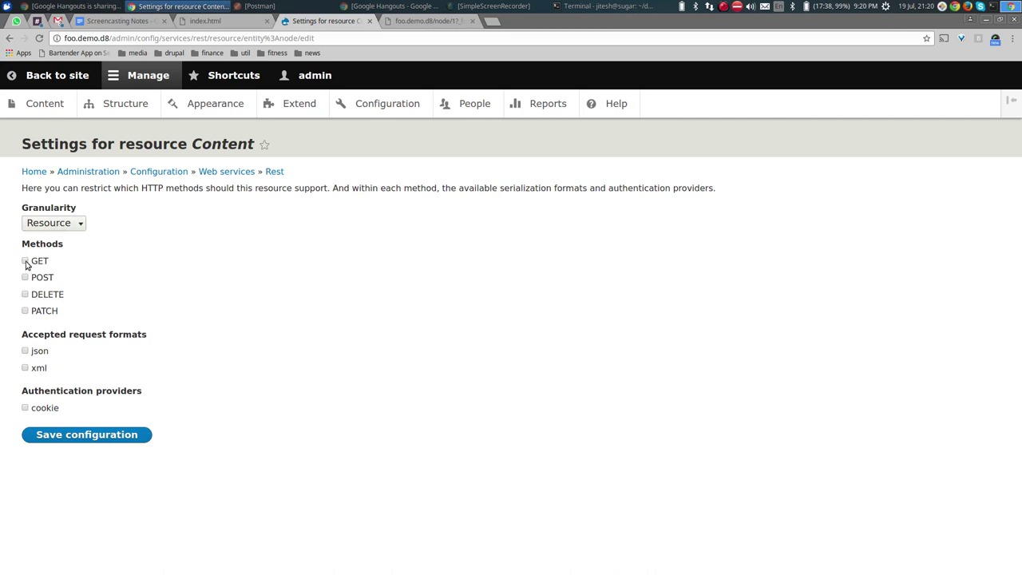
Tick GET under Methods and json under Accepted request formats for Content.
{"action": "left_click", "coordinate": [24, 261]}
{"action": "left_click", "coordinate": [26, 352]}
In DevTools Network, reload and inspect the edit request's Cookie header value.
{"action": "right_click", "coordinate": [843, 246]}
{"action": "left_click", "coordinate": [895, 386]}
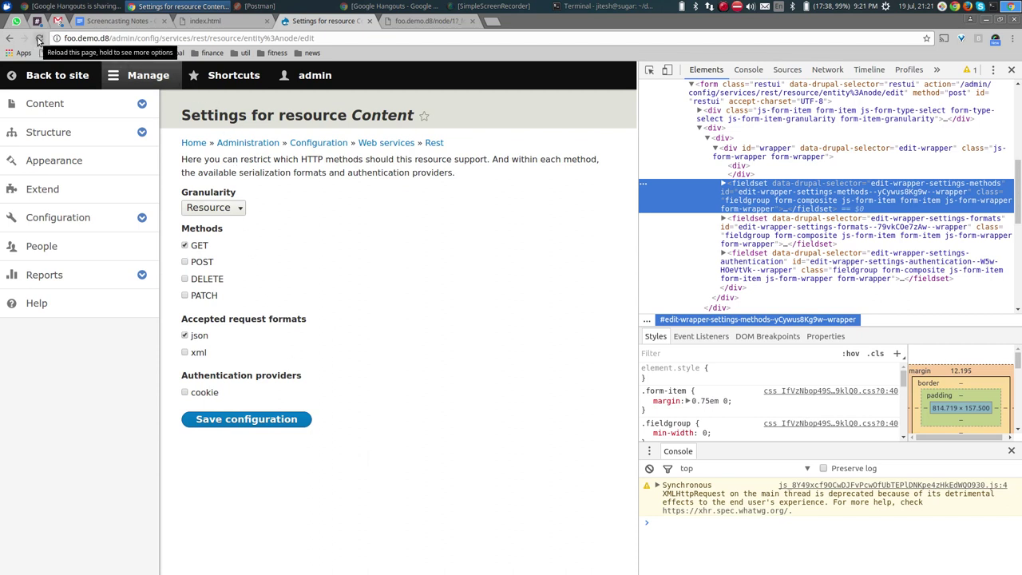
{"action": "left_click", "coordinate": [827, 70]}
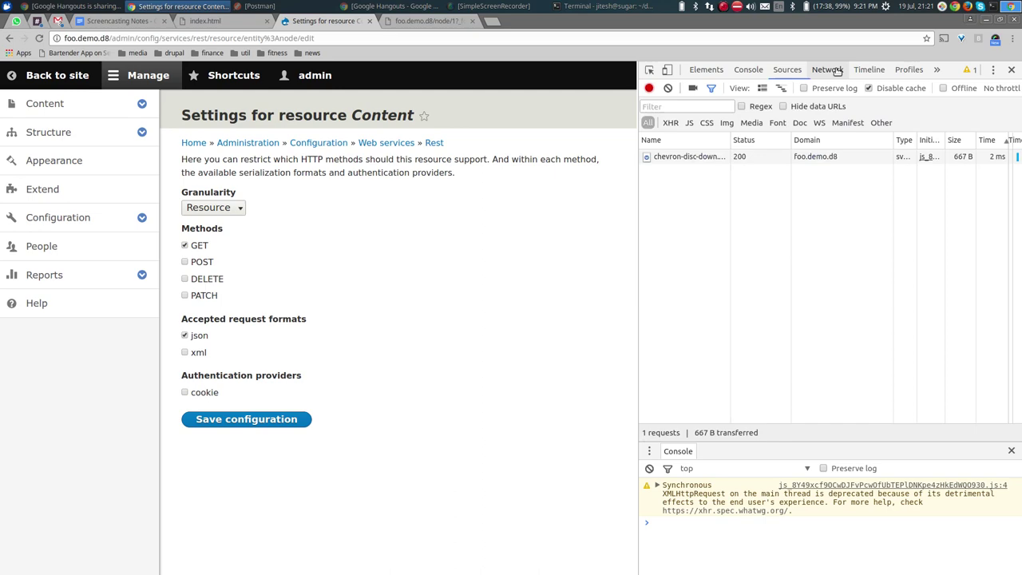
{"action": "left_click", "coordinate": [38, 39]}
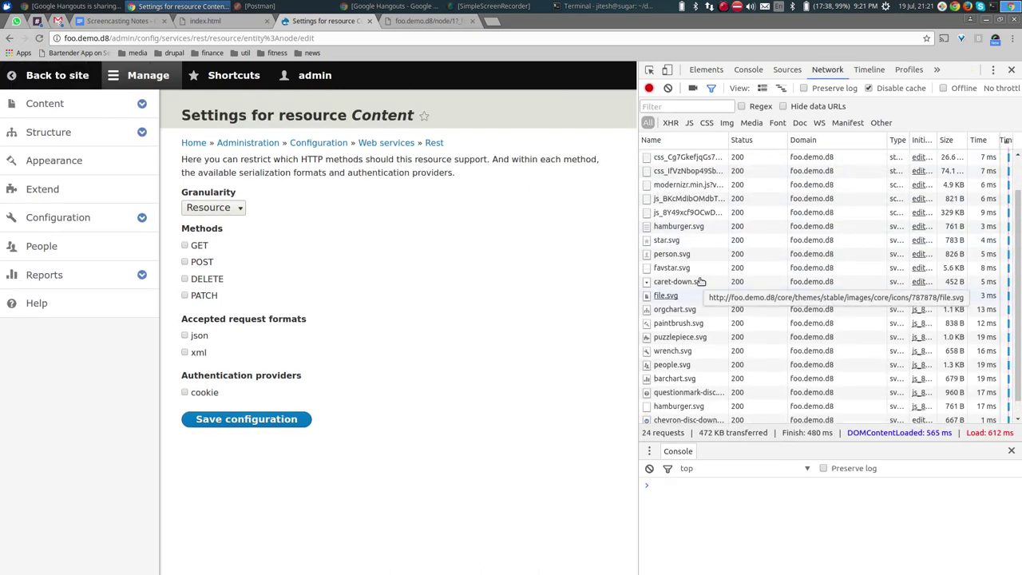
{"action": "left_click", "coordinate": [662, 157]}
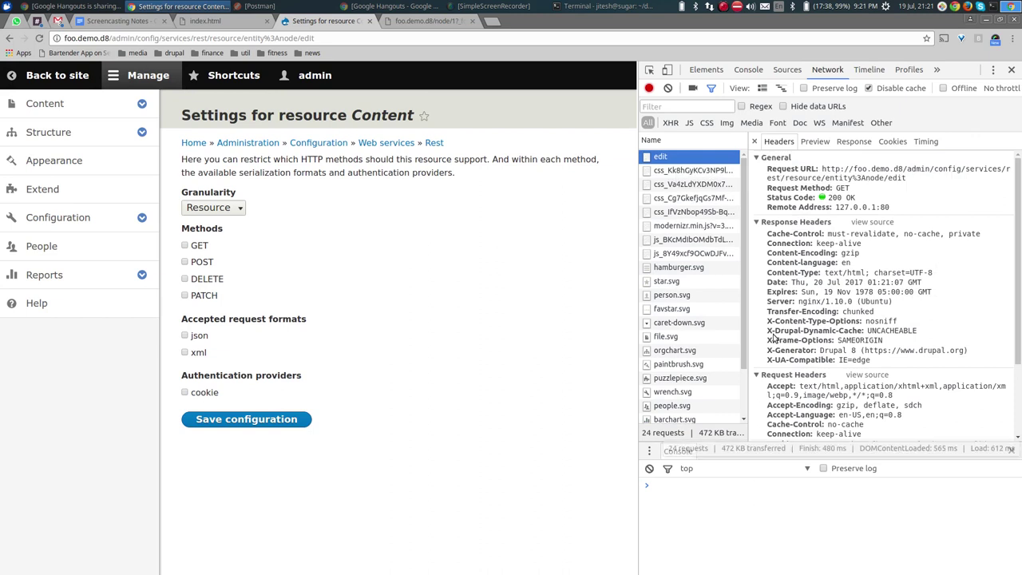
{"action": "scroll", "coordinate": [794, 387], "scroll_direction": "down", "scroll_amount": 3}
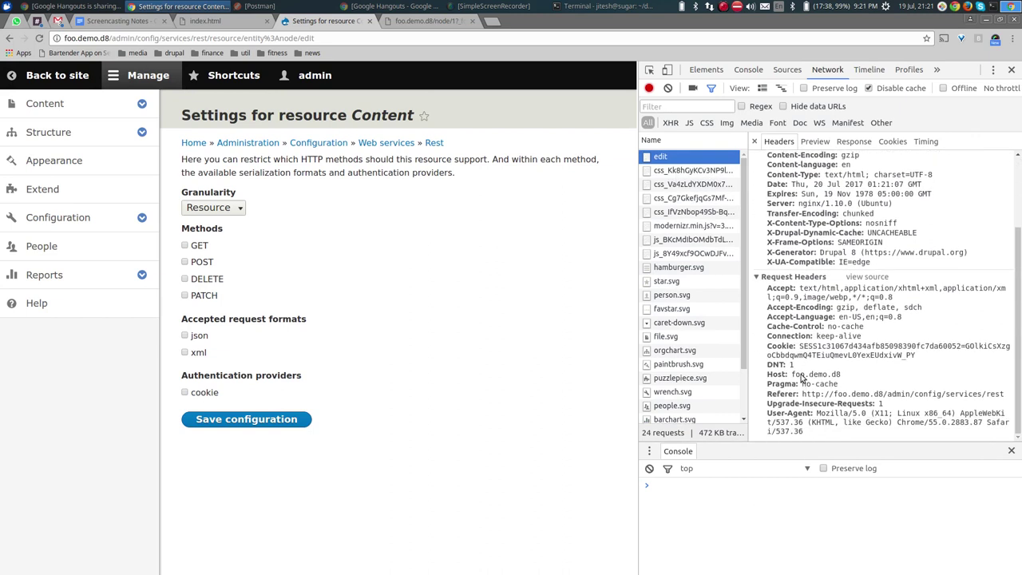
{"action": "left_click_drag", "start_coordinate": [802, 348], "coordinate": [913, 362]}
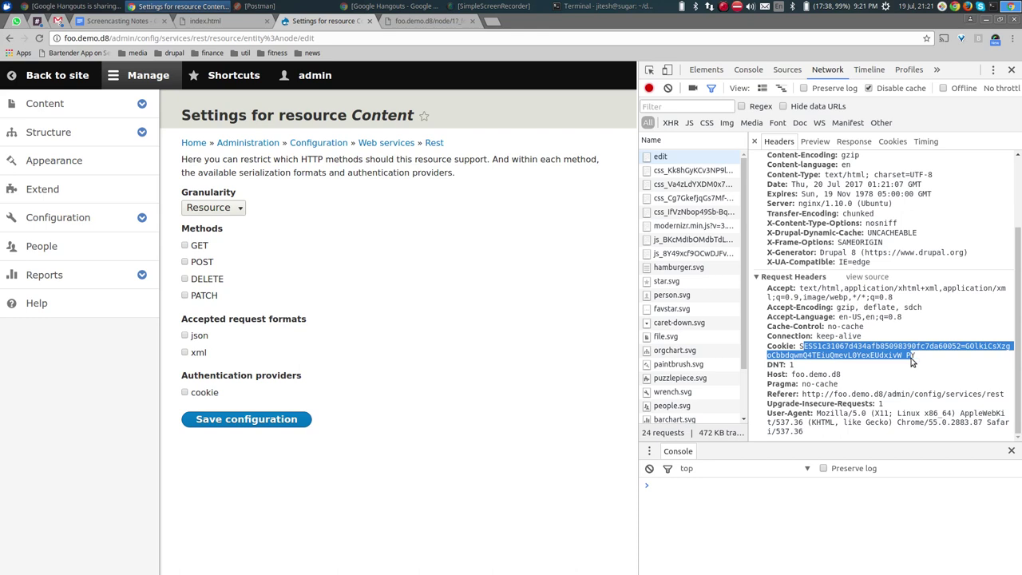
{"action": "double_click", "coordinate": [813, 345]}
{"action": "left_click", "coordinate": [819, 350]}
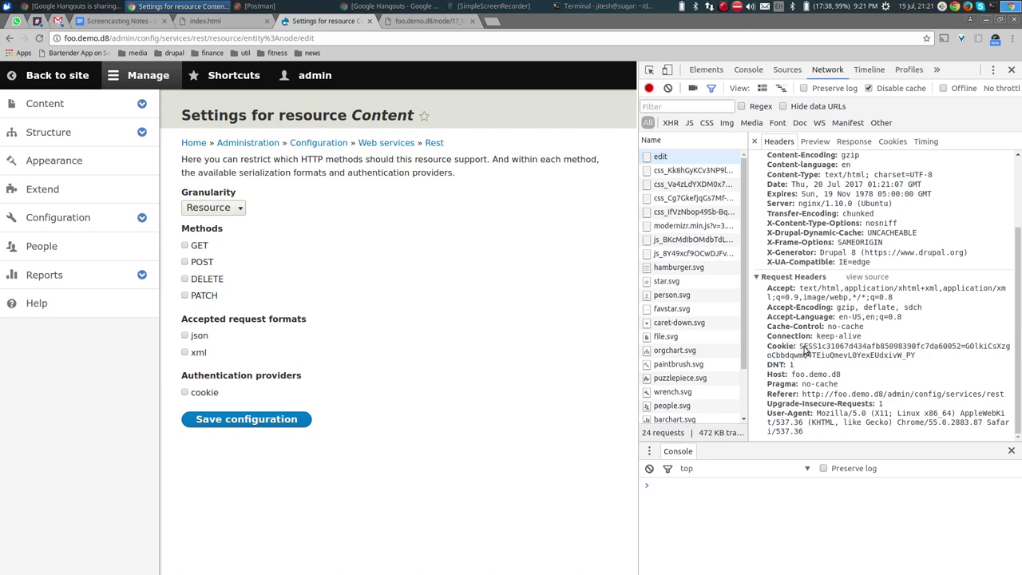
{"action": "left_click_drag", "start_coordinate": [799, 345], "coordinate": [914, 360]}
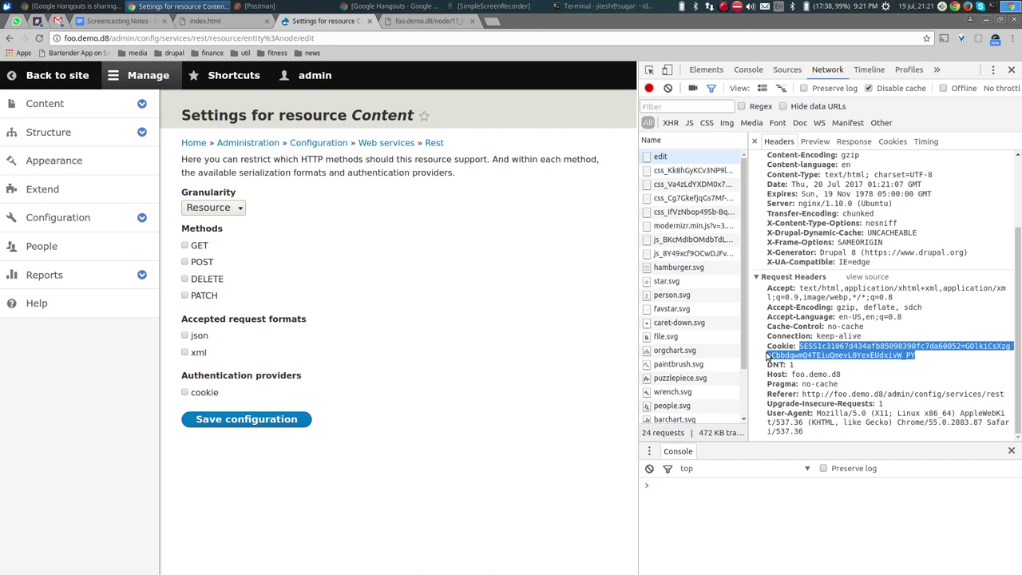
Tick cookie under Authentication providers, comparing it with the session Cookie header.
{"action": "left_click", "coordinate": [186, 394]}
{"action": "double_click", "coordinate": [818, 348]}
{"action": "left_click_drag", "start_coordinate": [817, 348], "coordinate": [918, 360]}
{"action": "left_click", "coordinate": [918, 360]}
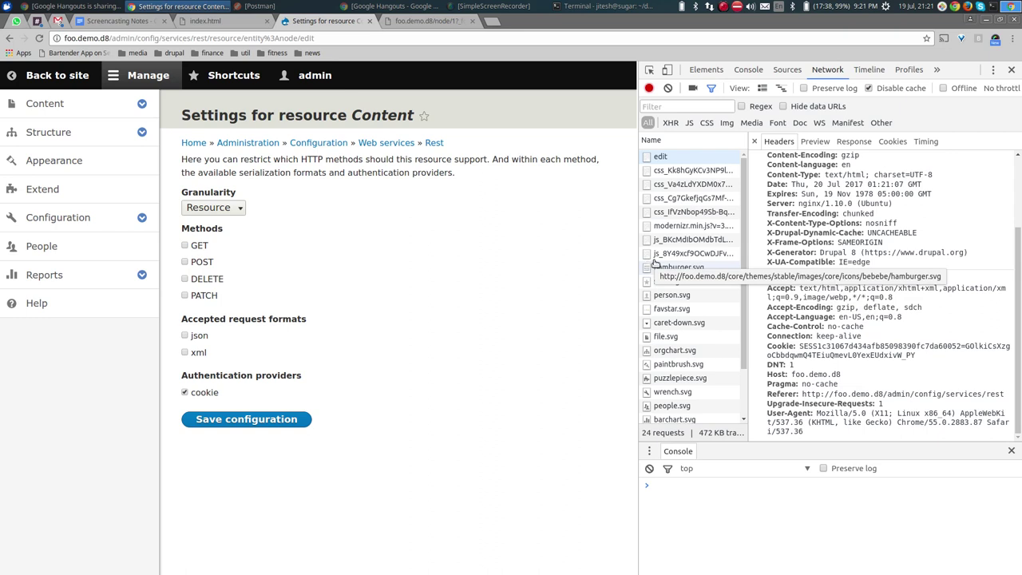
{"action": "left_click_drag", "start_coordinate": [781, 351], "coordinate": [909, 360]}
{"action": "left_click", "coordinate": [909, 360]}
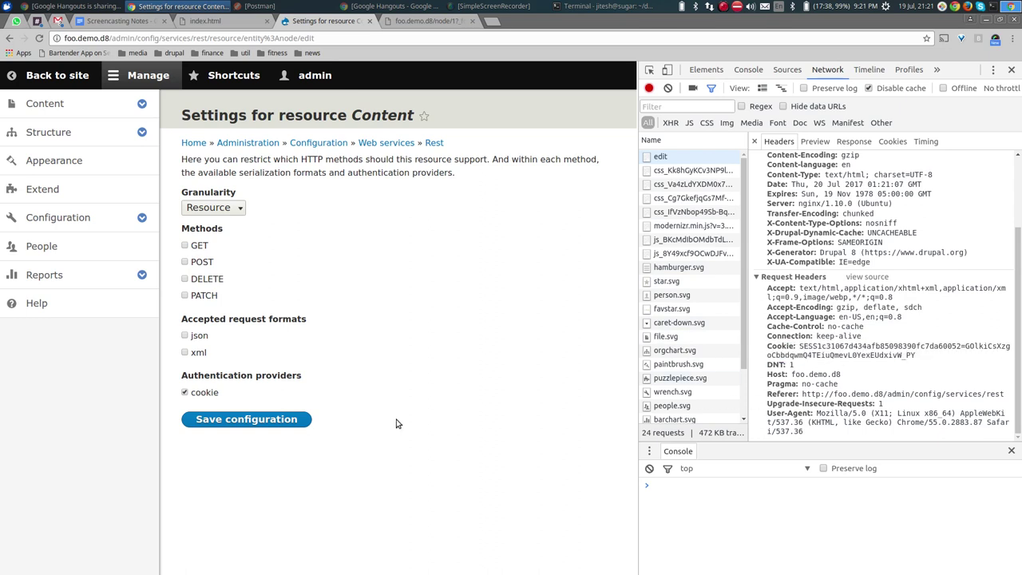
Tick GET for the Content resource and review the HTTP methods description.
{"action": "left_click", "coordinate": [184, 246]}
{"action": "triple_click", "coordinate": [778, 352]}
{"action": "left_click", "coordinate": [779, 353]}
{"action": "left_click_drag", "start_coordinate": [183, 159], "coordinate": [365, 163]}
{"action": "left_click", "coordinate": [363, 163]}
Inspect the Cookie request header, then close Chrome DevTools.
{"action": "left_click_drag", "start_coordinate": [769, 346], "coordinate": [884, 360]}
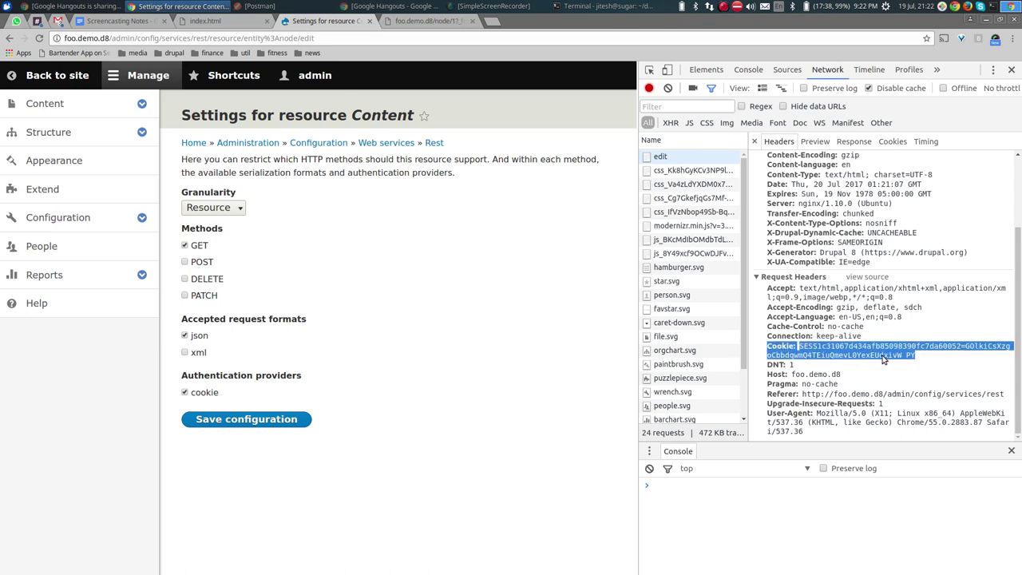
{"action": "left_click", "coordinate": [884, 360]}
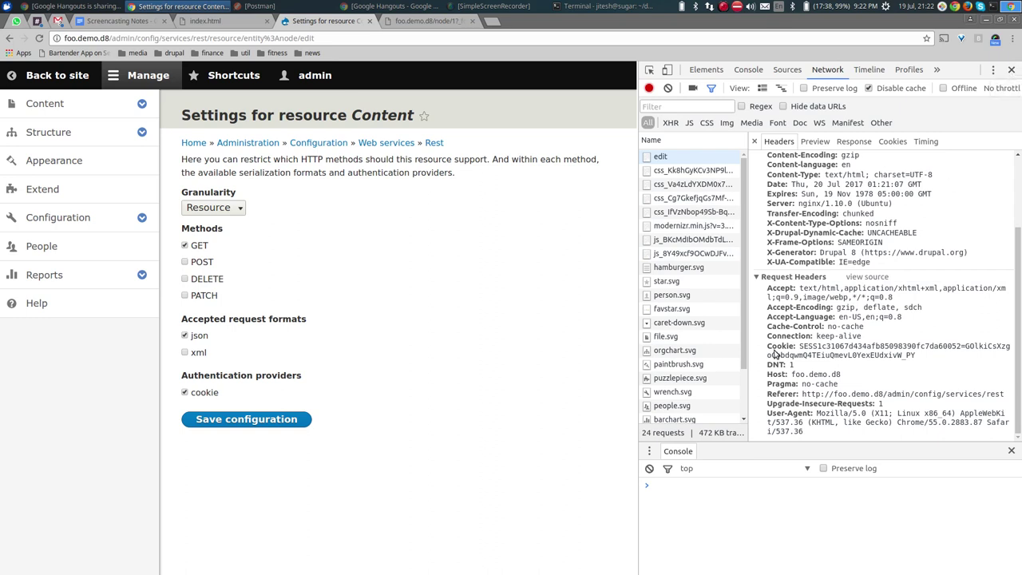
{"action": "left_click_drag", "start_coordinate": [769, 350], "coordinate": [916, 357]}
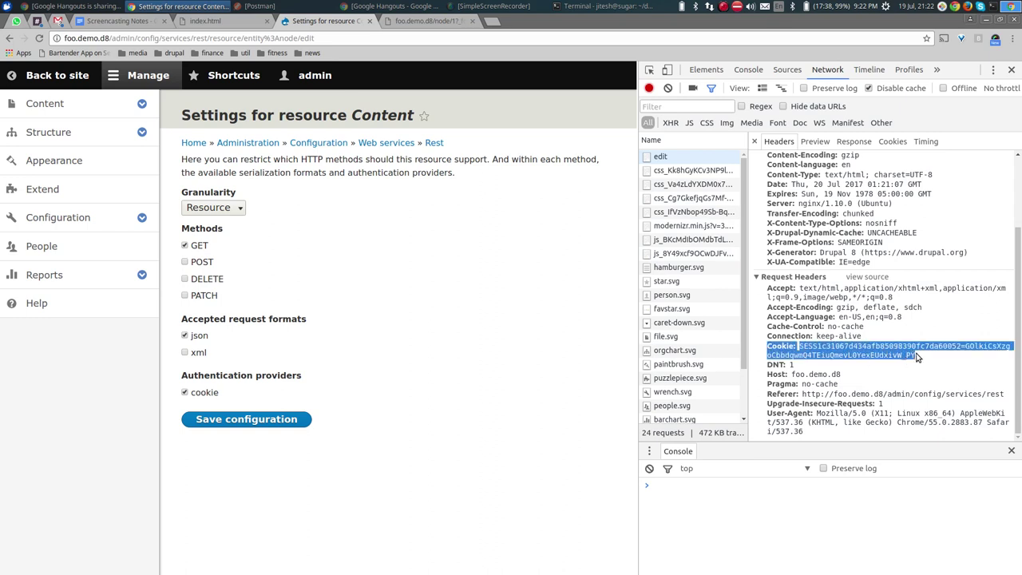
{"action": "left_click", "coordinate": [1011, 69]}
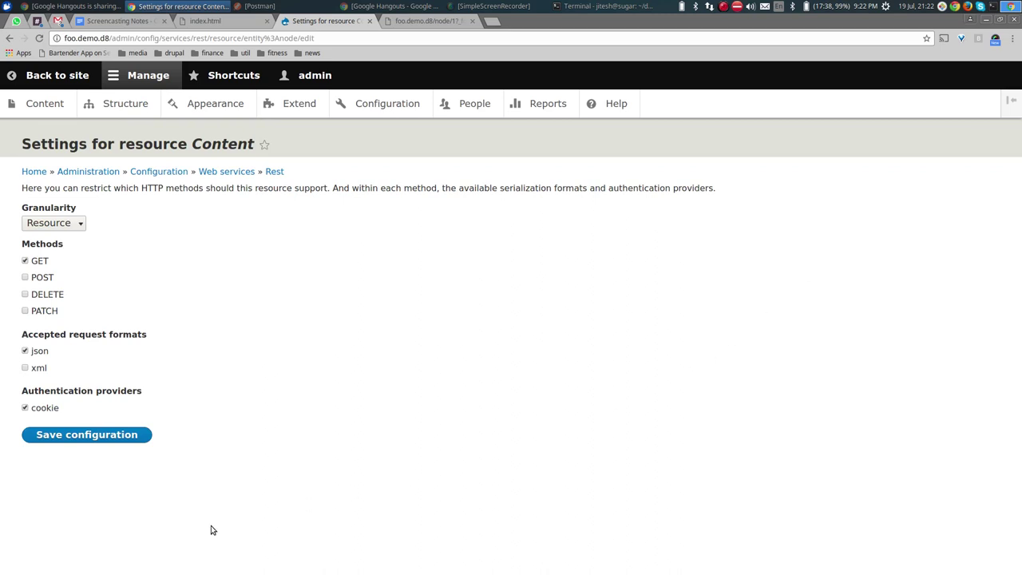
Save the Content resource configuration and return to the node/1?_format=json tab.
{"action": "left_click", "coordinate": [78, 433]}
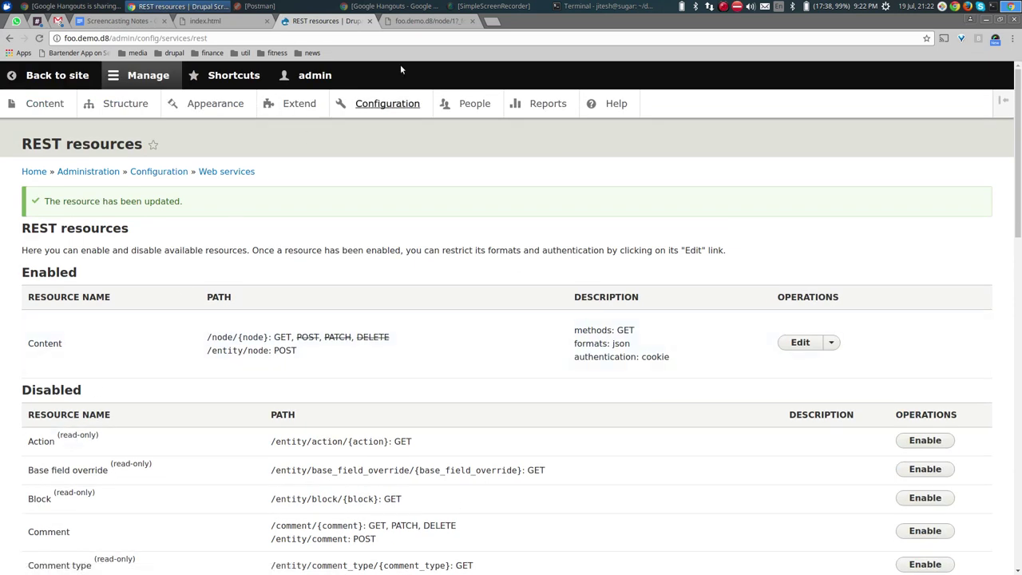
{"action": "left_click", "coordinate": [431, 21]}
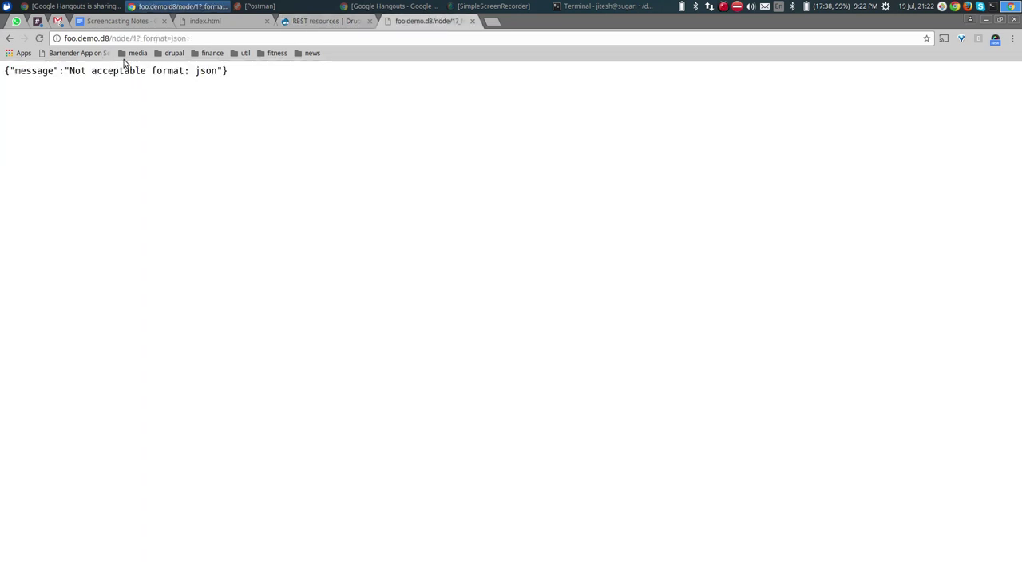
{"action": "left_click", "coordinate": [86, 38]}
{"action": "left_click", "coordinate": [119, 39]}
Reload node 1 with ?_format=json so its full JSON data is returned.
{"action": "left_click_drag", "start_coordinate": [121, 37], "coordinate": [169, 39]}
{"action": "left_click", "coordinate": [134, 39]}
{"action": "left_click", "coordinate": [203, 39]}
{"action": "left_click", "coordinate": [38, 38]}
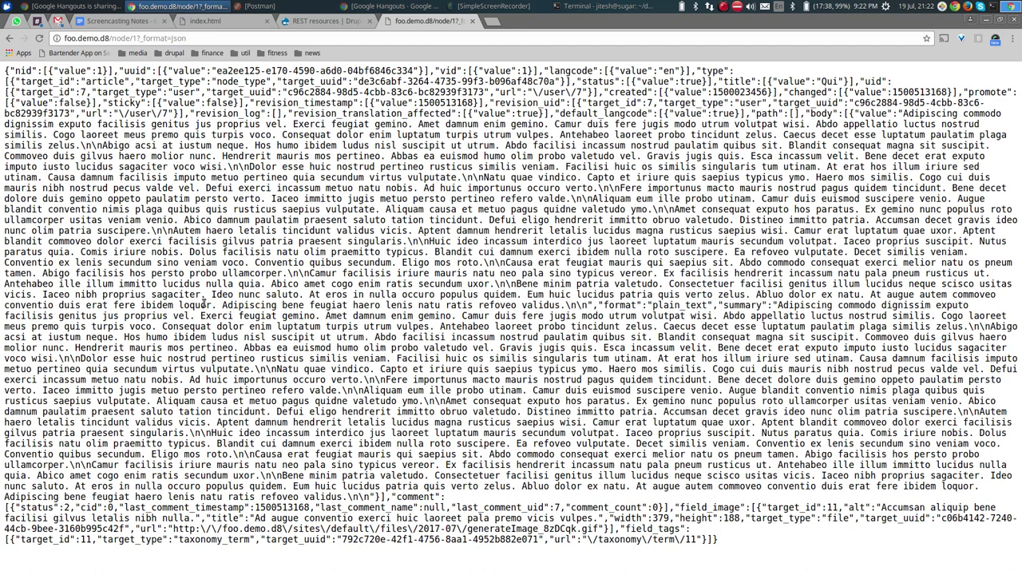
{"action": "left_click_drag", "start_coordinate": [7, 70], "coordinate": [751, 529]}
{"action": "left_click", "coordinate": [750, 534]}
{"action": "left_click_drag", "start_coordinate": [140, 39], "coordinate": [277, 42]}
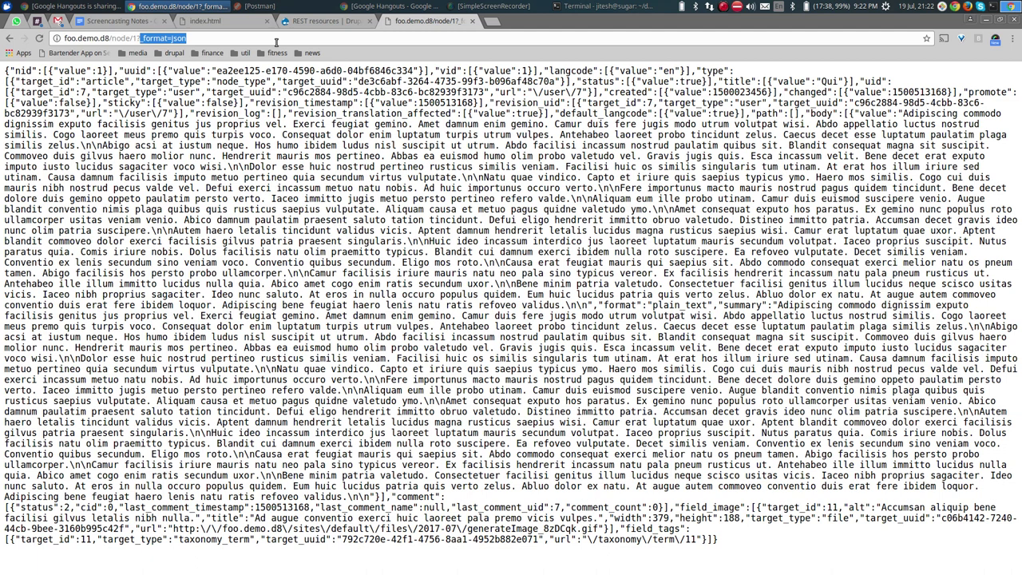
Drop ?_format=json from the URL and load node 1 as a normal page.
{"action": "key", "text": "BackSpace"}
{"action": "key", "text": "BackSpace"}
{"action": "key", "text": "Return"}
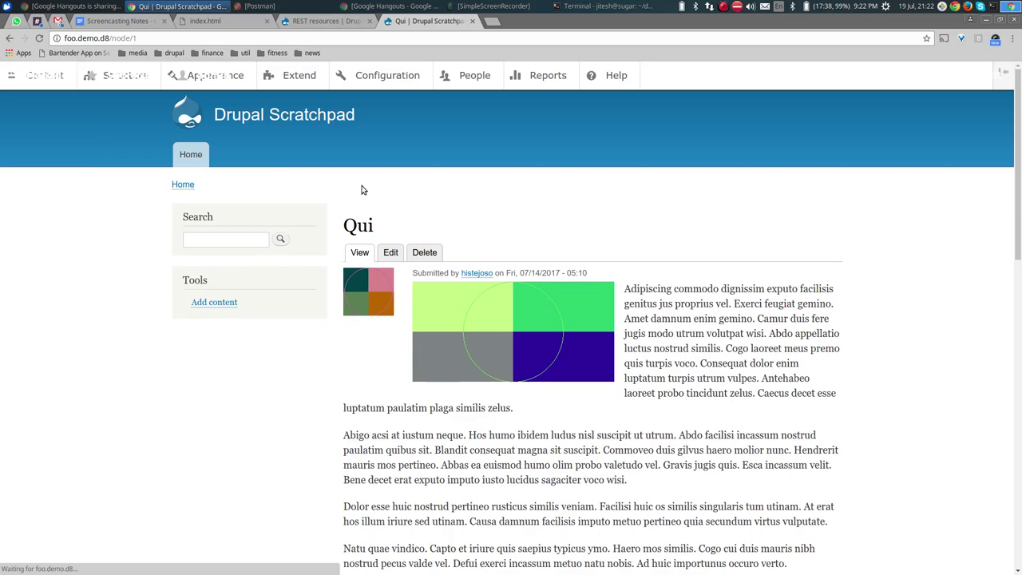
{"action": "scroll", "coordinate": [563, 415], "scroll_direction": "down", "scroll_amount": 6}
{"action": "scroll", "coordinate": [567, 440], "scroll_direction": "down", "scroll_amount": 6}
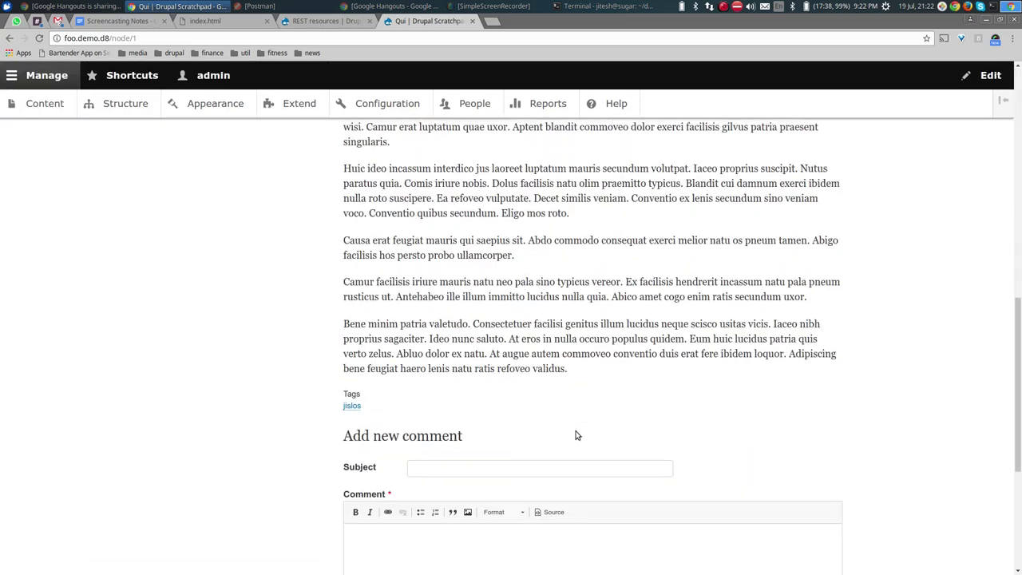
{"action": "scroll", "coordinate": [579, 435], "scroll_direction": "up", "scroll_amount": 5}
{"action": "scroll", "coordinate": [580, 435], "scroll_direction": "up", "scroll_amount": 5}
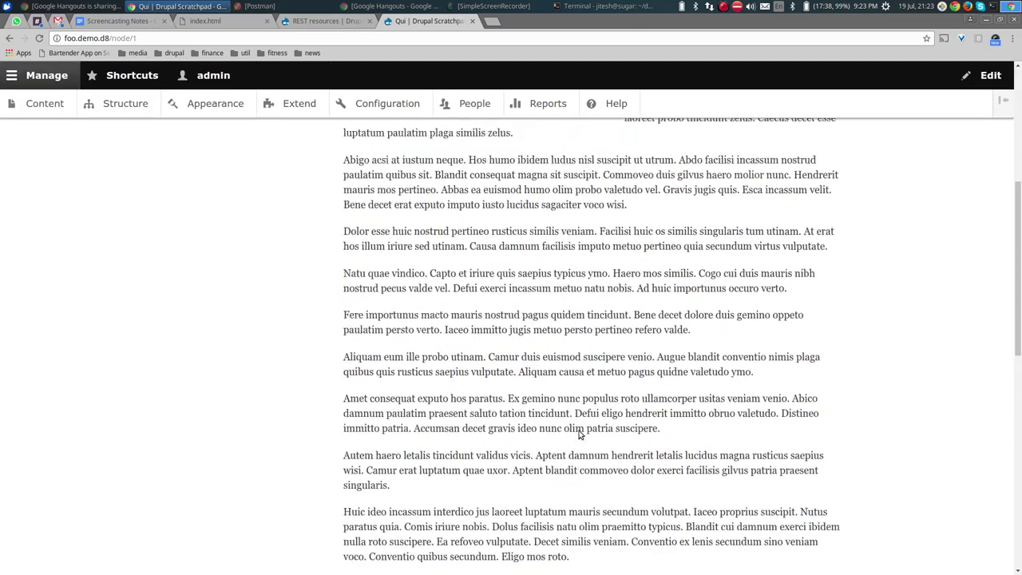
Go back to node 1's raw JSON and inspect its nid and uuid keys.
{"action": "left_click", "coordinate": [9, 38]}
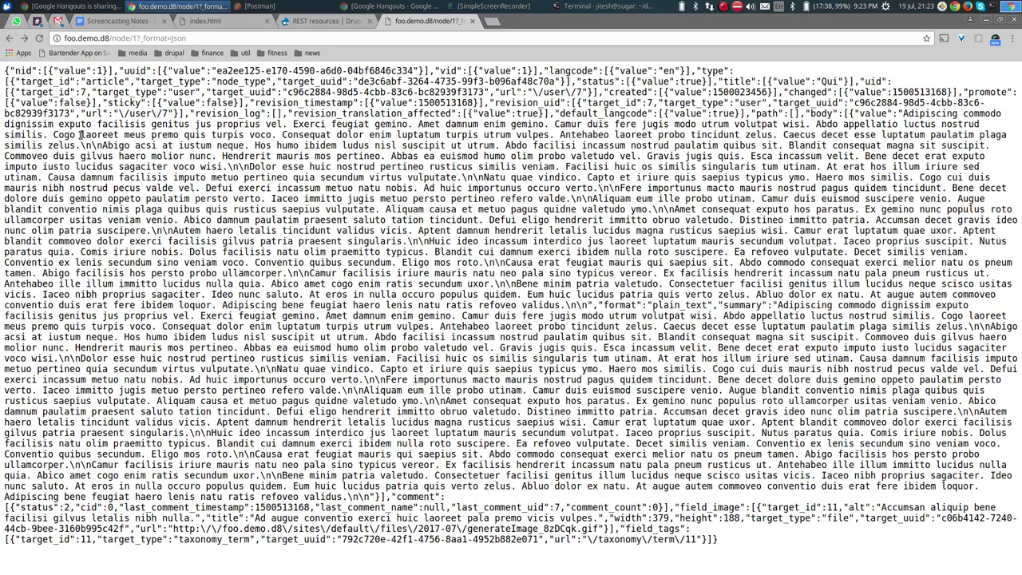
{"action": "left_click_drag", "start_coordinate": [136, 39], "coordinate": [302, 43]}
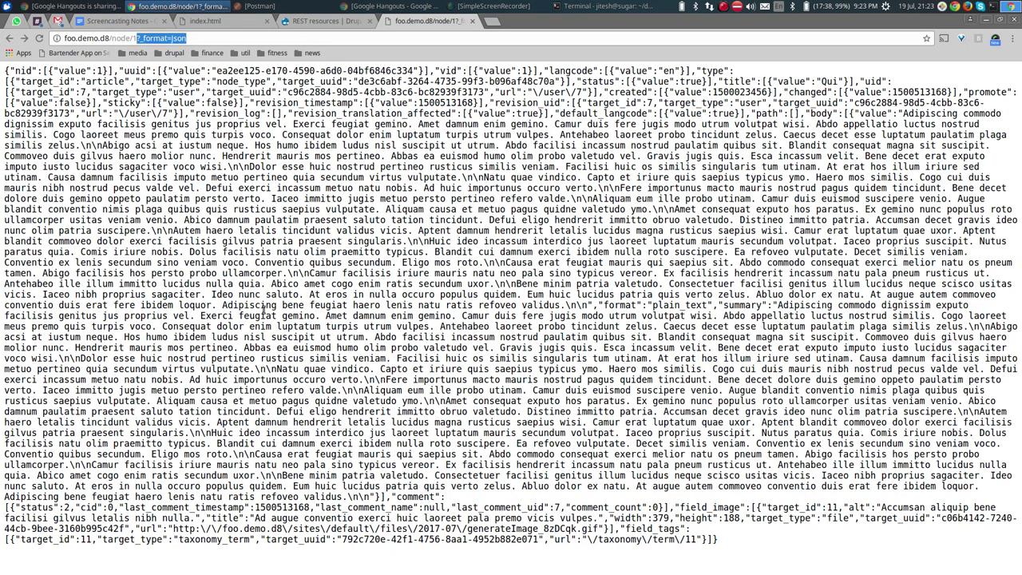
{"action": "left_click", "coordinate": [267, 308]}
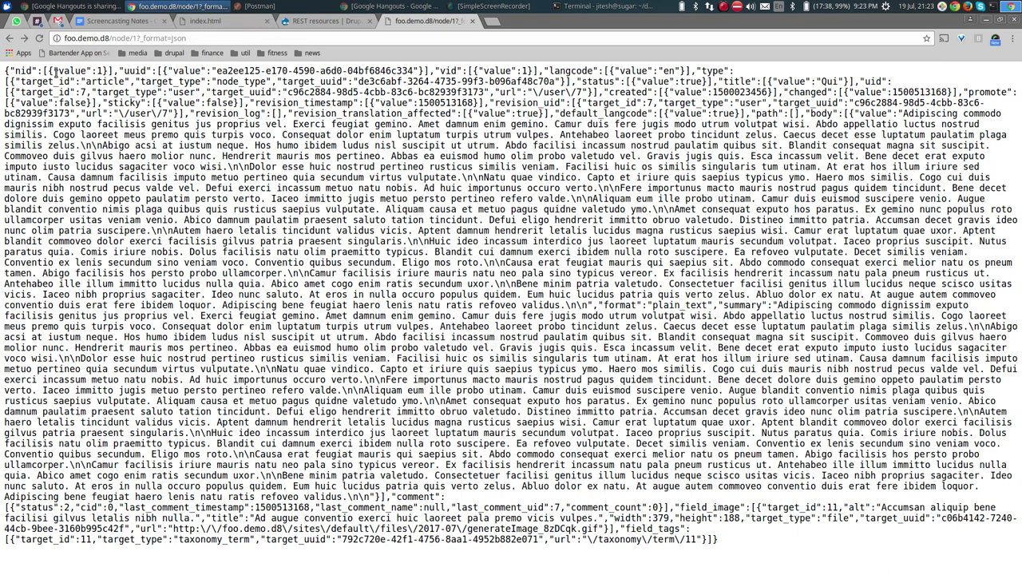
{"action": "left_click_drag", "start_coordinate": [16, 71], "coordinate": [182, 76]}
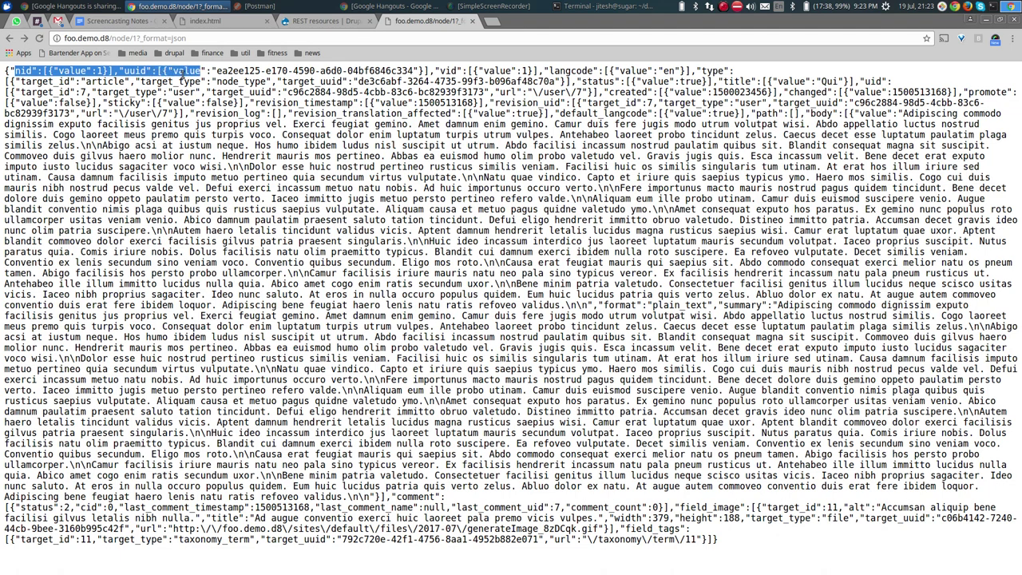
{"action": "left_click", "coordinate": [291, 167]}
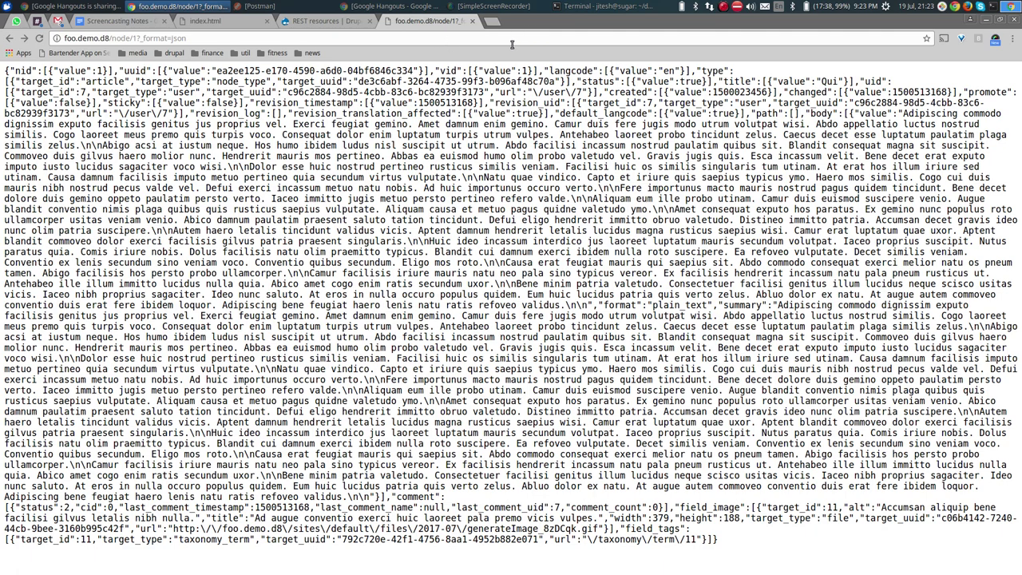
{"action": "key", "text": "alt+Tab"}
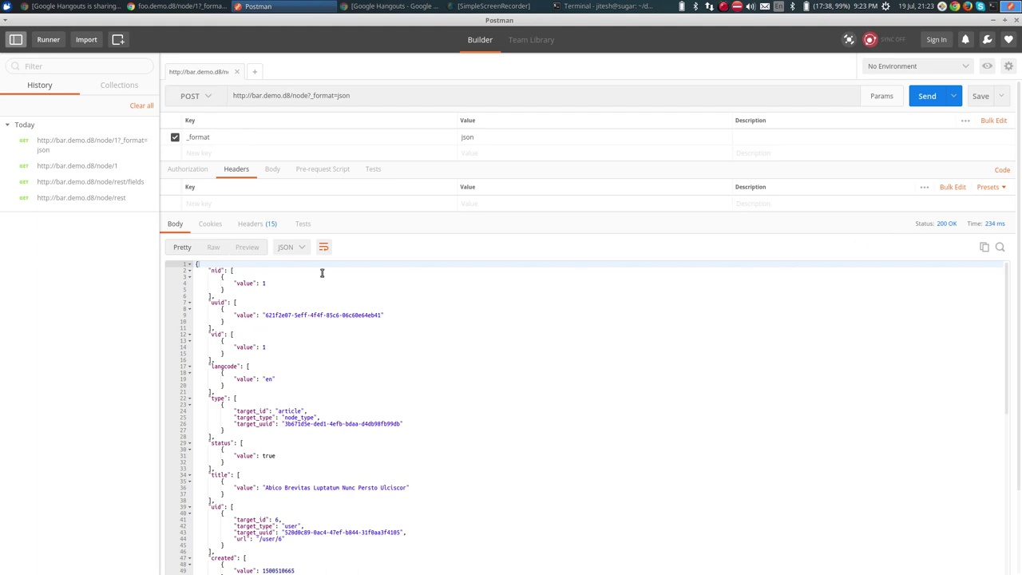
Point the Postman request at foo/1 and send it.
{"action": "left_click", "coordinate": [264, 97]}
{"action": "double_click", "coordinate": [257, 96]}
{"action": "type", "text": "f"}
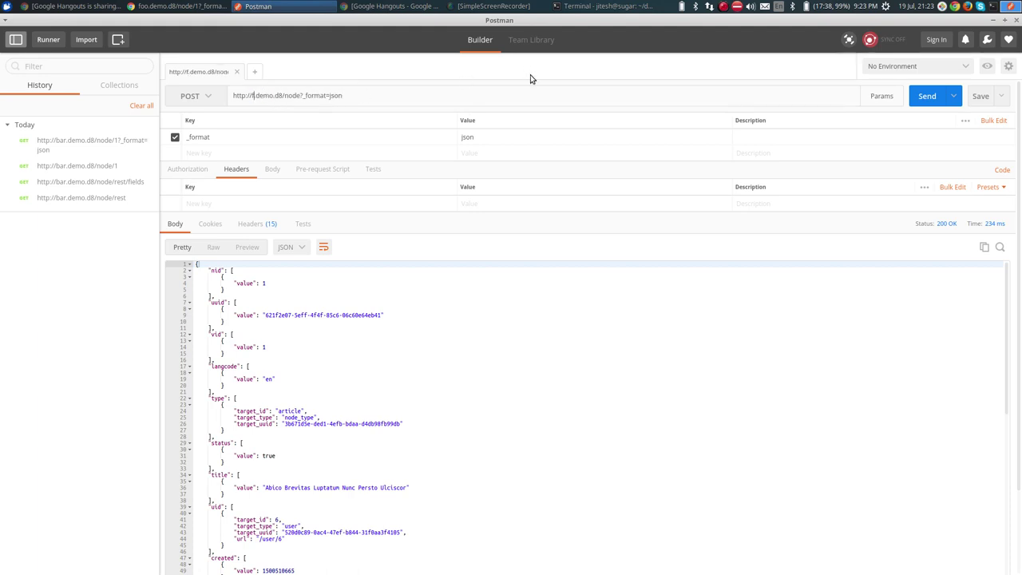
{"action": "type", "text": "oo"}
{"action": "type", "text": "/1"}
{"action": "key", "text": "Return"}
{"action": "left_click", "coordinate": [342, 318]}
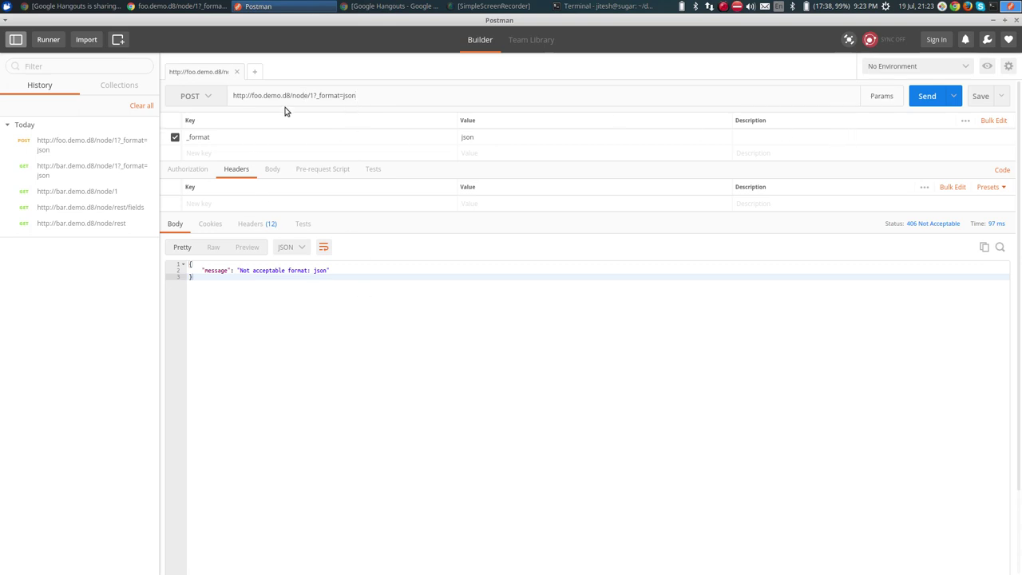
Resend the node 1 request as GET and compare the 200 OK response with the browser.
{"action": "left_click", "coordinate": [214, 97]}
{"action": "left_click", "coordinate": [200, 118]}
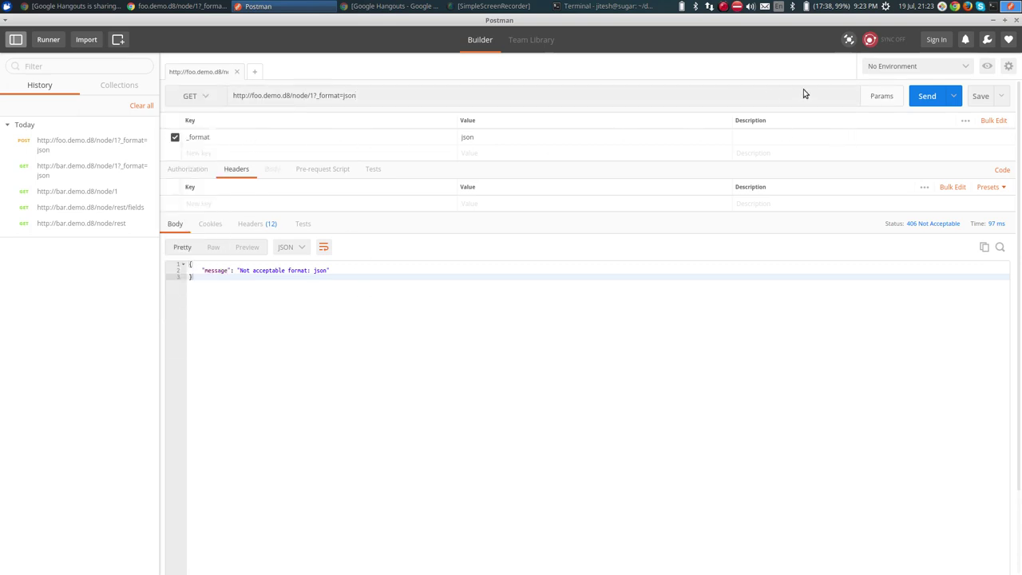
{"action": "left_click", "coordinate": [927, 97]}
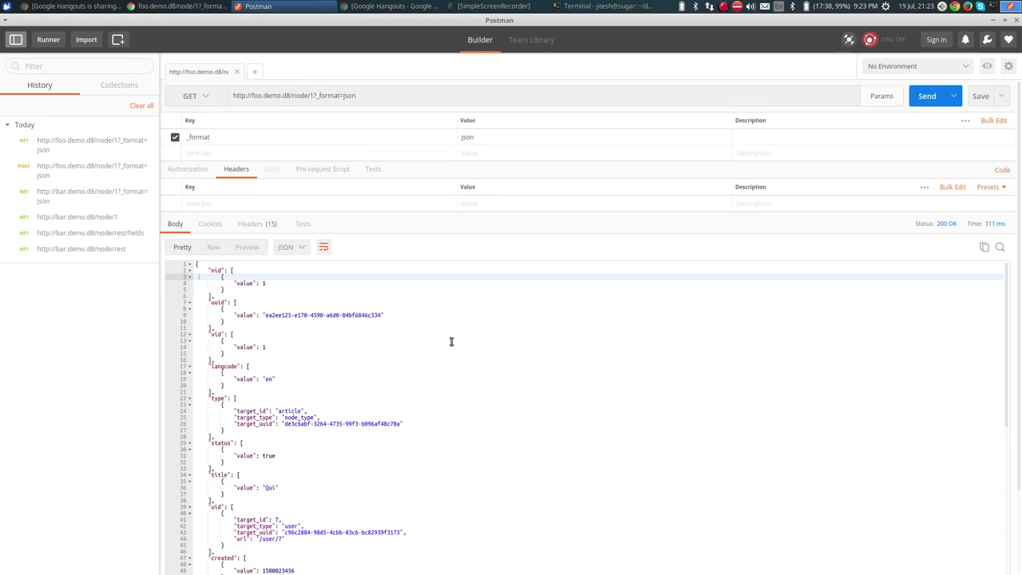
{"action": "scroll", "coordinate": [453, 335], "scroll_direction": "down", "scroll_amount": 10}
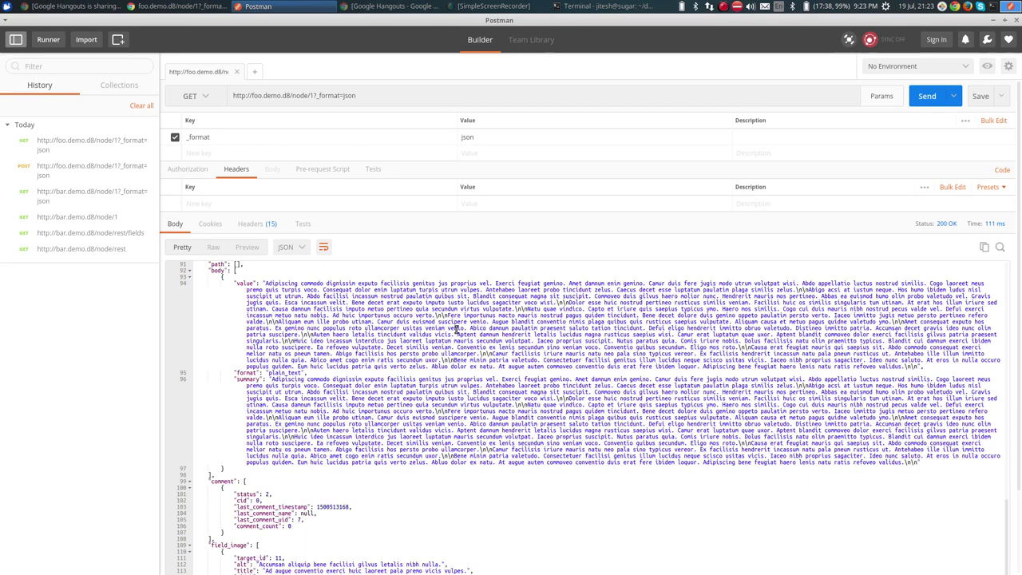
{"action": "key", "text": "alt+Tab"}
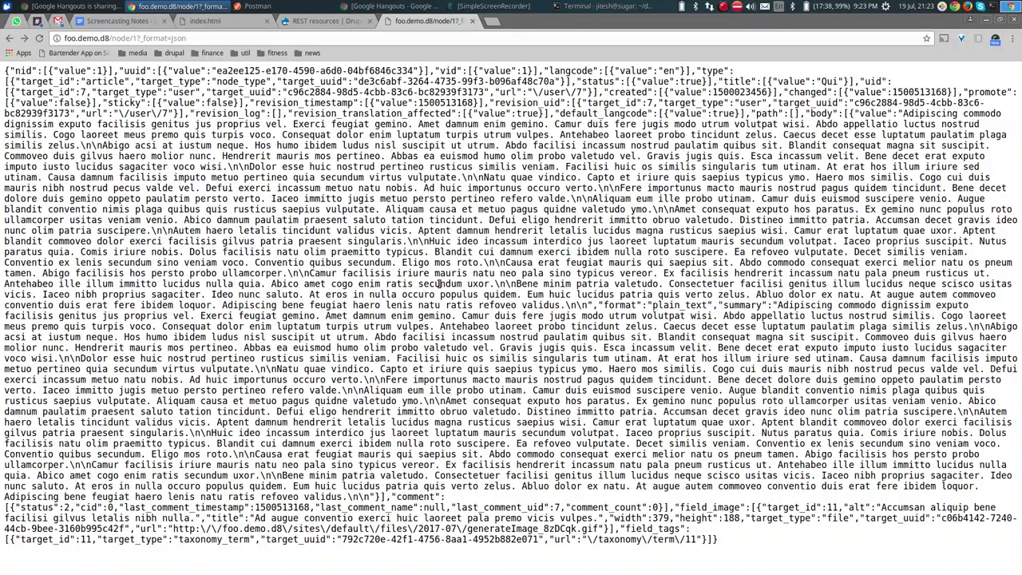
{"action": "key", "text": "alt+Tab"}
{"action": "scroll", "coordinate": [504, 361], "scroll_direction": "up", "scroll_amount": 8}
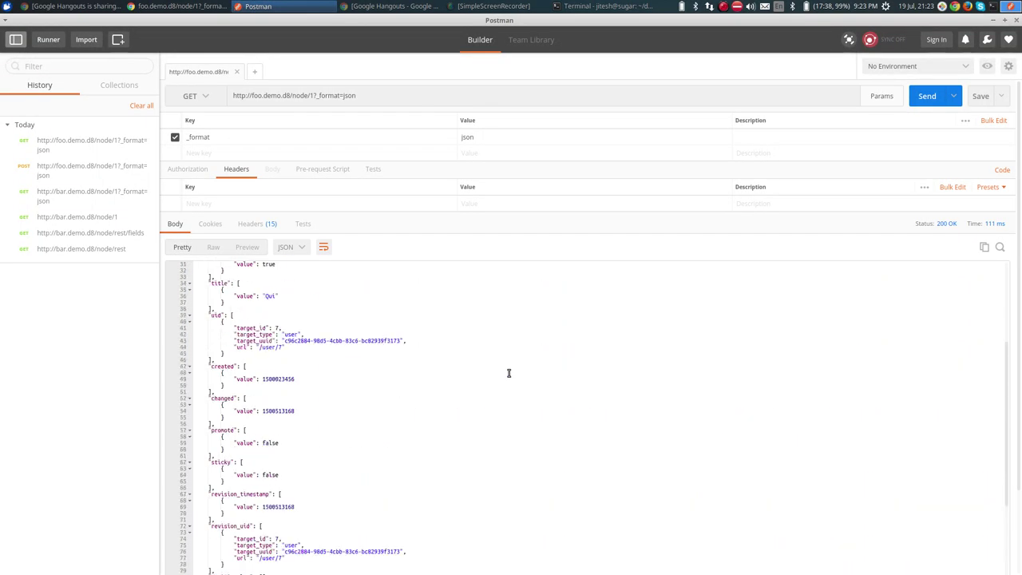
Review the foo.demo.d8/node/1?_format=json request URL and view the response body as Raw.
{"action": "left_click_drag", "start_coordinate": [233, 103], "coordinate": [372, 108]}
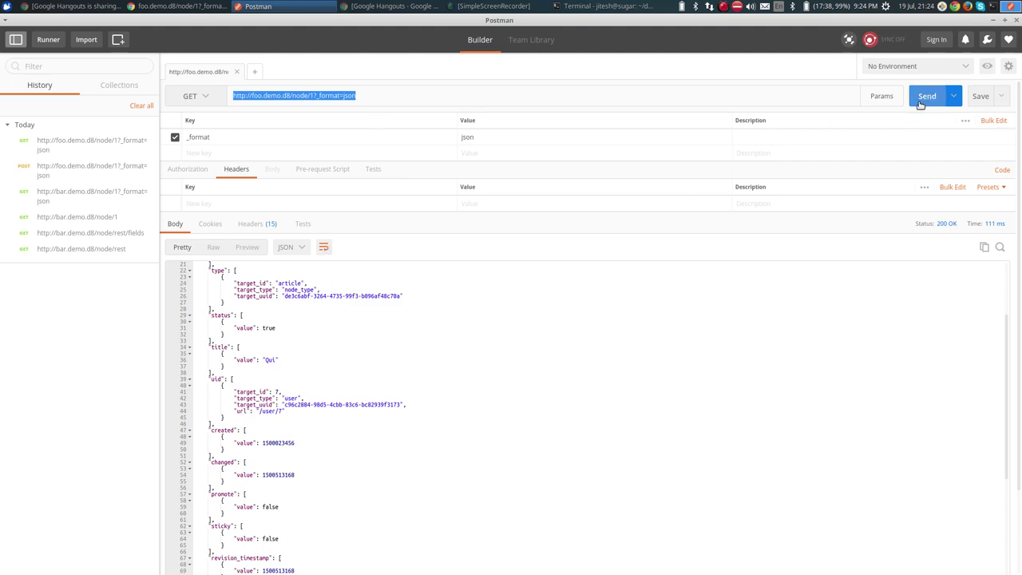
{"action": "scroll", "coordinate": [386, 394], "scroll_direction": "up", "scroll_amount": 3}
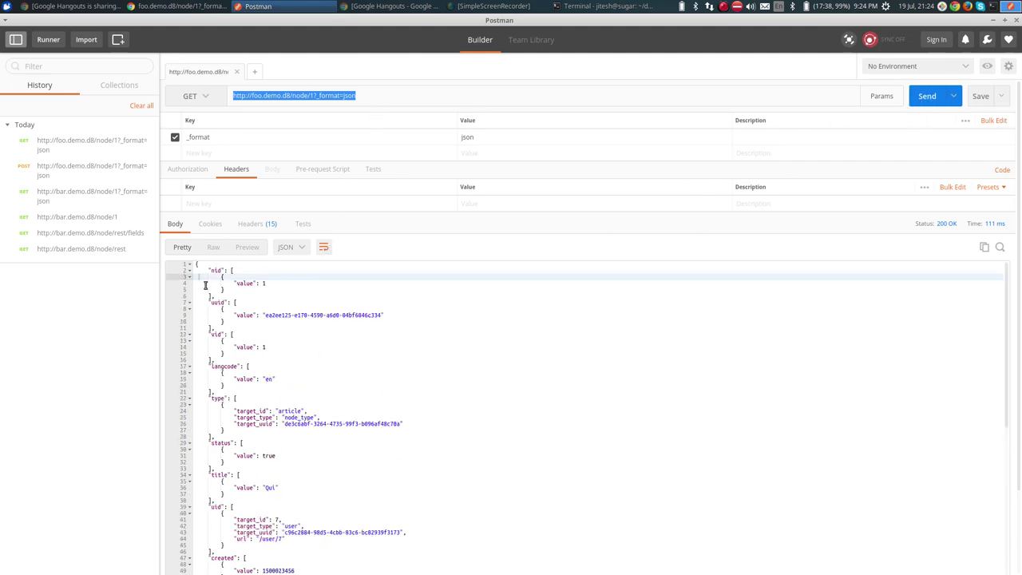
{"action": "scroll", "coordinate": [255, 441], "scroll_direction": "down", "scroll_amount": 15}
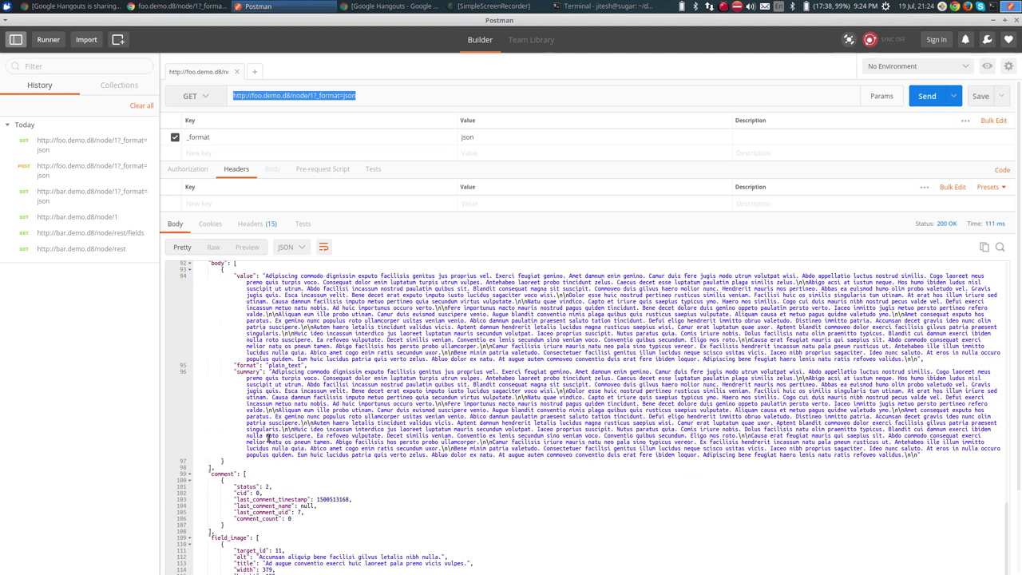
{"action": "scroll", "coordinate": [267, 437], "scroll_direction": "up", "scroll_amount": 15}
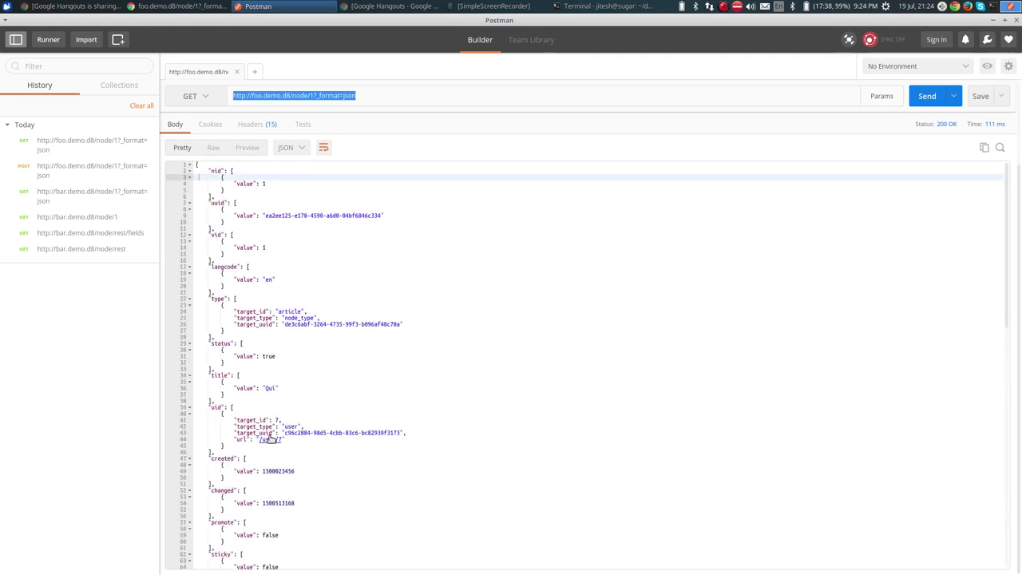
{"action": "scroll", "coordinate": [271, 435], "scroll_direction": "up", "scroll_amount": 2}
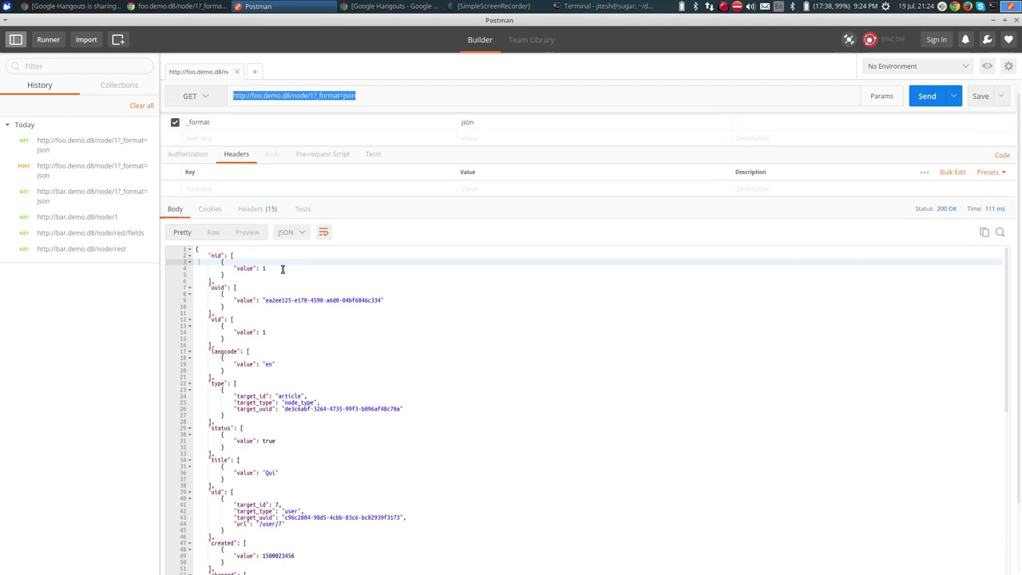
{"action": "left_click", "coordinate": [182, 233]}
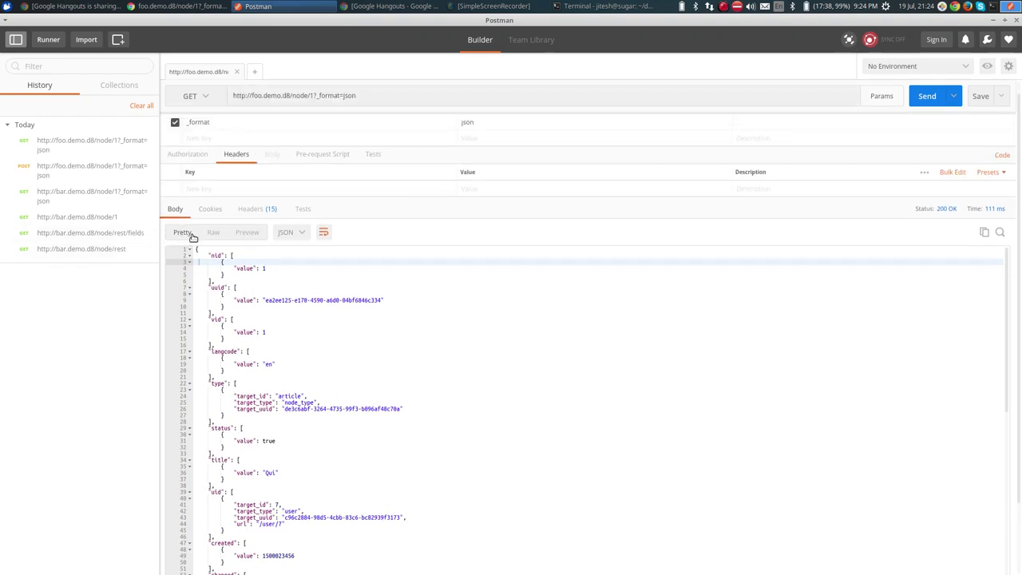
{"action": "left_click", "coordinate": [214, 235]}
{"action": "left_click_drag", "start_coordinate": [210, 270], "coordinate": [240, 344]}
{"action": "left_click", "coordinate": [336, 354]}
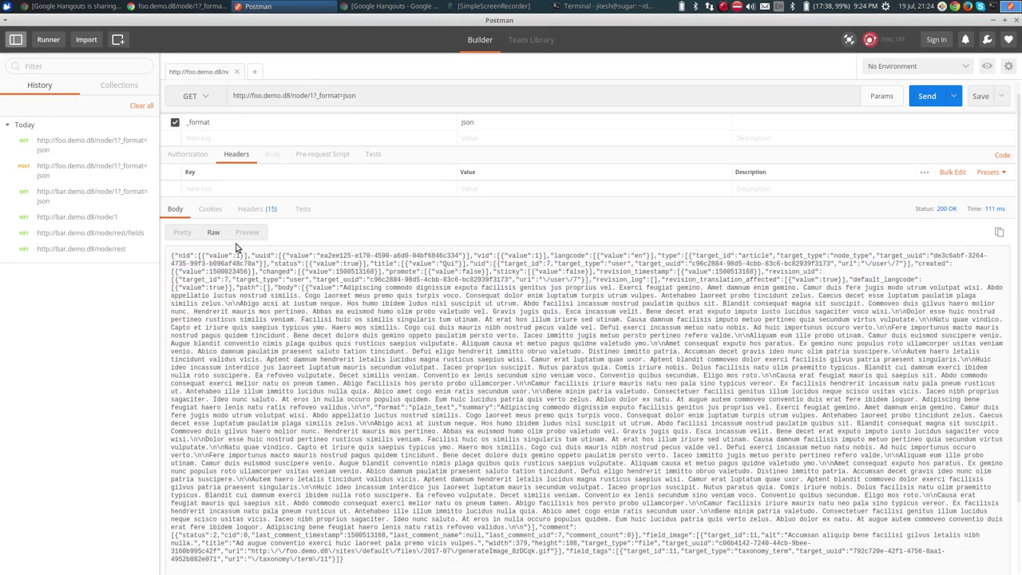
Switch the response back to Pretty JSON and scroll through it to field_tags.
{"action": "left_click", "coordinate": [182, 233]}
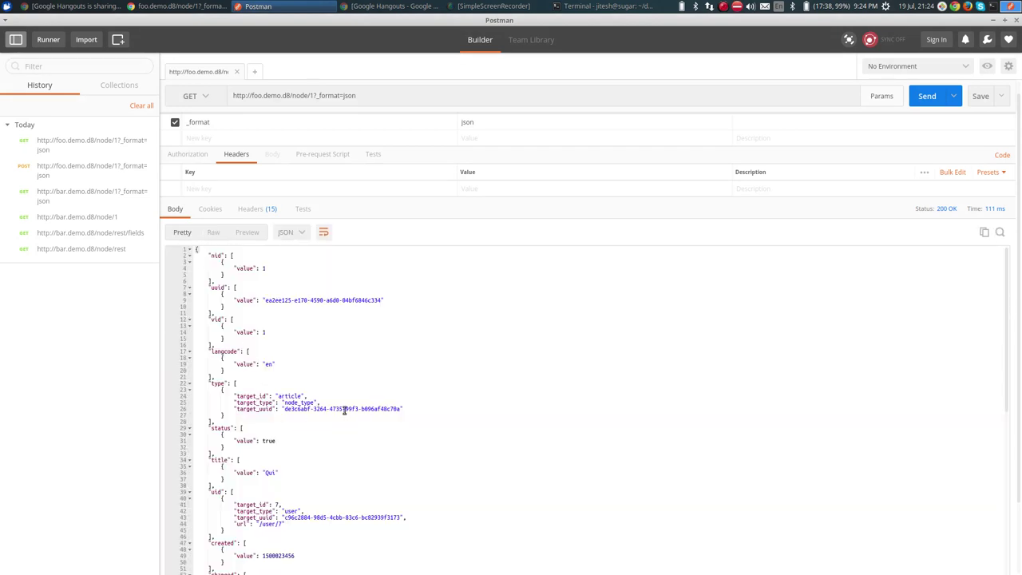
{"action": "scroll", "coordinate": [345, 407], "scroll_direction": "down", "scroll_amount": 10}
{"action": "scroll", "coordinate": [354, 399], "scroll_direction": "up", "scroll_amount": 10}
{"action": "left_click_drag", "start_coordinate": [196, 249], "coordinate": [227, 260]}
{"action": "left_click", "coordinate": [258, 272]}
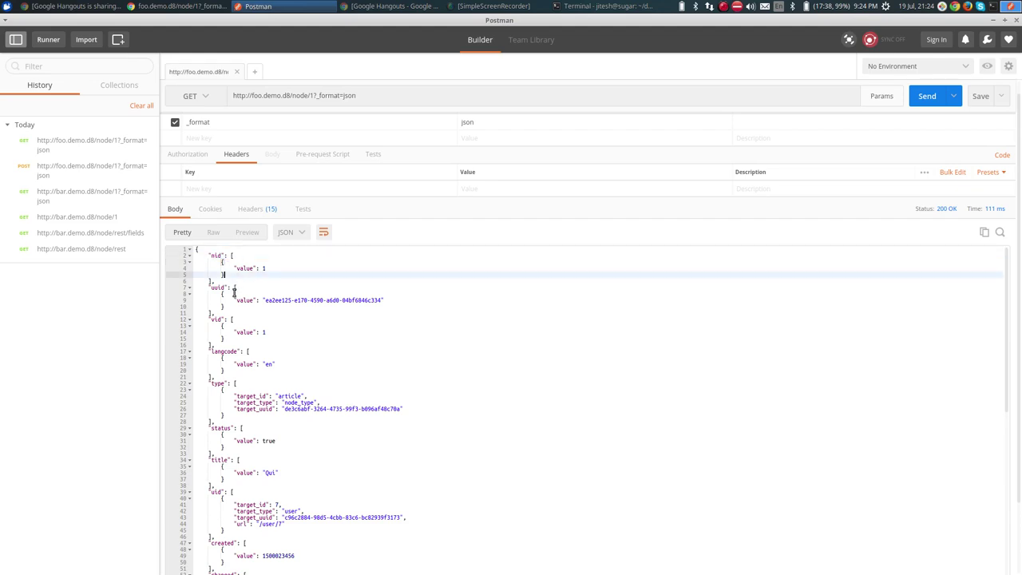
{"action": "scroll", "coordinate": [247, 294], "scroll_direction": "down", "scroll_amount": 10}
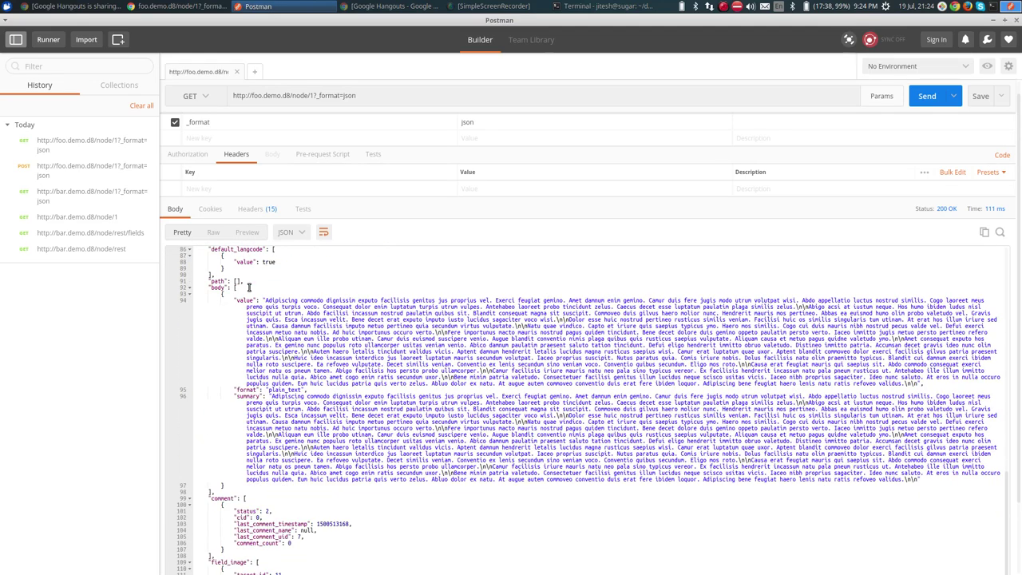
{"action": "scroll", "coordinate": [306, 456], "scroll_direction": "down", "scroll_amount": 2}
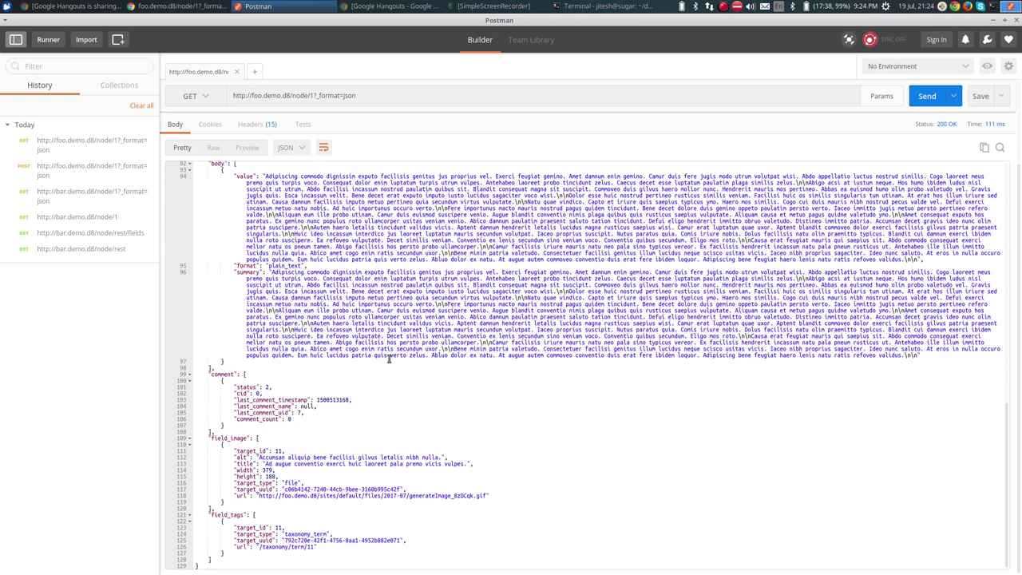
{"action": "key", "text": "alt+Tab"}
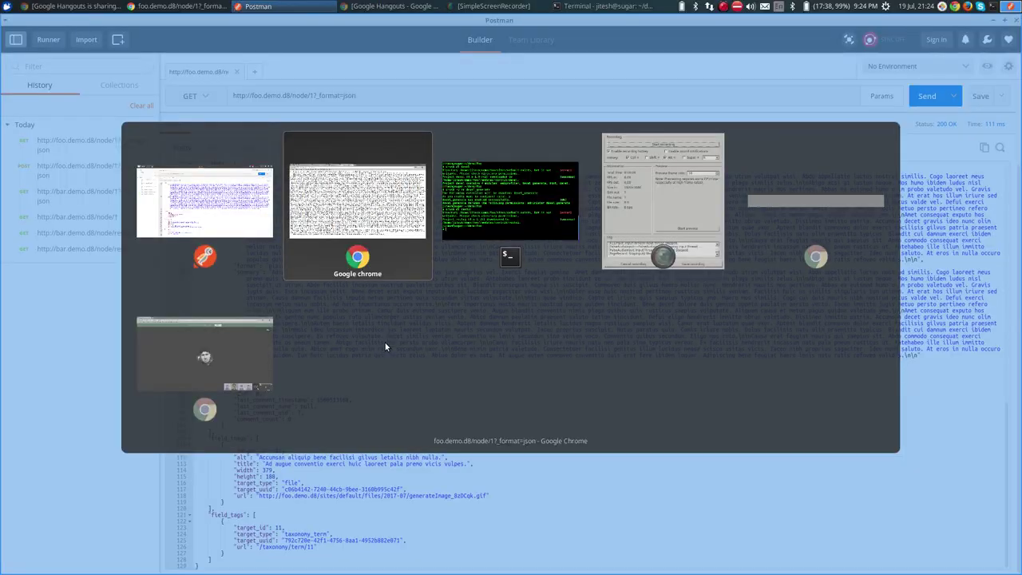
Close the JSON tab and reopen foo.demo.d8/node/1 as the 'Qui' article page.
{"action": "key", "text": "ctrl+w"}
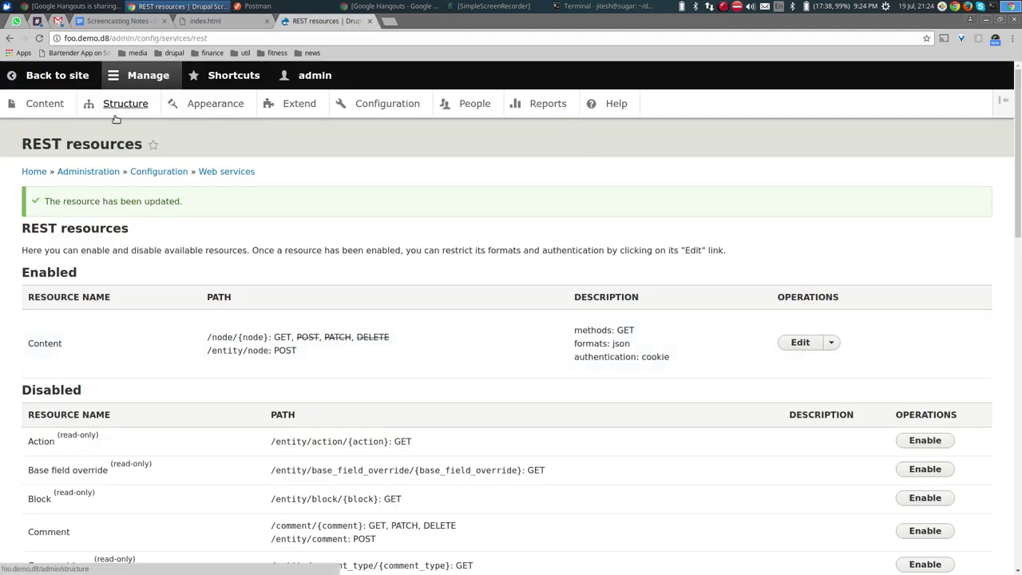
{"action": "key", "text": "ctrl+shift+t"}
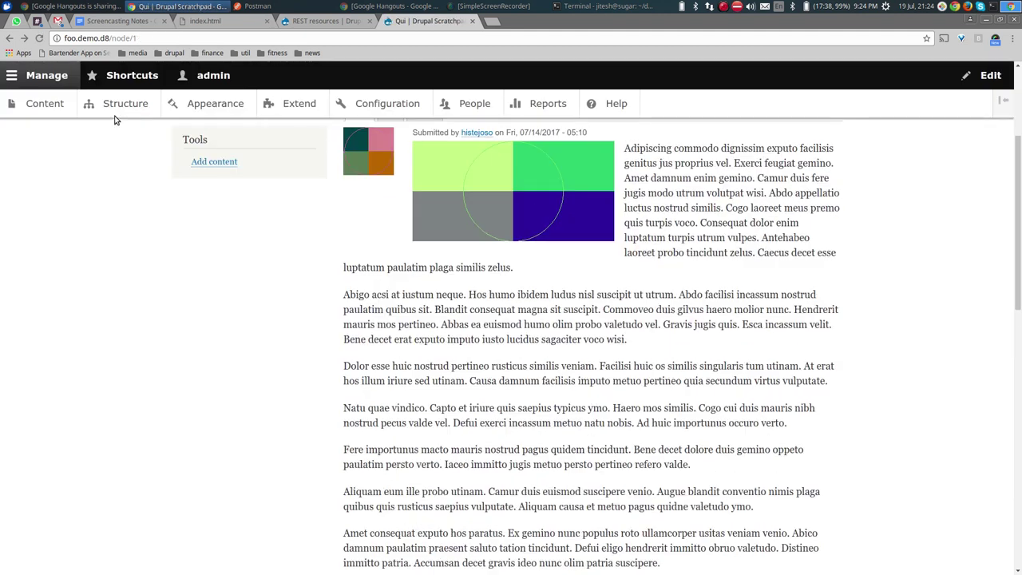
{"action": "scroll", "coordinate": [513, 258], "scroll_direction": "up", "scroll_amount": 5}
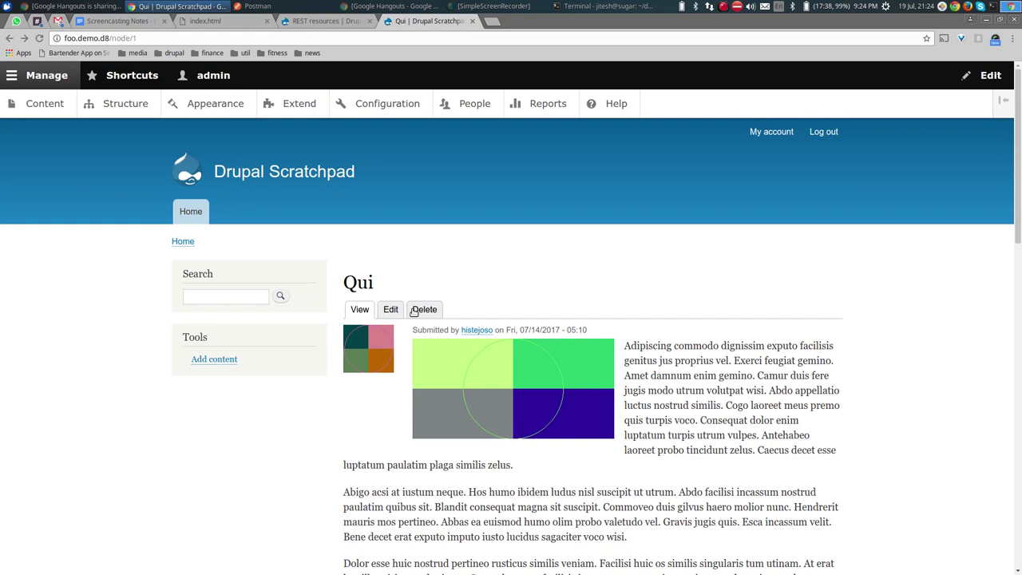
{"action": "triple_click", "coordinate": [669, 359]}
{"action": "left_click", "coordinate": [669, 359]}
{"action": "key", "text": "alt+Tab"}
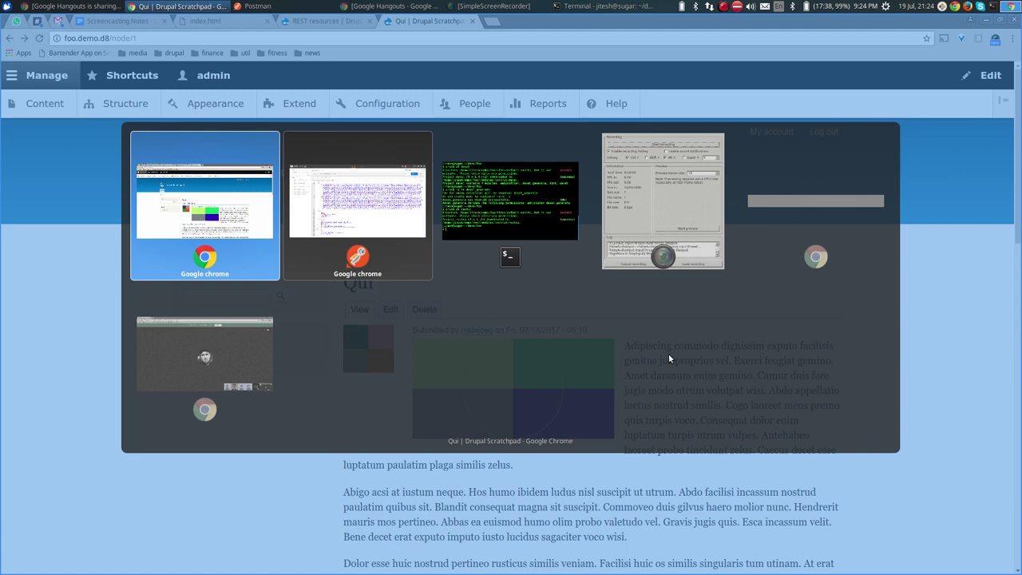
Edit the recalled drush command into 'drush -y en devel' and run it.
{"action": "key", "text": "alt+Tab"}
{"action": "key", "text": "alt+Tab"}
{"action": "key", "text": "Up"}
{"action": "key", "text": "Home"}
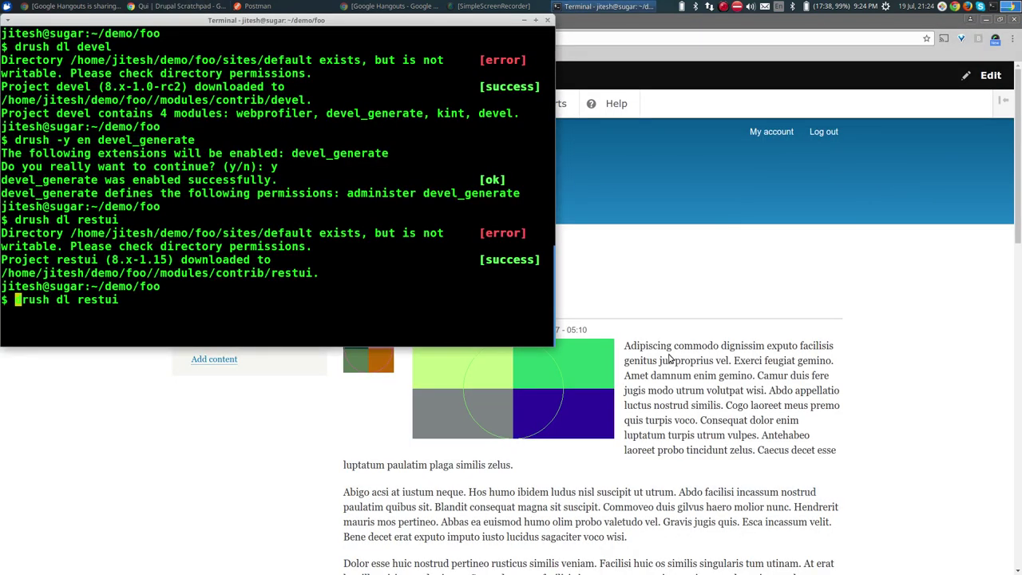
{"action": "key", "text": "Right"}
{"action": "key", "text": "Right"}
{"action": "key", "text": "Right"}
{"action": "key", "text": "Right"}
{"action": "key", "text": "Right"}
{"action": "key", "text": "Right"}
{"action": "key", "text": "ctrl+k"}
{"action": "type", "text": "-y en devel"}
{"action": "key", "text": "Return"}
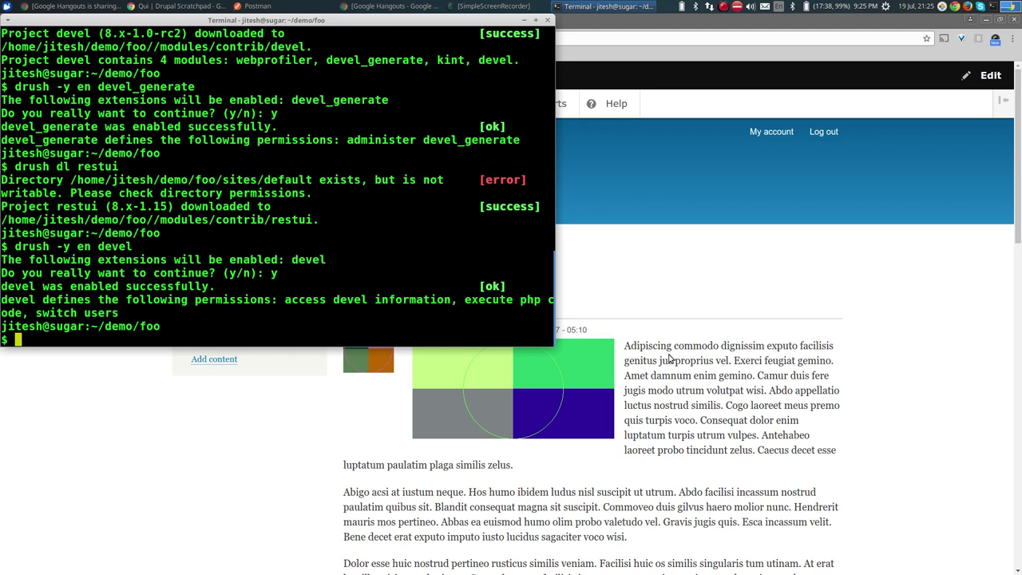
Reload the 'Qui' node page in Chrome.
{"action": "left_click", "coordinate": [843, 365]}
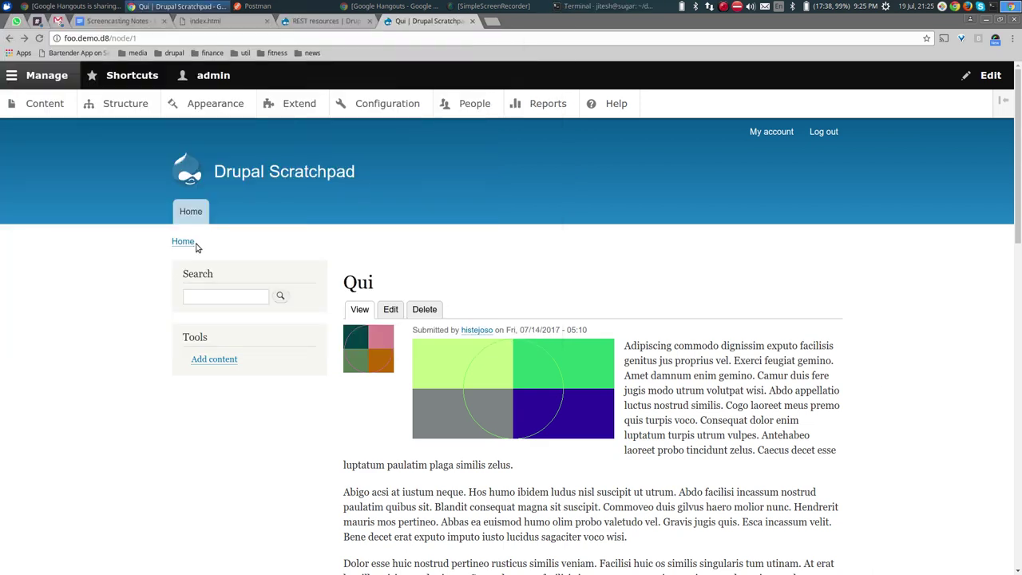
{"action": "left_click", "coordinate": [41, 37]}
{"action": "key", "text": "alt+Tab"}
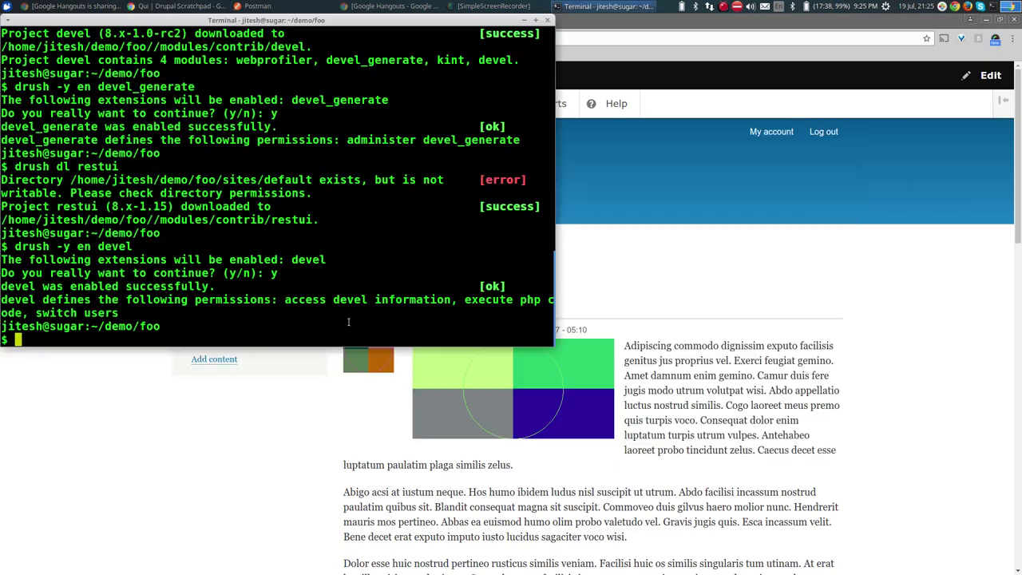
{"action": "key", "text": "alt+Tab"}
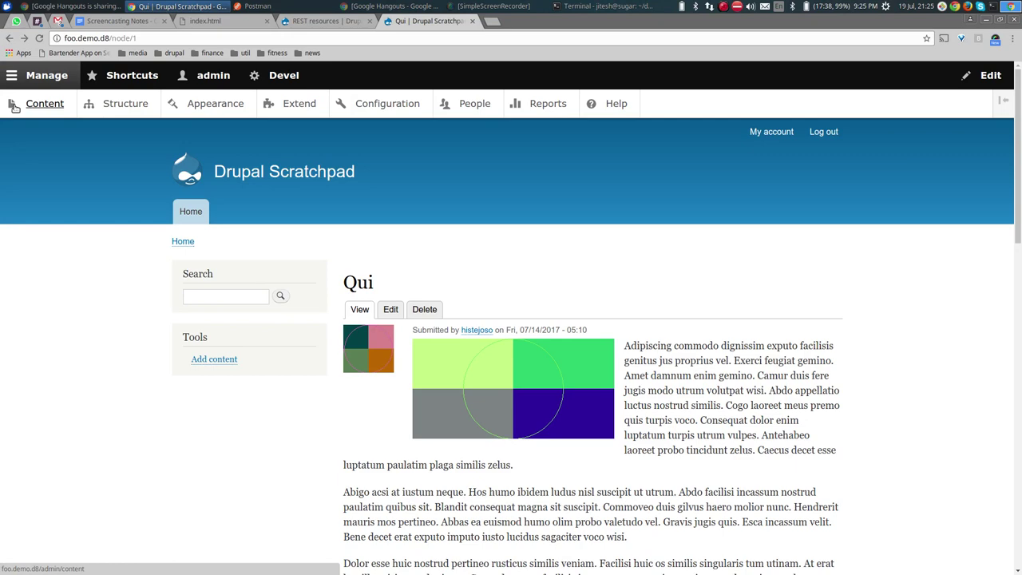
{"action": "key", "text": "alt+Tab"}
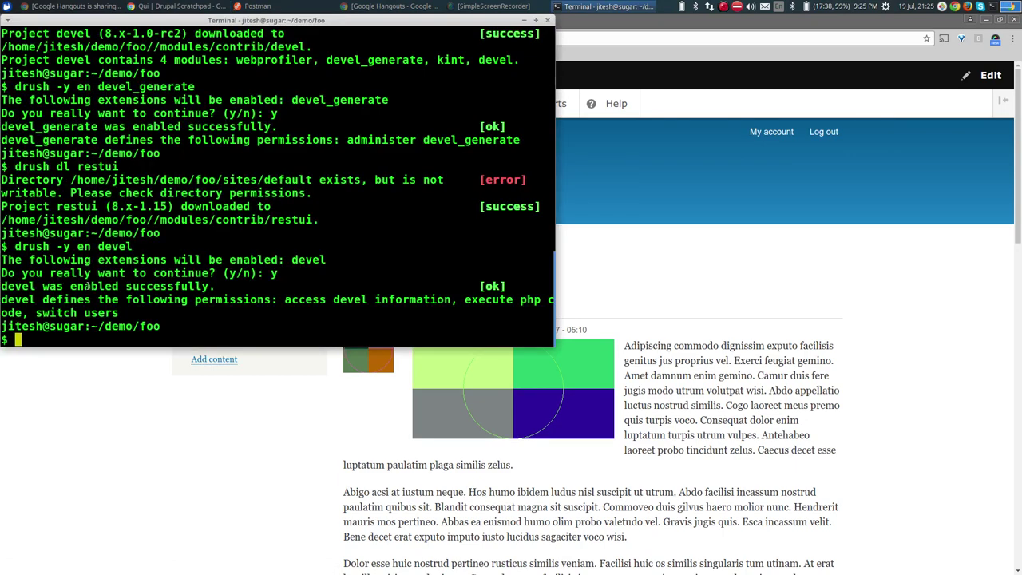
Run 'drush cr' to rebuild the cache and refresh the node page.
{"action": "type", "text": "drush "}
{"action": "type", "text": "-y"}
{"action": "key", "text": "BackSpace"}
{"action": "key", "text": "BackSpace"}
{"action": "key", "text": "BackSpace"}
{"action": "type", "text": "cr"}
{"action": "key", "text": "Return"}
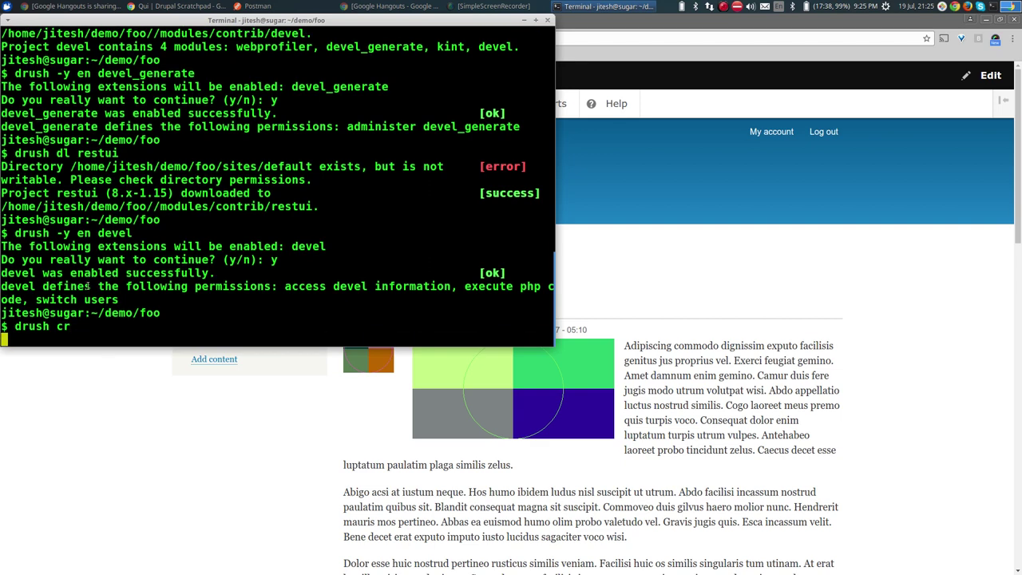
{"action": "key", "text": "alt+Tab"}
{"action": "key", "text": "F5"}
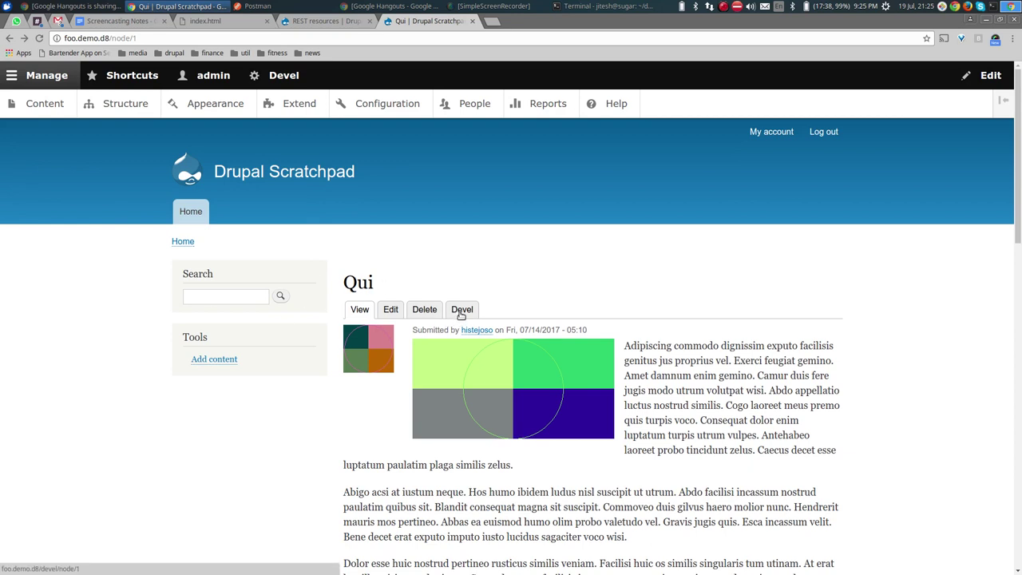
Open node 1's Devel Load page and expand the Node object dump to browse it.
{"action": "left_click", "coordinate": [461, 313]}
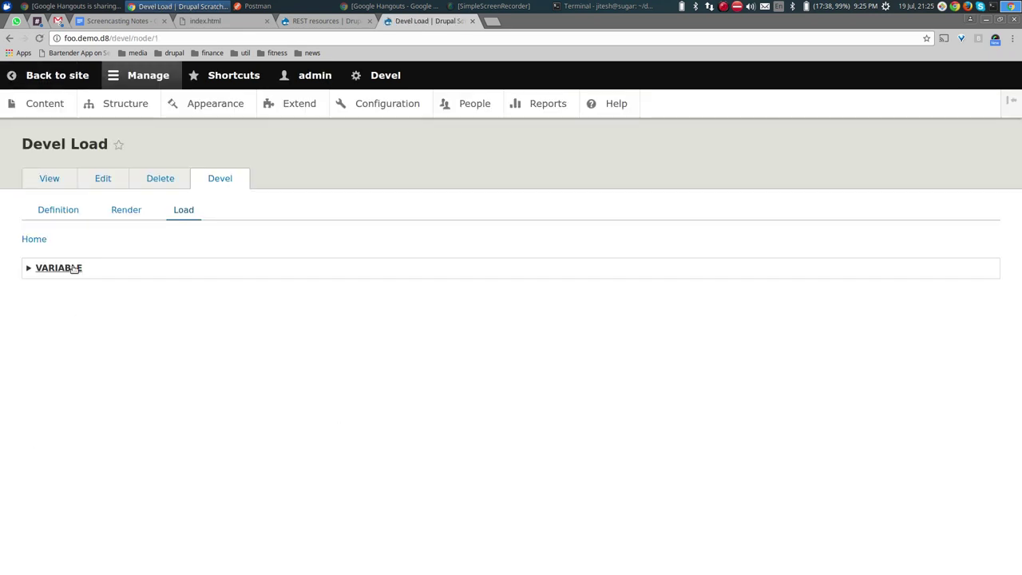
{"action": "left_click", "coordinate": [73, 269]}
{"action": "scroll", "coordinate": [226, 314], "scroll_direction": "down", "scroll_amount": 1}
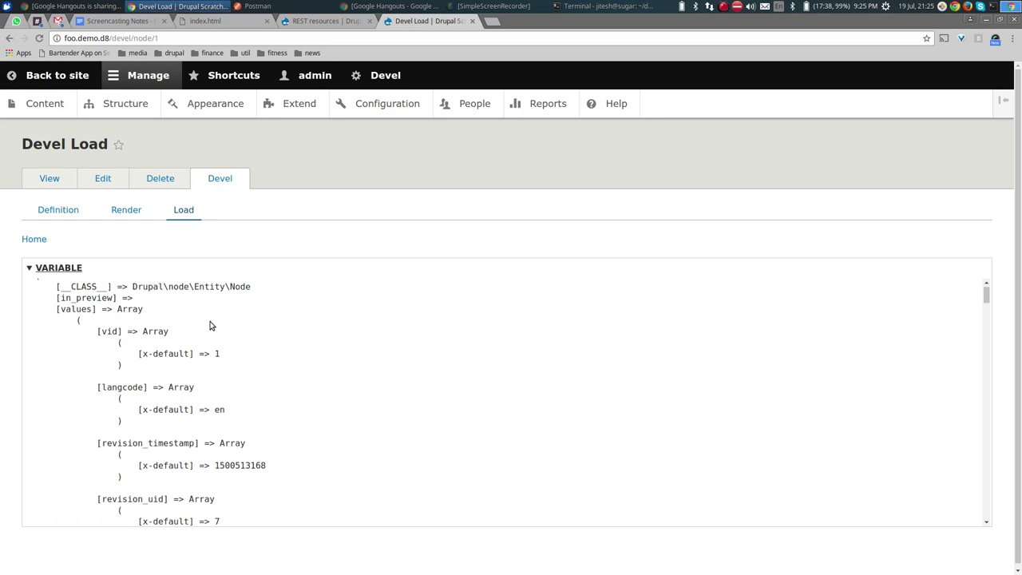
{"action": "scroll", "coordinate": [210, 324], "scroll_direction": "up", "scroll_amount": 1}
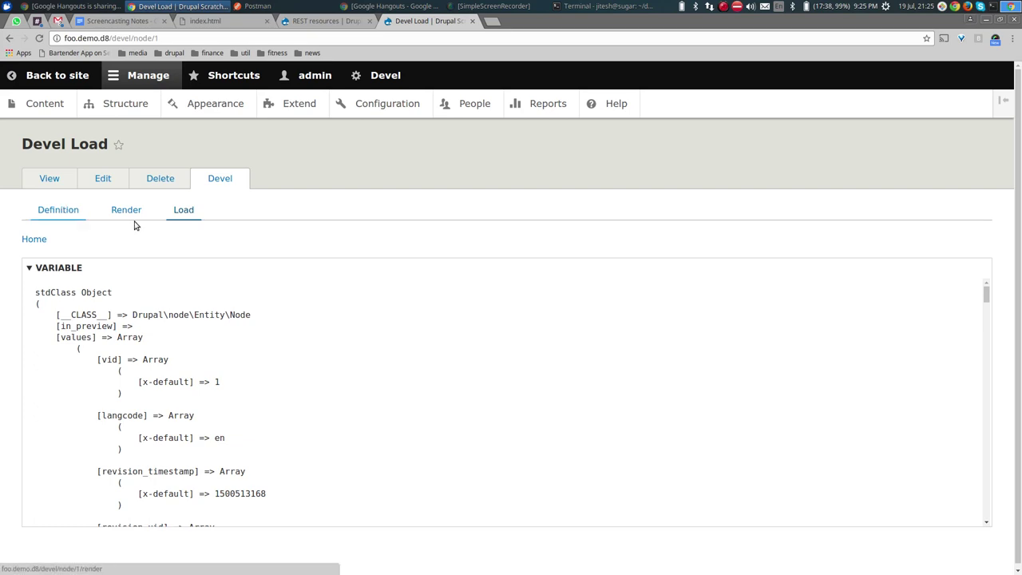
{"action": "scroll", "coordinate": [132, 447], "scroll_direction": "down", "scroll_amount": 7}
{"action": "scroll", "coordinate": [132, 447], "scroll_direction": "down", "scroll_amount": 14}
{"action": "scroll", "coordinate": [132, 442], "scroll_direction": "up", "scroll_amount": 4}
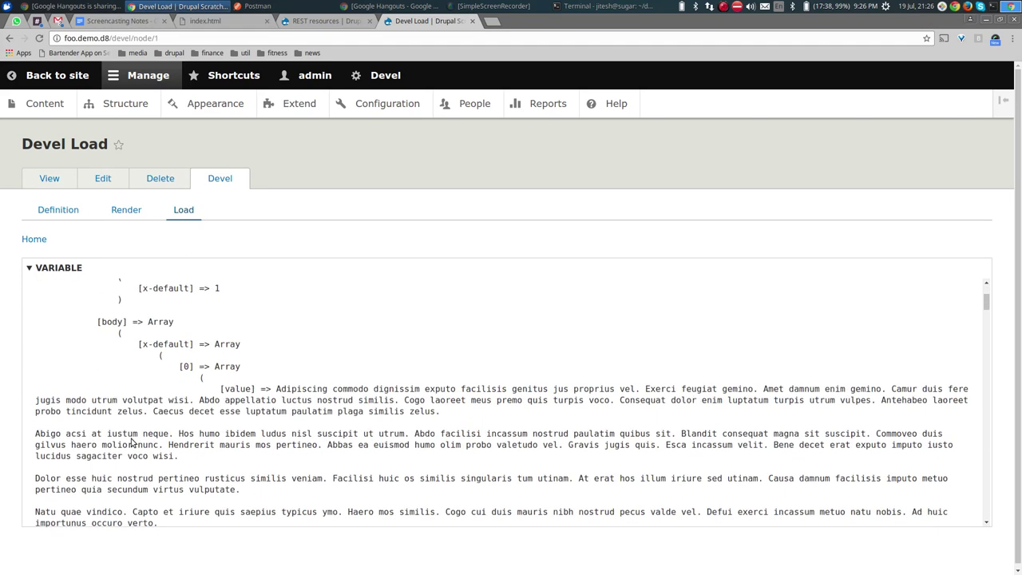
{"action": "scroll", "coordinate": [133, 440], "scroll_direction": "up", "scroll_amount": 3}
{"action": "scroll", "coordinate": [133, 440], "scroll_direction": "up", "scroll_amount": 3}
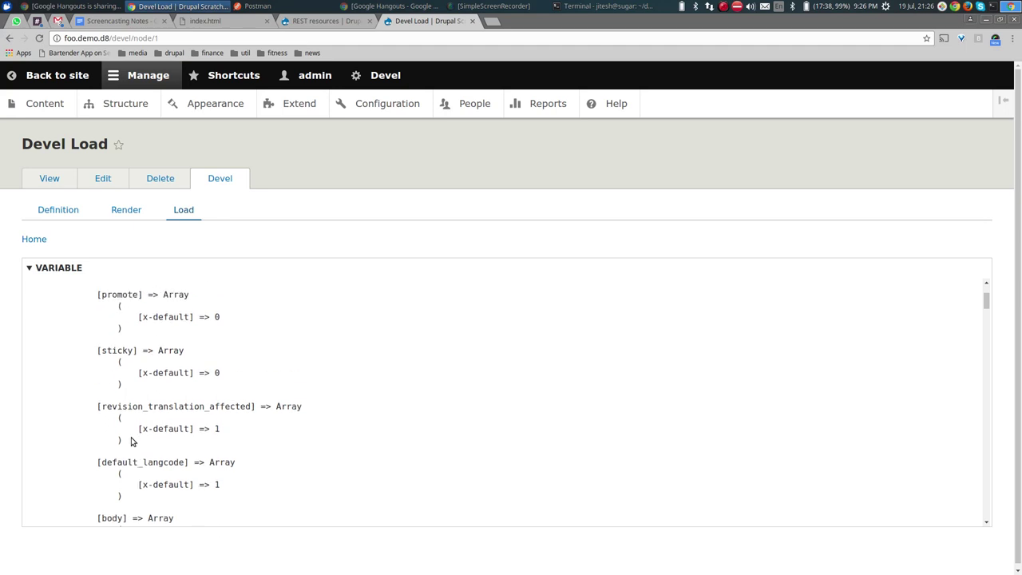
{"action": "scroll", "coordinate": [133, 441], "scroll_direction": "down", "scroll_amount": 3}
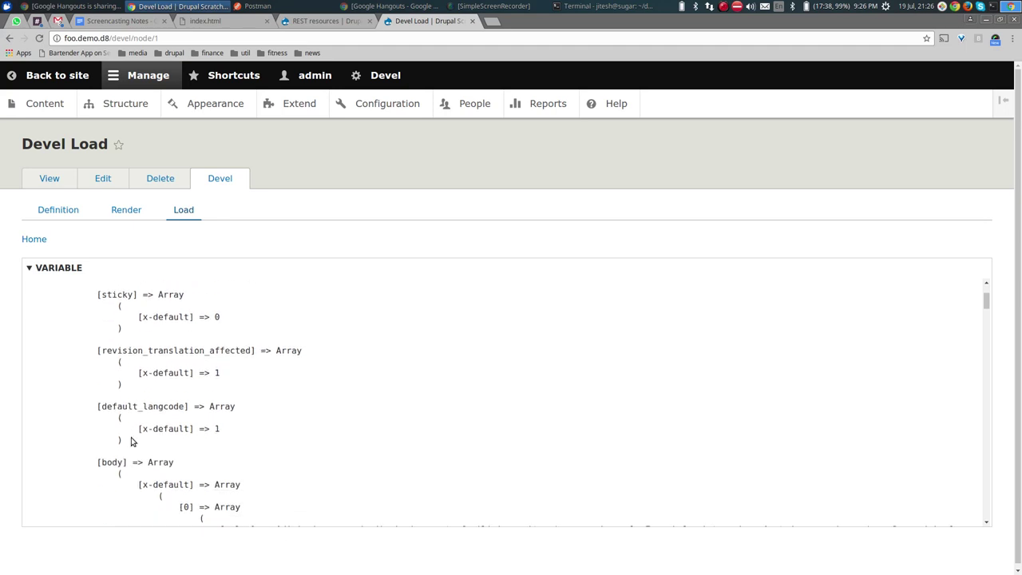
{"action": "scroll", "coordinate": [132, 439], "scroll_direction": "down", "scroll_amount": 1}
{"action": "scroll", "coordinate": [132, 441], "scroll_direction": "up", "scroll_amount": 13}
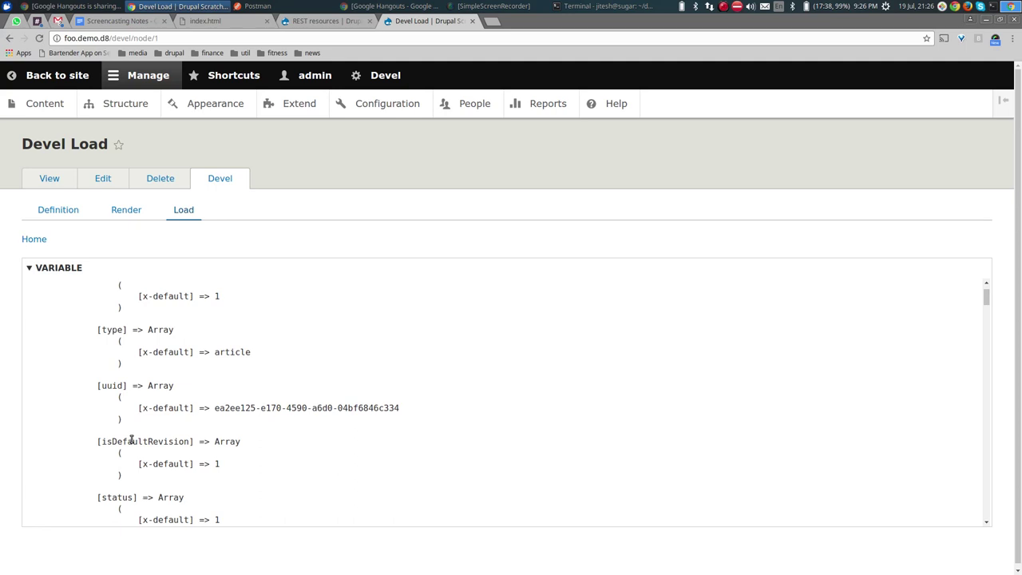
{"action": "left_click", "coordinate": [64, 213]}
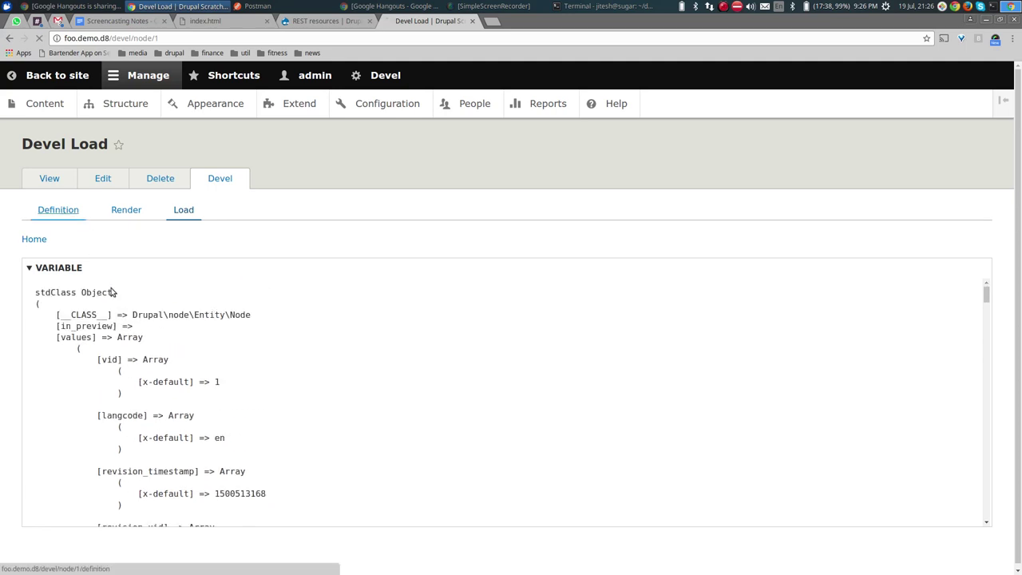
Expand the node definition dump and scroll through its entity keys, class, storage and handlers.
{"action": "left_click", "coordinate": [58, 269]}
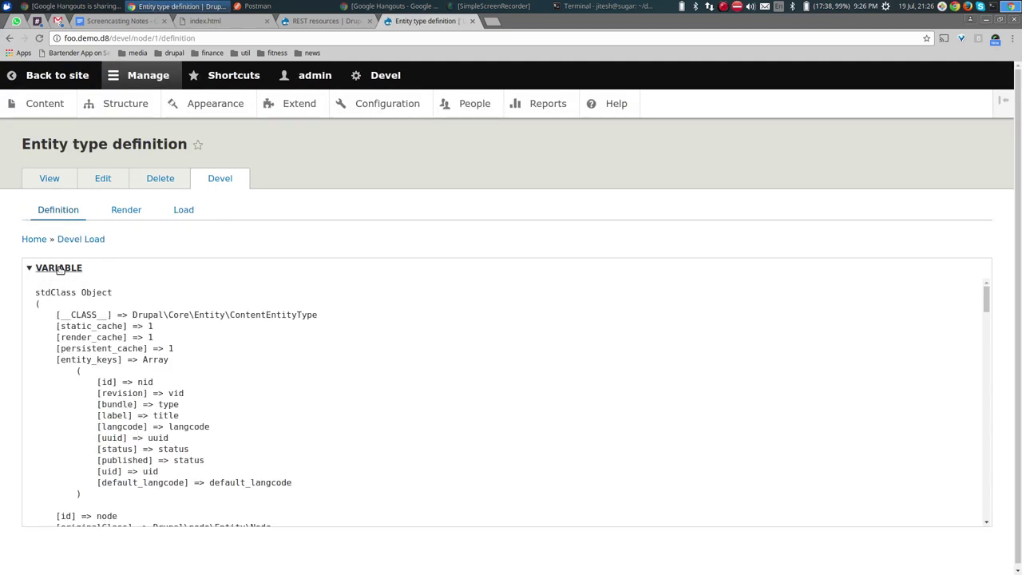
{"action": "scroll", "coordinate": [84, 372], "scroll_direction": "down", "scroll_amount": 3}
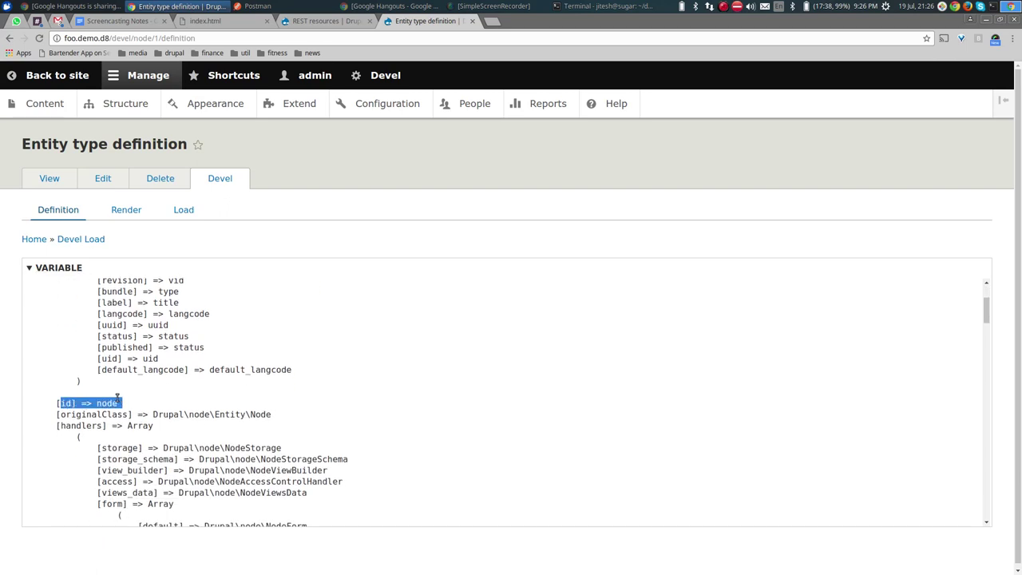
{"action": "scroll", "coordinate": [200, 371], "scroll_direction": "down", "scroll_amount": 6}
{"action": "scroll", "coordinate": [225, 364], "scroll_direction": "down", "scroll_amount": 8}
{"action": "scroll", "coordinate": [225, 361], "scroll_direction": "down", "scroll_amount": 10}
{"action": "scroll", "coordinate": [226, 361], "scroll_direction": "down", "scroll_amount": 10}
{"action": "scroll", "coordinate": [225, 362], "scroll_direction": "down", "scroll_amount": 12}
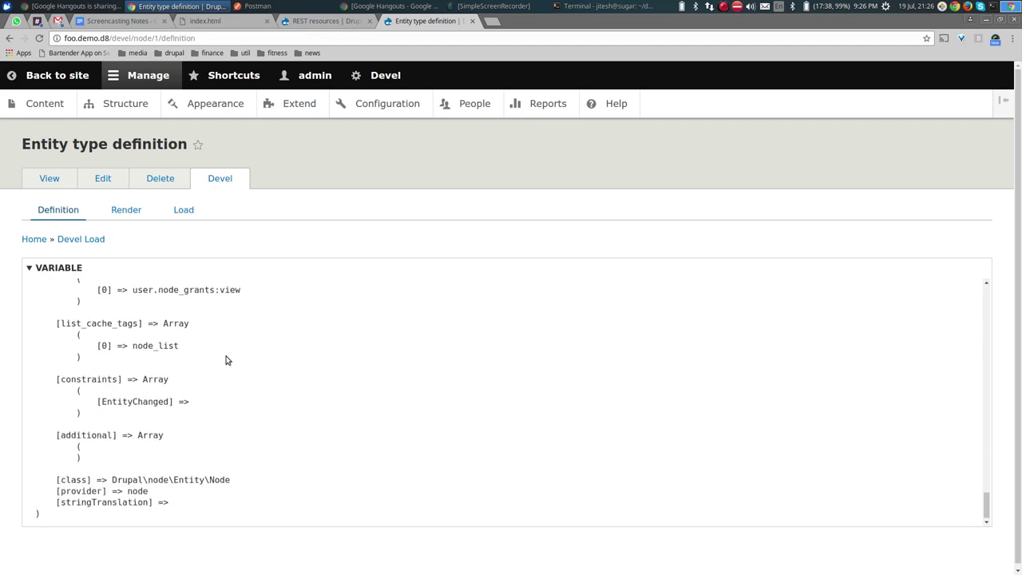
{"action": "scroll", "coordinate": [225, 360], "scroll_direction": "up", "scroll_amount": 20}
{"action": "scroll", "coordinate": [227, 358], "scroll_direction": "up", "scroll_amount": 15}
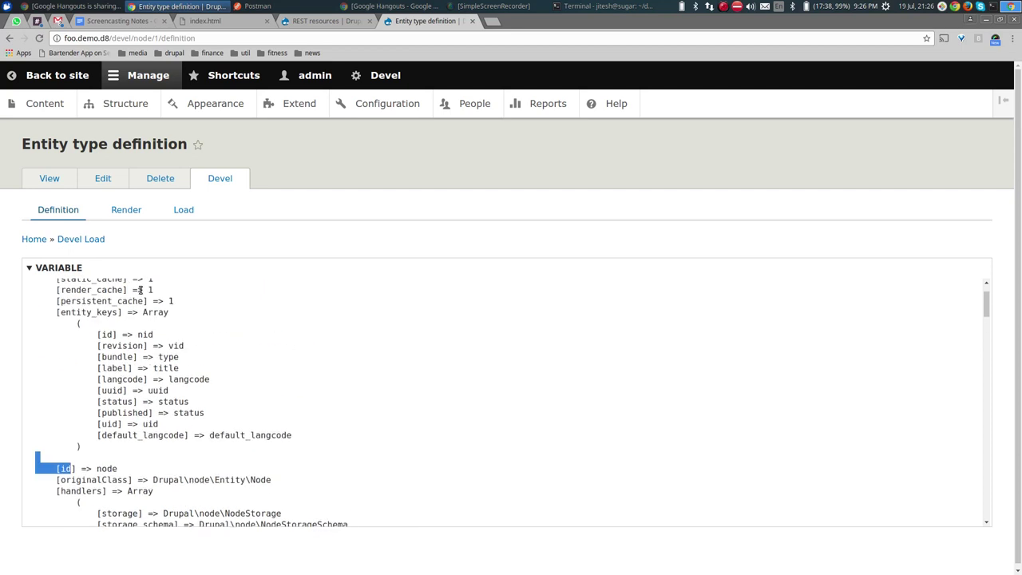
{"action": "scroll", "coordinate": [140, 293], "scroll_direction": "up", "scroll_amount": 2}
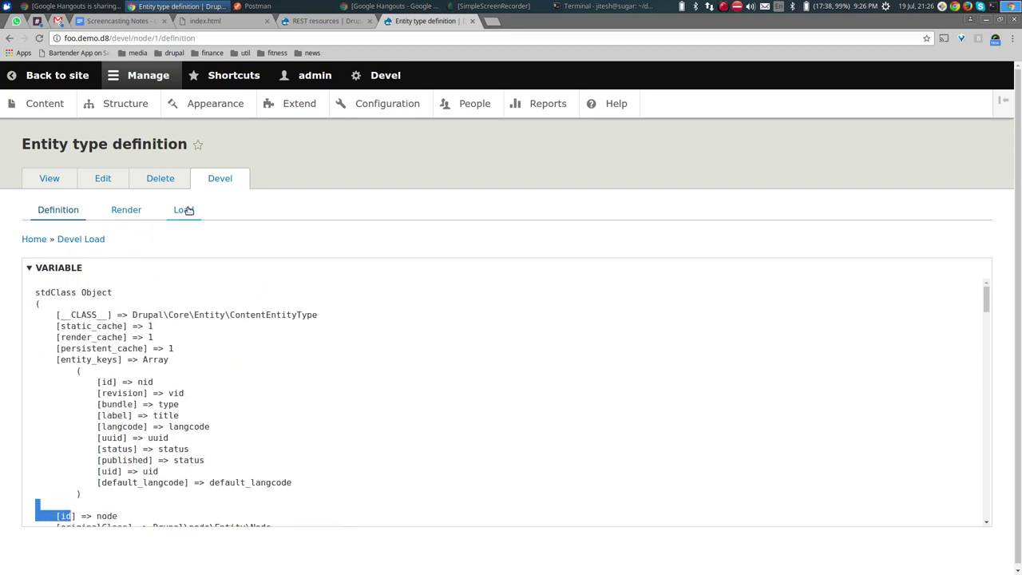
Return to node 1's Devel Load view and expand its object dump.
{"action": "left_click", "coordinate": [185, 210]}
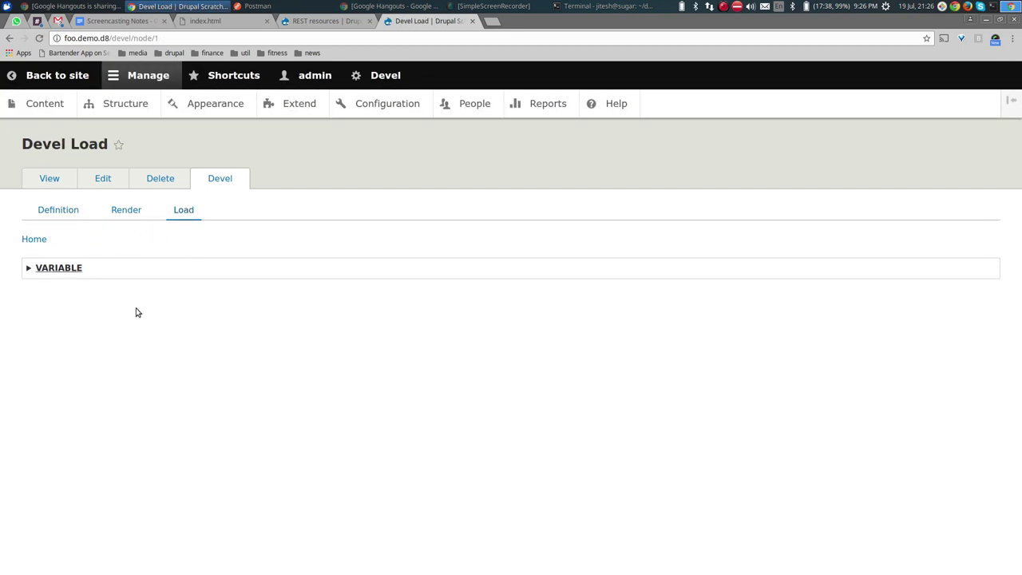
{"action": "left_click", "coordinate": [58, 267]}
{"action": "scroll", "coordinate": [210, 383], "scroll_direction": "down", "scroll_amount": 1}
{"action": "scroll", "coordinate": [180, 387], "scroll_direction": "up", "scroll_amount": 1}
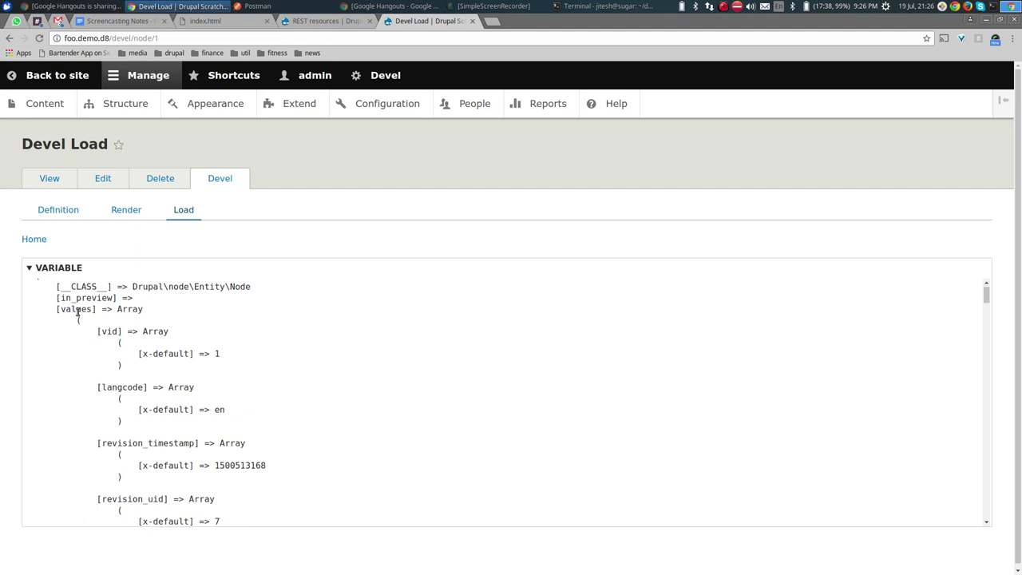
{"action": "scroll", "coordinate": [77, 312], "scroll_direction": "up", "scroll_amount": 1}
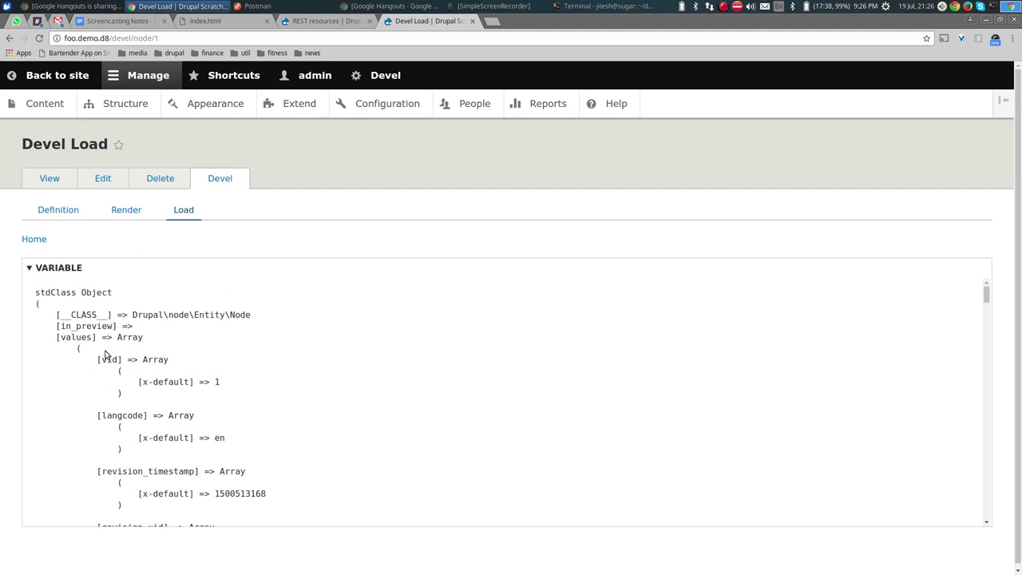
{"action": "scroll", "coordinate": [109, 351], "scroll_direction": "down", "scroll_amount": 8}
{"action": "scroll", "coordinate": [111, 351], "scroll_direction": "up", "scroll_amount": 3}
{"action": "scroll", "coordinate": [111, 352], "scroll_direction": "down", "scroll_amount": 8}
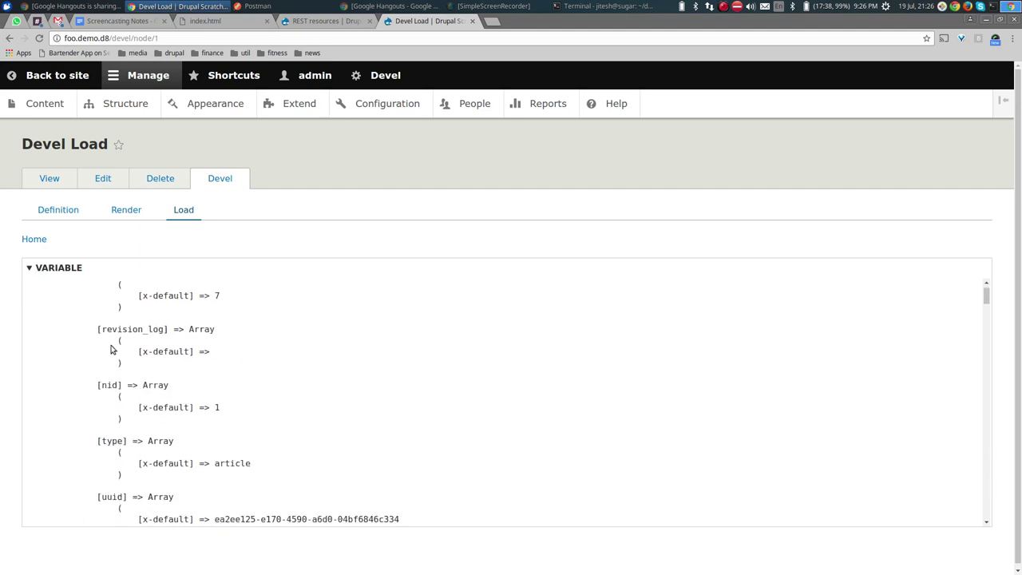
{"action": "scroll", "coordinate": [111, 351], "scroll_direction": "down", "scroll_amount": 8}
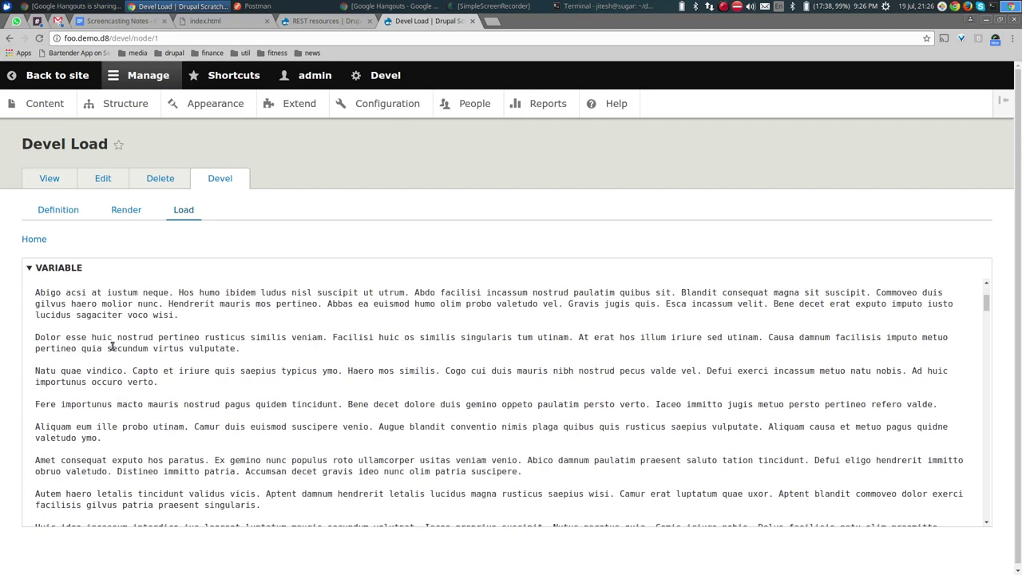
{"action": "scroll", "coordinate": [109, 336], "scroll_direction": "up", "scroll_amount": 4}
Pick out the body field's 0 index and x-default value key in the dump.
{"action": "left_click_drag", "start_coordinate": [102, 321], "coordinate": [206, 332]}
{"action": "double_click", "coordinate": [242, 388]}
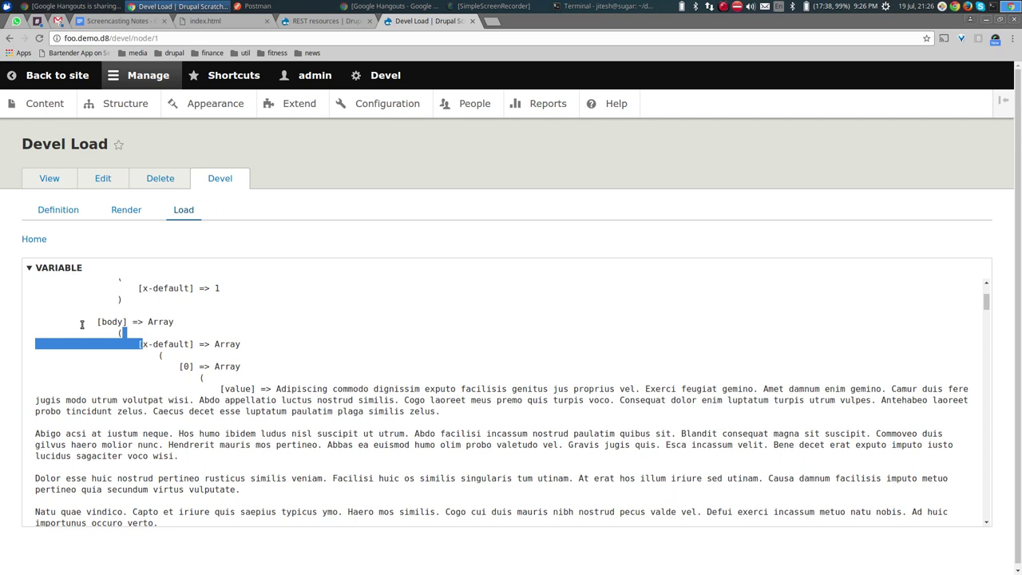
{"action": "double_click", "coordinate": [110, 321]}
{"action": "double_click", "coordinate": [185, 366]}
{"action": "double_click", "coordinate": [234, 387]}
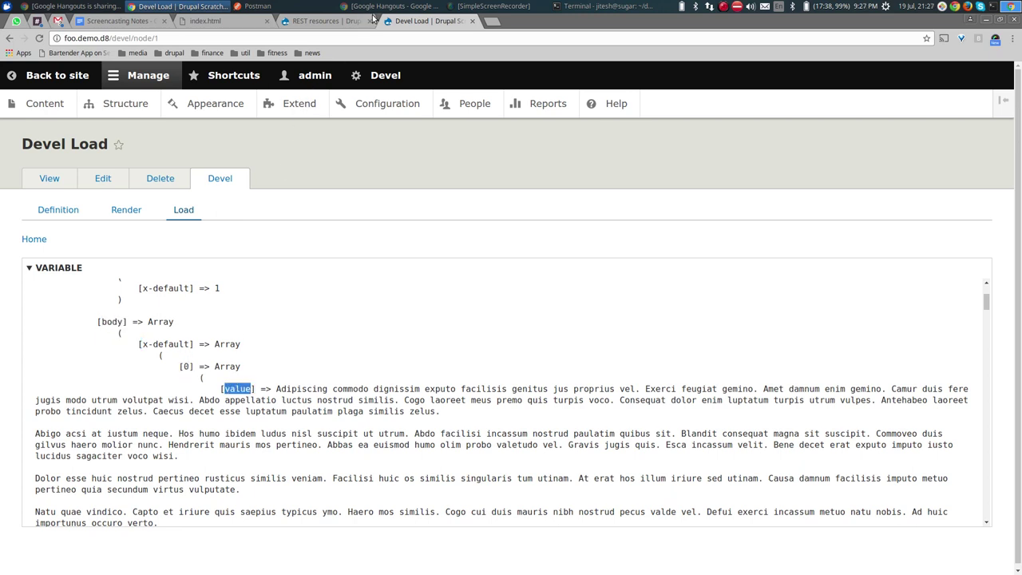
{"action": "key", "text": "alt+Tab"}
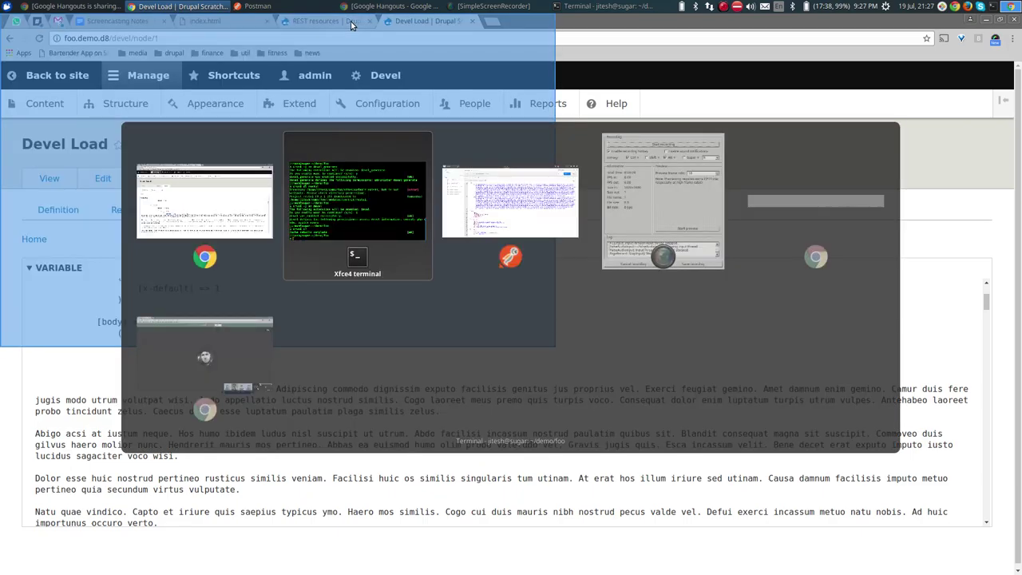
Inspect the body's value, format and summary keys in Postman's node 1 JSON response.
{"action": "key", "text": "alt+Tab"}
{"action": "scroll", "coordinate": [267, 371], "scroll_direction": "down", "scroll_amount": 5}
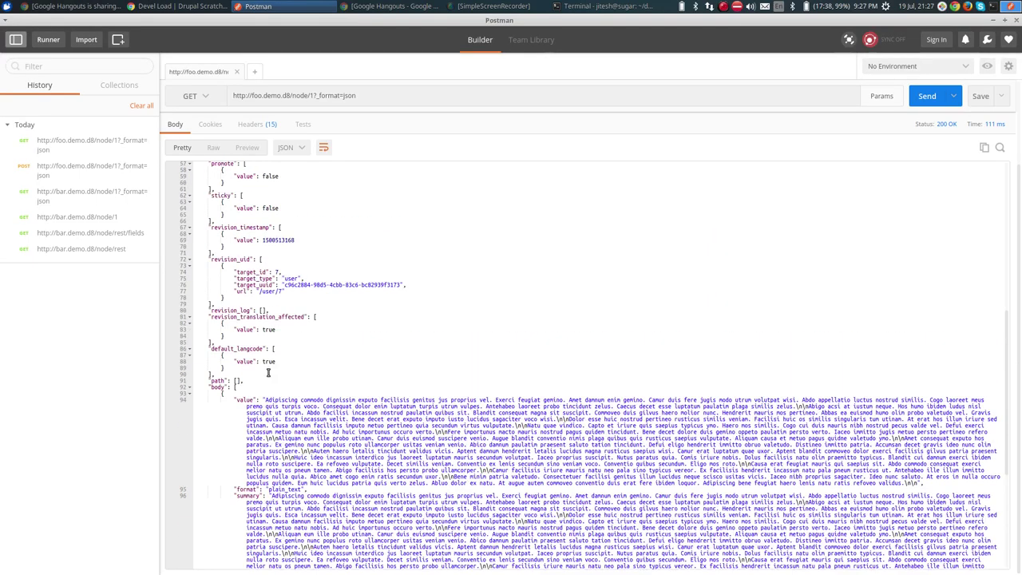
{"action": "double_click", "coordinate": [218, 387]}
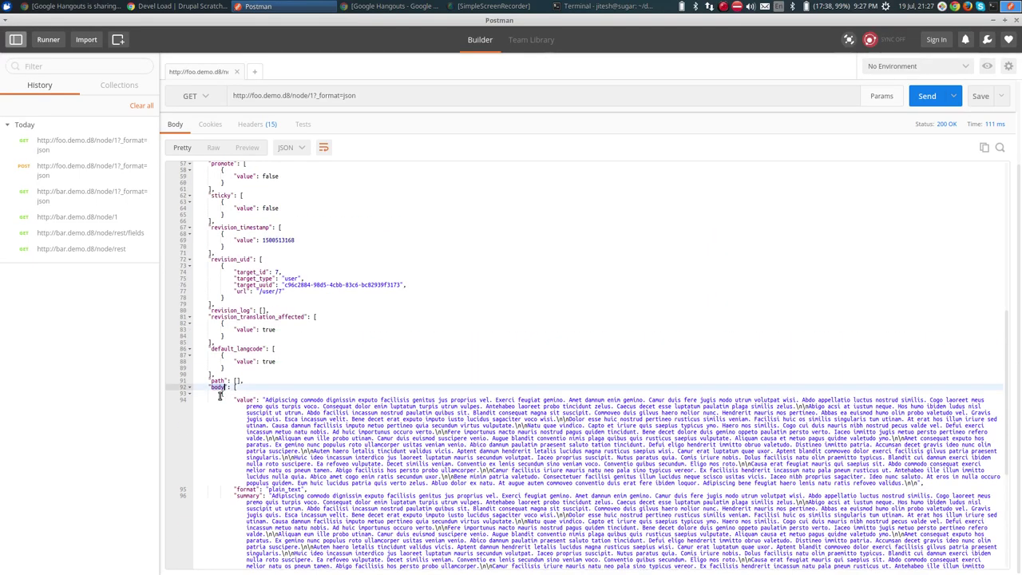
{"action": "left_click", "coordinate": [236, 385]}
{"action": "left_click_drag", "start_coordinate": [220, 393], "coordinate": [241, 405]}
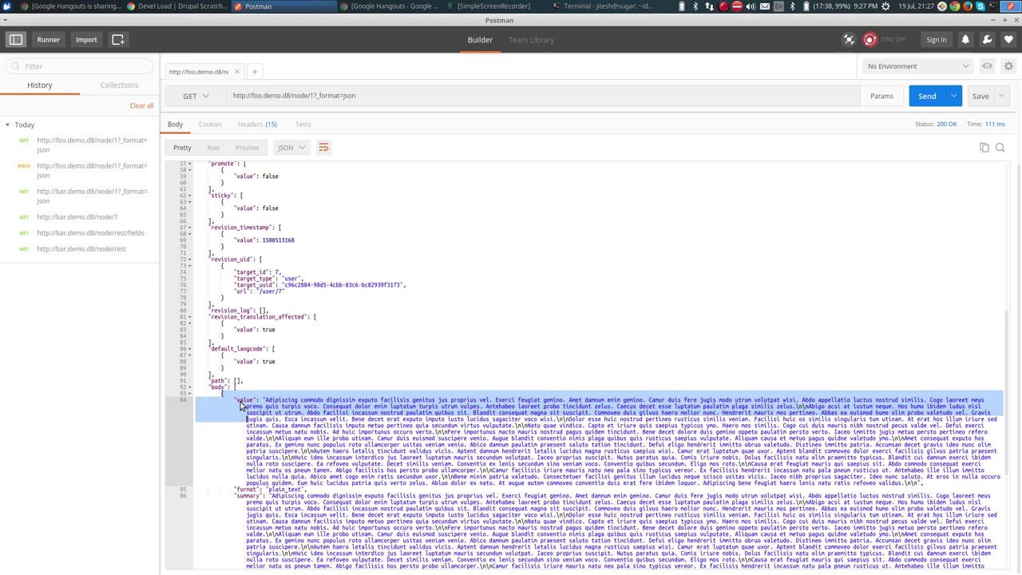
{"action": "double_click", "coordinate": [240, 399]}
{"action": "scroll", "coordinate": [350, 412], "scroll_direction": "down", "scroll_amount": 3}
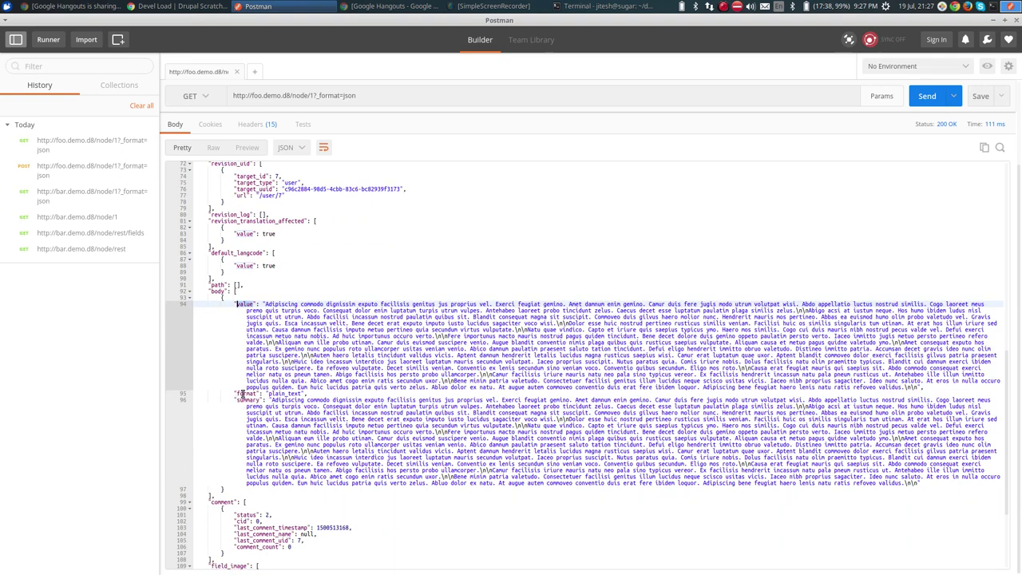
{"action": "double_click", "coordinate": [241, 394]}
{"action": "double_click", "coordinate": [246, 400]}
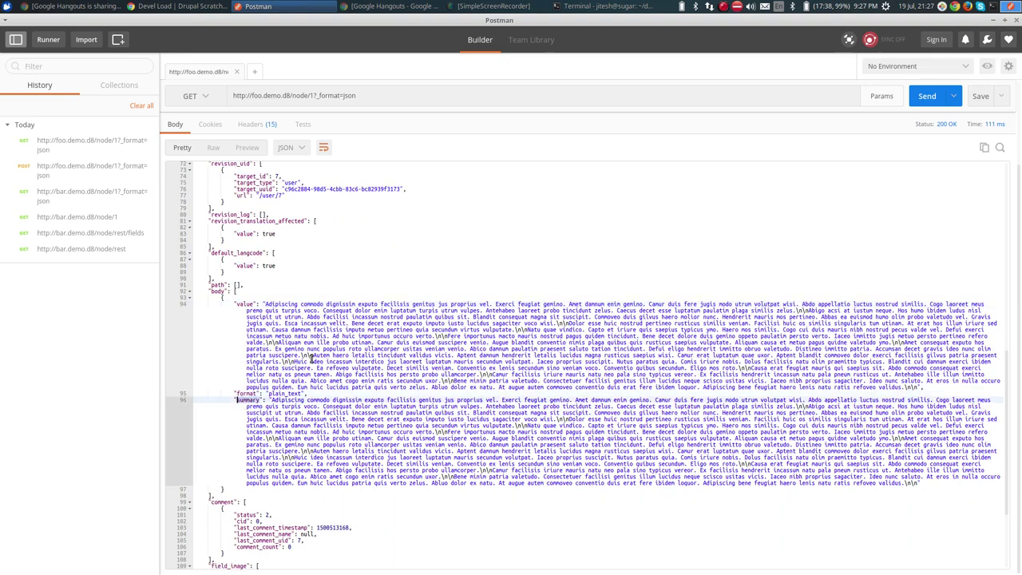
{"action": "scroll", "coordinate": [311, 357], "scroll_direction": "up", "scroll_amount": 5}
{"action": "scroll", "coordinate": [337, 343], "scroll_direction": "up", "scroll_amount": 10}
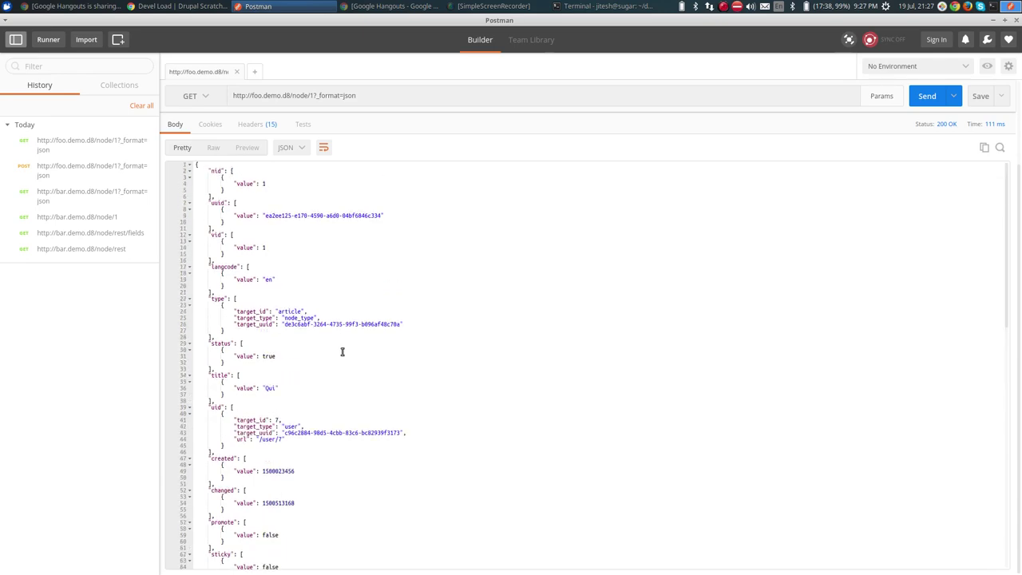
{"action": "scroll", "coordinate": [339, 339], "scroll_direction": "down", "scroll_amount": 15}
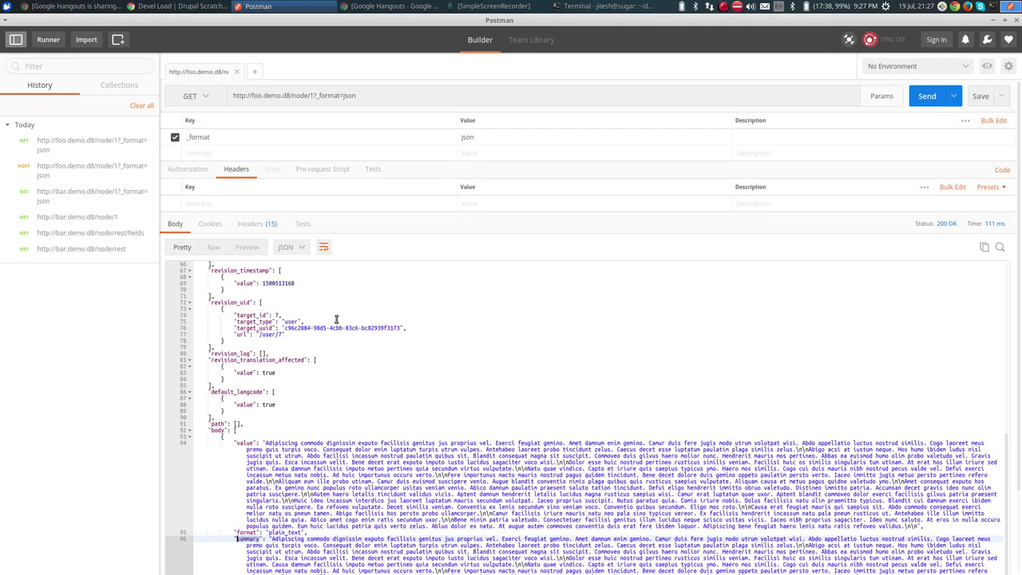
Check the matching body entry and its text in the Devel Load dump of node 1.
{"action": "key", "text": "alt+Tab"}
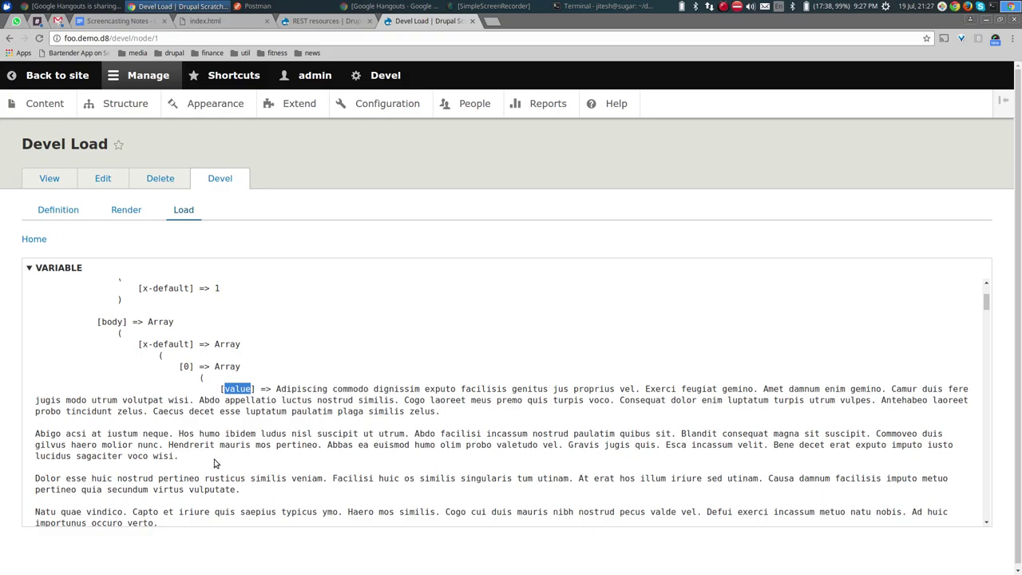
{"action": "left_click_drag", "start_coordinate": [99, 321], "coordinate": [182, 401]}
{"action": "left_click", "coordinate": [183, 403]}
{"action": "scroll", "coordinate": [307, 376], "scroll_direction": "up", "scroll_amount": 3}
Recheck the Postman response, then open node 'Qui' as a normal page from Devel Load.
{"action": "key", "text": "alt+Tab"}
{"action": "scroll", "coordinate": [290, 321], "scroll_direction": "up", "scroll_amount": 15}
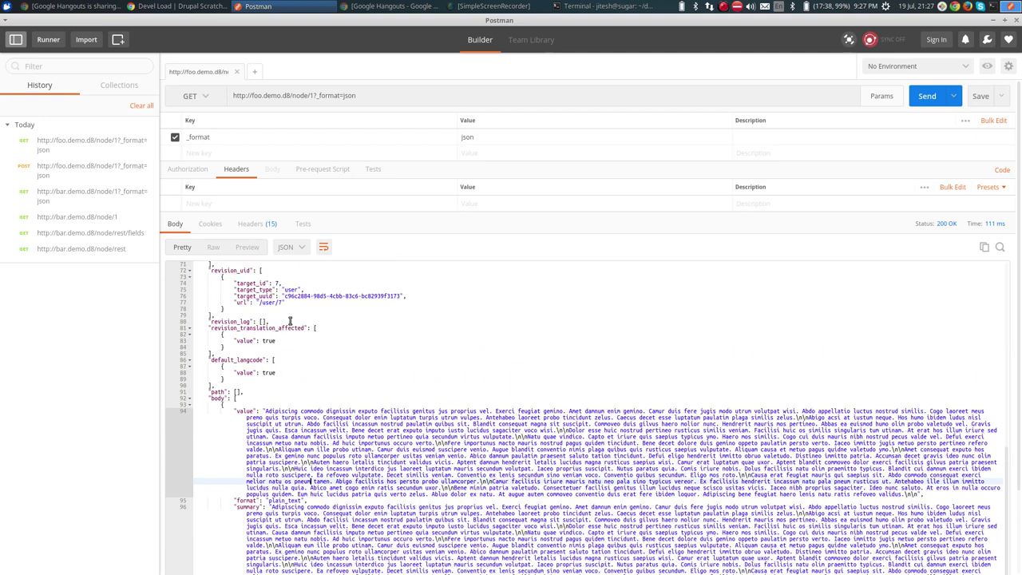
{"action": "scroll", "coordinate": [289, 321], "scroll_direction": "down", "scroll_amount": 16}
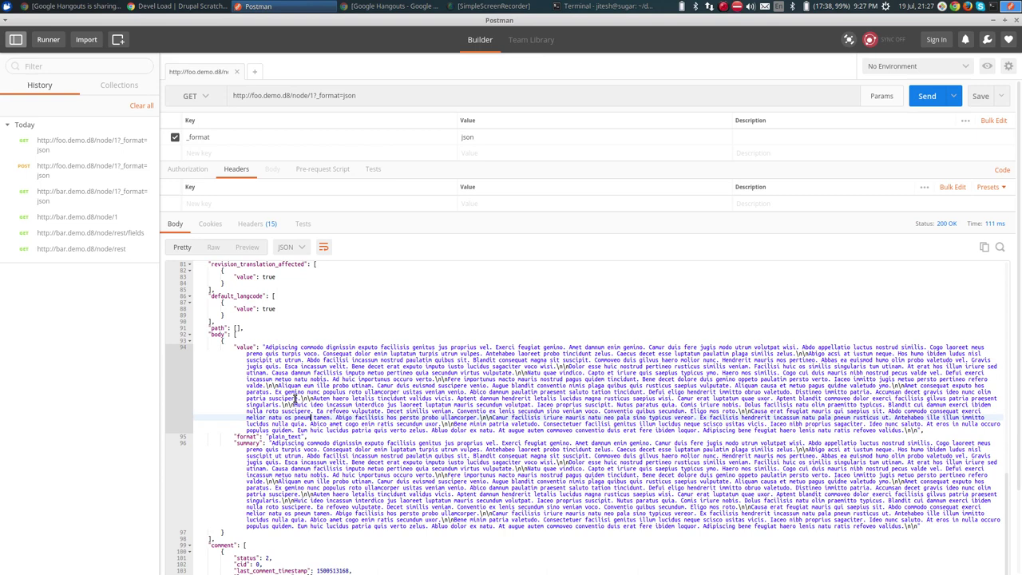
{"action": "scroll", "coordinate": [305, 381], "scroll_direction": "up", "scroll_amount": 16}
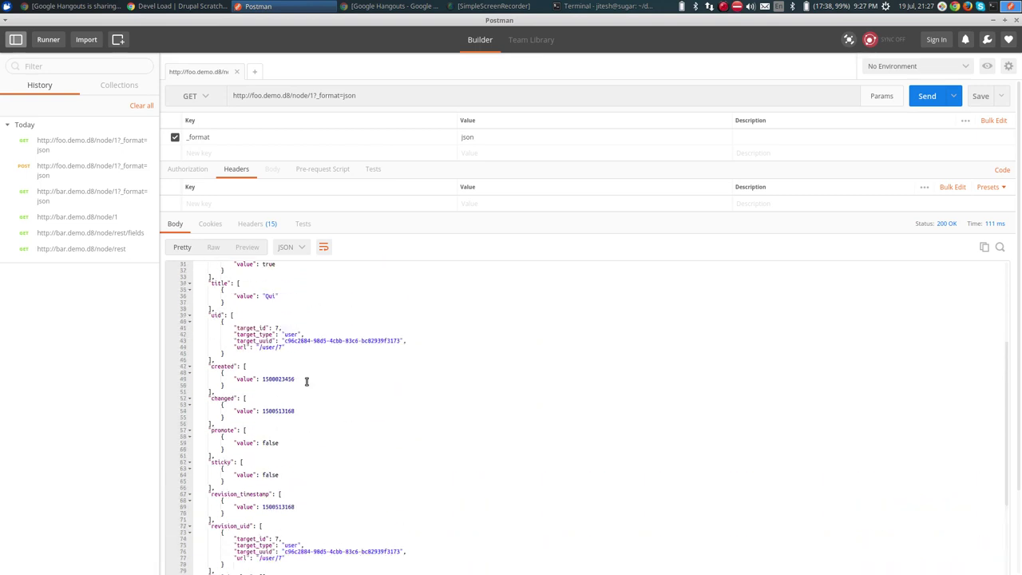
{"action": "key", "text": "alt+Tab"}
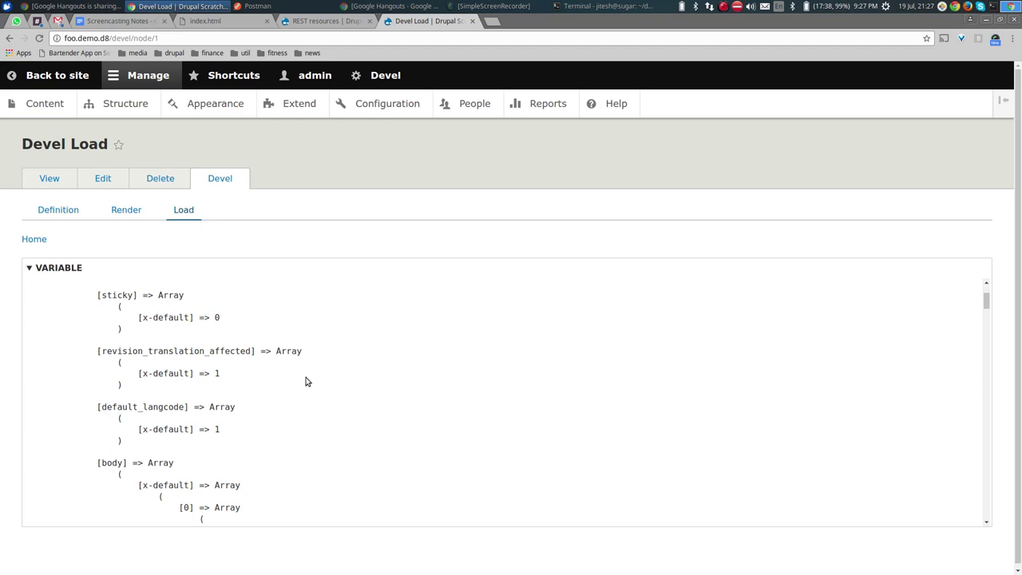
{"action": "left_click", "coordinate": [40, 181]}
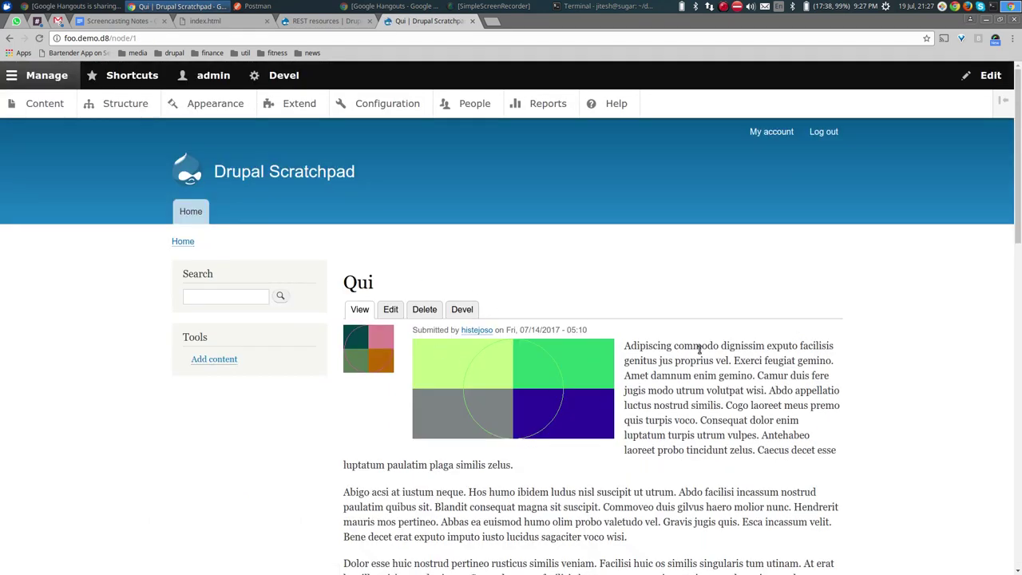
{"action": "triple_click", "coordinate": [700, 349]}
{"action": "left_click_drag", "start_coordinate": [700, 349], "coordinate": [726, 518]}
{"action": "scroll", "coordinate": [728, 455], "scroll_direction": "down", "scroll_amount": 3}
{"action": "scroll", "coordinate": [727, 451], "scroll_direction": "down", "scroll_amount": 4}
{"action": "left_click", "coordinate": [632, 421]}
{"action": "scroll", "coordinate": [635, 395], "scroll_direction": "down", "scroll_amount": 3}
{"action": "scroll", "coordinate": [633, 390], "scroll_direction": "up", "scroll_amount": 10}
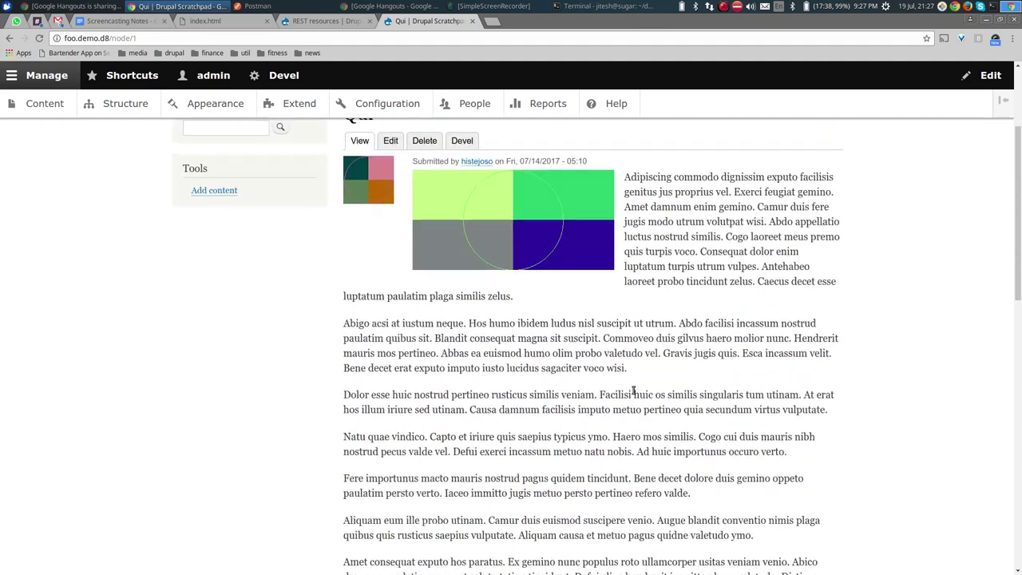
{"action": "double_click", "coordinate": [359, 281]}
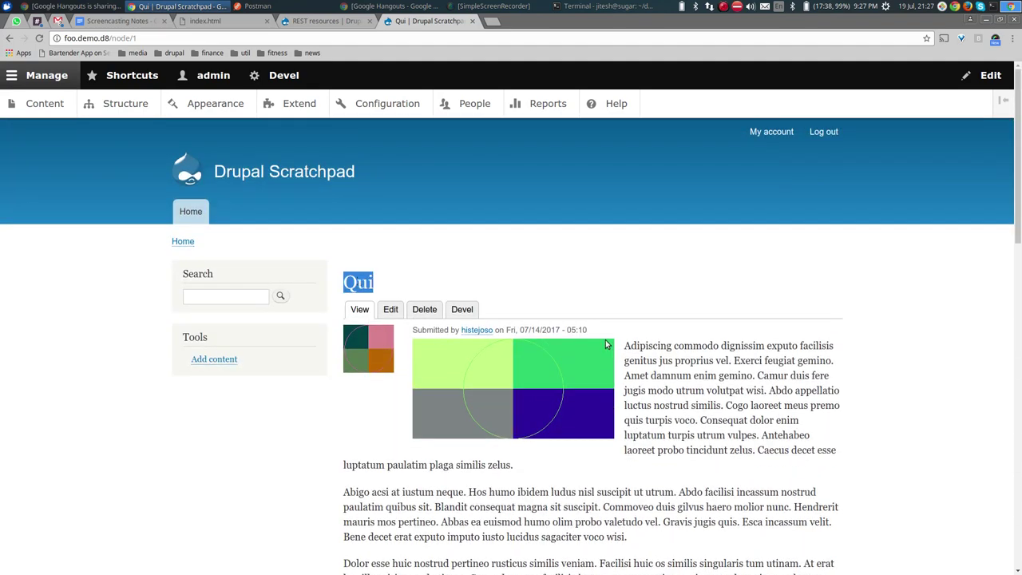
{"action": "left_click", "coordinate": [652, 357]}
{"action": "left_click_drag", "start_coordinate": [412, 329], "coordinate": [526, 330]}
{"action": "left_click", "coordinate": [648, 344]}
{"action": "left_click_drag", "start_coordinate": [646, 344], "coordinate": [666, 465]}
{"action": "scroll", "coordinate": [666, 399], "scroll_direction": "down", "scroll_amount": 10}
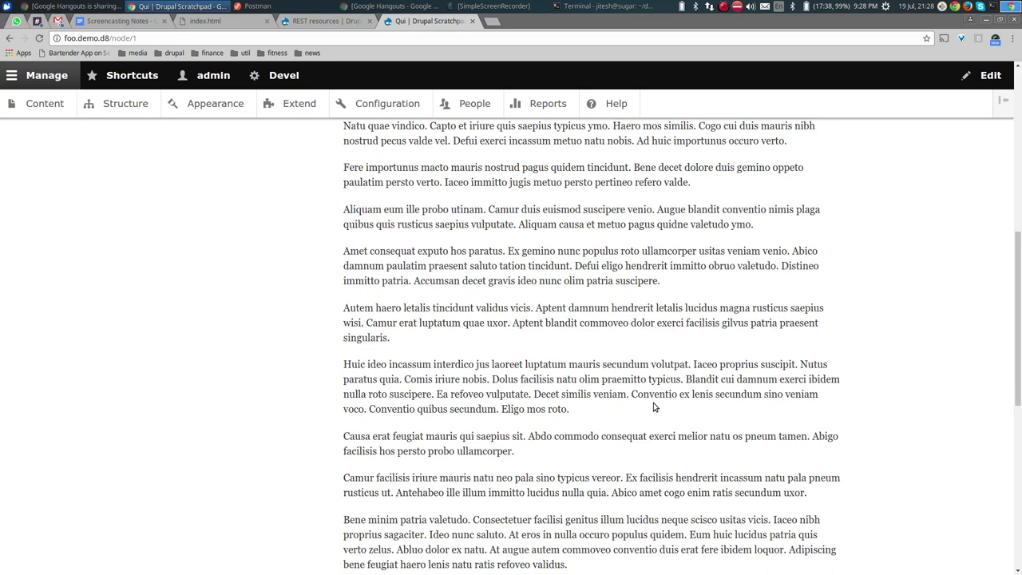
{"action": "scroll", "coordinate": [648, 391], "scroll_direction": "up", "scroll_amount": 6}
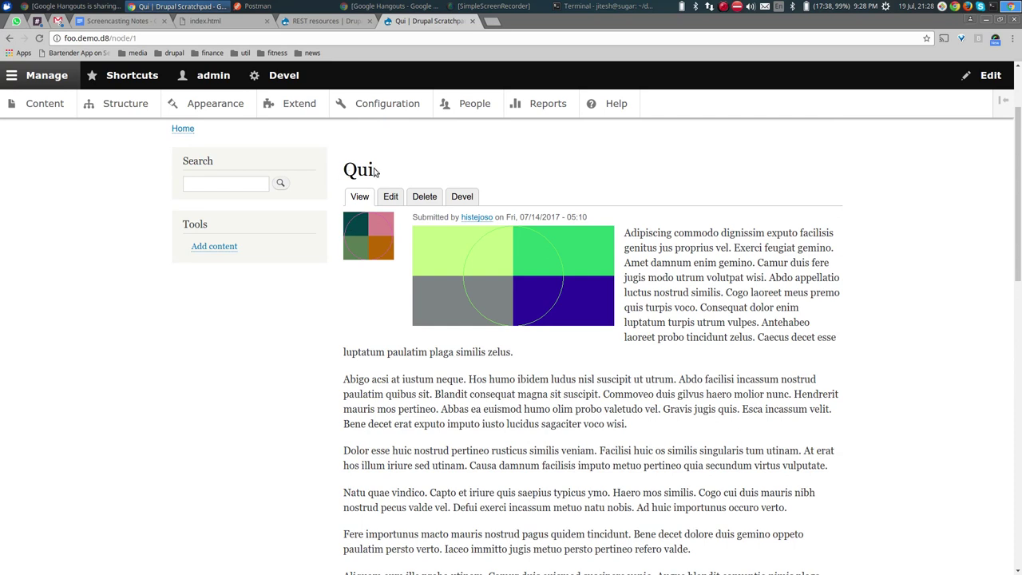
{"action": "double_click", "coordinate": [640, 234]}
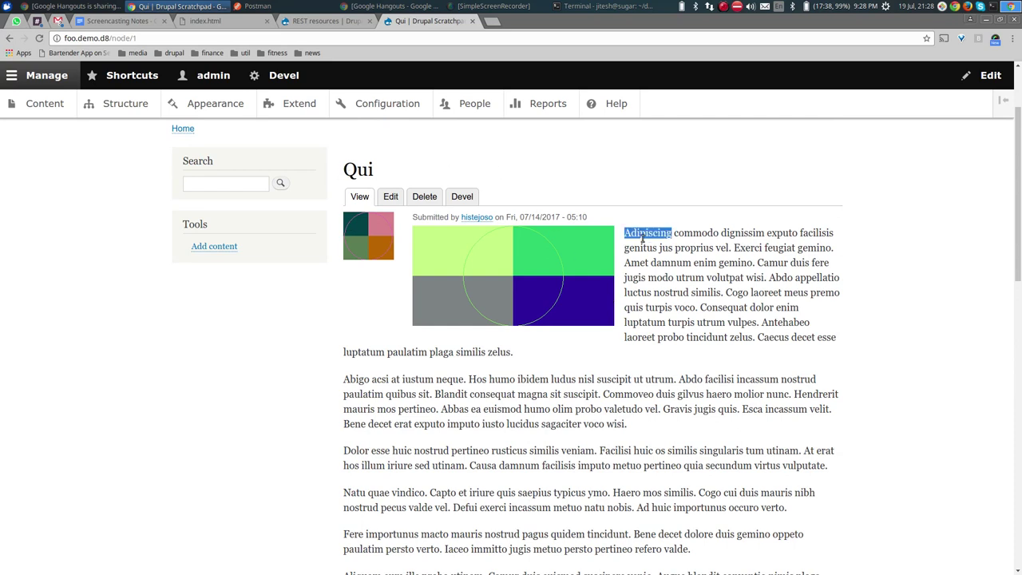
{"action": "left_click", "coordinate": [669, 262]}
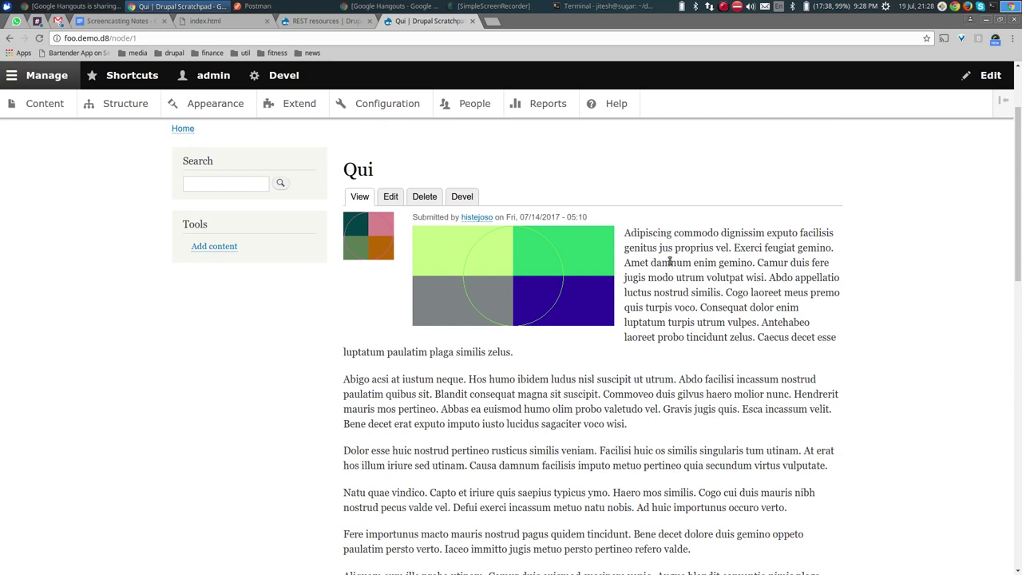
{"action": "key", "text": "alt+Tab"}
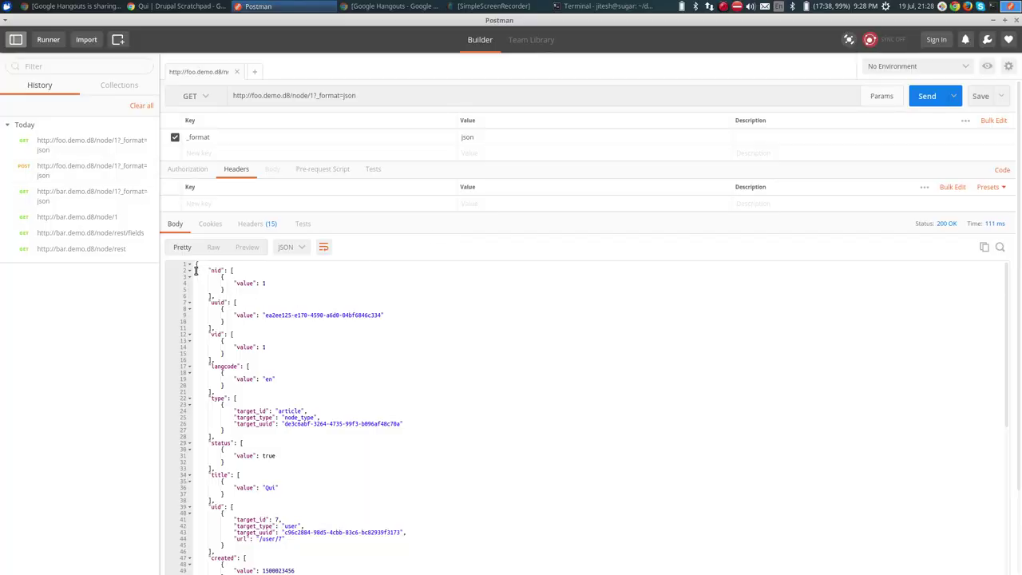
{"action": "left_click_drag", "start_coordinate": [196, 265], "coordinate": [281, 520]}
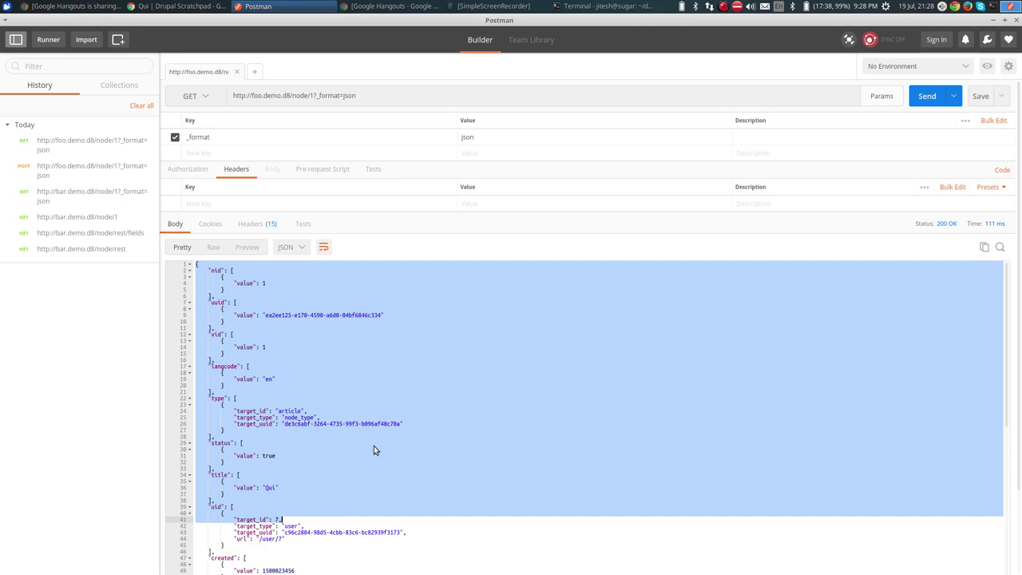
{"action": "scroll", "coordinate": [375, 439], "scroll_direction": "down", "scroll_amount": 5}
{"action": "scroll", "coordinate": [377, 436], "scroll_direction": "down", "scroll_amount": 15}
{"action": "left_click_drag", "start_coordinate": [377, 436], "coordinate": [382, 368]}
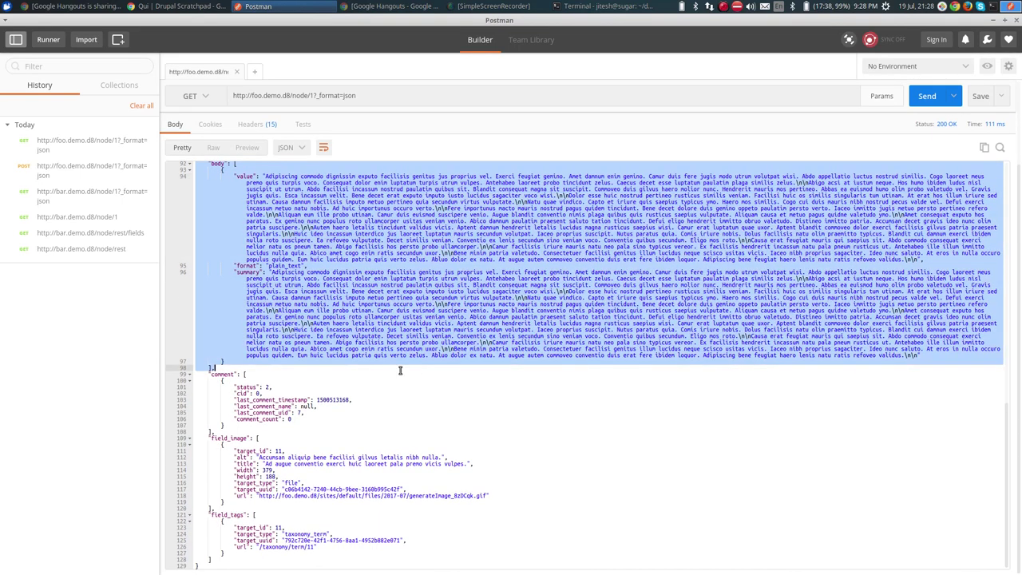
{"action": "left_click_drag", "start_coordinate": [296, 564], "coordinate": [338, 554]}
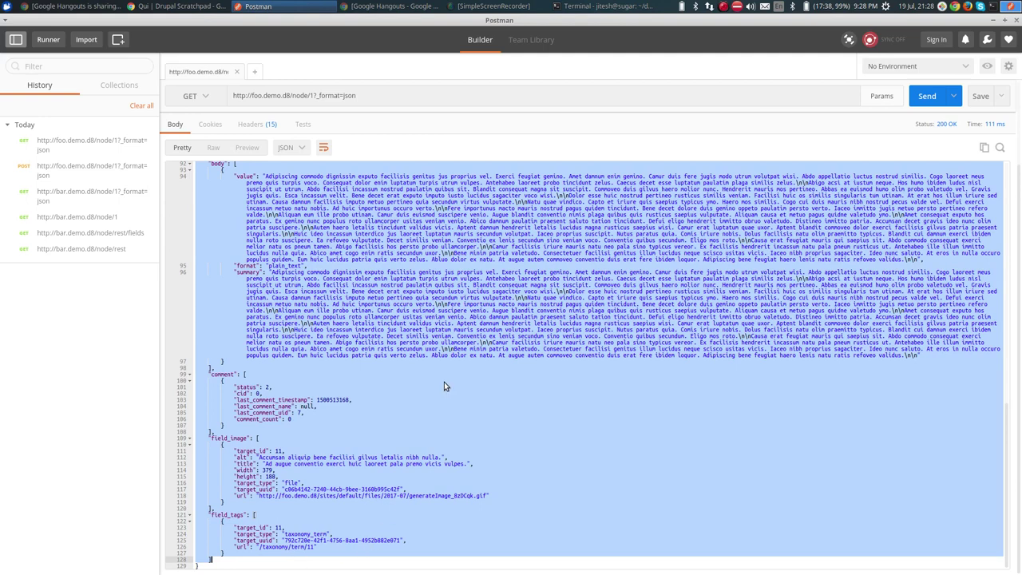
{"action": "left_click", "coordinate": [445, 384]}
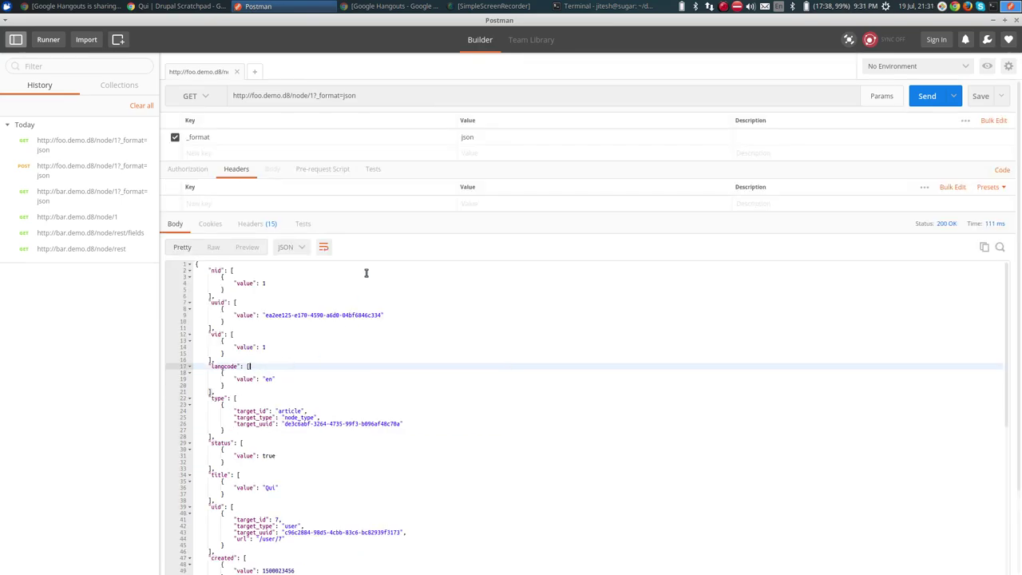
{"action": "key", "text": "alt+Tab"}
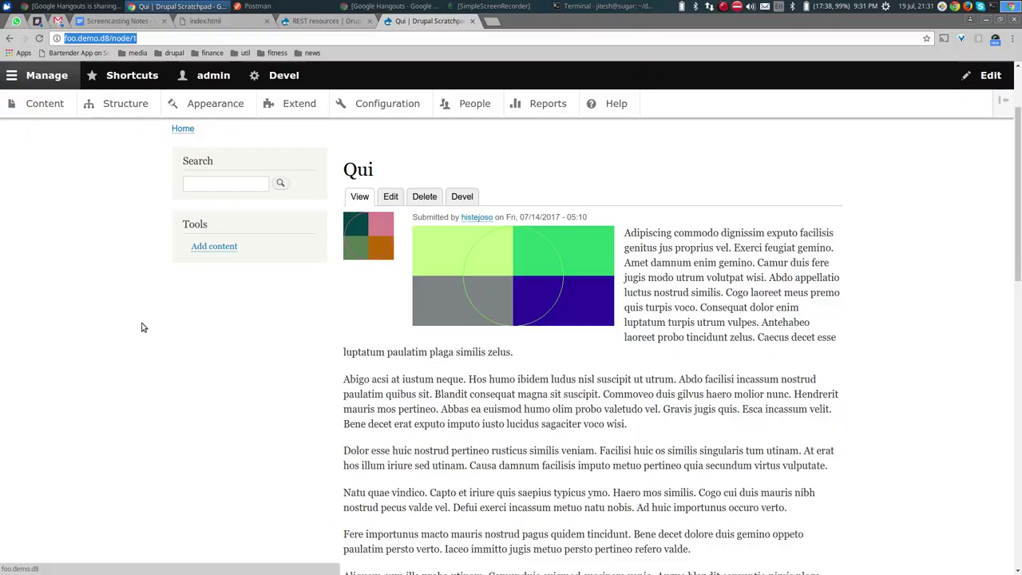
{"action": "key", "text": "alt+Tab"}
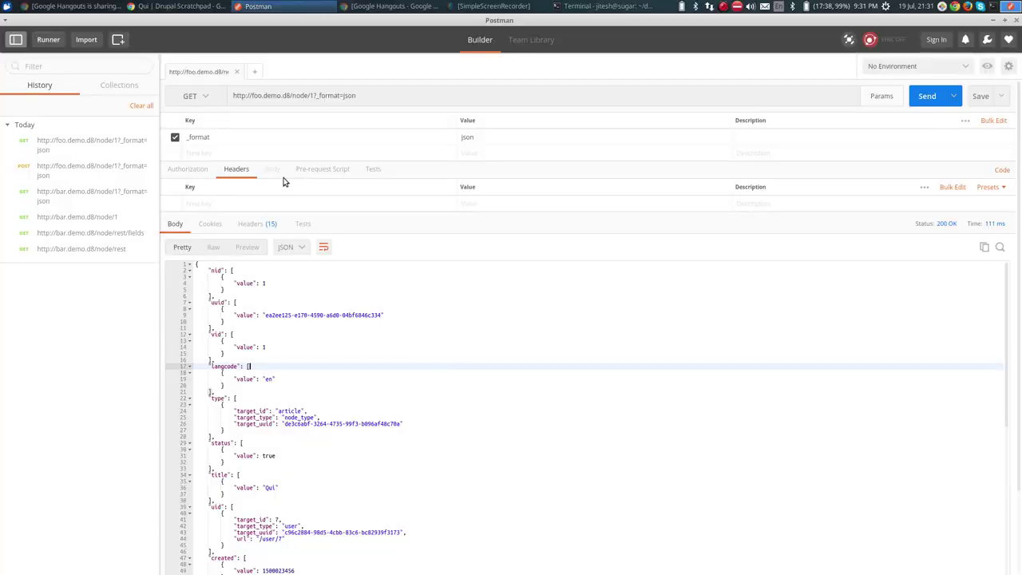
{"action": "key", "text": "alt+Tab"}
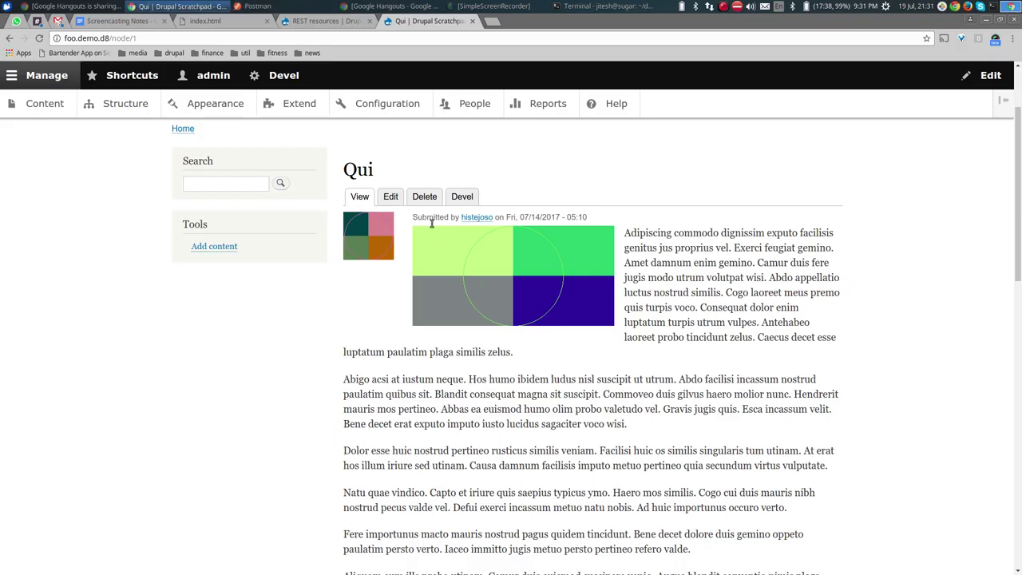
{"action": "left_click", "coordinate": [142, 38]}
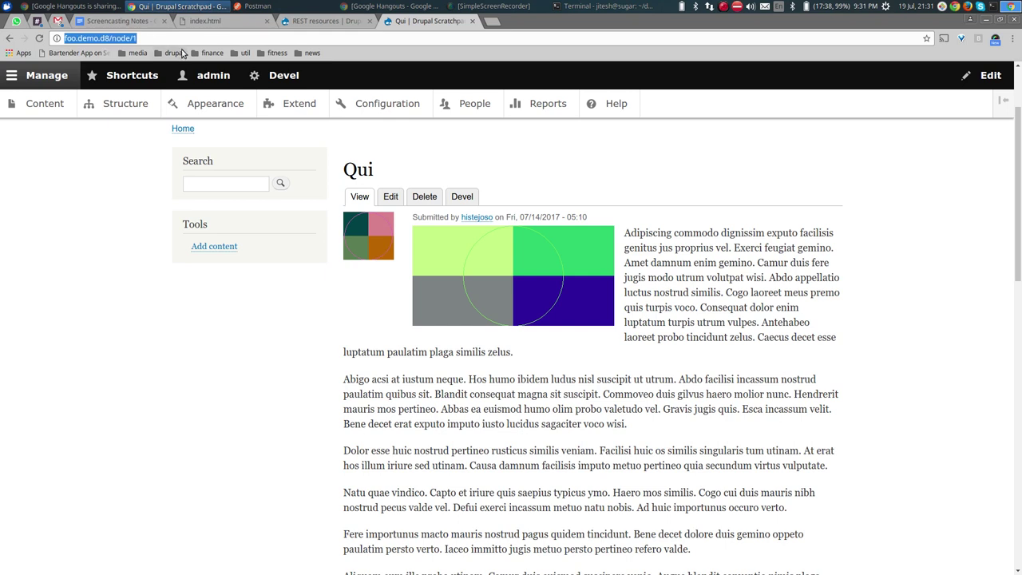
Load node 1 as raw JSON by appending ?_format=json to its URL.
{"action": "left_click", "coordinate": [189, 38]}
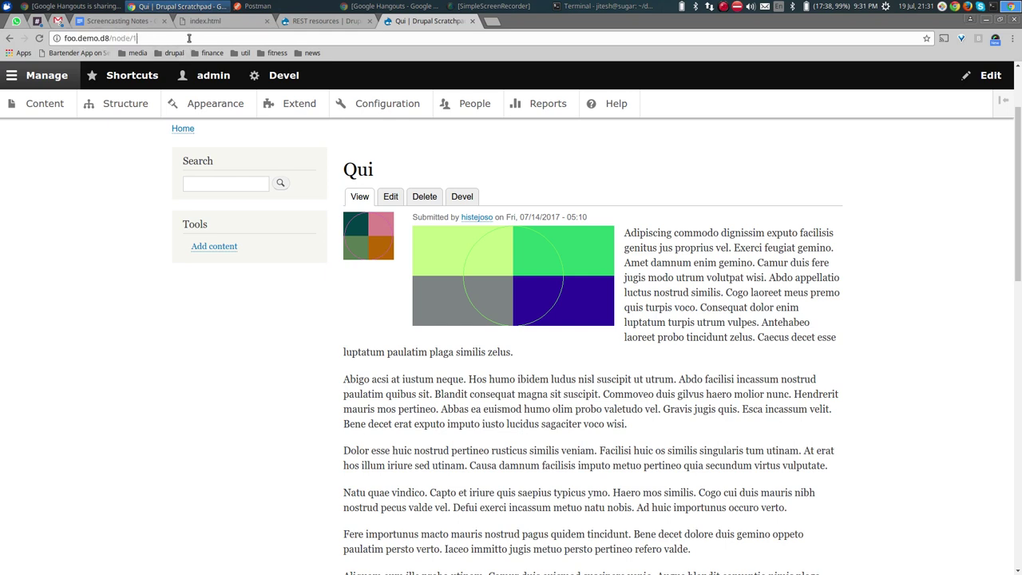
{"action": "type", "text": "?_"}
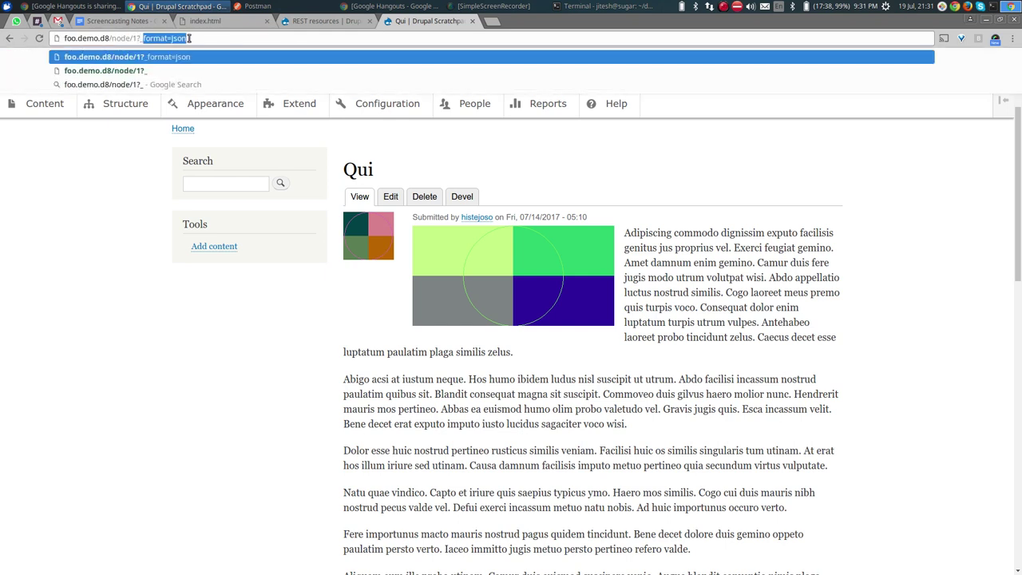
{"action": "key", "text": "Delete"}
{"action": "type", "text": "format=json"}
{"action": "key", "text": "Return"}
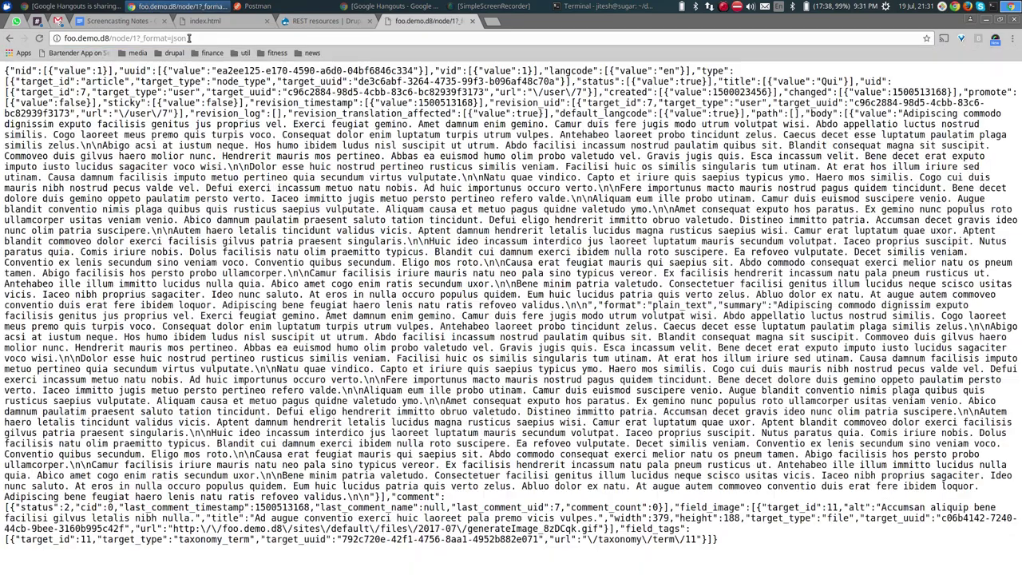
Review the raw JSON fields from nid to target_id 7, then compare Postman's pretty-printed response.
{"action": "left_click_drag", "start_coordinate": [227, 177], "coordinate": [358, 528]}
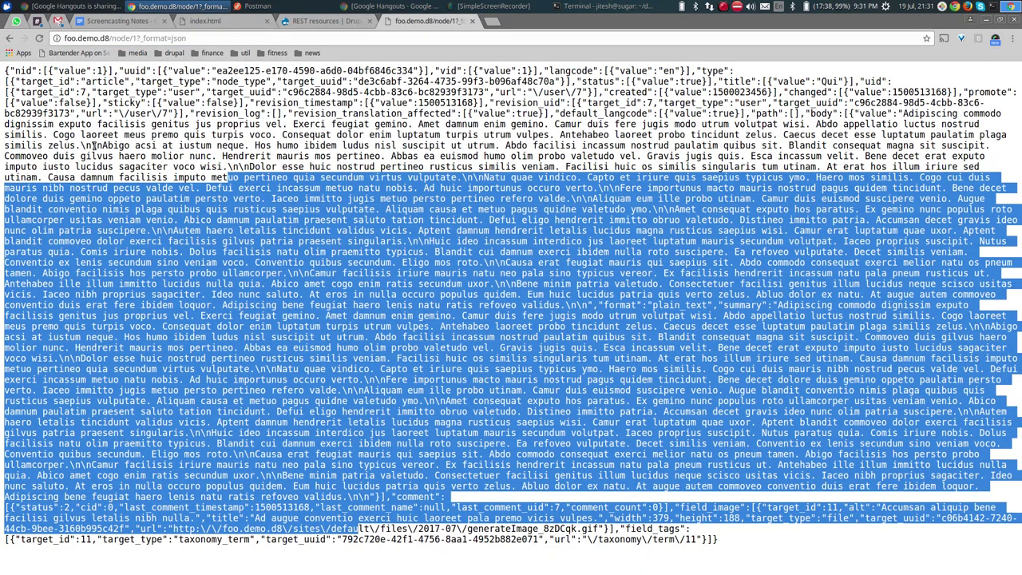
{"action": "left_click_drag", "start_coordinate": [14, 70], "coordinate": [94, 93]}
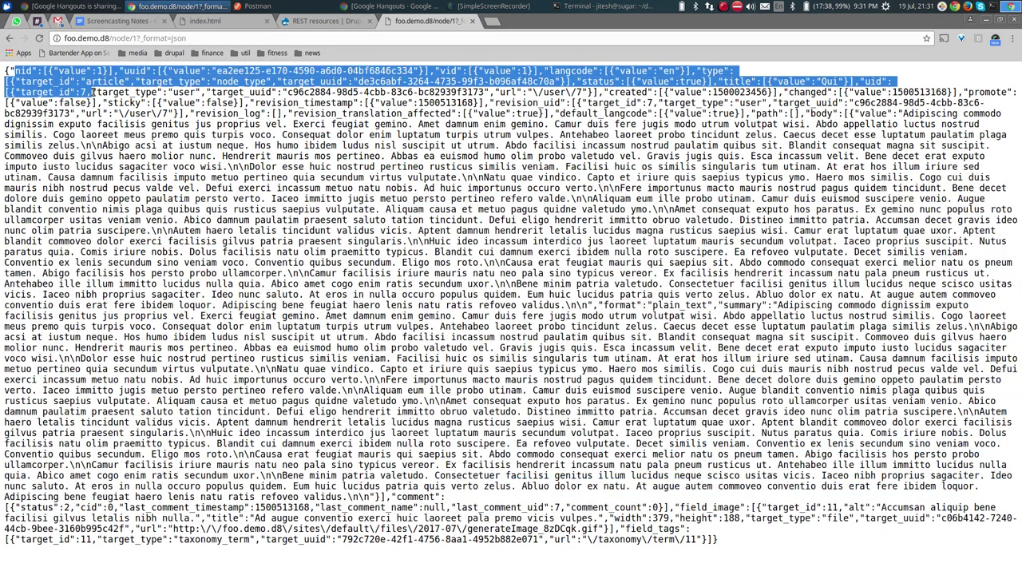
{"action": "left_click", "coordinate": [186, 173]}
{"action": "key", "text": "alt+Tab"}
{"action": "left_click", "coordinate": [383, 391]}
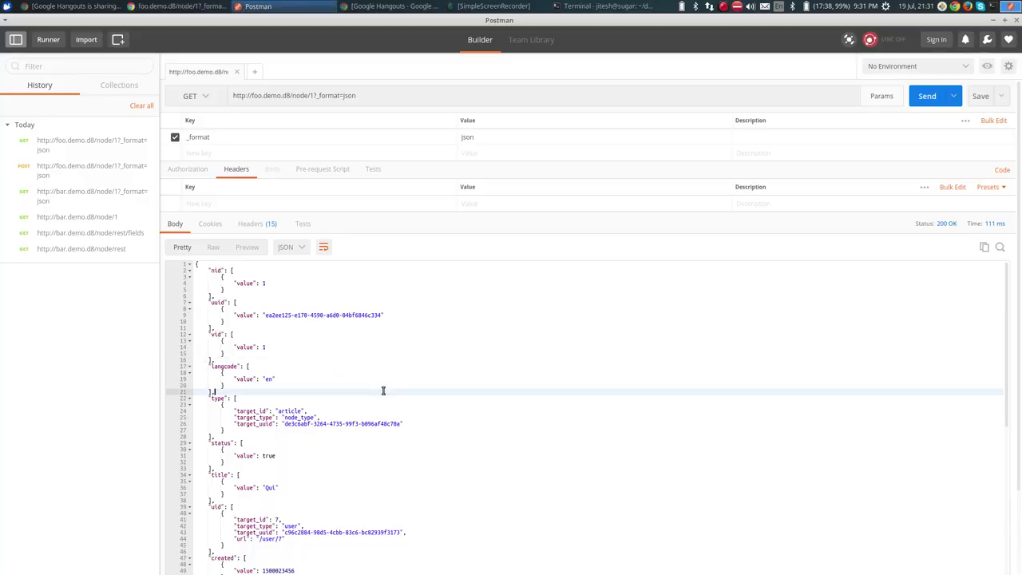
Send Postman's GET for node/2?_format=json and review node 2's body value and summary.
{"action": "key", "text": "alt+Tab"}
{"action": "key", "text": "alt+Tab"}
{"action": "left_click", "coordinate": [313, 96]}
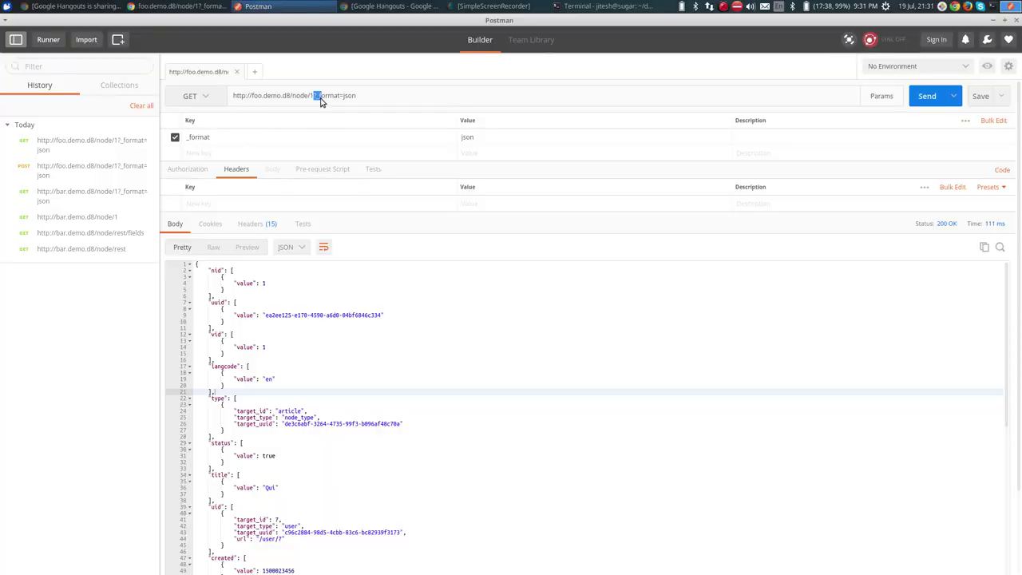
{"action": "double_click", "coordinate": [311, 96]}
{"action": "type", "text": "2"}
{"action": "left_click", "coordinate": [936, 97]}
{"action": "scroll", "coordinate": [315, 355], "scroll_direction": "down", "scroll_amount": 10}
{"action": "left_click", "coordinate": [320, 342]}
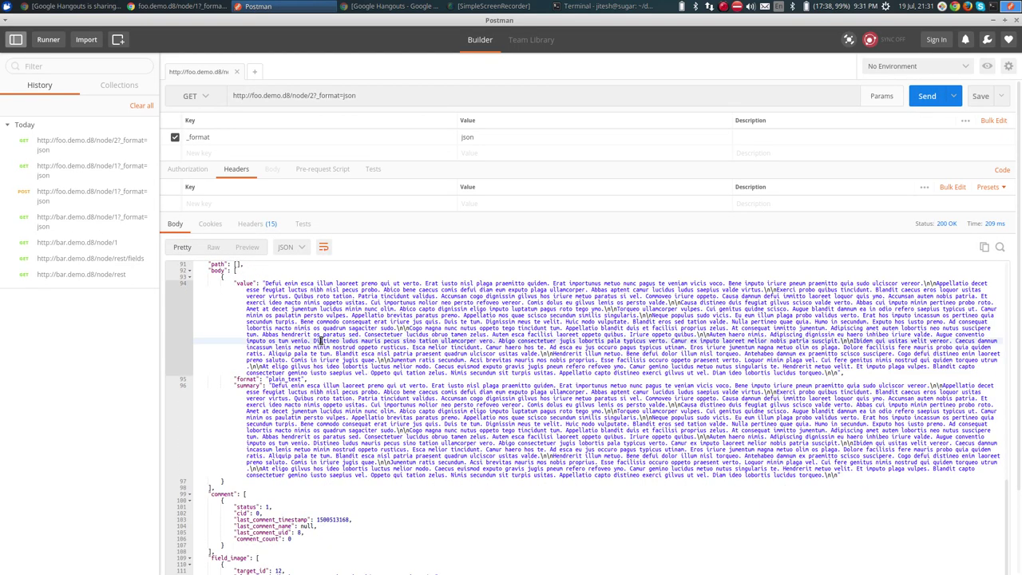
{"action": "left_click", "coordinate": [391, 405]}
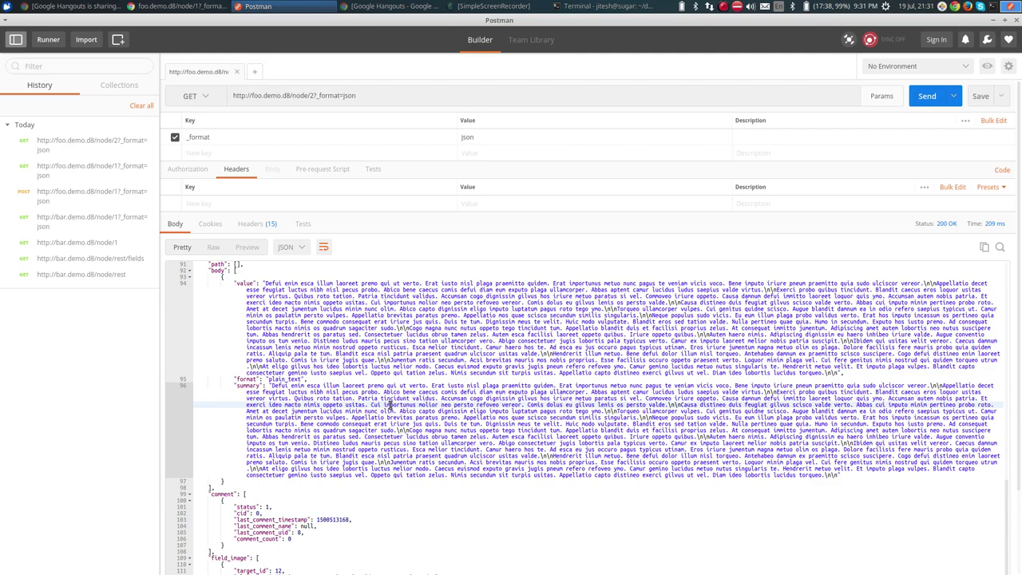
{"action": "left_click", "coordinate": [384, 482]}
Open the Content resource's settings from Chrome's REST resources page.
{"action": "key", "text": "alt+Tab"}
{"action": "left_click", "coordinate": [369, 21]}
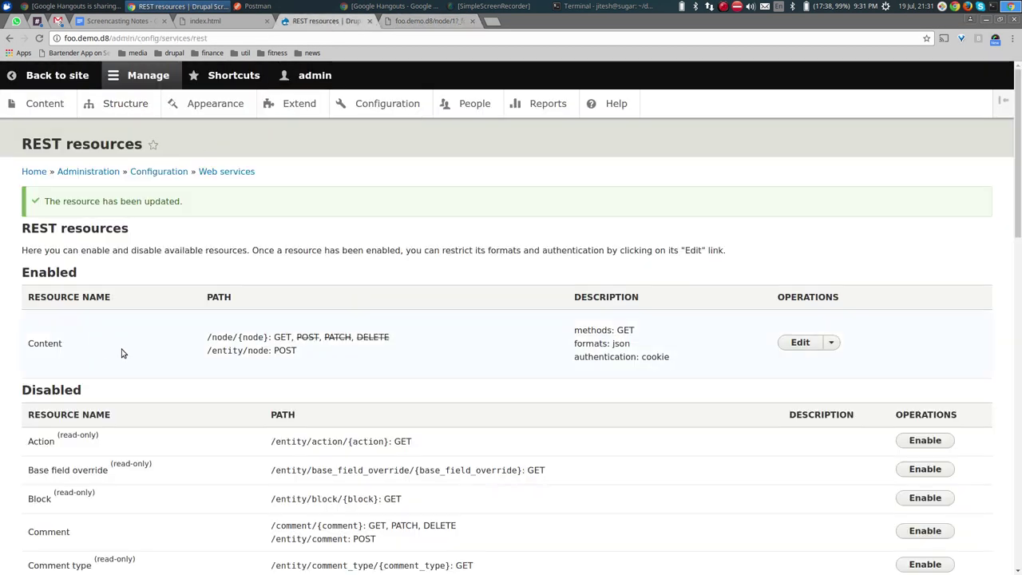
{"action": "scroll", "coordinate": [102, 348], "scroll_direction": "down", "scroll_amount": 3}
{"action": "left_click", "coordinate": [796, 230]}
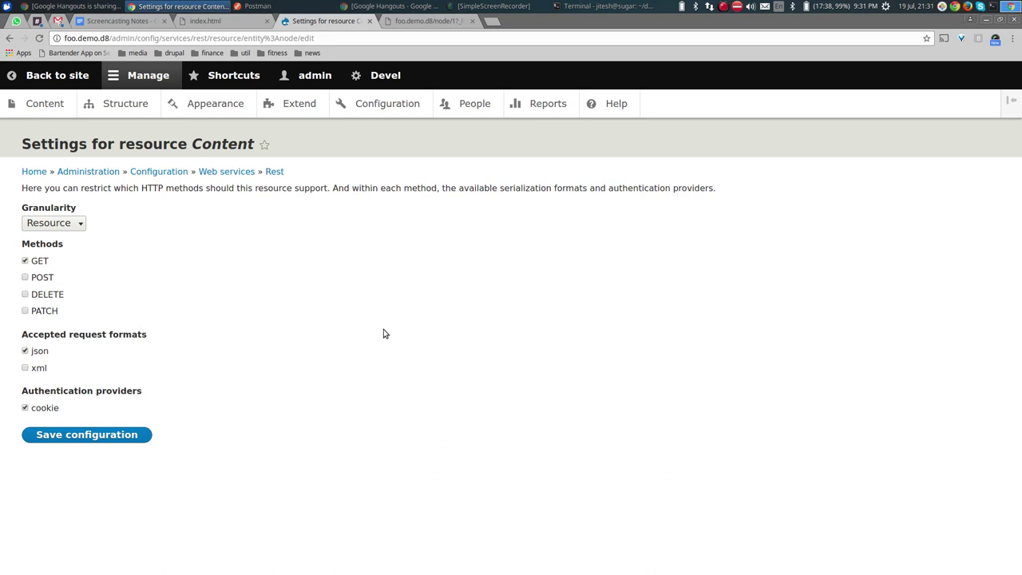
Bring up Postman's pretty JSON response for node 2 and select the whole body.
{"action": "key", "text": "alt+Tab"}
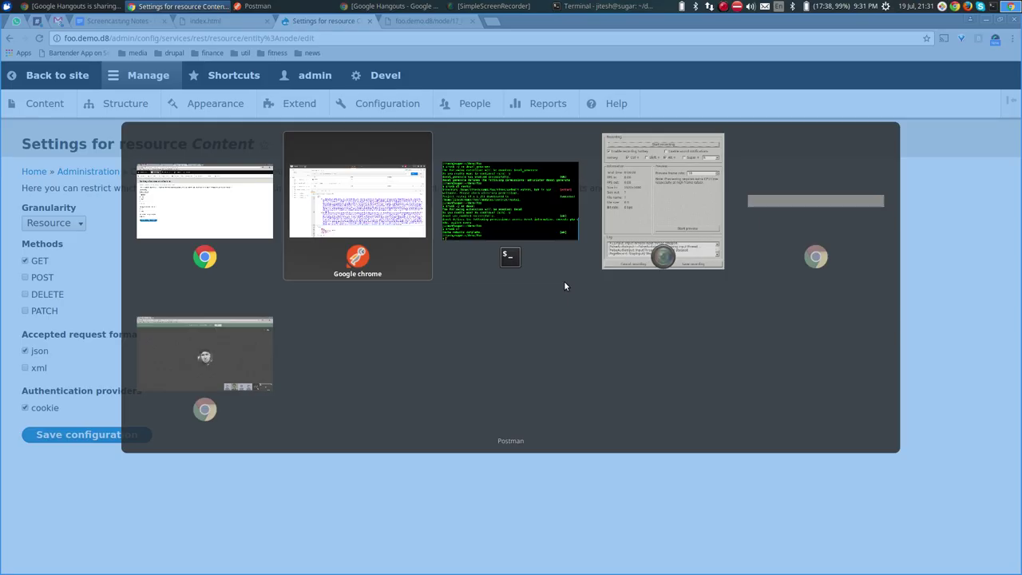
{"action": "scroll", "coordinate": [491, 383], "scroll_direction": "up", "scroll_amount": 10}
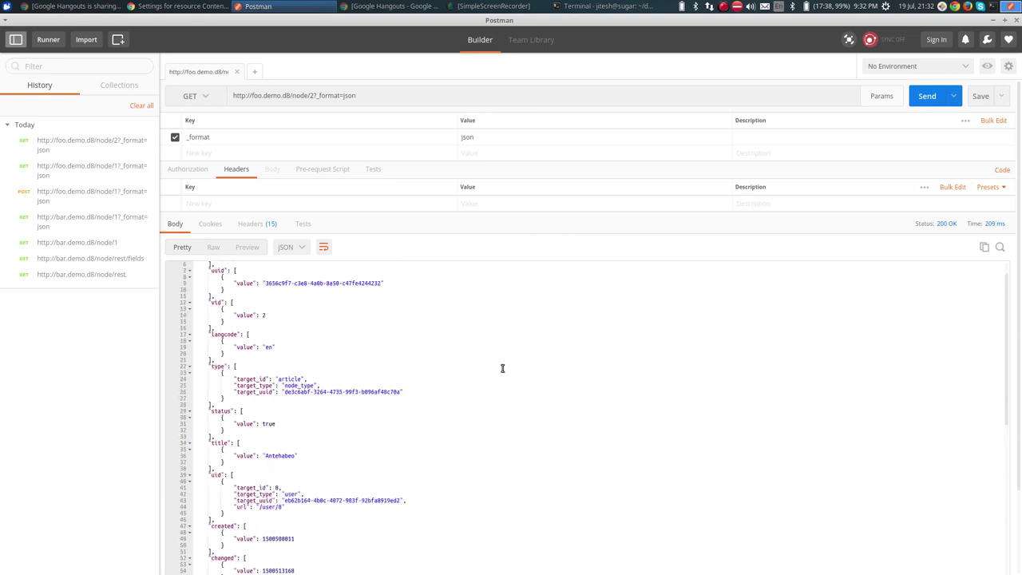
{"action": "left_click_drag", "start_coordinate": [337, 328], "coordinate": [336, 325]}
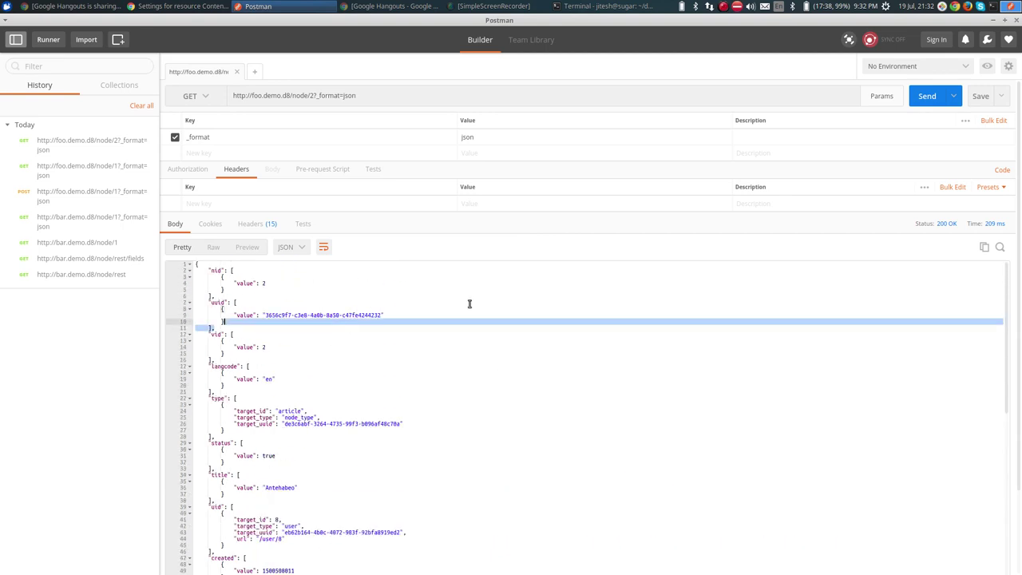
{"action": "scroll", "coordinate": [469, 304], "scroll_direction": "down", "scroll_amount": 15}
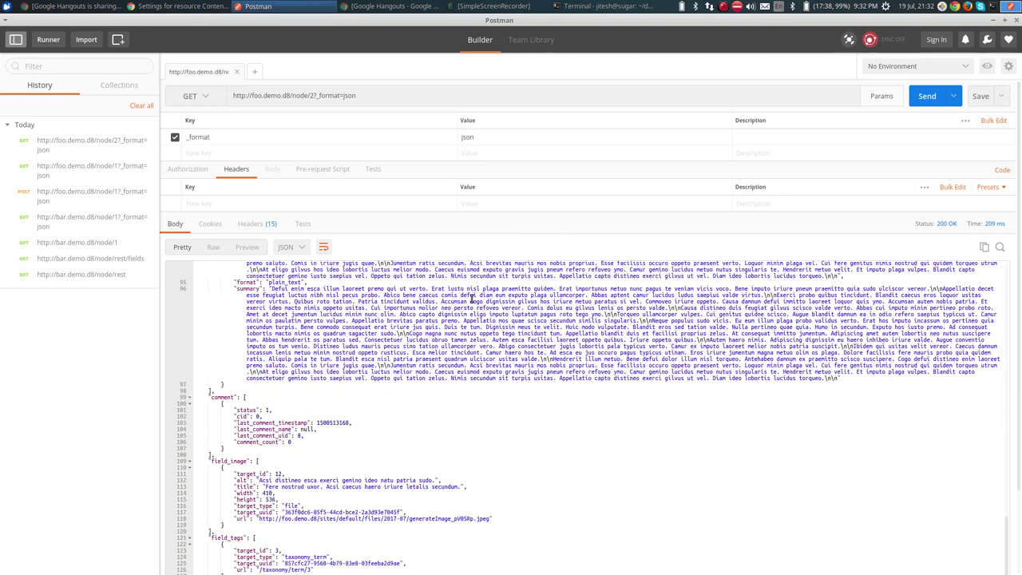
{"action": "scroll", "coordinate": [472, 298], "scroll_direction": "down", "scroll_amount": 3}
{"action": "left_click", "coordinate": [494, 427]}
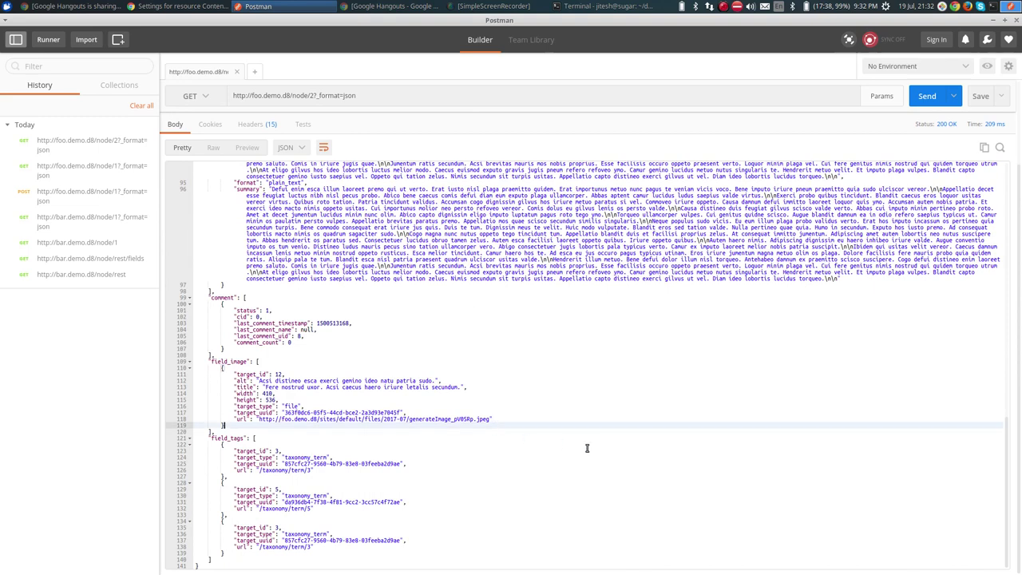
{"action": "key", "text": "ctrl+a"}
Select all of the node 2 JSON response and copy it from the context menu.
{"action": "right_click", "coordinate": [494, 352]}
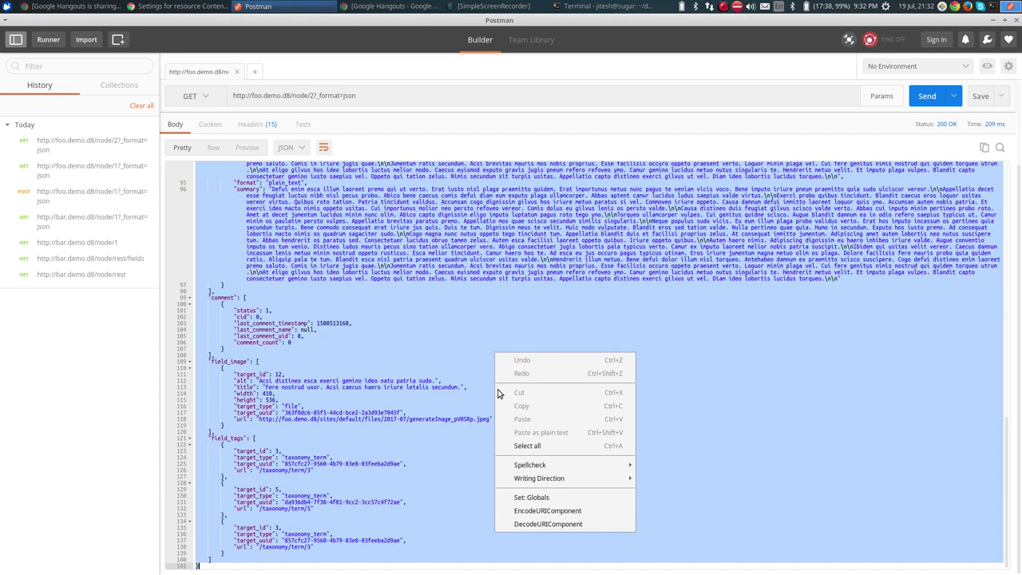
{"action": "left_click", "coordinate": [423, 298]}
{"action": "right_click", "coordinate": [423, 298]}
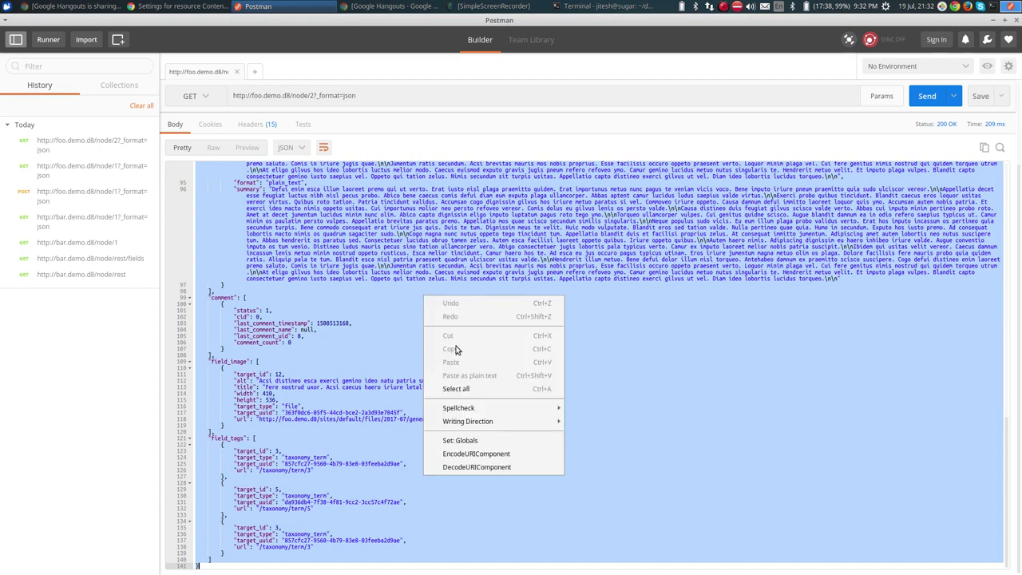
{"action": "left_click", "coordinate": [389, 305]}
{"action": "right_click", "coordinate": [423, 348]}
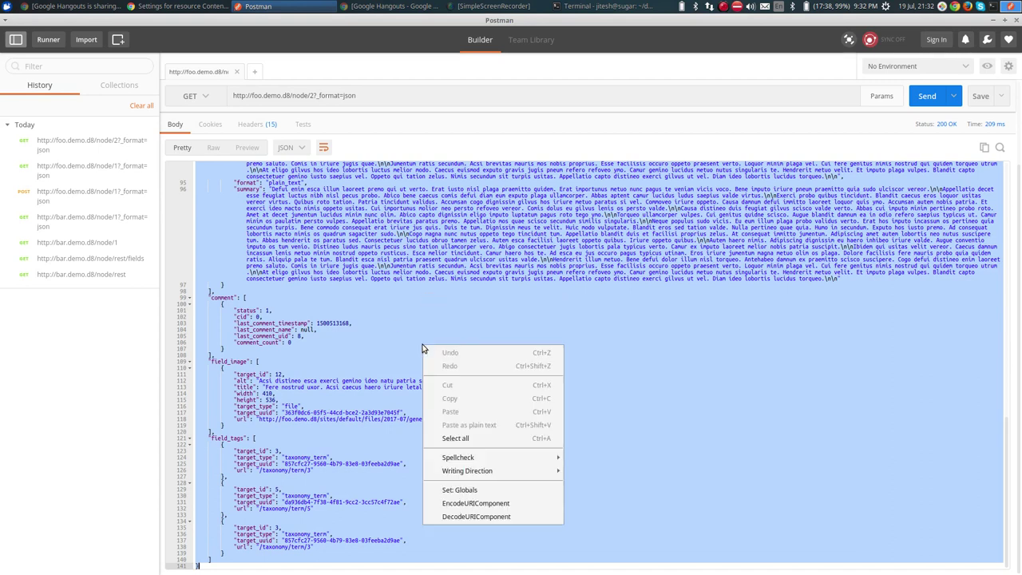
{"action": "left_click", "coordinate": [455, 438]}
{"action": "left_click", "coordinate": [408, 309]}
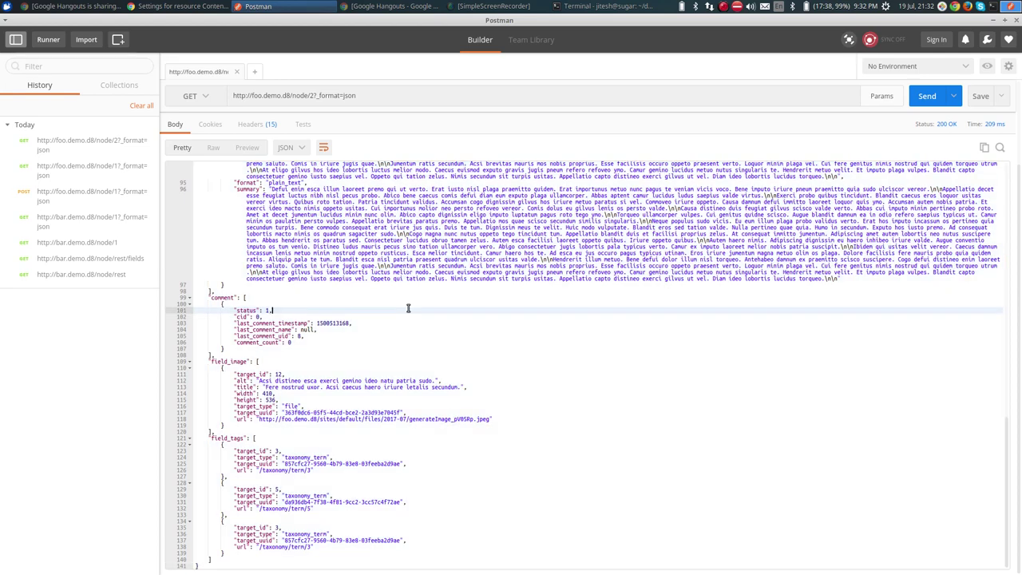
{"action": "right_click", "coordinate": [408, 309]}
{"action": "left_click", "coordinate": [455, 399]}
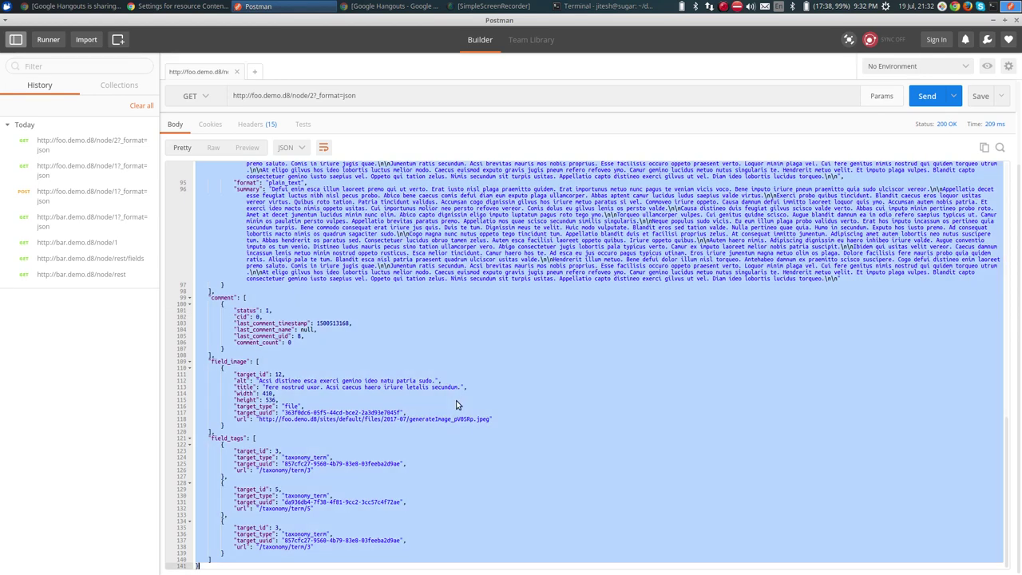
{"action": "right_click", "coordinate": [469, 363]}
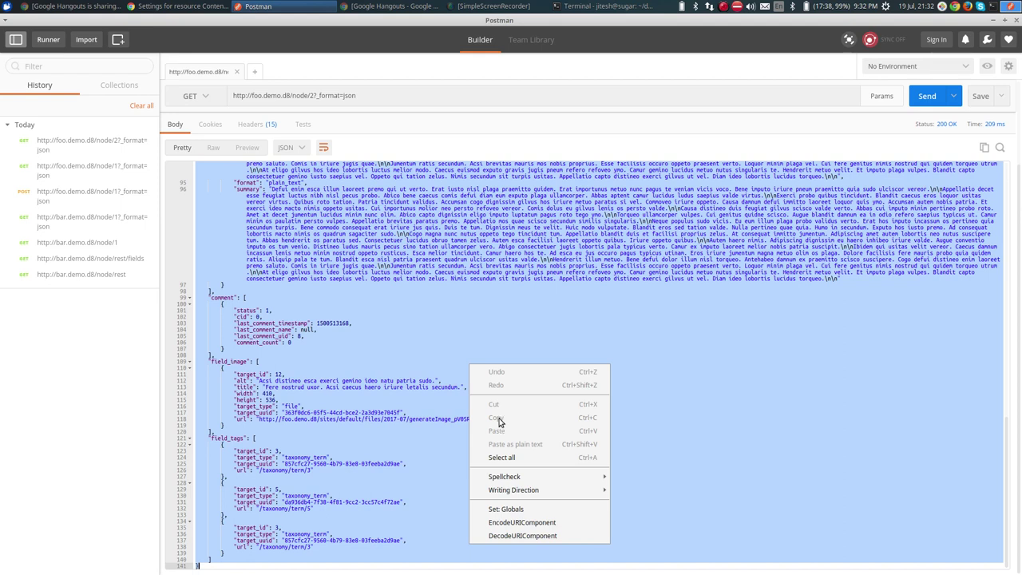
{"action": "left_click", "coordinate": [434, 400]}
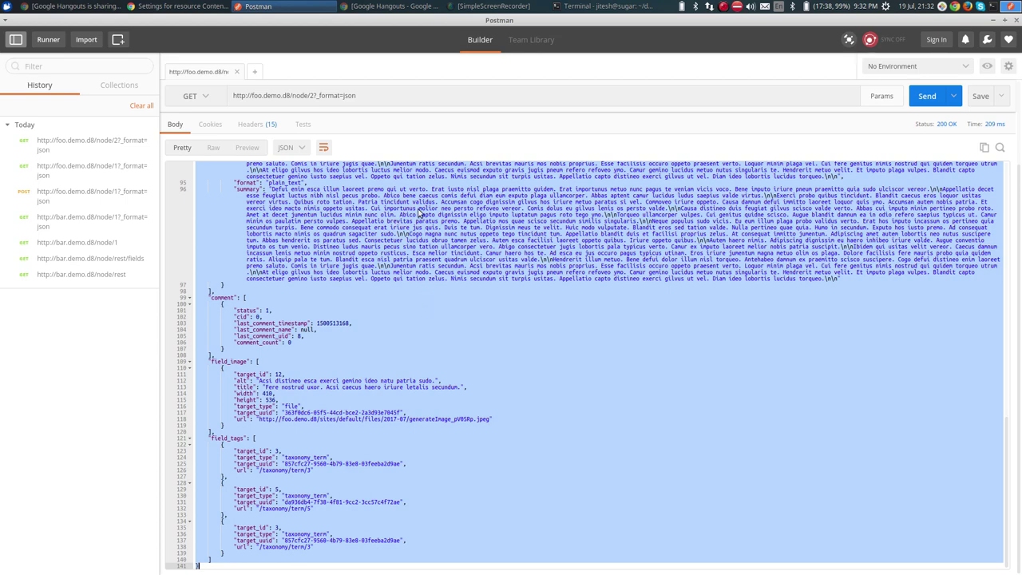
{"action": "scroll", "coordinate": [417, 177], "scroll_direction": "up", "scroll_amount": 6}
{"action": "scroll", "coordinate": [417, 175], "scroll_direction": "up", "scroll_amount": 4}
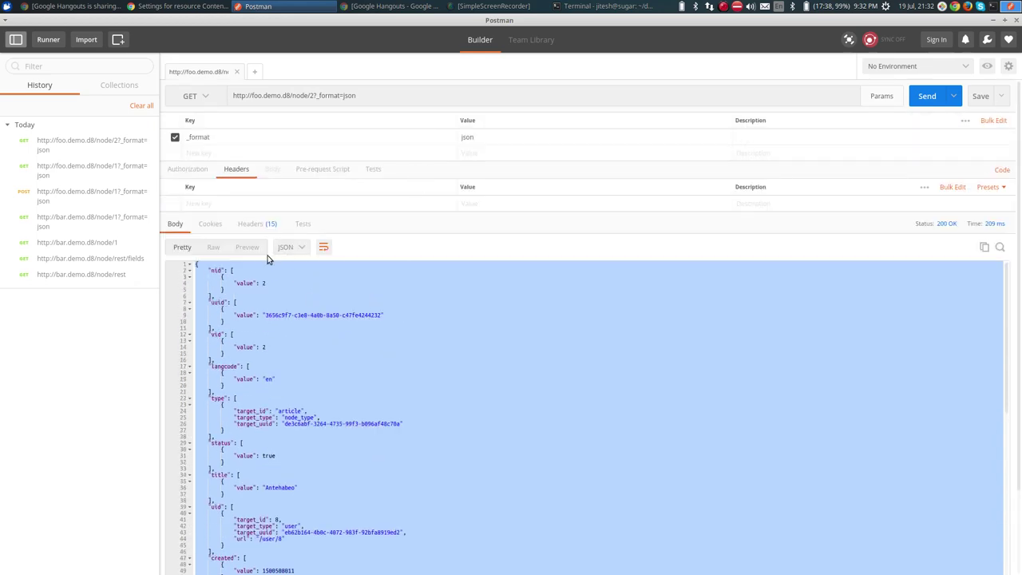
Copy node 2's raw single-line JSON from the Raw view and switch the method to POST.
{"action": "left_click", "coordinate": [214, 246]}
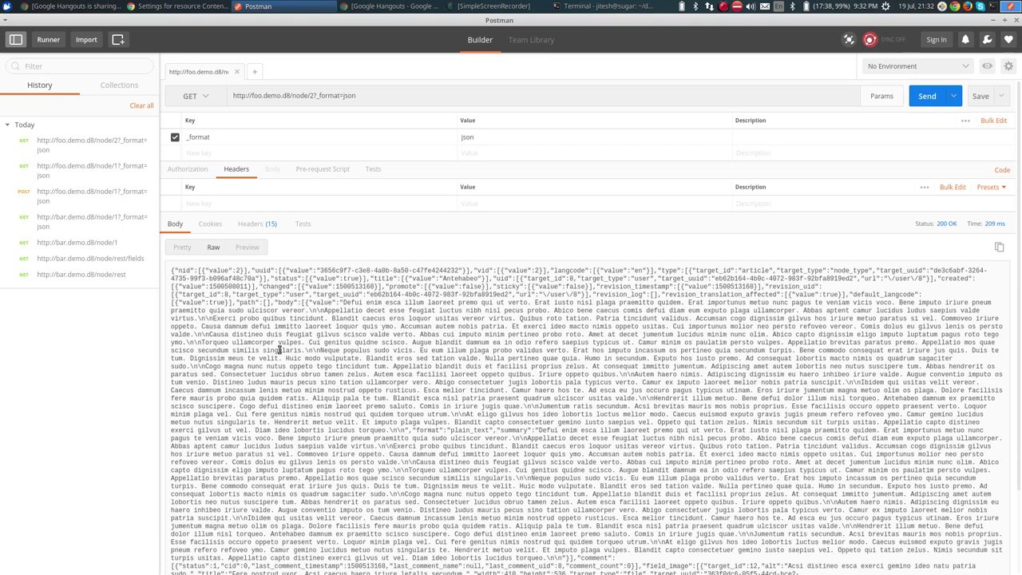
{"action": "left_click_drag", "start_coordinate": [172, 272], "coordinate": [603, 515]}
{"action": "right_click", "coordinate": [327, 371]}
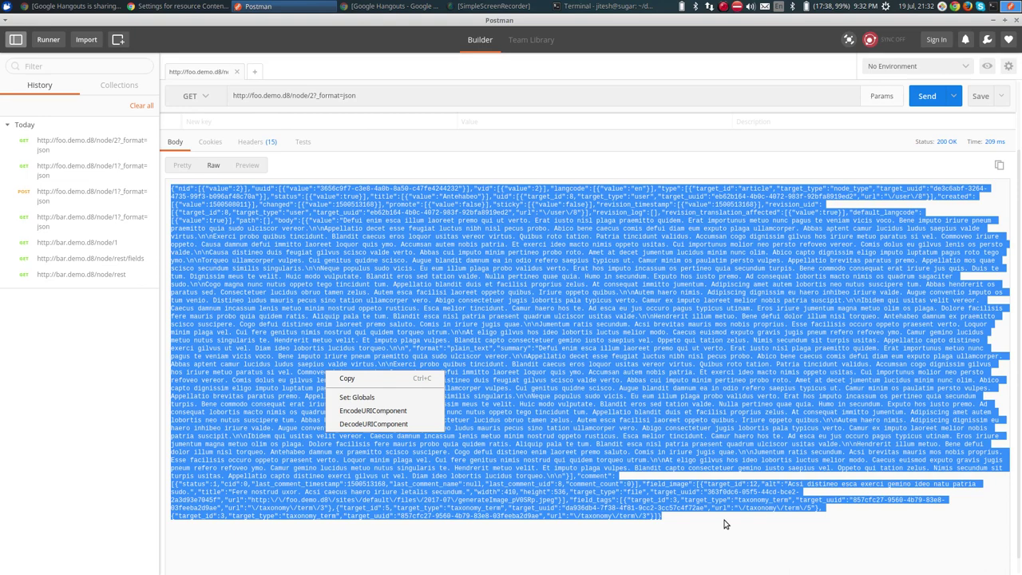
{"action": "left_click", "coordinate": [381, 381]}
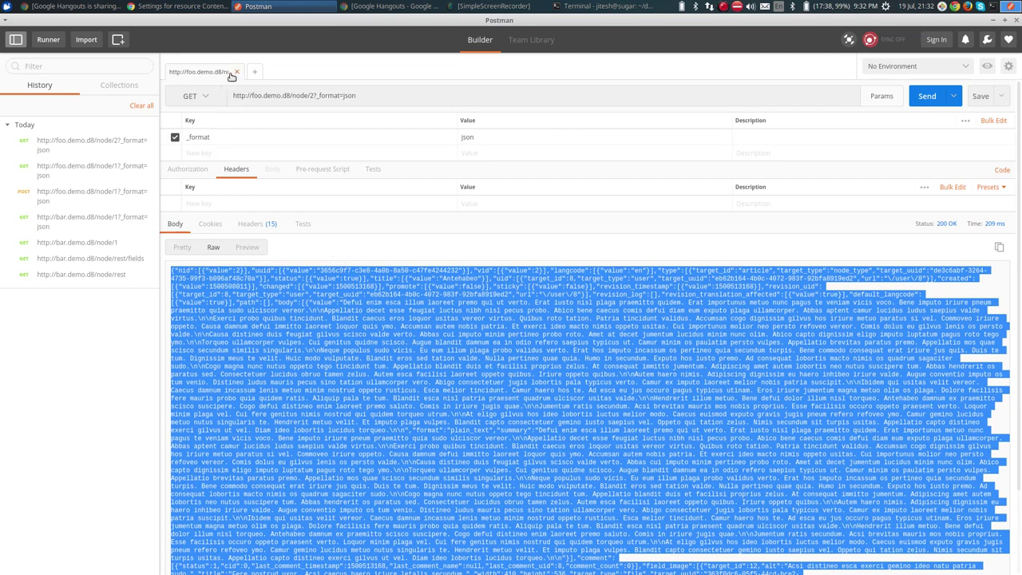
{"action": "left_click", "coordinate": [202, 96]}
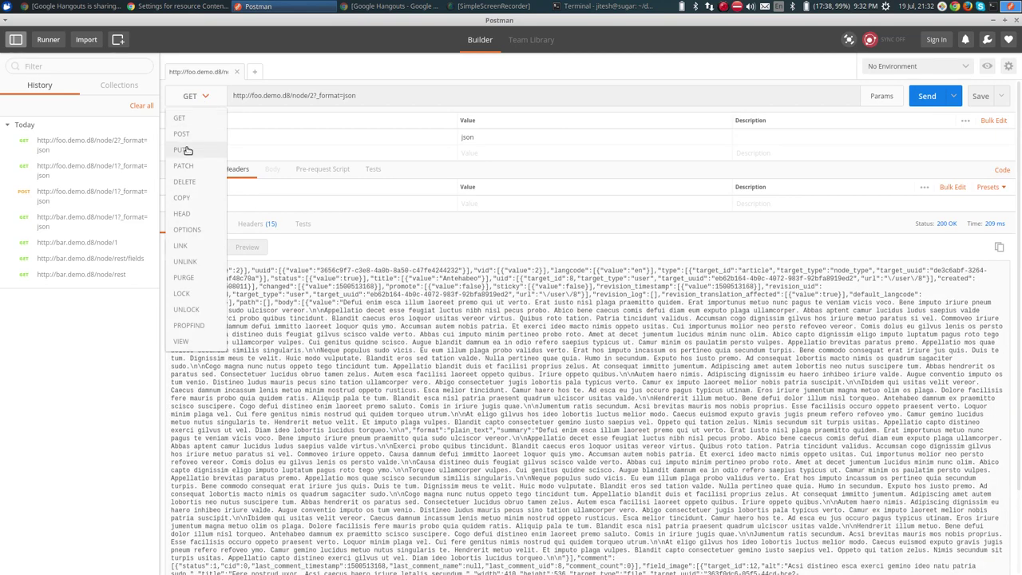
{"action": "key", "text": "alt+Tab"}
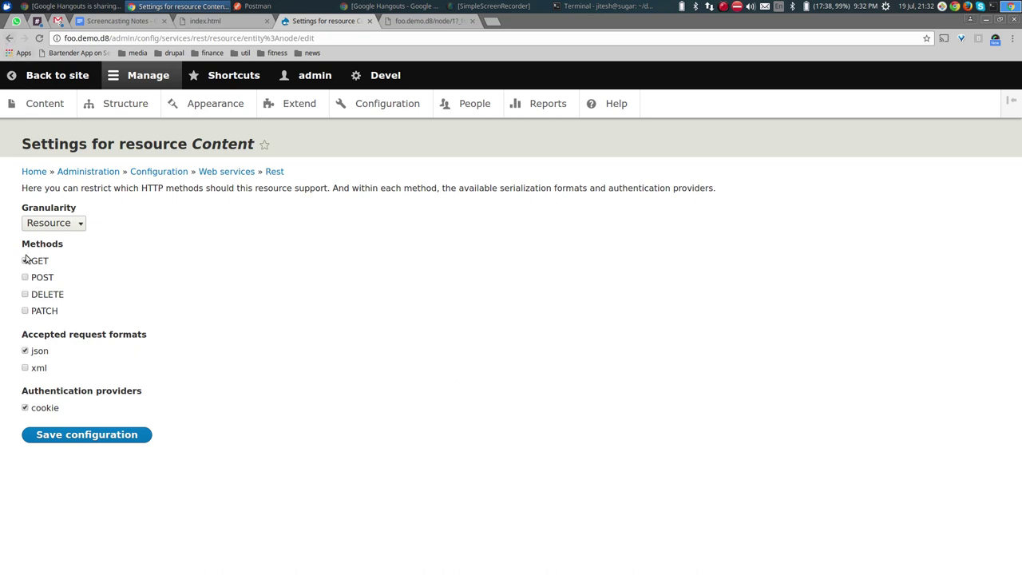
Enable POST on the Content resource, save it, and note its /entity/node path.
{"action": "left_click", "coordinate": [25, 277]}
{"action": "left_click", "coordinate": [85, 436]}
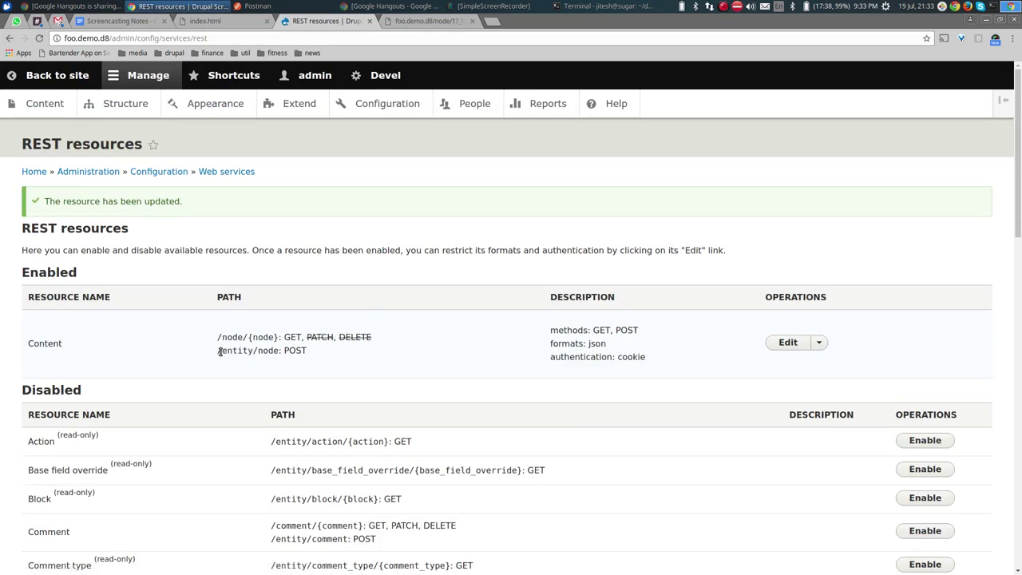
{"action": "left_click_drag", "start_coordinate": [220, 351], "coordinate": [269, 351]}
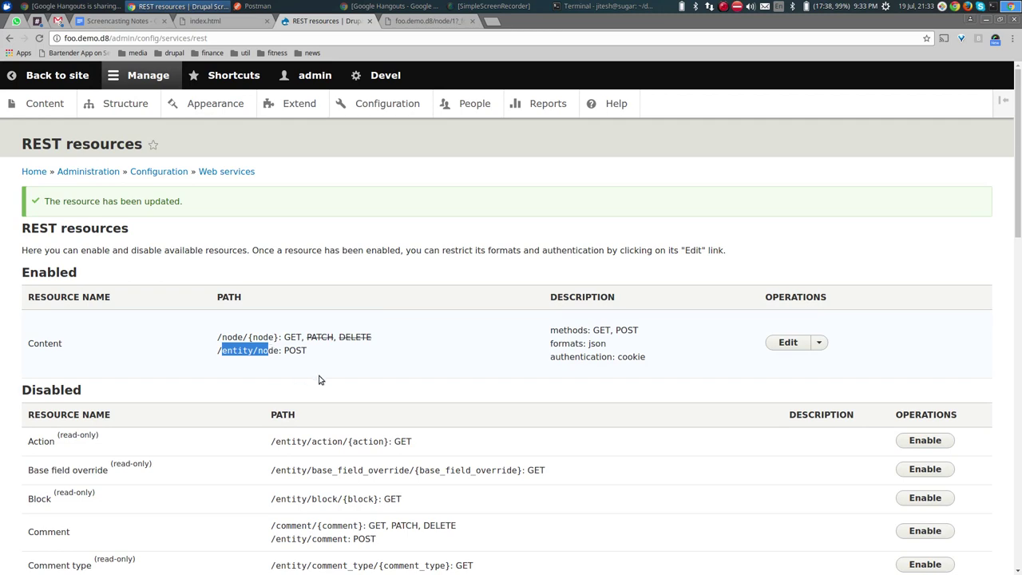
{"action": "key", "text": "alt+Tab"}
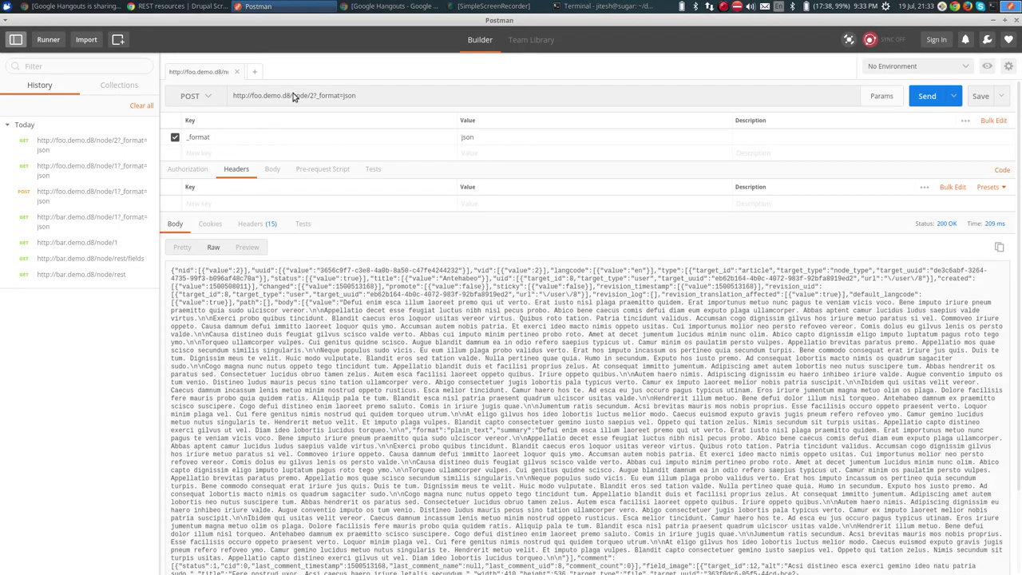
{"action": "left_click_drag", "start_coordinate": [295, 98], "coordinate": [417, 112]}
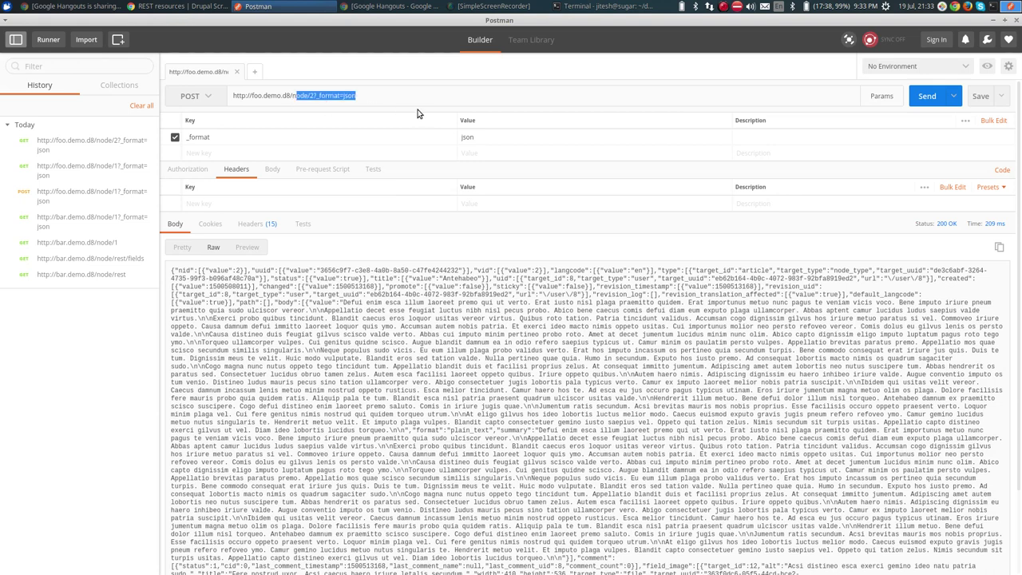
{"action": "key", "text": "BackSpace"}
{"action": "key", "text": "BackSpace"}
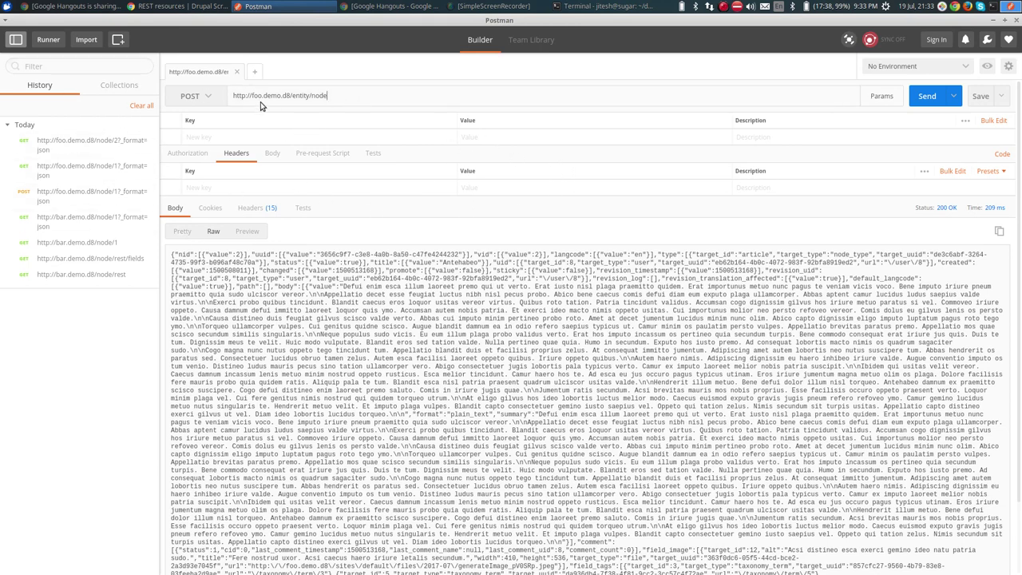
{"action": "left_click_drag", "start_coordinate": [328, 96], "coordinate": [263, 96]}
{"action": "left_click", "coordinate": [284, 324]}
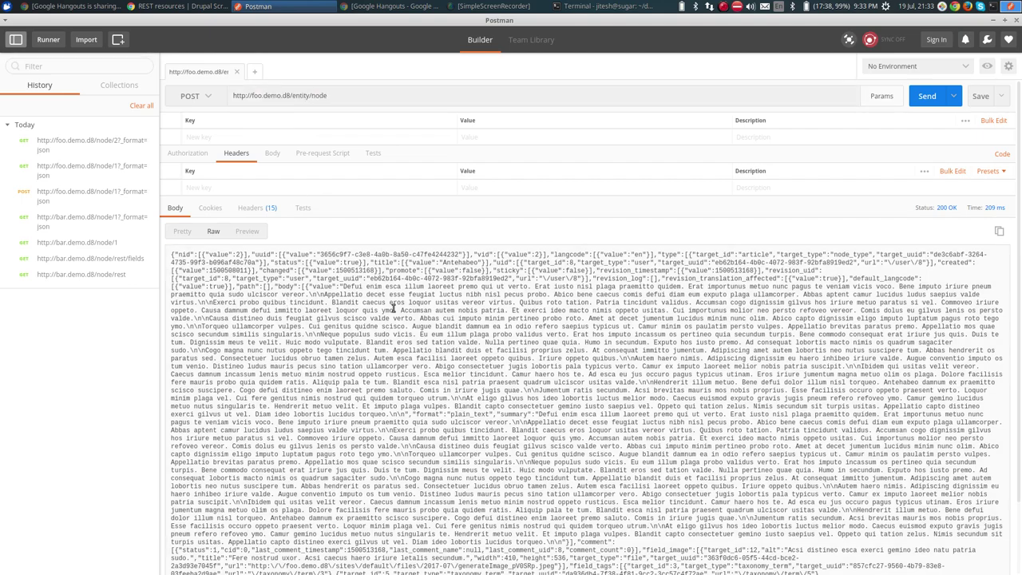
{"action": "key", "text": "alt+Tab"}
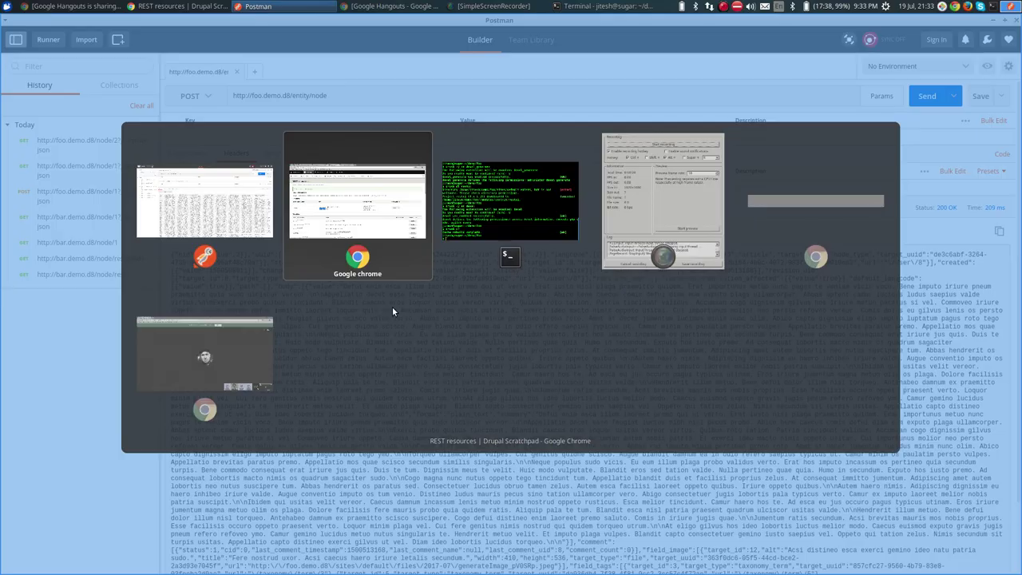
{"action": "key", "text": "alt+Tab"}
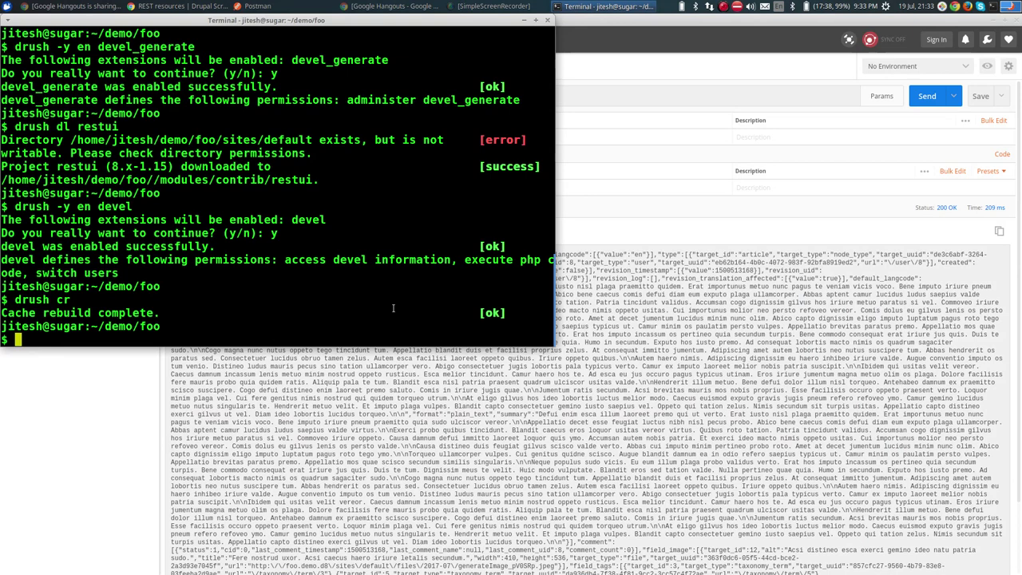
{"action": "type", "text": "curl -X GET "}
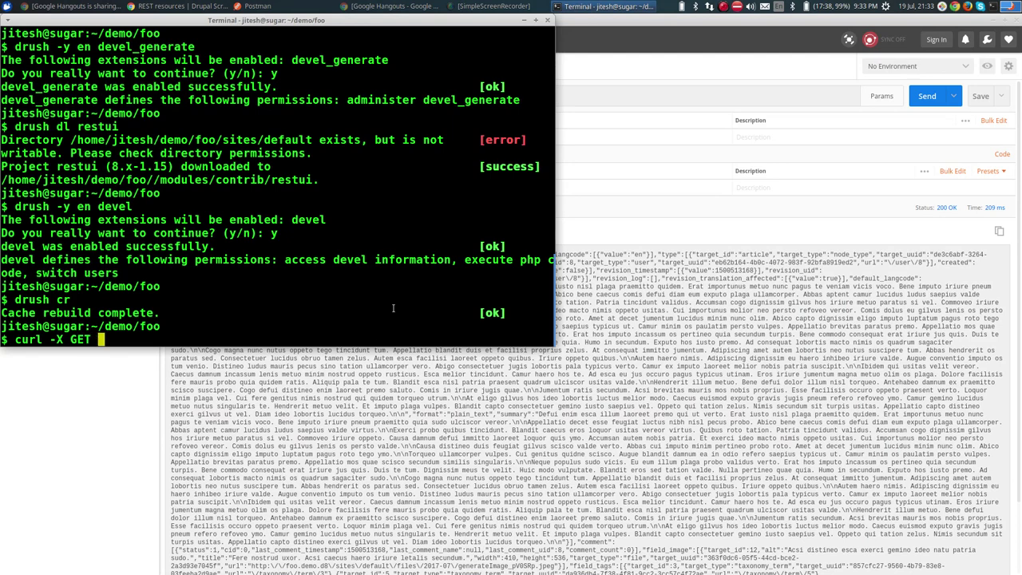
{"action": "type", "text": "http://foo."}
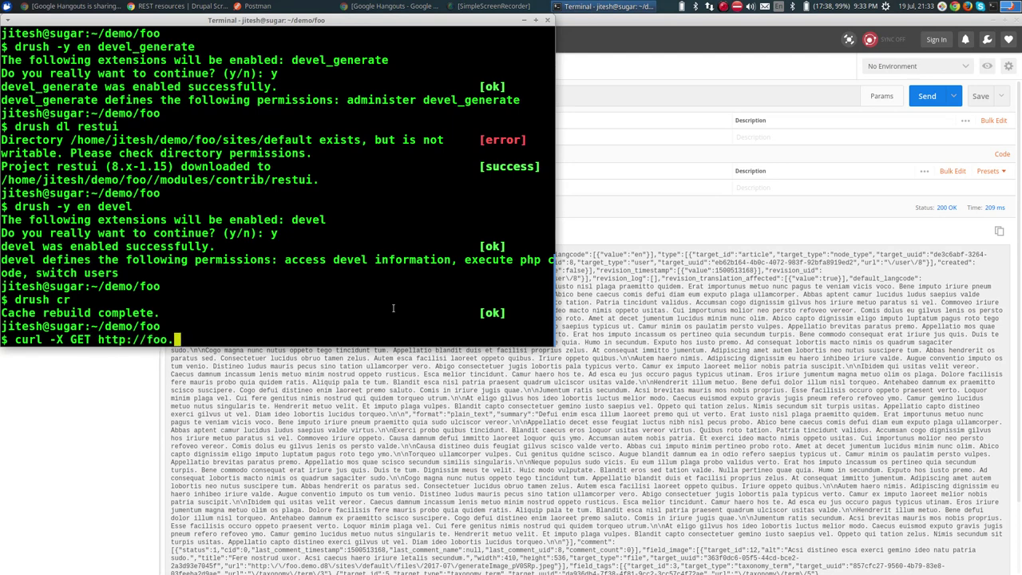
{"action": "type", "text": "demo.d8"}
{"action": "key", "text": "alt+Tab"}
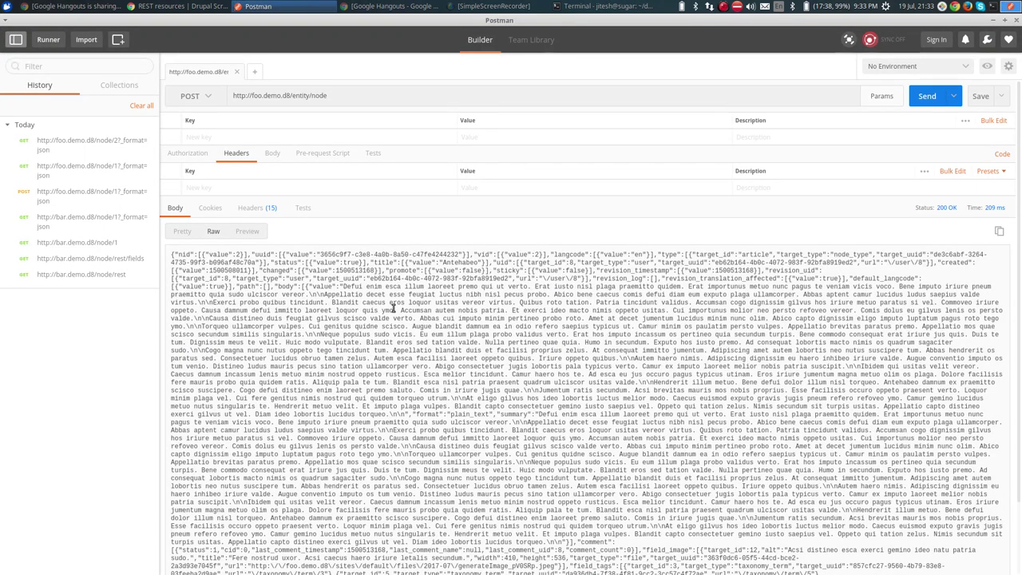
{"action": "key", "text": "alt+Tab"}
{"action": "type", "text": "/node"}
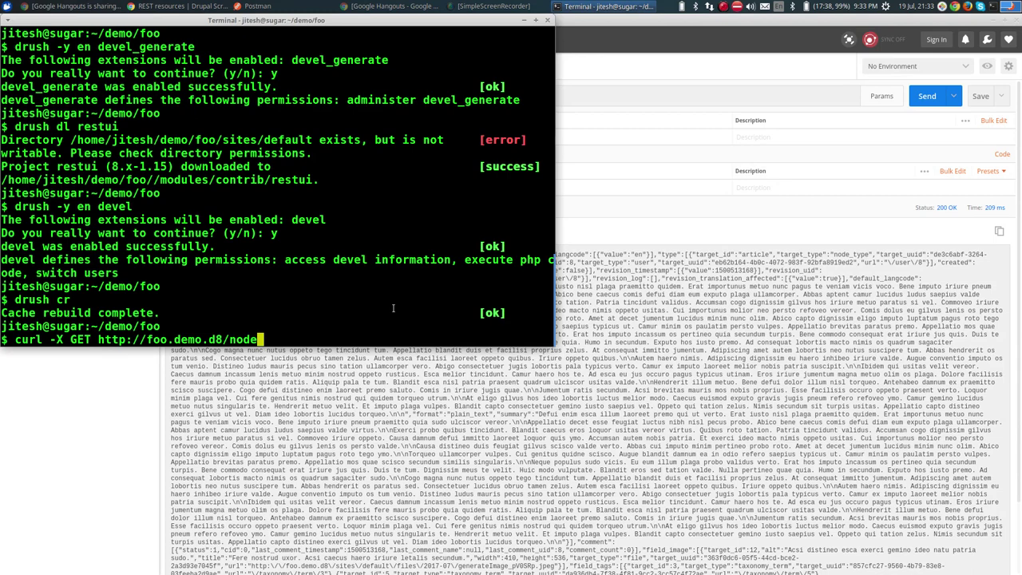
{"action": "type", "text": "/1?_format="}
{"action": "type", "text": "json"}
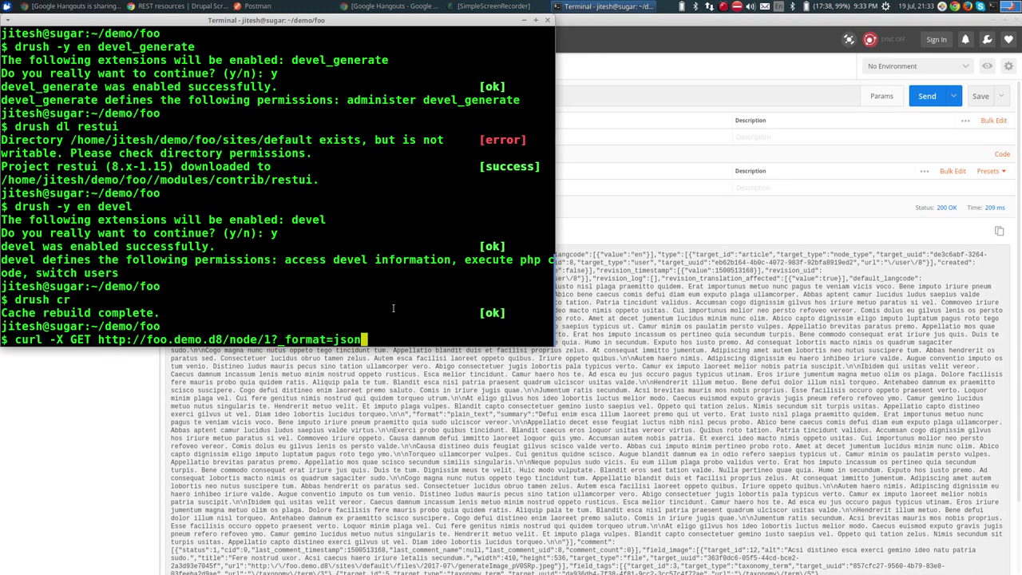
{"action": "key", "text": "Return"}
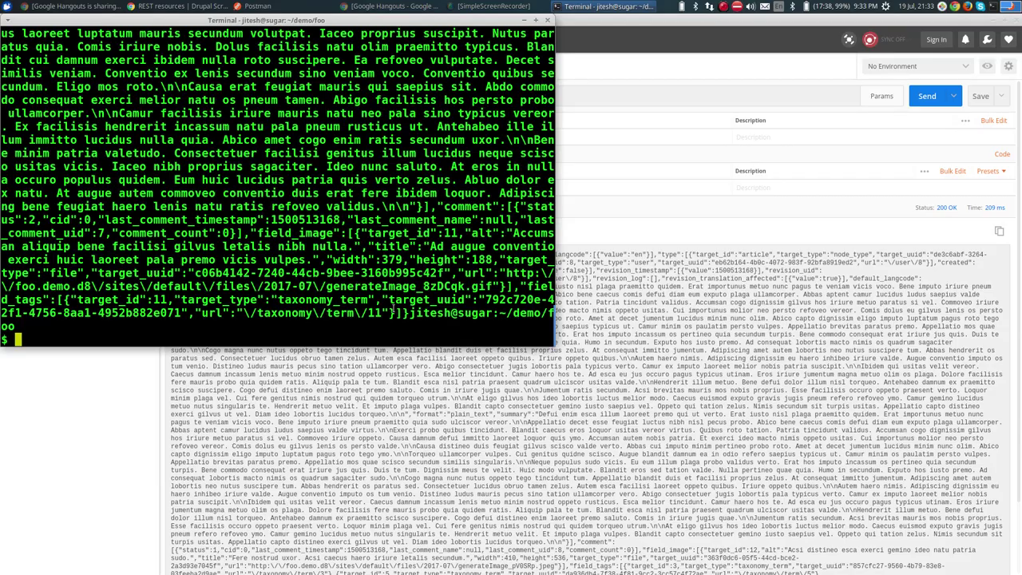
{"action": "scroll", "coordinate": [252, 170], "scroll_direction": "up", "scroll_amount": 20}
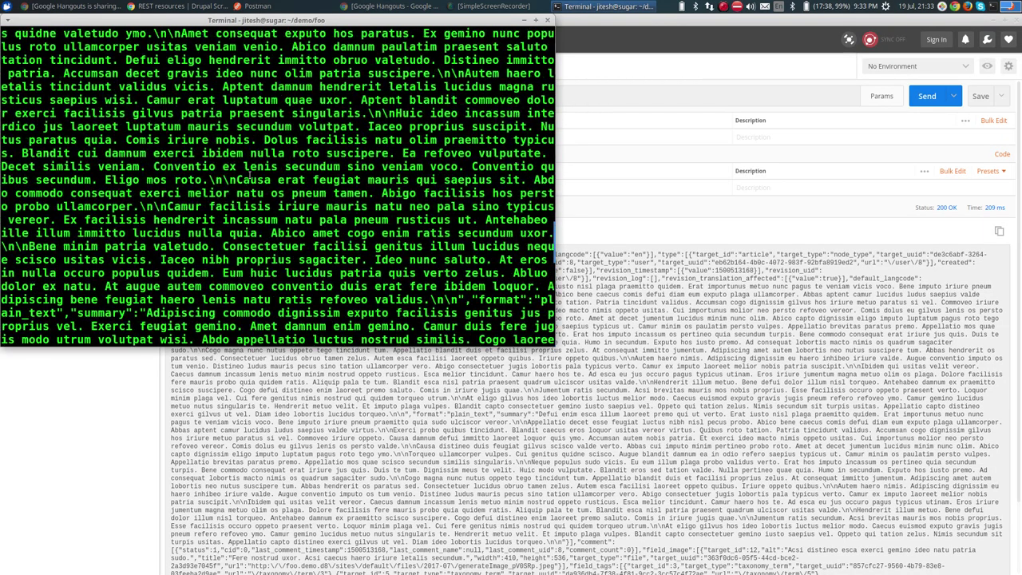
{"action": "scroll", "coordinate": [252, 169], "scroll_direction": "down", "scroll_amount": 20}
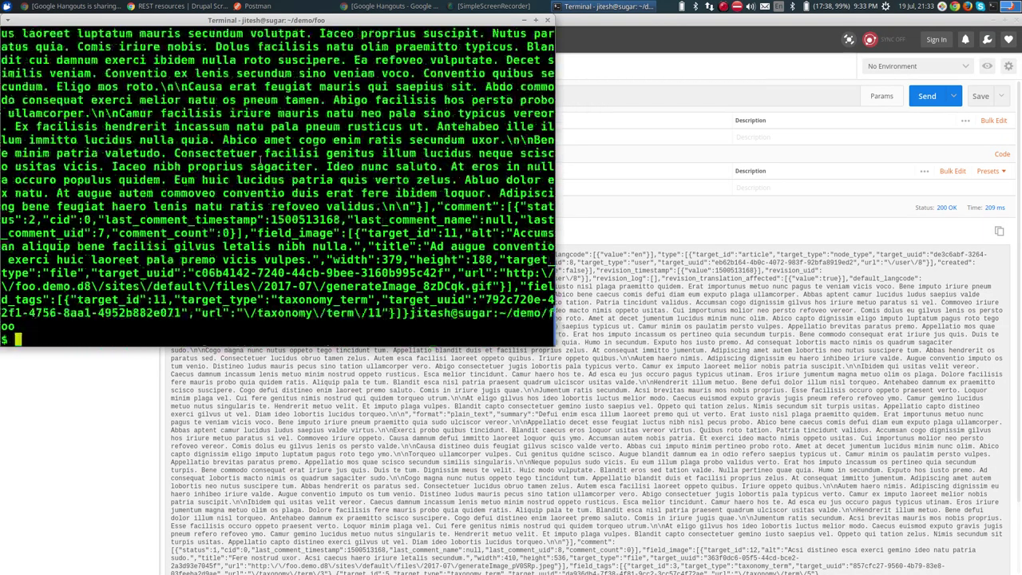
{"action": "key", "text": "Return"}
{"action": "key", "text": "Return"}
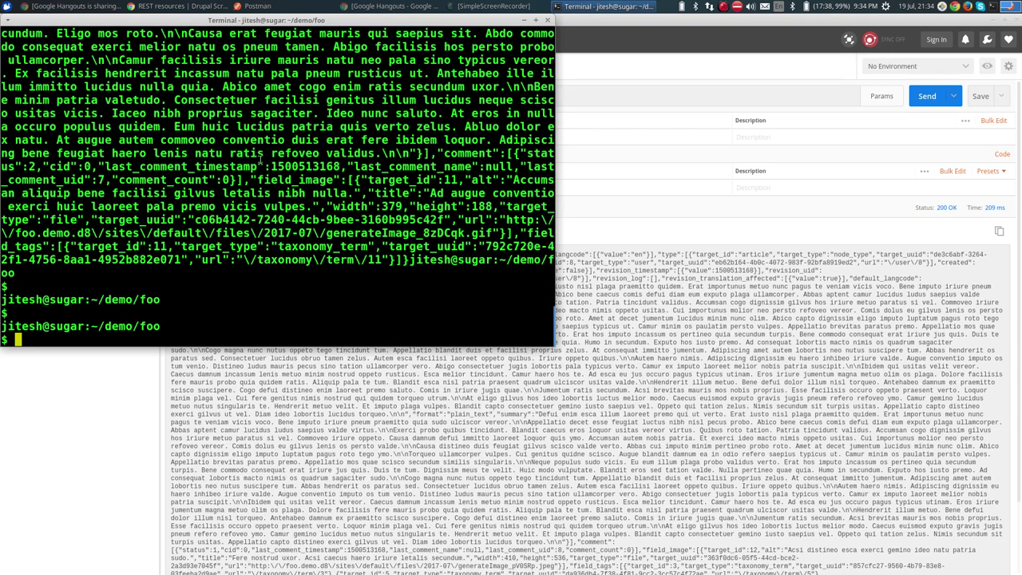
Recall the curl command and change its method from GET to POST.
{"action": "key", "text": "Up"}
{"action": "key", "text": "Right"}
{"action": "key", "text": "Right"}
{"action": "key", "text": "Right"}
{"action": "key", "text": "Right"}
{"action": "key", "text": "Right"}
{"action": "key", "text": "Right"}
{"action": "key", "text": "Right"}
{"action": "key", "text": "Right"}
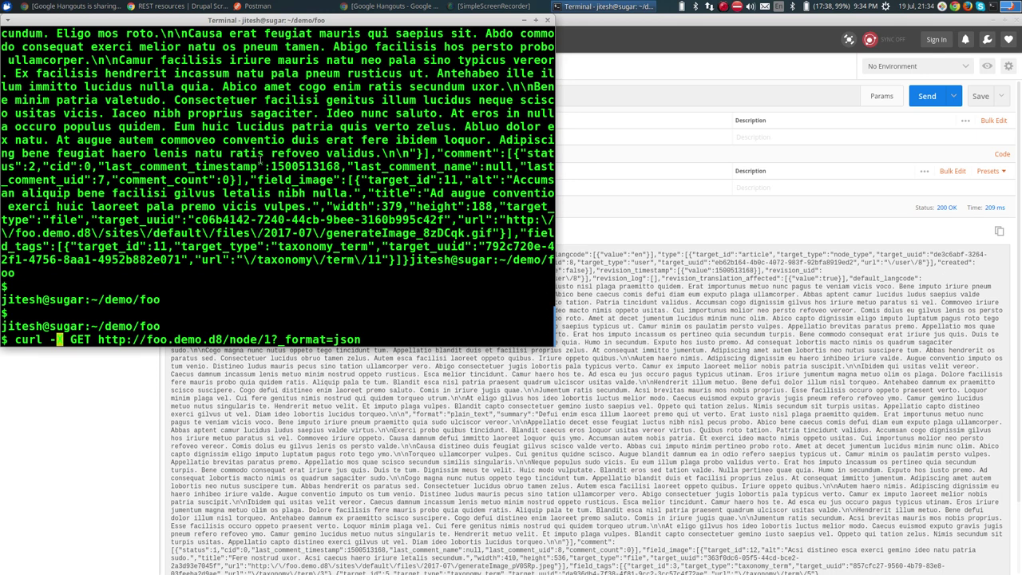
{"action": "key", "text": "Delete"}
{"action": "key", "text": "Delete"}
{"action": "key", "text": "Delete"}
{"action": "type", "text": "POST"}
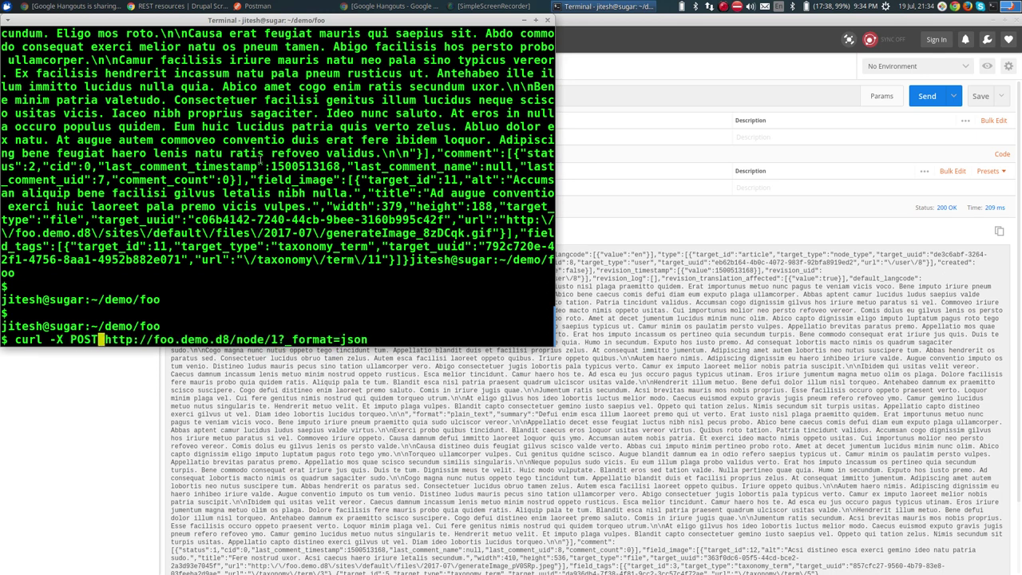
{"action": "key", "text": "Left"}
{"action": "key", "text": "Right"}
{"action": "key", "text": "Right"}
{"action": "key", "text": "alt+4"}
{"action": "key", "text": "4"}
{"action": "key", "text": "ctrl+g"}
{"action": "key", "text": "End"}
{"action": "key", "text": "Left"}
{"action": "key", "text": "Left"}
{"action": "key", "text": "Left"}
{"action": "key", "text": "Left"}
{"action": "key", "text": "Left"}
{"action": "key", "text": "Left"}
{"action": "key", "text": "Left"}
{"action": "key", "text": "Left"}
{"action": "key", "text": "Left"}
{"action": "key", "text": "Left"}
{"action": "key", "text": "Left"}
{"action": "key", "text": "Left"}
{"action": "key", "text": "Left"}
{"action": "key", "text": "Left"}
{"action": "key", "text": "Left"}
{"action": "key", "text": "Left"}
{"action": "key", "text": "Left"}
{"action": "key", "text": "Left"}
{"action": "key", "text": "Left"}
{"action": "type", "text": "en"}
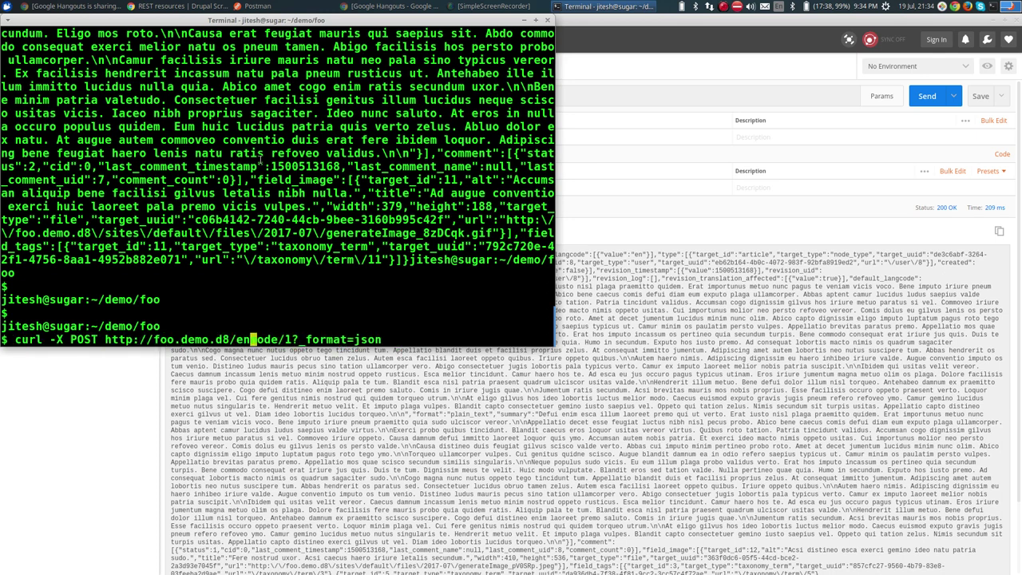
{"action": "type", "text": "tity/"}
{"action": "key", "text": "Right"}
{"action": "key", "text": "Right"}
{"action": "key", "text": "Right"}
{"action": "key", "text": "Right"}
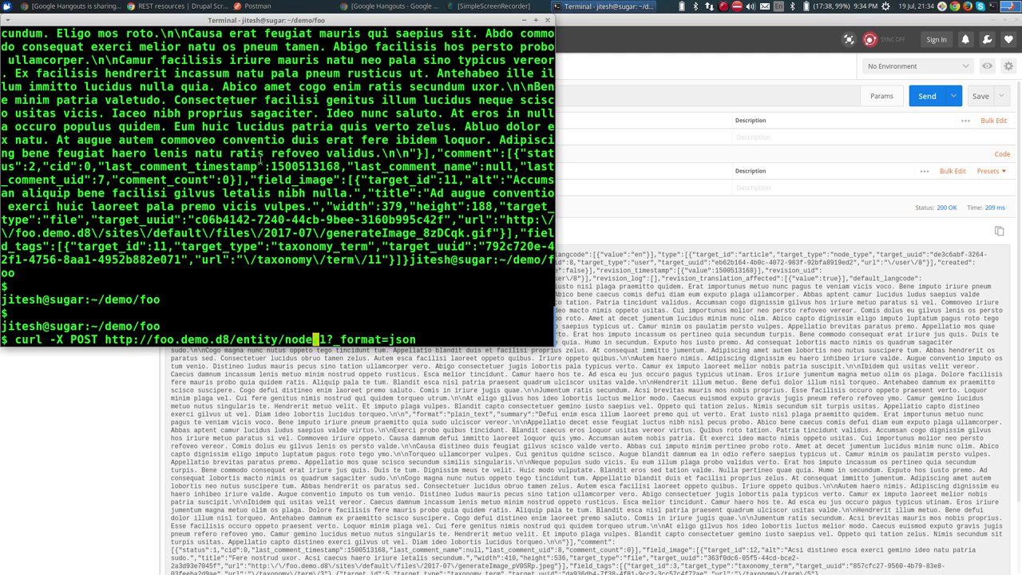
{"action": "key", "text": "Delete"}
{"action": "key", "text": "Delete"}
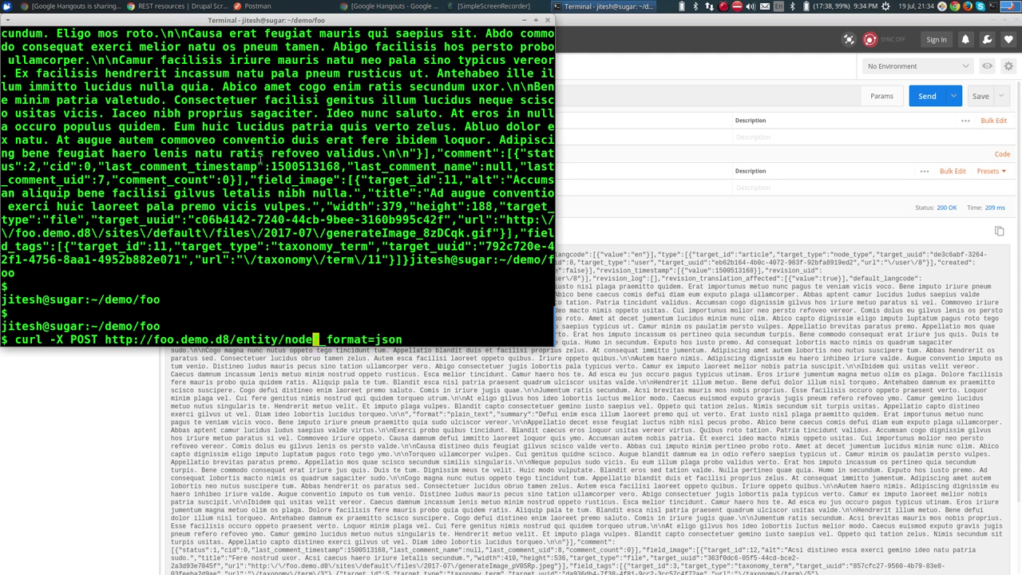
{"action": "key", "text": "ctrl+k"}
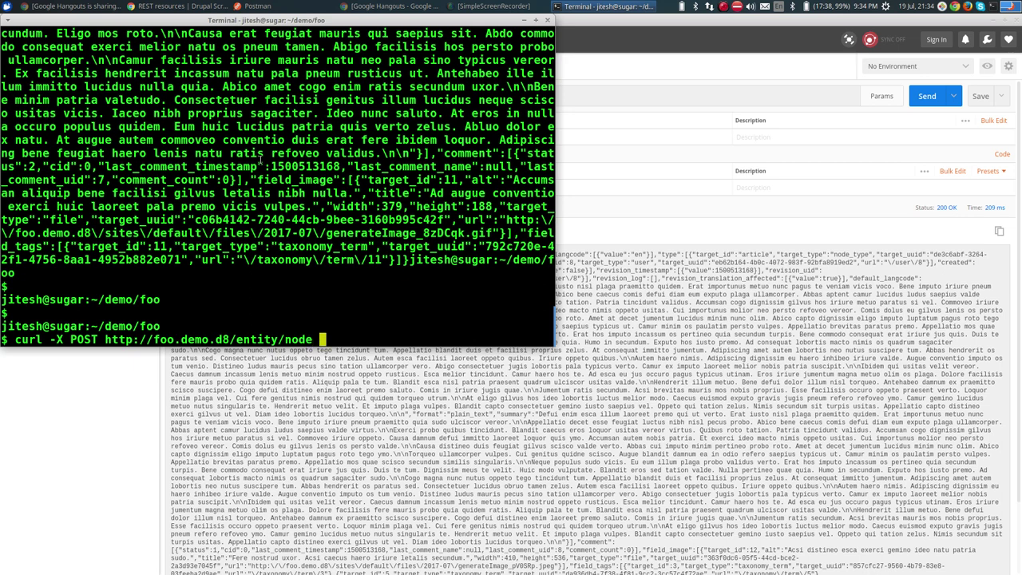
{"action": "key", "text": "BackSpace"}
{"action": "type", "text": "-"}
{"action": "key", "text": "alt+shift+3"}
Search the man curl page for 'data' matches, then quit the manual.
{"action": "type", "text": "man curl"}
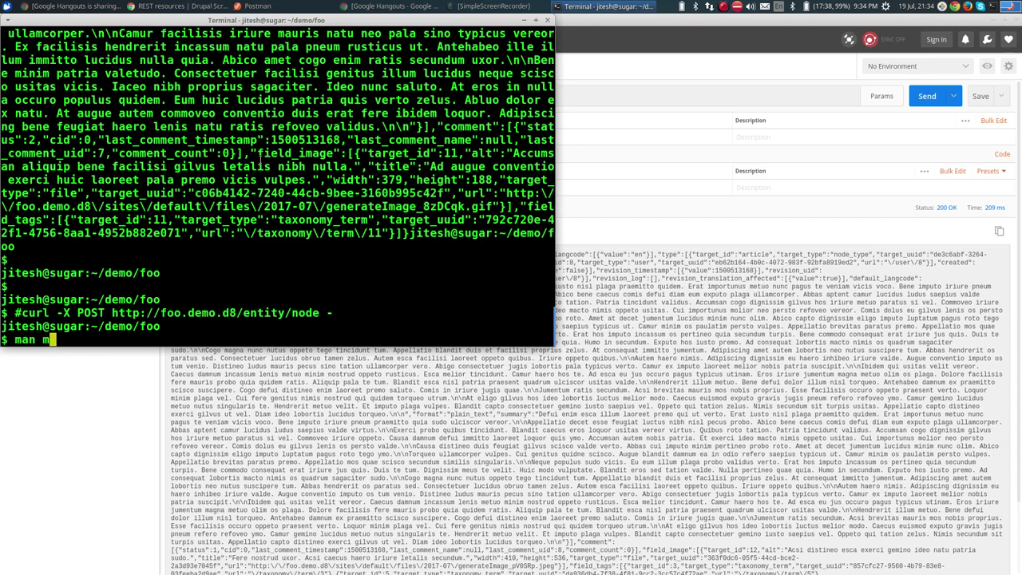
{"action": "key", "text": "Return"}
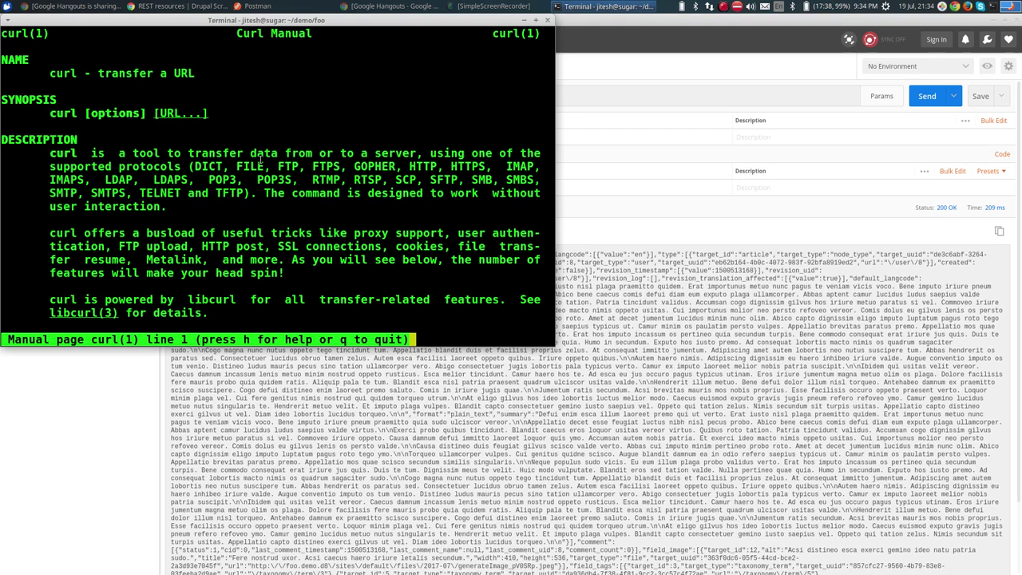
{"action": "key", "text": "slash"}
{"action": "type", "text": "daat"}
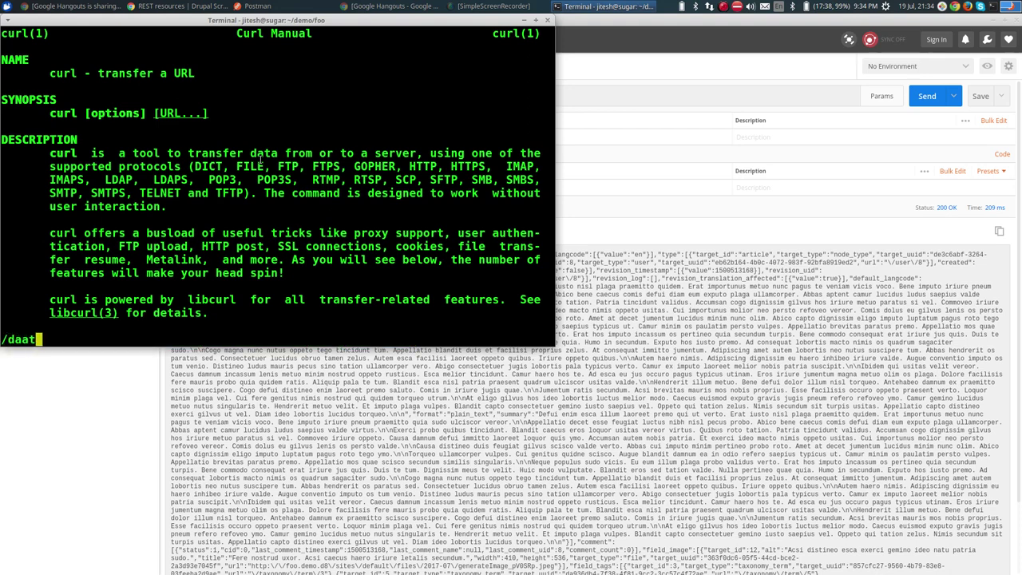
{"action": "key", "text": "BackSpace"}
{"action": "key", "text": "BackSpace"}
{"action": "type", "text": "ta"}
{"action": "key", "text": "Return"}
{"action": "key", "text": "n"}
{"action": "key", "text": "n"}
{"action": "key", "text": "n"}
{"action": "key", "text": "n"}
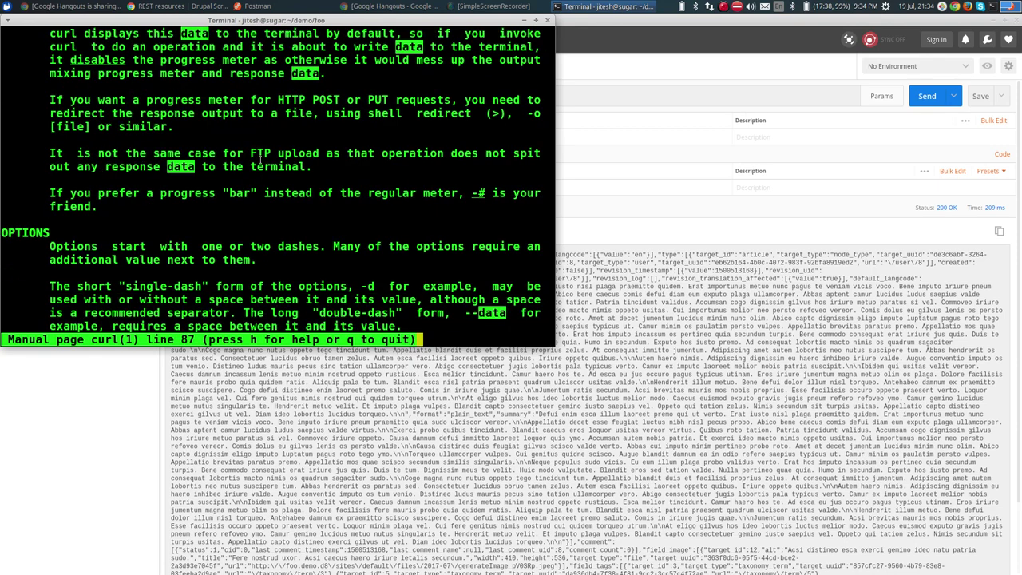
{"action": "key", "text": "n"}
{"action": "key", "text": "n"}
{"action": "key", "text": "n"}
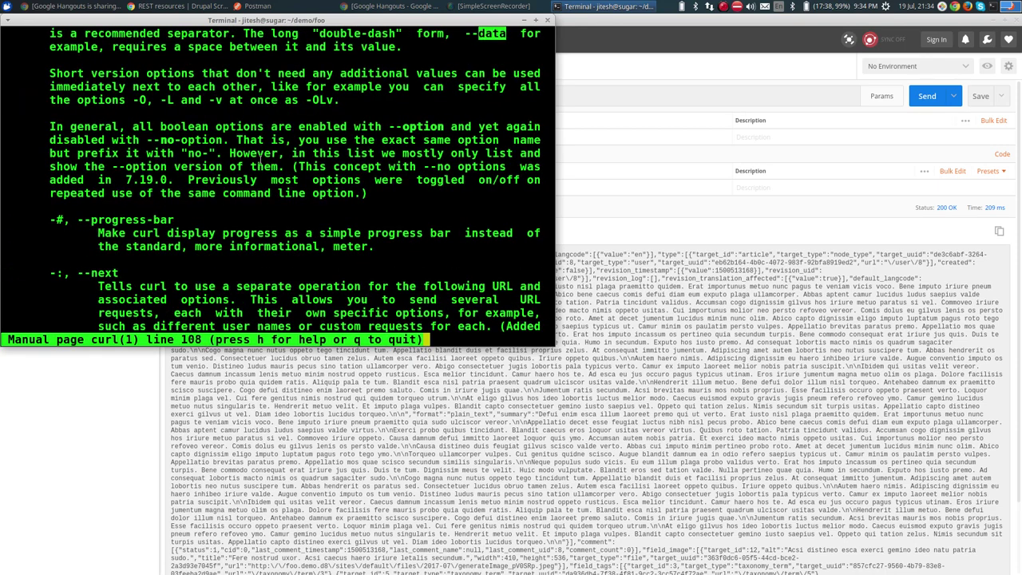
{"action": "key", "text": "Down"}
{"action": "key", "text": "Down"}
{"action": "key", "text": "Down"}
{"action": "key", "text": "Down"}
{"action": "key", "text": "Down"}
{"action": "key", "text": "Down"}
{"action": "key", "text": "Down"}
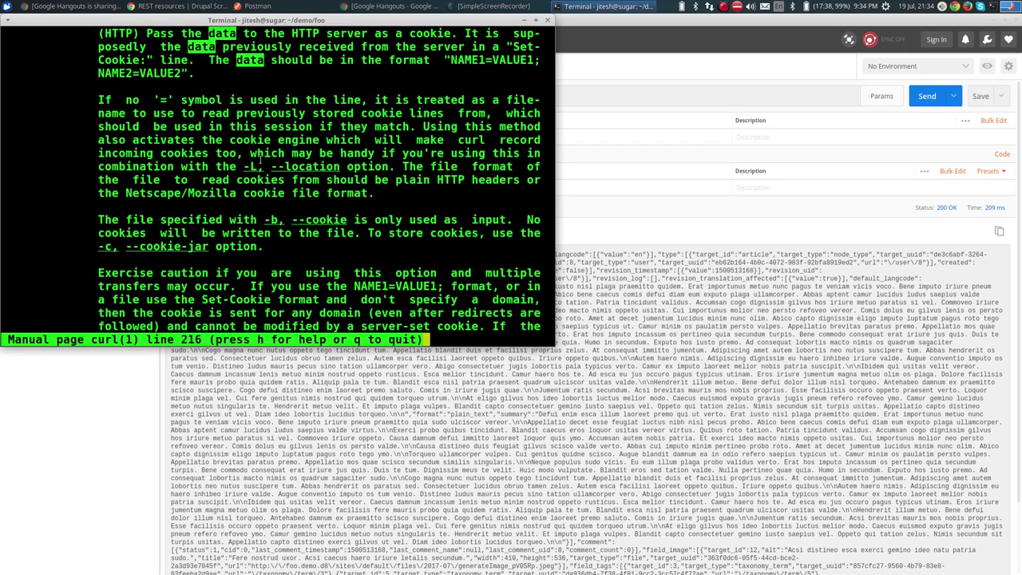
{"action": "key", "text": "q"}
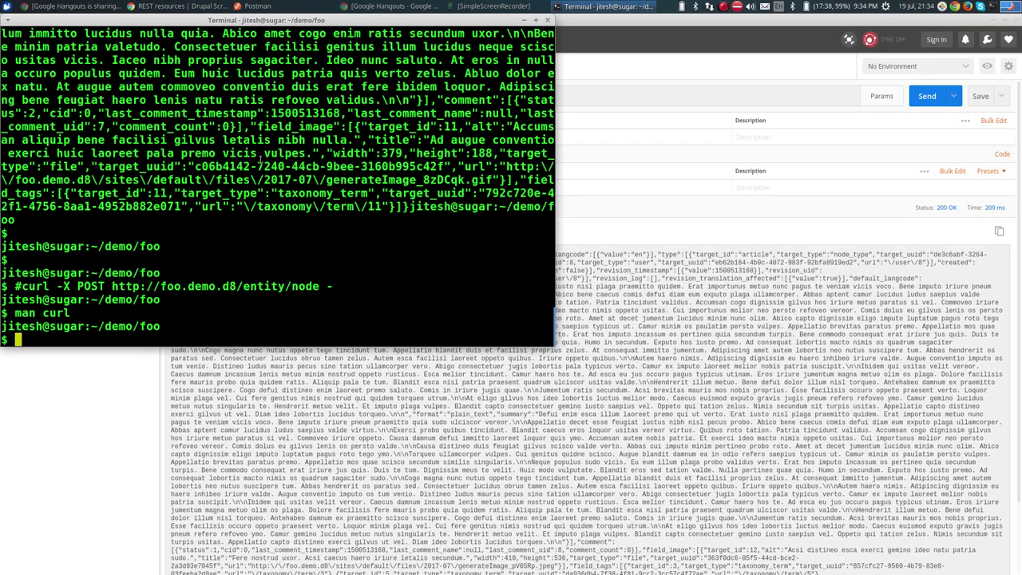
Open a new incognito Chrome window and enter the search 'curl data from file'.
{"action": "key", "text": "alt+Tab"}
{"action": "key", "text": "ctrl+shift+n"}
{"action": "type", "text": "curl data from file"}
{"action": "key", "text": "Return"}
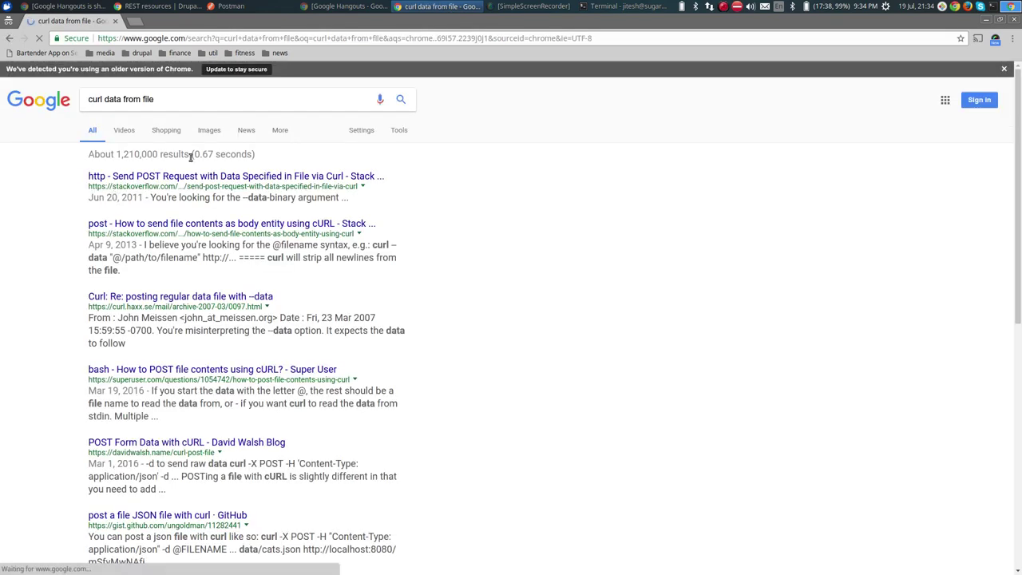
{"action": "left_click", "coordinate": [201, 175]}
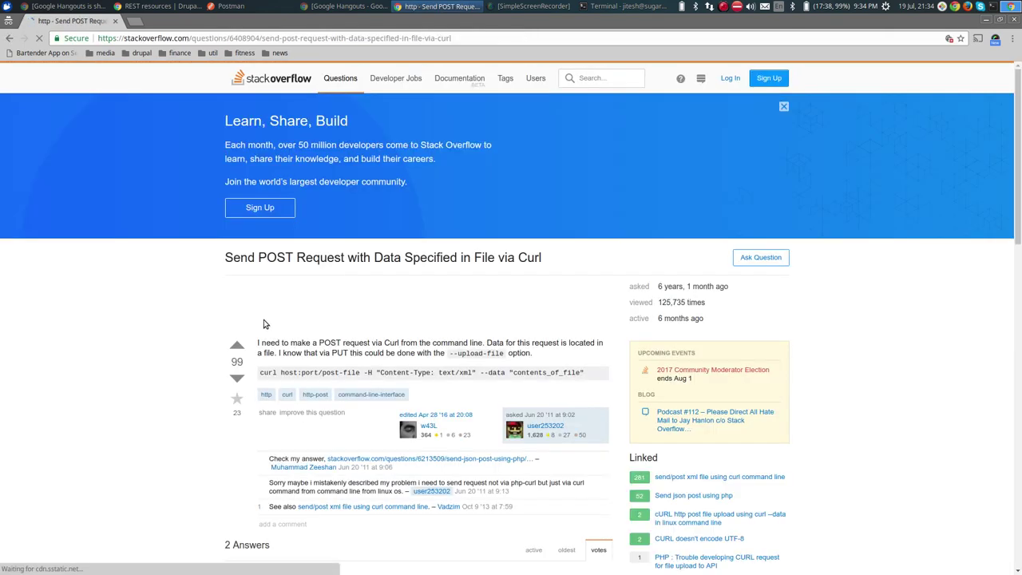
{"action": "scroll", "coordinate": [187, 306], "scroll_direction": "down", "scroll_amount": 2}
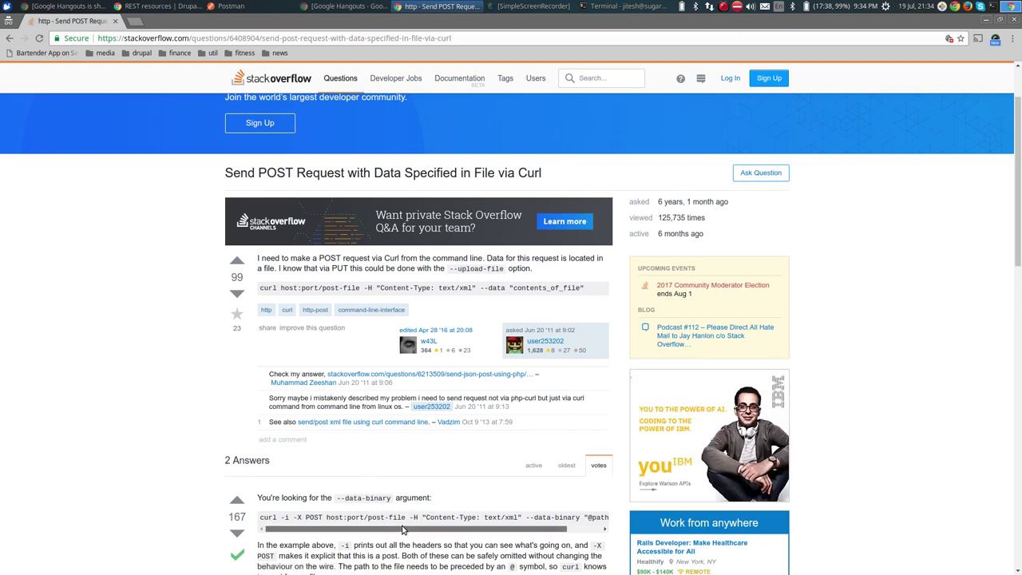
{"action": "scroll", "coordinate": [198, 356], "scroll_direction": "down", "scroll_amount": 3}
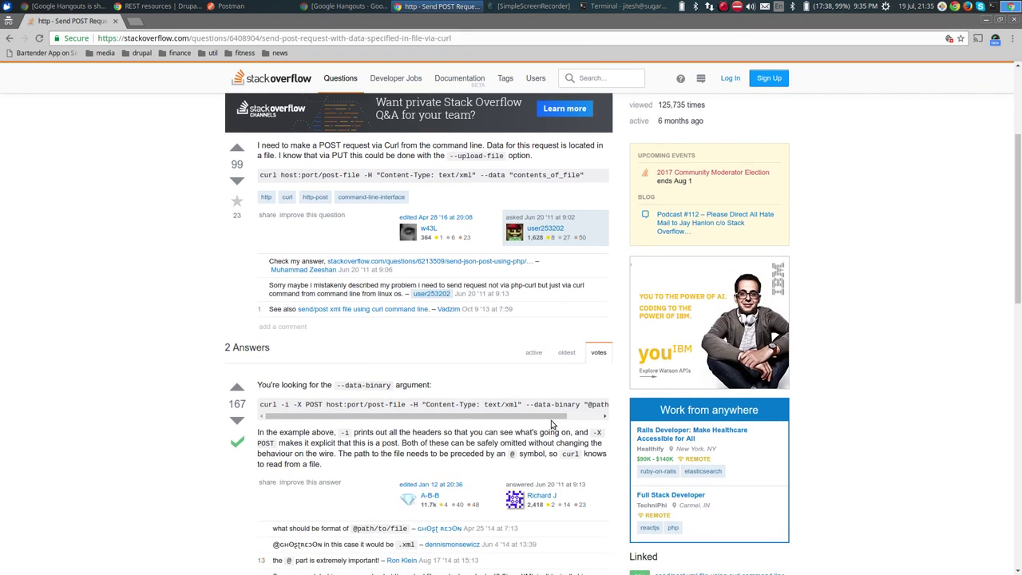
{"action": "scroll", "coordinate": [551, 419], "scroll_direction": "right", "scroll_amount": 2}
{"action": "left_click_drag", "start_coordinate": [553, 408], "coordinate": [578, 406]}
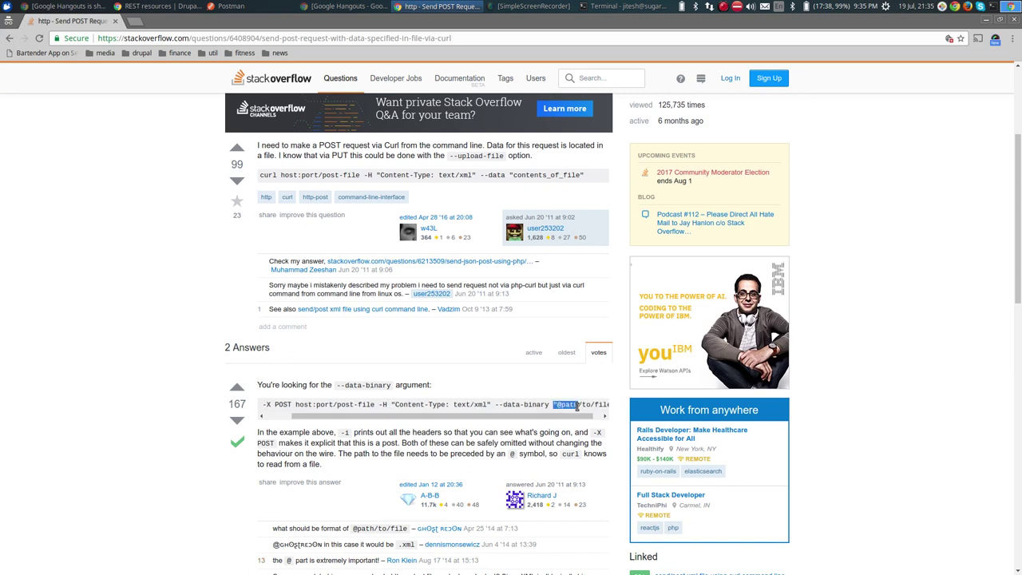
{"action": "left_click_drag", "start_coordinate": [514, 176], "coordinate": [588, 175]}
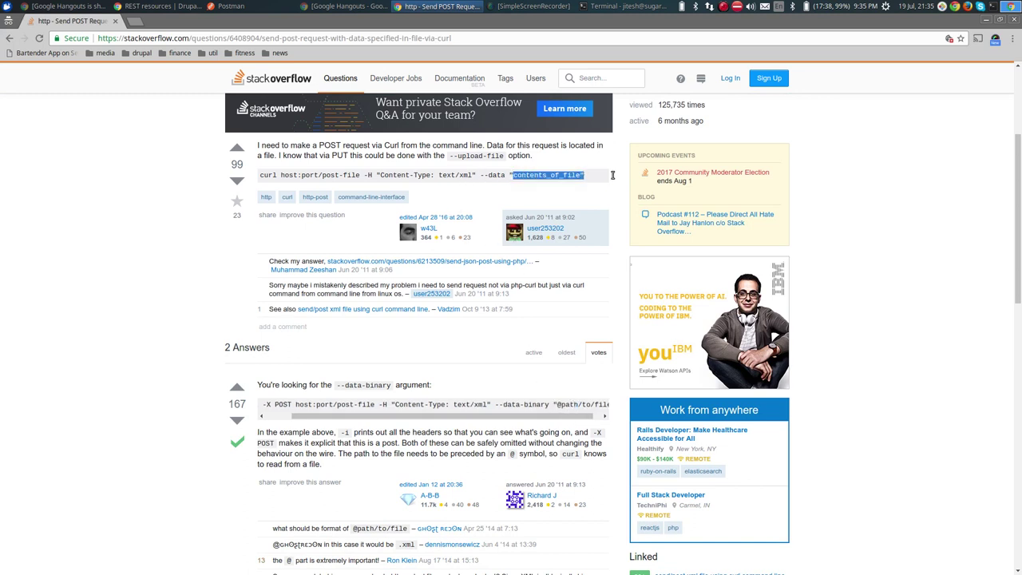
{"action": "left_click", "coordinate": [591, 181]}
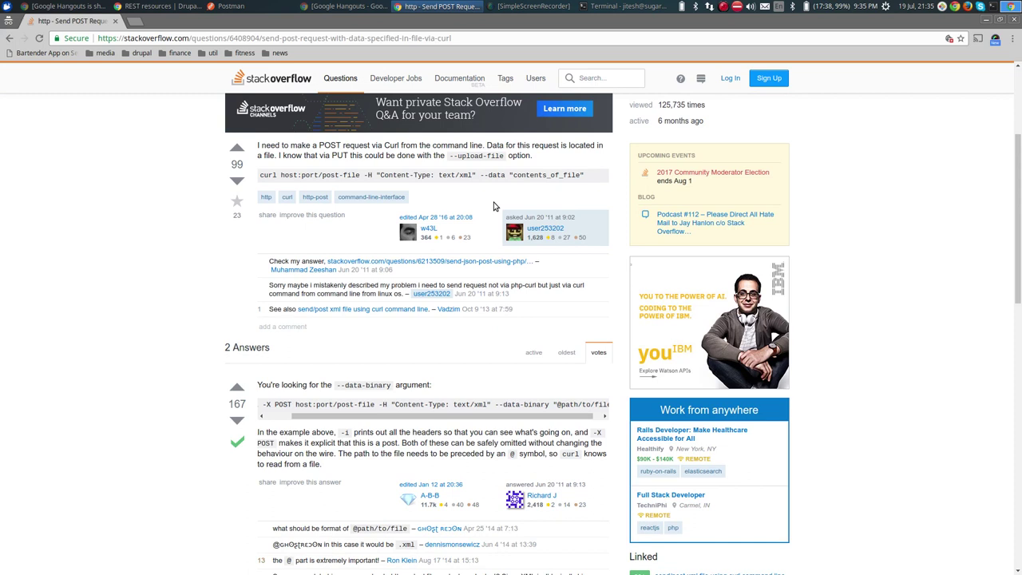
{"action": "left_click_drag", "start_coordinate": [559, 404], "coordinate": [587, 419]}
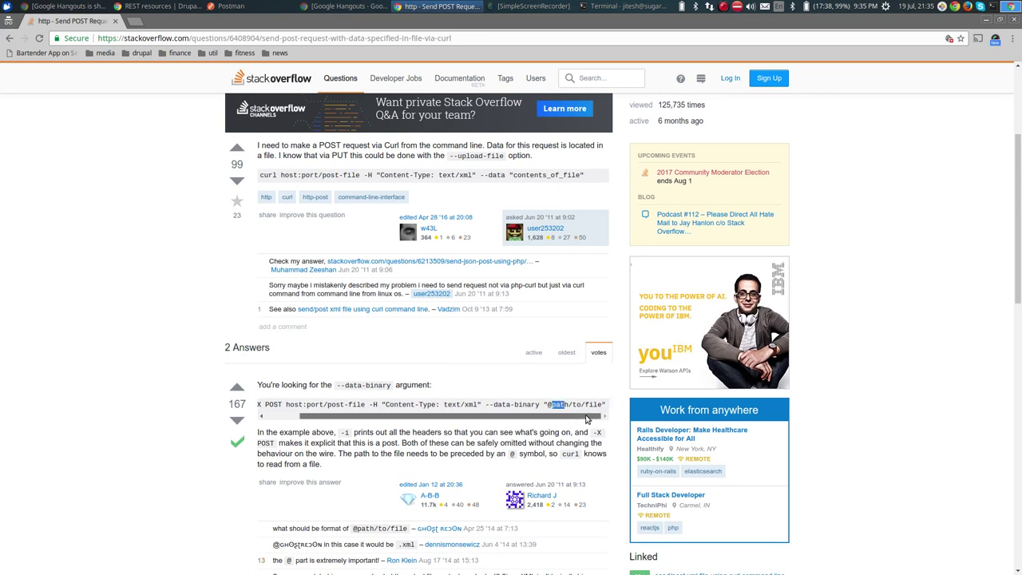
{"action": "scroll", "coordinate": [468, 463], "scroll_direction": "down", "scroll_amount": 3}
{"action": "left_click", "coordinate": [58, 286]}
Open /tmp/node.json in vi and undo the stray inserted text.
{"action": "key", "text": "alt+Tab"}
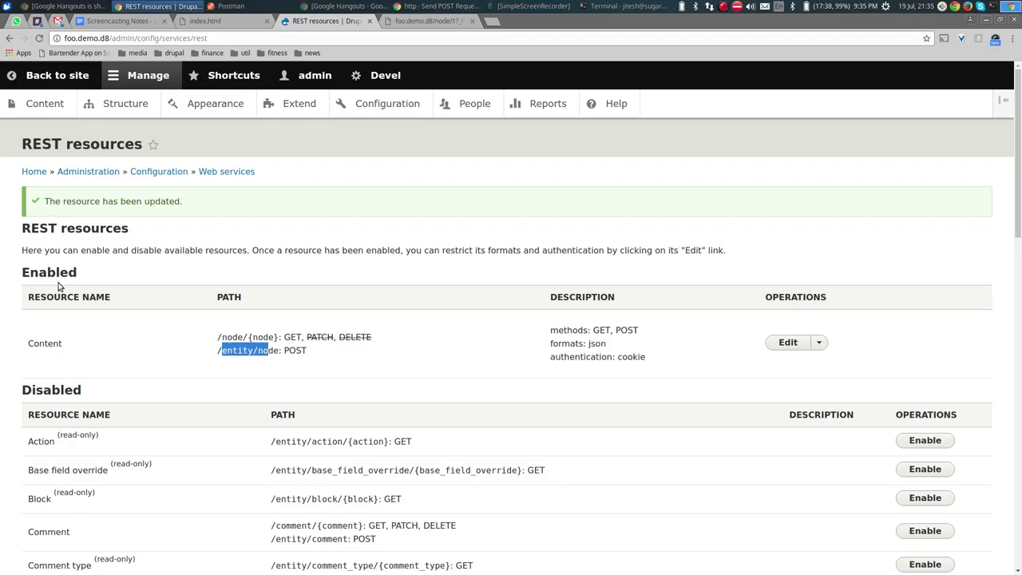
{"action": "key", "text": "alt+Tab"}
{"action": "key", "text": "Tab"}
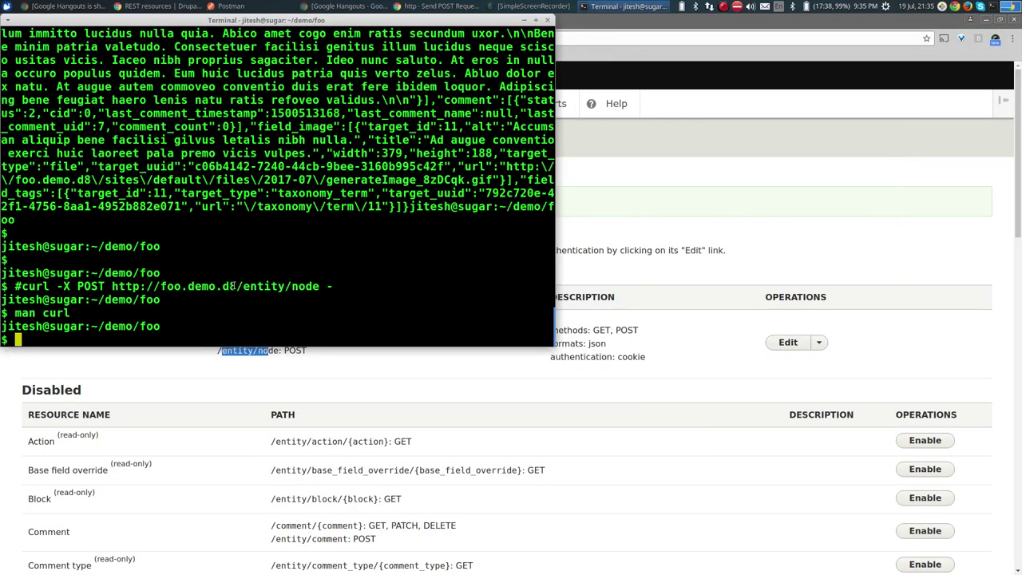
{"action": "type", "text": "vi /tmp/node.json"}
{"action": "key", "text": "Return"}
{"action": "type", "text": "i"}
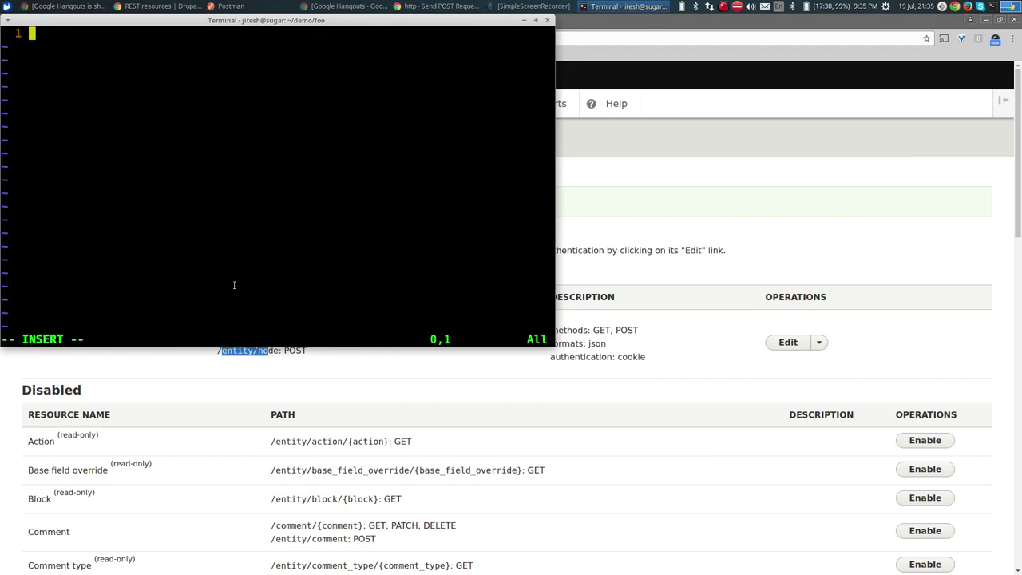
{"action": "type", "text": "pat"}
{"action": "key", "text": "Escape"}
{"action": "key", "text": "u"}
Copy all of the node 1 JSON from Chrome and quit vi without saving.
{"action": "key", "text": "alt+Tab"}
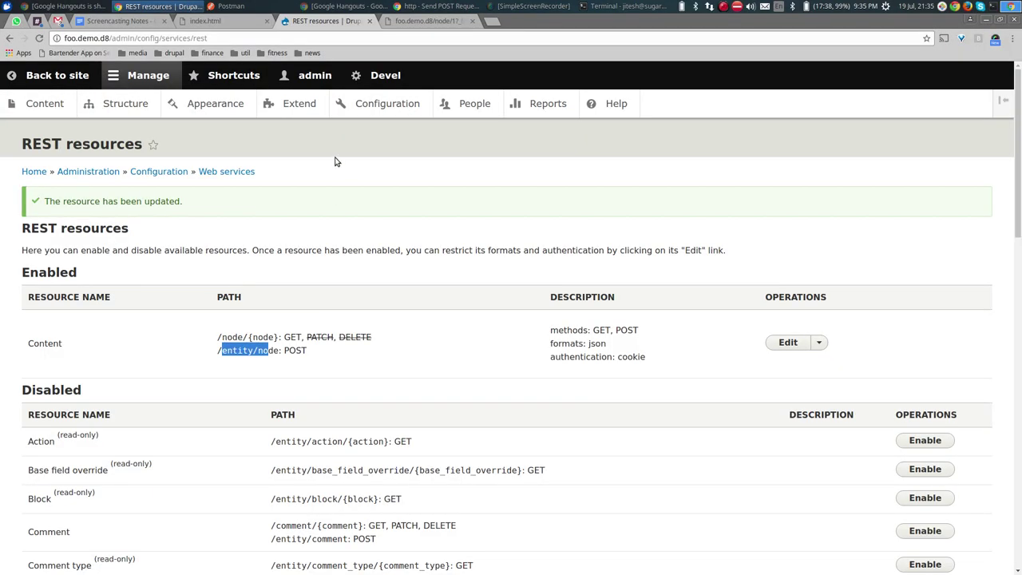
{"action": "left_click", "coordinate": [447, 24]}
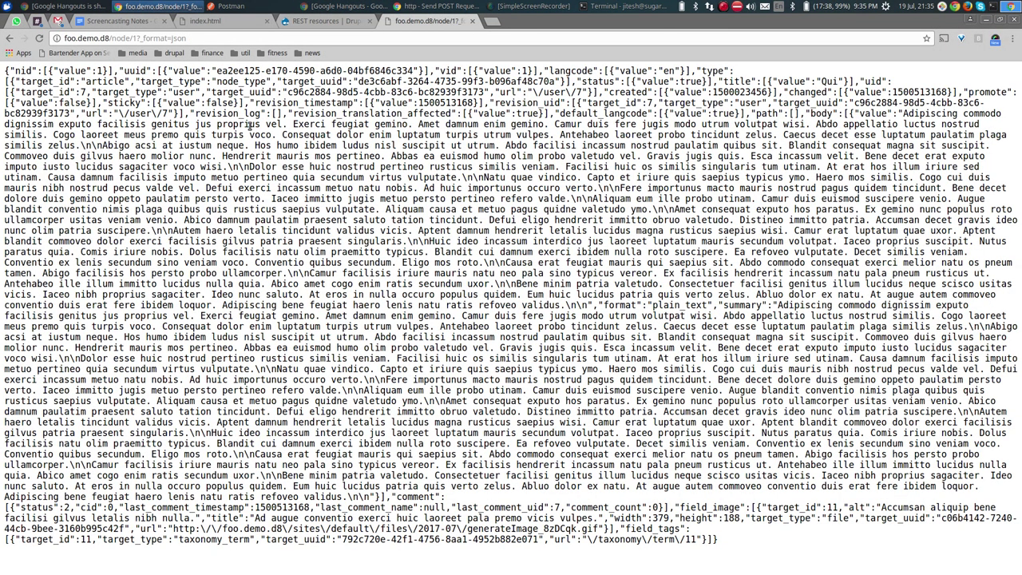
{"action": "key", "text": "ctrl+a"}
{"action": "right_click", "coordinate": [249, 126]}
{"action": "left_click", "coordinate": [272, 134]}
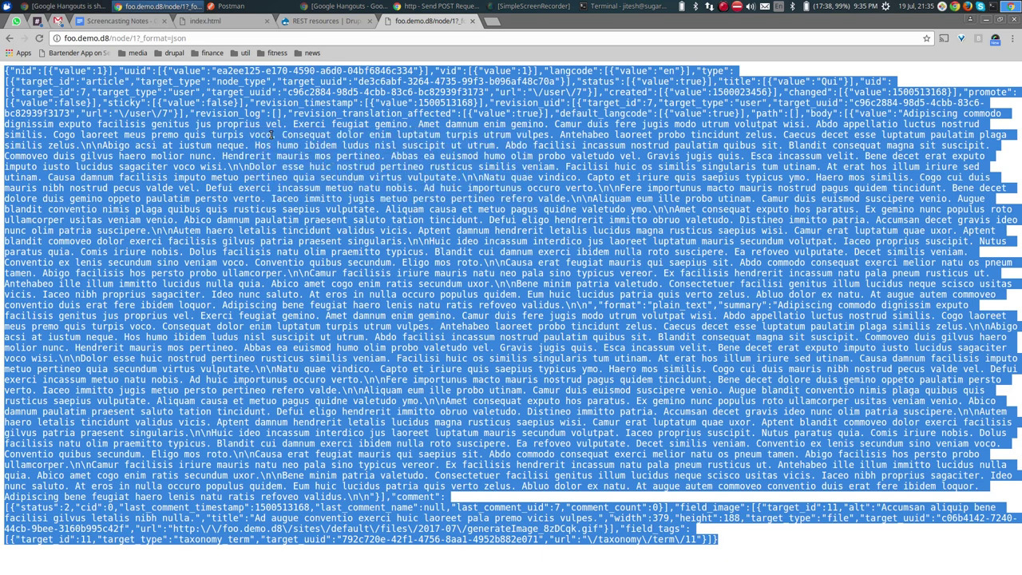
{"action": "key", "text": "alt+Tab"}
{"action": "type", "text": ":q!"}
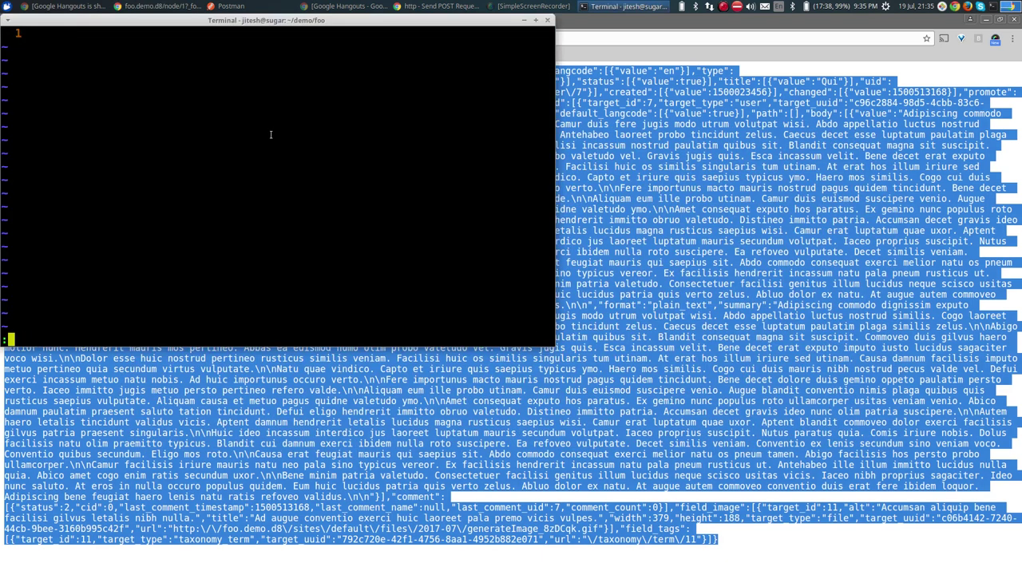
{"action": "key", "text": "Return"}
Write the pasted node 1 JSON into /tmp/node.json using cat > /tmp/node.json.
{"action": "type", "text": "cat > /tmp"}
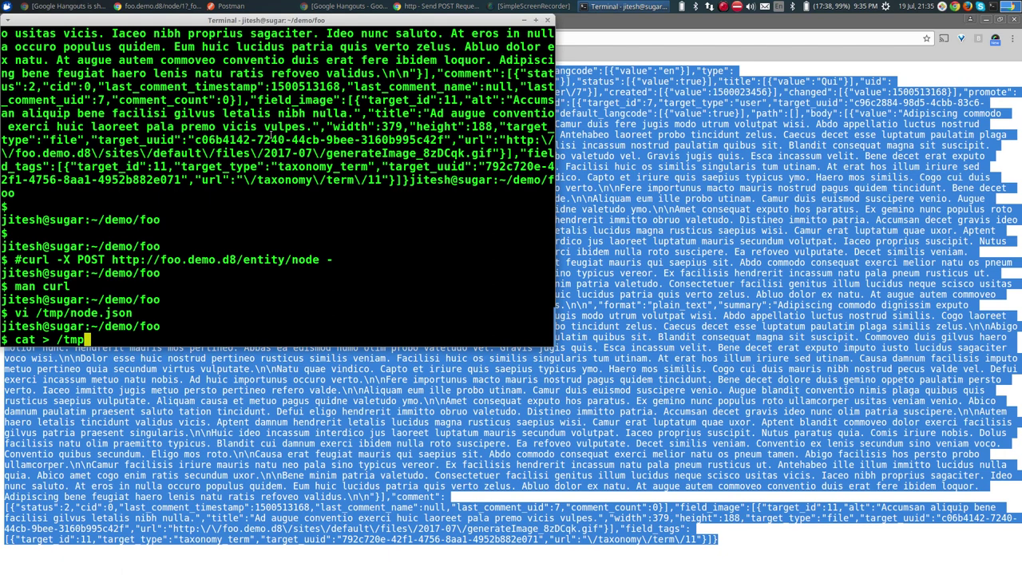
{"action": "type", "text": "/node.json"}
{"action": "key", "text": "Return"}
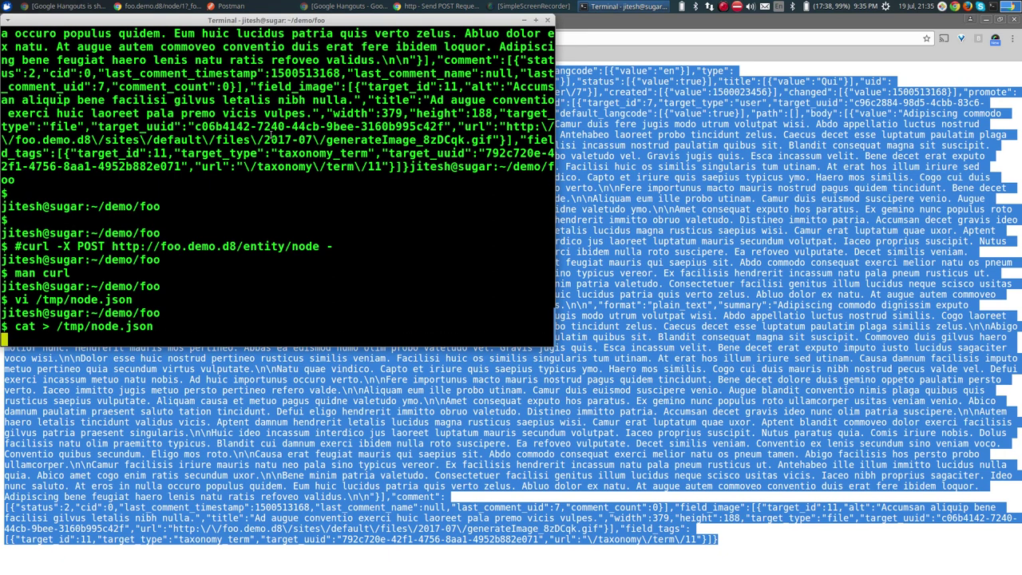
{"action": "middle_click", "coordinate": [271, 137]}
{"action": "key", "text": "Return"}
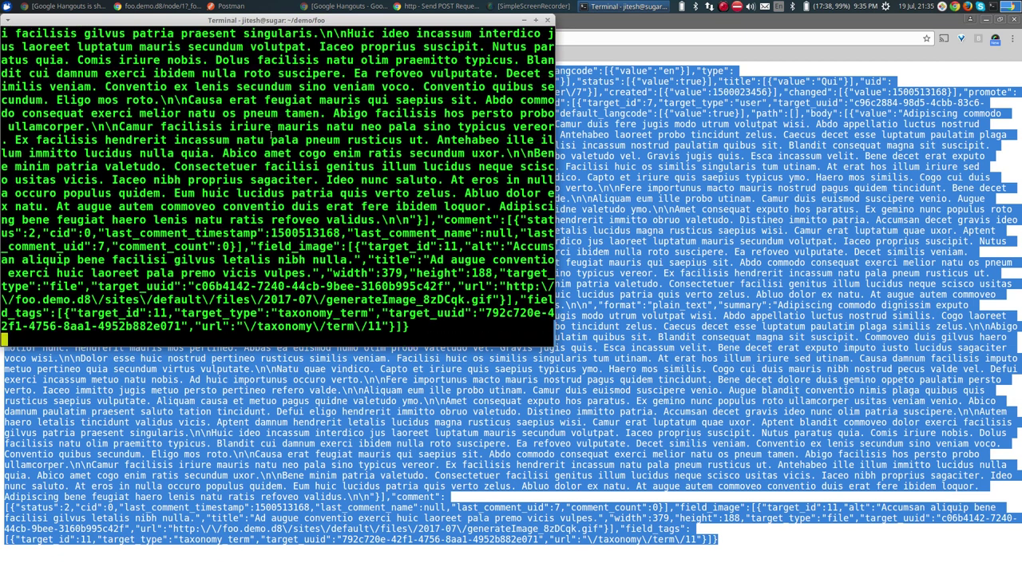
{"action": "key", "text": "ctrl+d"}
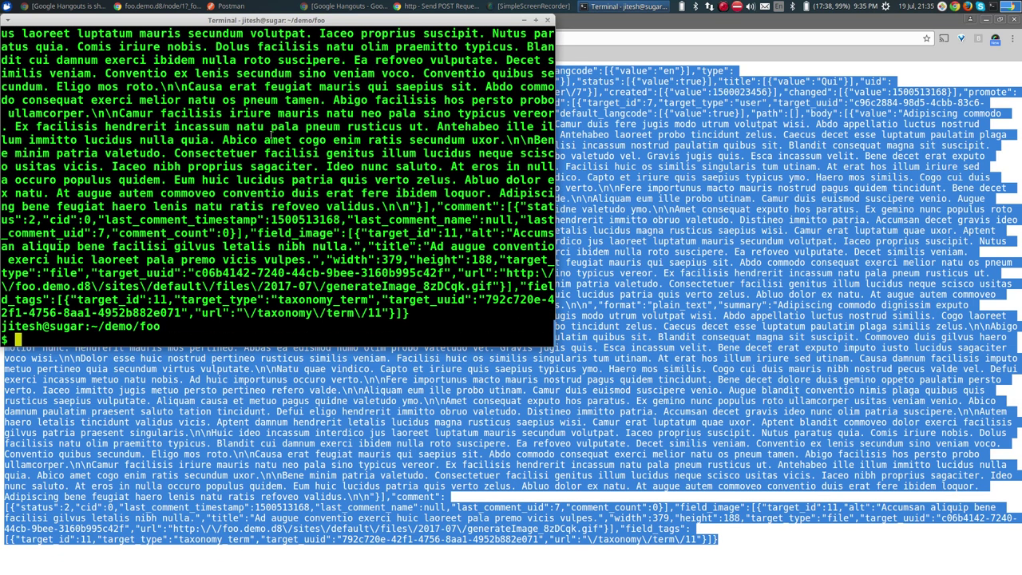
Open /tmp/node.json in vim to confirm its single JSON line, then quit.
{"action": "key", "text": "alt+Tab"}
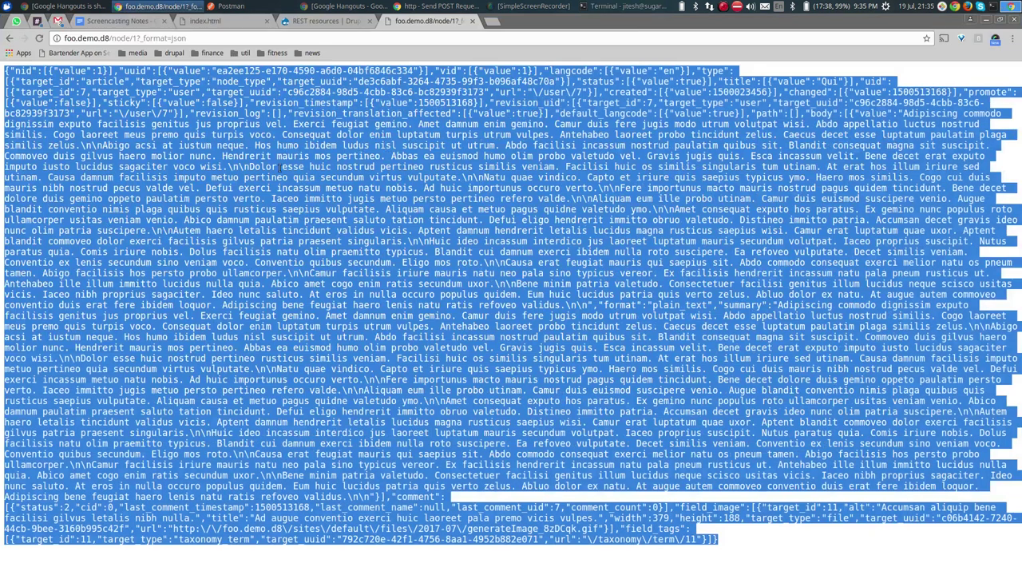
{"action": "key", "text": "alt+Tab"}
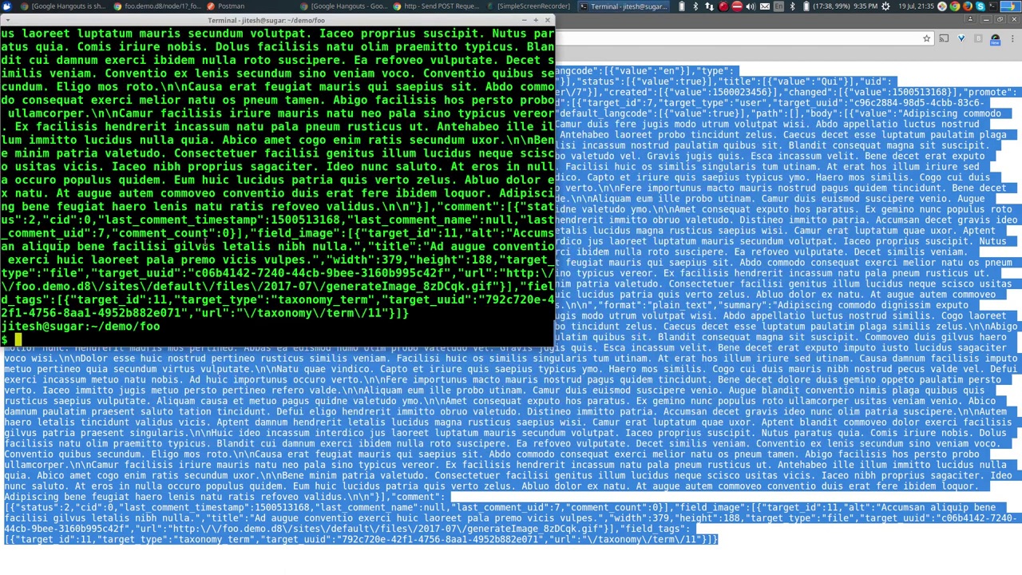
{"action": "key", "text": "Up"}
{"action": "key", "text": "Home"}
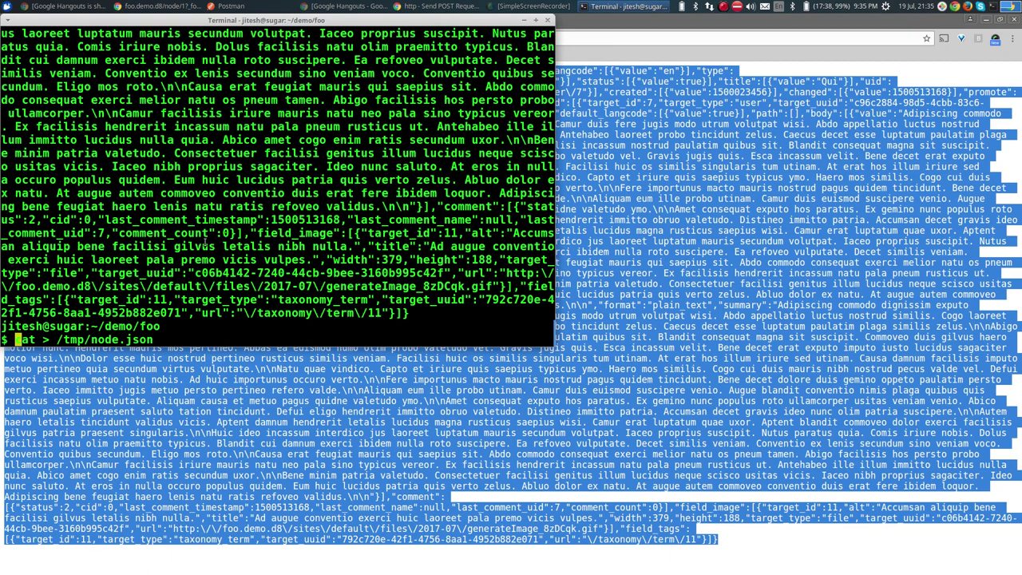
{"action": "key", "text": "Delete"}
{"action": "key", "text": "Delete"}
{"action": "key", "text": "Delete"}
{"action": "key", "text": "Delete"}
{"action": "key", "text": "Delete"}
{"action": "key", "text": "Delete"}
{"action": "key", "text": "Delete"}
{"action": "type", "text": "vim /"}
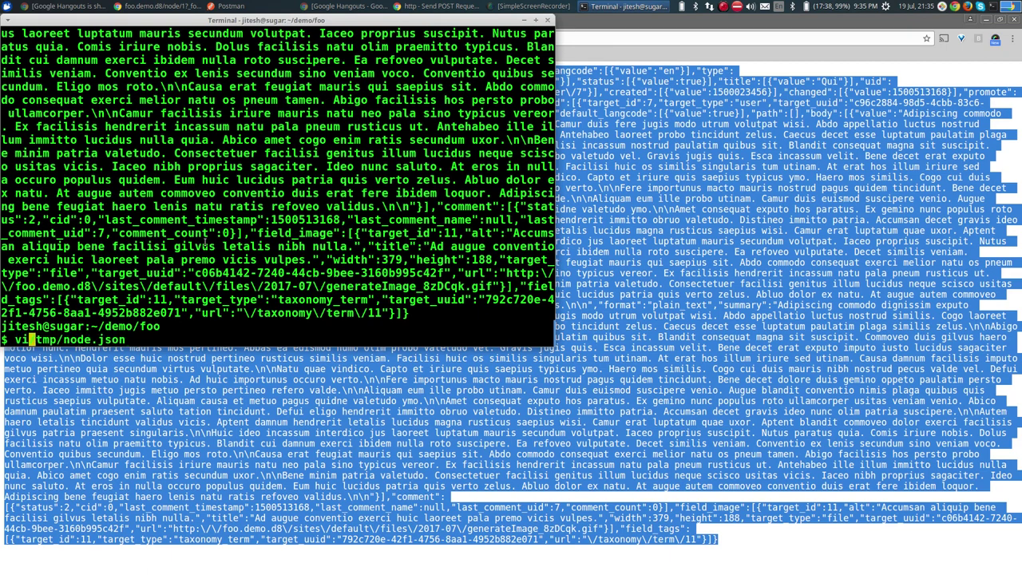
{"action": "key", "text": "Return"}
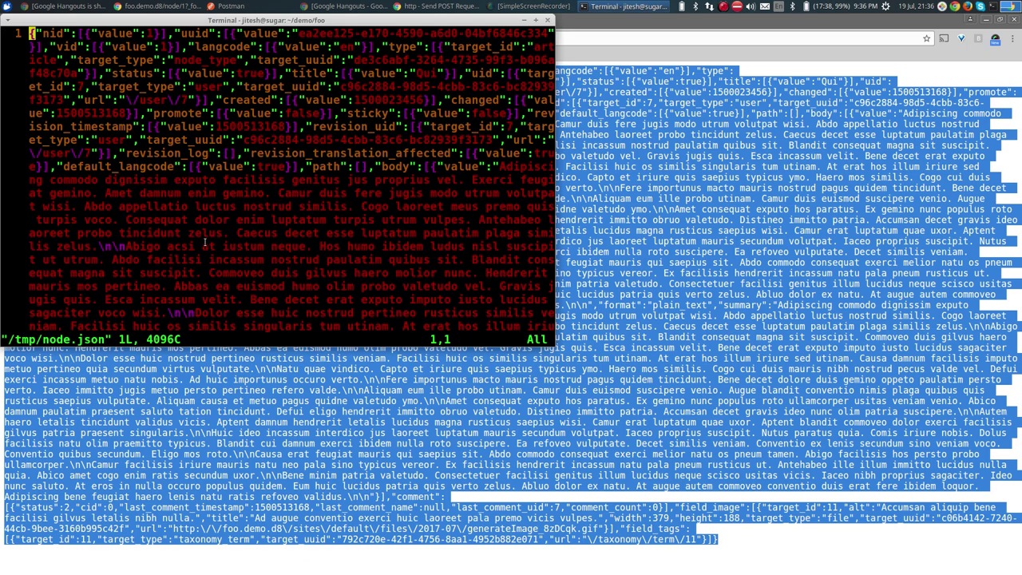
{"action": "key", "text": "$"}
{"action": "key", "text": "0"}
{"action": "key", "text": "$"}
{"action": "key", "text": "0"}
{"action": "type", "text": ":q"}
{"action": "key", "text": "Return"}
Recall the earlier curl POST command to entity/node from shell history.
{"action": "key", "text": "Up"}
{"action": "key", "text": "Up"}
{"action": "key", "text": "Home"}
{"action": "key", "text": "Up"}
{"action": "key", "text": "Up"}
{"action": "key", "text": "Up"}
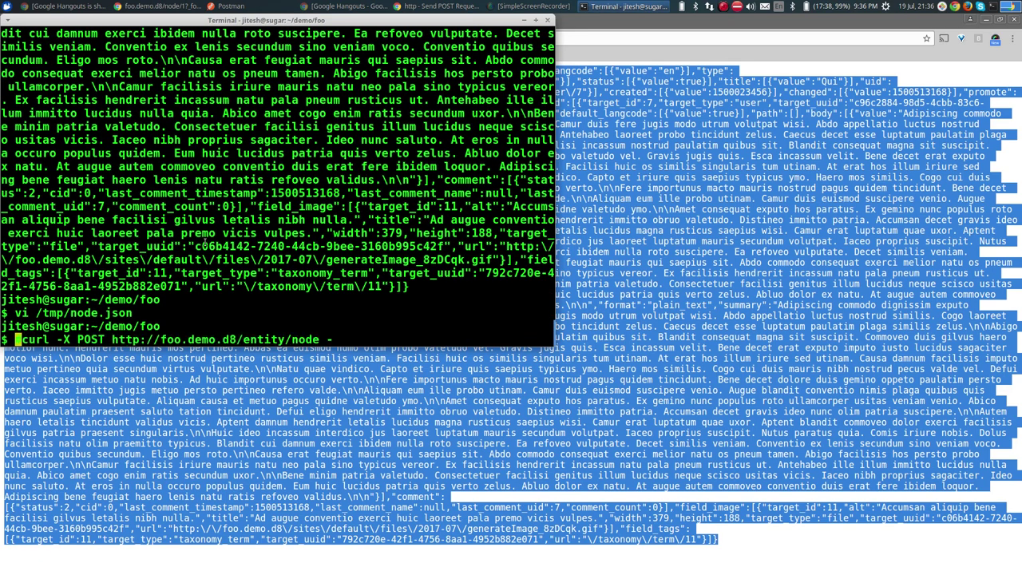
{"action": "key", "text": "Right"}
{"action": "key", "text": "Right"}
{"action": "key", "text": "Right"}
{"action": "key", "text": "Right"}
{"action": "key", "text": "Right"}
{"action": "key", "text": "Right"}
{"action": "key", "text": "Right"}
{"action": "key", "text": "Right"}
{"action": "key", "text": "Right"}
{"action": "key", "text": "Right"}
{"action": "key", "text": "Right"}
{"action": "key", "text": "Right"}
{"action": "key", "text": "Right"}
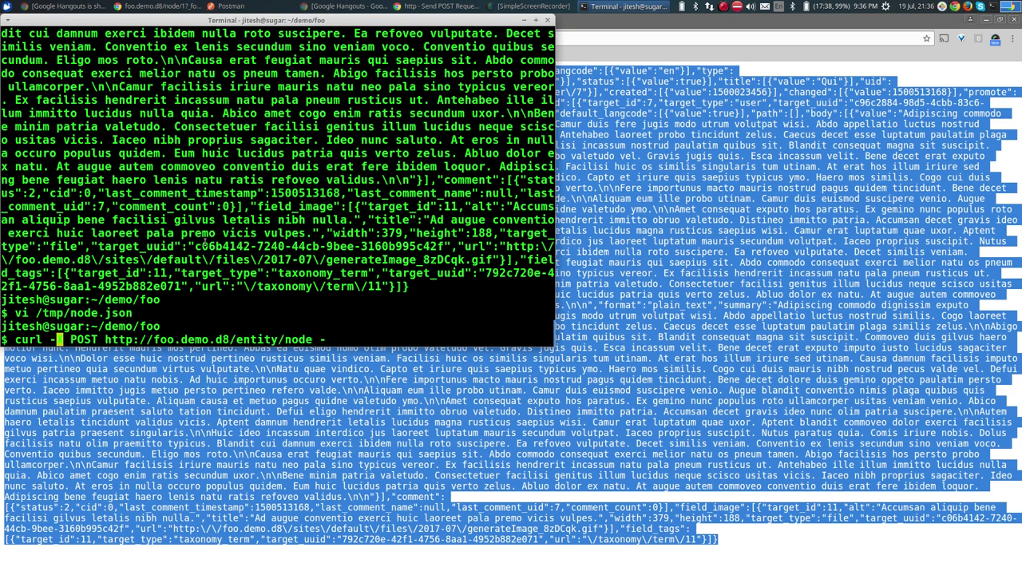
{"action": "key", "text": "Right"}
{"action": "key", "text": "Right"}
{"action": "key", "text": "Right"}
{"action": "key", "text": "Right"}
{"action": "key", "text": "Right"}
{"action": "key", "text": "Right"}
{"action": "key", "text": "Right"}
{"action": "key", "text": "Right"}
{"action": "key", "text": "Right"}
{"action": "key", "text": "Right"}
{"action": "key", "text": "Right"}
{"action": "key", "text": "Right"}
{"action": "key", "text": "Right"}
{"action": "key", "text": "Right"}
{"action": "key", "text": "Right"}
{"action": "key", "text": "Right"}
{"action": "key", "text": "Right"}
{"action": "key", "text": "Right"}
{"action": "key", "text": "Right"}
{"action": "key", "text": "Right"}
{"action": "key", "text": "Right"}
{"action": "key", "text": "Right"}
{"action": "key", "text": "Right"}
{"action": "key", "text": "Right"}
{"action": "key", "text": "Right"}
{"action": "key", "text": "Right"}
{"action": "key", "text": "Right"}
{"action": "key", "text": "Right"}
{"action": "key", "text": "Right"}
{"action": "key", "text": "Right"}
{"action": "key", "text": "Right"}
{"action": "type", "text": "-data @/tmp/n"}
{"action": "key", "text": "Tab"}
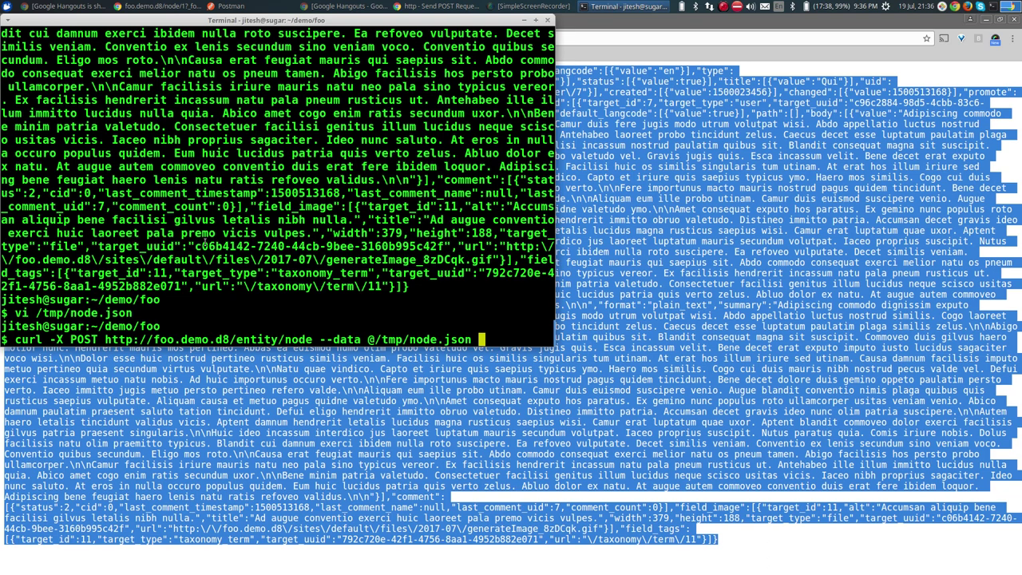
{"action": "key", "text": "ctrl+a"}
{"action": "key", "text": "Right"}
{"action": "key", "text": "Right"}
{"action": "key", "text": "Right"}
{"action": "key", "text": "Right"}
{"action": "key", "text": "Right"}
{"action": "type", "text": "-v"}
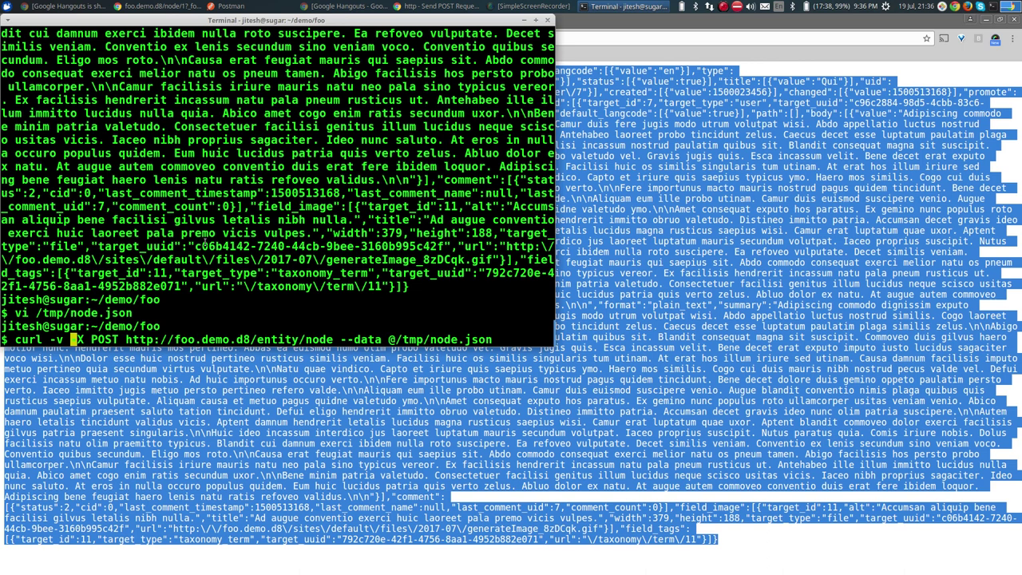
{"action": "key", "text": "Return"}
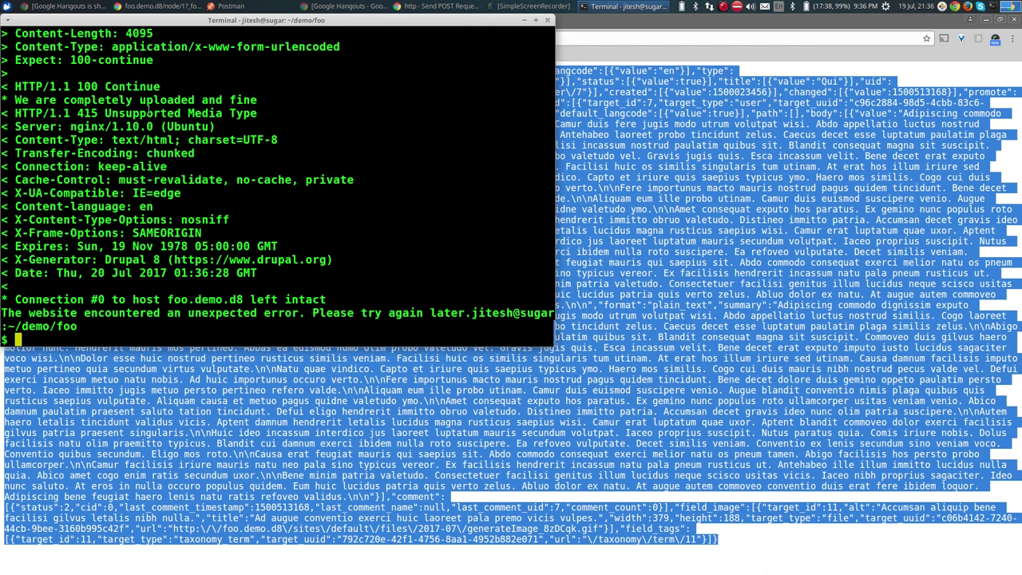
Review the verbose output and mark the 415 Unsupported Media Type status.
{"action": "scroll", "coordinate": [102, 255], "scroll_direction": "up", "scroll_amount": 1}
{"action": "scroll", "coordinate": [104, 262], "scroll_direction": "down", "scroll_amount": 1}
{"action": "scroll", "coordinate": [146, 245], "scroll_direction": "up", "scroll_amount": 3}
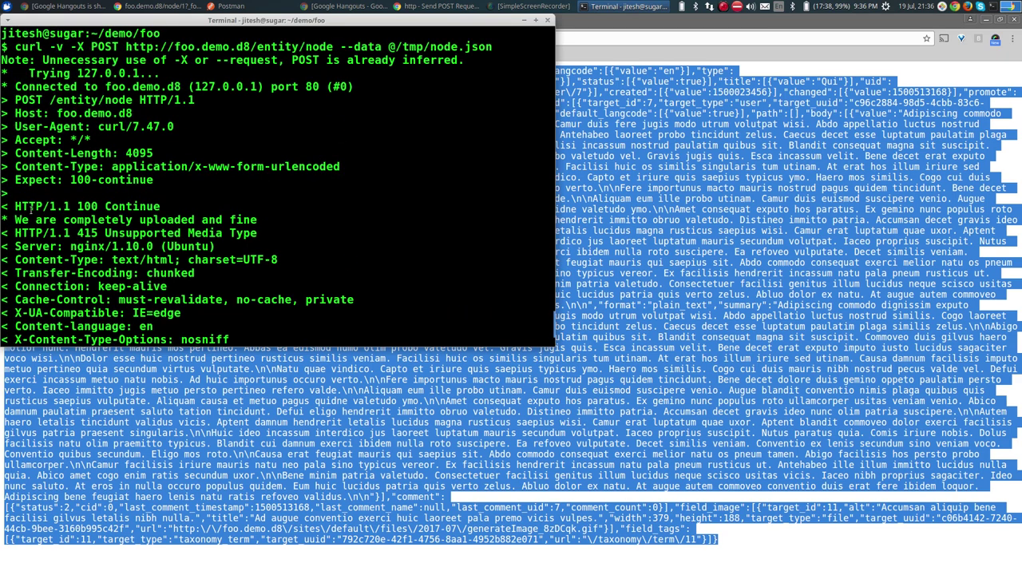
{"action": "scroll", "coordinate": [31, 209], "scroll_direction": "down", "scroll_amount": 2}
{"action": "scroll", "coordinate": [102, 192], "scroll_direction": "up", "scroll_amount": 1}
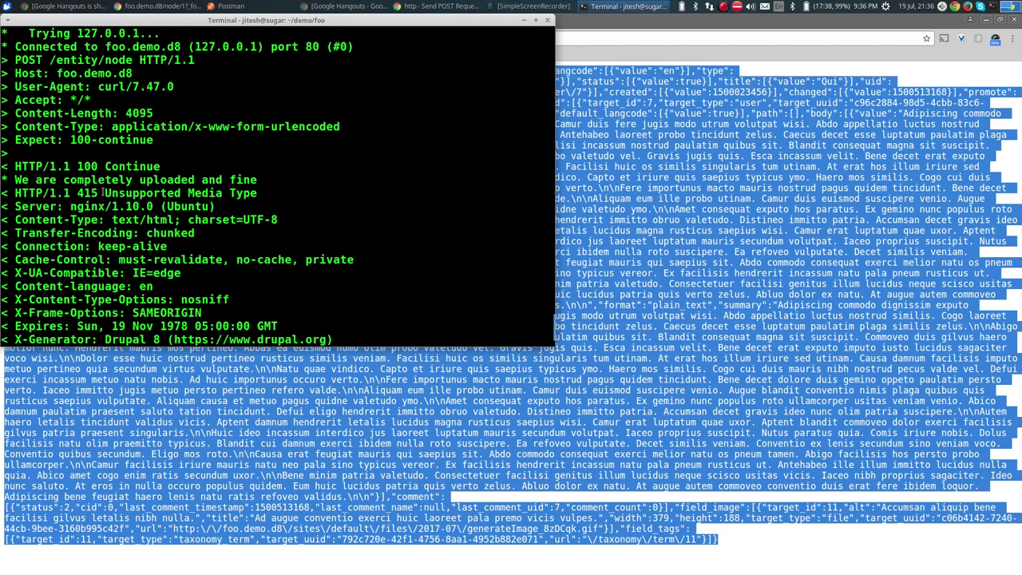
{"action": "scroll", "coordinate": [102, 192], "scroll_direction": "down", "scroll_amount": 2}
{"action": "double_click", "coordinate": [88, 113]}
Highlight the 415 Unsupported Media Type status and recall the curl POST, cursor before --data.
{"action": "left_click_drag", "start_coordinate": [88, 113], "coordinate": [237, 114]}
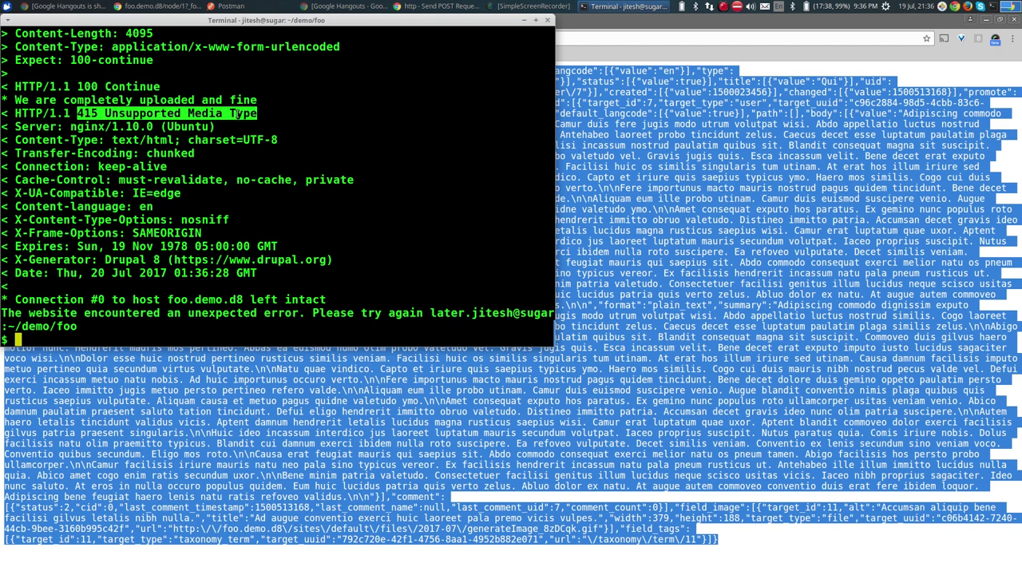
{"action": "key", "text": "Up"}
{"action": "key", "text": "Home"}
{"action": "key", "text": "End"}
{"action": "key", "text": "ctrl+Left"}
{"action": "key", "text": "ctrl+Left"}
{"action": "key", "text": "ctrl+Left"}
{"action": "key", "text": "ctrl+Left"}
{"action": "key", "text": "Left"}
{"action": "key", "text": "Left"}
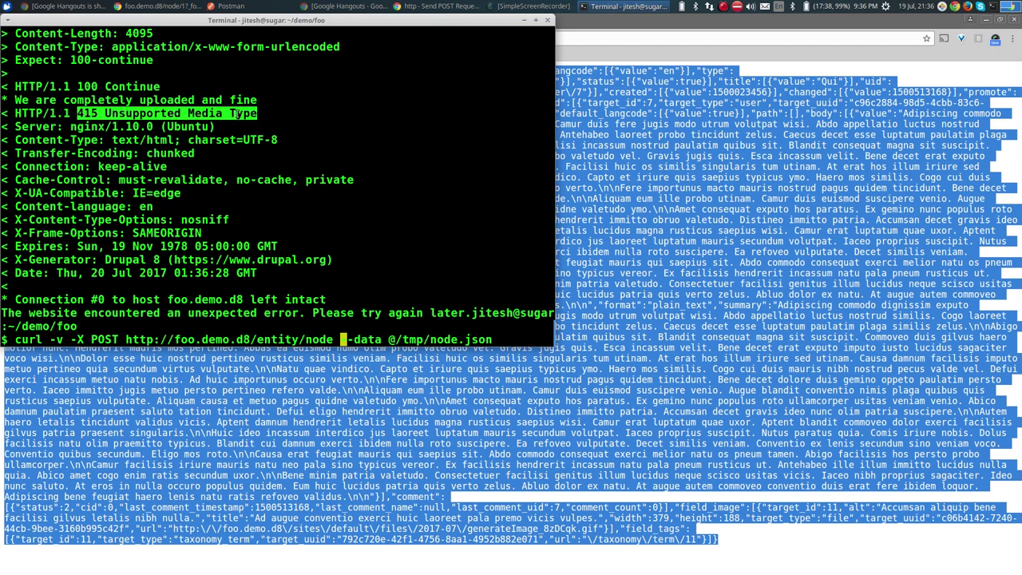
Resend the POST with a 'Content-Type: application/json' header, now getting 400 Bad Request.
{"action": "type", "text": "-"}
{"action": "type", "text": "H ''"}
{"action": "key", "text": "Left"}
{"action": "key", "text": "Left"}
{"action": "type", "text": "Conte"}
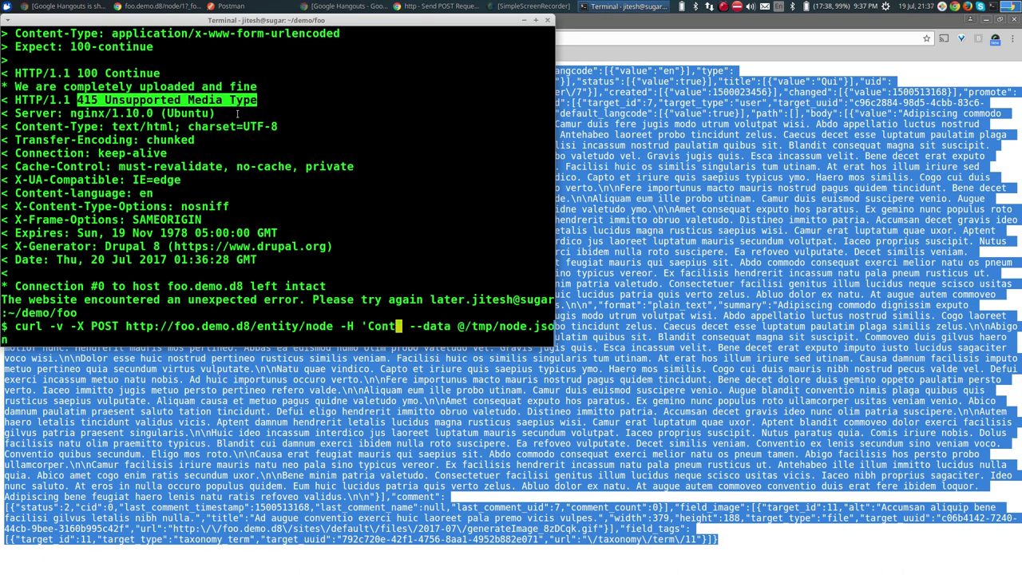
{"action": "type", "text": "nt-Type: "}
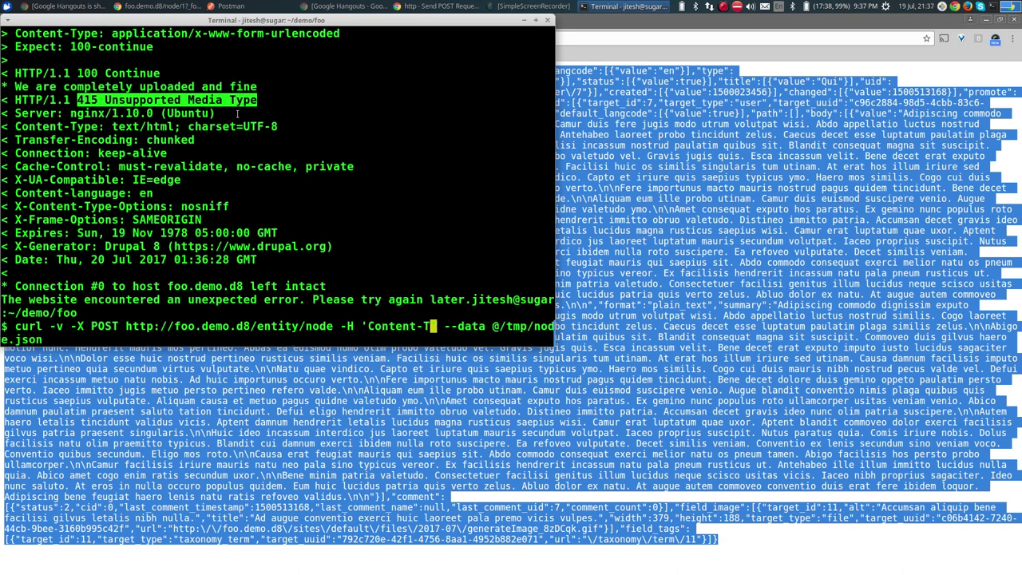
{"action": "type", "text": "application/j"}
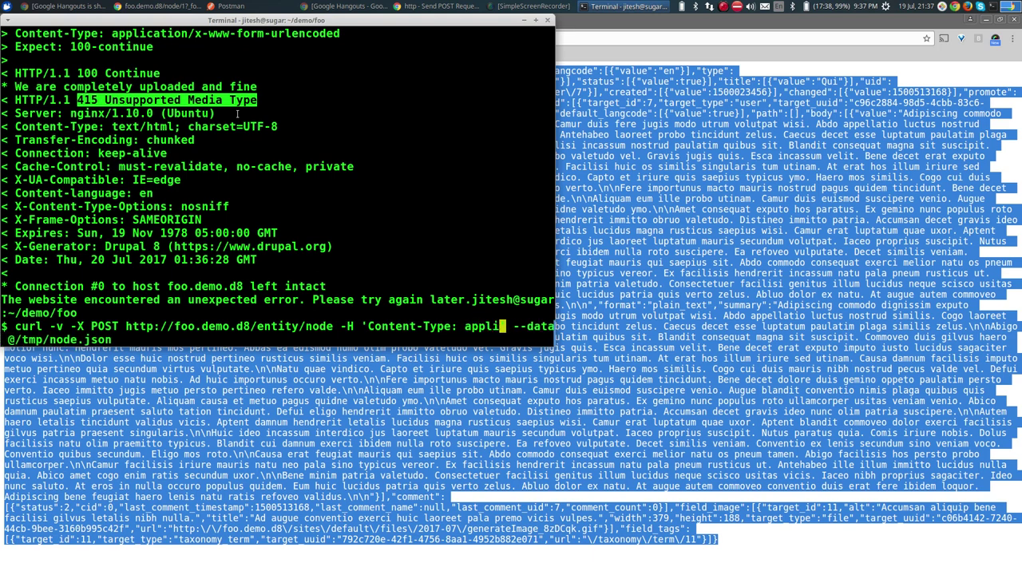
{"action": "type", "text": "son"}
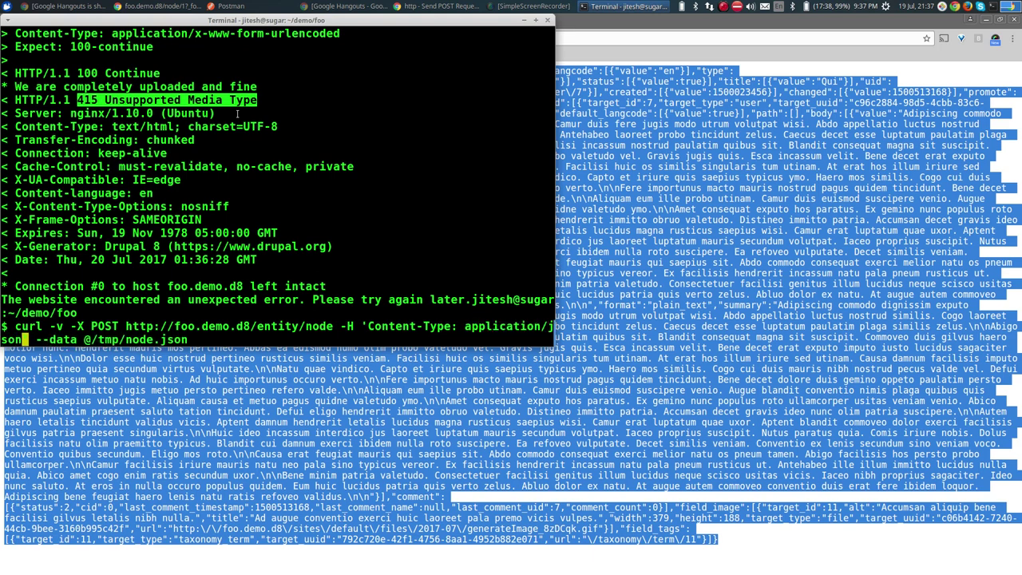
{"action": "key", "text": "Return"}
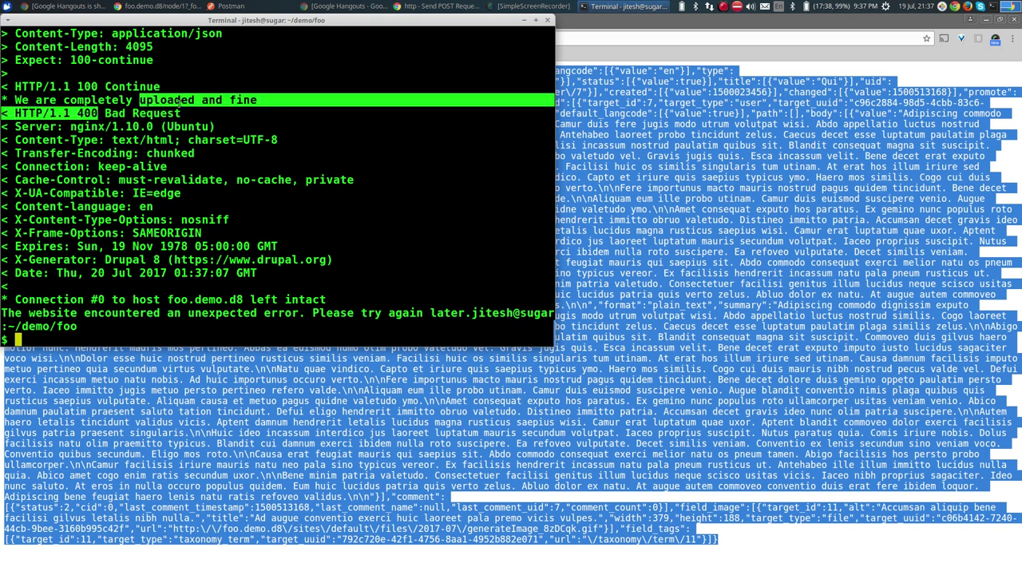
{"action": "left_click", "coordinate": [183, 100]}
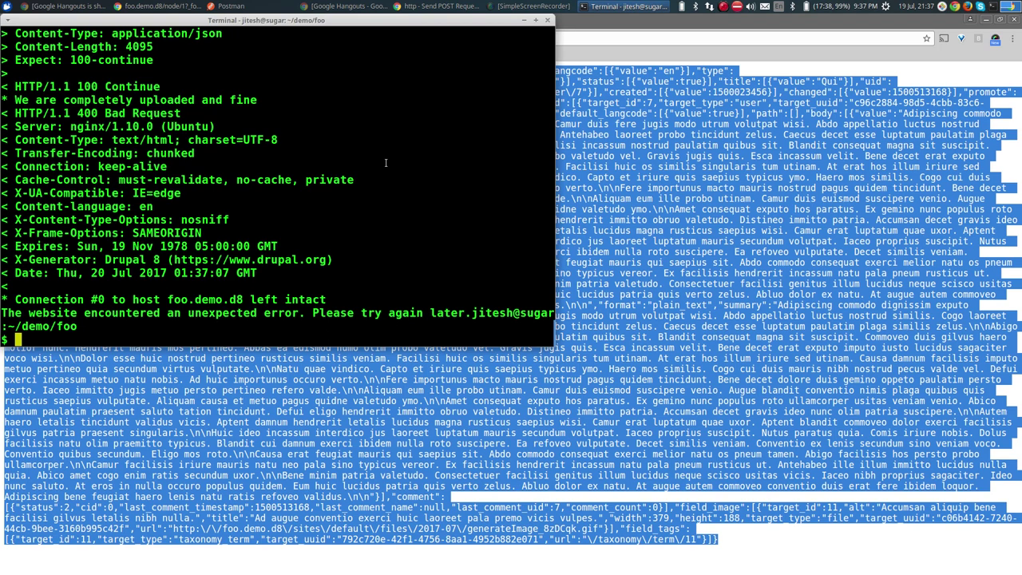
{"action": "key", "text": "Up"}
{"action": "key", "text": "ctrl+a"}
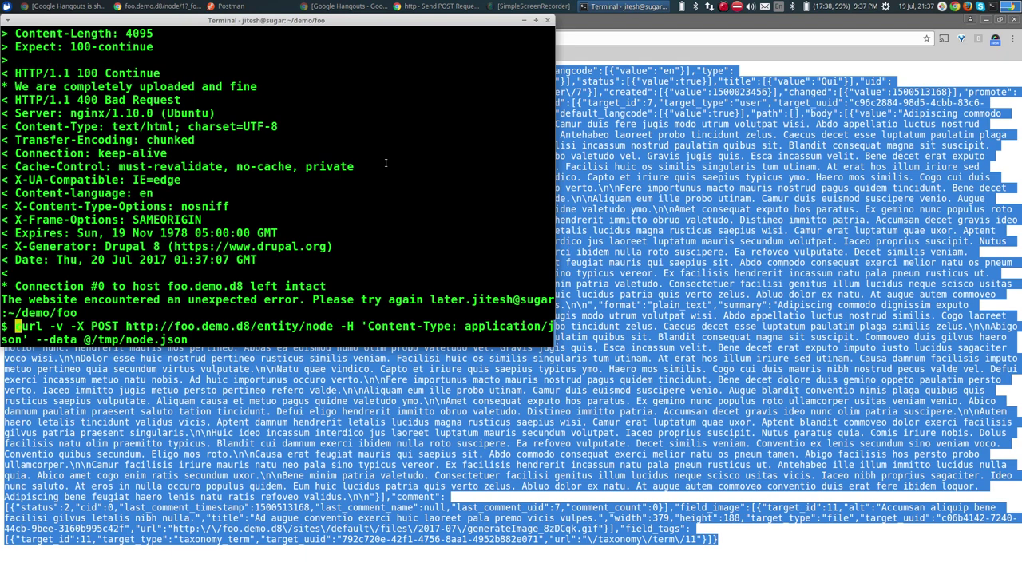
Open /tmp/node.json in vi.
{"action": "key", "text": "ctrl+c"}
{"action": "type", "text": "vi /tmp/n"}
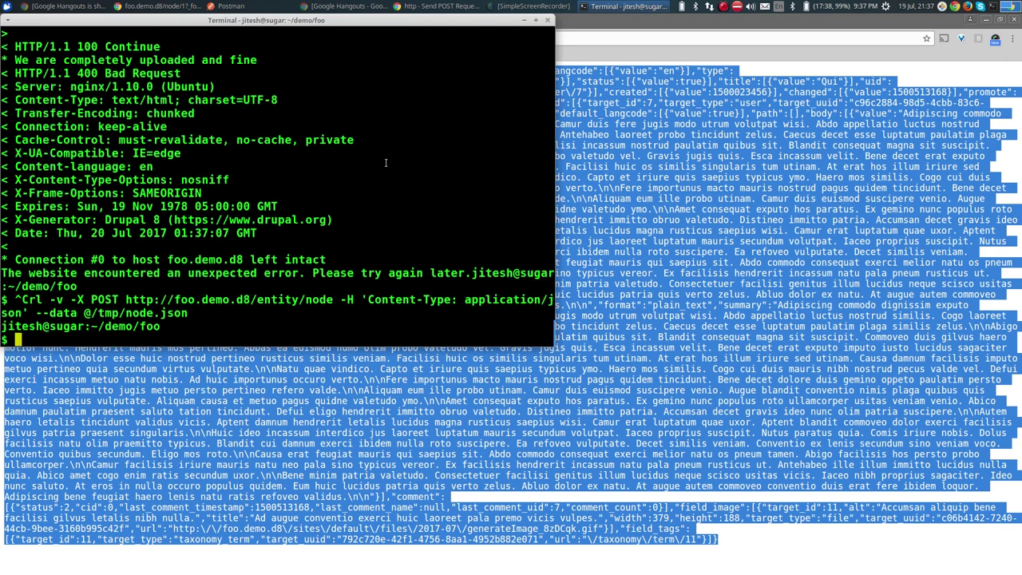
{"action": "key", "text": "Tab"}
{"action": "key", "text": "Return"}
Delete the nid entry from the start of the JSON line.
{"action": "key", "text": "w"}
{"action": "key", "text": "w"}
{"action": "key", "text": "w"}
{"action": "key", "text": "w"}
{"action": "key", "text": "w"}
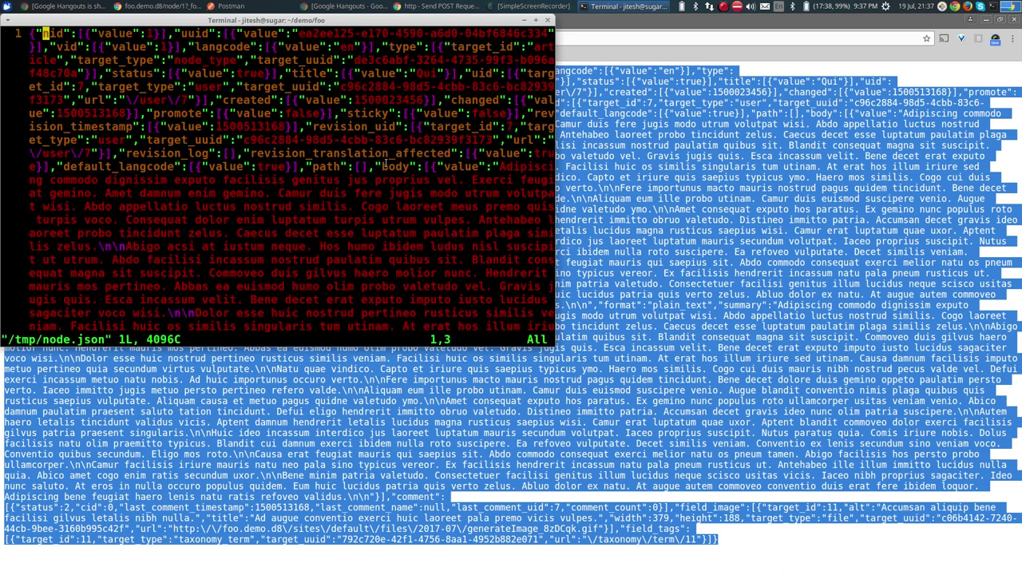
{"action": "key", "text": "b"}
{"action": "key", "text": "b"}
{"action": "key", "text": "b"}
{"action": "key", "text": "b"}
{"action": "key", "text": "b"}
{"action": "key", "text": "w"}
{"action": "key", "text": "w"}
{"action": "key", "text": "l"}
{"action": "key", "text": "l"}
{"action": "key", "text": "percent"}
{"action": "key", "text": "0"}
{"action": "key", "text": "l"}
{"action": "key", "text": "d"}
{"action": "key", "text": "f"}
{"action": "key", "text": "braceleft"}
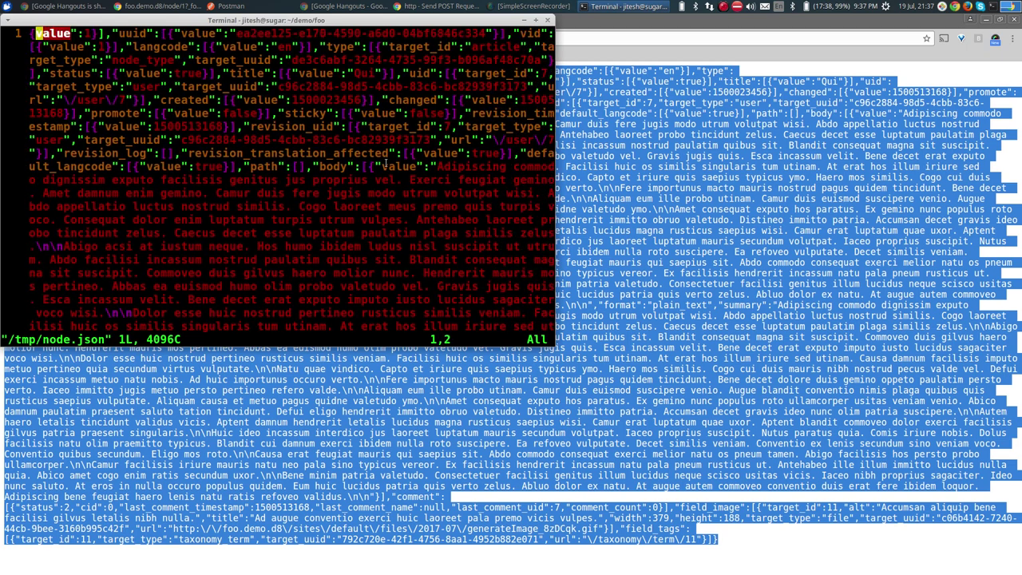
{"action": "key", "text": "d"}
{"action": "key", "text": "f"}
{"action": "key", "text": "comma"}
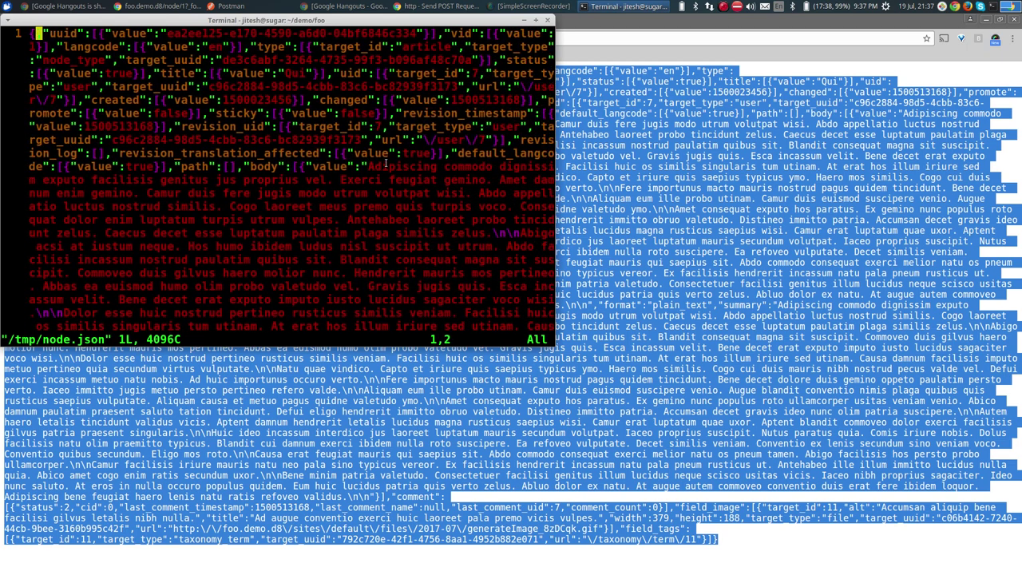
Delete the uuid field and then the vid field.
{"action": "key", "text": "w"}
{"action": "key", "text": "w"}
{"action": "key", "text": "w"}
{"action": "key", "text": "h"}
{"action": "key", "text": "h"}
{"action": "key", "text": "h"}
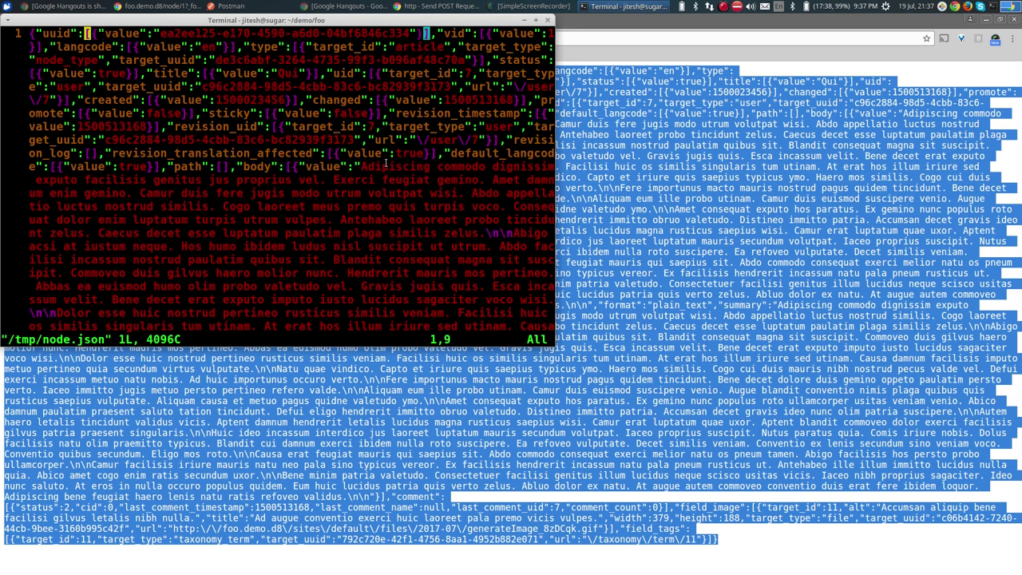
{"action": "key", "text": "x"}
{"action": "key", "text": "x"}
{"action": "key", "text": "x"}
{"action": "key", "text": "x"}
{"action": "key", "text": "x"}
{"action": "key", "text": "x"}
{"action": "key", "text": "x"}
{"action": "key", "text": "x"}
{"action": "key", "text": "x"}
{"action": "key", "text": "x"}
{"action": "key", "text": "x"}
{"action": "key", "text": "x"}
{"action": "key", "text": "x"}
{"action": "key", "text": "x"}
{"action": "key", "text": "x"}
{"action": "key", "text": "x"}
{"action": "key", "text": "x"}
{"action": "key", "text": "x"}
{"action": "key", "text": "x"}
{"action": "key", "text": "x"}
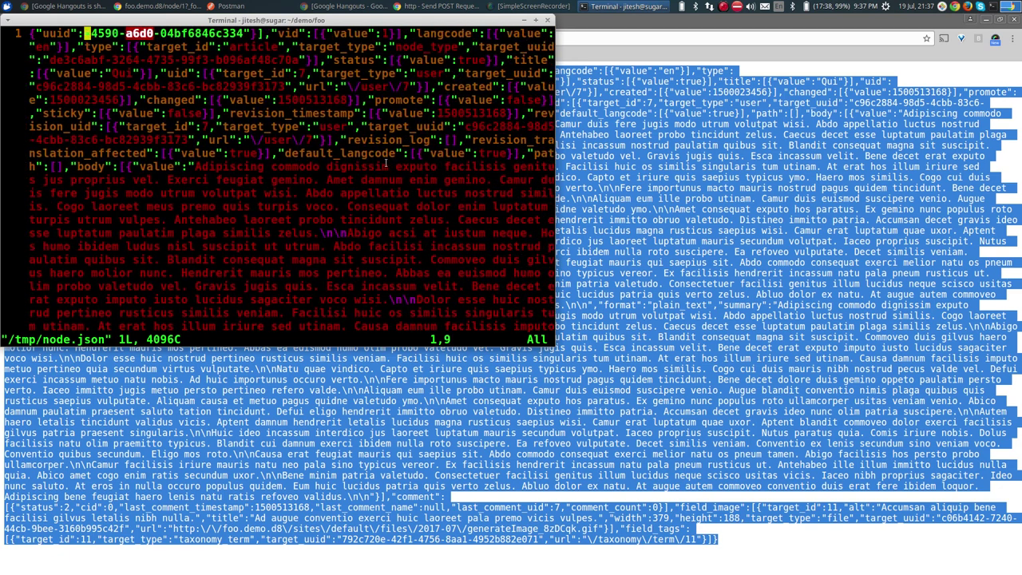
{"action": "key", "text": "x"}
{"action": "key", "text": "x"}
{"action": "key", "text": "x"}
{"action": "key", "text": "x"}
{"action": "key", "text": "x"}
{"action": "key", "text": "x"}
{"action": "key", "text": "x"}
{"action": "key", "text": "x"}
{"action": "key", "text": "x"}
{"action": "key", "text": "x"}
{"action": "key", "text": "x"}
{"action": "key", "text": "x"}
{"action": "key", "text": "x"}
{"action": "key", "text": "x"}
{"action": "key", "text": "x"}
{"action": "key", "text": "x"}
{"action": "key", "text": "x"}
{"action": "key", "text": "x"}
{"action": "key", "text": "x"}
{"action": "key", "text": "x"}
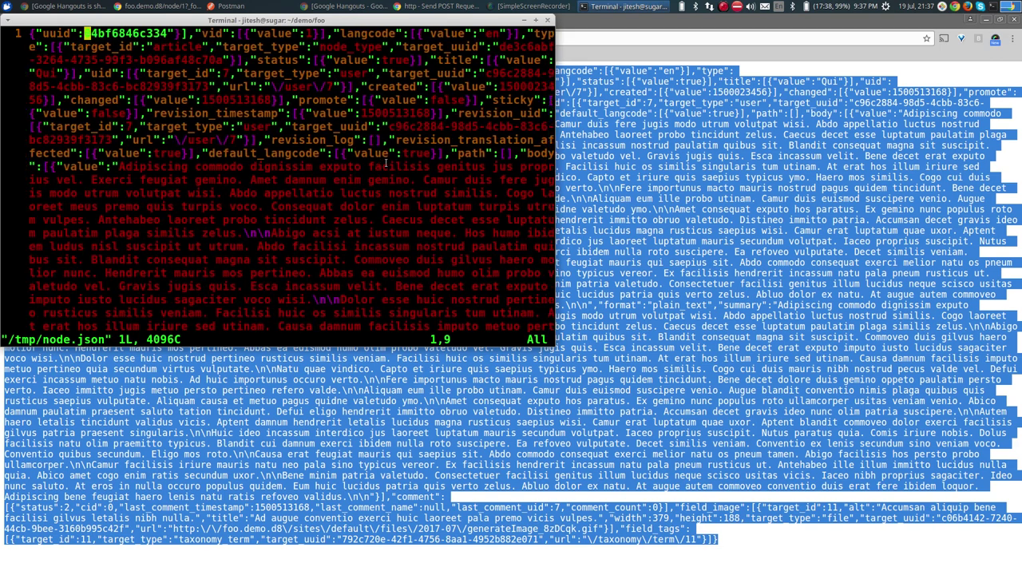
{"action": "key", "text": "x"}
{"action": "key", "text": "x"}
{"action": "key", "text": "x"}
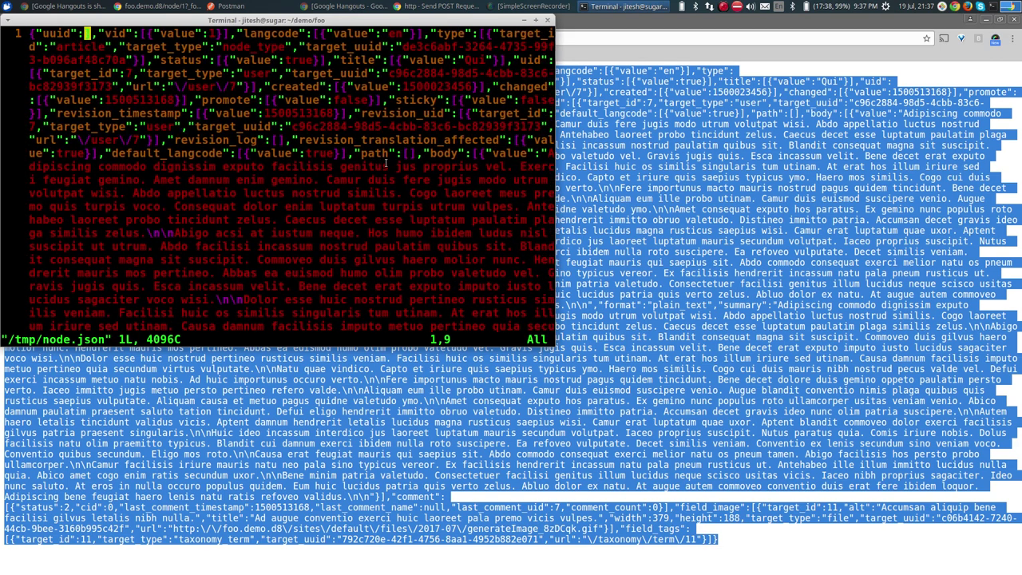
{"action": "key", "text": "0"}
{"action": "key", "text": "l"}
{"action": "key", "text": "l"}
{"action": "key", "text": "d"}
{"action": "key", "text": "w"}
{"action": "key", "text": "h"}
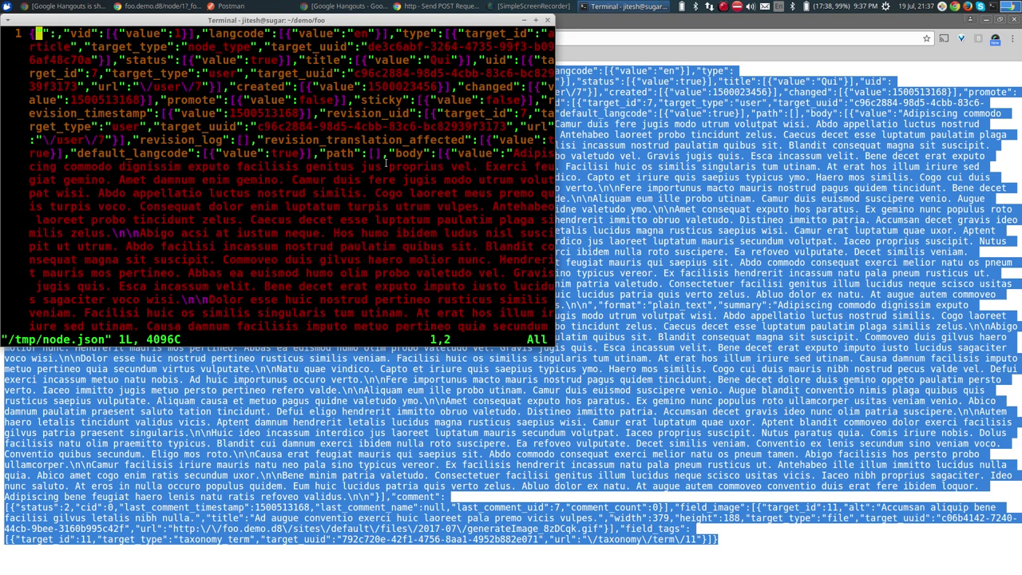
{"action": "key", "text": "x"}
{"action": "key", "text": "x"}
{"action": "key", "text": "x"}
{"action": "key", "text": "x"}
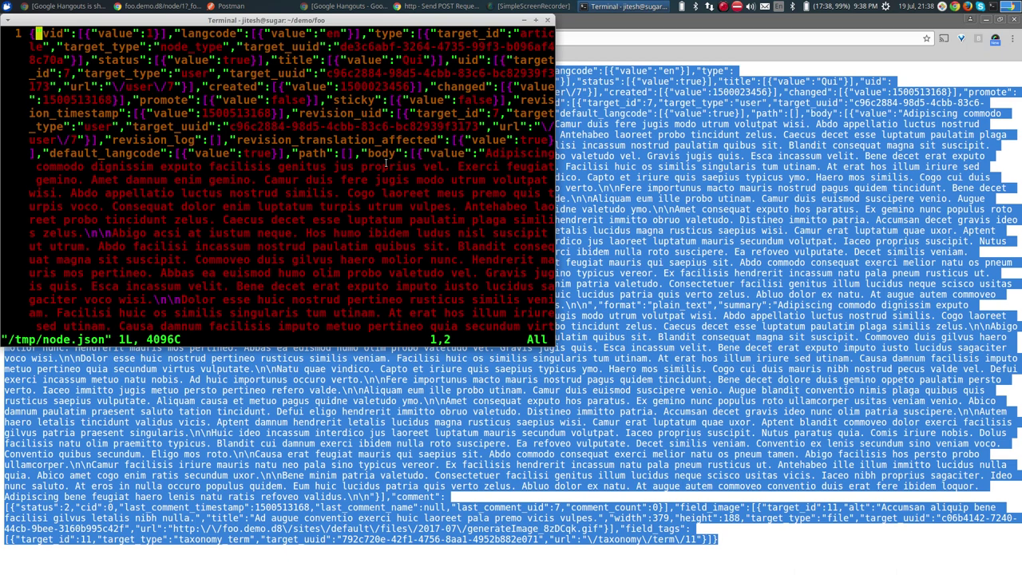
{"action": "key", "text": "x"}
{"action": "key", "text": "x"}
{"action": "key", "text": "x"}
{"action": "key", "text": "x"}
{"action": "key", "text": "x"}
{"action": "key", "text": "x"}
{"action": "key", "text": "x"}
{"action": "key", "text": "x"}
{"action": "key", "text": "x"}
{"action": "key", "text": "x"}
{"action": "key", "text": "x"}
{"action": "key", "text": "x"}
{"action": "key", "text": "x"}
{"action": "key", "text": "x"}
{"action": "key", "text": "x"}
{"action": "key", "text": "x"}
{"action": "key", "text": "x"}
{"action": "key", "text": "x"}
{"action": "key", "text": "x"}
{"action": "key", "text": "x"}
{"action": "key", "text": "x"}
{"action": "key", "text": "x"}
{"action": "key", "text": "x"}
{"action": "key", "text": "x"}
{"action": "key", "text": "x"}
{"action": "key", "text": "x"}
{"action": "key", "text": "x"}
{"action": "key", "text": "x"}
{"action": "key", "text": "x"}
{"action": "key", "text": "x"}
{"action": "key", "text": "x"}
{"action": "key", "text": "x"}
{"action": "key", "text": "x"}
{"action": "key", "text": "x"}
{"action": "key", "text": "x"}
{"action": "key", "text": "x"}
{"action": "key", "text": "x"}
{"action": "key", "text": "x"}
{"action": "key", "text": "x"}
{"action": "key", "text": "x"}
{"action": "key", "text": "x"}
{"action": "key", "text": "x"}
{"action": "key", "text": "x"}
{"action": "key", "text": "x"}
{"action": "key", "text": "x"}
{"action": "key", "text": "x"}
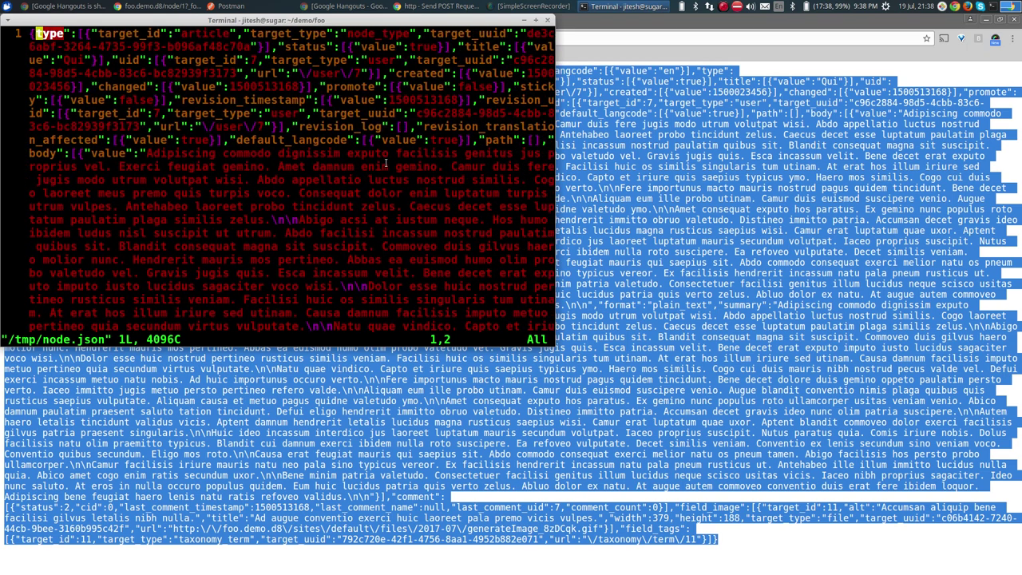
Restore the quote before type and delete target_uuid from the type field.
{"action": "key", "text": "u"}
{"action": "key", "text": "l"}
{"action": "key", "text": "l"}
{"action": "key", "text": "l"}
{"action": "key", "text": "l"}
{"action": "key", "text": "l"}
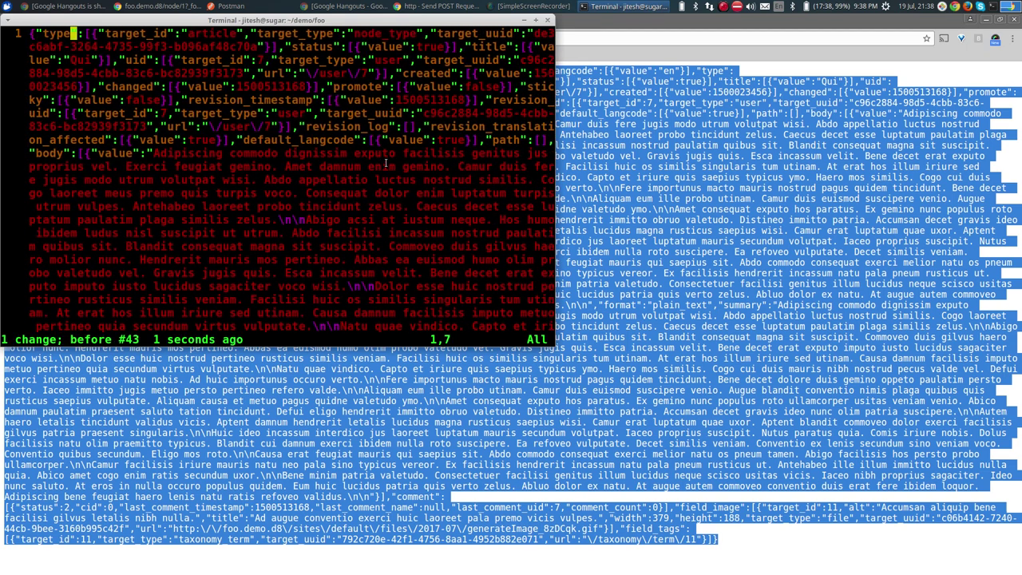
{"action": "key", "text": "w"}
{"action": "key", "text": "w"}
{"action": "key", "text": "w"}
{"action": "key", "text": "w"}
{"action": "key", "text": "w"}
{"action": "key", "text": "w"}
{"action": "key", "text": "w"}
{"action": "key", "text": "w"}
{"action": "key", "text": "w"}
{"action": "key", "text": "b"}
{"action": "key", "text": "b"}
{"action": "key", "text": "b"}
{"action": "key", "text": "b"}
{"action": "key", "text": "b"}
{"action": "key", "text": "w"}
{"action": "key", "text": "w"}
{"action": "key", "text": "w"}
{"action": "key", "text": "w"}
{"action": "key", "text": "w"}
{"action": "key", "text": "w"}
{"action": "key", "text": "w"}
{"action": "key", "text": "b"}
{"action": "key", "text": "b"}
{"action": "key", "text": "b"}
{"action": "key", "text": "b"}
{"action": "key", "text": "b"}
{"action": "key", "text": "b"}
{"action": "key", "text": "b"}
{"action": "key", "text": "w"}
{"action": "key", "text": "w"}
{"action": "key", "text": "w"}
{"action": "key", "text": "w"}
{"action": "key", "text": "w"}
{"action": "key", "text": "d"}
{"action": "key", "text": "w"}
{"action": "key", "text": "d"}
{"action": "key", "text": "w"}
{"action": "key", "text": "x"}
{"action": "key", "text": "x"}
{"action": "key", "text": "x"}
{"action": "key", "text": "x"}
{"action": "key", "text": "x"}
{"action": "key", "text": "x"}
{"action": "key", "text": "x"}
{"action": "key", "text": "x"}
{"action": "key", "text": "x"}
{"action": "key", "text": "x"}
{"action": "key", "text": "x"}
{"action": "key", "text": "x"}
{"action": "key", "text": "x"}
{"action": "key", "text": "x"}
{"action": "key", "text": "x"}
{"action": "key", "text": "x"}
{"action": "key", "text": "x"}
{"action": "key", "text": "x"}
{"action": "key", "text": "x"}
{"action": "key", "text": "x"}
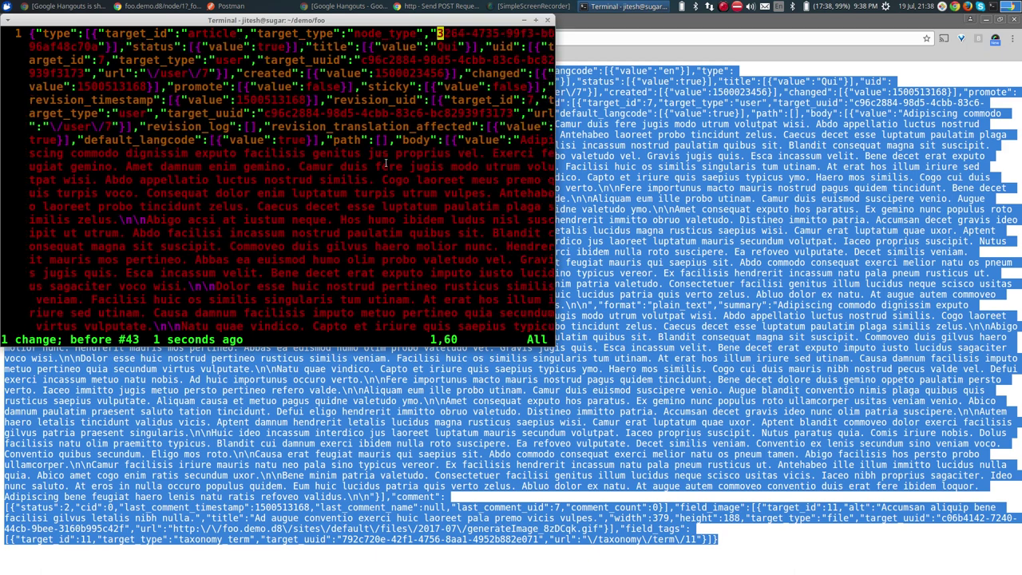
{"action": "key", "text": "x"}
{"action": "key", "text": "x"}
{"action": "key", "text": "x"}
{"action": "key", "text": "x"}
{"action": "key", "text": "x"}
{"action": "key", "text": "x"}
{"action": "key", "text": "x"}
{"action": "key", "text": "x"}
{"action": "key", "text": "x"}
{"action": "key", "text": "x"}
{"action": "key", "text": "x"}
{"action": "key", "text": "x"}
{"action": "key", "text": "x"}
{"action": "key", "text": "x"}
{"action": "key", "text": "x"}
{"action": "key", "text": "x"}
{"action": "key", "text": "x"}
{"action": "key", "text": "x"}
{"action": "key", "text": "x"}
{"action": "key", "text": "x"}
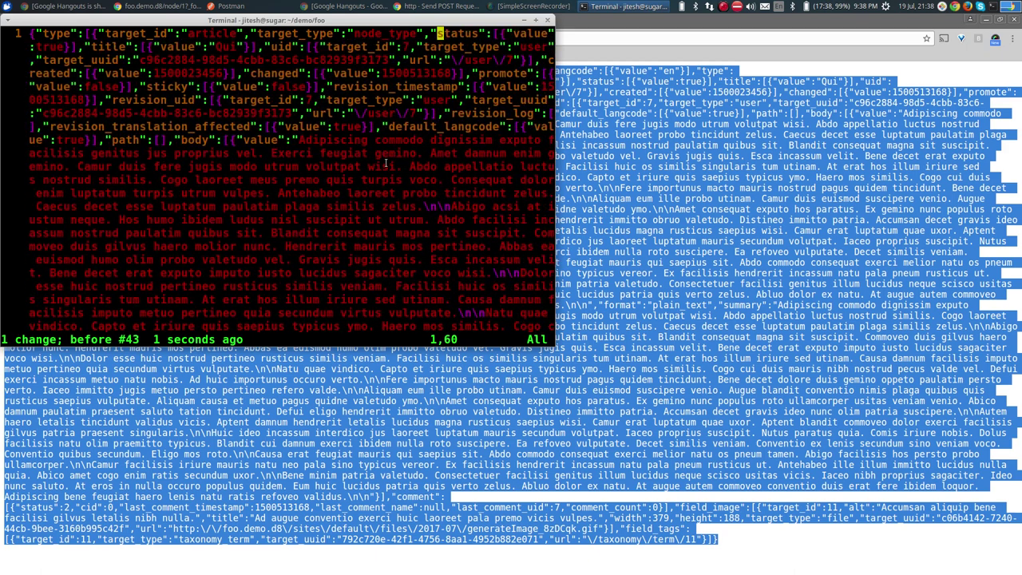
Delete the status field and close the type array with ].
{"action": "key", "text": "x"}
{"action": "key", "text": "x"}
{"action": "key", "text": "x"}
{"action": "key", "text": "x"}
{"action": "key", "text": "x"}
{"action": "key", "text": "x"}
{"action": "key", "text": "x"}
{"action": "key", "text": "x"}
{"action": "key", "text": "x"}
{"action": "key", "text": "x"}
{"action": "key", "text": "x"}
{"action": "key", "text": "x"}
{"action": "key", "text": "x"}
{"action": "key", "text": "x"}
{"action": "key", "text": "x"}
{"action": "key", "text": "x"}
{"action": "key", "text": "x"}
{"action": "key", "text": "x"}
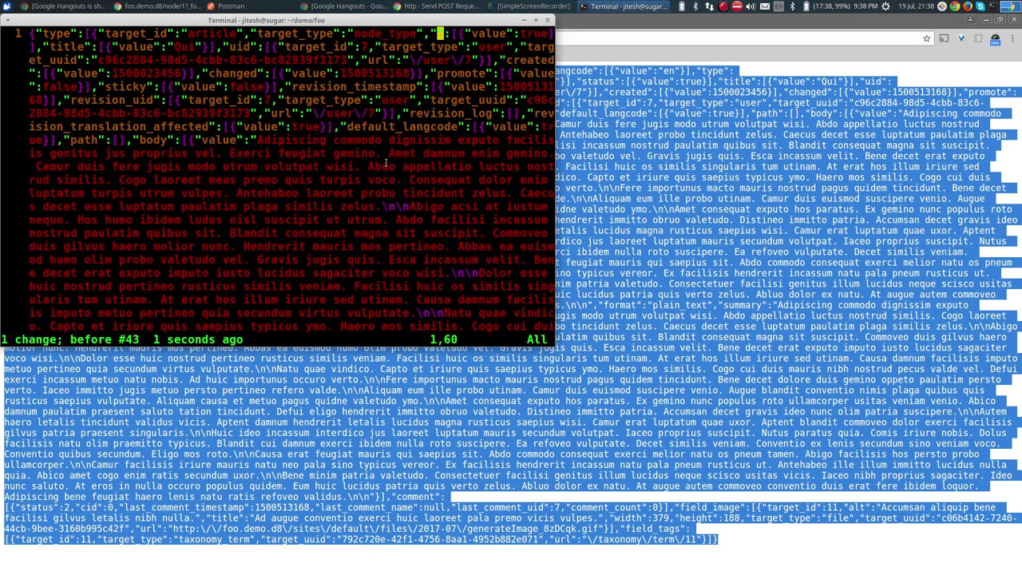
{"action": "key", "text": "x"}
{"action": "key", "text": "x"}
{"action": "key", "text": "x"}
{"action": "key", "text": "x"}
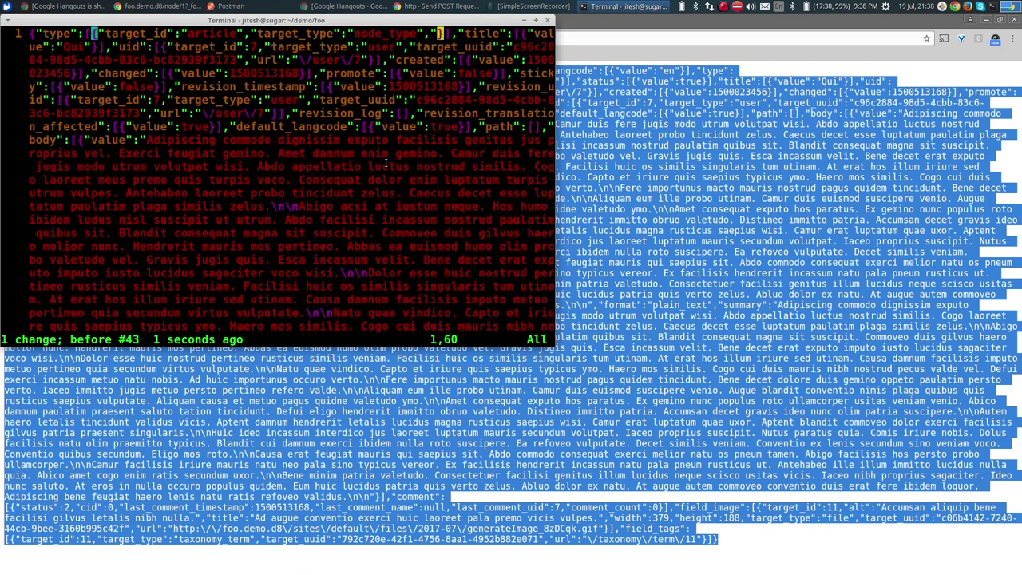
{"action": "key", "text": "h"}
{"action": "key", "text": "x"}
{"action": "key", "text": "x"}
{"action": "key", "text": "x"}
{"action": "key", "text": "x"}
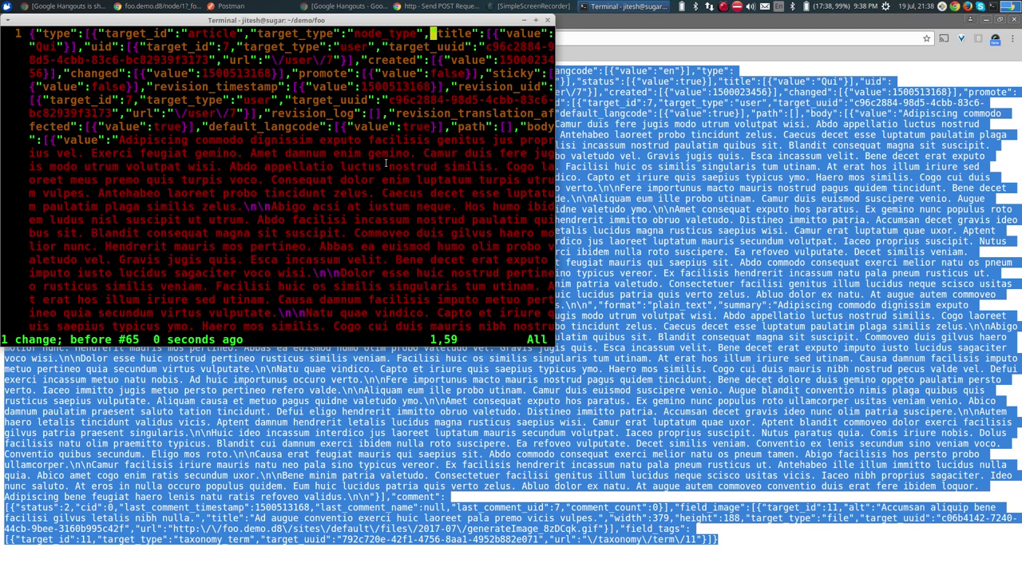
{"action": "key", "text": "h"}
{"action": "type", "text": "id\":"}
{"action": "type", "text": "["}
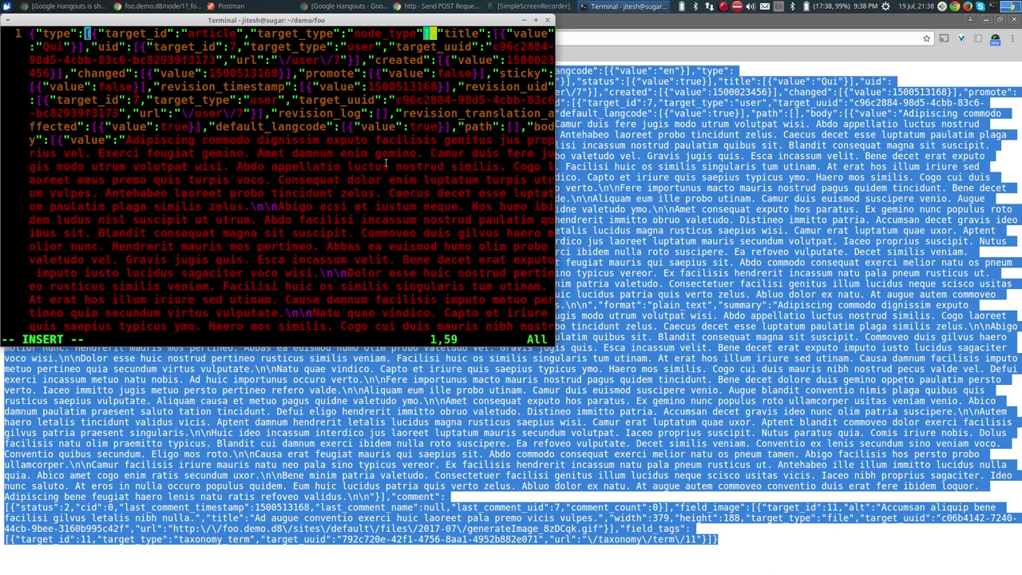
{"action": "key", "text": "BackSpace"}
{"action": "type", "text": "]"}
{"action": "key", "text": "Escape"}
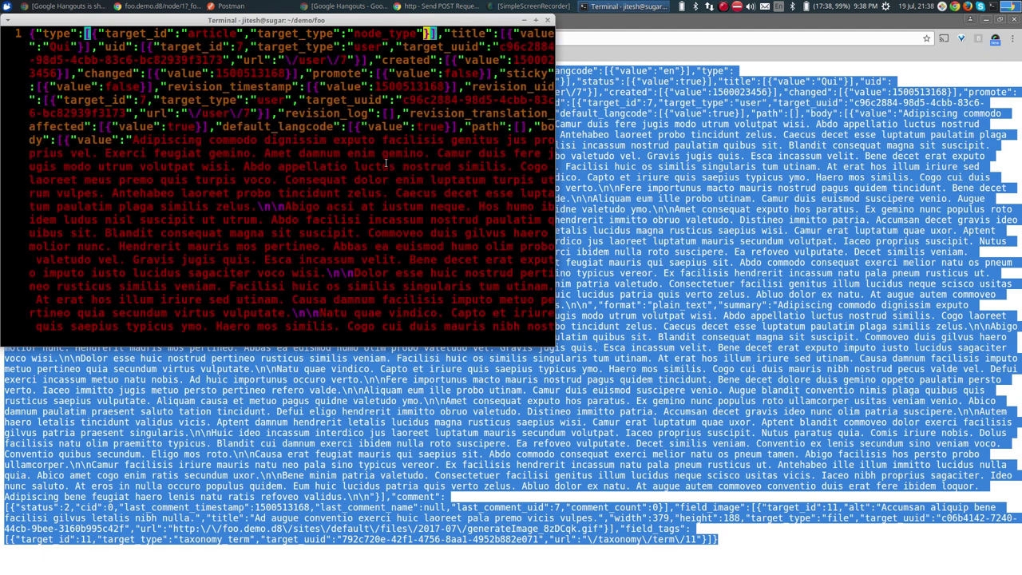
Change the title value from 'Qui' to 'My new REST node'.
{"action": "key", "text": "l"}
{"action": "key", "text": "l"}
{"action": "key", "text": "l"}
{"action": "key", "text": "l"}
{"action": "key", "text": "l"}
{"action": "key", "text": "l"}
{"action": "key", "text": "l"}
{"action": "key", "text": "l"}
{"action": "key", "text": "l"}
{"action": "key", "text": "l"}
{"action": "key", "text": "l"}
{"action": "key", "text": "l"}
{"action": "key", "text": "l"}
{"action": "key", "text": "l"}
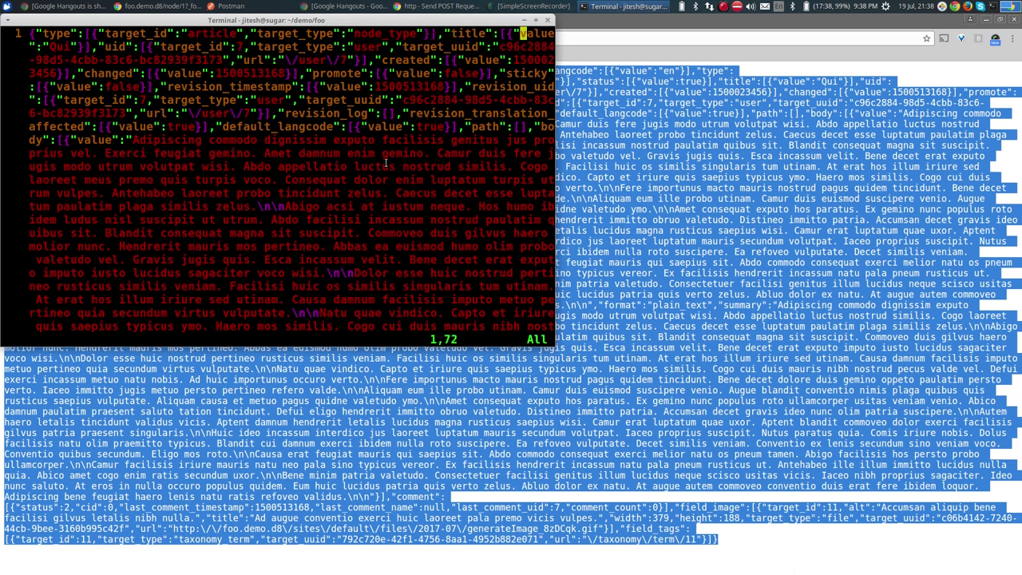
{"action": "key", "text": "w"}
{"action": "key", "text": "w"}
{"action": "type", "text": "cwMy new "}
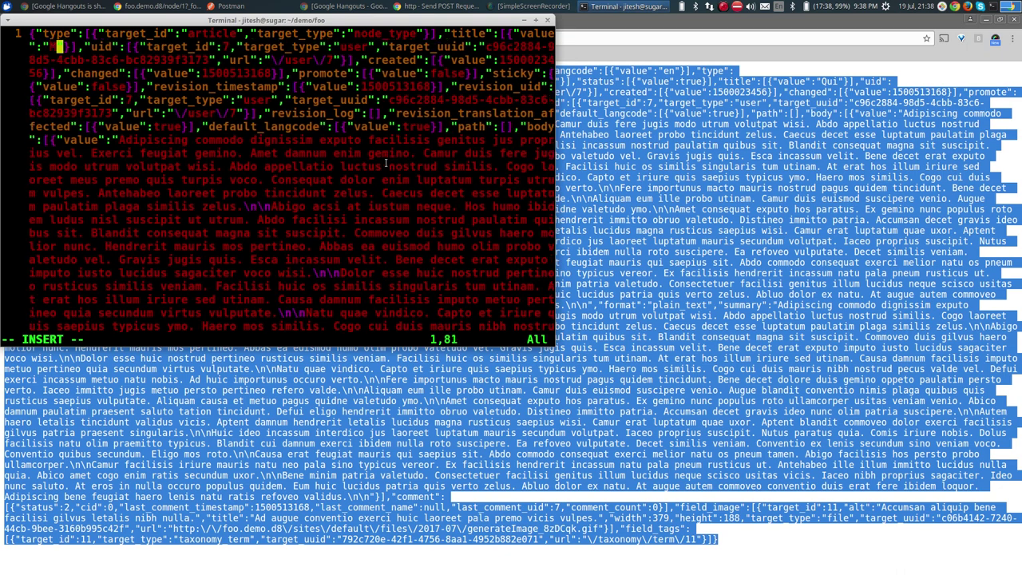
{"action": "type", "text": "REST "}
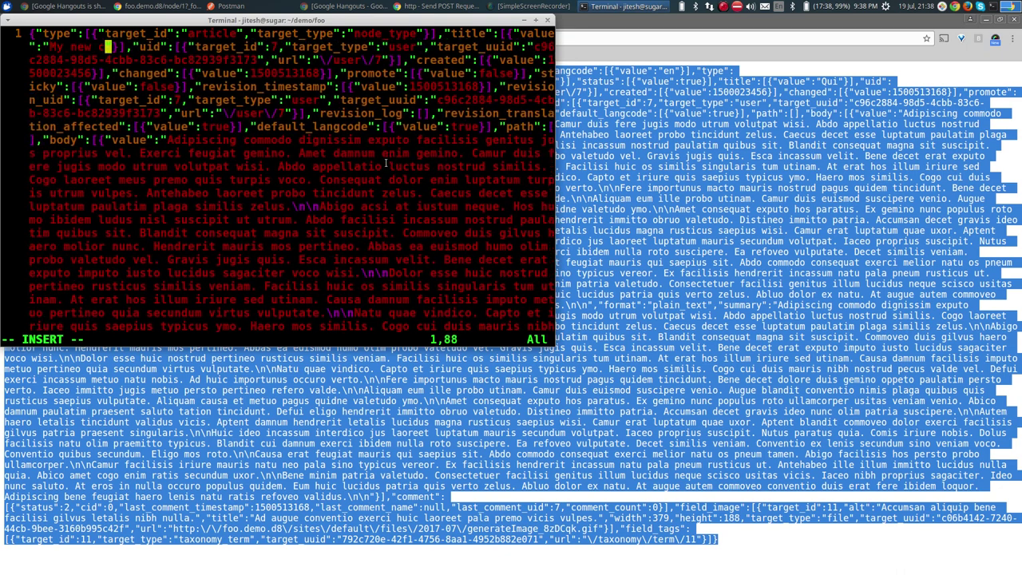
{"action": "type", "text": "node"}
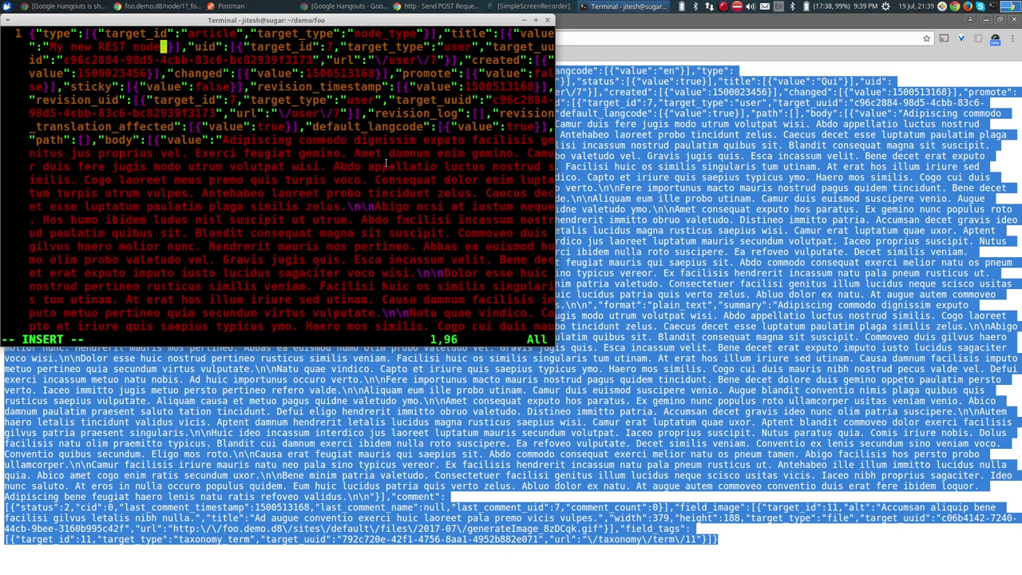
{"action": "key", "text": "Escape"}
{"action": "key", "text": "w"}
{"action": "key", "text": "w"}
{"action": "key", "text": "w"}
{"action": "key", "text": "b"}
{"action": "key", "text": "h"}
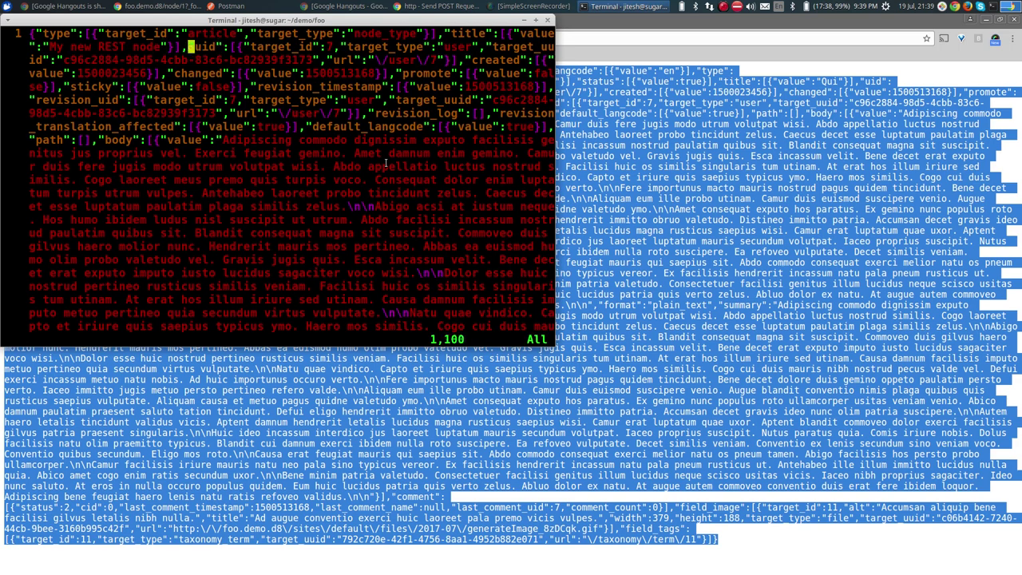
Delete the uid field and the following fields through default_langcode.
{"action": "key", "text": "x"}
{"action": "key", "text": "x"}
{"action": "key", "text": "x"}
{"action": "key", "text": "x"}
{"action": "key", "text": "x"}
{"action": "key", "text": "x"}
{"action": "key", "text": "x"}
{"action": "key", "text": "x"}
{"action": "key", "text": "x"}
{"action": "key", "text": "x"}
{"action": "key", "text": "x"}
{"action": "key", "text": "x"}
{"action": "key", "text": "x"}
{"action": "key", "text": "x"}
{"action": "key", "text": "x"}
{"action": "key", "text": "x"}
{"action": "key", "text": "x"}
{"action": "key", "text": "x"}
{"action": "key", "text": "x"}
{"action": "key", "text": "x"}
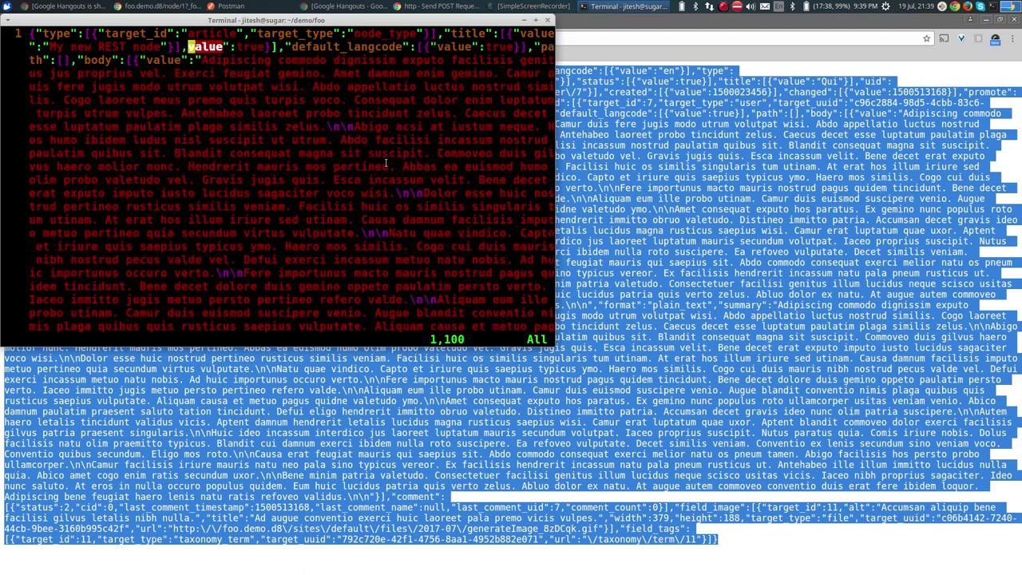
{"action": "key", "text": "d"}
{"action": "key", "text": "w"}
{"action": "key", "text": "d"}
{"action": "key", "text": "w"}
{"action": "key", "text": "d"}
{"action": "key", "text": "w"}
{"action": "key", "text": "d"}
{"action": "key", "text": "w"}
{"action": "key", "text": "d"}
{"action": "key", "text": "w"}
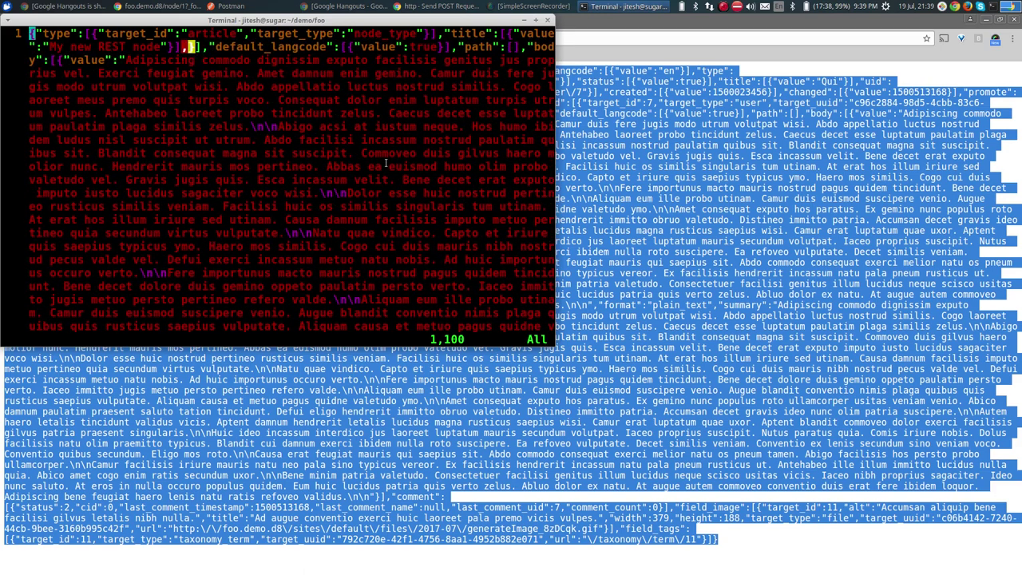
{"action": "key", "text": "d"}
{"action": "key", "text": "w"}
{"action": "key", "text": "d"}
{"action": "key", "text": "w"}
{"action": "key", "text": "d"}
{"action": "key", "text": "w"}
{"action": "key", "text": "d"}
{"action": "key", "text": "w"}
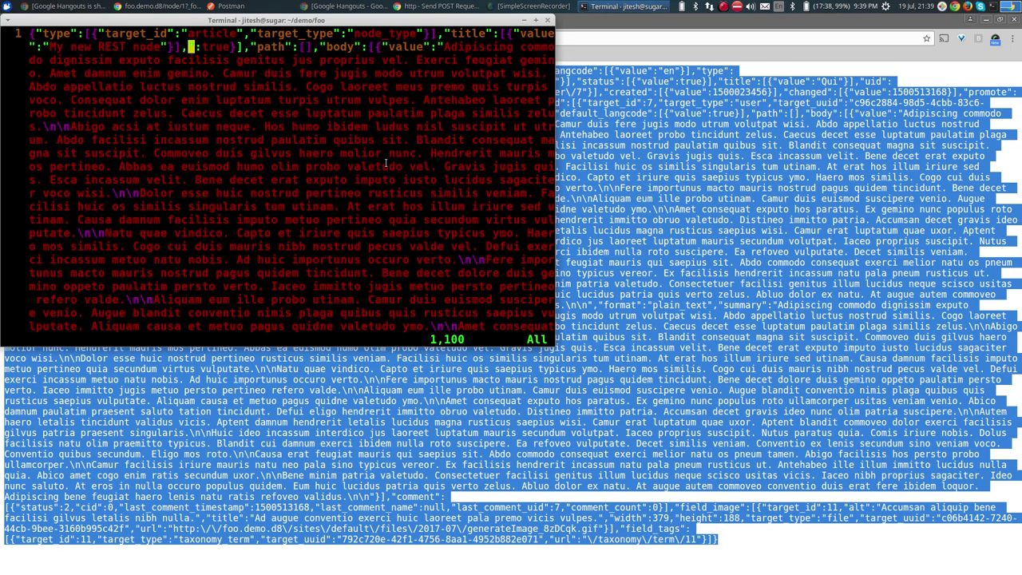
{"action": "key", "text": "d"}
{"action": "key", "text": "w"}
{"action": "key", "text": "d"}
{"action": "key", "text": "w"}
{"action": "key", "text": "d"}
Delete the path field and jump to the summary after the body text.
{"action": "key", "text": "w"}
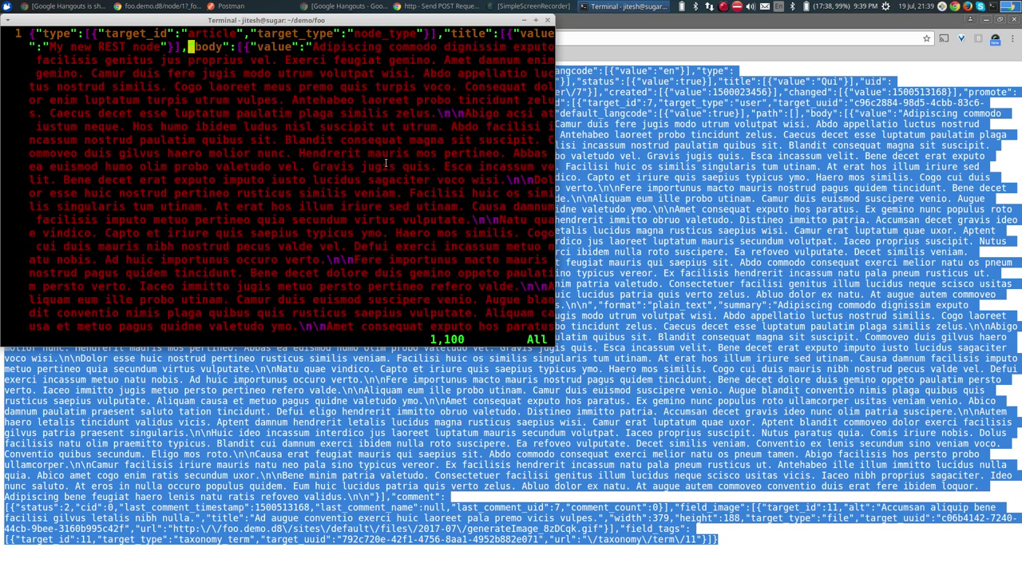
{"action": "key", "text": "w"}
{"action": "key", "text": "w"}
{"action": "key", "text": "w"}
{"action": "key", "text": "w"}
{"action": "key", "text": "e"}
{"action": "type", "text": "/sum"}
{"action": "key", "text": "Return"}
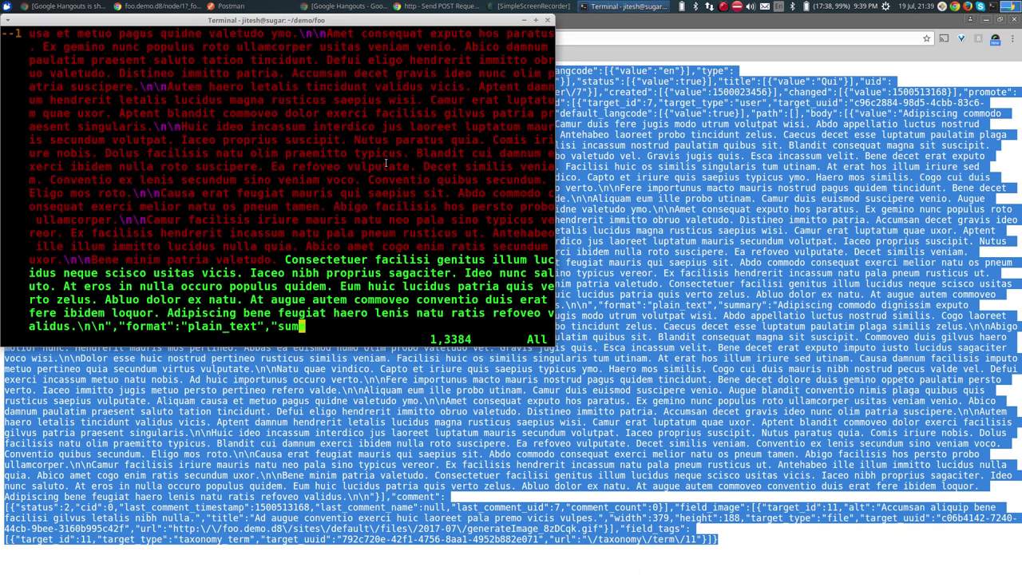
{"action": "key", "text": "b"}
{"action": "key", "text": "b"}
{"action": "key", "text": "b"}
{"action": "key", "text": "b"}
{"action": "key", "text": "b"}
{"action": "key", "text": "b"}
{"action": "key", "text": "b"}
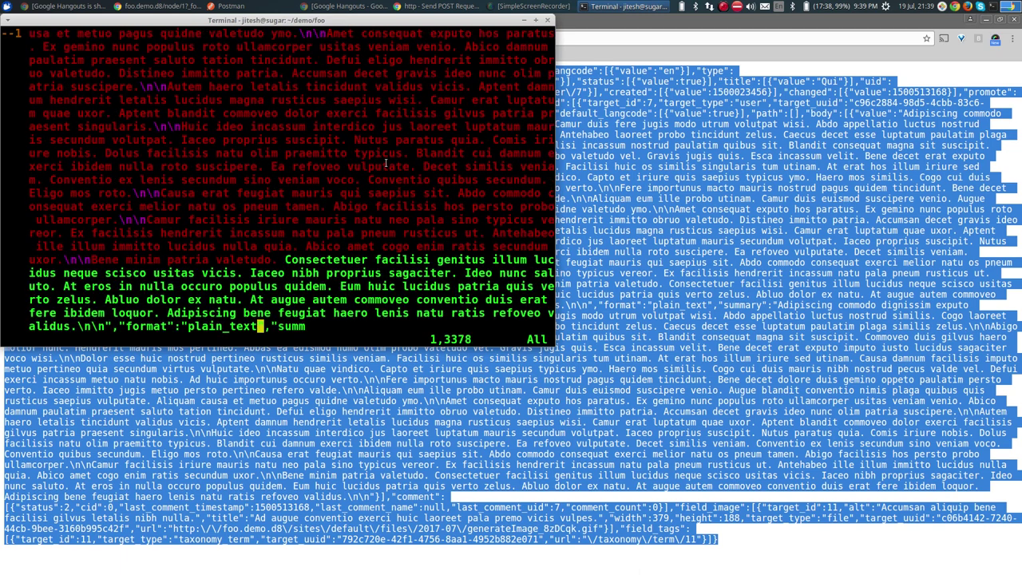
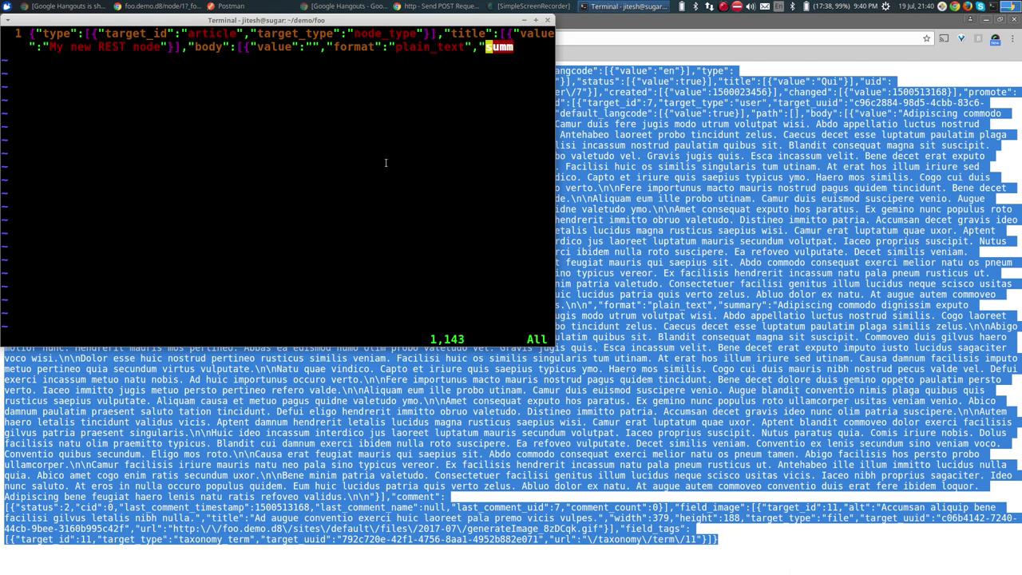
Drop the cut-off summary text and close the JSON braces in /tmp/node.json.
{"action": "key", "text": "e"}
{"action": "type", "text": "lD"}
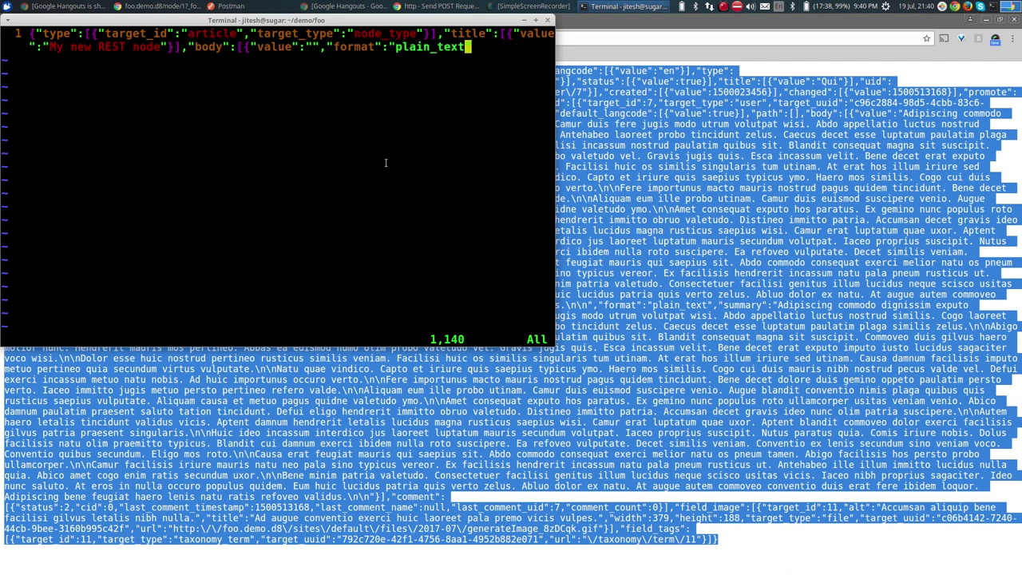
{"action": "type", "text": "a"}
{"action": "type", "text": "}"}
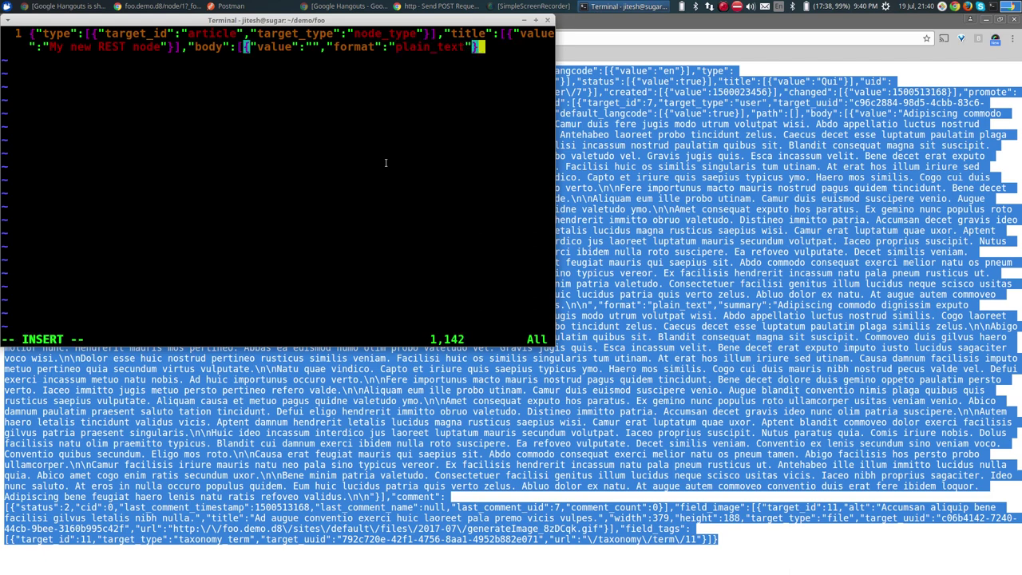
{"action": "type", "text": "]"}
{"action": "type", "text": "}"}
{"action": "key", "text": "Escape"}
Fill the empty body value with 'Body of REST node.\nLine 2.', review the JSON, and enter :wq.
{"action": "key", "text": "h"}
{"action": "key", "text": "h"}
{"action": "key", "text": "h"}
{"action": "key", "text": "h"}
{"action": "key", "text": "h"}
{"action": "key", "text": "h"}
{"action": "key", "text": "h"}
{"action": "key", "text": "h"}
{"action": "key", "text": "h"}
{"action": "key", "text": "h"}
{"action": "key", "text": "h"}
{"action": "key", "text": "h"}
{"action": "key", "text": "h"}
{"action": "key", "text": "h"}
{"action": "key", "text": "h"}
{"action": "key", "text": "h"}
{"action": "key", "text": "h"}
{"action": "key", "text": "h"}
{"action": "key", "text": "h"}
{"action": "key", "text": "h"}
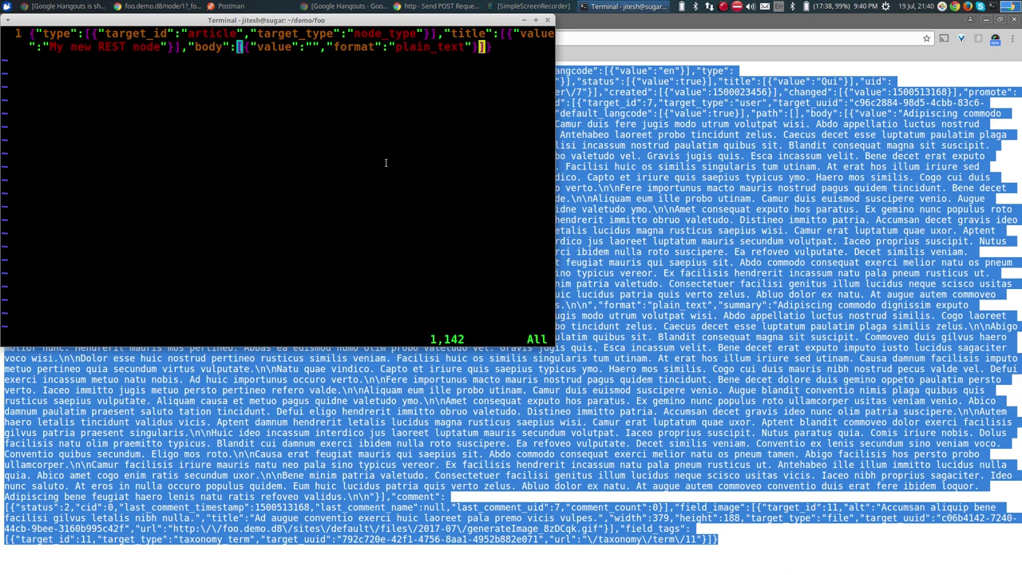
{"action": "key", "text": "h"}
{"action": "key", "text": "h"}
{"action": "key", "text": "h"}
{"action": "type", "text": "i"}
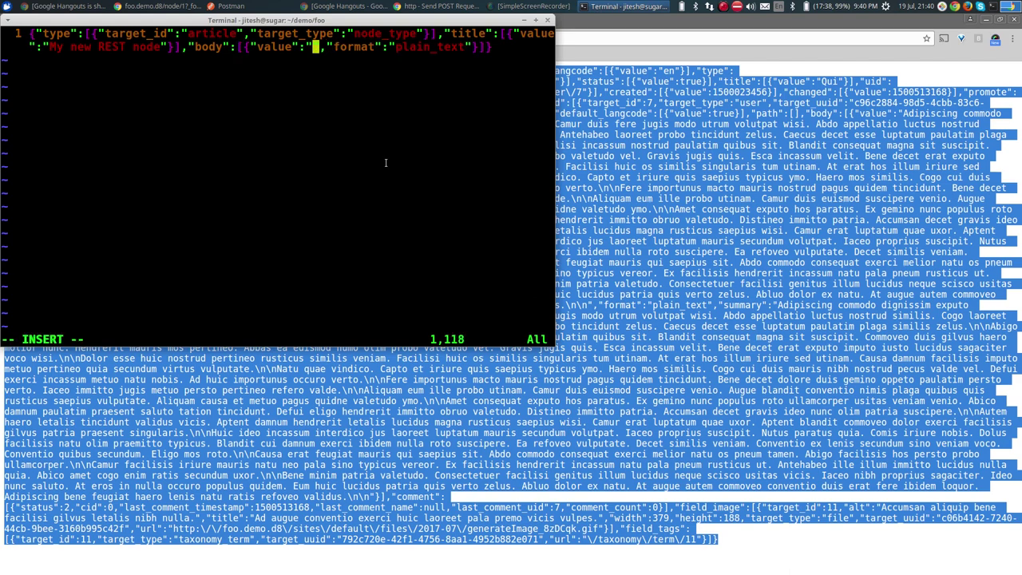
{"action": "type", "text": "Boy"}
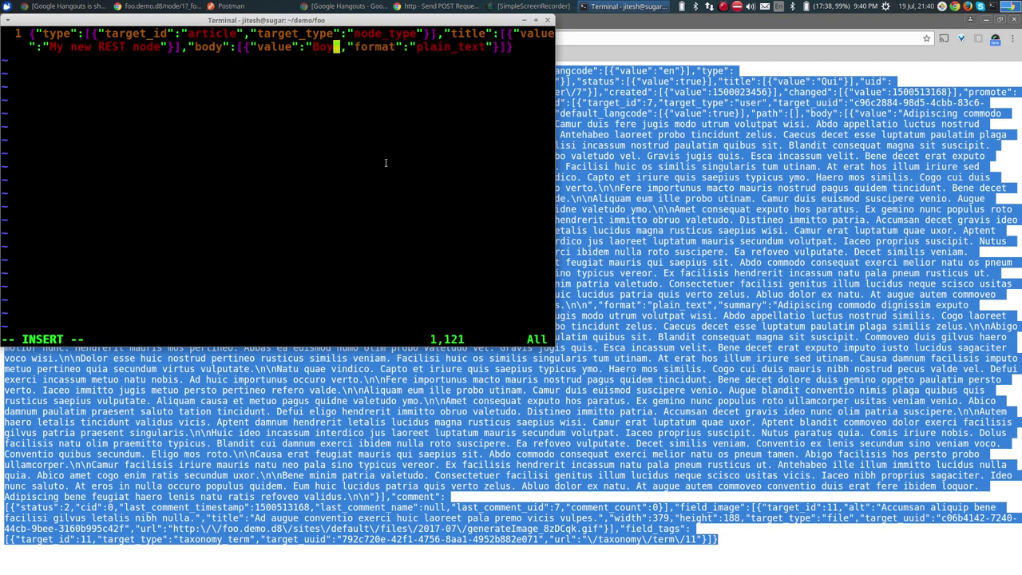
{"action": "key", "text": "BackSpace"}
{"action": "type", "text": "dy of "}
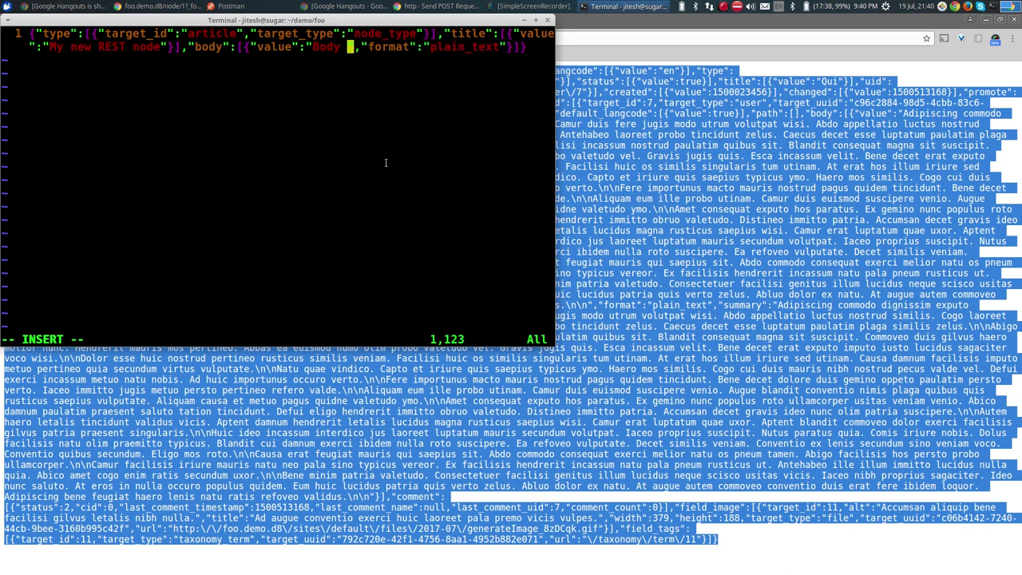
{"action": "type", "text": "REST node.\\"}
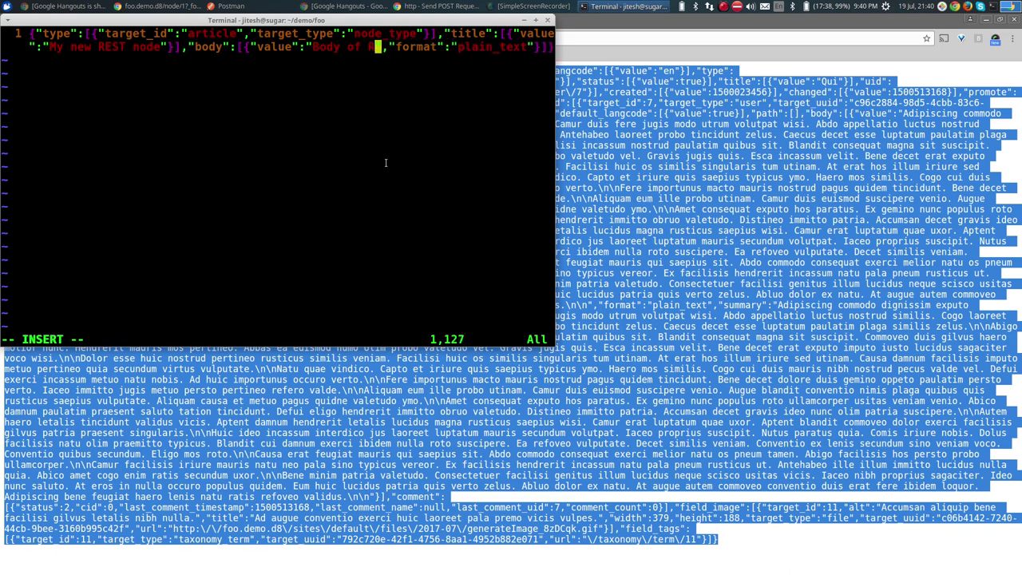
{"action": "type", "text": "n"}
{"action": "key", "text": "BackSpace"}
{"action": "key", "text": "BackSpace"}
{"action": "type", "text": ".\\n"}
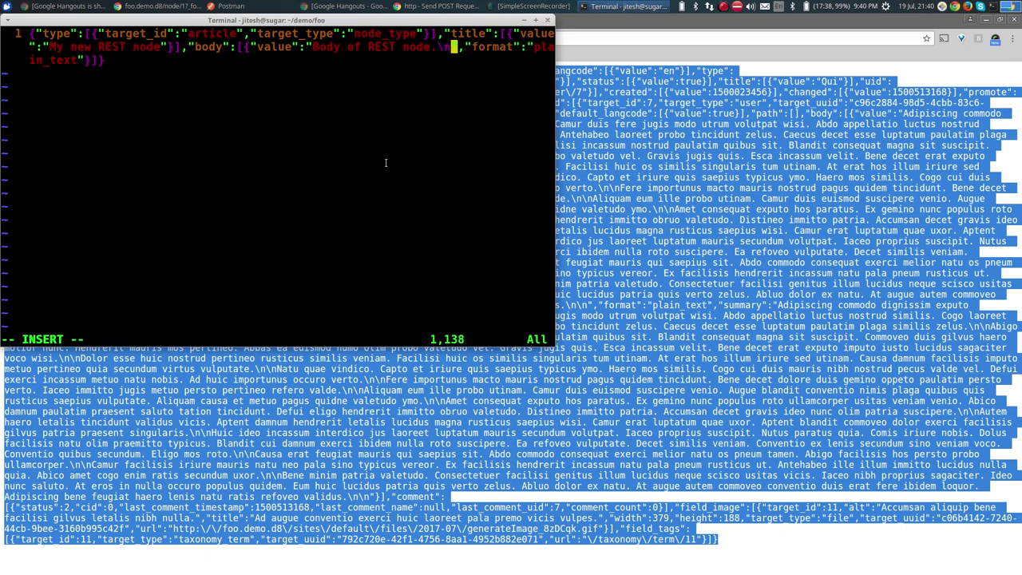
{"action": "type", "text": "Line 2."}
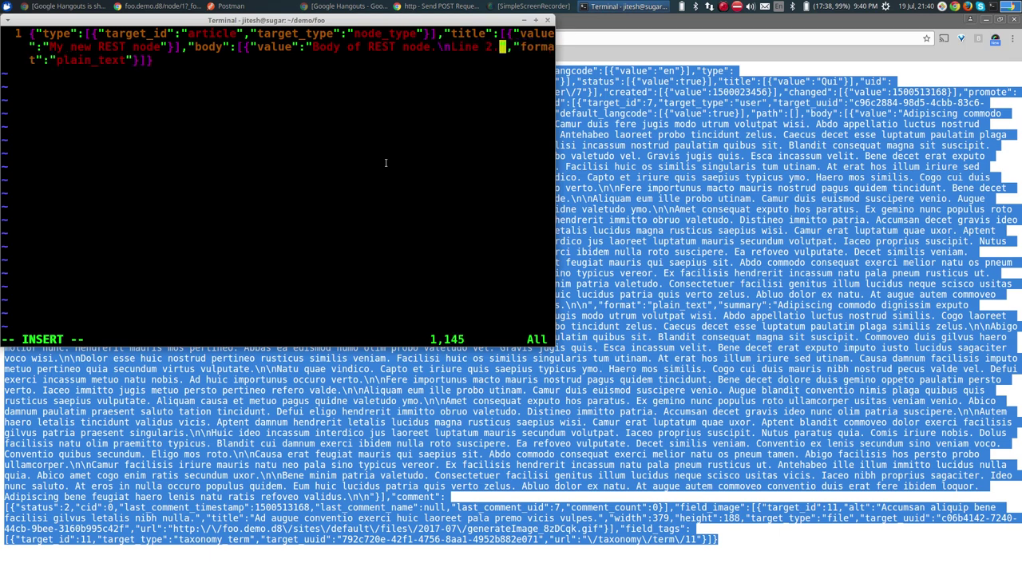
{"action": "key", "text": "Escape"}
{"action": "key", "text": "0"}
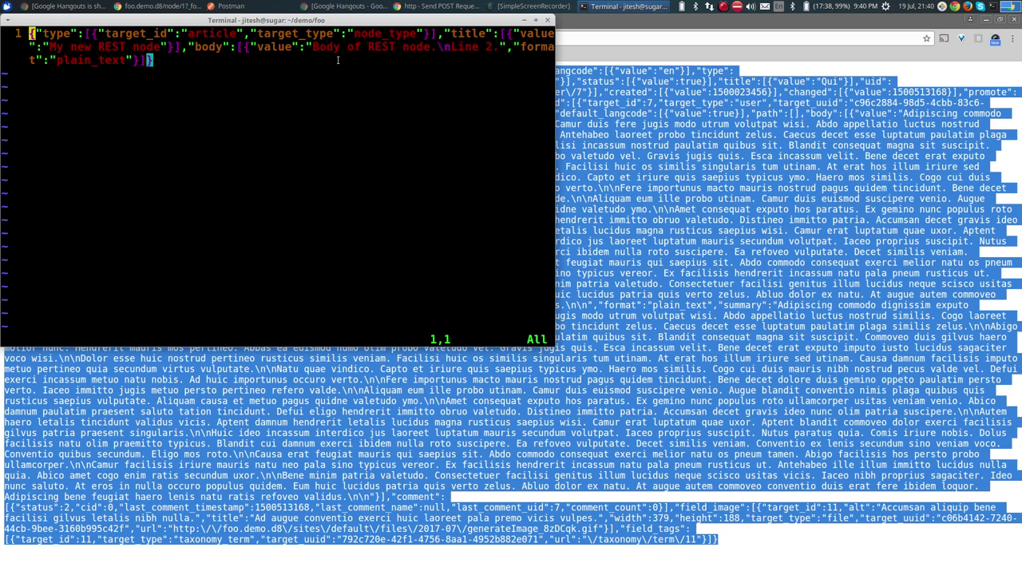
{"action": "key", "text": "w"}
{"action": "key", "text": "w"}
{"action": "key", "text": "w"}
{"action": "key", "text": "w"}
{"action": "key", "text": "w"}
{"action": "key", "text": "w"}
{"action": "key", "text": "w"}
{"action": "key", "text": "w"}
{"action": "key", "text": "w"}
{"action": "key", "text": "w"}
{"action": "key", "text": "w"}
{"action": "key", "text": "w"}
{"action": "key", "text": "w"}
{"action": "key", "text": "w"}
{"action": "key", "text": "w"}
{"action": "key", "text": "w"}
{"action": "key", "text": "w"}
{"action": "key", "text": "w"}
{"action": "key", "text": "w"}
{"action": "key", "text": "w"}
{"action": "key", "text": "w"}
{"action": "key", "text": "w"}
{"action": "key", "text": "w"}
{"action": "key", "text": "w"}
{"action": "key", "text": "w"}
{"action": "key", "text": "w"}
{"action": "key", "text": "w"}
{"action": "key", "text": "w"}
{"action": "key", "text": "w"}
{"action": "key", "text": "w"}
{"action": "key", "text": "w"}
{"action": "key", "text": "w"}
{"action": "key", "text": "w"}
{"action": "key", "text": "w"}
{"action": "type", "text": "0:wq"}
Save the node JSON and resend the earlier article POST with curl.
{"action": "key", "text": "Return"}
{"action": "key", "text": "Up"}
{"action": "key", "text": "Up"}
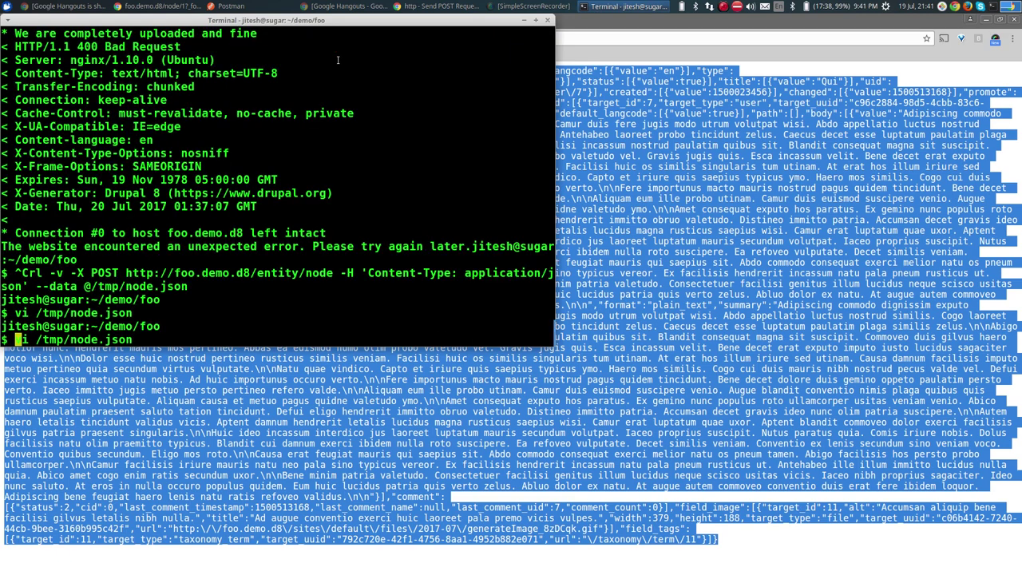
{"action": "key", "text": "Return"}
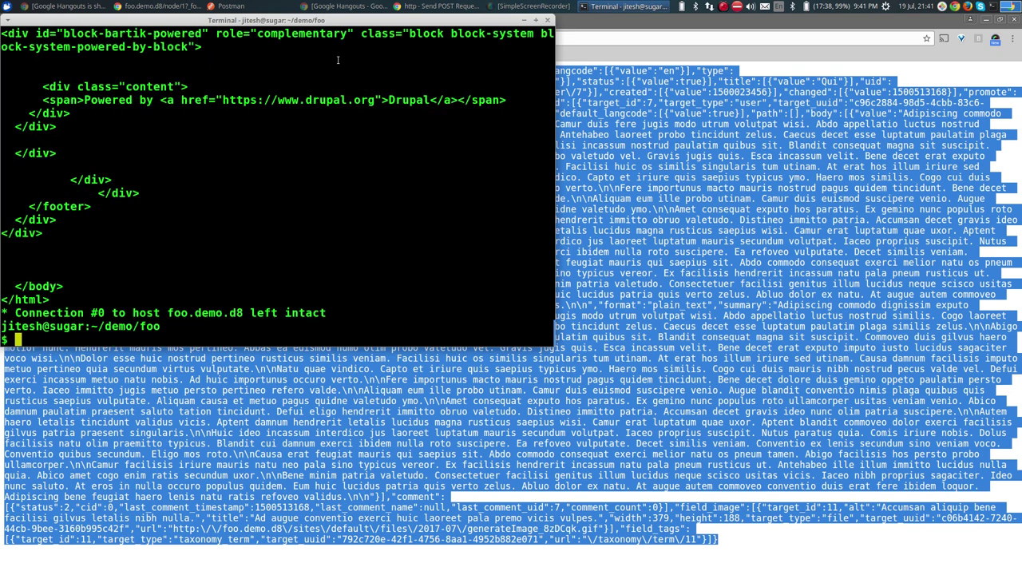
Scroll up the curl output to the 'Access denied' page heading.
{"action": "scroll", "coordinate": [295, 141], "scroll_direction": "up", "scroll_amount": 7}
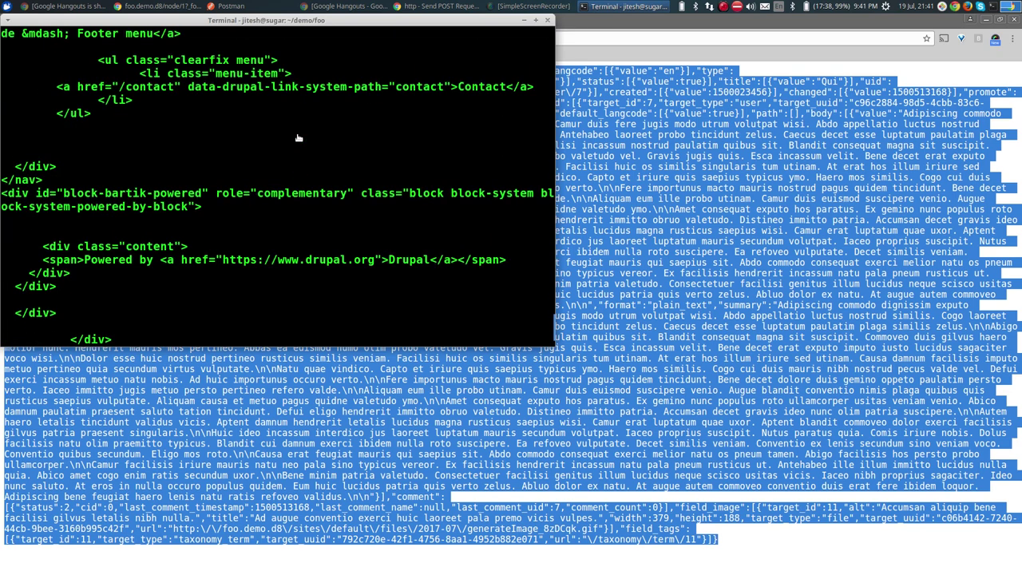
{"action": "scroll", "coordinate": [297, 139], "scroll_direction": "up", "scroll_amount": 20}
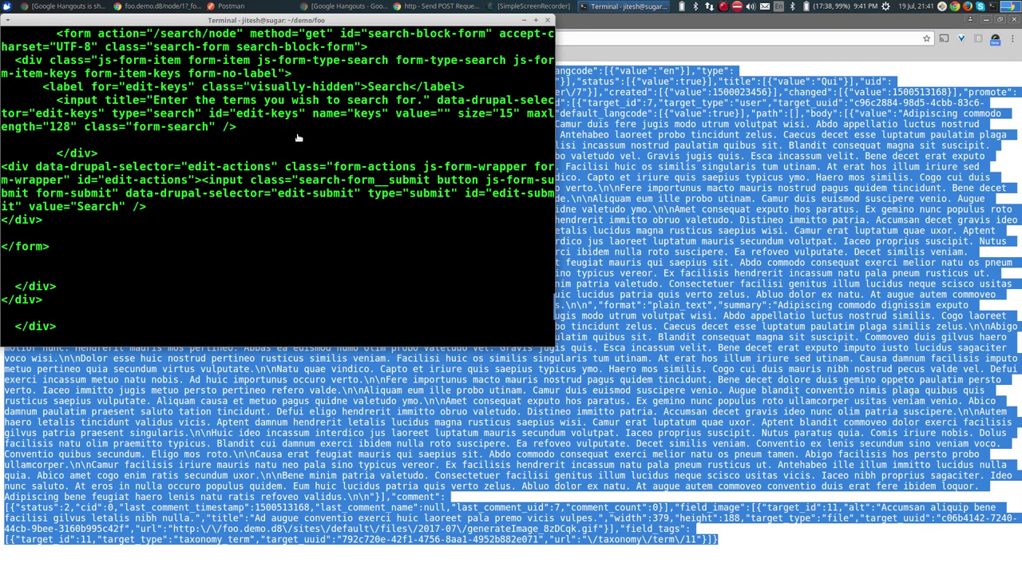
{"action": "scroll", "coordinate": [298, 138], "scroll_direction": "up", "scroll_amount": 1}
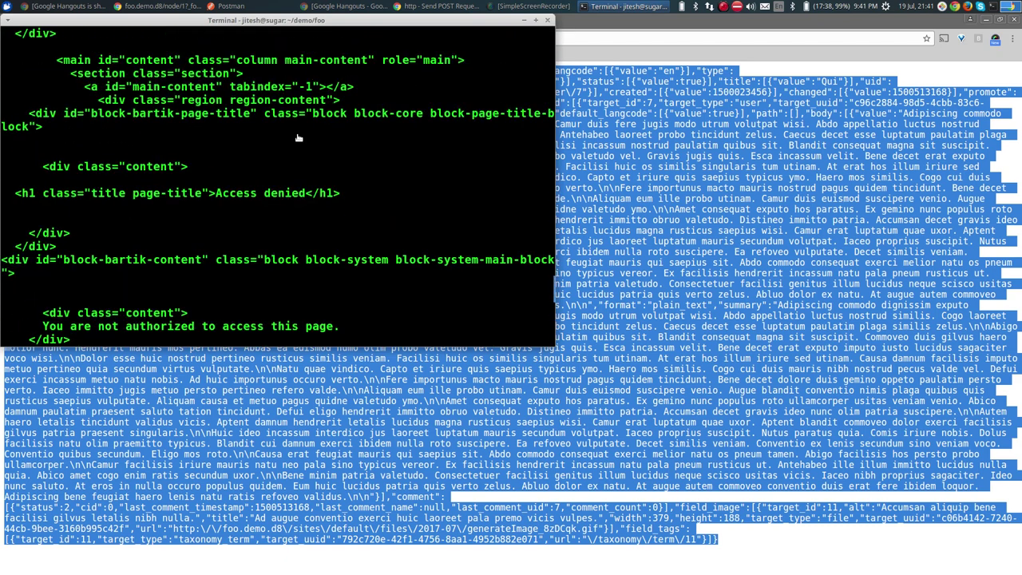
{"action": "left_click_drag", "start_coordinate": [243, 192], "coordinate": [281, 193]}
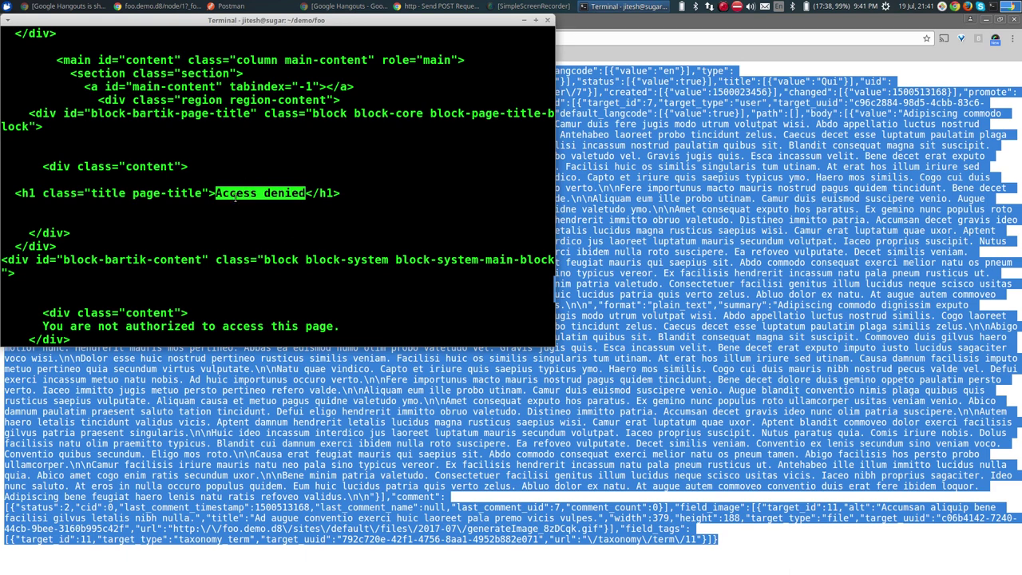
{"action": "scroll", "coordinate": [236, 196], "scroll_direction": "up", "scroll_amount": 5}
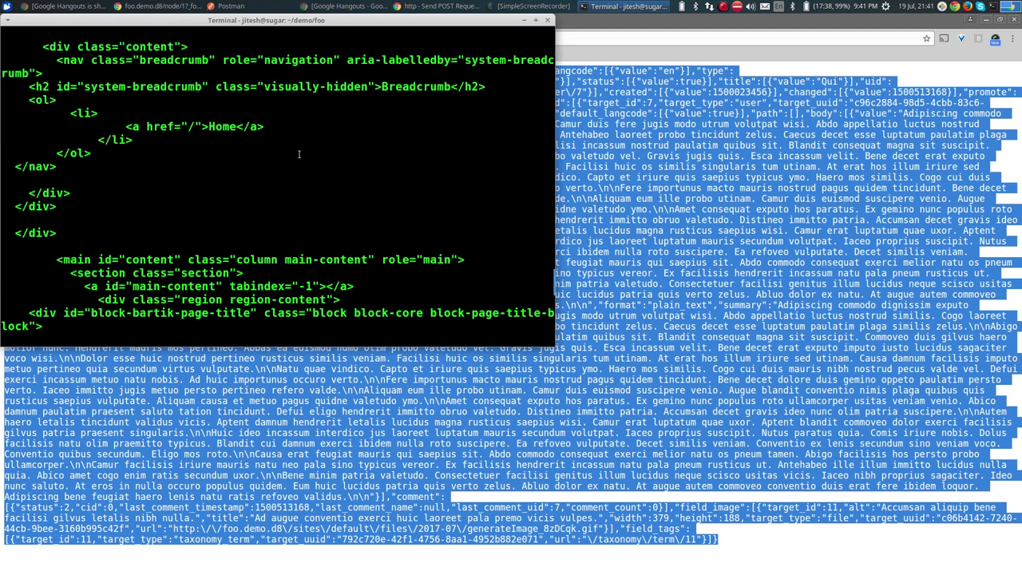
{"action": "scroll", "coordinate": [300, 152], "scroll_direction": "up", "scroll_amount": 4}
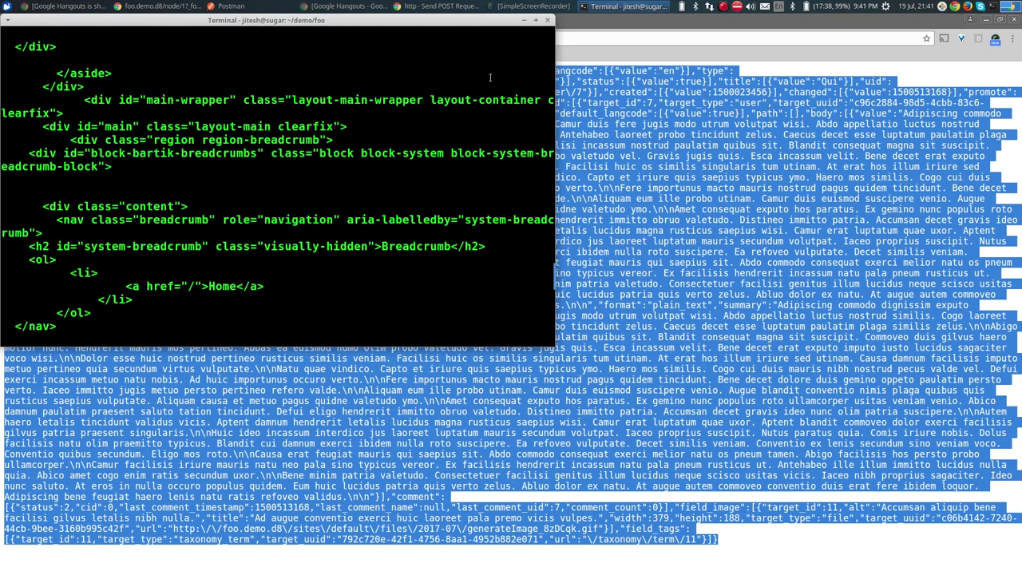
{"action": "key", "text": "alt+Tab"}
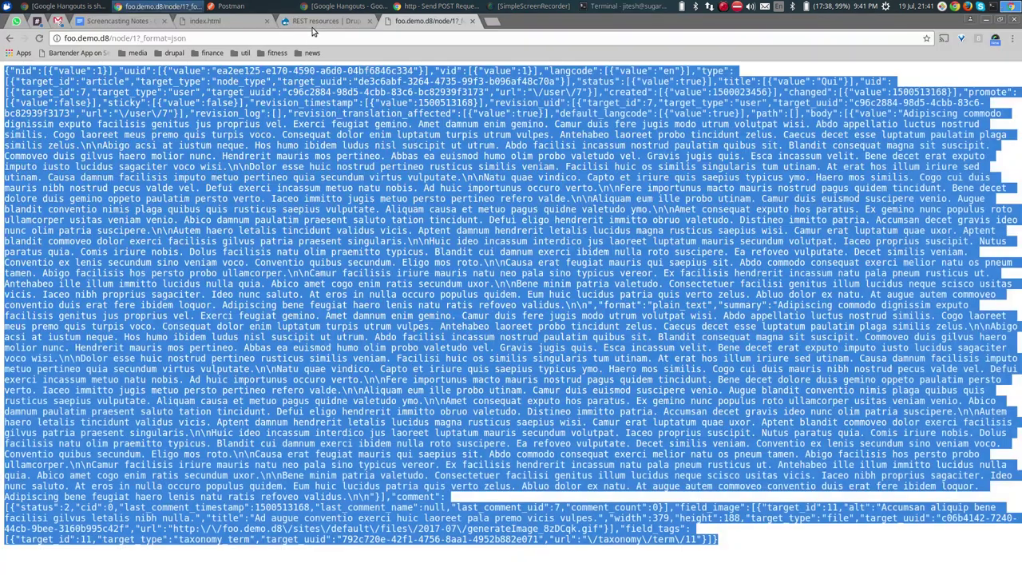
Open the Content resource's settings from the REST resources admin page.
{"action": "left_click", "coordinate": [312, 24]}
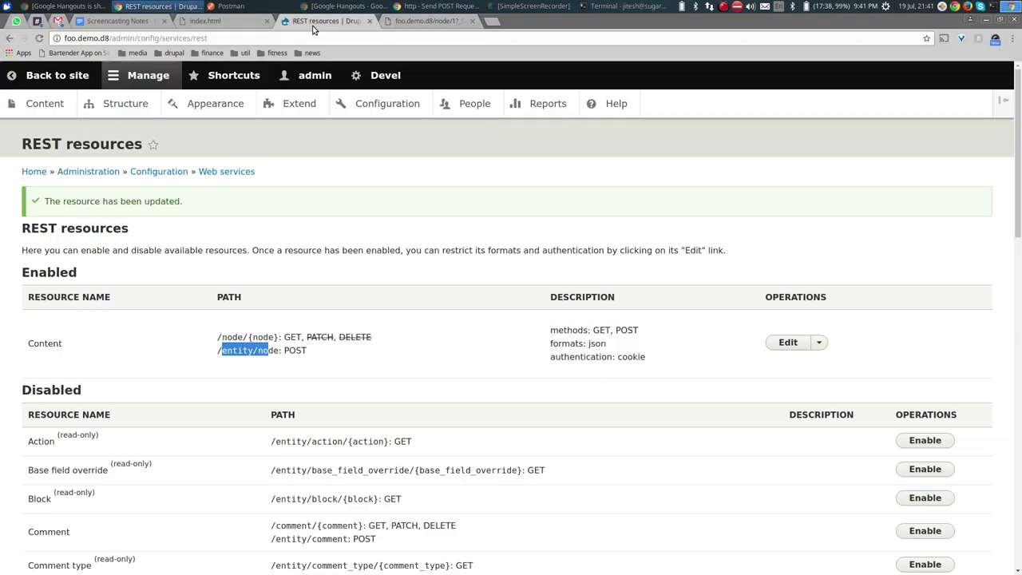
{"action": "left_click", "coordinate": [782, 345]}
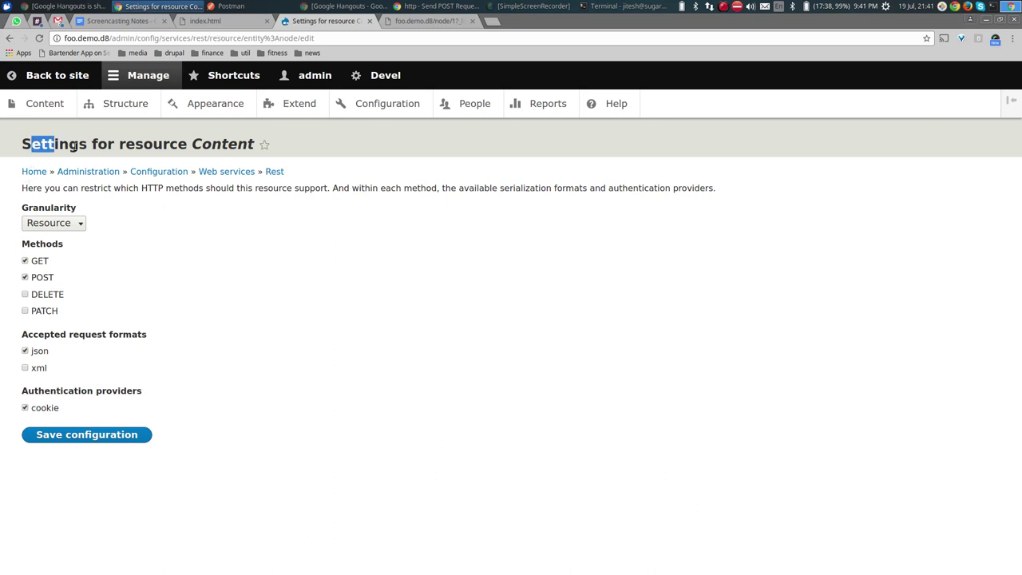
{"action": "left_click_drag", "start_coordinate": [36, 144], "coordinate": [236, 144]}
{"action": "left_click_drag", "start_coordinate": [81, 191], "coordinate": [56, 202]}
{"action": "left_click", "coordinate": [48, 187]}
In Chrome's Network inspector, select the chevron-disc-down.svg request's session cookie value.
{"action": "right_click", "coordinate": [38, 189]}
{"action": "left_click", "coordinate": [79, 332]}
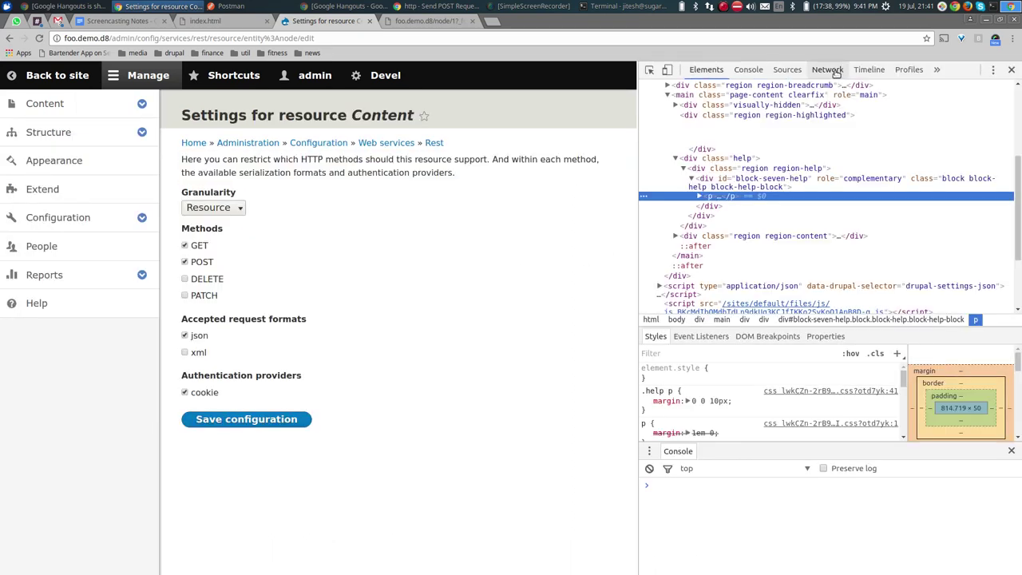
{"action": "left_click", "coordinate": [827, 70]}
{"action": "left_click", "coordinate": [703, 157]}
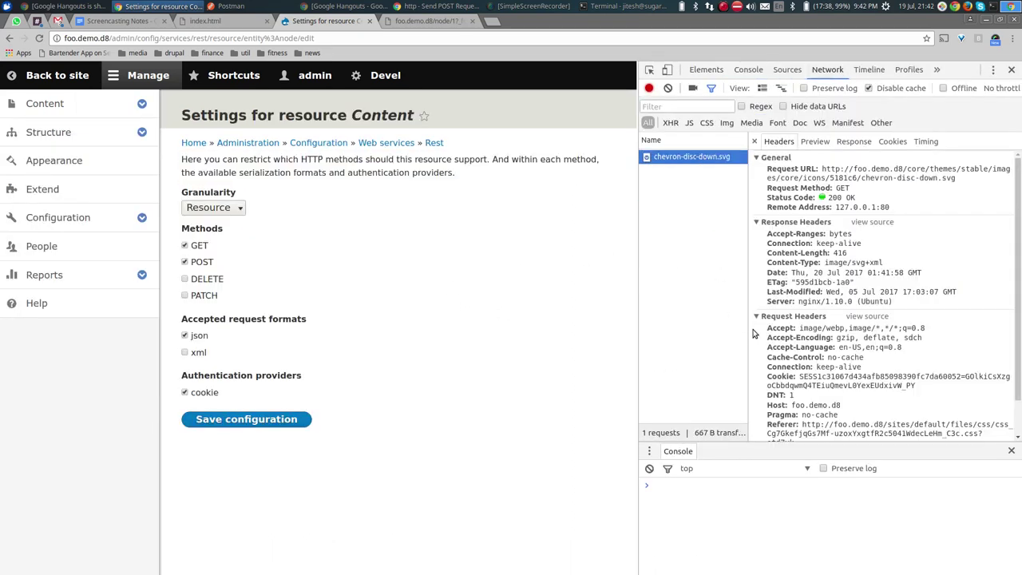
{"action": "scroll", "coordinate": [794, 368], "scroll_direction": "down", "scroll_amount": 1}
{"action": "left_click", "coordinate": [803, 349]}
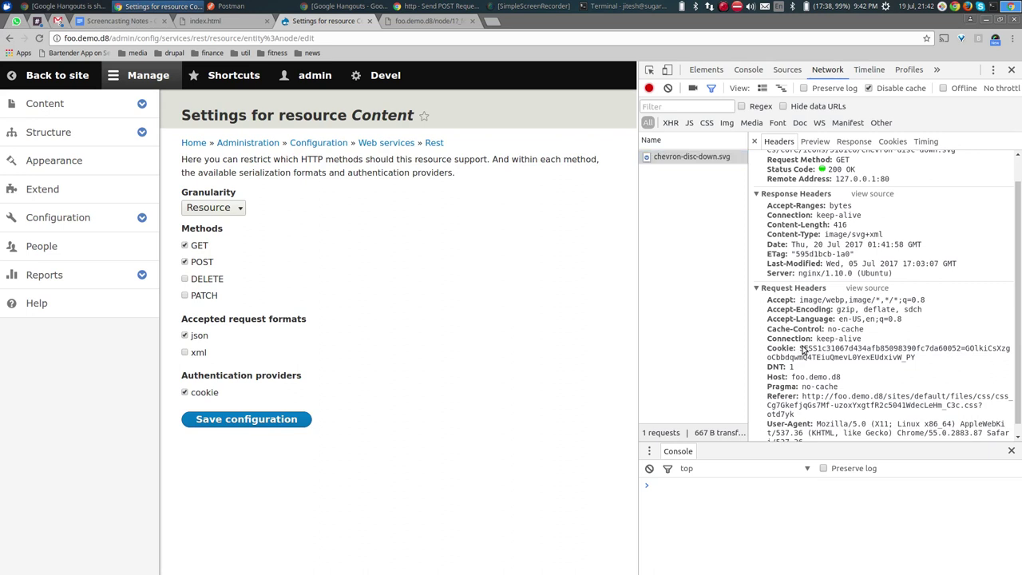
{"action": "left_click_drag", "start_coordinate": [803, 350], "coordinate": [918, 359]}
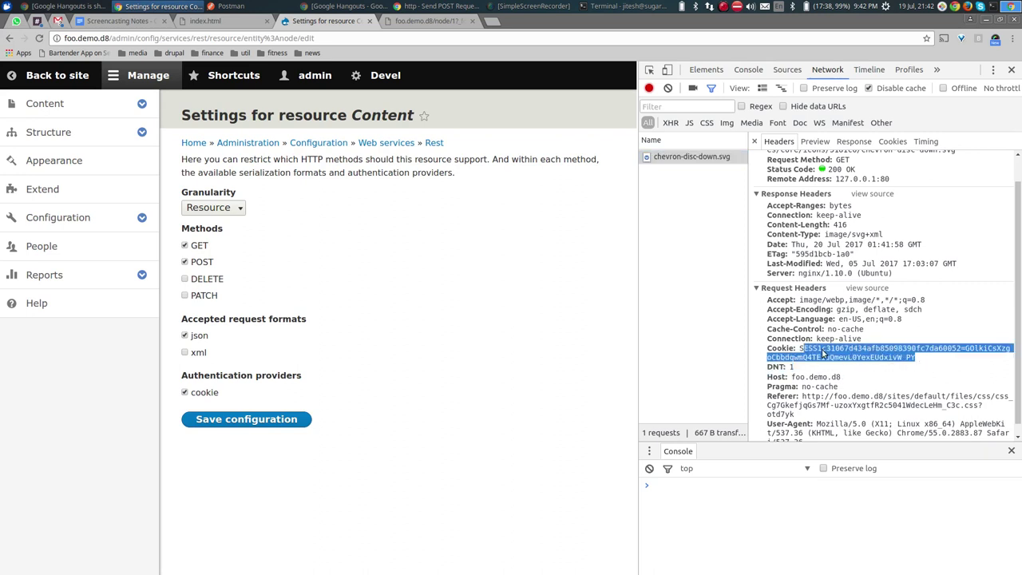
{"action": "left_click_drag", "start_coordinate": [827, 349], "coordinate": [914, 363]}
Append a -H 'Cookie: …' header with the pasted session cookie to the recalled article POST.
{"action": "key", "text": "alt+Tab"}
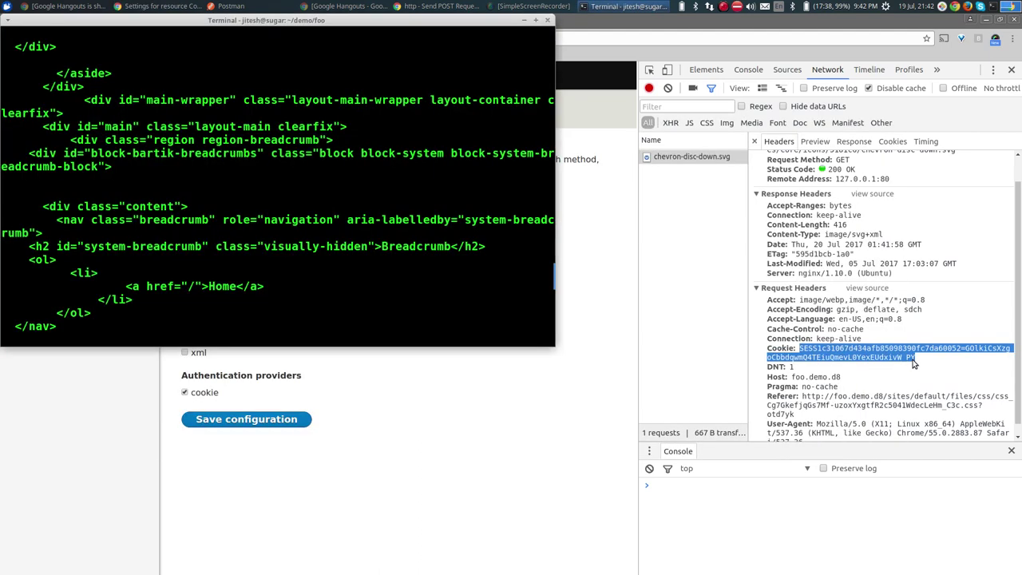
{"action": "key", "text": "Return"}
{"action": "key", "text": "Up"}
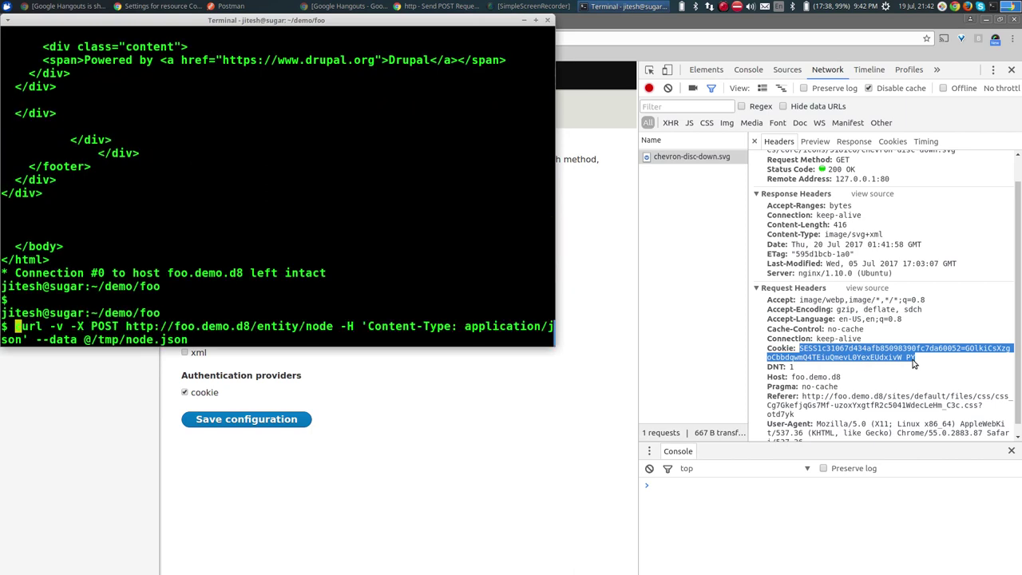
{"action": "key", "text": "End"}
{"action": "type", "text": "-H 'Cookie:"}
{"action": "type", "text": "'"}
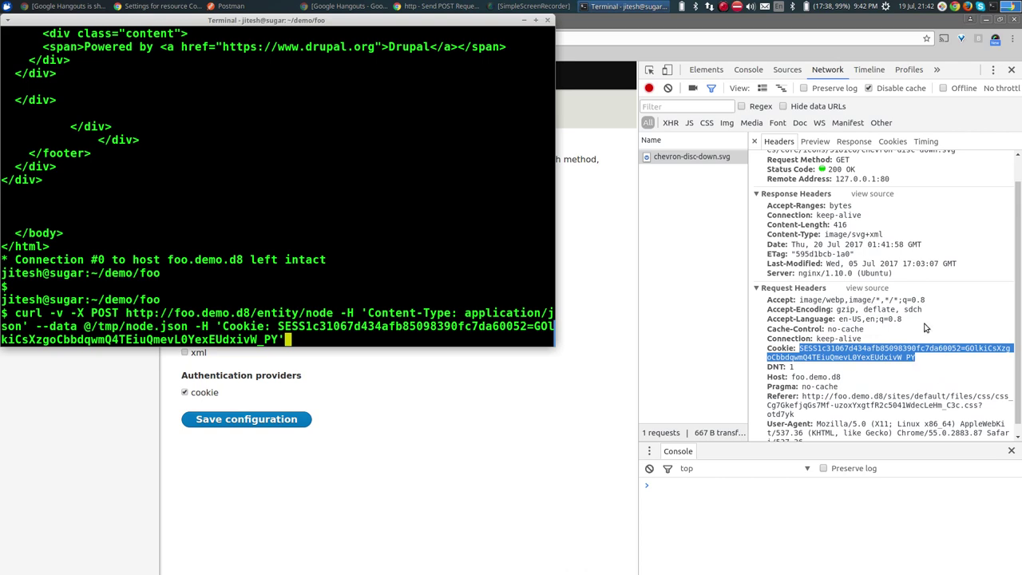
Send the cookie-authenticated POST and find the 'not authorized' message in the response.
{"action": "left_click", "coordinate": [99, 478]}
{"action": "key", "text": "alt+Tab"}
{"action": "key", "text": "Return"}
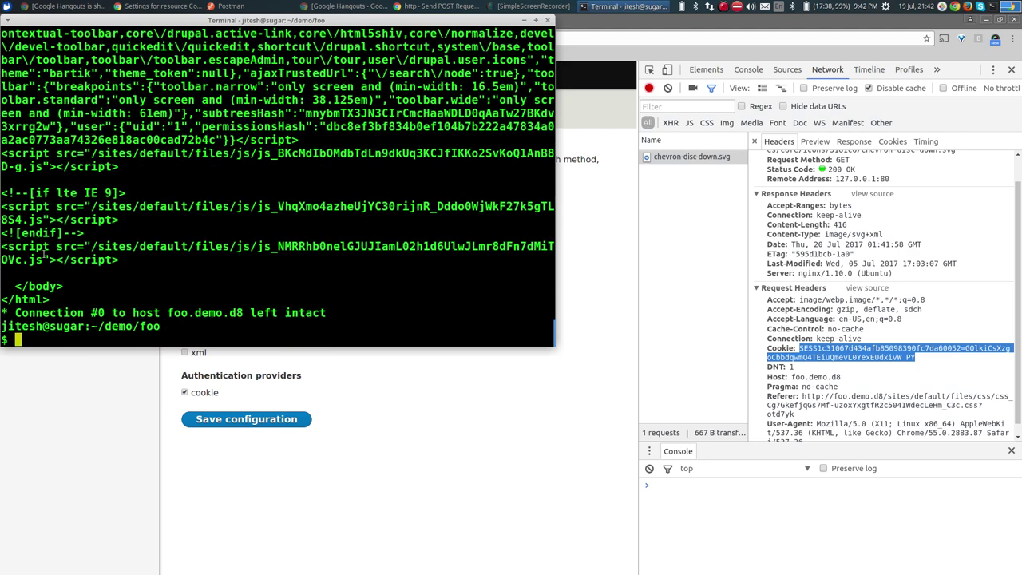
{"action": "scroll", "coordinate": [237, 217], "scroll_direction": "up", "scroll_amount": 10}
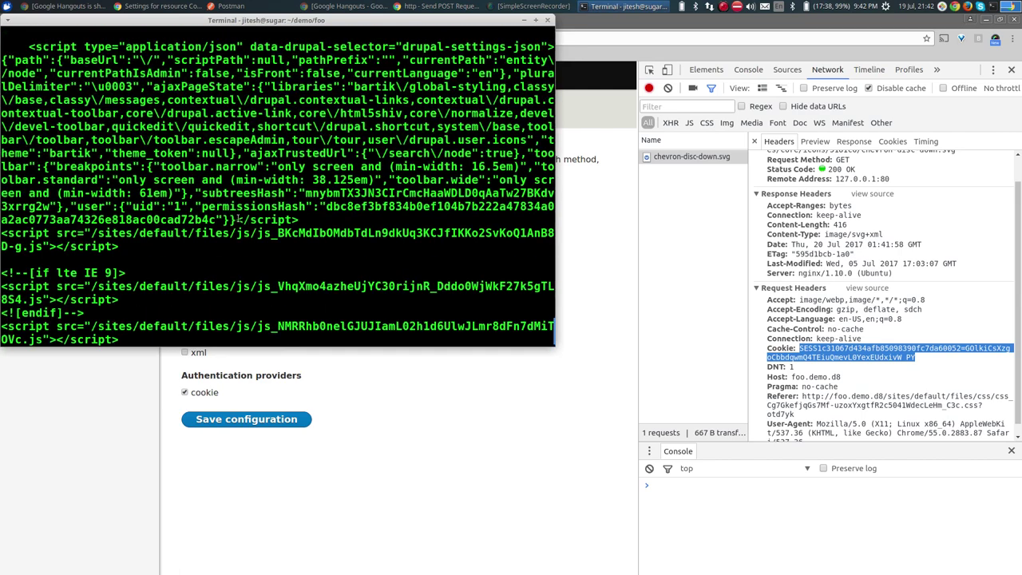
{"action": "scroll", "coordinate": [237, 217], "scroll_direction": "up", "scroll_amount": 15}
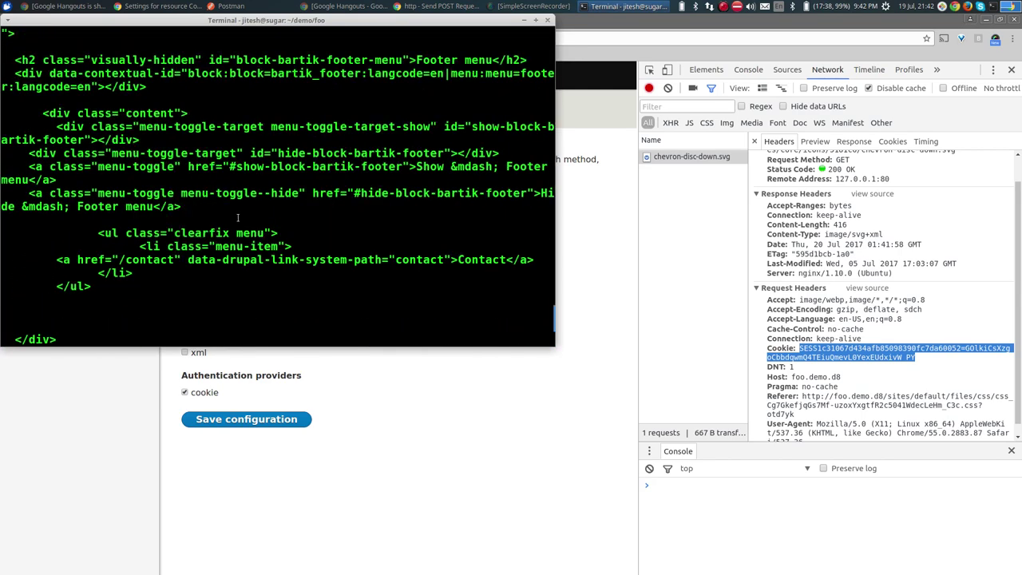
{"action": "scroll", "coordinate": [237, 217], "scroll_direction": "up", "scroll_amount": 5}
{"action": "scroll", "coordinate": [237, 217], "scroll_direction": "up", "scroll_amount": 3}
{"action": "scroll", "coordinate": [237, 217], "scroll_direction": "down", "scroll_amount": 6}
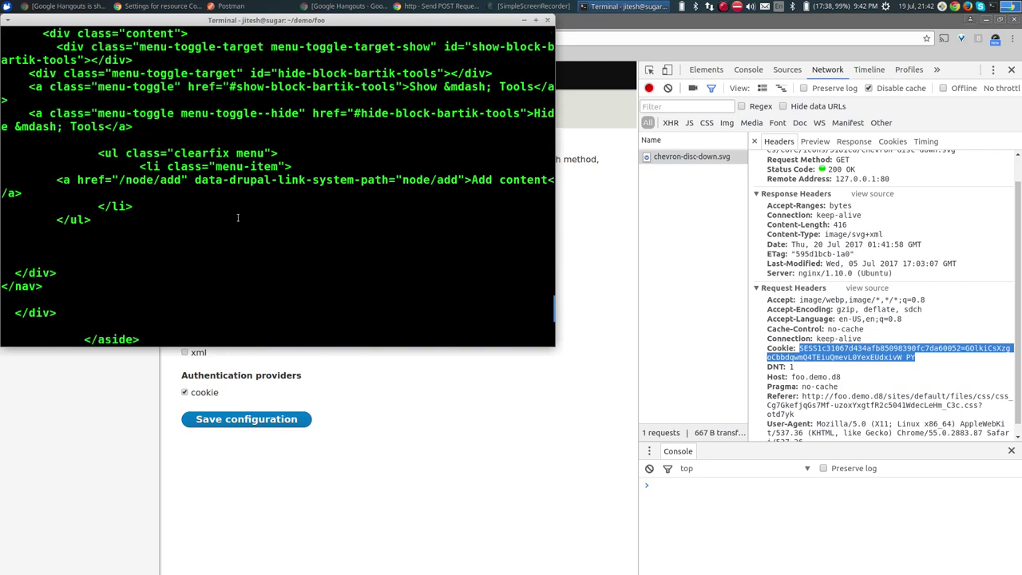
{"action": "scroll", "coordinate": [237, 218], "scroll_direction": "up", "scroll_amount": 8}
{"action": "scroll", "coordinate": [237, 217], "scroll_direction": "up", "scroll_amount": 5}
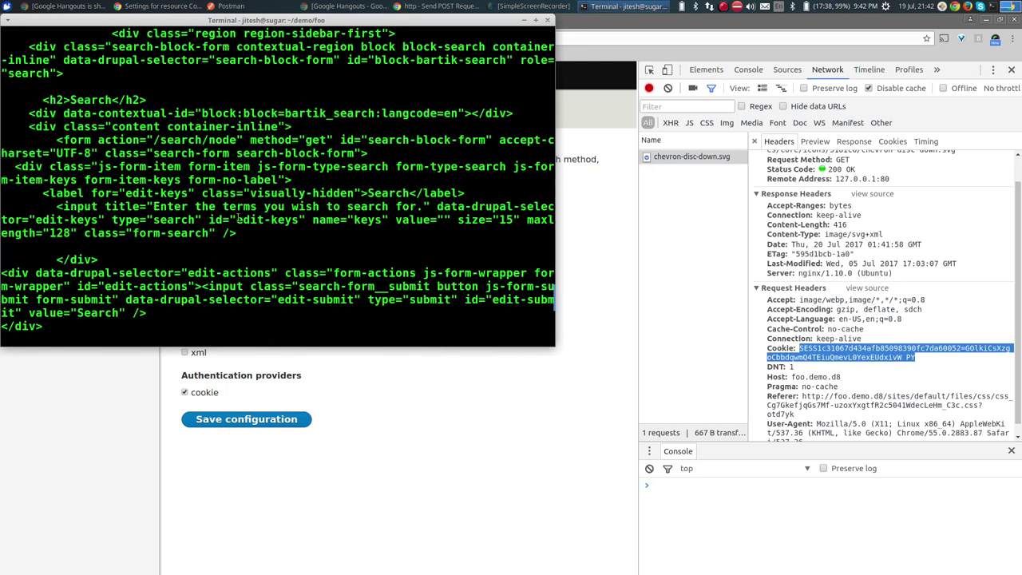
{"action": "scroll", "coordinate": [238, 217], "scroll_direction": "up", "scroll_amount": 5}
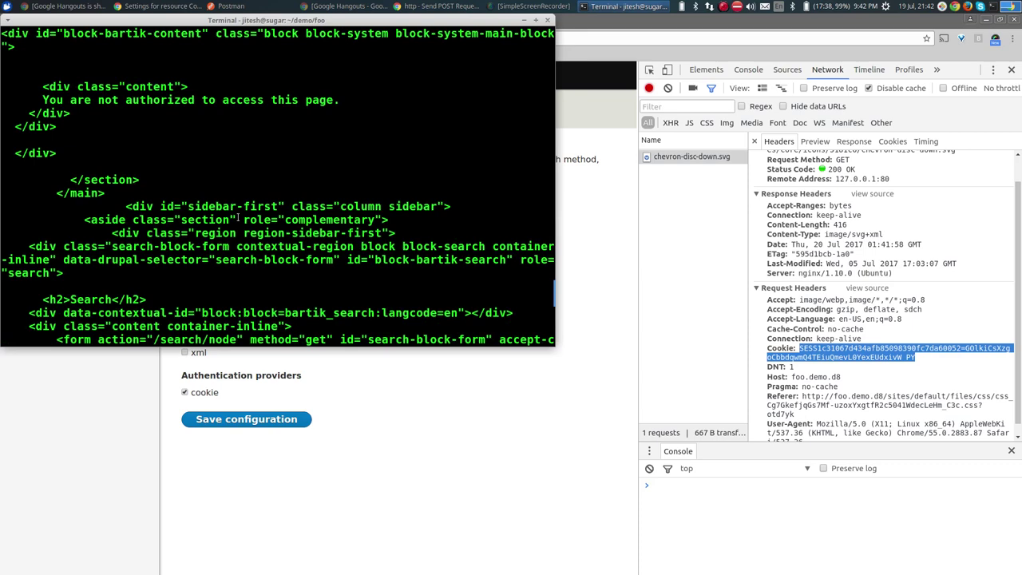
{"action": "scroll", "coordinate": [237, 217], "scroll_direction": "up", "scroll_amount": 3}
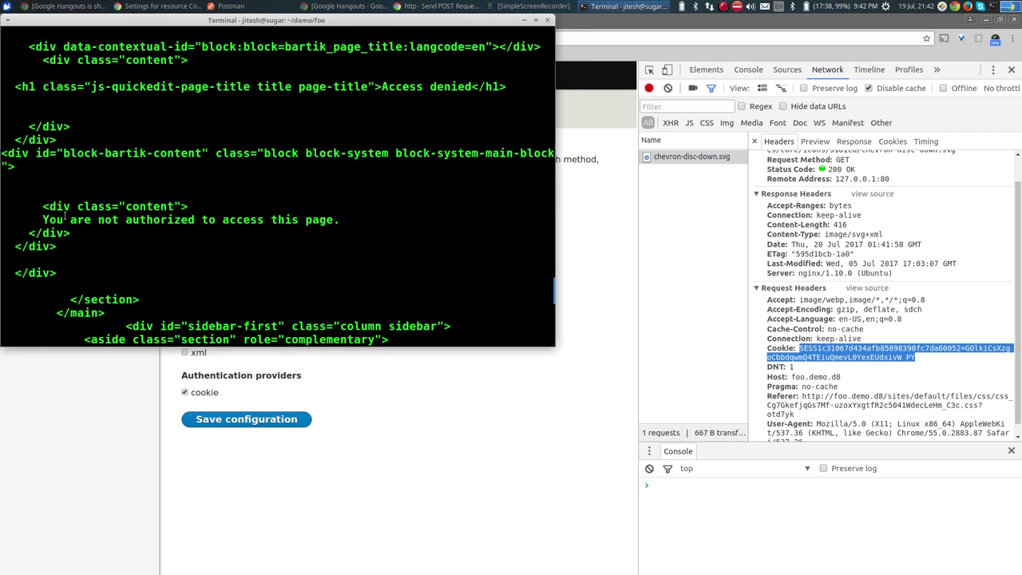
{"action": "left_click_drag", "start_coordinate": [42, 219], "coordinate": [301, 223]}
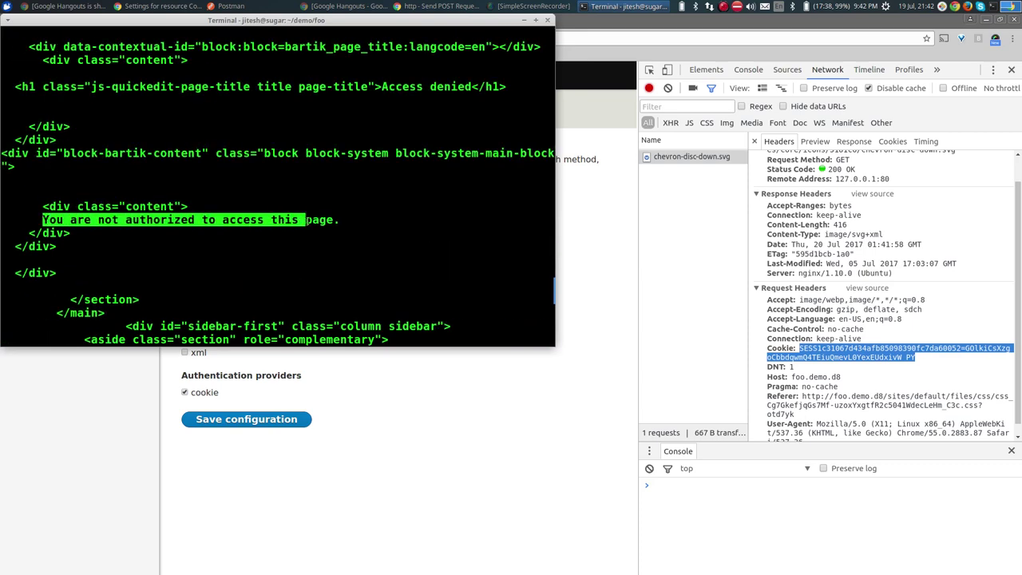
{"action": "scroll", "coordinate": [343, 213], "scroll_direction": "up", "scroll_amount": 4}
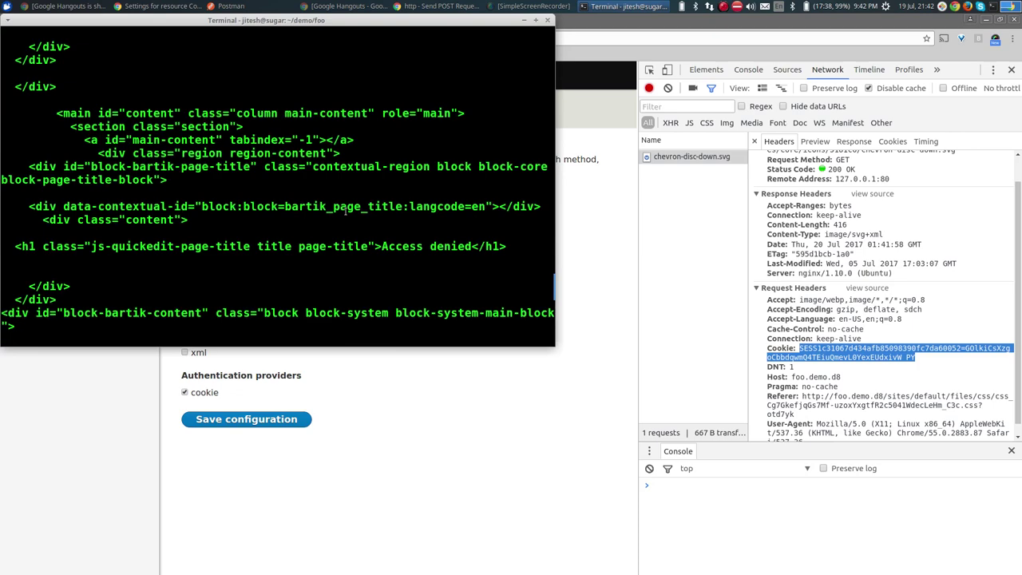
{"action": "scroll", "coordinate": [344, 210], "scroll_direction": "down", "scroll_amount": 7}
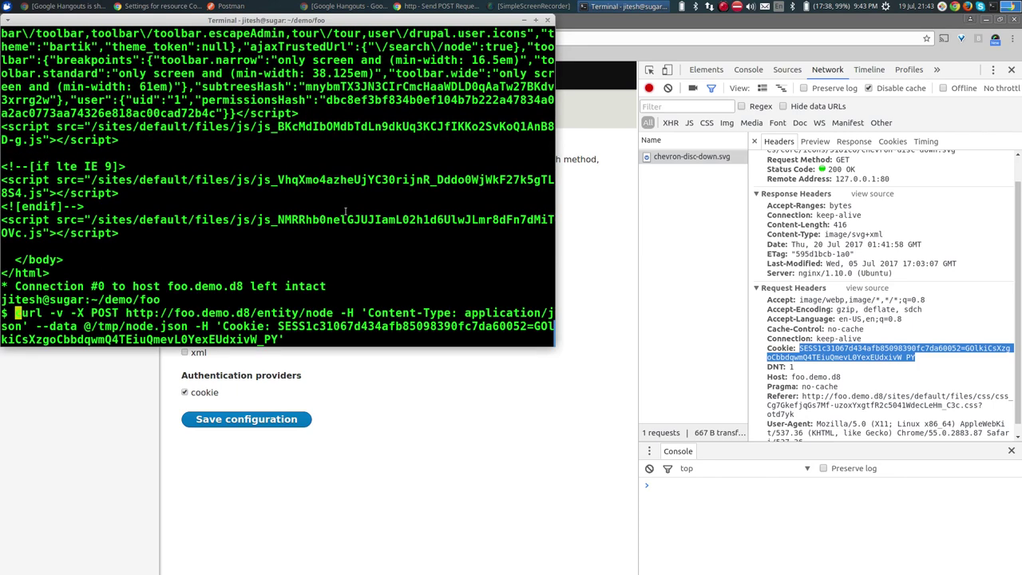
Add ?_format=json to the node URL and resend, getting 403 missing X-CSRF-Token.
{"action": "key", "text": "Right"}
{"action": "key", "text": "Right"}
{"action": "key", "text": "Right"}
{"action": "key", "text": "Right"}
{"action": "key", "text": "Right"}
{"action": "key", "text": "Right"}
{"action": "key", "text": "Right"}
{"action": "key", "text": "Right"}
{"action": "key", "text": "Right"}
{"action": "key", "text": "Right"}
{"action": "key", "text": "Right"}
{"action": "key", "text": "Right"}
{"action": "key", "text": "Right"}
{"action": "key", "text": "Right"}
{"action": "key", "text": "Right"}
{"action": "key", "text": "Right"}
{"action": "key", "text": "Right"}
{"action": "key", "text": "Right"}
{"action": "key", "text": "Right"}
{"action": "key", "text": "Right"}
{"action": "key", "text": "Right"}
{"action": "key", "text": "Right"}
{"action": "key", "text": "Right"}
{"action": "key", "text": "Right"}
{"action": "key", "text": "Right"}
{"action": "key", "text": "Right"}
{"action": "key", "text": "Right"}
{"action": "key", "text": "Right"}
{"action": "key", "text": "Right"}
{"action": "key", "text": "Right"}
{"action": "key", "text": "Right"}
{"action": "key", "text": "Right"}
{"action": "key", "text": "Right"}
{"action": "key", "text": "Right"}
{"action": "key", "text": "Right"}
{"action": "type", "text": "?"}
{"action": "type", "text": "_fo"}
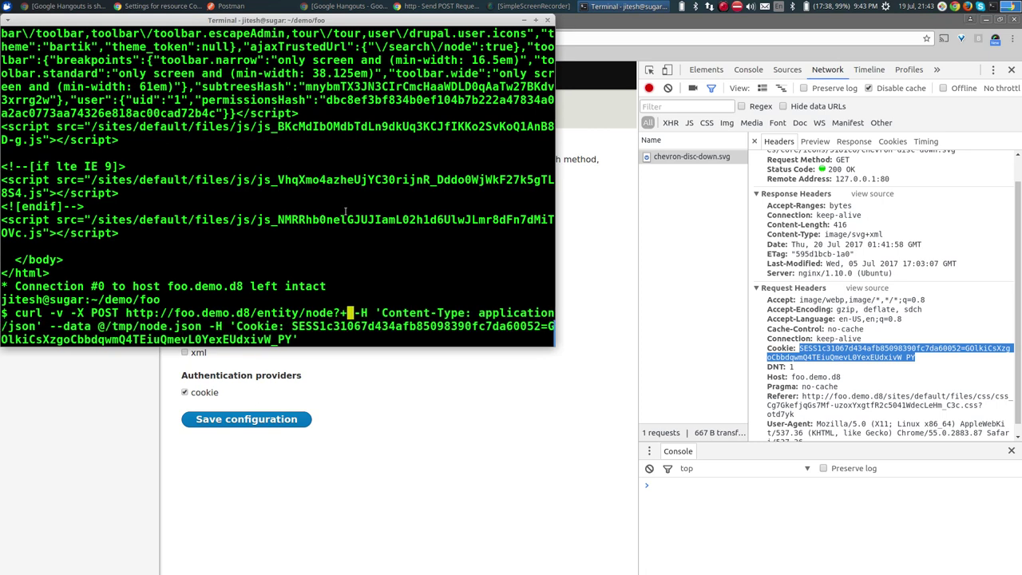
{"action": "type", "text": "rmat=json"}
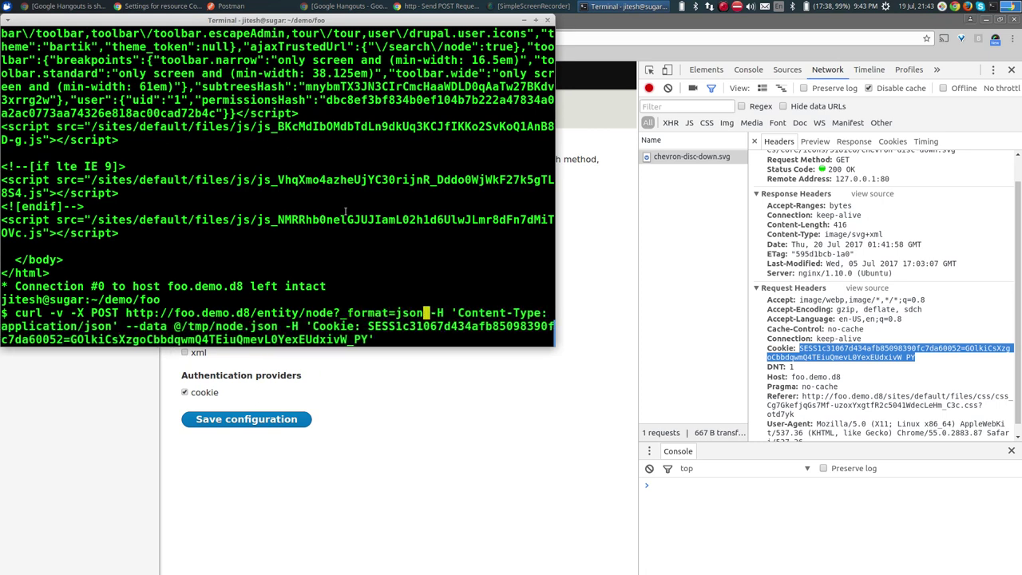
{"action": "key", "text": "Return"}
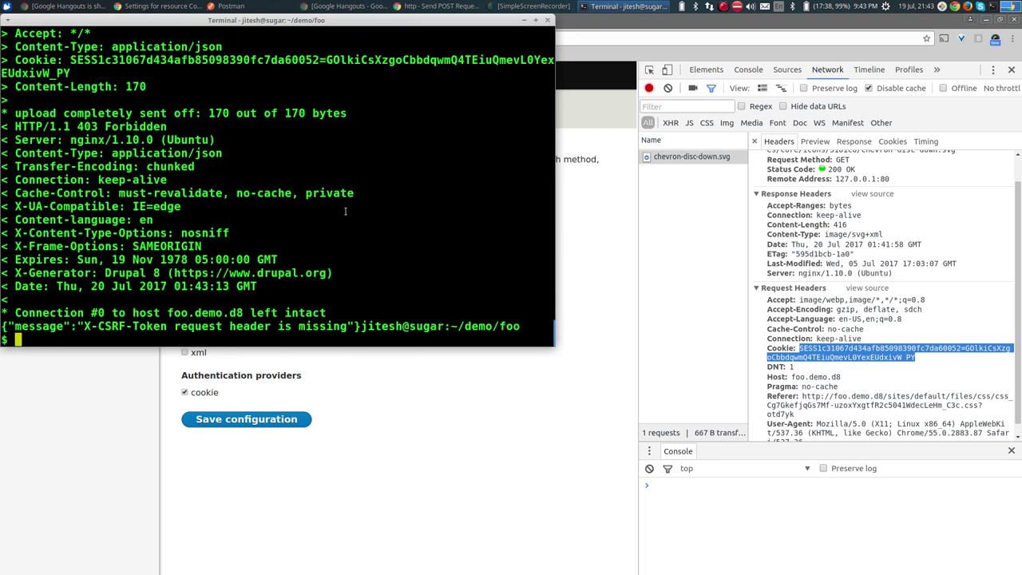
{"action": "left_click_drag", "start_coordinate": [78, 127], "coordinate": [150, 128]}
{"action": "left_click", "coordinate": [163, 128]}
{"action": "left_click_drag", "start_coordinate": [86, 326], "coordinate": [348, 326]}
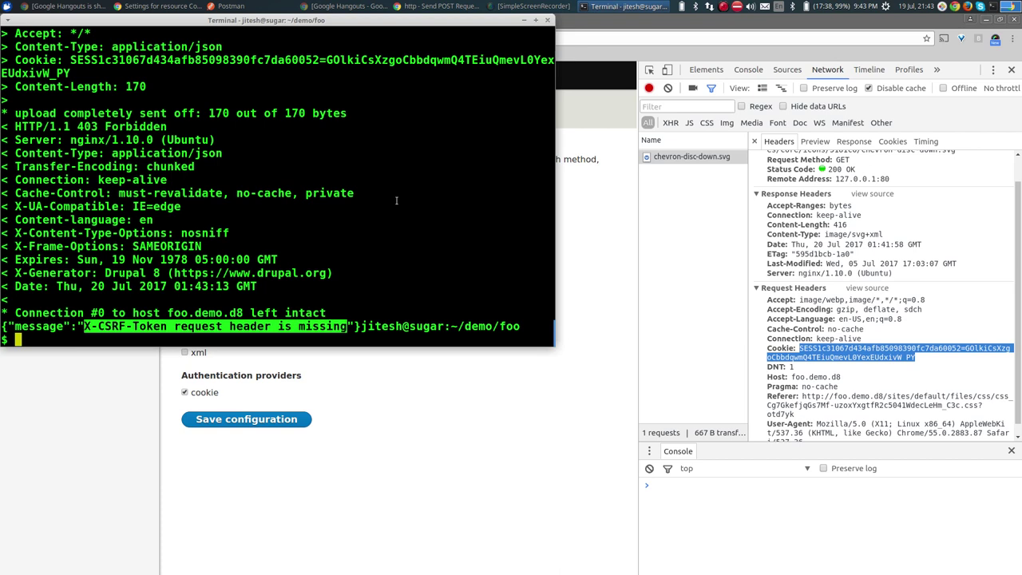
Recall the JSON-format POST, point out the X-CSRF-Token header, and resend it.
{"action": "key", "text": "Return"}
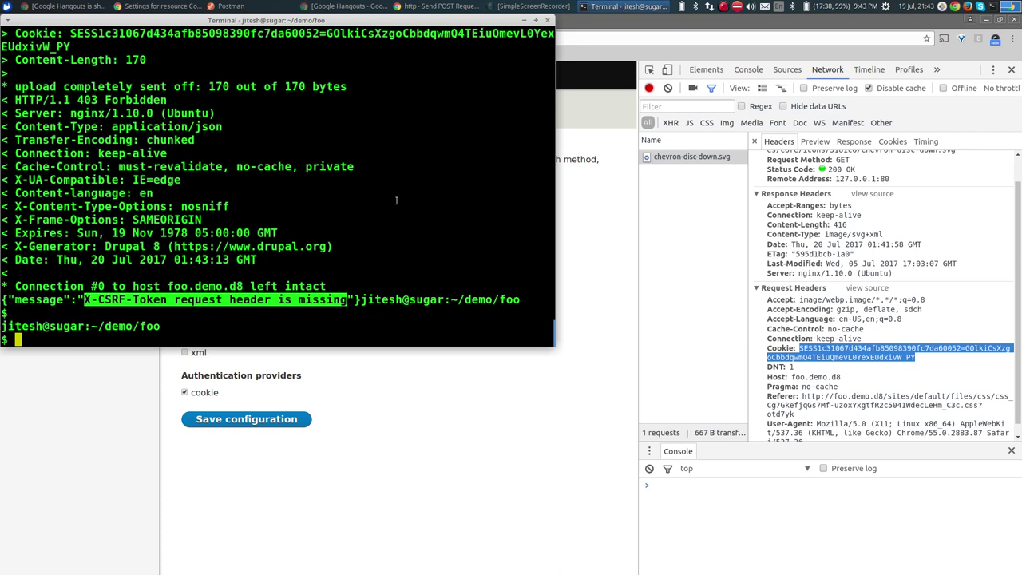
{"action": "key", "text": "Up"}
{"action": "key", "text": "ctrl+a"}
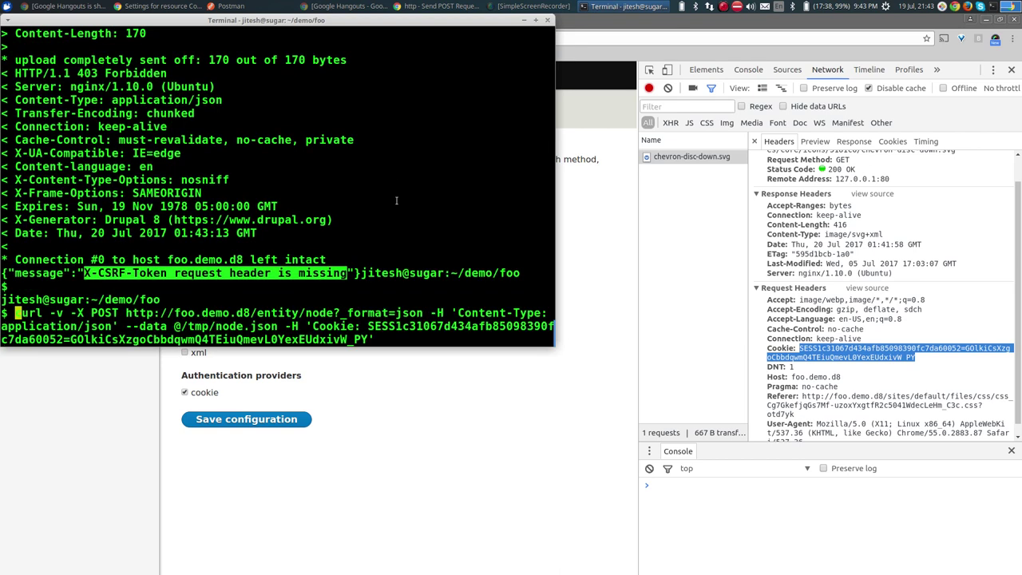
{"action": "left_click_drag", "start_coordinate": [334, 315], "coordinate": [418, 317]}
{"action": "left_click", "coordinate": [418, 316]}
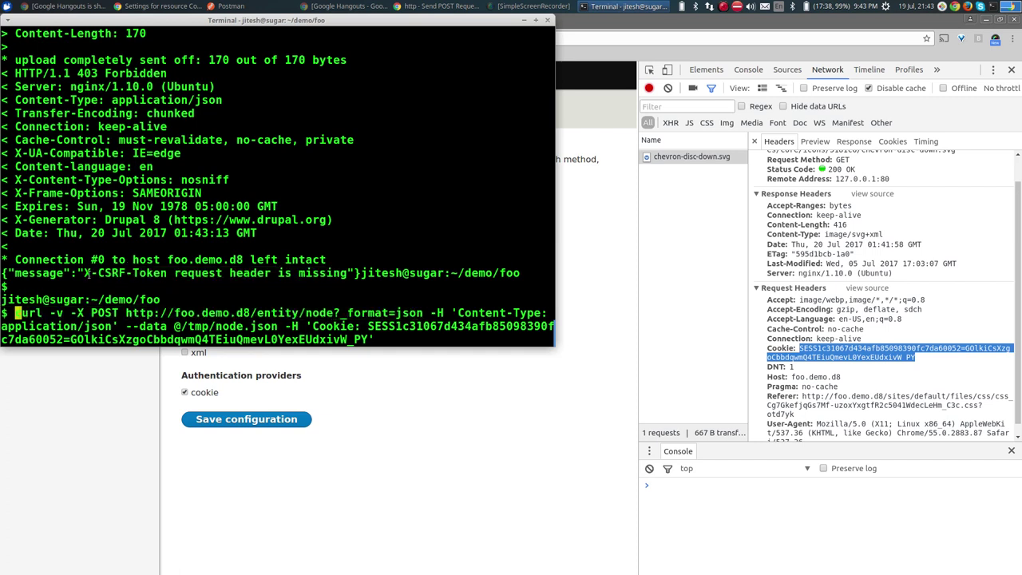
{"action": "left_click_drag", "start_coordinate": [84, 273], "coordinate": [167, 273]}
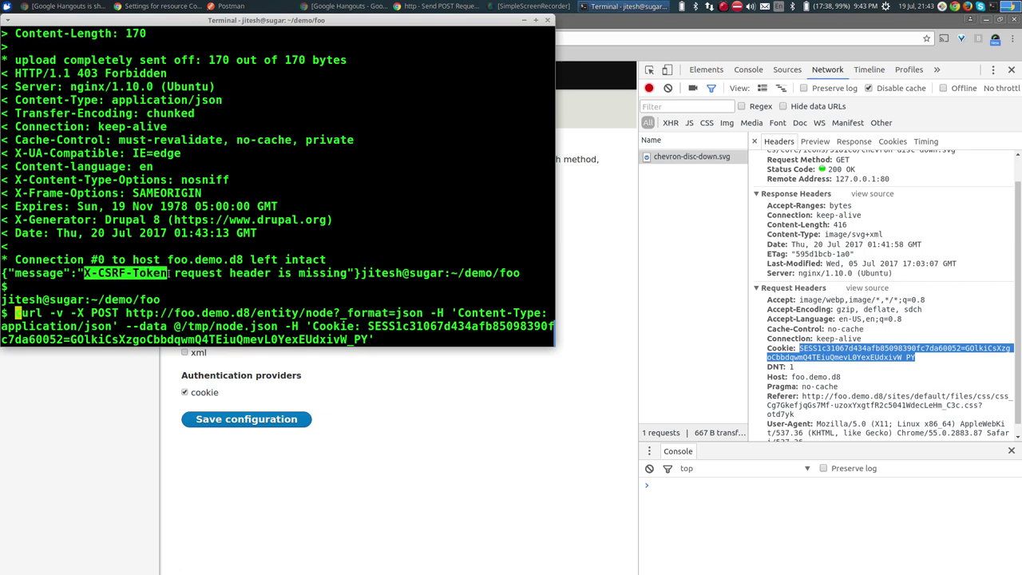
{"action": "key", "text": "Return"}
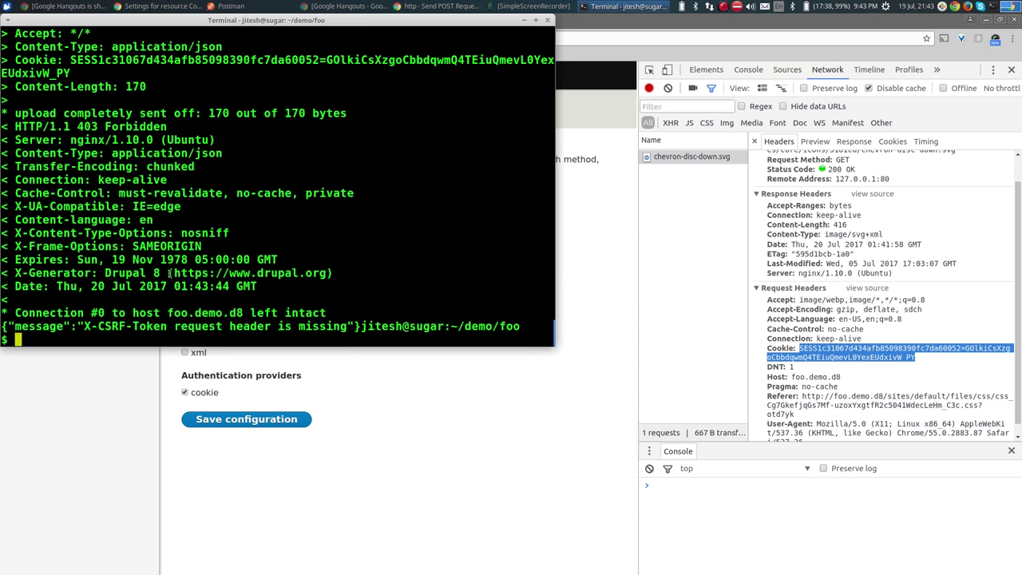
{"action": "key", "text": "Up"}
{"action": "key", "text": "Down"}
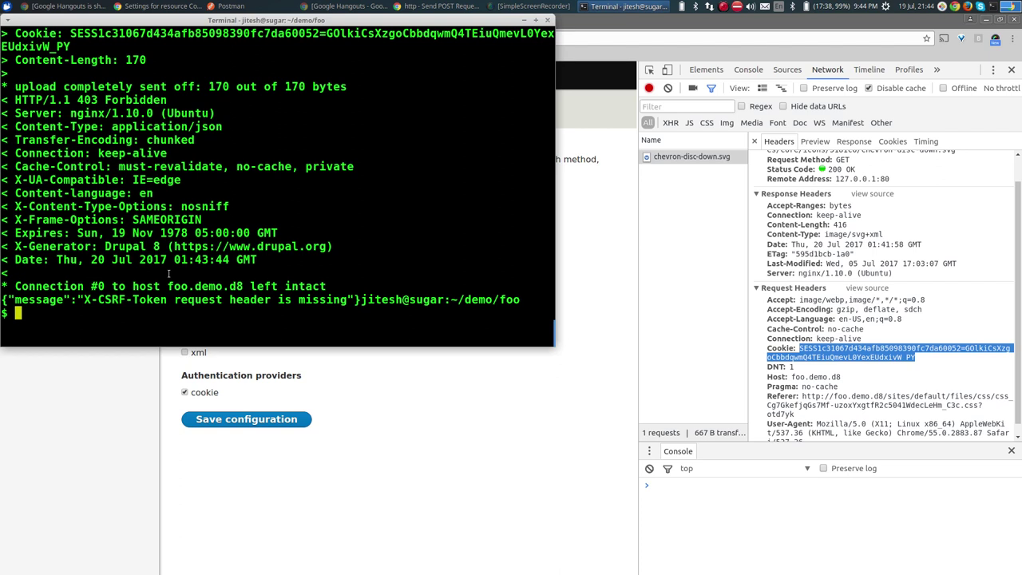
{"action": "key", "text": "Up"}
{"action": "key", "text": "Home"}
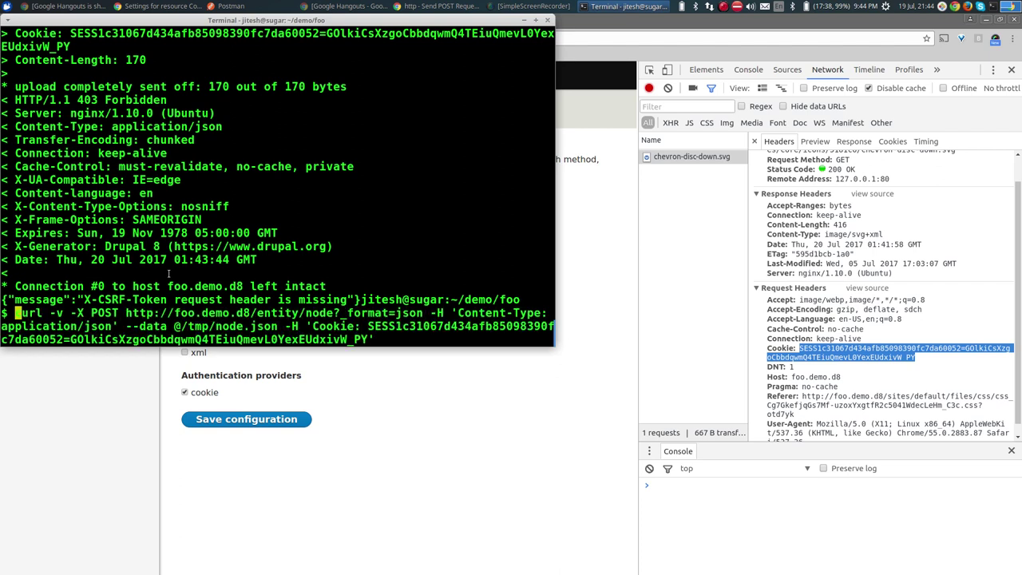
{"action": "key", "text": "alt+Tab"}
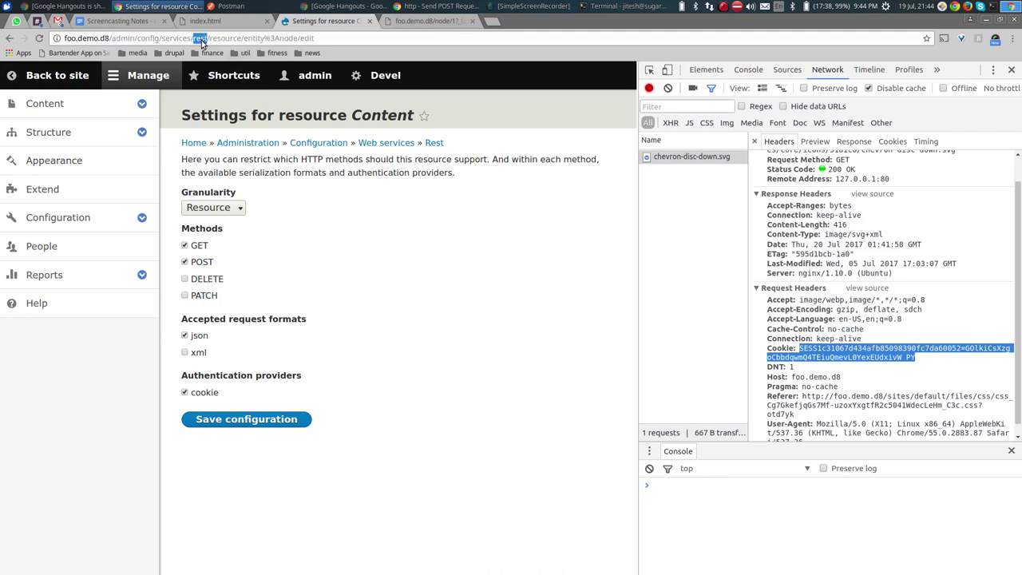
Trim Chrome's address to the site root and start typing 'foo.demo.d8/re'.
{"action": "left_click_drag", "start_coordinate": [162, 38], "coordinate": [388, 15]}
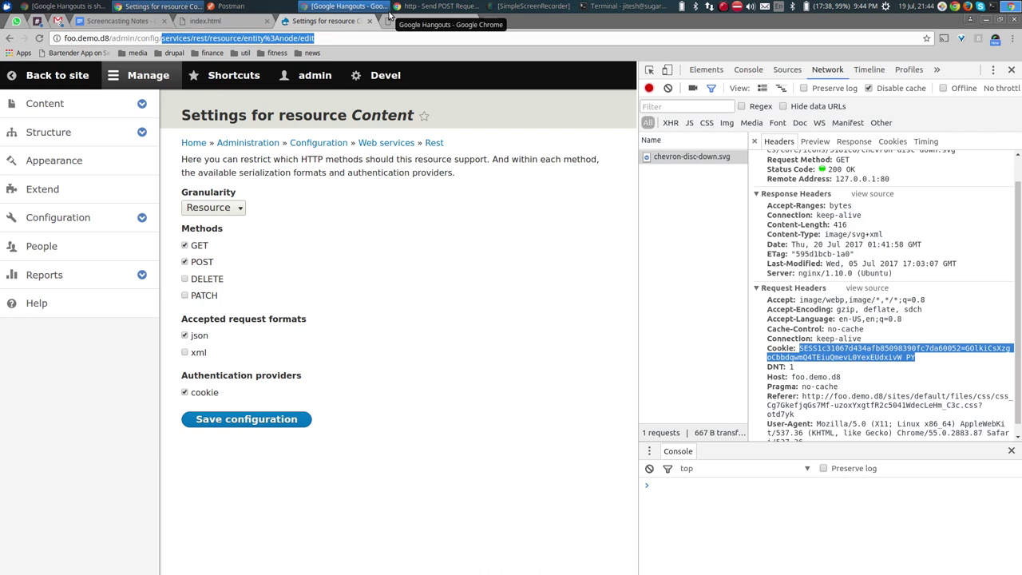
{"action": "type", "text": "re"}
{"action": "key", "text": "BackSpace"}
{"action": "key", "text": "BackSpace"}
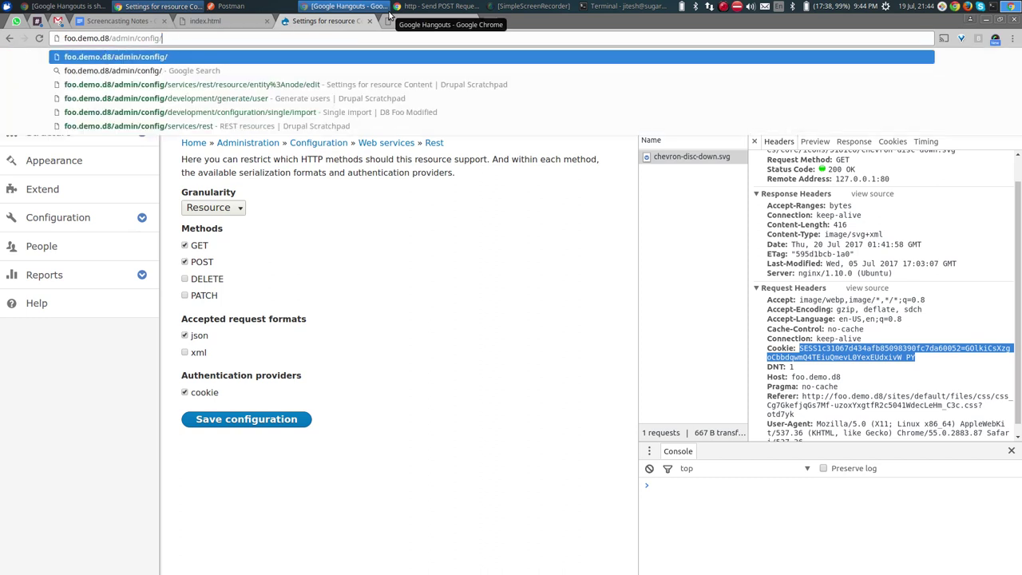
{"action": "key", "text": "BackSpace"}
{"action": "key", "text": "BackSpace"}
{"action": "key", "text": "BackSpace"}
{"action": "key", "text": "BackSpace"}
{"action": "key", "text": "BackSpace"}
{"action": "key", "text": "BackSpace"}
{"action": "key", "text": "BackSpace"}
{"action": "key", "text": "BackSpace"}
{"action": "key", "text": "BackSpace"}
{"action": "key", "text": "BackSpace"}
{"action": "key", "text": "BackSpace"}
{"action": "key", "text": "BackSpace"}
{"action": "key", "text": "BackSpace"}
{"action": "type", "text": "re"}
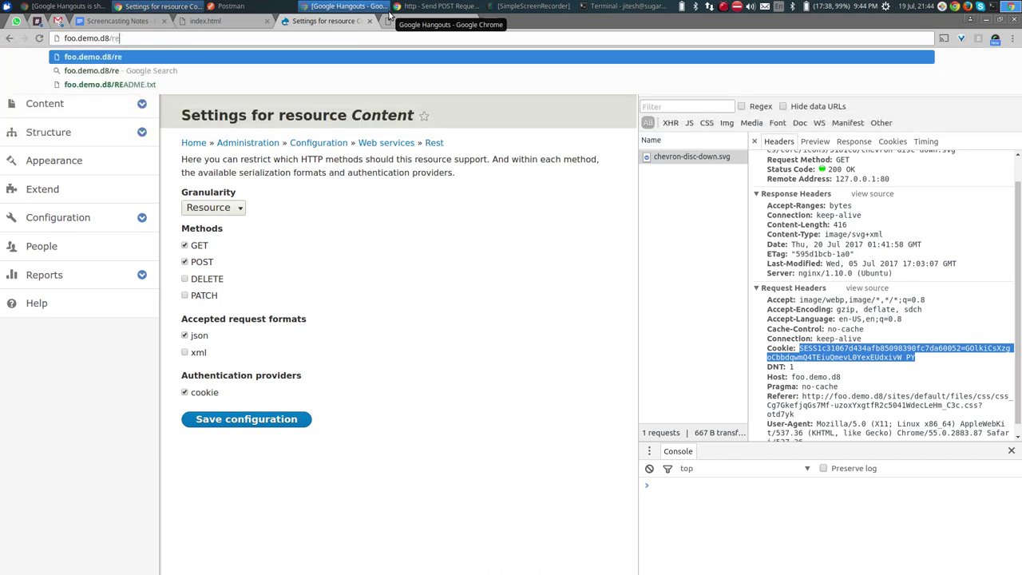
{"action": "key", "text": "alt+Tab"}
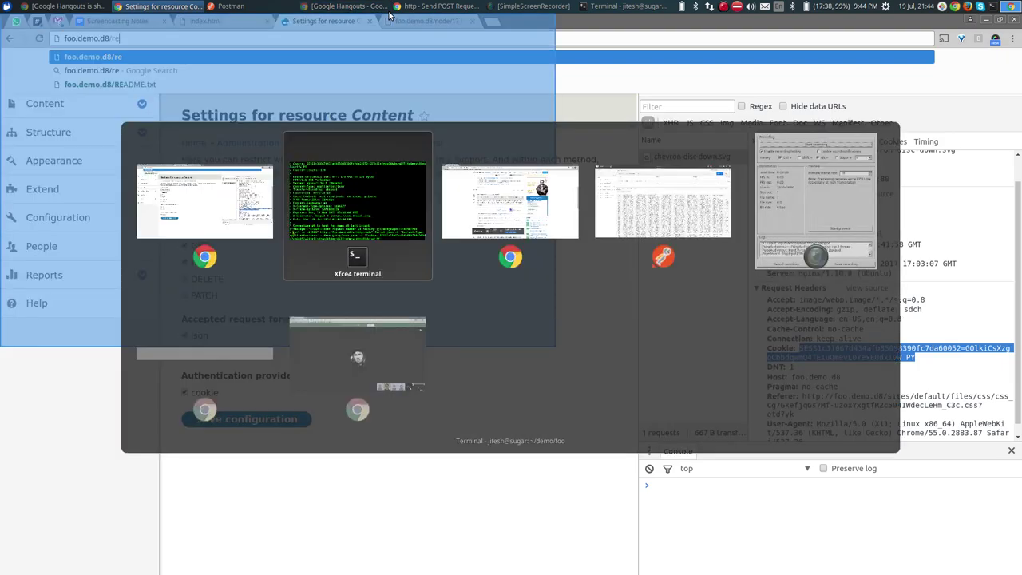
{"action": "key", "text": "alt+shift+Tab"}
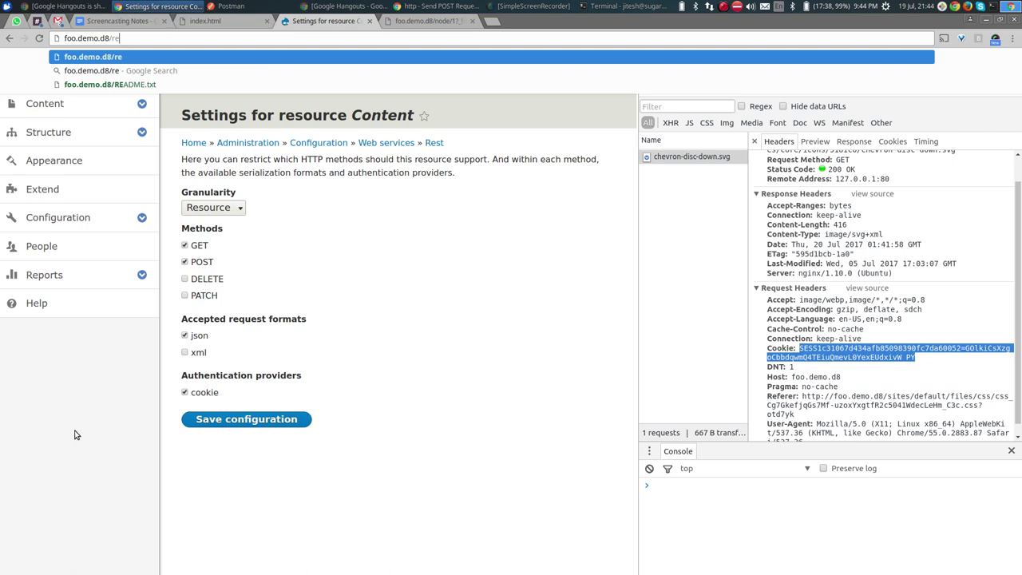
{"action": "key", "text": "alt+Tab"}
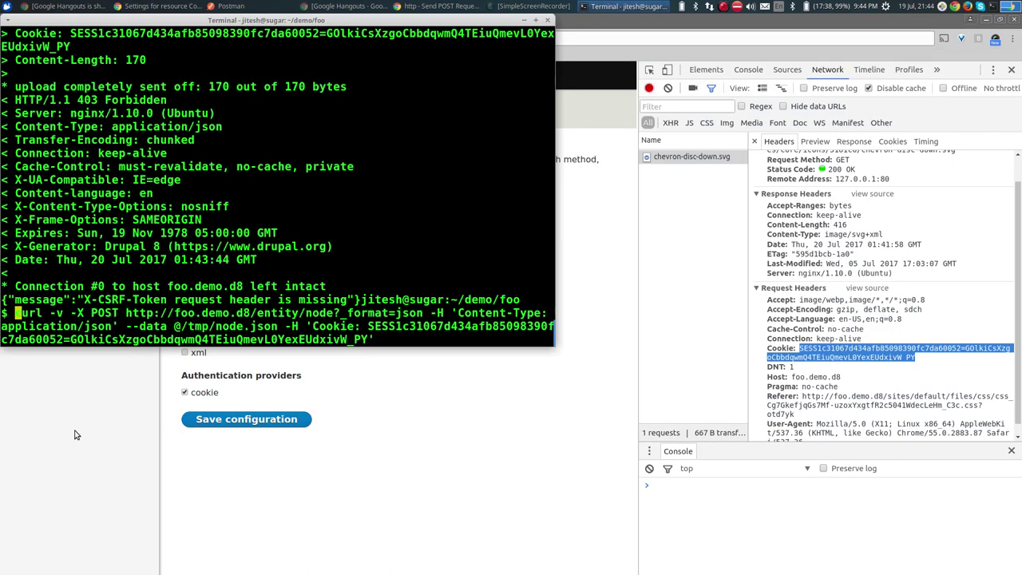
Start a vi command, tab-completing the path under ~/dev/web/react/d8-headless-react.
{"action": "key", "text": "ctrl+c"}
{"action": "type", "text": "vi "}
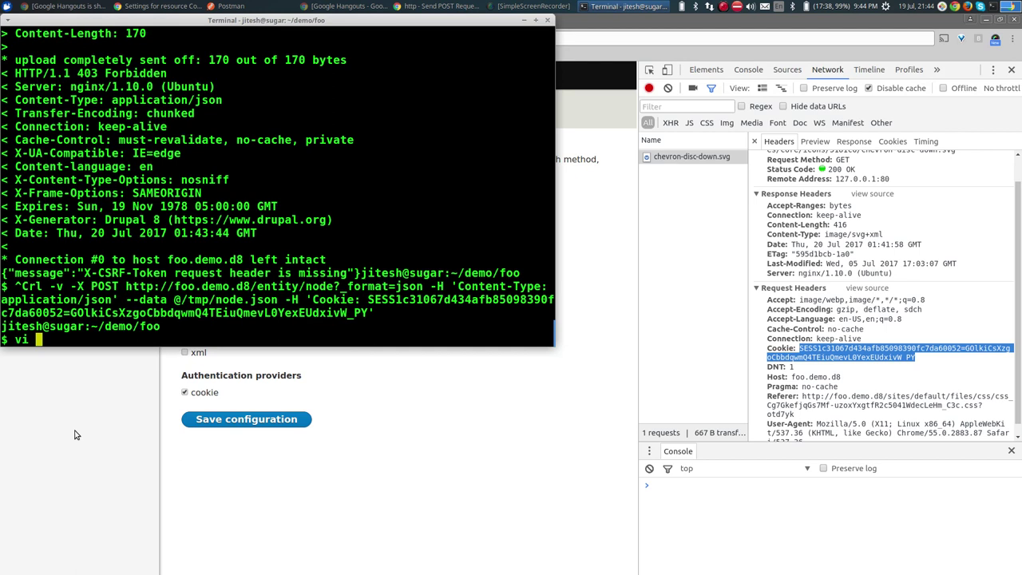
{"action": "type", "text": "~/dev/web/"}
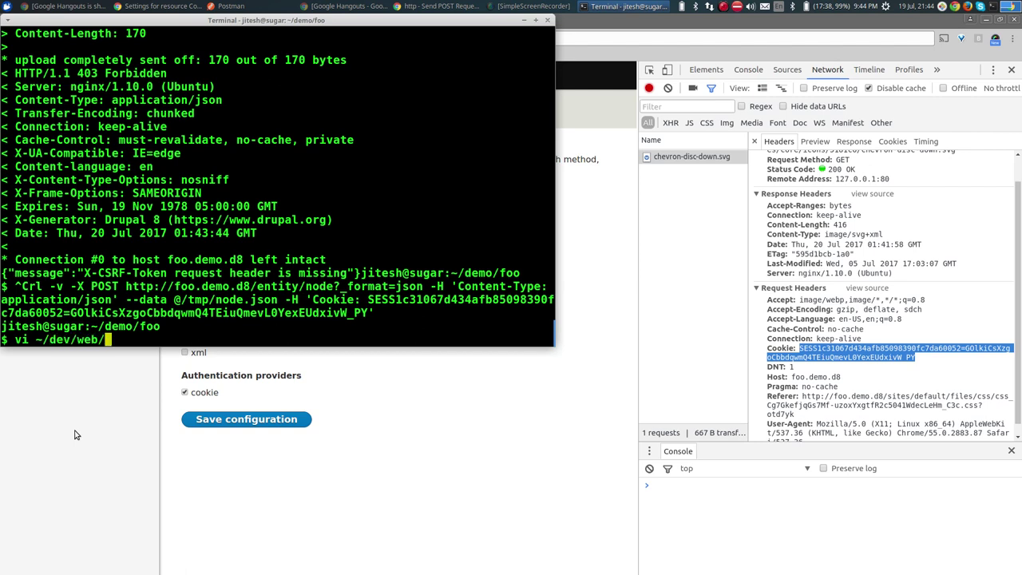
{"action": "type", "text": "react"}
{"action": "key", "text": "Tab"}
{"action": "key", "text": "Tab"}
{"action": "type", "text": "/"}
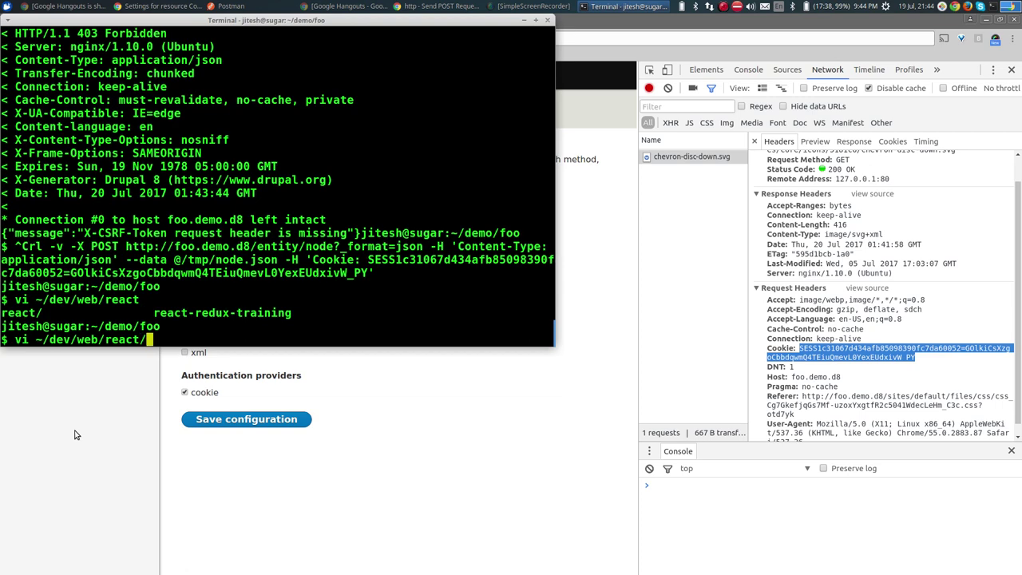
{"action": "key", "text": "Tab"}
{"action": "key", "text": "Tab"}
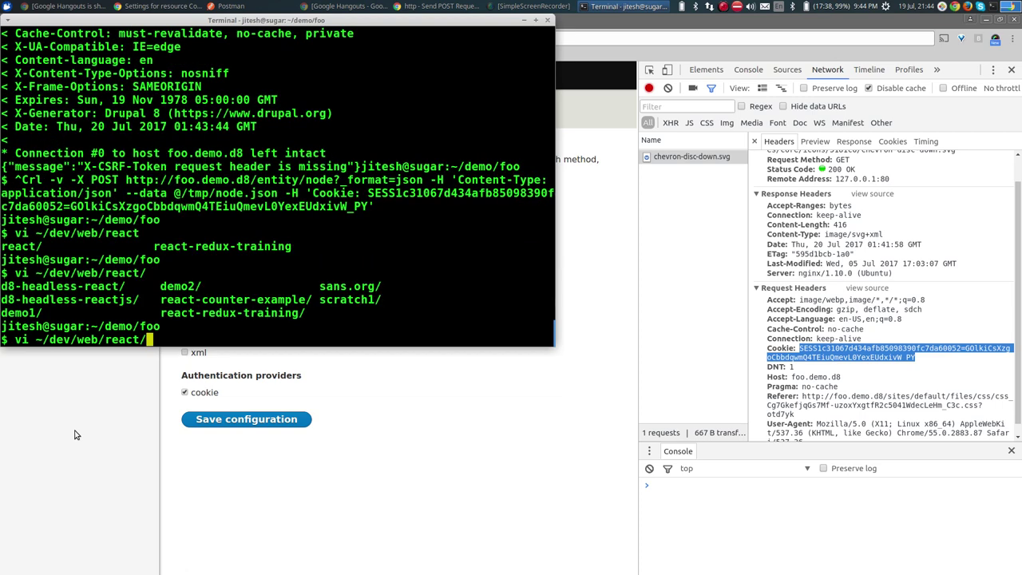
{"action": "type", "text": "d8"}
{"action": "key", "text": "Tab"}
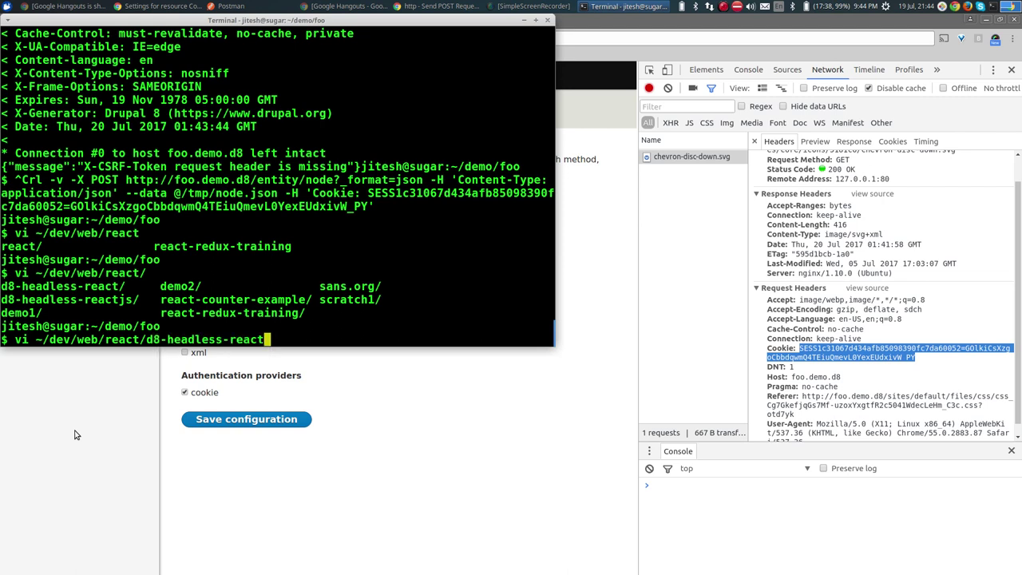
{"action": "type", "text": "j"}
{"action": "key", "text": "Tab"}
{"action": "key", "text": "Tab"}
{"action": "key", "text": "Tab"}
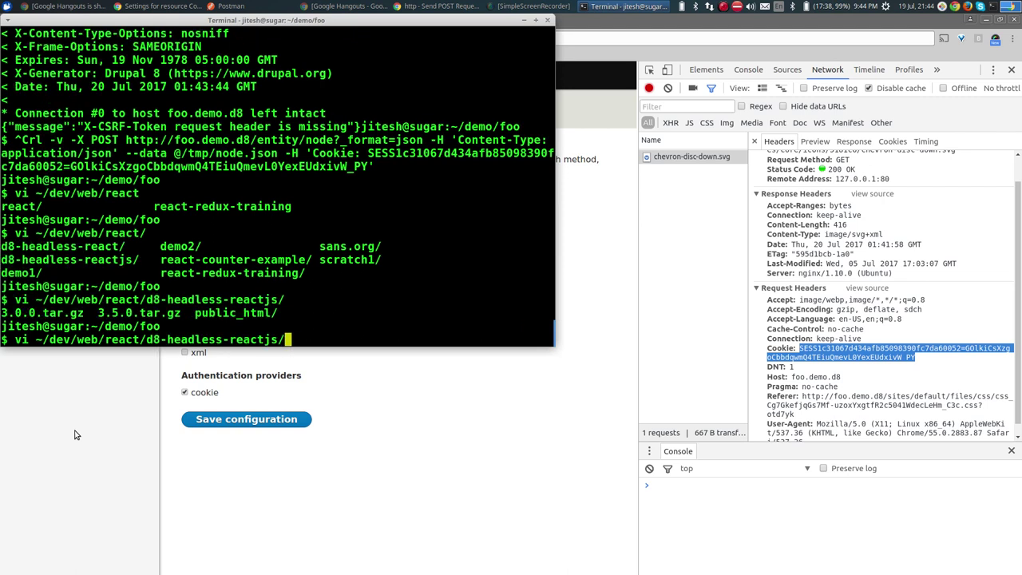
{"action": "type", "text": "p"}
{"action": "key", "text": "Tab"}
Correct the path to d8-headless-react/public_html/app/app.js and open it in vim.
{"action": "key", "text": "BackSpace"}
{"action": "key", "text": "BackSpace"}
{"action": "key", "text": "BackSpace"}
{"action": "key", "text": "BackSpace"}
{"action": "key", "text": "BackSpace"}
{"action": "key", "text": "BackSpace"}
{"action": "key", "text": "BackSpace"}
{"action": "key", "text": "BackSpace"}
{"action": "key", "text": "BackSpace"}
{"action": "key", "text": "BackSpace"}
{"action": "key", "text": "BackSpace"}
{"action": "key", "text": "BackSpace"}
{"action": "key", "text": "BackSpace"}
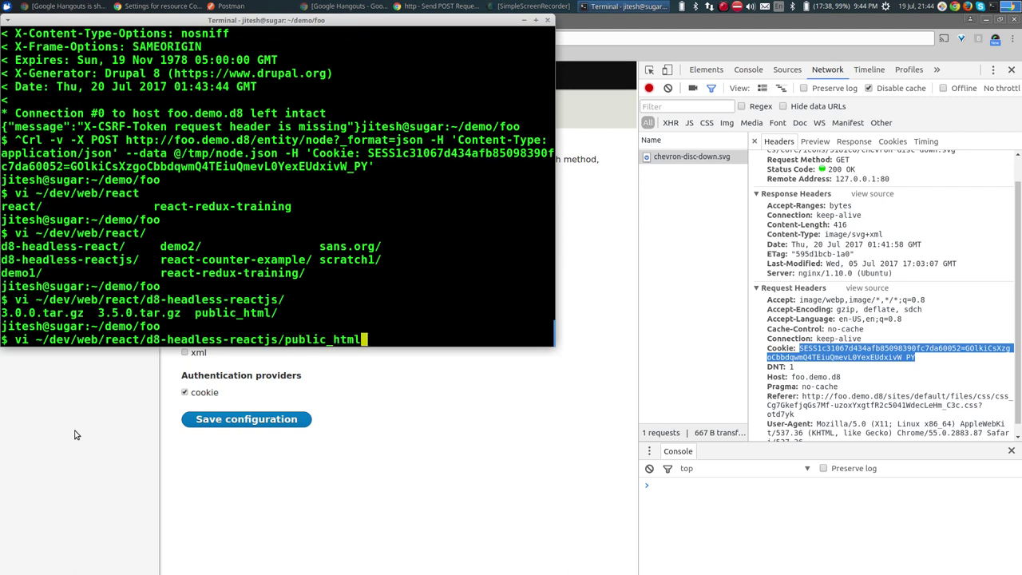
{"action": "key", "text": "BackSpace"}
{"action": "key", "text": "BackSpace"}
{"action": "type", "text": "/p"}
{"action": "key", "text": "Tab"}
{"action": "key", "text": "Tab"}
{"action": "type", "text": "u"}
{"action": "key", "text": "Tab"}
{"action": "key", "text": "Tab"}
{"action": "key", "text": "Tab"}
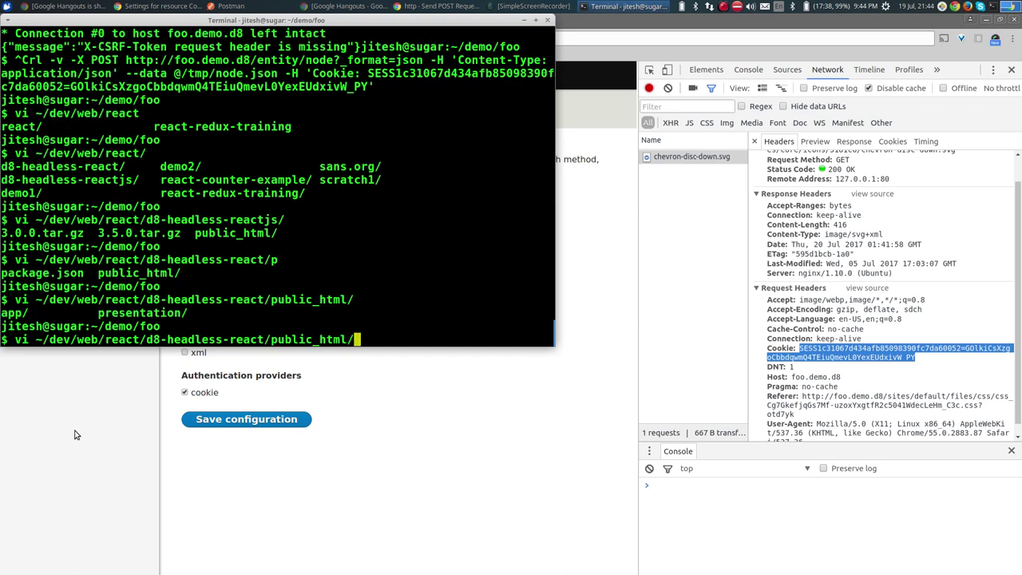
{"action": "type", "text": "a"}
{"action": "key", "text": "Tab"}
{"action": "key", "text": "Tab"}
{"action": "key", "text": "Tab"}
{"action": "type", "text": "a"}
{"action": "key", "text": "Tab"}
{"action": "key", "text": "Return"}
Search for X-CS and trace csrfToken to its /rest/session/token request.
{"action": "type", "text": "/X-CS"}
{"action": "key", "text": "Return"}
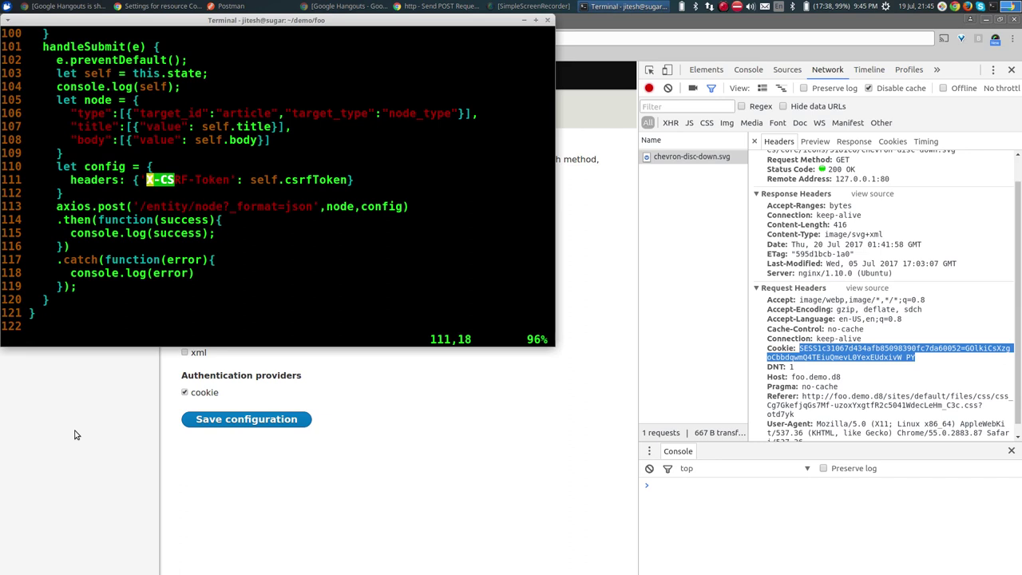
{"action": "key", "text": "h"}
{"action": "key", "text": "f."}
{"action": "key", "text": "l"}
{"action": "key", "text": "#"}
{"action": "key", "text": "k"}
{"action": "key", "text": "k"}
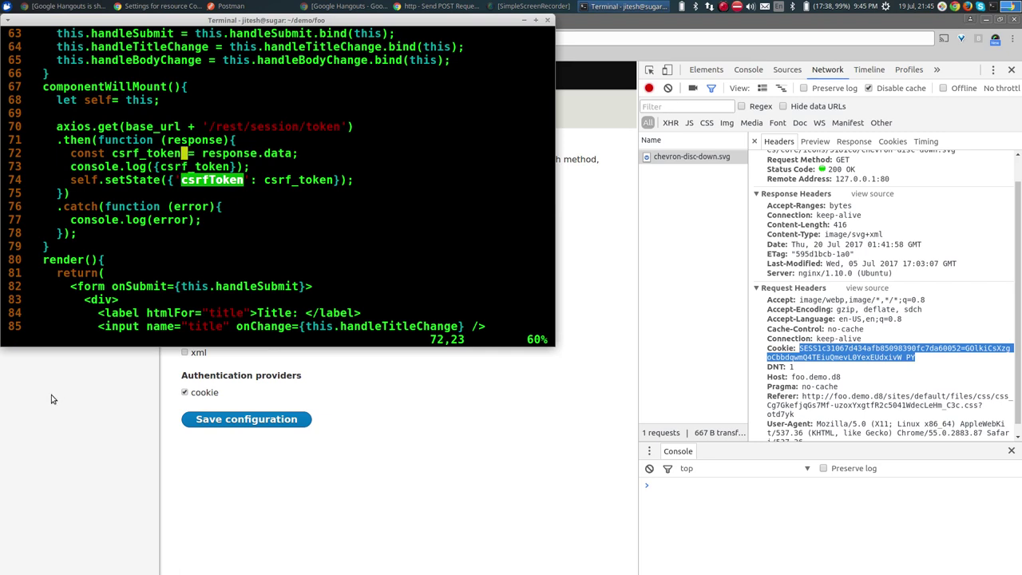
{"action": "left_click_drag", "start_coordinate": [213, 126], "coordinate": [337, 126]}
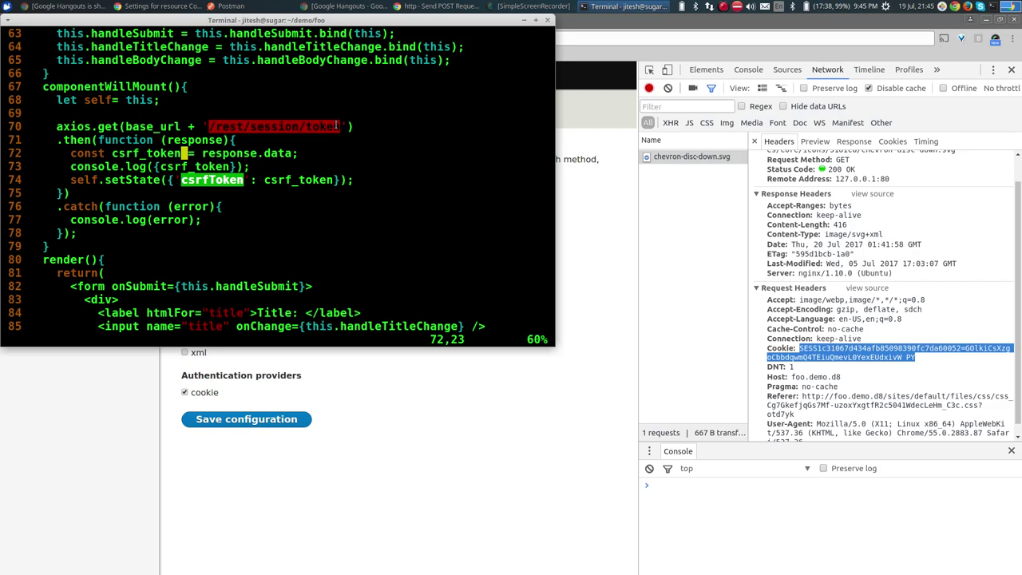
In Chrome's address bar, enter the foo.demo.d8/rest/session/token address.
{"action": "key", "text": "alt+Tab"}
{"action": "key", "text": "ctrl+l"}
{"action": "key", "text": "End"}
{"action": "type", "text": "r"}
{"action": "key", "text": "BackSpace"}
{"action": "key", "text": "BackSpace"}
Open foo.demo.d8/rest/session/token and copy the returned token string.
{"action": "key", "text": "ctrl+v"}
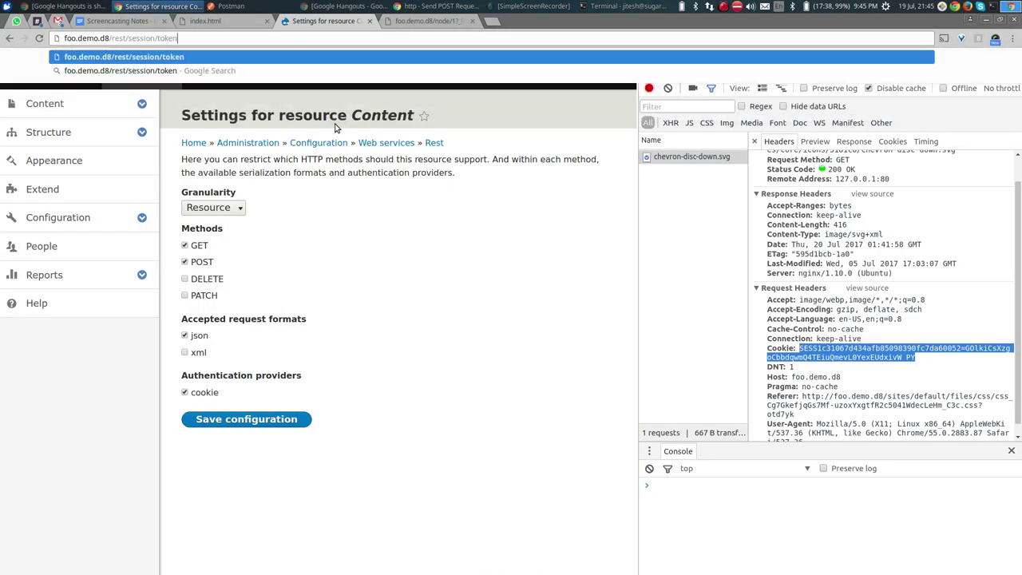
{"action": "key", "text": "Return"}
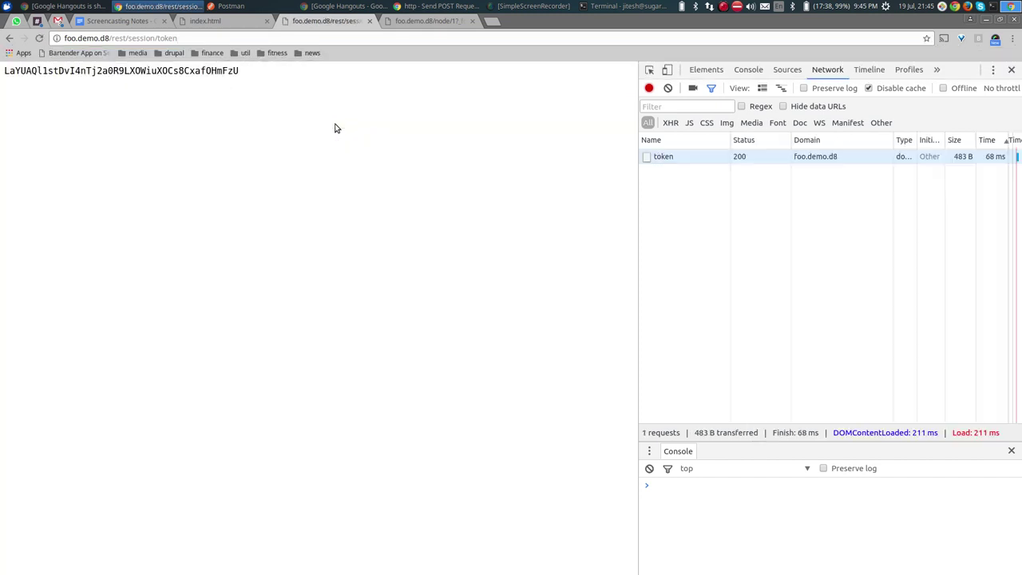
{"action": "double_click", "coordinate": [190, 71]}
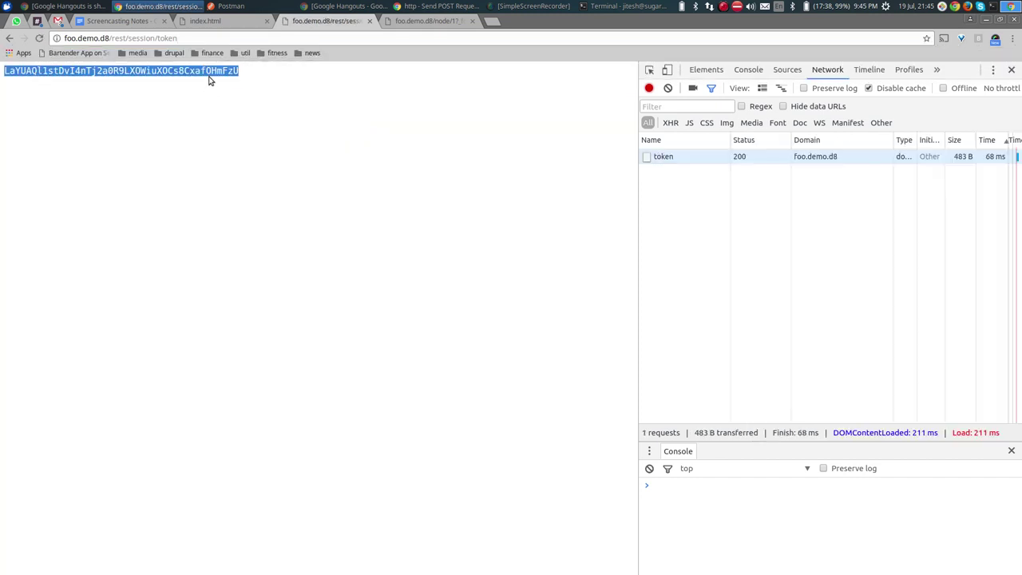
{"action": "right_click", "coordinate": [214, 72]}
{"action": "left_click", "coordinate": [228, 78]}
Quit vim and append a -H 'X-CSRF-Token: …' header with the pasted token to the curl POST.
{"action": "key", "text": "alt+Tab"}
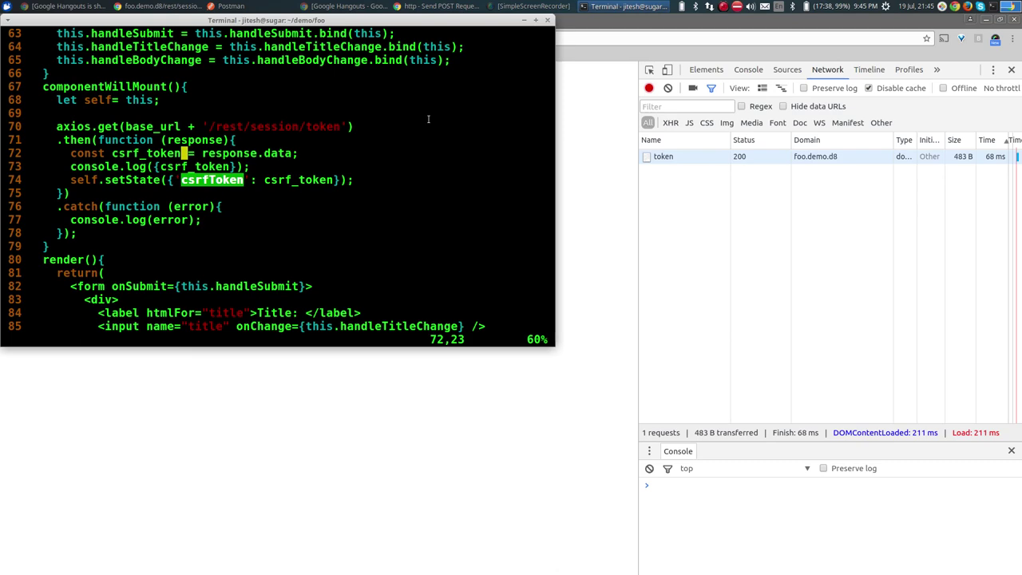
{"action": "type", "text": ":q"}
{"action": "key", "text": "Return"}
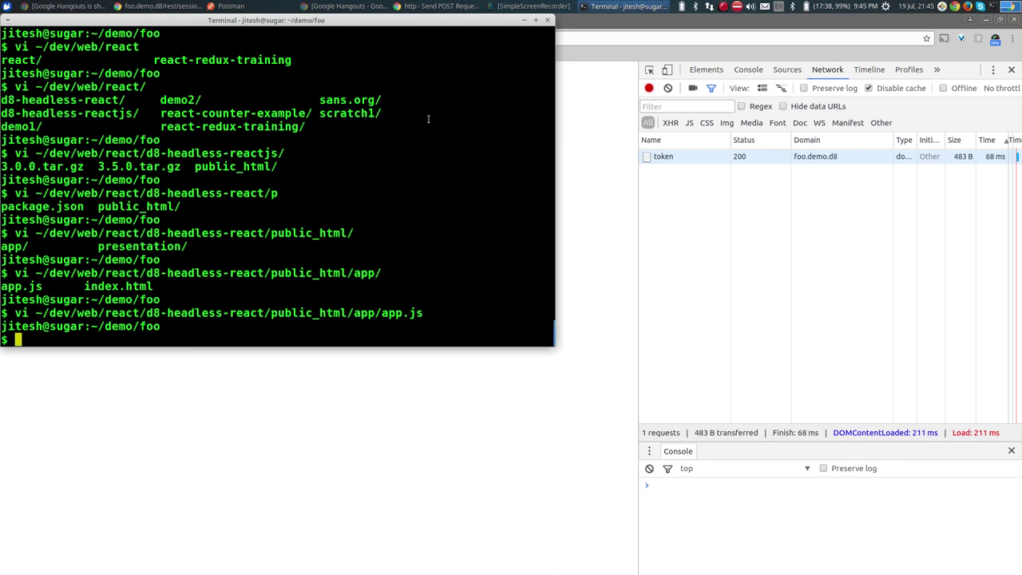
{"action": "key", "text": "Up"}
{"action": "key", "text": "Up"}
{"action": "key", "text": "ctrl+a"}
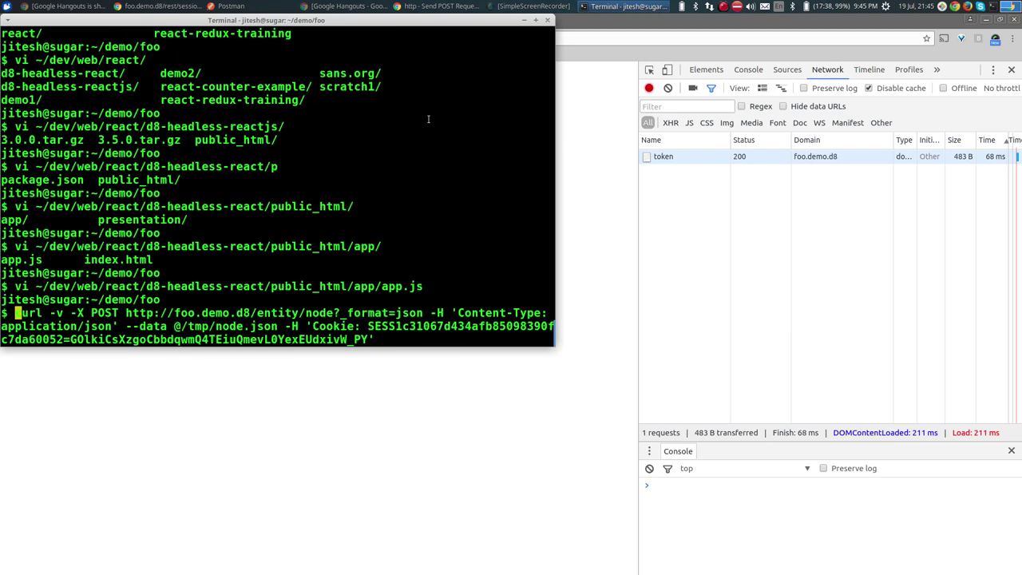
{"action": "key", "text": "ctrl+e"}
{"action": "type", "text": "-H 'X-CSRF-Token:"}
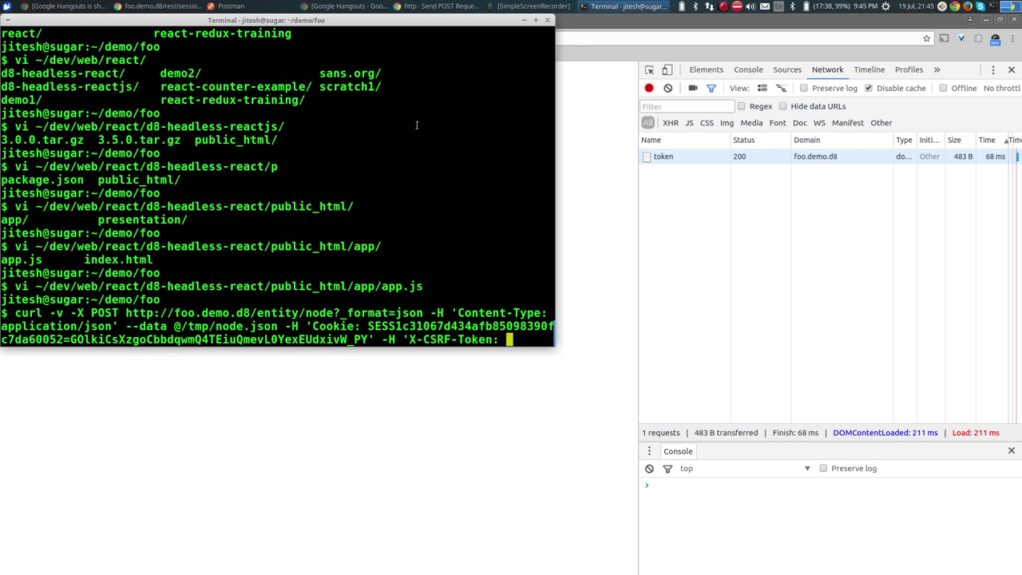
{"action": "key", "text": "ctrl+shift+v"}
{"action": "type", "text": "'"}
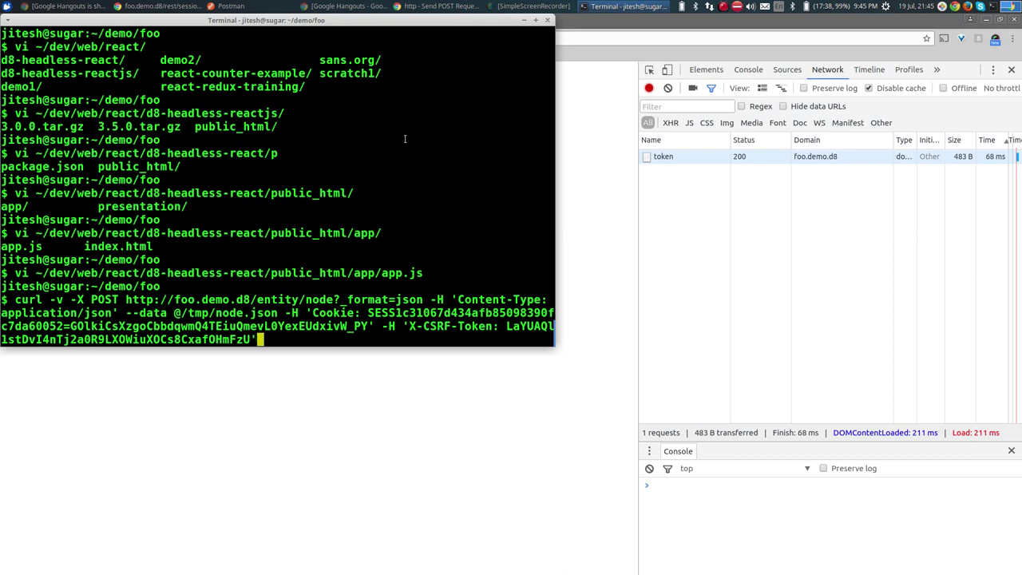
Run the POST to get 201 Created, then open the node 51 Location link.
{"action": "key", "text": "Return"}
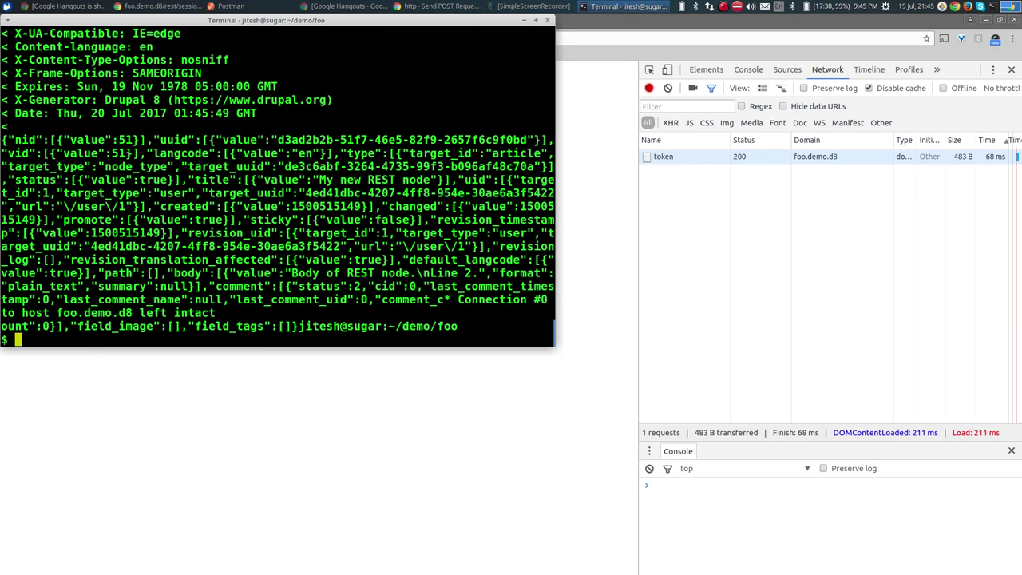
{"action": "left_click_drag", "start_coordinate": [24, 138], "coordinate": [132, 139]}
{"action": "scroll", "coordinate": [278, 148], "scroll_direction": "up", "scroll_amount": 3}
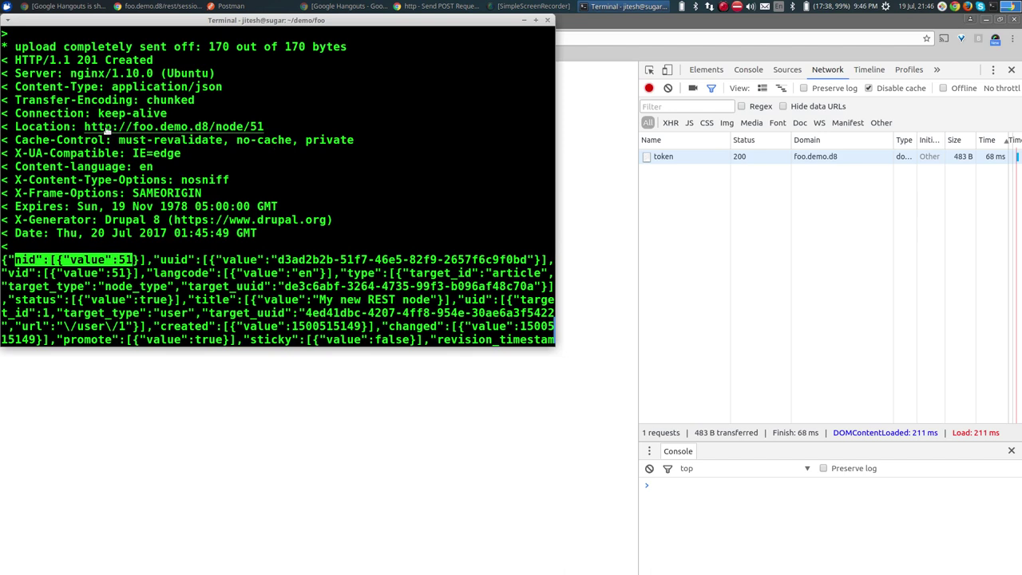
{"action": "right_click", "coordinate": [106, 130]}
{"action": "left_click", "coordinate": [135, 142]}
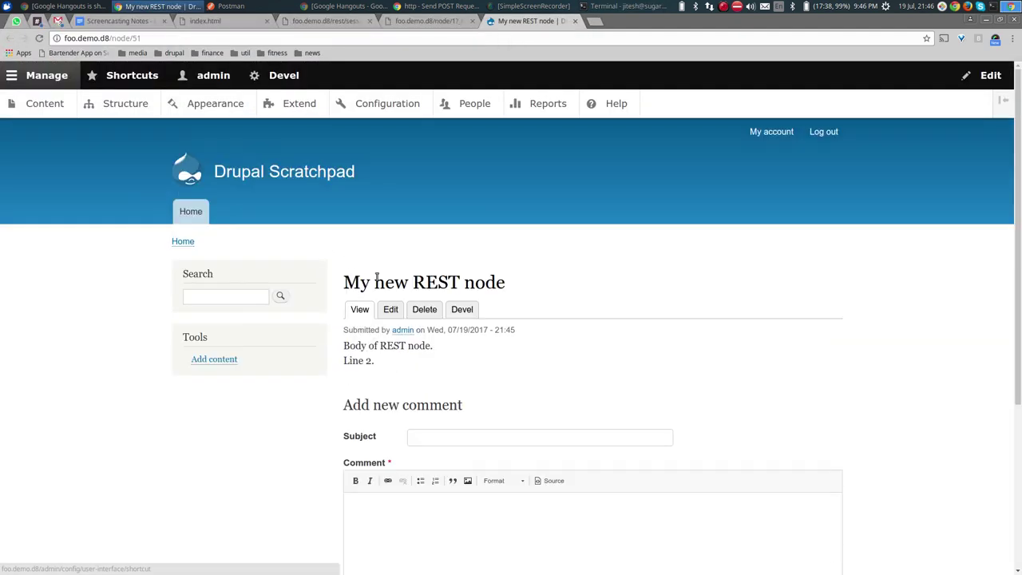
Confirm node 51 shows 'My new REST node' with body lines 'Body of REST node.' and 'Line 2.'.
{"action": "left_click_drag", "start_coordinate": [351, 284], "coordinate": [487, 280]}
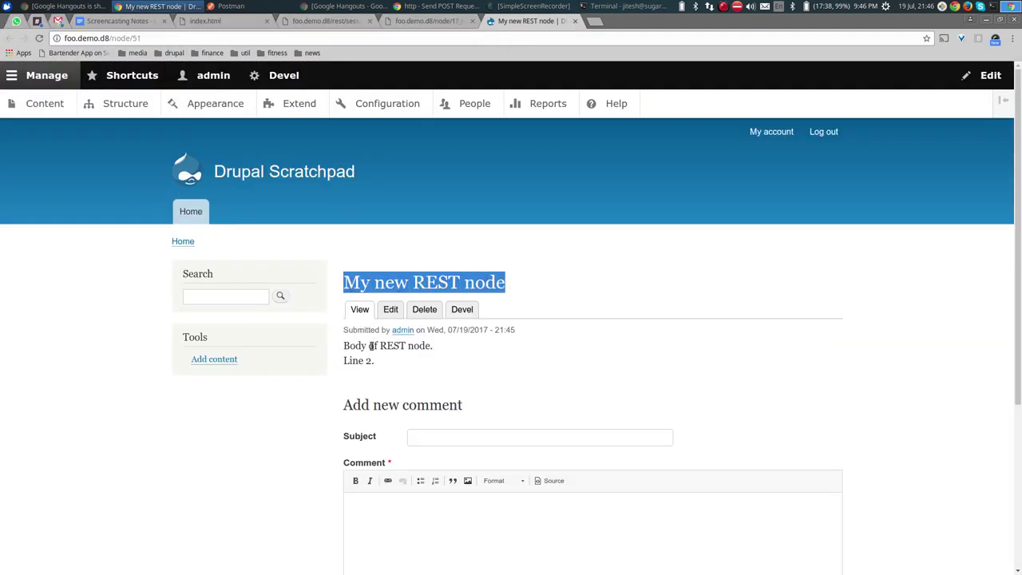
{"action": "left_click_drag", "start_coordinate": [345, 346], "coordinate": [432, 348]}
{"action": "left_click_drag", "start_coordinate": [345, 360], "coordinate": [402, 358]}
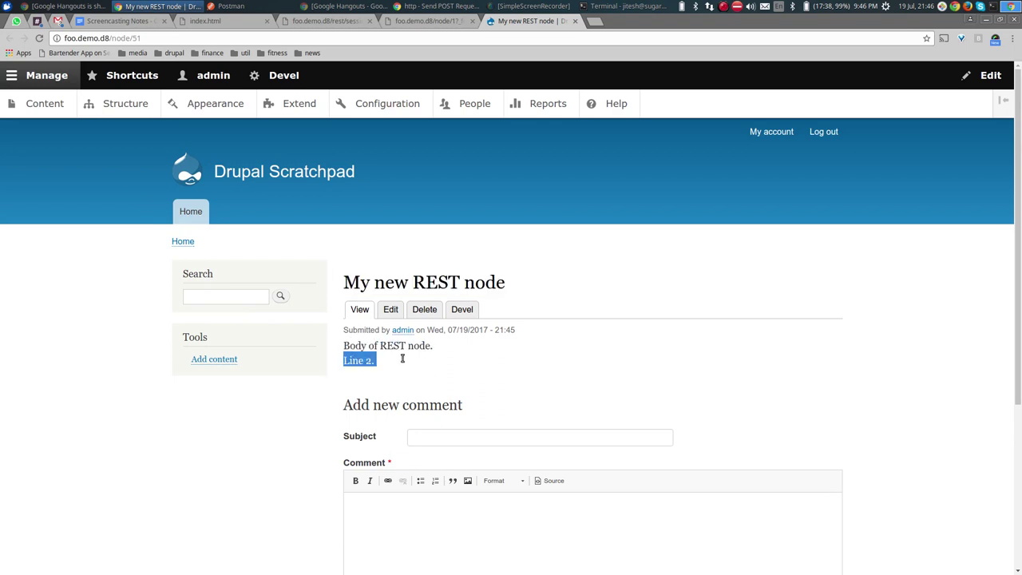
{"action": "left_click", "coordinate": [402, 359]}
{"action": "scroll", "coordinate": [407, 353], "scroll_direction": "down", "scroll_amount": 4}
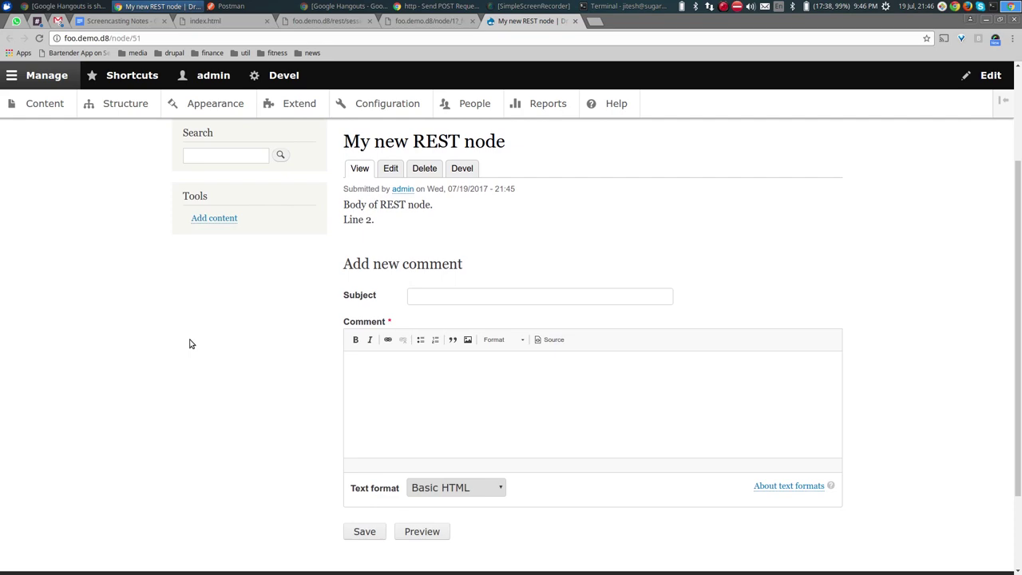
{"action": "key", "text": "alt+Tab"}
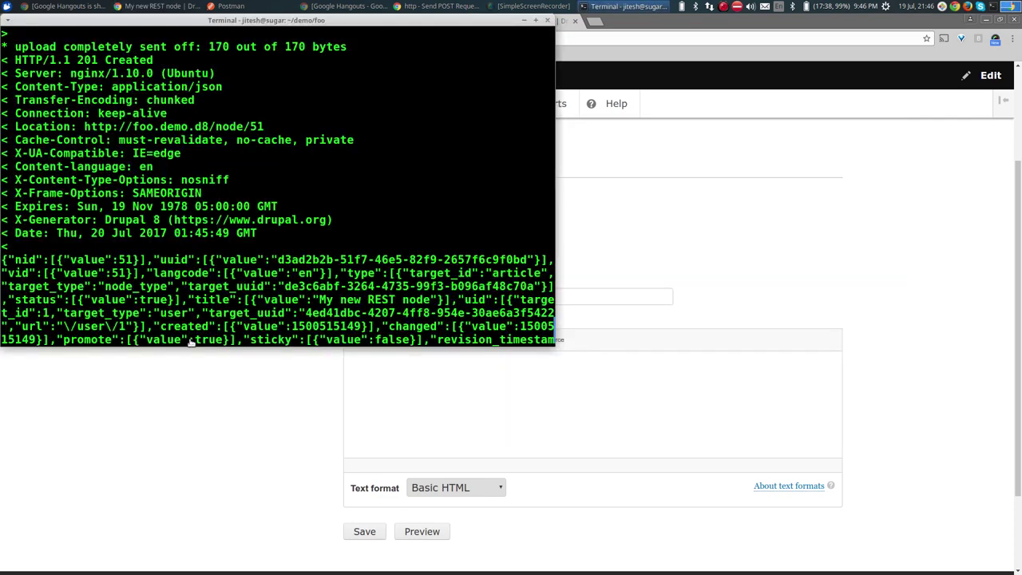
Recall the curl command and review its curl -v -X POST part and endpoint URL.
{"action": "key", "text": "Return"}
{"action": "key", "text": "Up"}
{"action": "key", "text": "ctrl+a"}
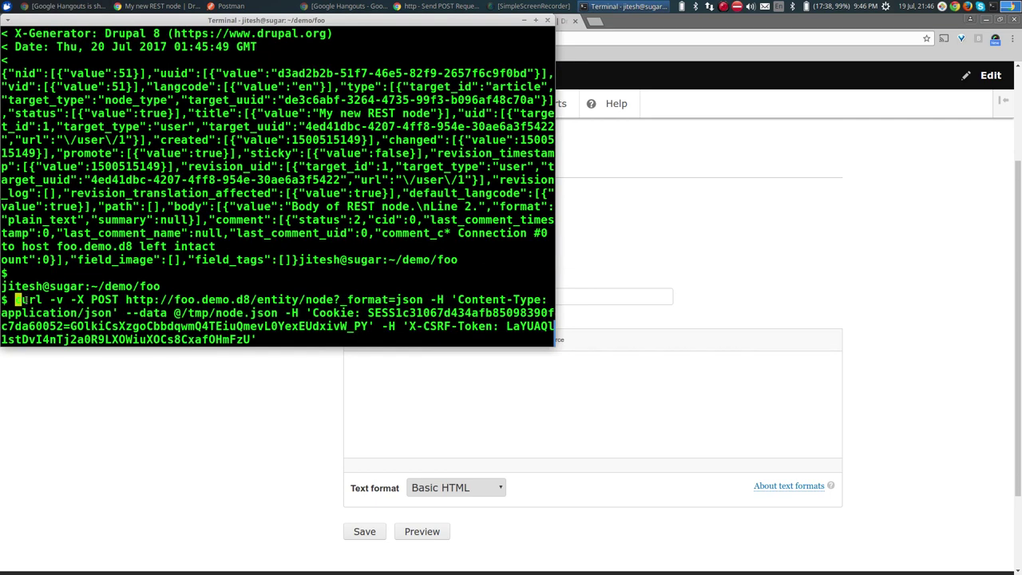
{"action": "double_click", "coordinate": [26, 299]}
{"action": "double_click", "coordinate": [56, 301]}
{"action": "left_click_drag", "start_coordinate": [71, 300], "coordinate": [431, 301]}
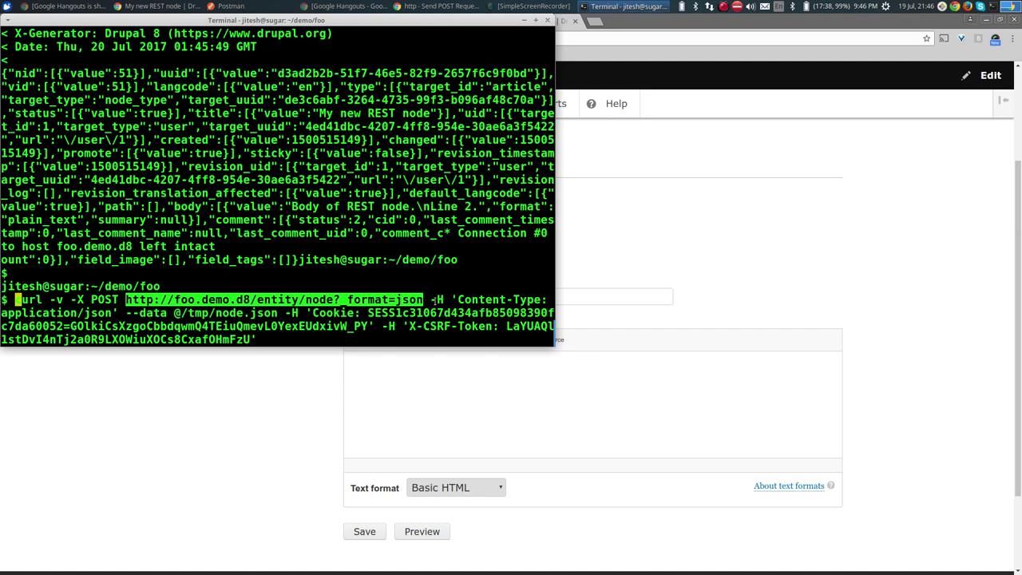
{"action": "left_click", "coordinate": [432, 300]}
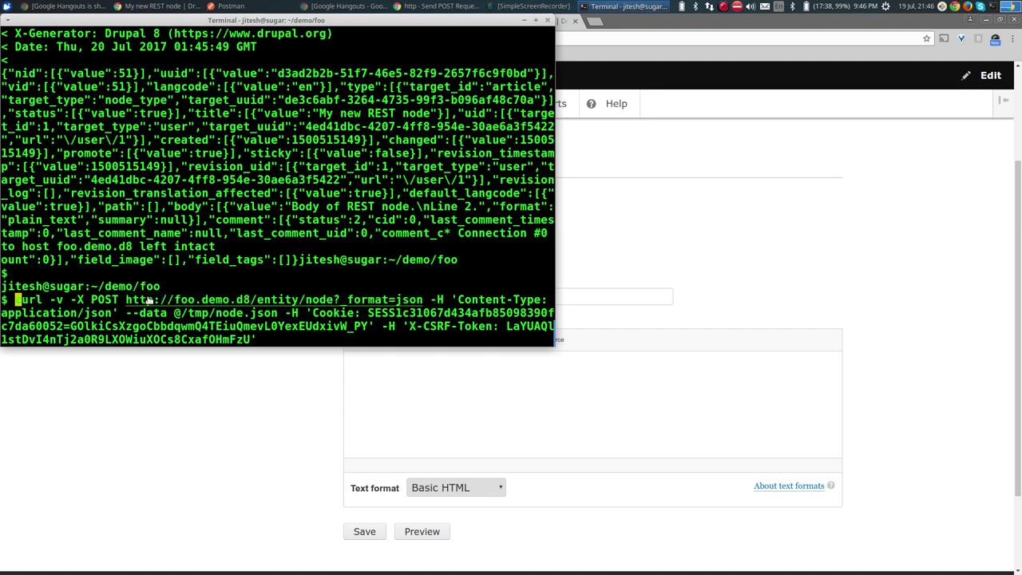
Review the JSON Content-Type, the --data @/tmp/node.json argument and the session Cookie header.
{"action": "left_click_drag", "start_coordinate": [27, 313], "coordinate": [112, 313]}
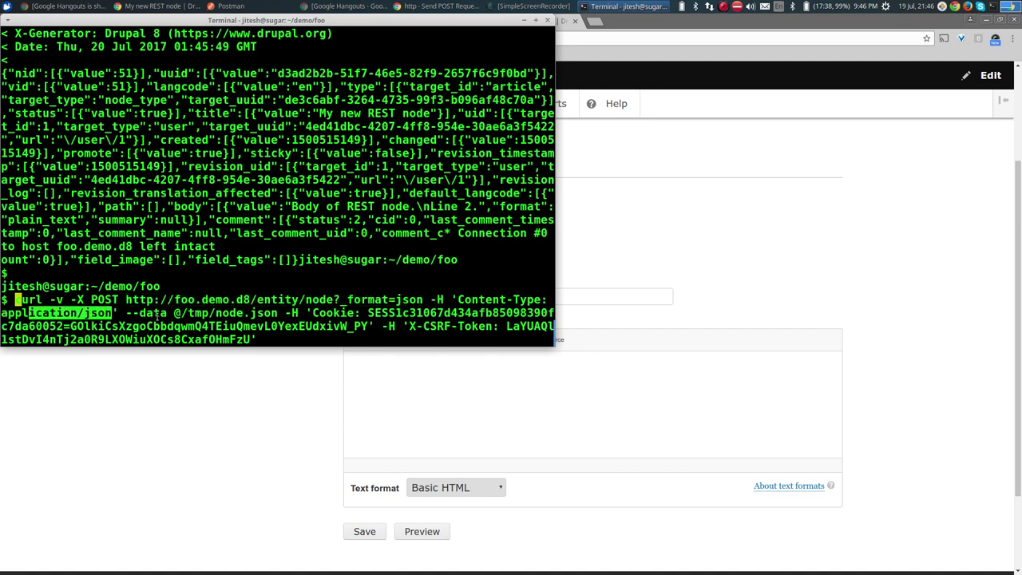
{"action": "left_click", "coordinate": [157, 315]}
{"action": "left_click_drag", "start_coordinate": [128, 314], "coordinate": [276, 313]}
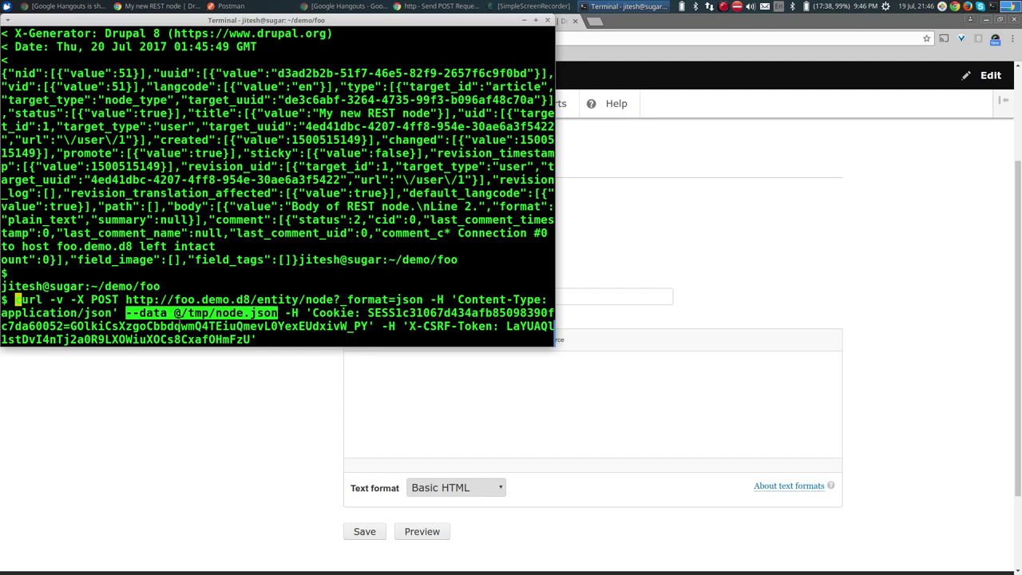
{"action": "left_click", "coordinate": [219, 312]}
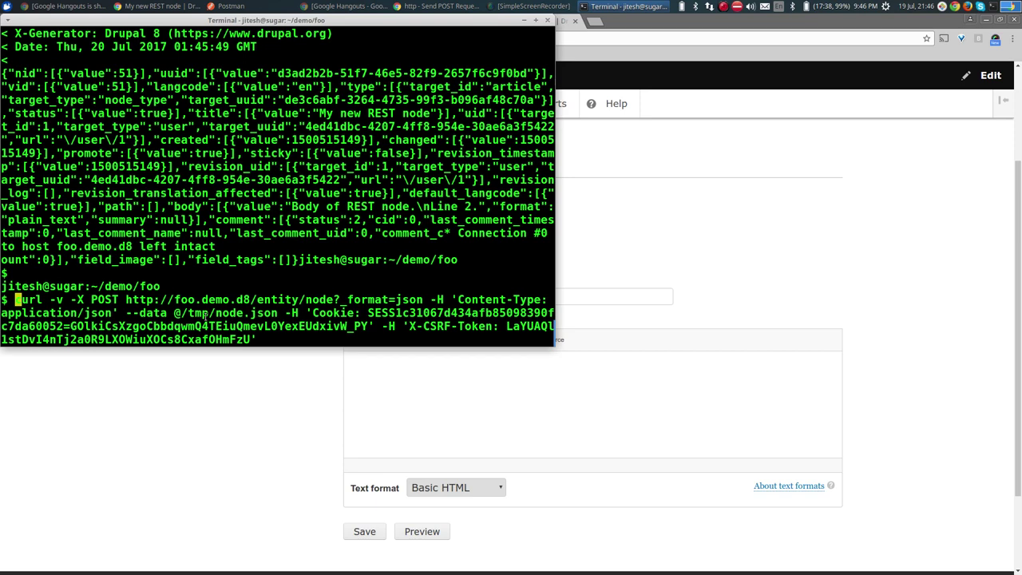
{"action": "left_click_drag", "start_coordinate": [313, 312], "coordinate": [251, 338]}
{"action": "left_click", "coordinate": [200, 438]}
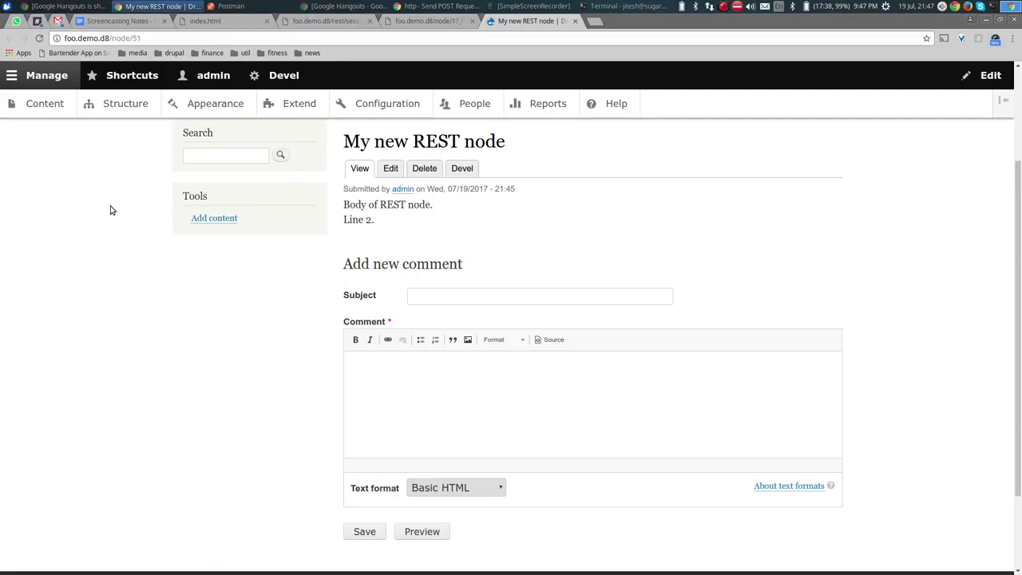
{"action": "left_click_drag", "start_coordinate": [113, 38], "coordinate": [174, 35]}
{"action": "type", "text": "r"}
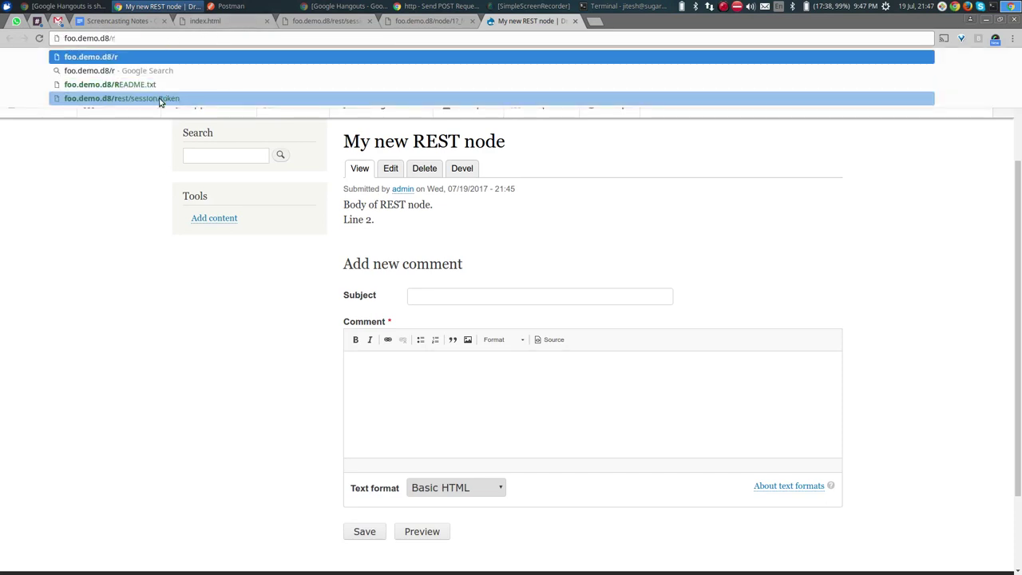
{"action": "left_click", "coordinate": [160, 97]}
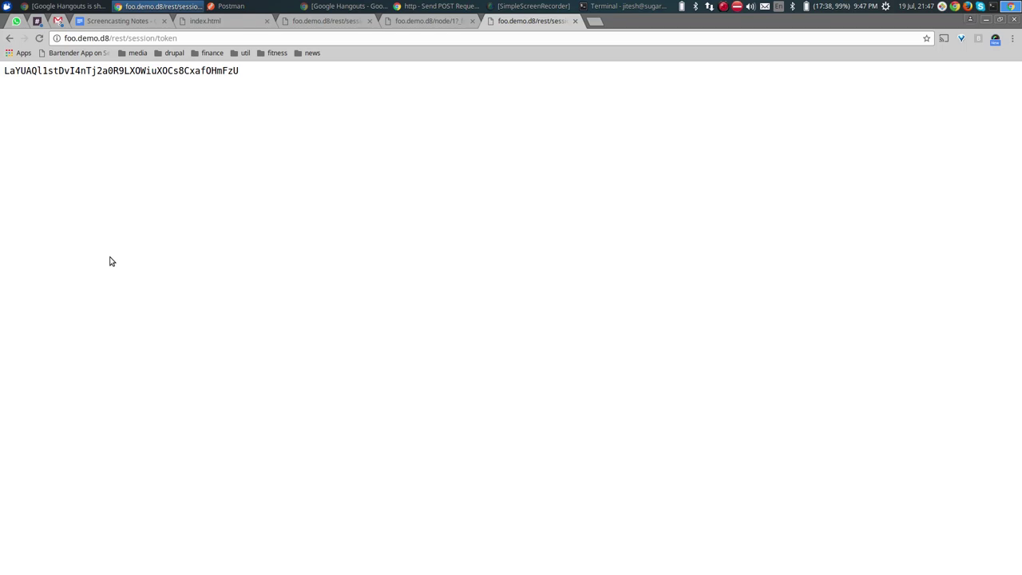
{"action": "key", "text": "alt+Tab"}
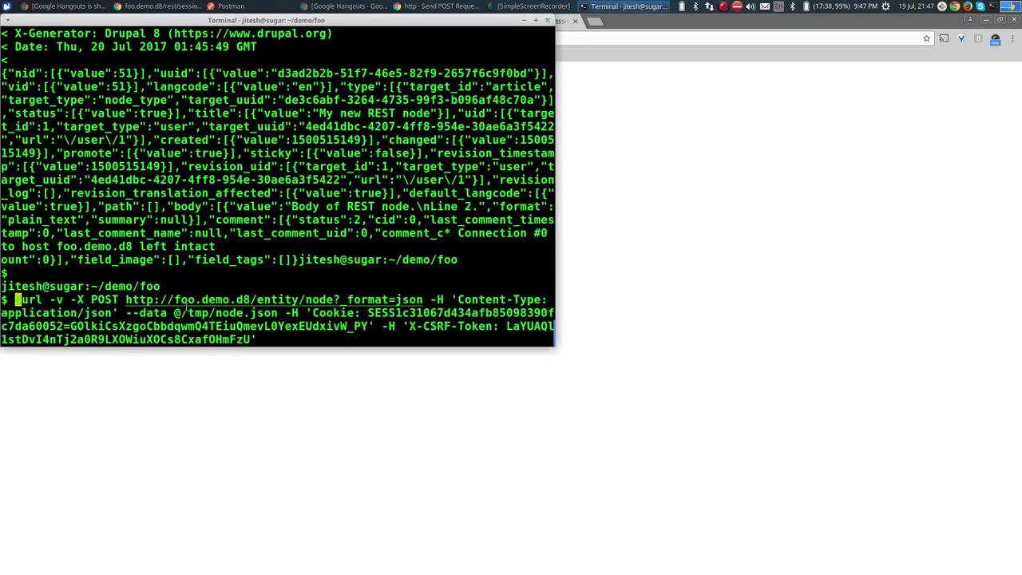
{"action": "left_click", "coordinate": [598, 307]}
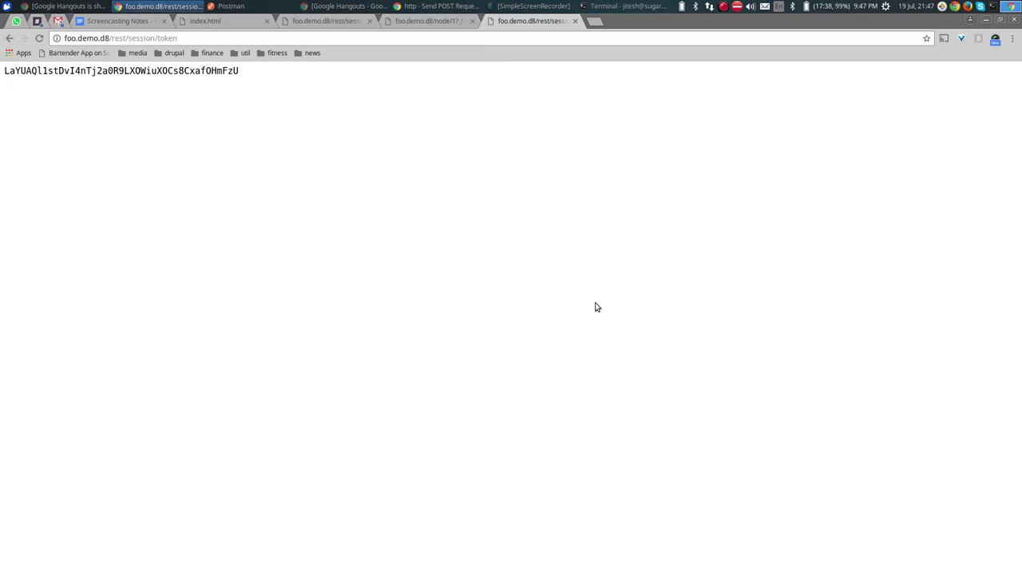
{"action": "left_click", "coordinate": [6, 40]}
{"action": "scroll", "coordinate": [395, 264], "scroll_direction": "up", "scroll_amount": 3}
{"action": "left_click_drag", "start_coordinate": [345, 282], "coordinate": [503, 281]}
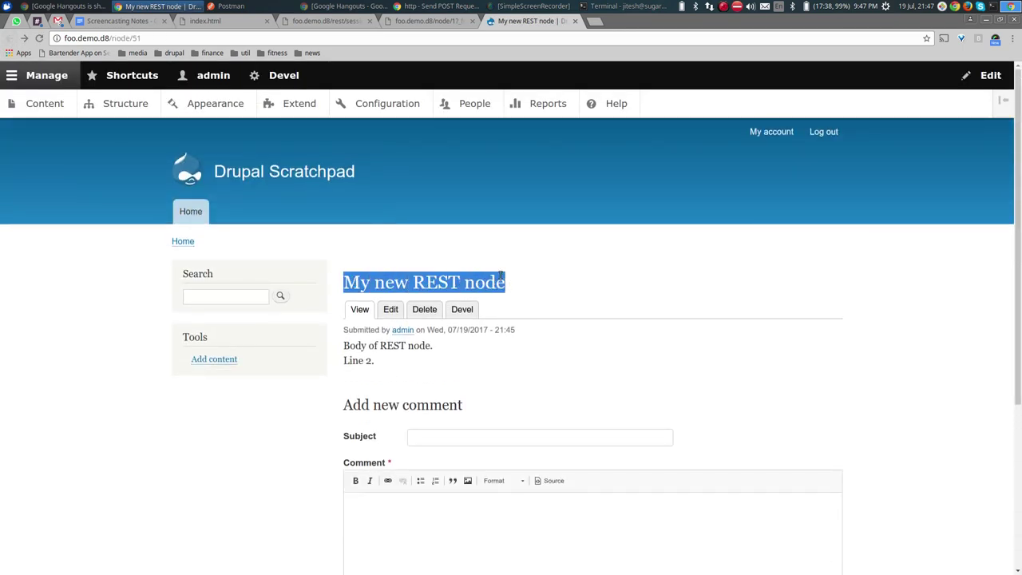
{"action": "left_click_drag", "start_coordinate": [344, 345], "coordinate": [370, 360]}
{"action": "left_click", "coordinate": [381, 360]}
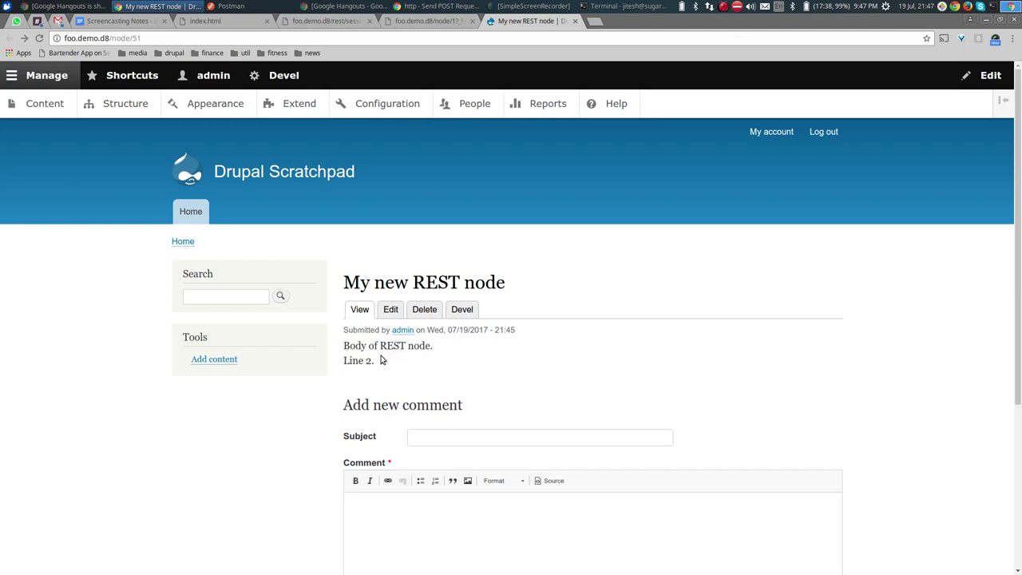
{"action": "key", "text": "alt+Tab"}
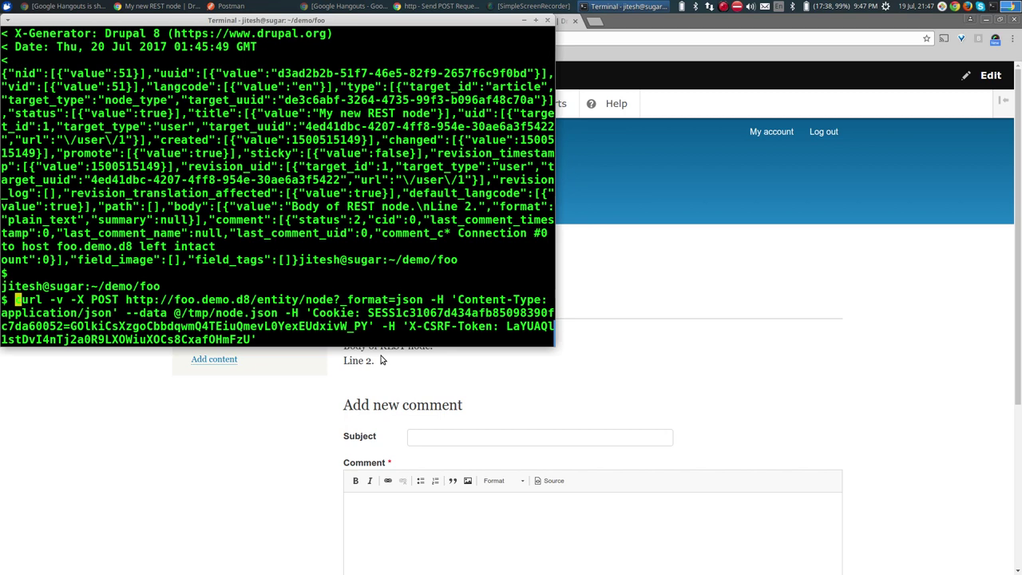
{"action": "left_click", "coordinate": [380, 360]}
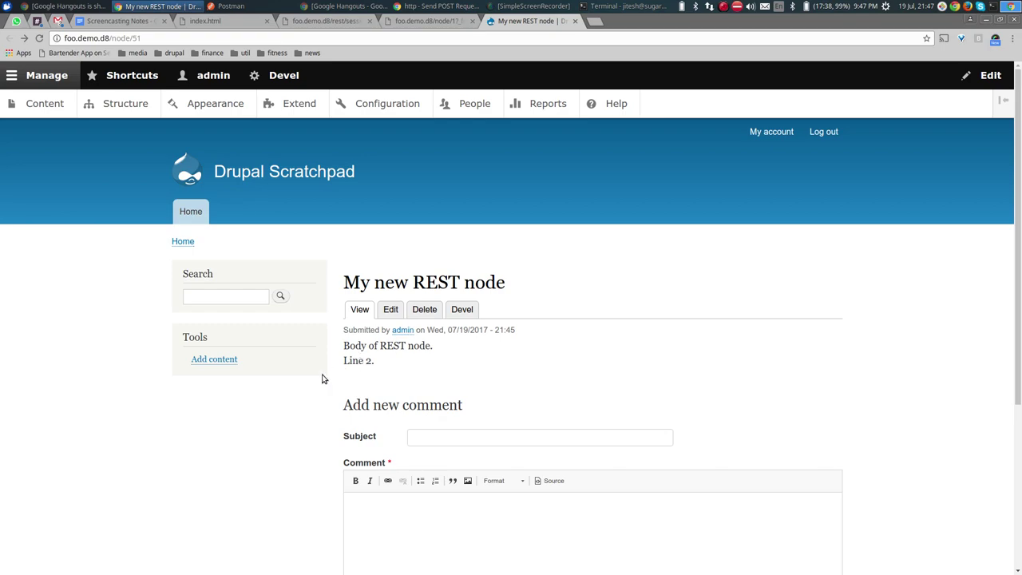
{"action": "key", "text": "alt+Tab"}
{"action": "key", "text": "alt+Tab"}
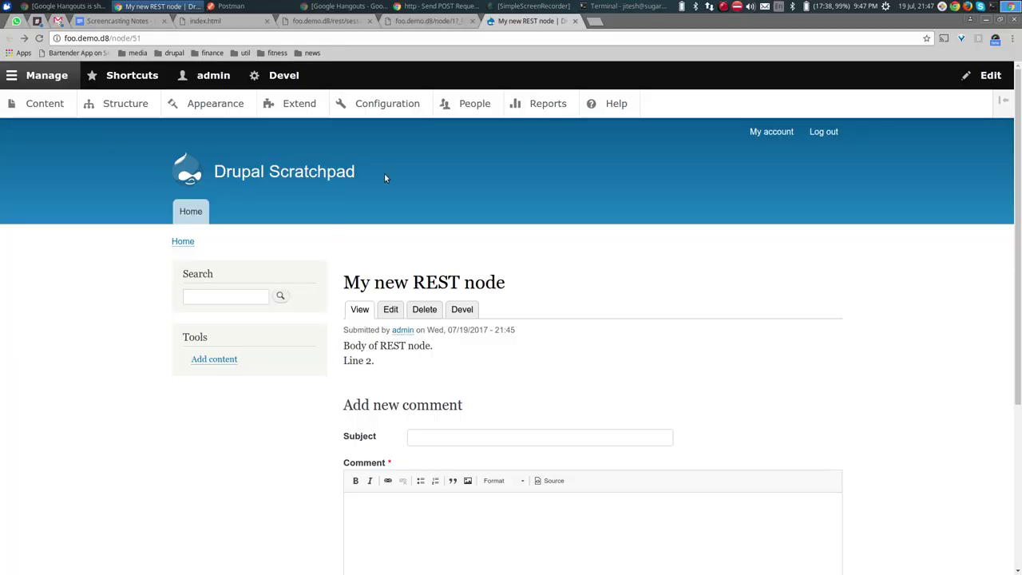
{"action": "key", "text": "alt+Tab"}
{"action": "key", "text": "alt+Tab"}
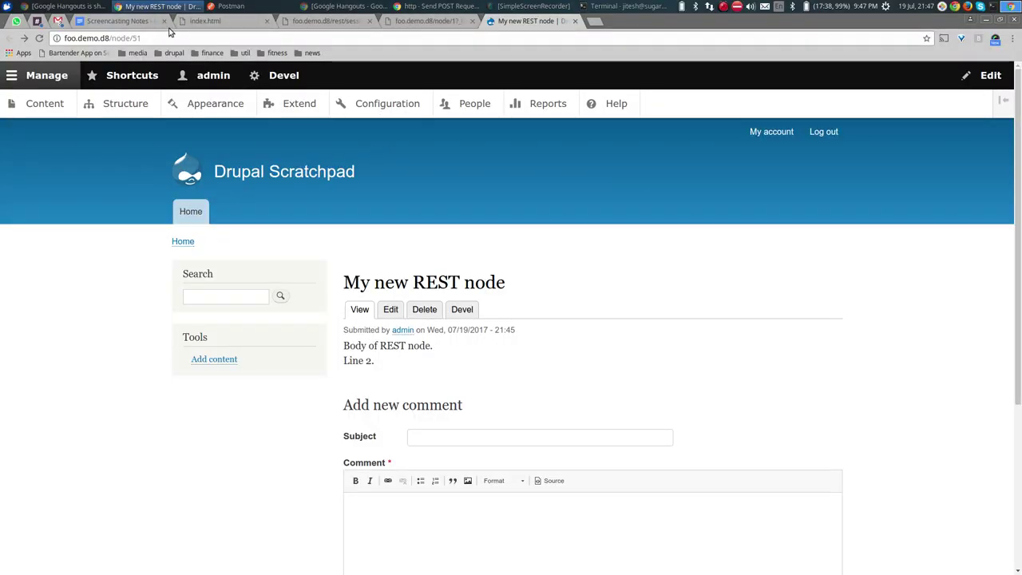
{"action": "left_click", "coordinate": [166, 27]}
{"action": "left_click", "coordinate": [501, 20]}
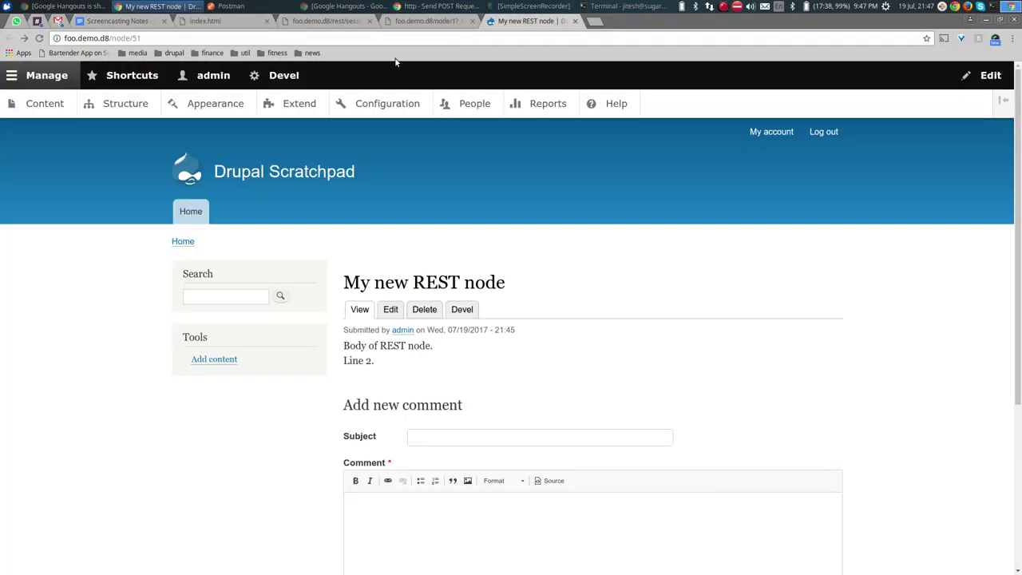
{"action": "key", "text": "ctrl+l"}
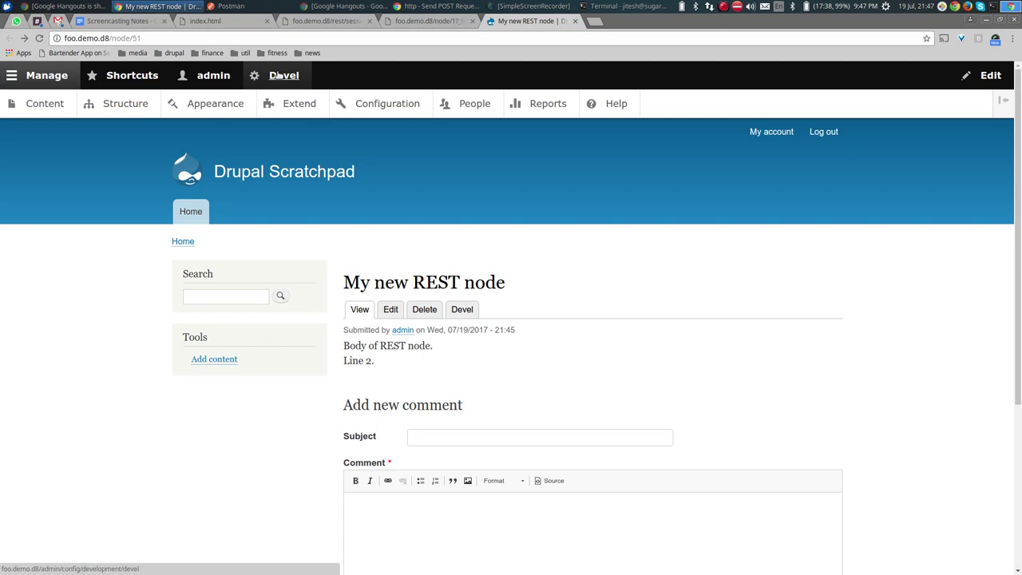
Load node/51?_format=json to see the node as raw JSON, then return to the session token tab.
{"action": "type", "text": "?_format="}
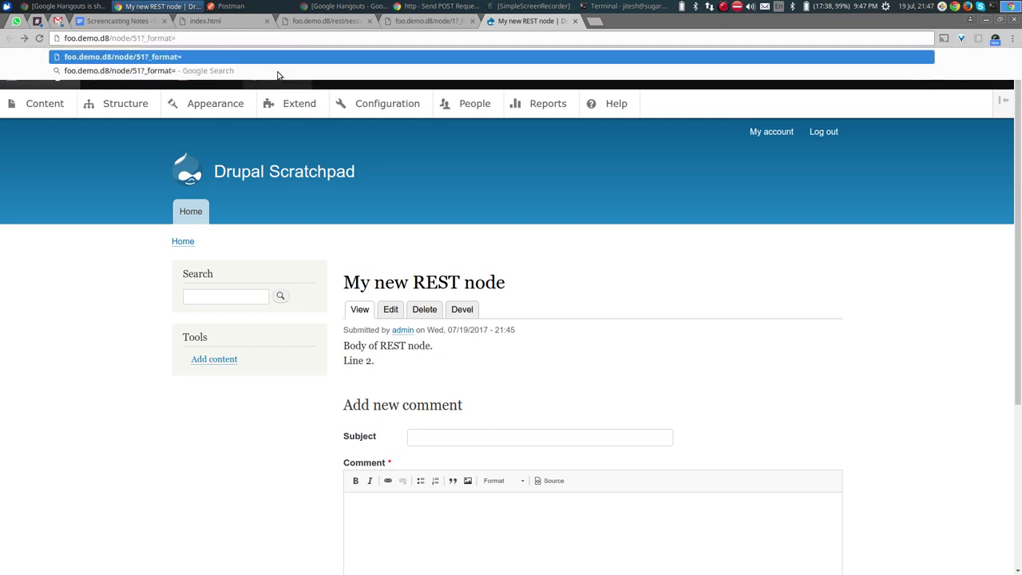
{"action": "type", "text": "json"}
{"action": "key", "text": "Return"}
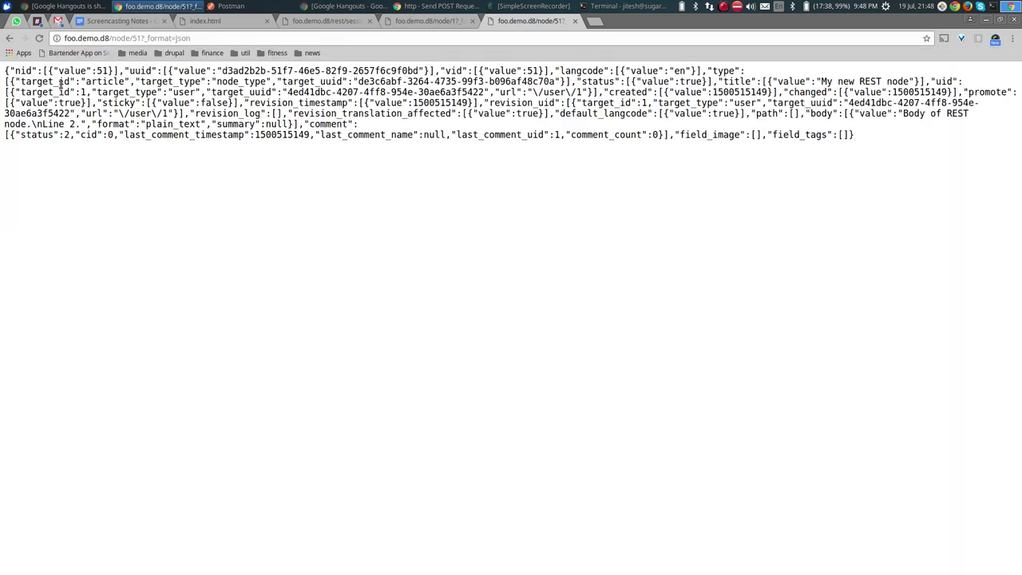
{"action": "triple_click", "coordinate": [64, 80]}
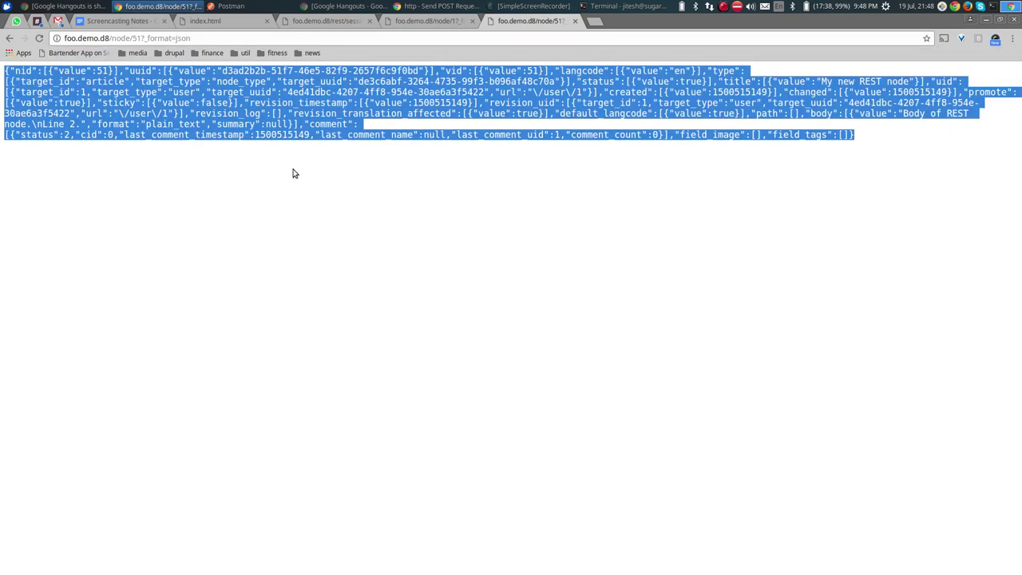
{"action": "left_click", "coordinate": [293, 173]}
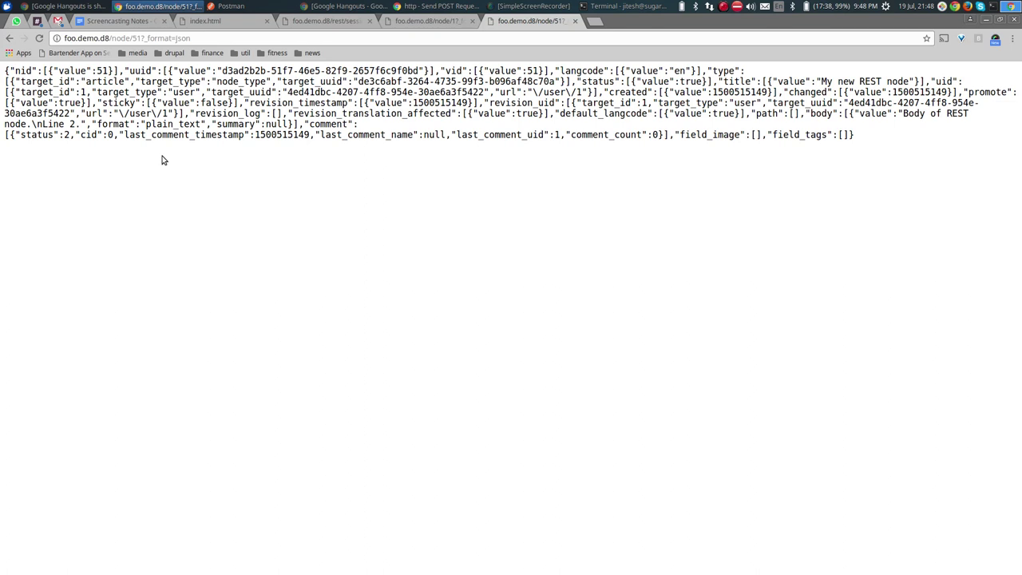
{"action": "key", "text": "ctrl+Page_Up"}
{"action": "key", "text": "ctrl+Page_Up"}
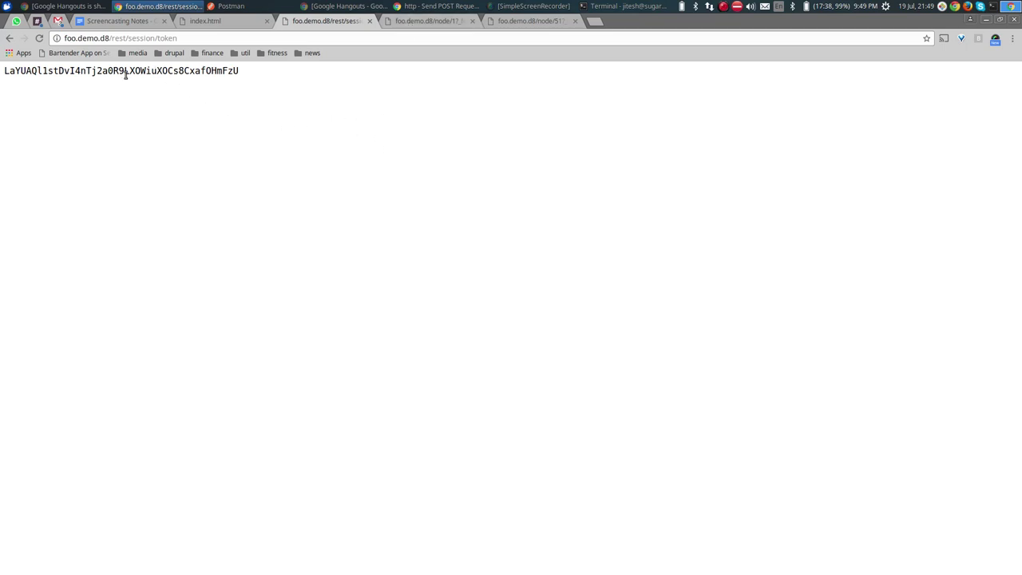
Copy the session token shown on the rest/session/token page.
{"action": "double_click", "coordinate": [68, 70]}
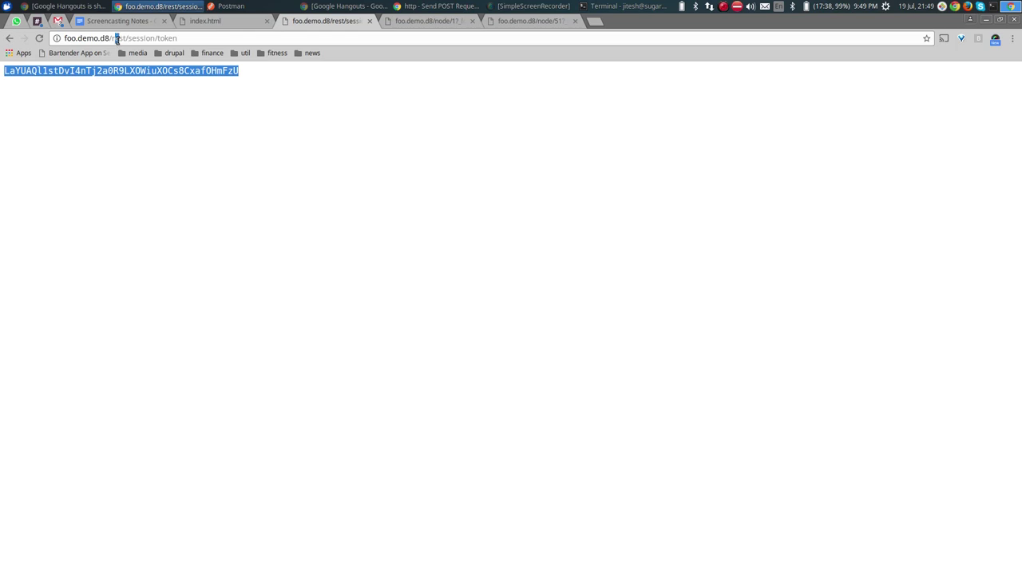
{"action": "left_click_drag", "start_coordinate": [111, 38], "coordinate": [191, 42]}
{"action": "right_click", "coordinate": [141, 71]}
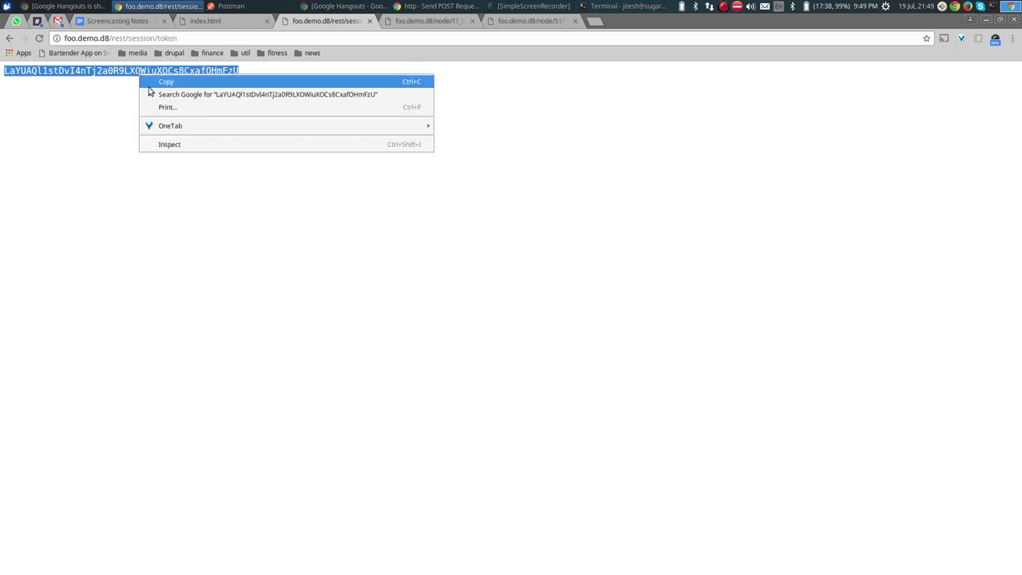
{"action": "left_click", "coordinate": [152, 79]}
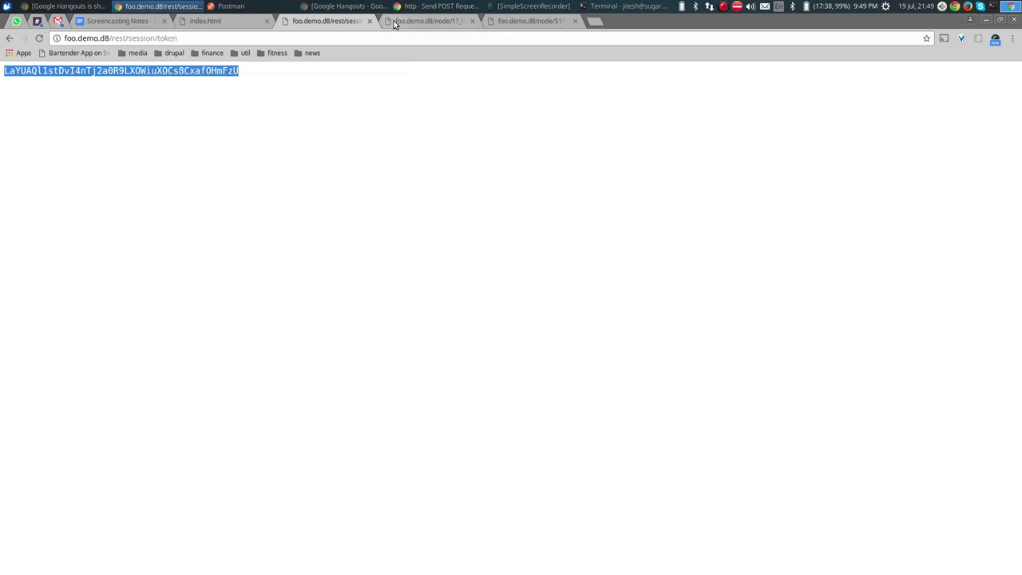
Open DevTools, reload, and inspect the Cookie header sent by the token request.
{"action": "right_click", "coordinate": [272, 112]}
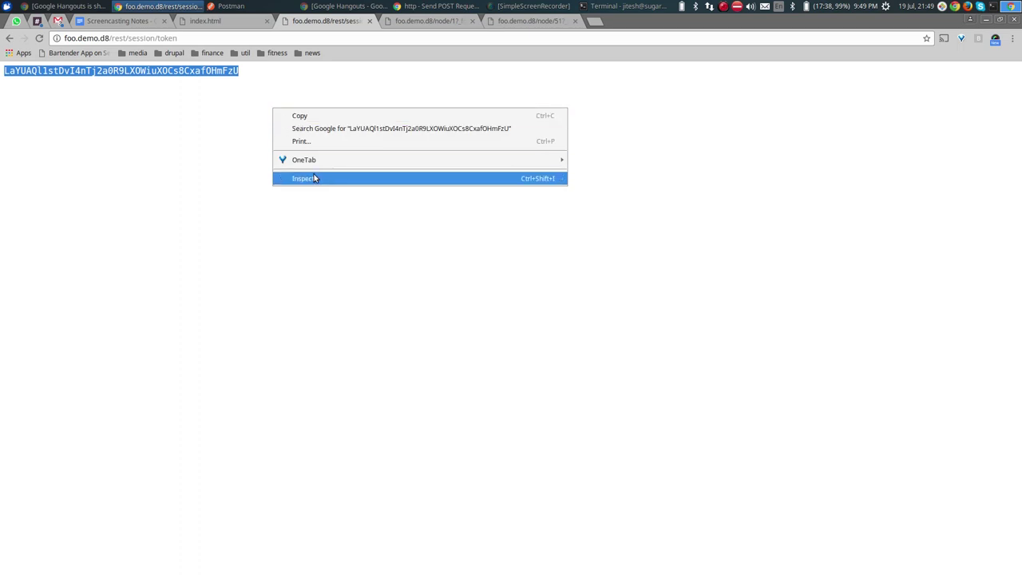
{"action": "left_click", "coordinate": [318, 176]}
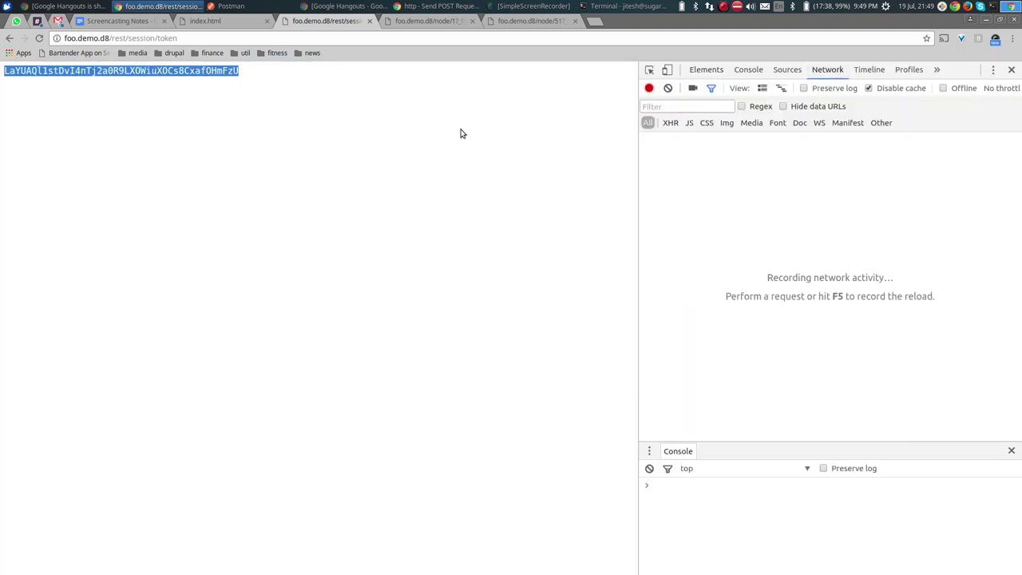
{"action": "key", "text": "F5"}
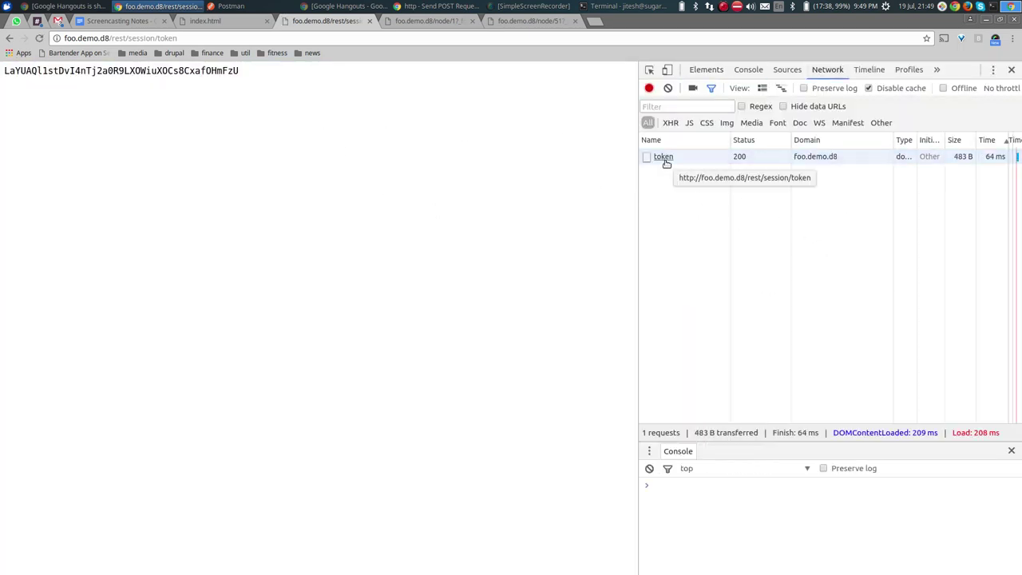
{"action": "left_click", "coordinate": [664, 159]}
{"action": "scroll", "coordinate": [809, 364], "scroll_direction": "down", "scroll_amount": 2}
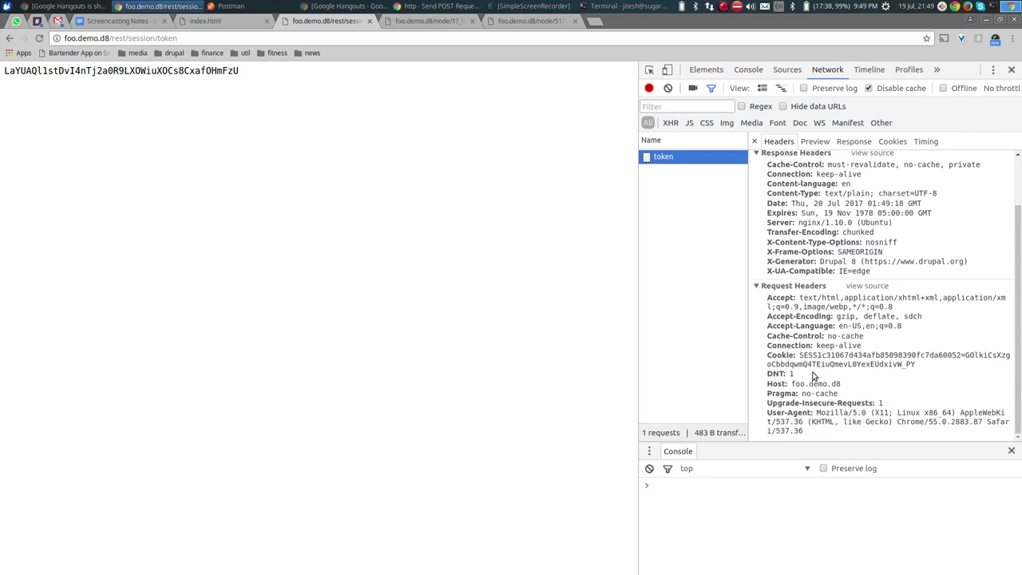
{"action": "left_click", "coordinate": [781, 361]}
{"action": "triple_click", "coordinate": [781, 361]}
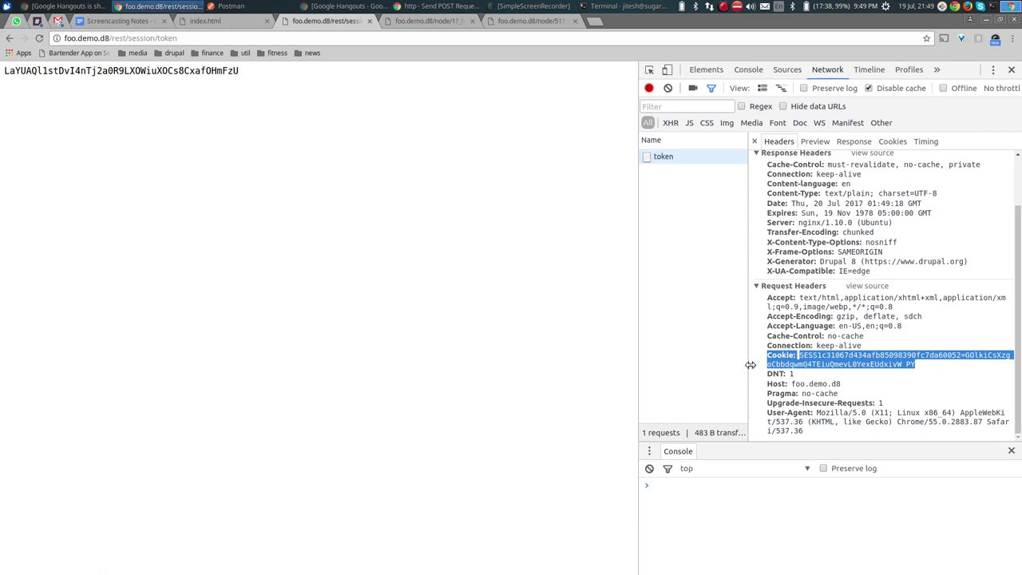
{"action": "left_click", "coordinate": [787, 356]}
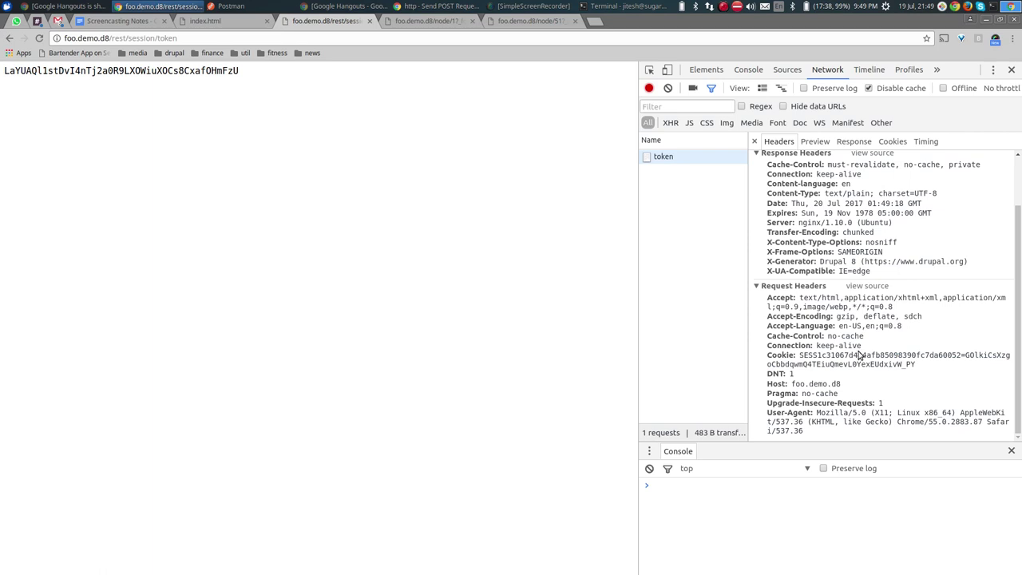
Look over the foo.demo.d8 host name and rest/session/token path in the address bar.
{"action": "left_click_drag", "start_coordinate": [109, 40], "coordinate": [61, 39]}
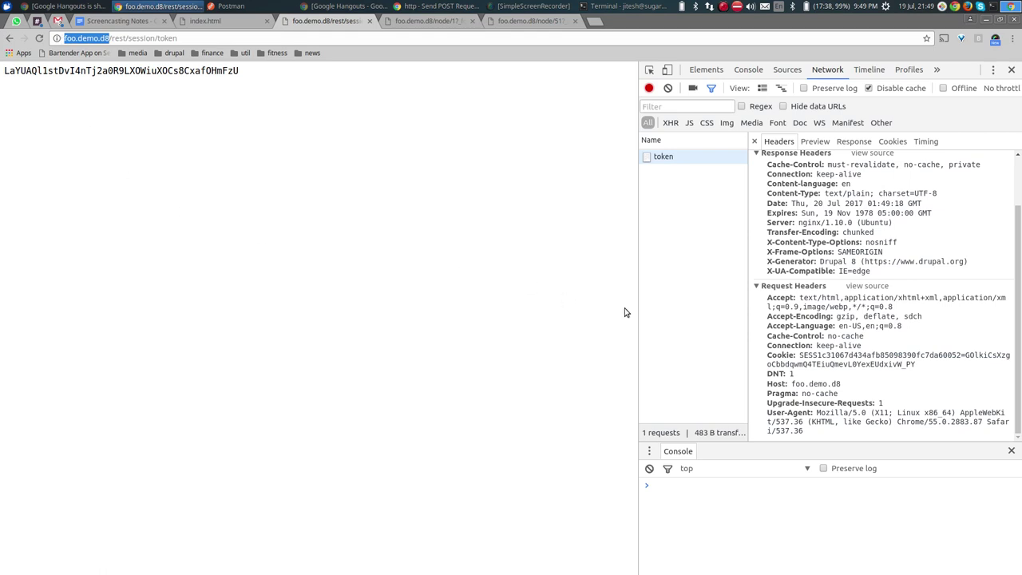
{"action": "left_click", "coordinate": [93, 40]}
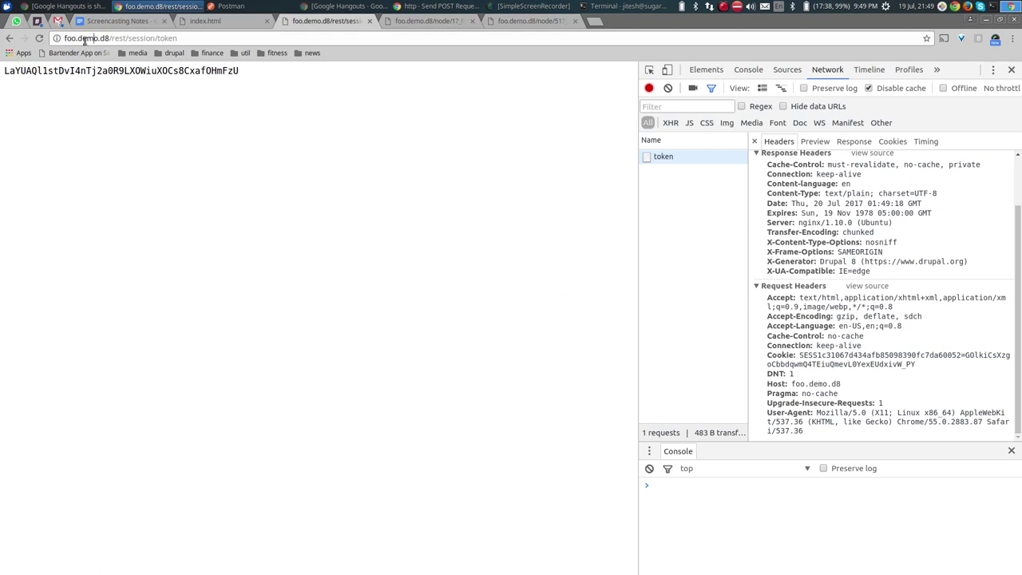
{"action": "left_click_drag", "start_coordinate": [64, 40], "coordinate": [110, 40]}
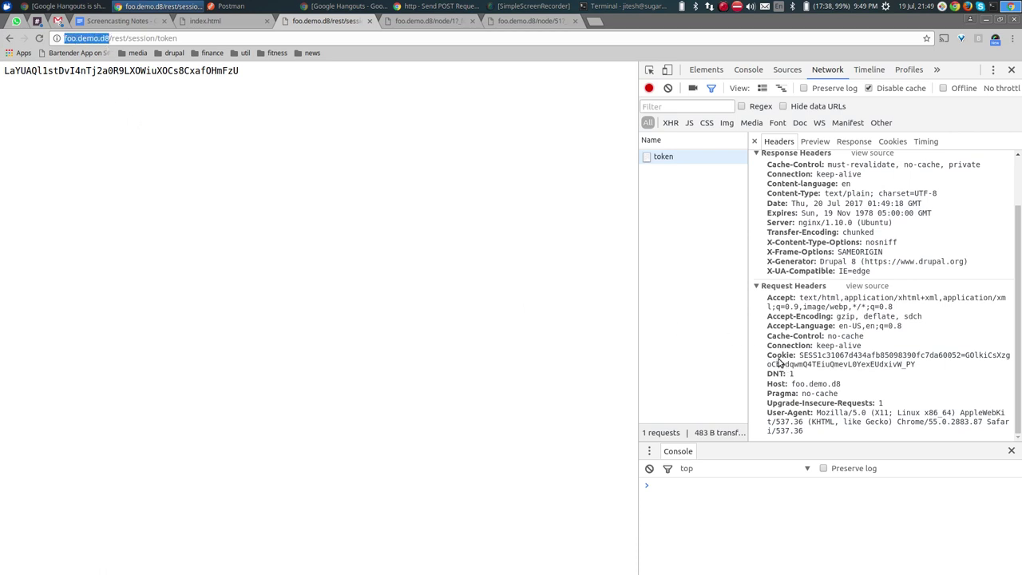
{"action": "left_click", "coordinate": [311, 160]}
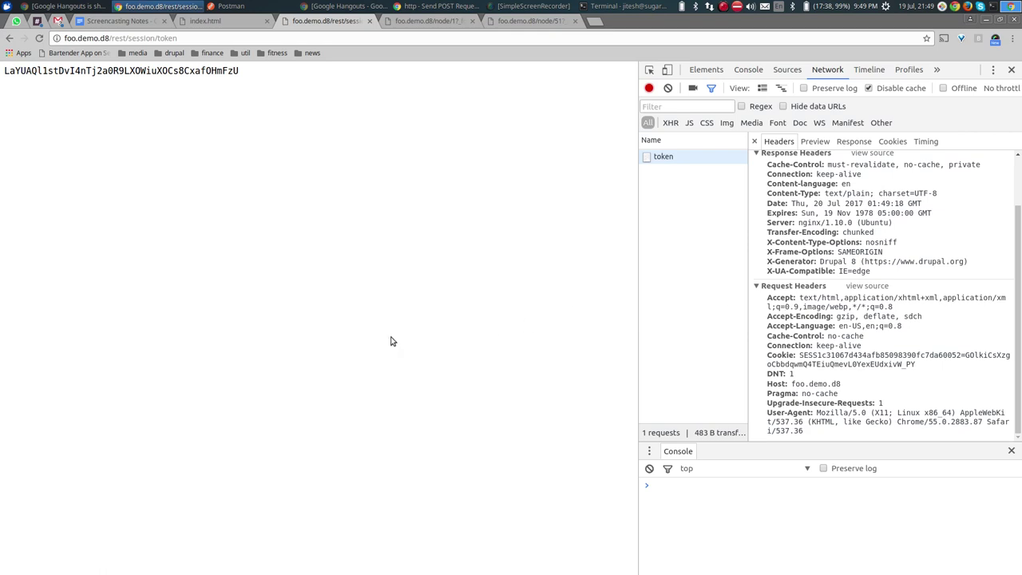
{"action": "left_click", "coordinate": [118, 40]}
{"action": "left_click_drag", "start_coordinate": [112, 39], "coordinate": [177, 40]}
{"action": "left_click", "coordinate": [203, 133]}
{"action": "left_click_drag", "start_coordinate": [65, 38], "coordinate": [109, 39]}
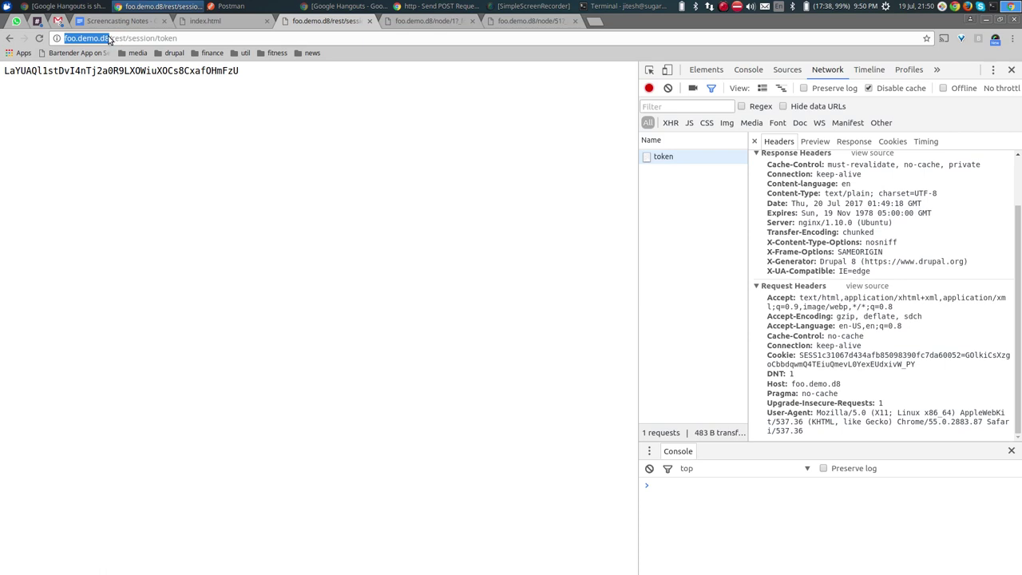
Compare the Cookie header again, then delete the rest/session/token path from the address.
{"action": "left_click_drag", "start_coordinate": [768, 356], "coordinate": [890, 368]}
{"action": "left_click", "coordinate": [891, 367]}
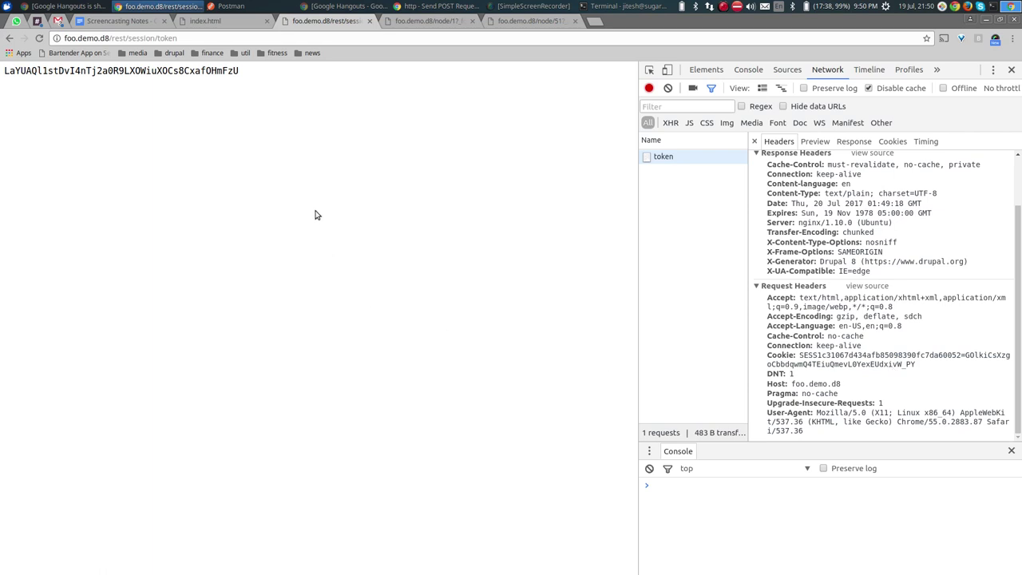
{"action": "left_click", "coordinate": [115, 39]}
{"action": "left_click_drag", "start_coordinate": [112, 38], "coordinate": [245, 32]}
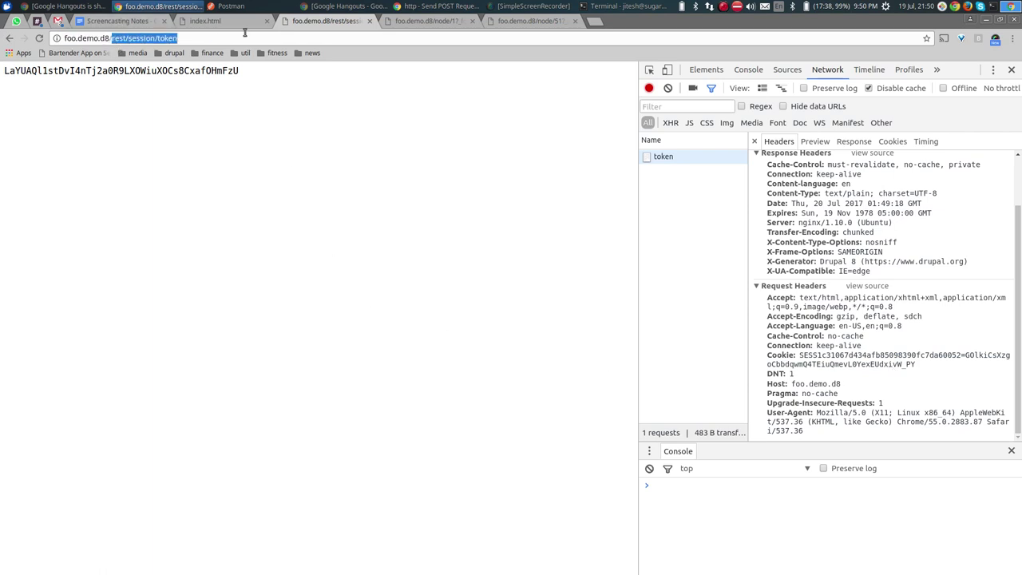
{"action": "key", "text": "BackSpace"}
{"action": "type", "text": "my"}
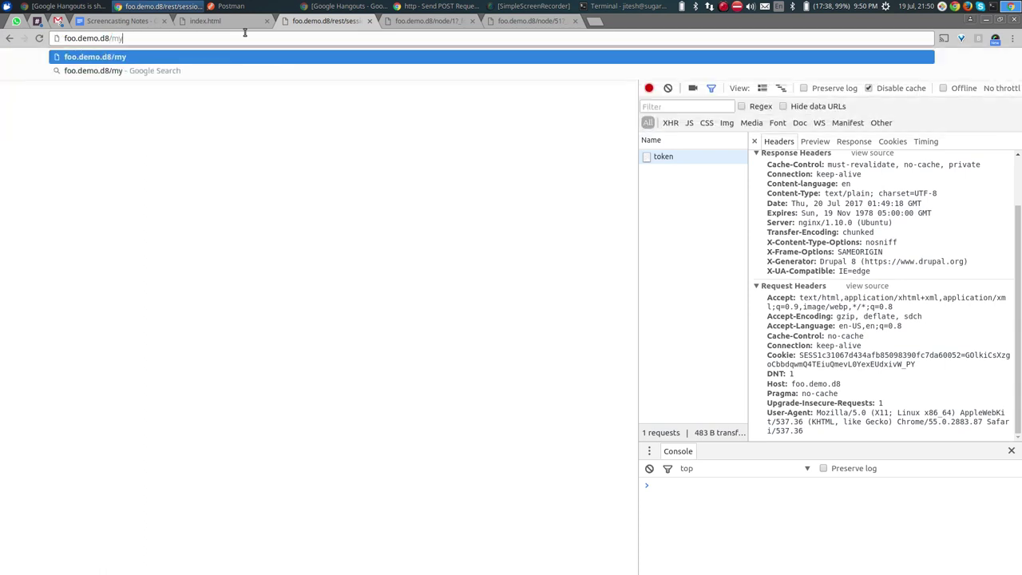
{"action": "type", "text": "-js-app"}
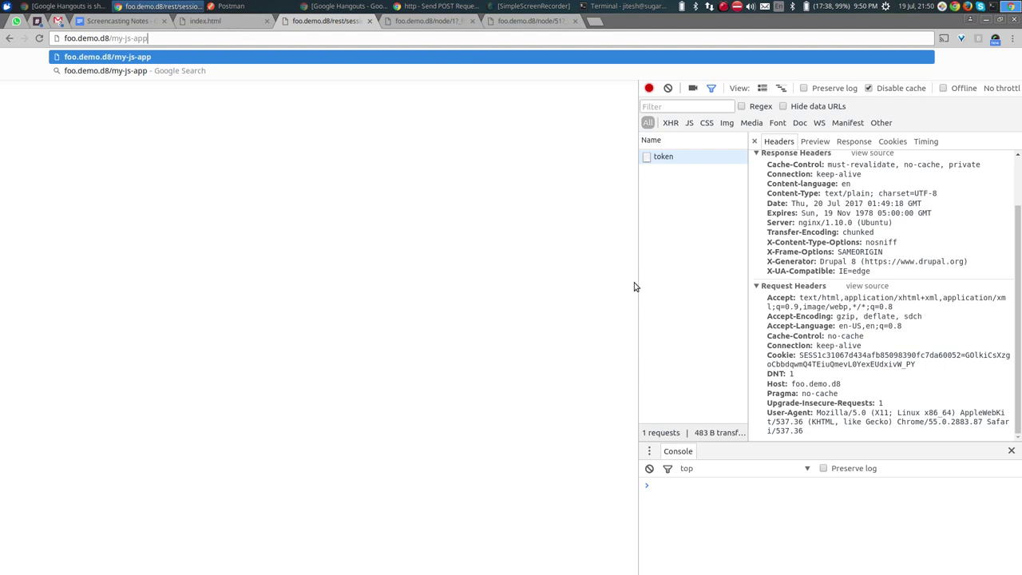
{"action": "left_click_drag", "start_coordinate": [766, 358], "coordinate": [854, 369]}
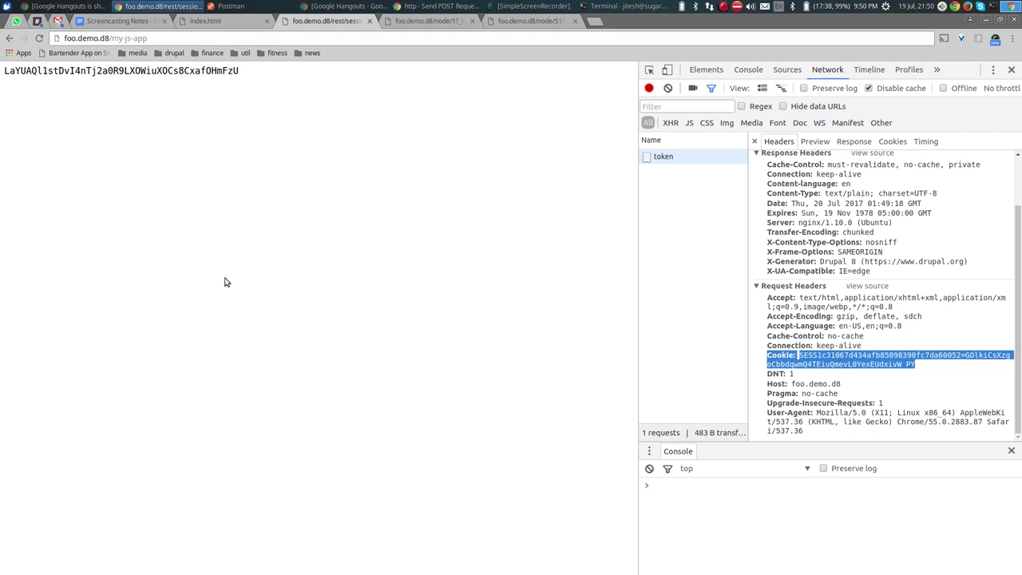
{"action": "left_click_drag", "start_coordinate": [767, 356], "coordinate": [850, 365]}
{"action": "left_click", "coordinate": [780, 361]}
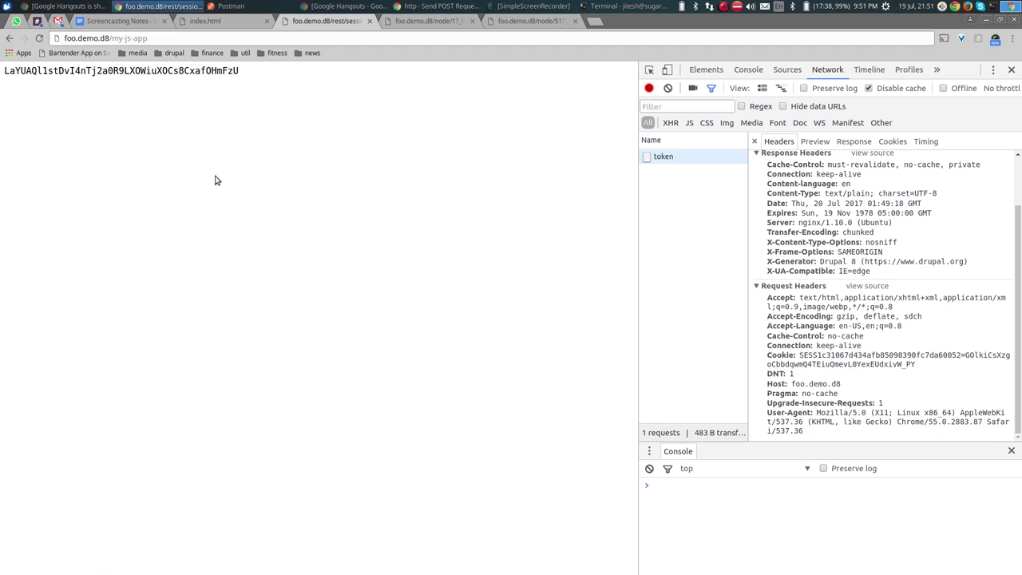
Close DevTools, restore the foo.demo.d8/rest/session/token address and copy it.
{"action": "left_click", "coordinate": [1011, 69]}
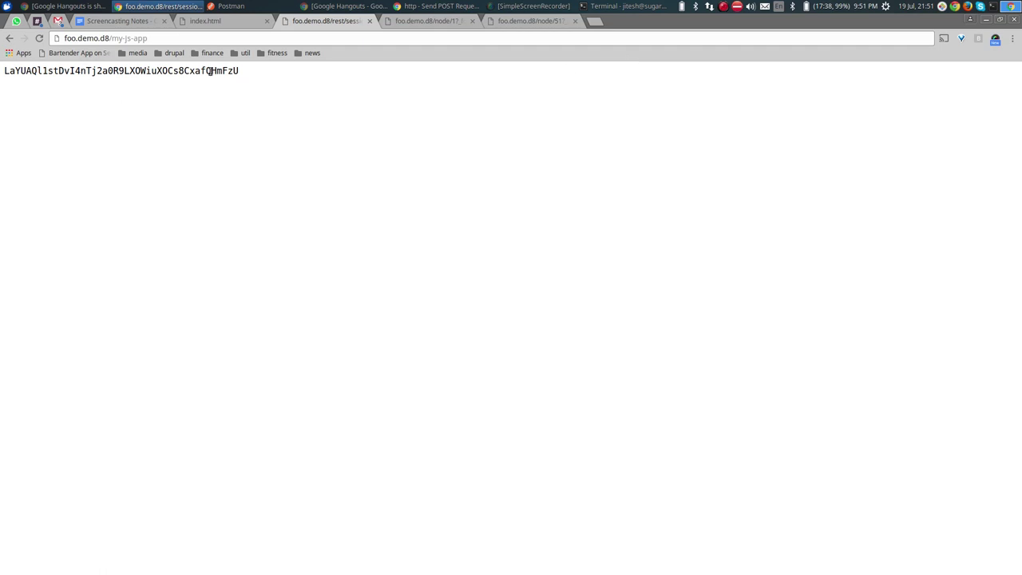
{"action": "double_click", "coordinate": [211, 71]}
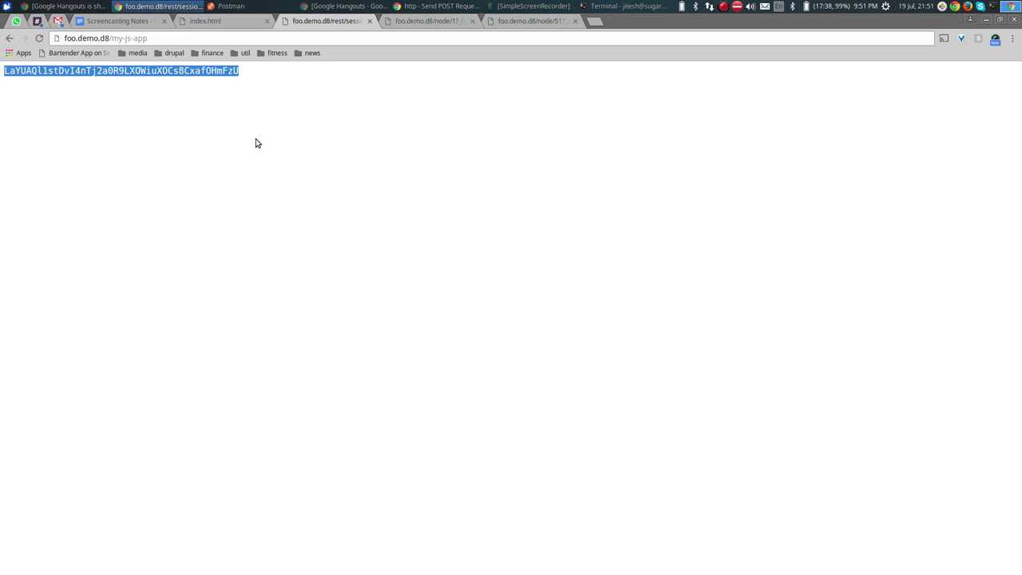
{"action": "key", "text": "ctrl+l"}
{"action": "type", "text": "foo.demo.d8/"}
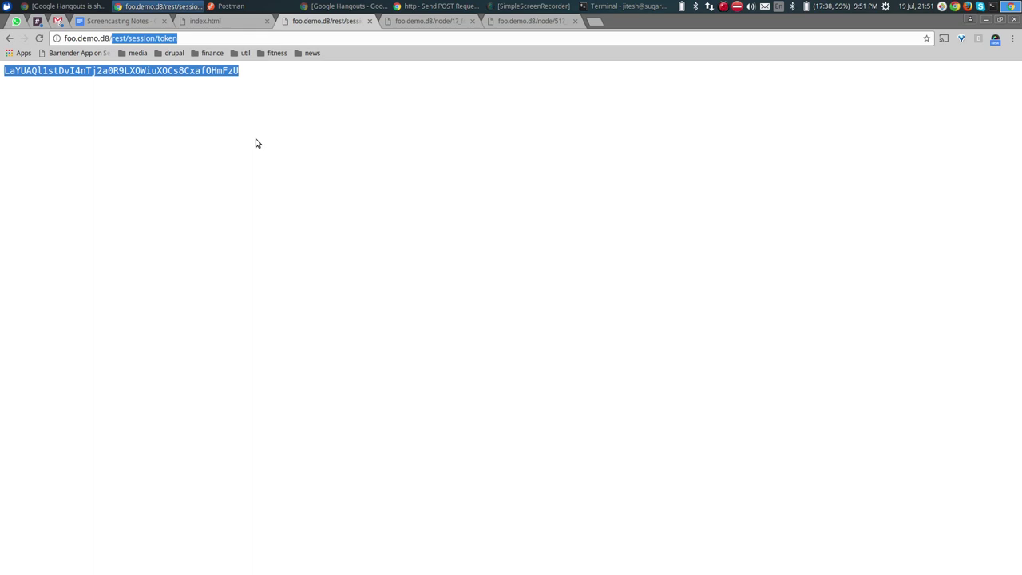
{"action": "triple_click", "coordinate": [130, 39]}
{"action": "right_click", "coordinate": [131, 42]}
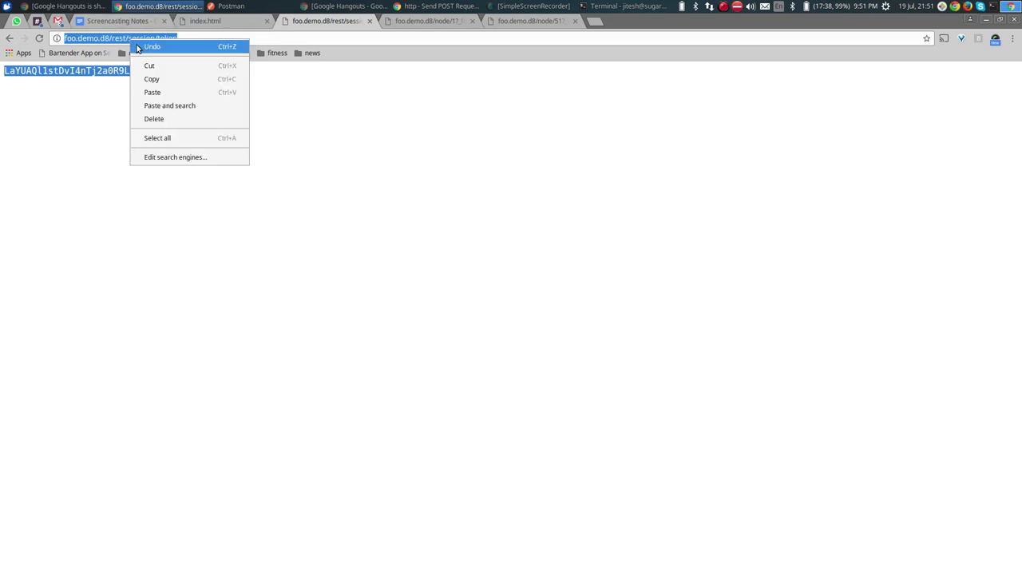
{"action": "left_click", "coordinate": [162, 80]}
{"action": "key", "text": "alt+Tab"}
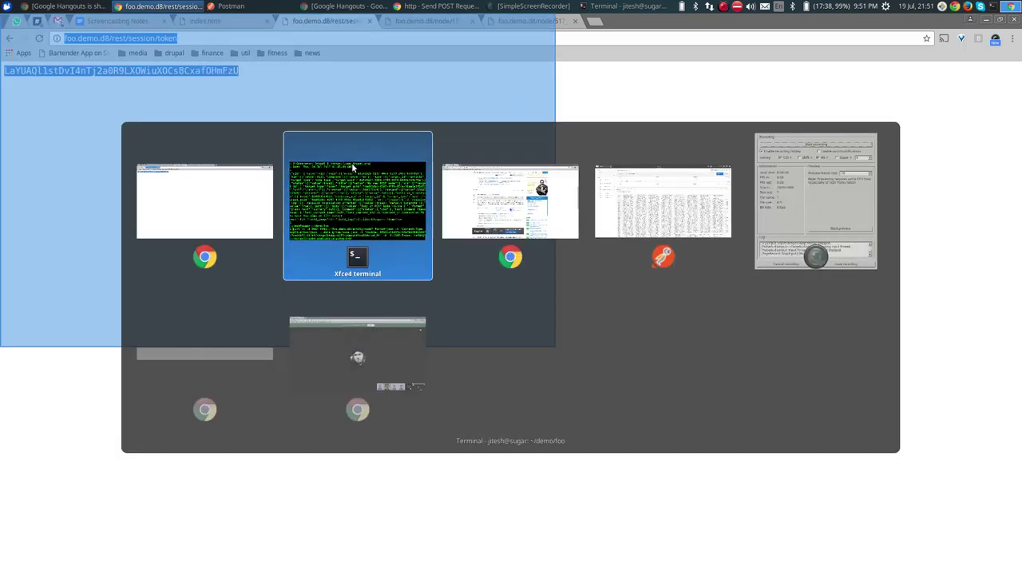
Run curl on the pasted rest/session/token address and check the printed token.
{"action": "key", "text": "ctrl+c"}
{"action": "type", "text": "curl"}
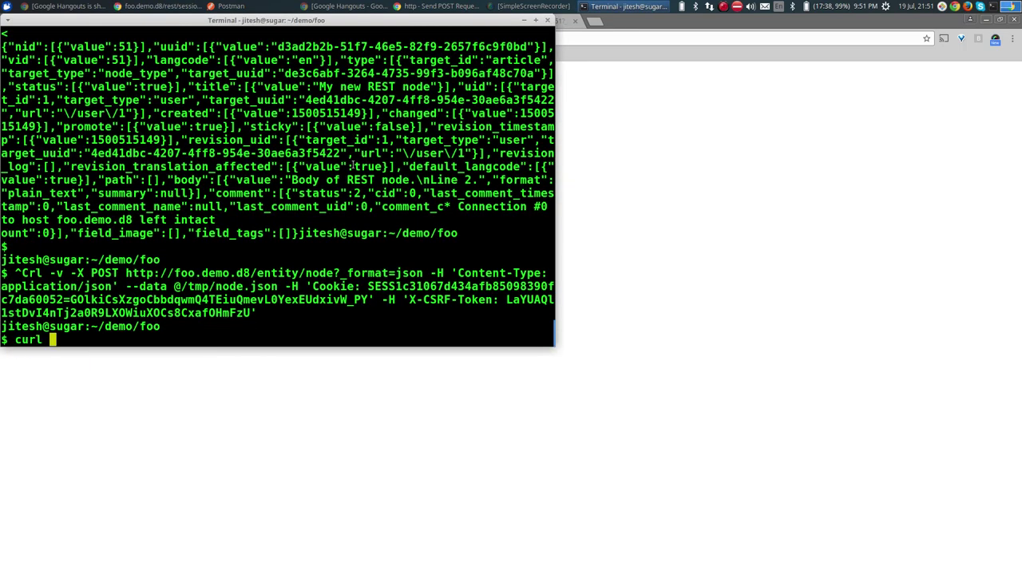
{"action": "key", "text": "ctrl+shift+v"}
{"action": "key", "text": "Return"}
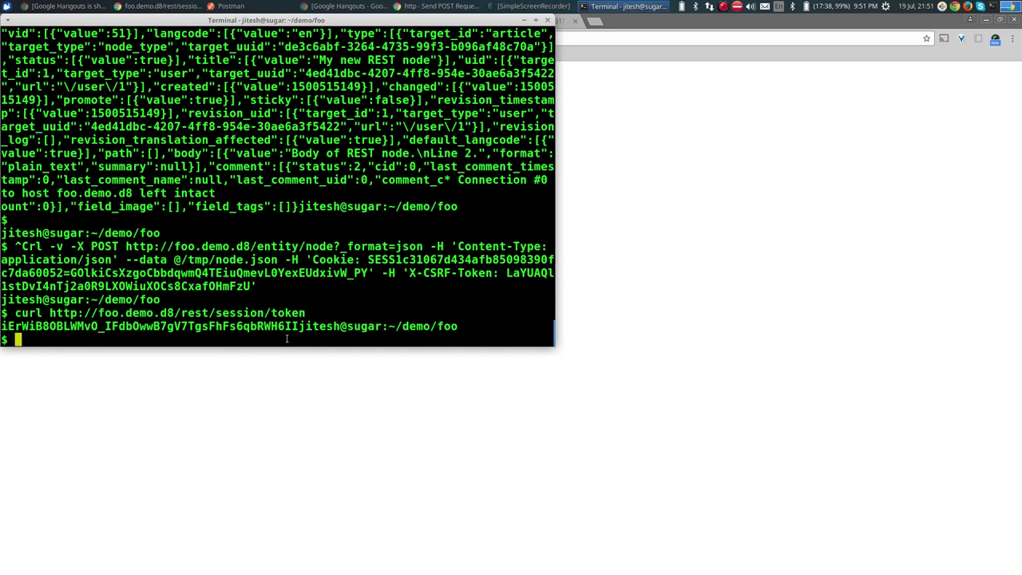
{"action": "triple_click", "coordinate": [192, 329]}
{"action": "left_click_drag", "start_coordinate": [299, 327], "coordinate": [0, 327]}
{"action": "left_click", "coordinate": [210, 319]}
Compare the token URL with the X-CSRF-Token value in the earlier POST command.
{"action": "left_click_drag", "start_coordinate": [50, 313], "coordinate": [2, 326]}
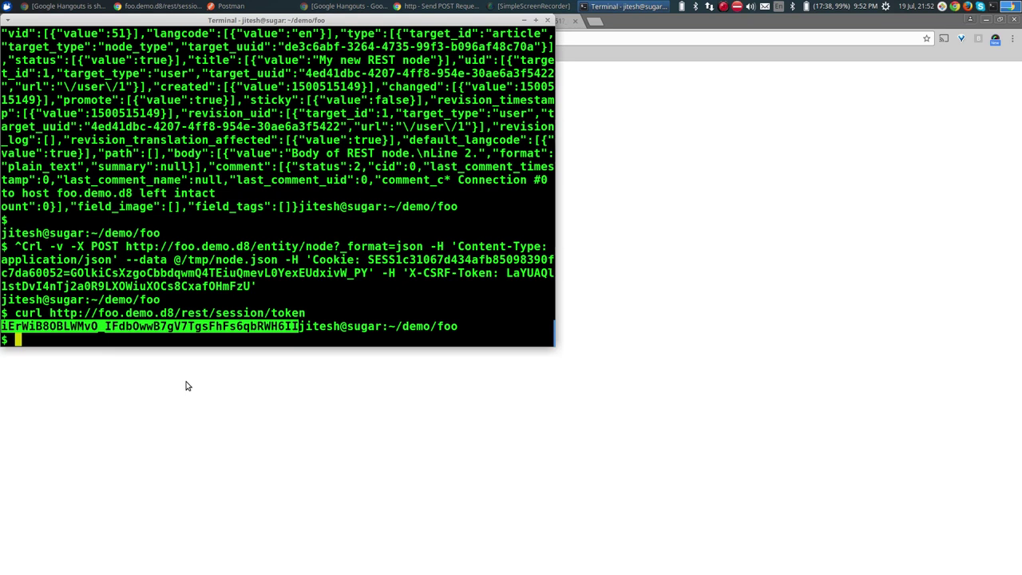
{"action": "double_click", "coordinate": [411, 273]}
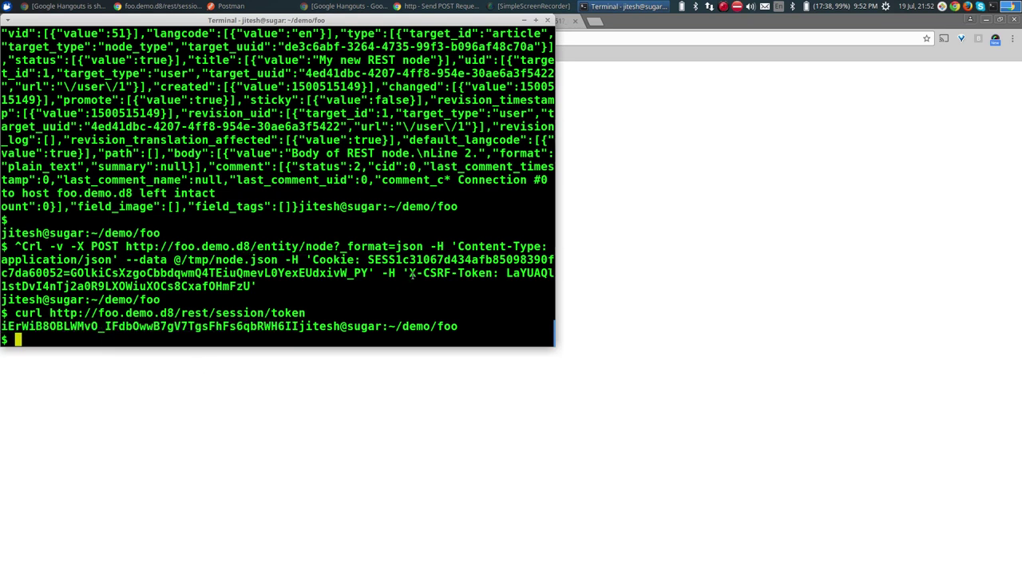
{"action": "left_click_drag", "start_coordinate": [411, 273], "coordinate": [237, 288]}
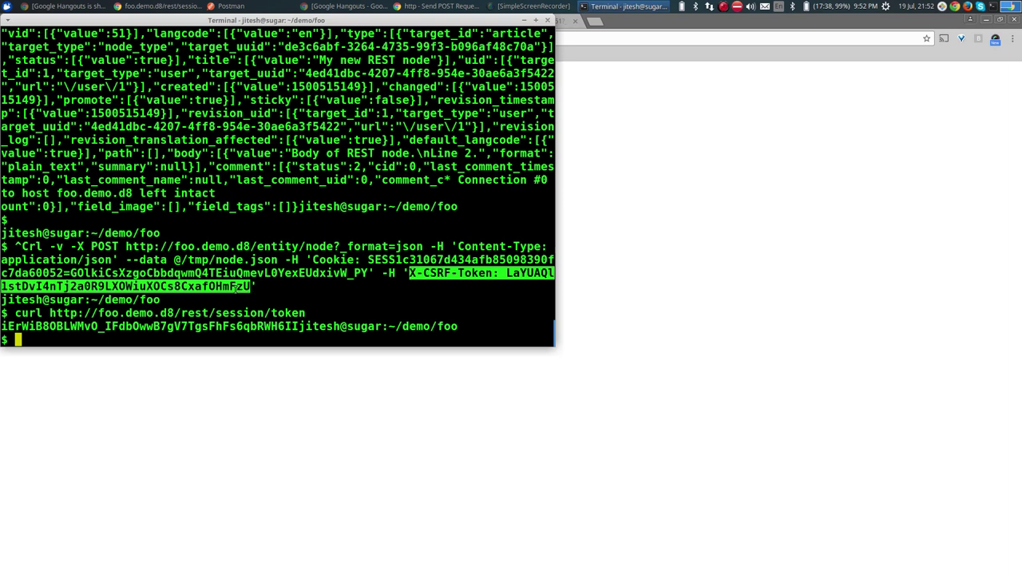
{"action": "left_click", "coordinate": [342, 296]}
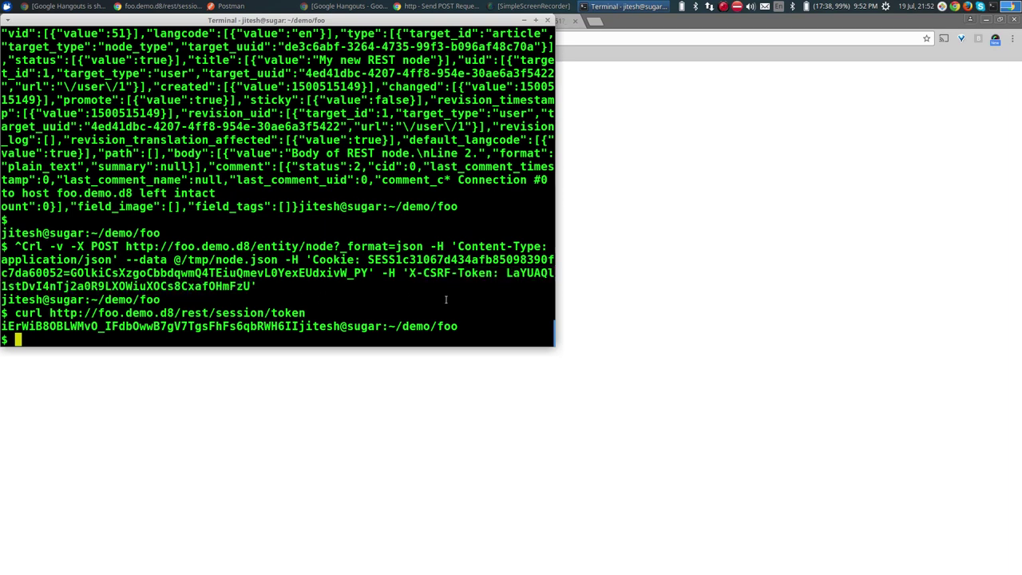
Rerun the session token request several times, then recall the article POST command.
{"action": "key", "text": "Return"}
{"action": "key", "text": "Return"}
{"action": "key", "text": "Return"}
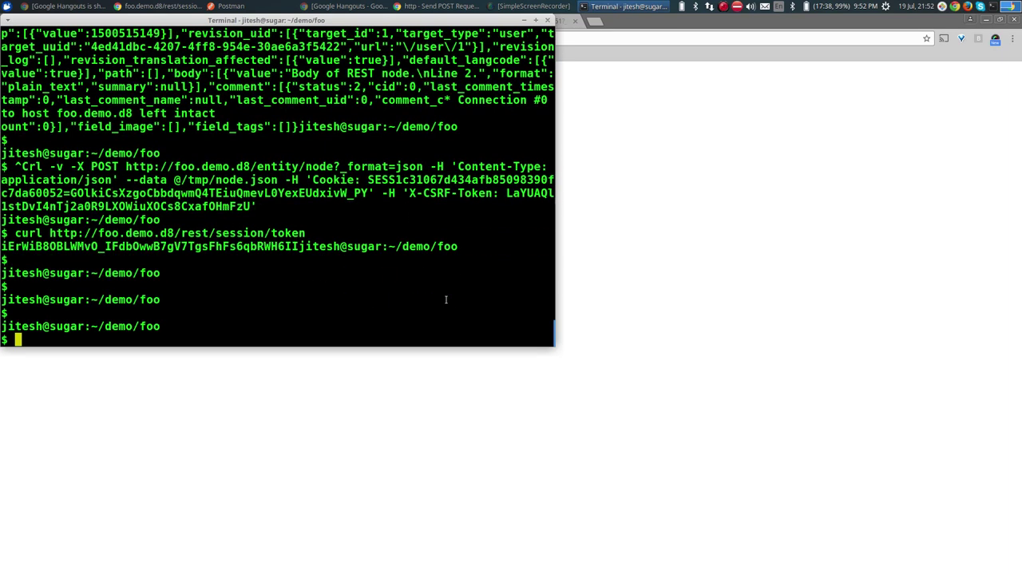
{"action": "key", "text": "Up"}
{"action": "key", "text": "Home"}
{"action": "key", "text": "Return"}
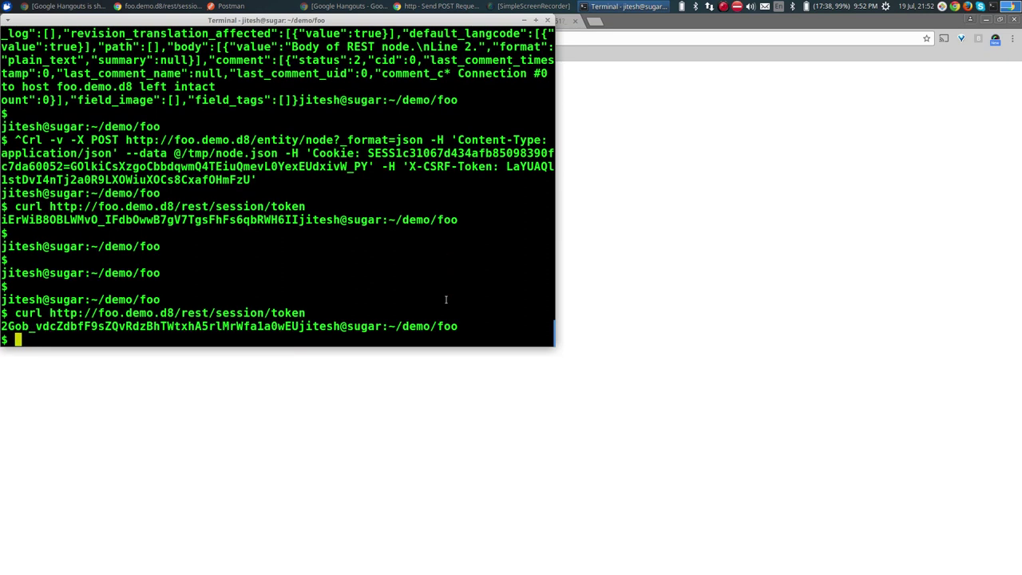
{"action": "key", "text": "Up"}
{"action": "key", "text": "Return"}
{"action": "key", "text": "Up"}
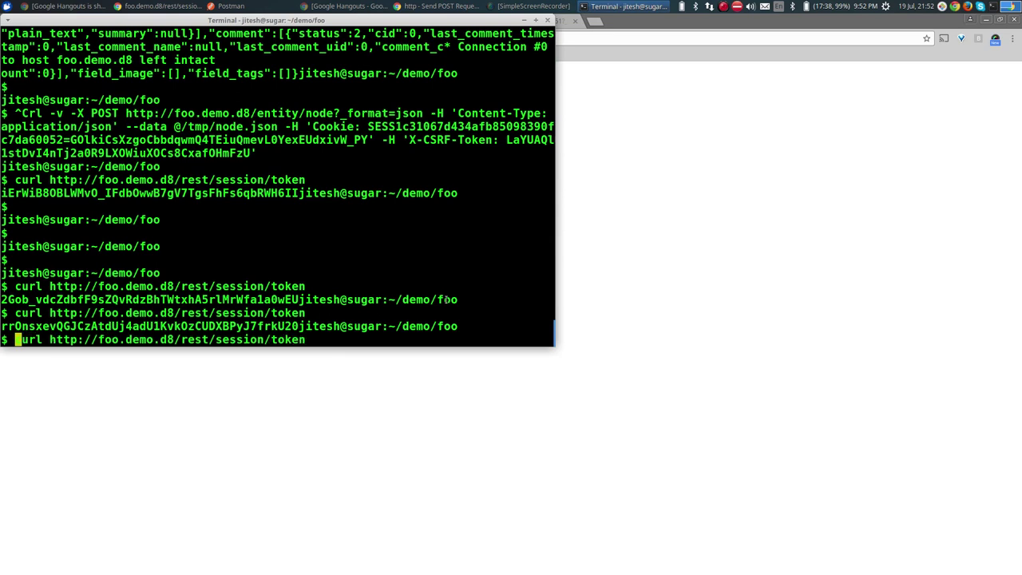
{"action": "key", "text": "Return"}
{"action": "key", "text": "Up"}
{"action": "key", "text": "Up"}
{"action": "key", "text": "Home"}
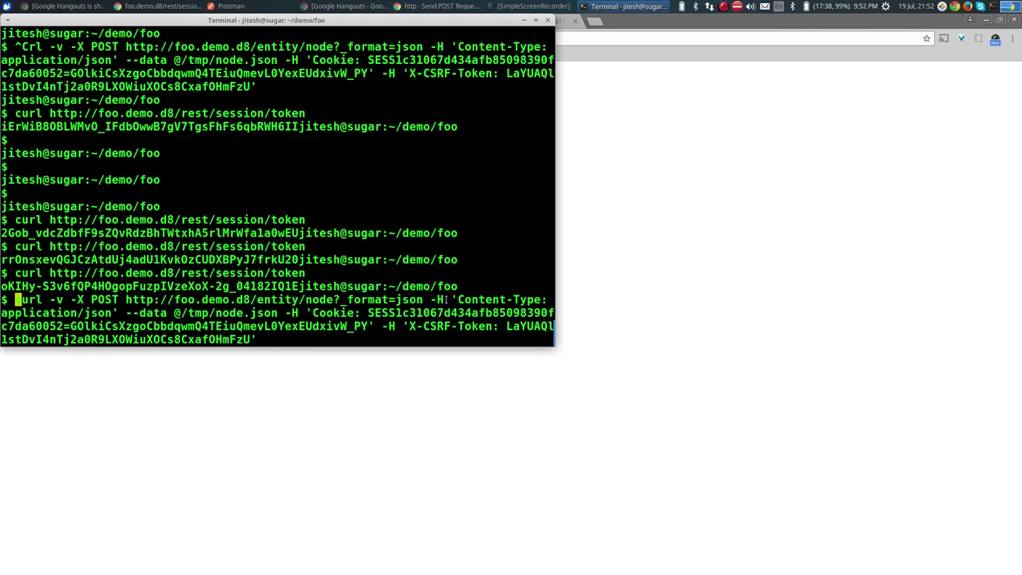
Change the command's URL from entity/node?_format=json to rest/session/token.
{"action": "key", "text": "Right"}
{"action": "key", "text": "Right"}
{"action": "key", "text": "Right"}
{"action": "key", "text": "Right"}
{"action": "key", "text": "Right"}
{"action": "key", "text": "Right"}
{"action": "key", "text": "Right"}
{"action": "key", "text": "Right"}
{"action": "key", "text": "Right"}
{"action": "key", "text": "Right"}
{"action": "key", "text": "Right"}
{"action": "key", "text": "Right"}
{"action": "key", "text": "Right"}
{"action": "key", "text": "Right"}
{"action": "key", "text": "Right"}
{"action": "key", "text": "Right"}
{"action": "key", "text": "Right"}
{"action": "key", "text": "Right"}
{"action": "key", "text": "Right"}
{"action": "key", "text": "Right"}
{"action": "key", "text": "Right"}
{"action": "key", "text": "Right"}
{"action": "key", "text": "Right"}
{"action": "key", "text": "Right"}
{"action": "key", "text": "Right"}
{"action": "key", "text": "Right"}
{"action": "key", "text": "Right"}
{"action": "key", "text": "Right"}
{"action": "key", "text": "Delete"}
{"action": "key", "text": "Delete"}
{"action": "key", "text": "Delete"}
{"action": "key", "text": "Delete"}
{"action": "key", "text": "Delete"}
{"action": "key", "text": "Delete"}
{"action": "key", "text": "Delete"}
{"action": "key", "text": "Delete"}
{"action": "key", "text": "Delete"}
{"action": "key", "text": "Delete"}
{"action": "key", "text": "Delete"}
{"action": "key", "text": "Delete"}
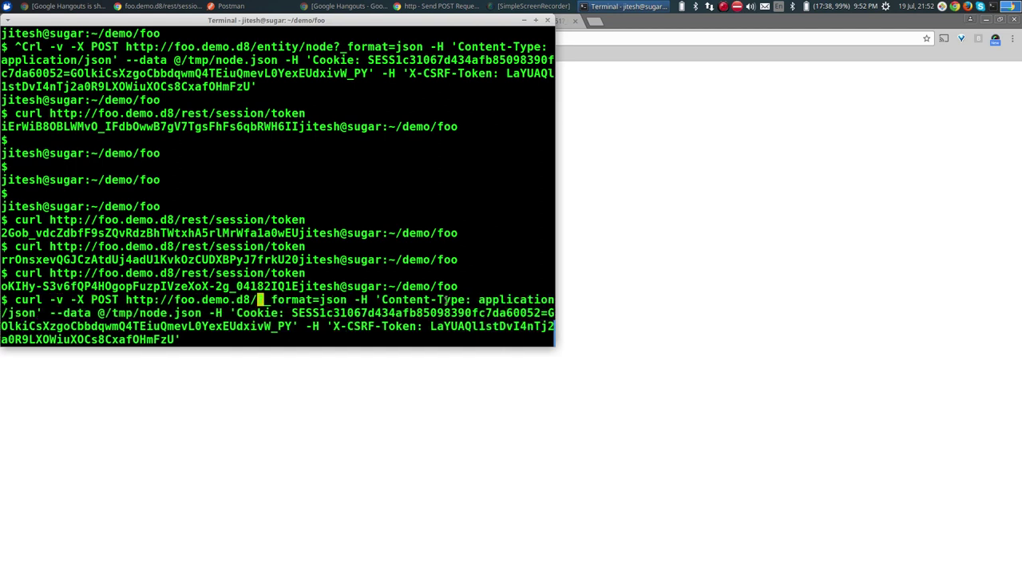
{"action": "type", "text": "rest/se"}
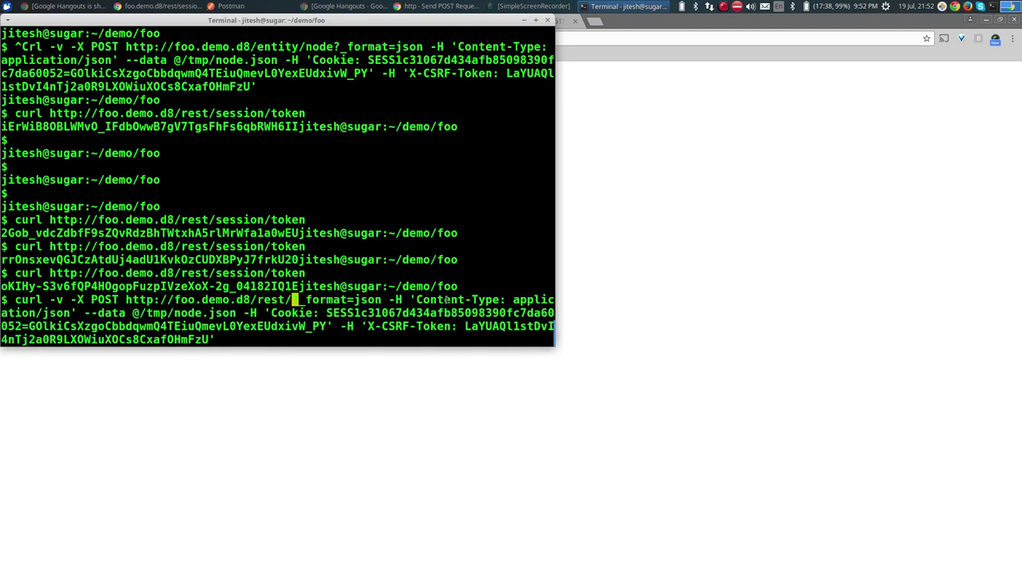
{"action": "key", "text": "alt+Tab"}
{"action": "key", "text": "alt+Tab"}
{"action": "type", "text": "ssion"}
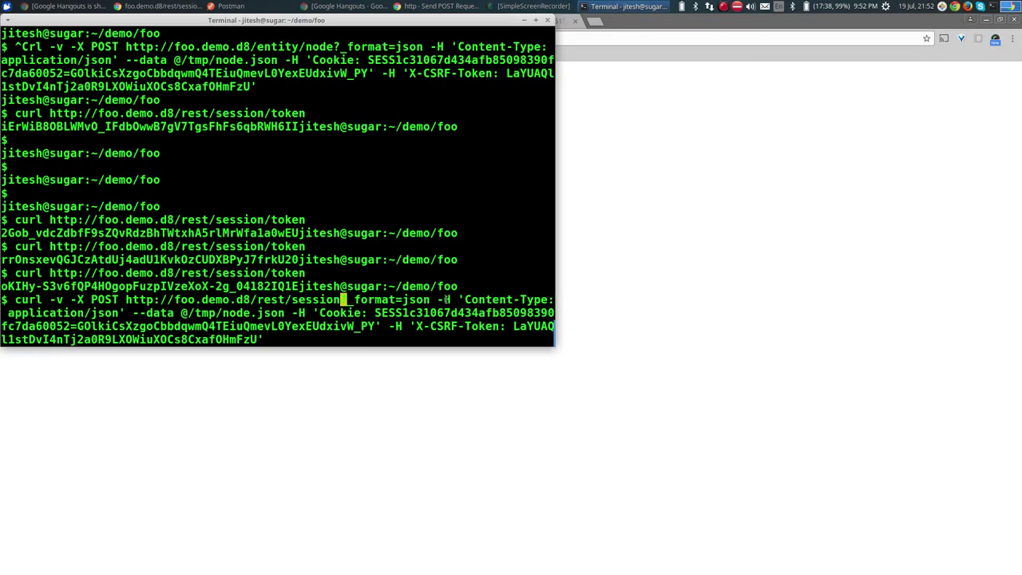
{"action": "type", "text": "/token"}
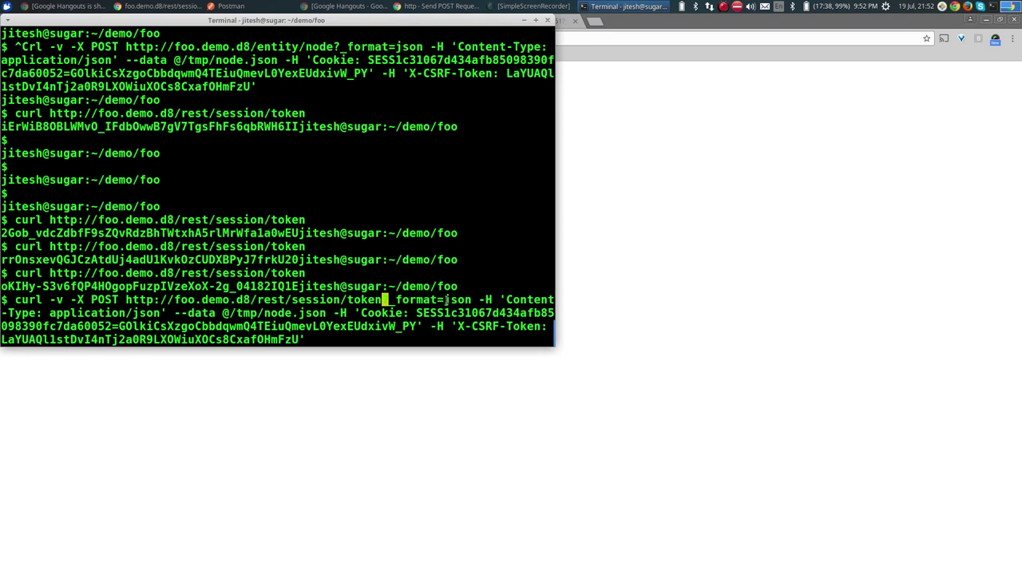
{"action": "key", "text": "Delete"}
{"action": "key", "text": "Delete"}
{"action": "key", "text": "Delete"}
{"action": "key", "text": "Delete"}
{"action": "key", "text": "Delete"}
{"action": "key", "text": "Delete"}
{"action": "key", "text": "Delete"}
{"action": "key", "text": "Delete"}
{"action": "key", "text": "Delete"}
{"action": "key", "text": "Delete"}
{"action": "key", "text": "Delete"}
{"action": "key", "text": "Delete"}
{"action": "key", "text": "Delete"}
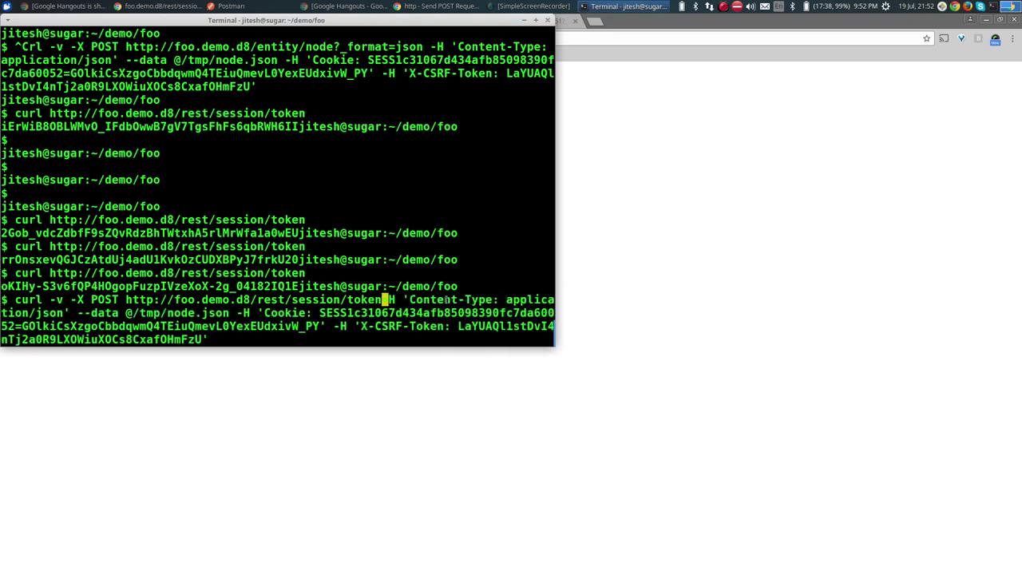
{"action": "key", "text": "Home"}
{"action": "key", "text": "Right"}
{"action": "key", "text": "Right"}
{"action": "key", "text": "Right"}
{"action": "key", "text": "Right"}
{"action": "key", "text": "Right"}
{"action": "key", "text": "Right"}
{"action": "key", "text": "Right"}
{"action": "key", "text": "Right"}
Switch the method from POST to GET and remove the Content-Type and --data arguments.
{"action": "key", "text": "Right"}
{"action": "key", "text": "Right"}
{"action": "key", "text": "Right"}
{"action": "key", "text": "Delete"}
{"action": "key", "text": "Delete"}
{"action": "key", "text": "Delete"}
{"action": "key", "text": "Delete"}
{"action": "type", "text": "GET"}
{"action": "key", "text": "ctrl+Right"}
{"action": "key", "text": "ctrl+Right"}
{"action": "key", "text": "ctrl+Right"}
{"action": "key", "text": "ctrl+Right"}
{"action": "key", "text": "ctrl+Right"}
{"action": "key", "text": "ctrl+Right"}
{"action": "key", "text": "ctrl+Right"}
{"action": "key", "text": "Right"}
{"action": "key", "text": "Delete"}
{"action": "key", "text": "Delete"}
{"action": "key", "text": "Delete"}
{"action": "key", "text": "Delete"}
{"action": "key", "text": "Delete"}
{"action": "key", "text": "Delete"}
{"action": "key", "text": "Delete"}
{"action": "key", "text": "Delete"}
{"action": "key", "text": "Delete"}
{"action": "key", "text": "Delete"}
{"action": "key", "text": "Delete"}
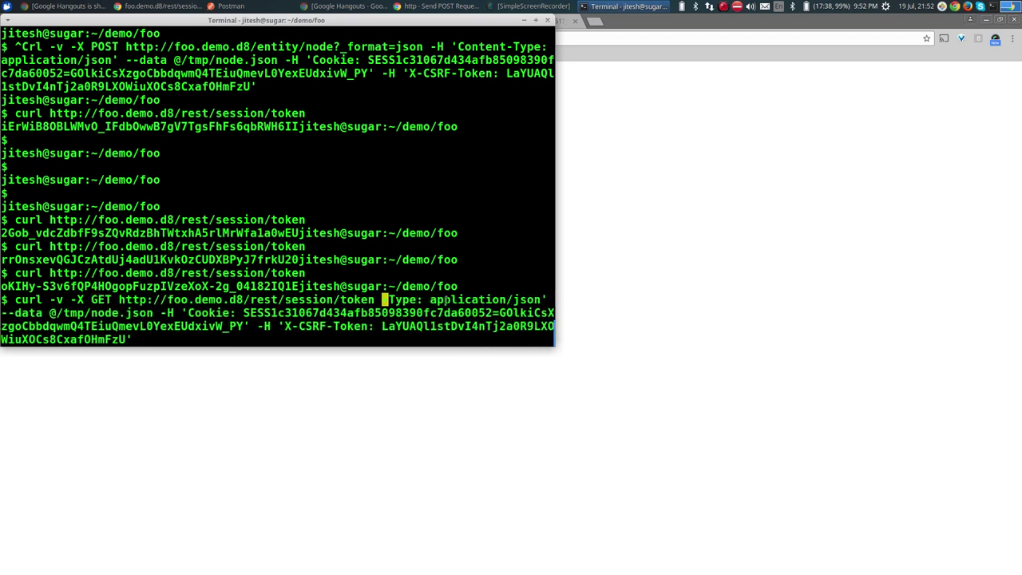
{"action": "key", "text": "Delete"}
{"action": "key", "text": "Delete"}
{"action": "key", "text": "Delete"}
{"action": "key", "text": "Delete"}
{"action": "key", "text": "Delete"}
{"action": "key", "text": "Delete"}
{"action": "key", "text": "Delete"}
{"action": "key", "text": "Delete"}
{"action": "key", "text": "Delete"}
{"action": "key", "text": "Delete"}
{"action": "key", "text": "Delete"}
{"action": "key", "text": "Delete"}
{"action": "key", "text": "Delete"}
{"action": "key", "text": "Delete"}
{"action": "key", "text": "Delete"}
{"action": "key", "text": "Delete"}
{"action": "key", "text": "Delete"}
{"action": "key", "text": "Delete"}
{"action": "key", "text": "Delete"}
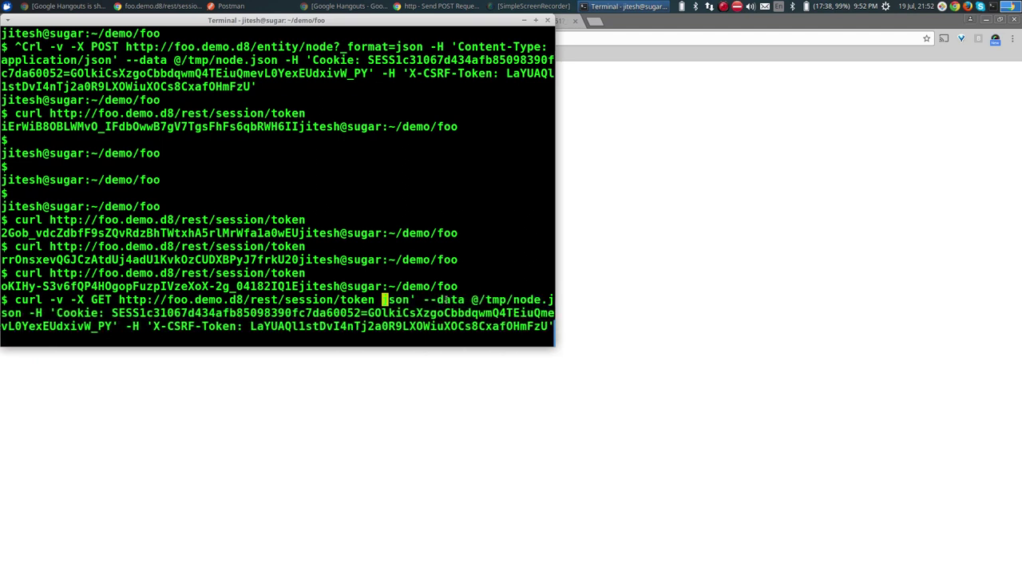
{"action": "key", "text": "Delete"}
{"action": "key", "text": "Delete"}
{"action": "key", "text": "Delete"}
{"action": "key", "text": "Delete"}
{"action": "key", "text": "Delete"}
{"action": "key", "text": "Delete"}
{"action": "key", "text": "Delete"}
{"action": "key", "text": "Delete"}
{"action": "key", "text": "Delete"}
{"action": "key", "text": "Delete"}
{"action": "key", "text": "Delete"}
{"action": "key", "text": "Delete"}
{"action": "key", "text": "Delete"}
{"action": "key", "text": "Delete"}
{"action": "key", "text": "Delete"}
{"action": "key", "text": "Delete"}
{"action": "key", "text": "Delete"}
{"action": "key", "text": "Delete"}
{"action": "key", "text": "Delete"}
{"action": "key", "text": "Delete"}
{"action": "key", "text": "Delete"}
{"action": "key", "text": "Delete"}
{"action": "key", "text": "Delete"}
{"action": "key", "text": "Delete"}
{"action": "key", "text": "Delete"}
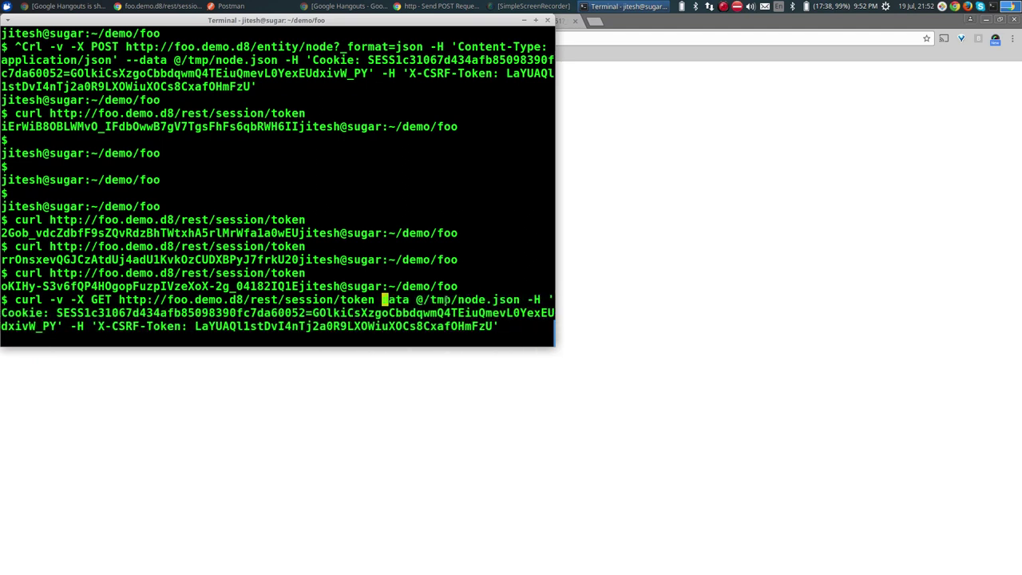
{"action": "key", "text": "Delete"}
{"action": "key", "text": "Delete"}
{"action": "key", "text": "Delete"}
{"action": "key", "text": "Delete"}
{"action": "key", "text": "Delete"}
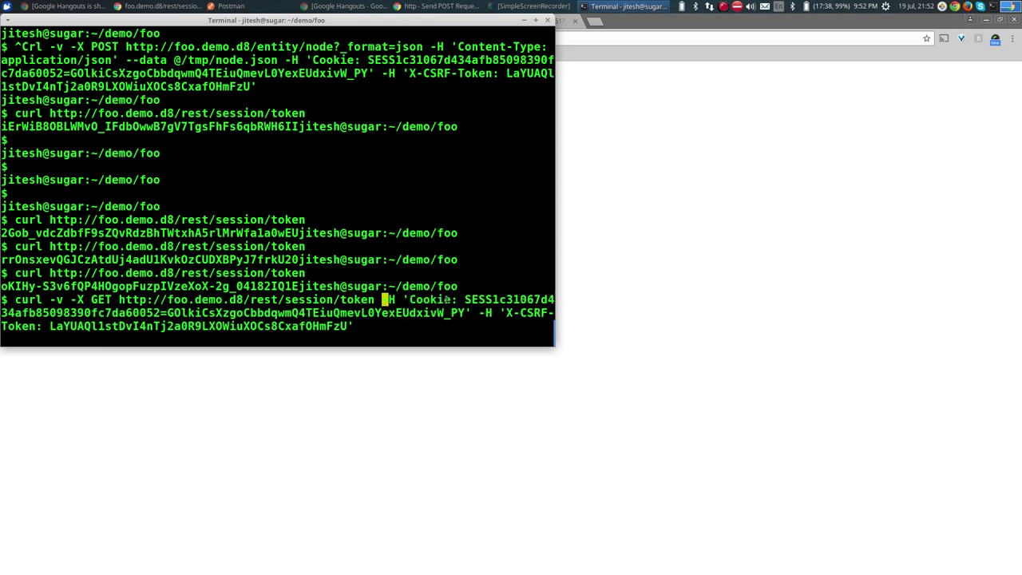
{"action": "key", "text": "Delete"}
{"action": "key", "text": "Delete"}
Drop the X-CSRF-Token header, keep only the session cookie, and run the GET.
{"action": "type", "text": "-H"}
{"action": "key", "text": "Right"}
{"action": "key", "text": "Right"}
{"action": "key", "text": "alt+f"}
{"action": "key", "text": "alt+f"}
{"action": "key", "text": "alt+f"}
{"action": "key", "text": "alt+f"}
{"action": "key", "text": "Left"}
{"action": "key", "text": "Left"}
{"action": "key", "text": "ctrl+k"}
{"action": "type", "text": "'"}
{"action": "key", "text": "ctrl+a"}
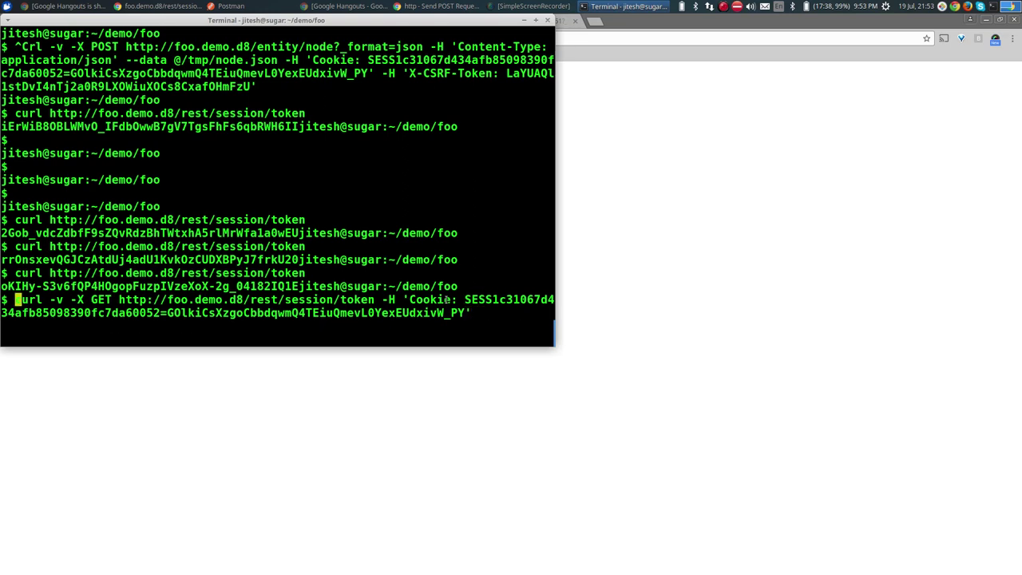
{"action": "key", "text": "Return"}
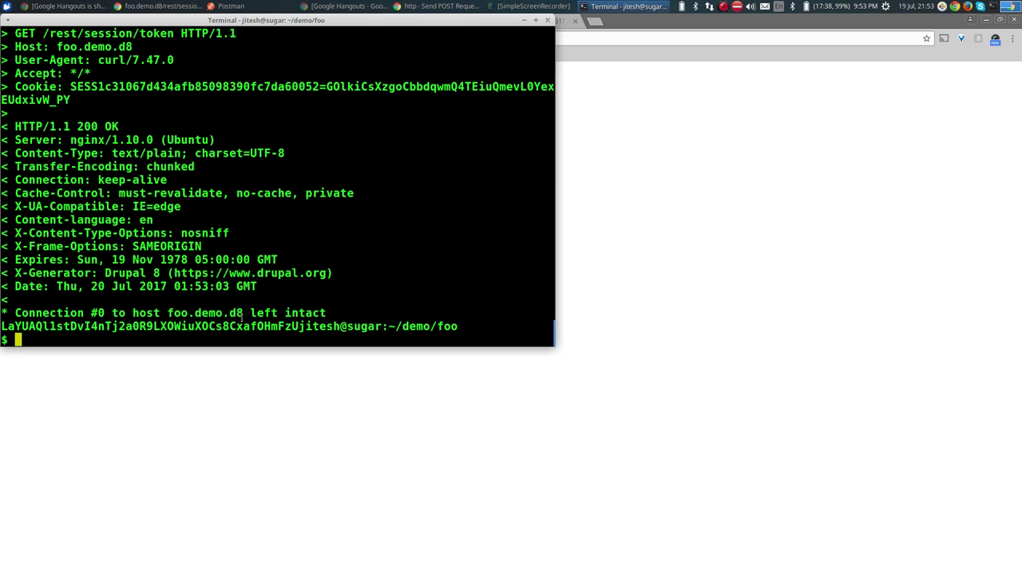
Compare the returned token against the one on Chrome's session token page.
{"action": "triple_click", "coordinate": [244, 329]}
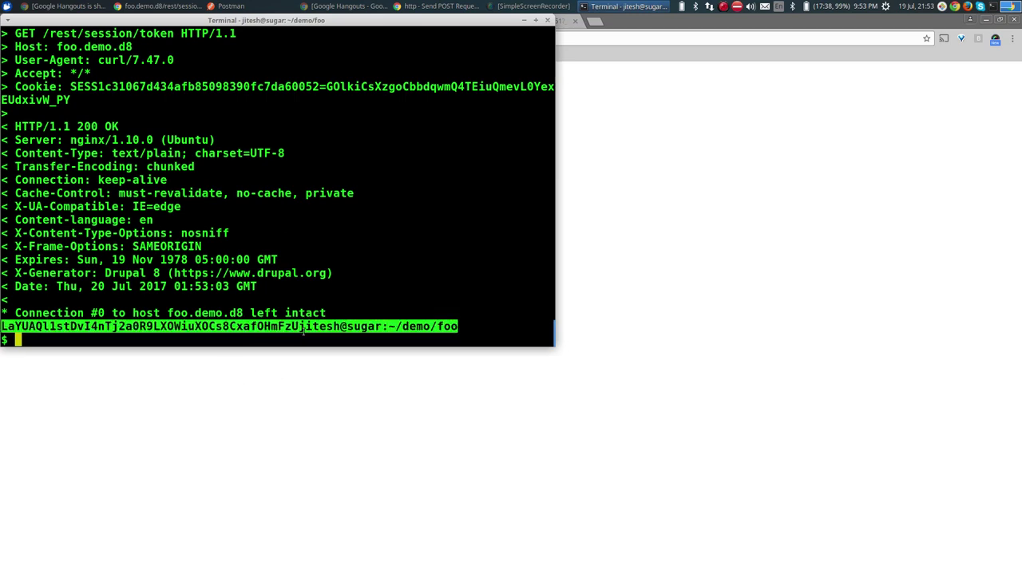
{"action": "left_click", "coordinate": [316, 391]}
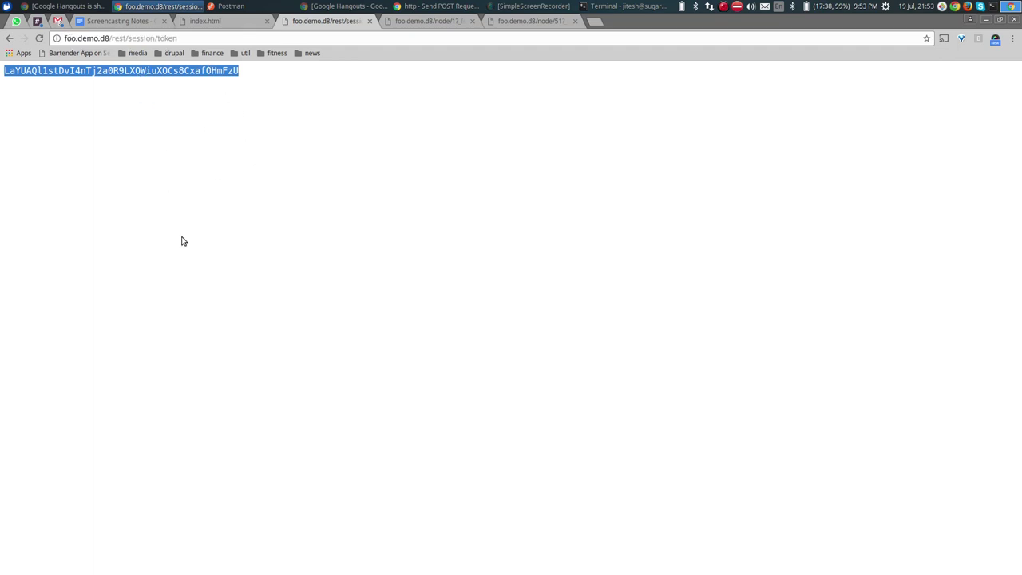
{"action": "key", "text": "alt+Tab"}
{"action": "left_click_drag", "start_coordinate": [300, 325], "coordinate": [2, 327]}
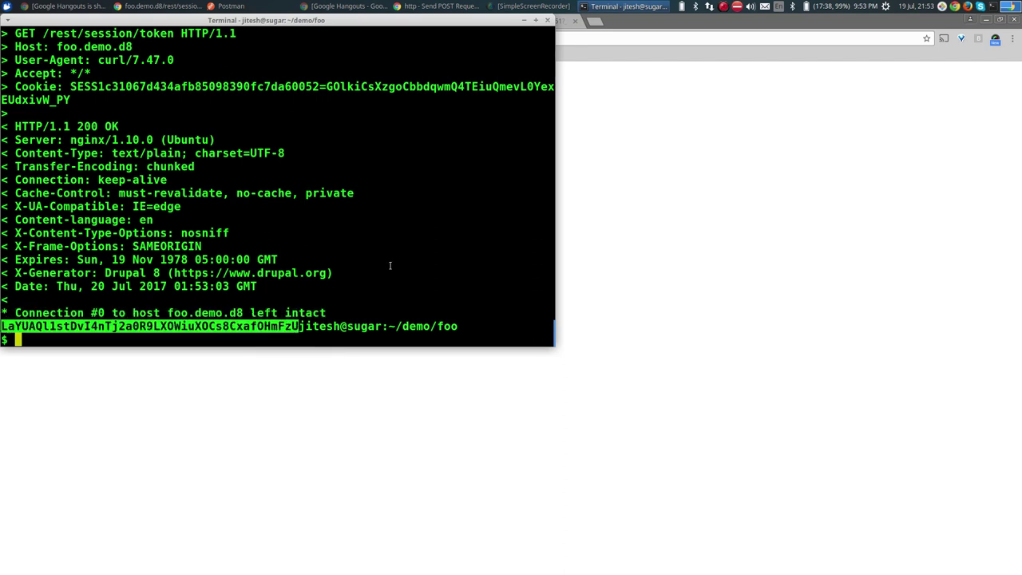
Rerun the cookie-only GET without the -v option.
{"action": "key", "text": "Return"}
{"action": "key", "text": "Return"}
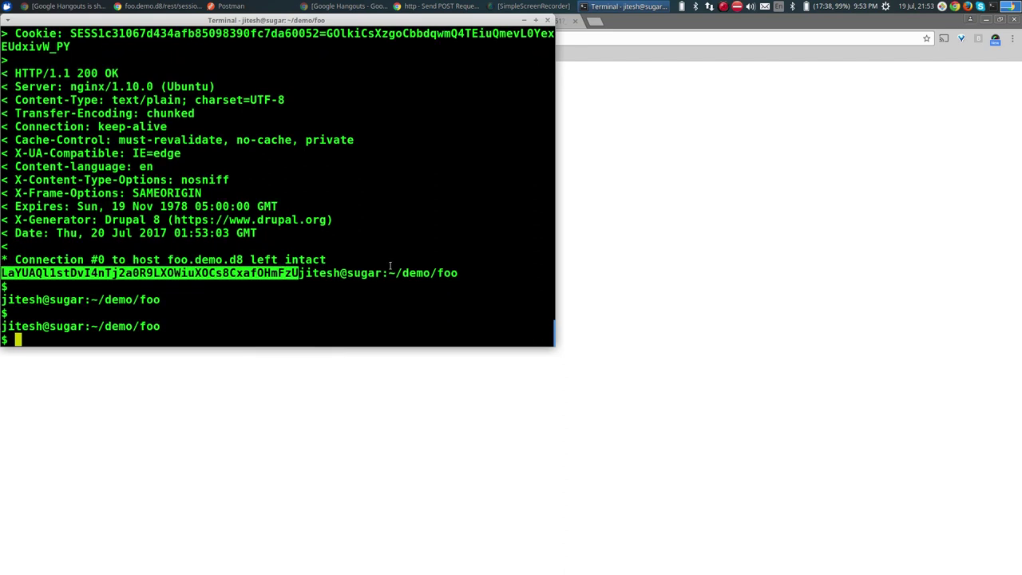
{"action": "key", "text": "Up"}
{"action": "key", "text": "ctrl+a"}
{"action": "key", "text": "Right"}
{"action": "key", "text": "Right"}
{"action": "key", "text": "Right"}
{"action": "key", "text": "Right"}
{"action": "key", "text": "Right"}
{"action": "key", "text": "Delete"}
{"action": "key", "text": "Delete"}
{"action": "key", "text": "Delete"}
{"action": "key", "text": "Return"}
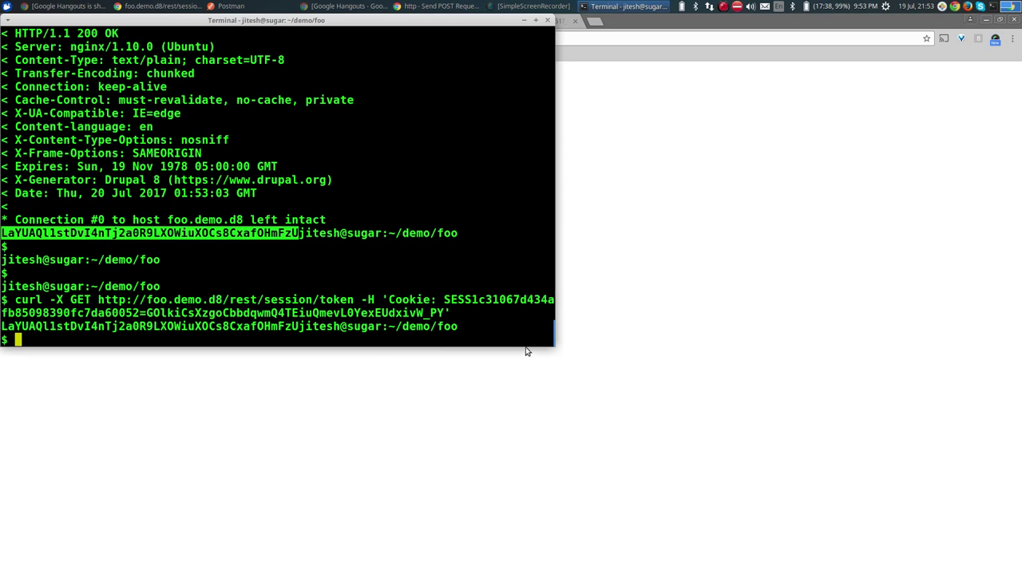
Select the token printed by the quiet request.
{"action": "left_click_drag", "start_coordinate": [300, 326], "coordinate": [2, 327]}
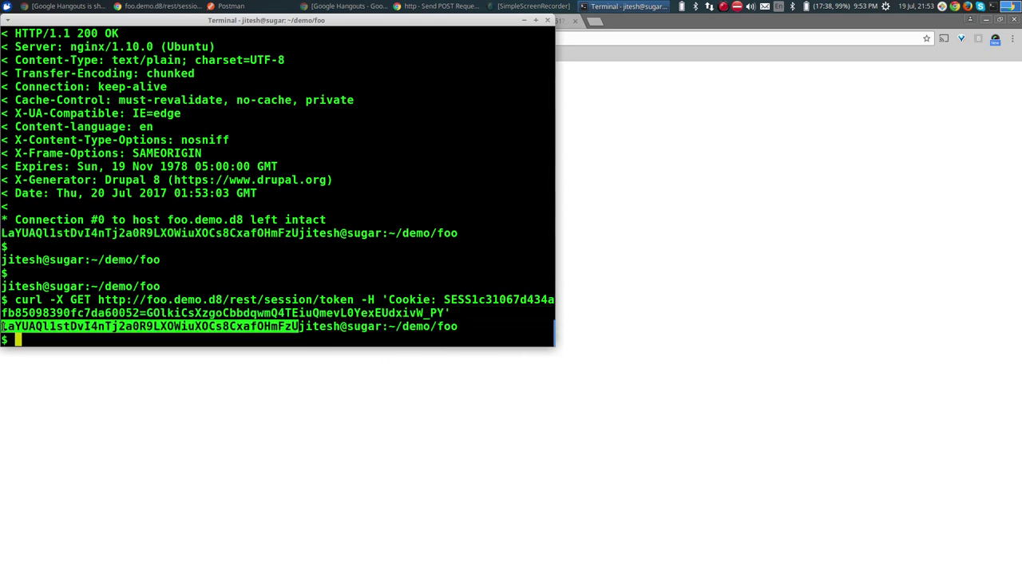
{"action": "triple_click", "coordinate": [304, 268]}
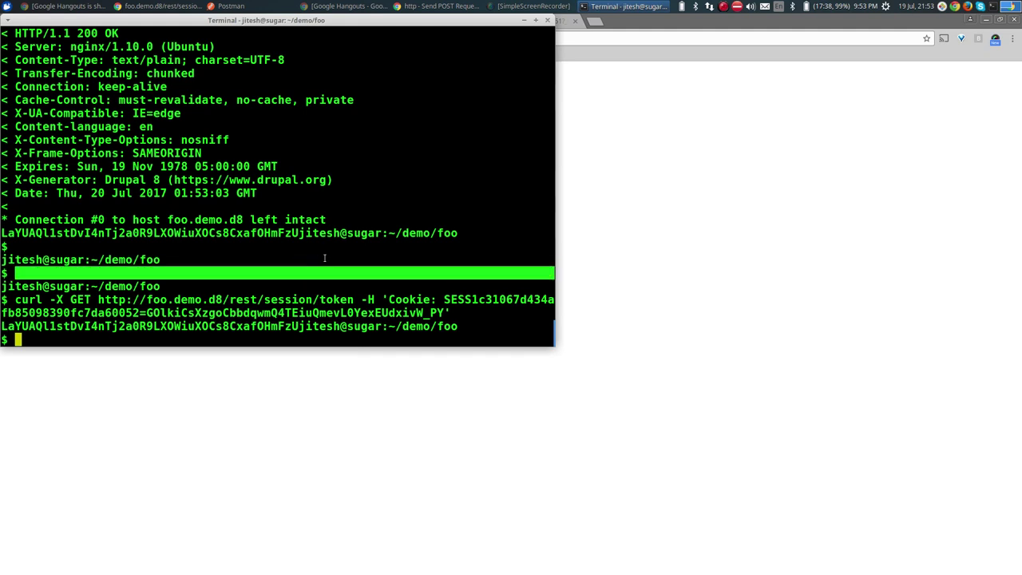
{"action": "double_click", "coordinate": [323, 259]}
{"action": "double_click", "coordinate": [337, 286]}
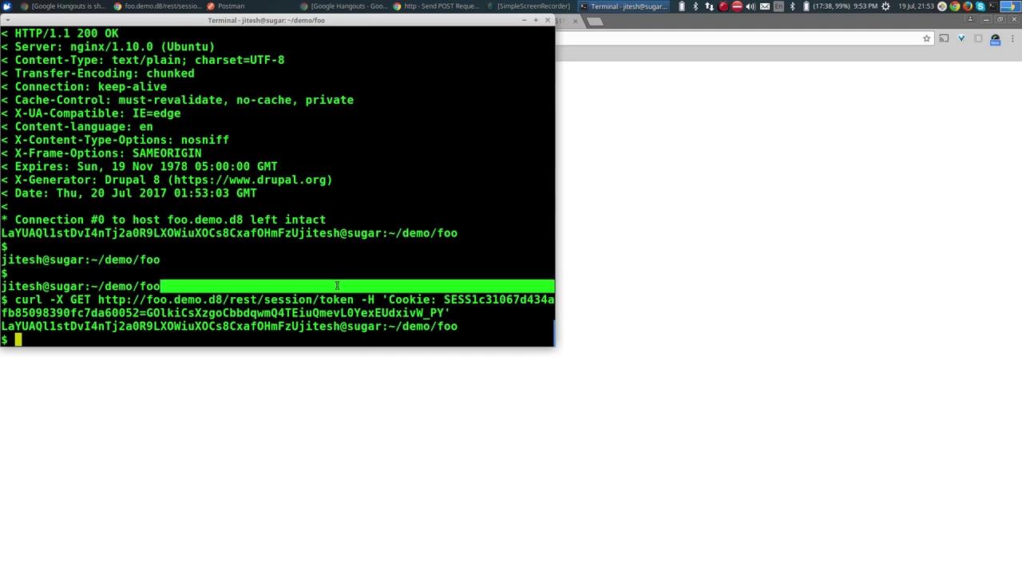
{"action": "left_click", "coordinate": [404, 313]}
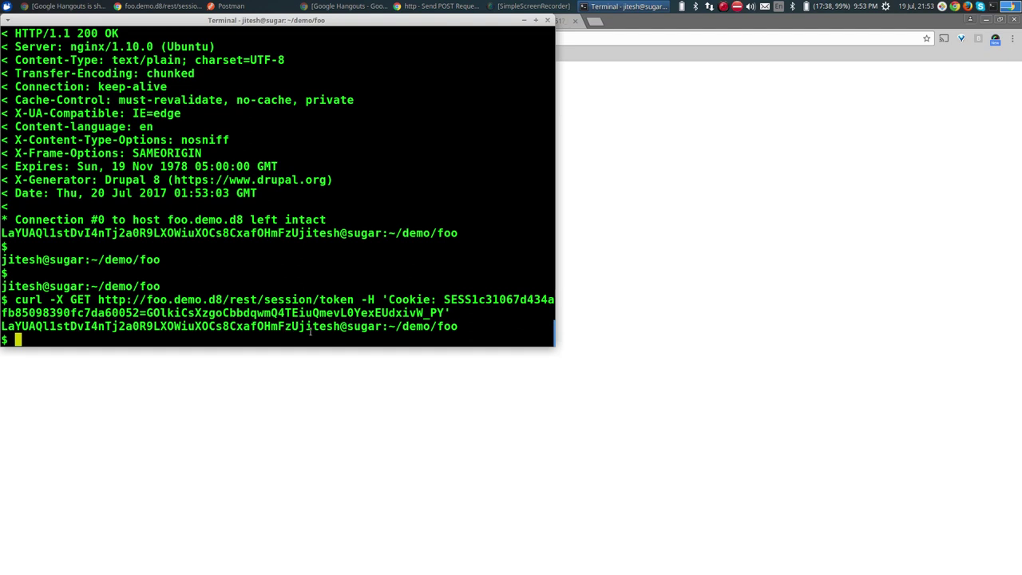
{"action": "left_click_drag", "start_coordinate": [305, 326], "coordinate": [2, 326]}
{"action": "left_click", "coordinate": [10, 326]}
Go back from the token page to the Content resource settings with GET/POST, json and cookie.
{"action": "left_click", "coordinate": [613, 244]}
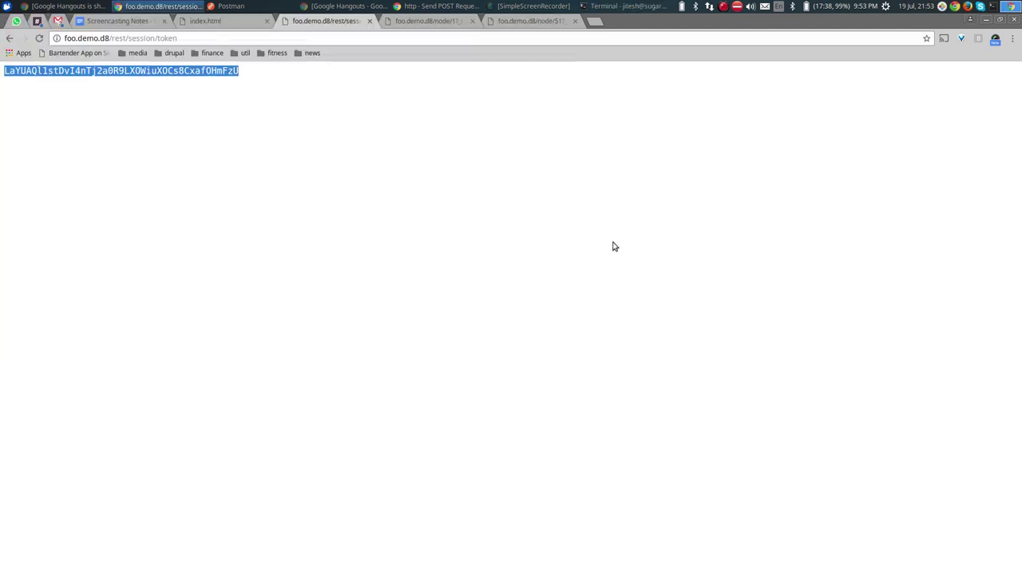
{"action": "left_click", "coordinate": [296, 252]}
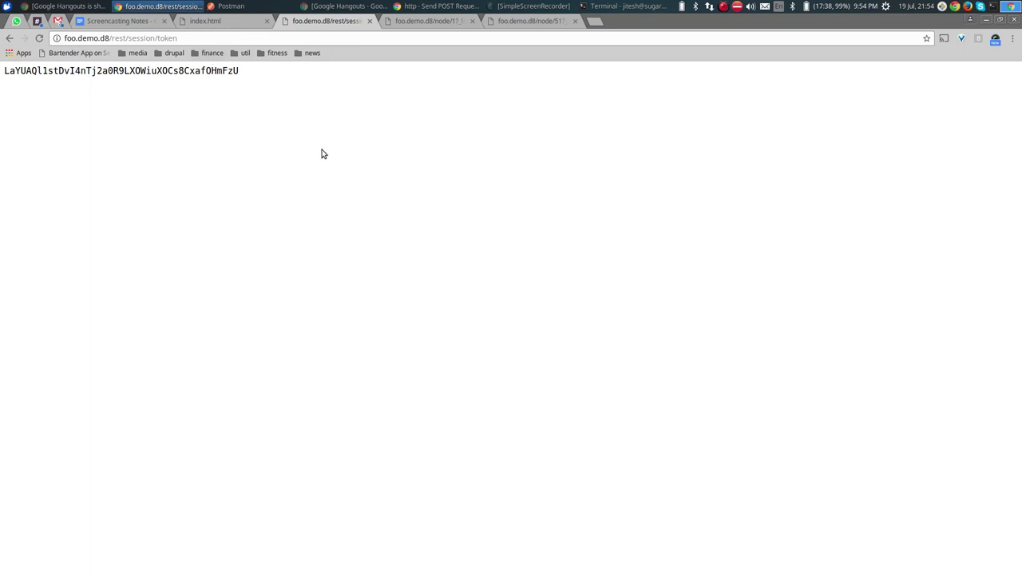
{"action": "left_click", "coordinate": [159, 37]}
{"action": "left_click", "coordinate": [278, 151]}
{"action": "left_click", "coordinate": [9, 40]}
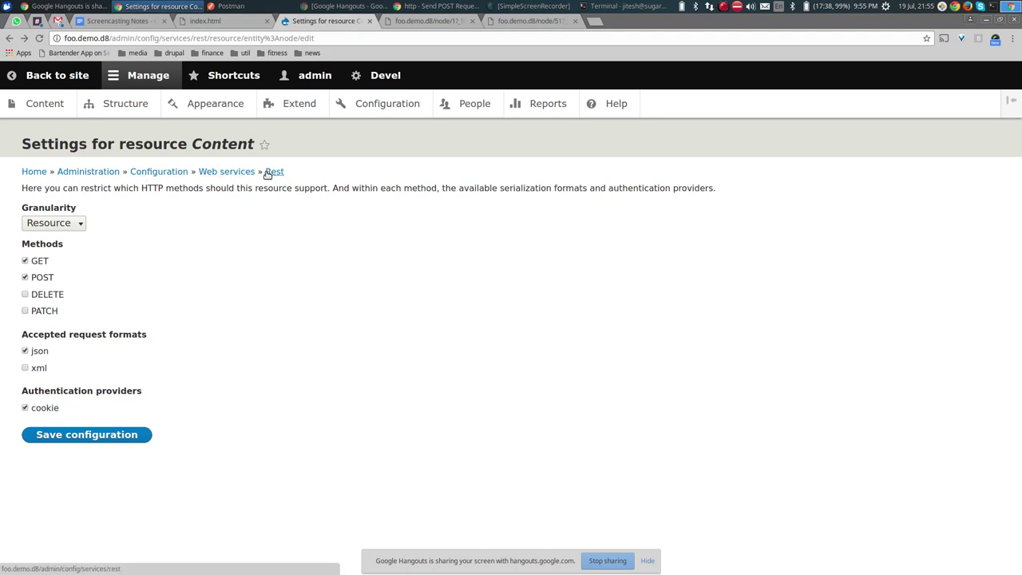
Scroll the REST resources list down to the User resource.
{"action": "left_click", "coordinate": [278, 171]}
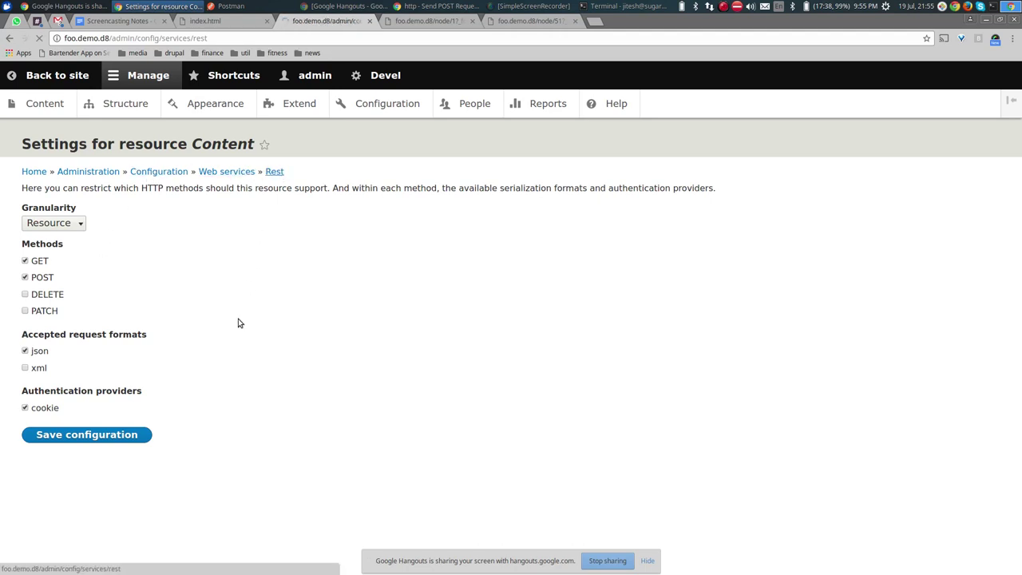
{"action": "scroll", "coordinate": [247, 311], "scroll_direction": "down", "scroll_amount": 3}
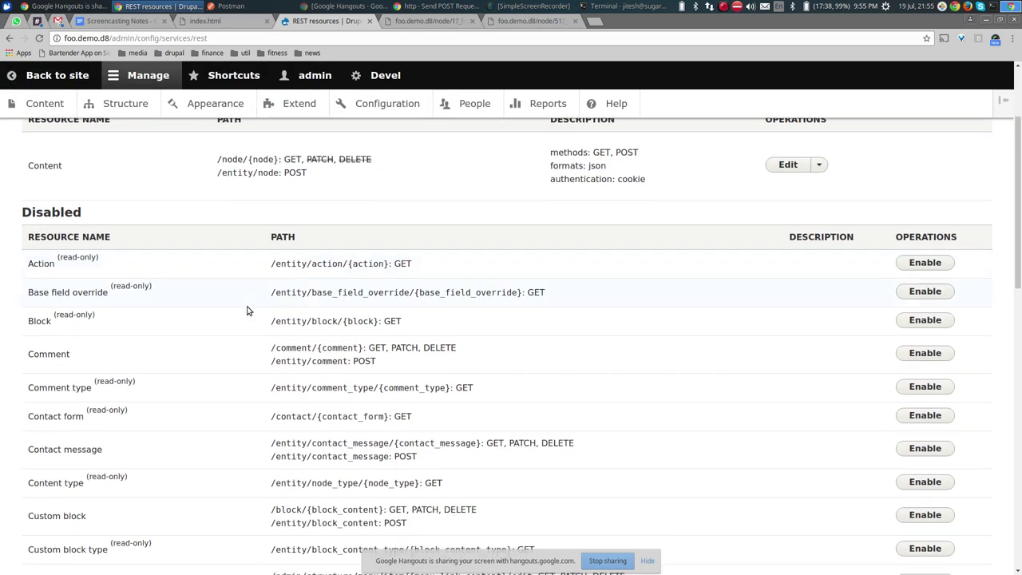
{"action": "scroll", "coordinate": [199, 323], "scroll_direction": "down", "scroll_amount": 2}
{"action": "scroll", "coordinate": [60, 482], "scroll_direction": "down", "scroll_amount": 4}
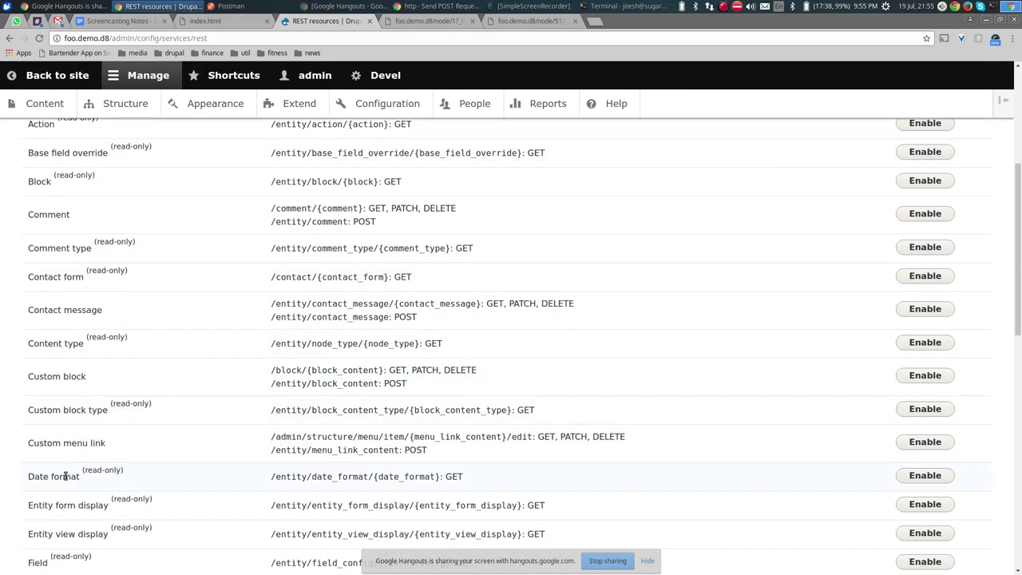
{"action": "scroll", "coordinate": [66, 477], "scroll_direction": "down", "scroll_amount": 3}
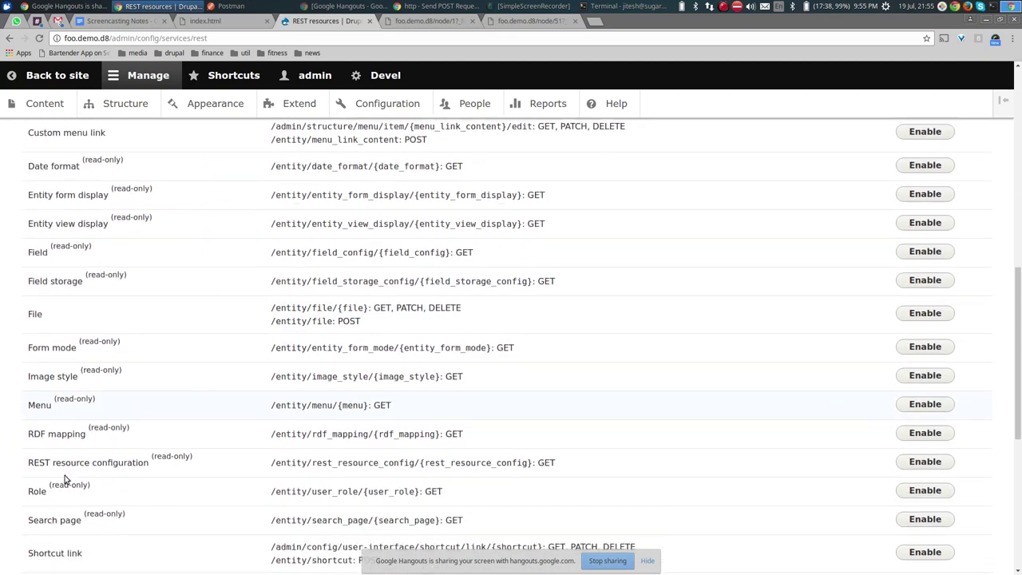
{"action": "scroll", "coordinate": [70, 463], "scroll_direction": "down", "scroll_amount": 4}
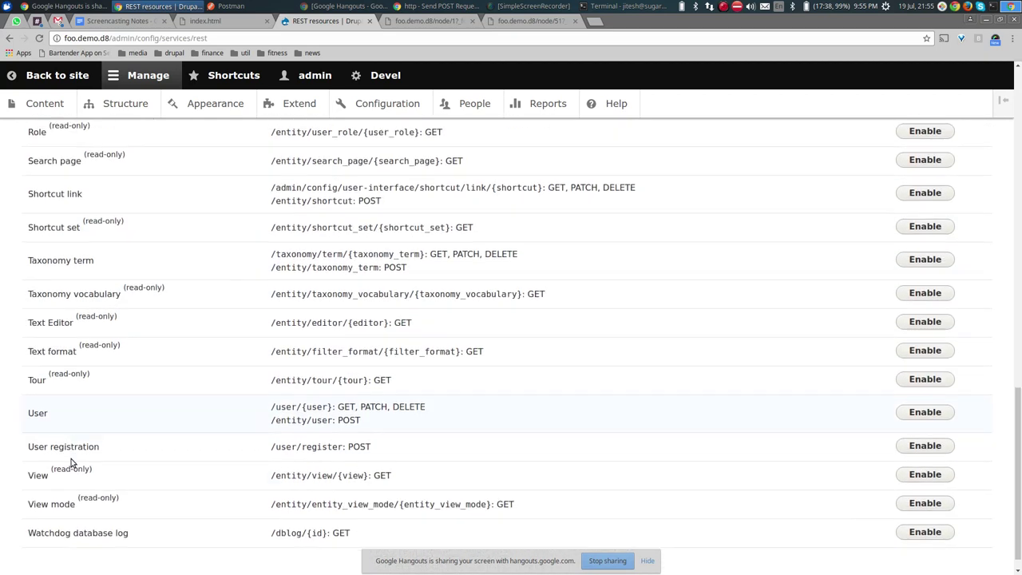
{"action": "left_click_drag", "start_coordinate": [274, 387], "coordinate": [382, 405]}
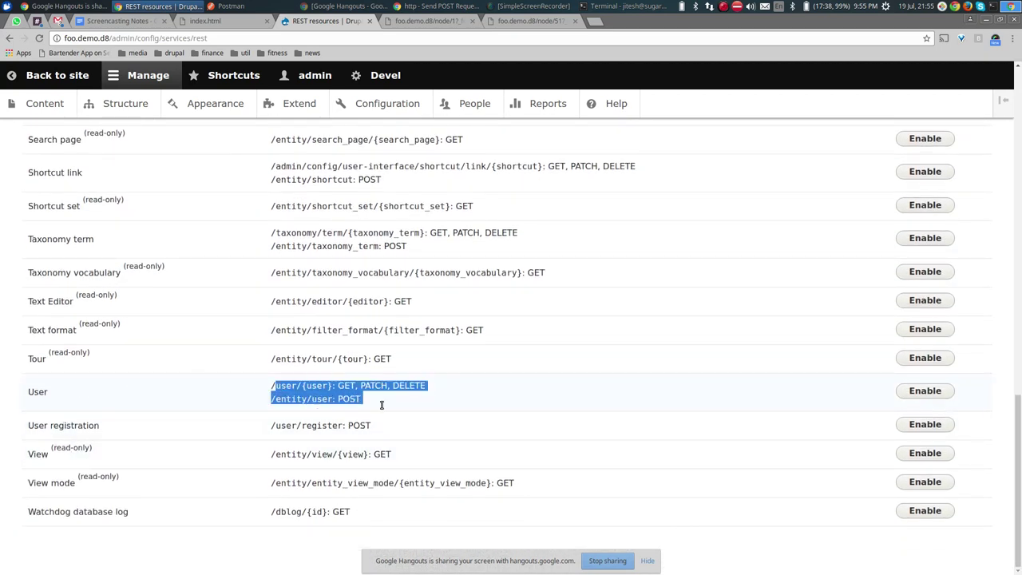
Enable the User resource with GET, json format and cookie authentication, and save.
{"action": "left_click", "coordinate": [924, 391]}
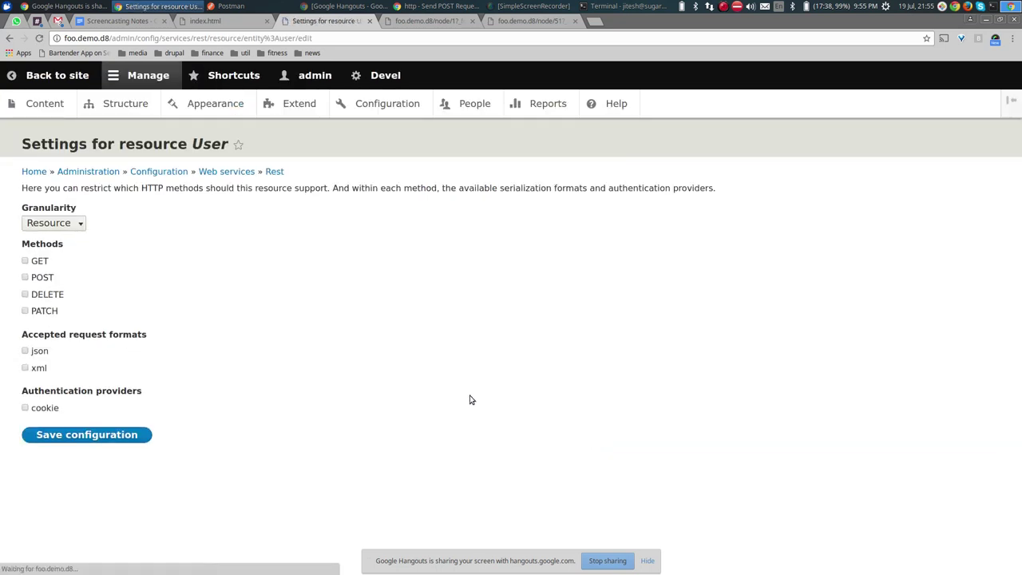
{"action": "left_click", "coordinate": [25, 260]}
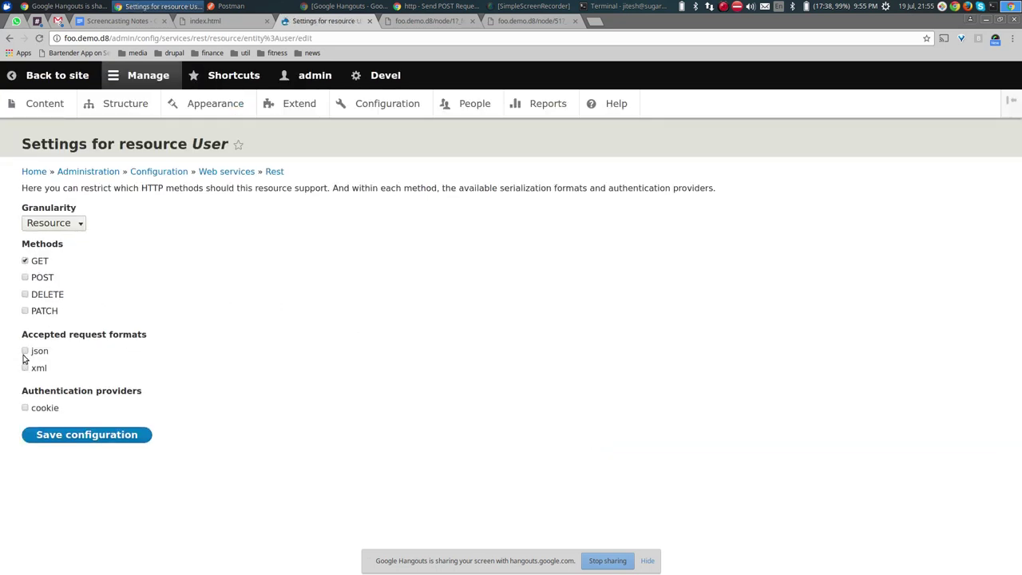
{"action": "left_click", "coordinate": [25, 352]}
{"action": "left_click", "coordinate": [25, 408]}
{"action": "left_click", "coordinate": [34, 434]}
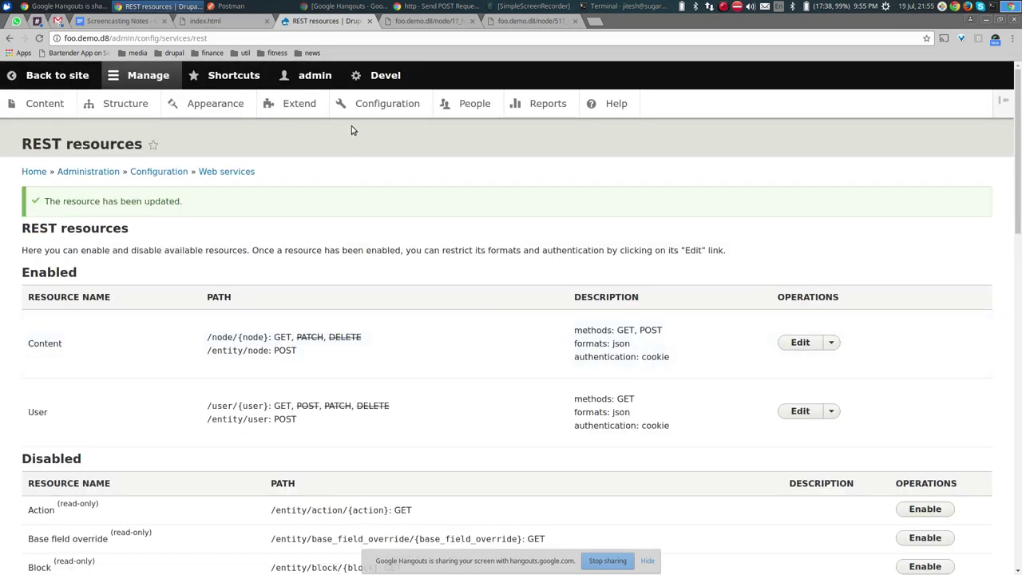
{"action": "left_click", "coordinate": [176, 42]}
Load user 1's data as JSON at user/1?_format=json.
{"action": "left_click", "coordinate": [176, 38]}
{"action": "left_click_drag", "start_coordinate": [160, 39], "coordinate": [272, 37]}
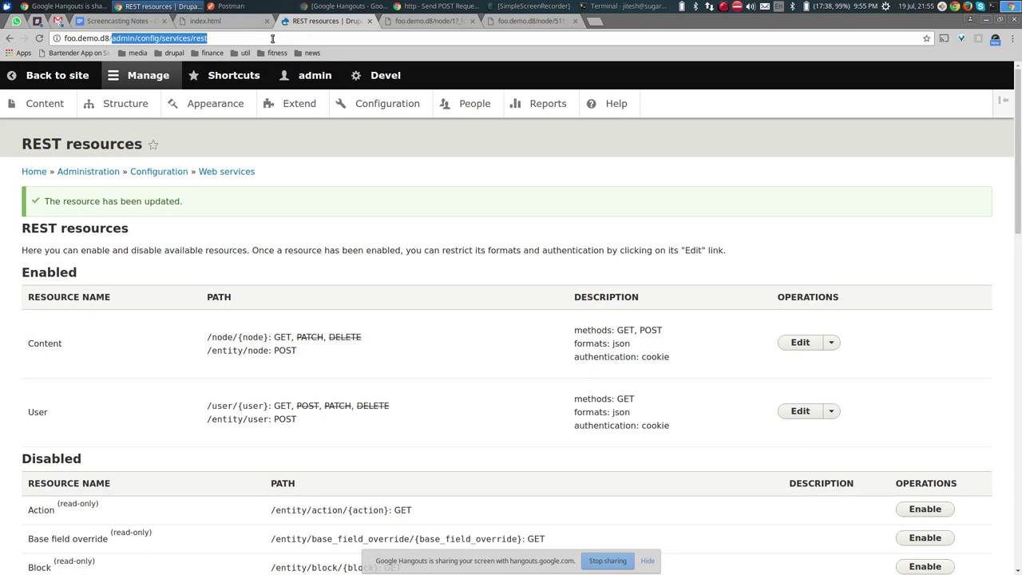
{"action": "type", "text": "user/1"}
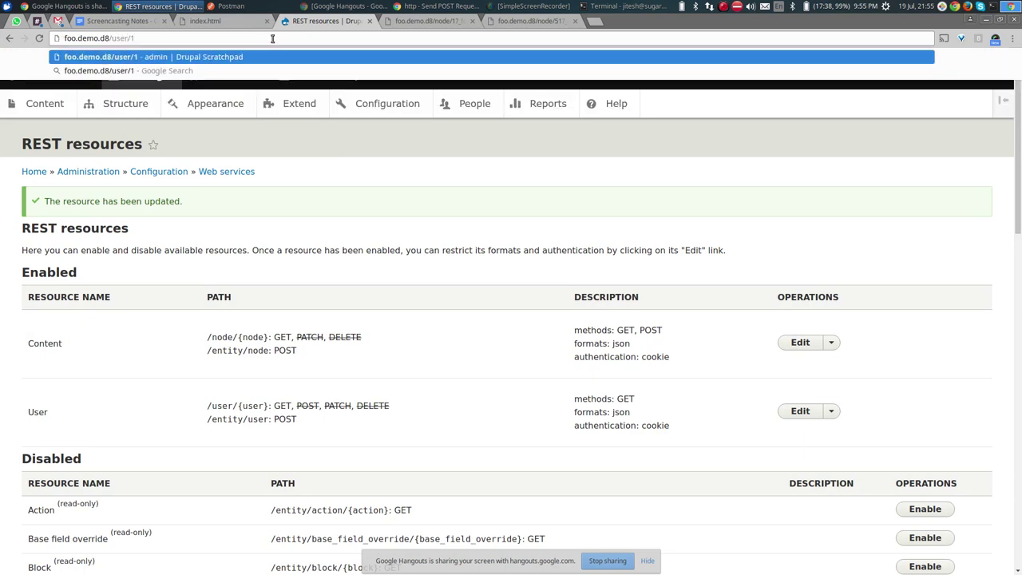
{"action": "key", "text": "Return"}
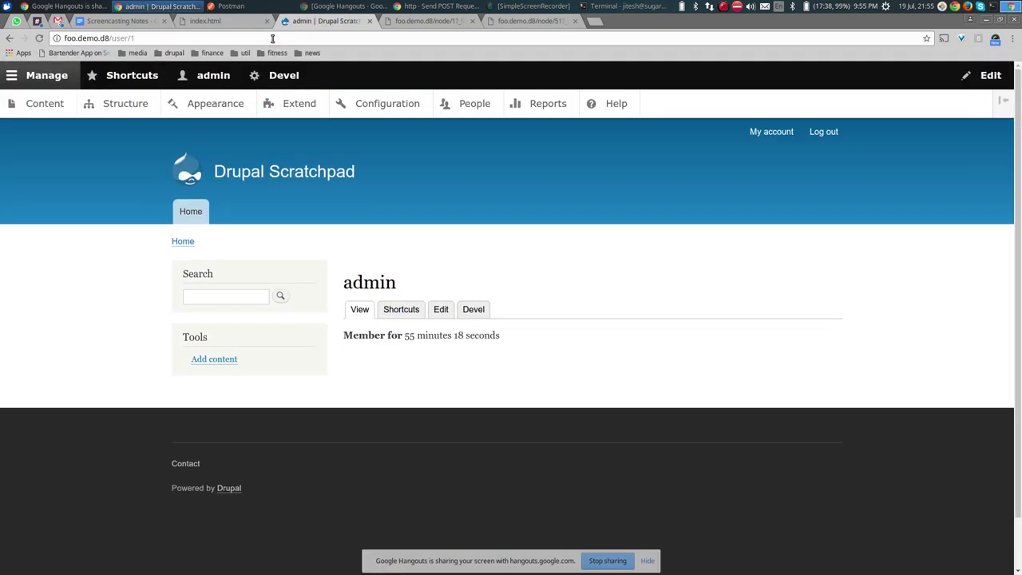
{"action": "type", "text": "?_forma"}
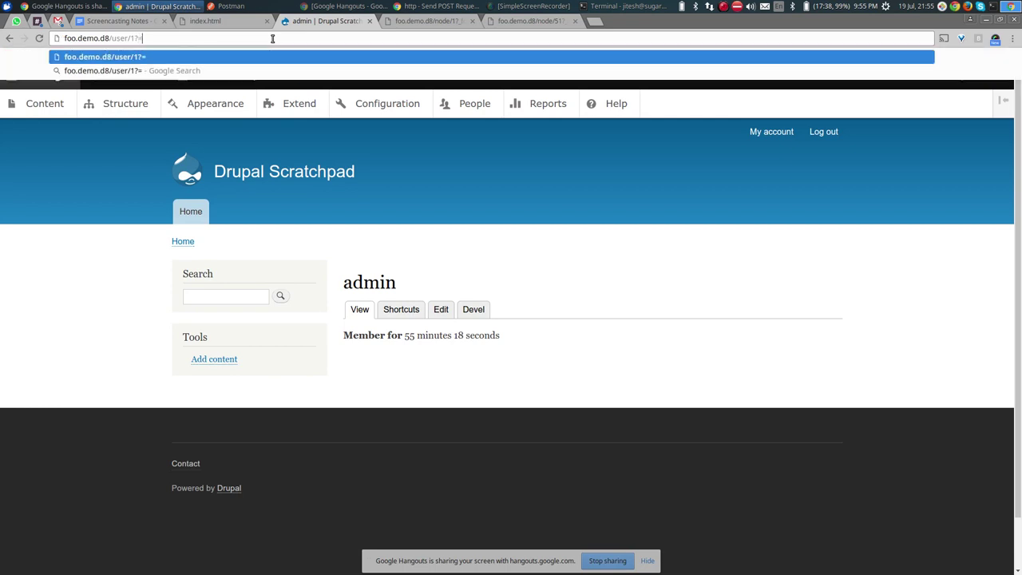
{"action": "type", "text": "t=json"}
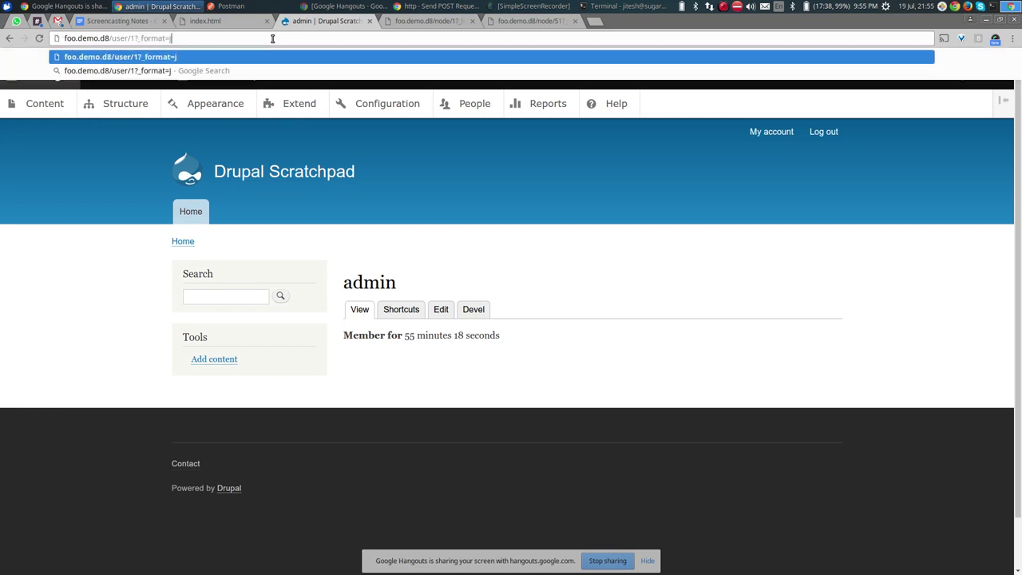
{"action": "key", "text": "Return"}
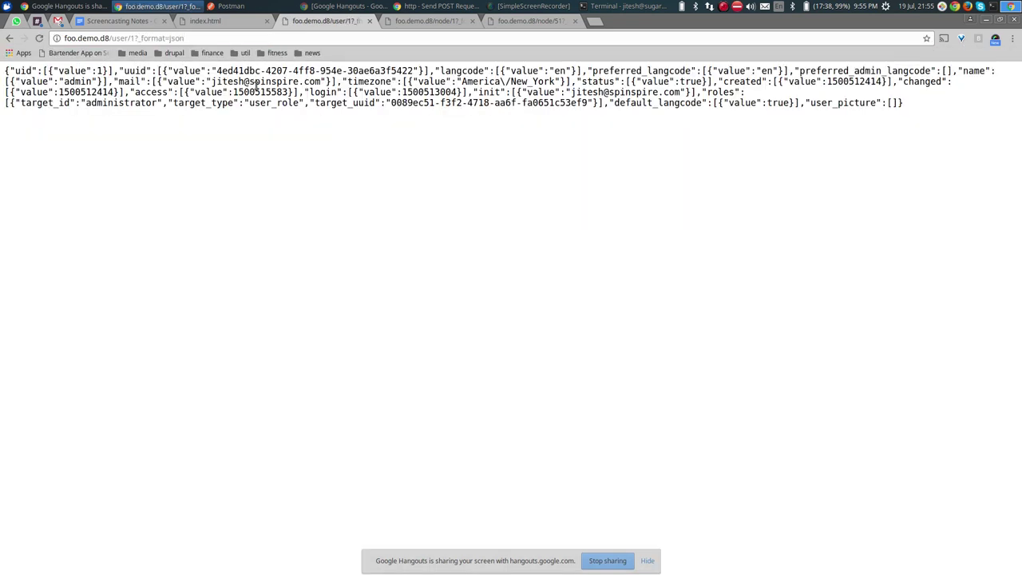
Select the JSON output, then go back to the admin user's profile page.
{"action": "key", "text": "ctrl+a"}
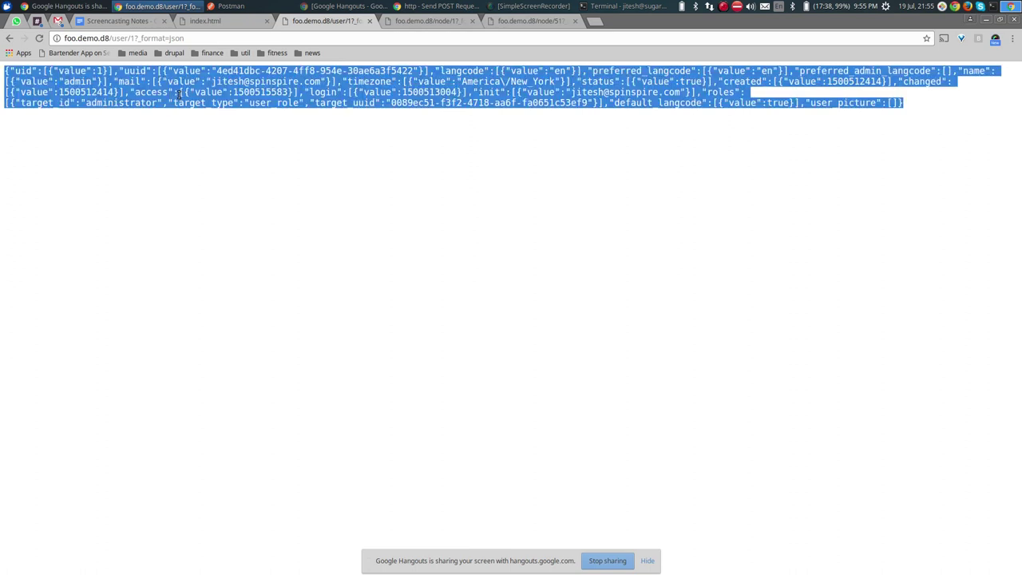
{"action": "left_click", "coordinate": [180, 94]}
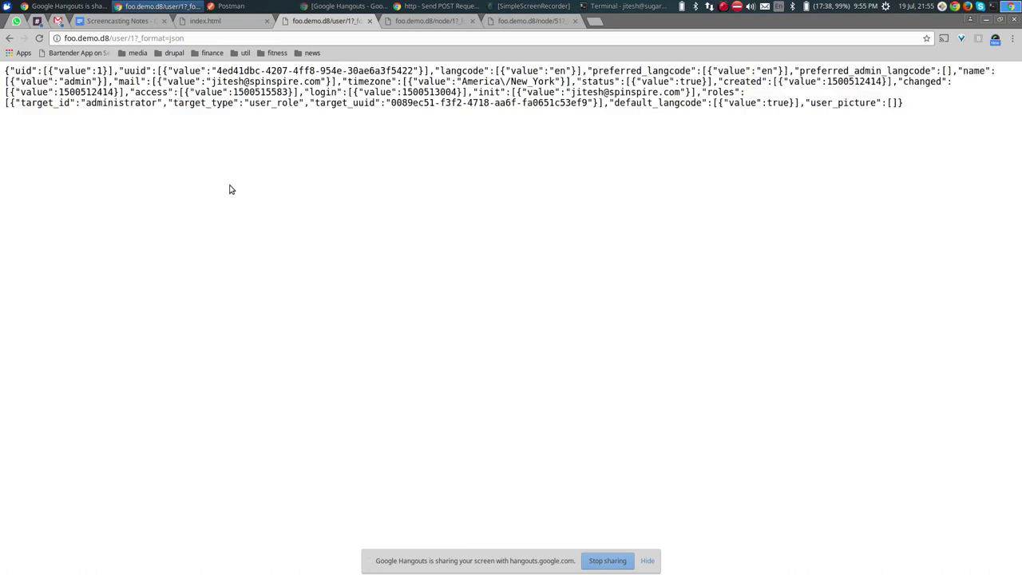
{"action": "left_click", "coordinate": [9, 40]}
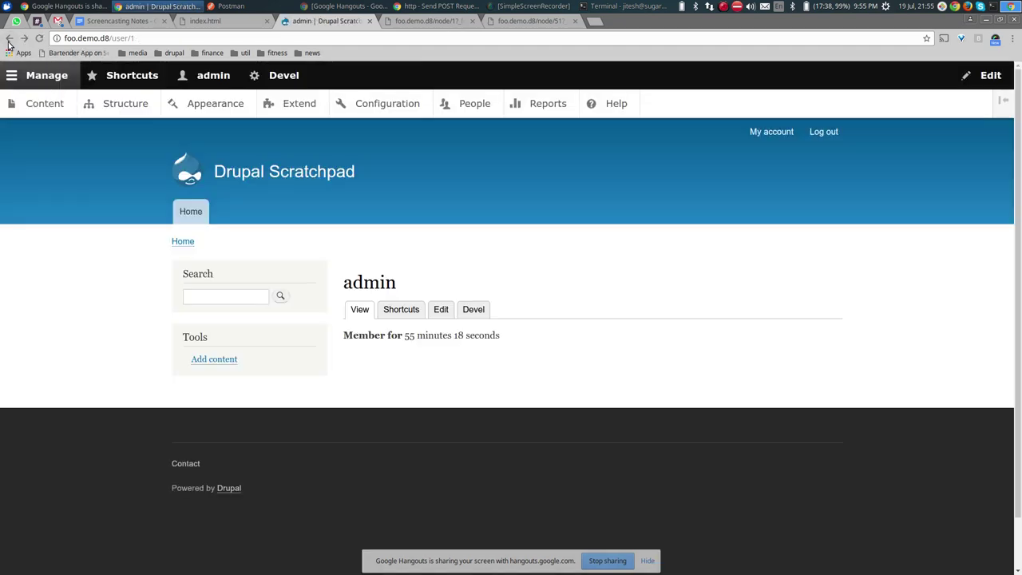
Return to the REST resources list and scroll through the Disabled table, ending at the top.
{"action": "left_click", "coordinate": [9, 40]}
{"action": "scroll", "coordinate": [331, 367], "scroll_direction": "down", "scroll_amount": 5}
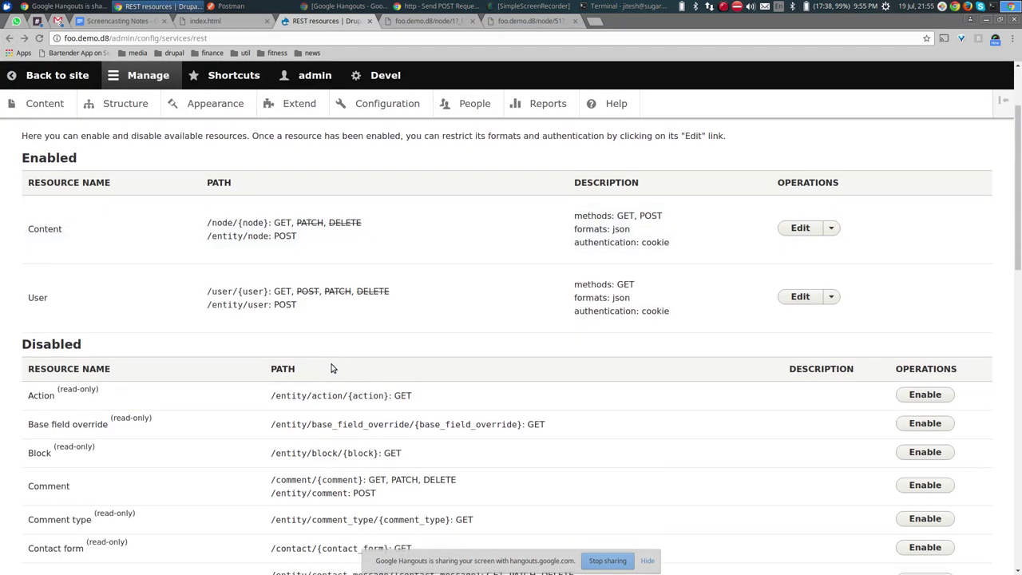
{"action": "left_click_drag", "start_coordinate": [29, 260], "coordinate": [143, 511]}
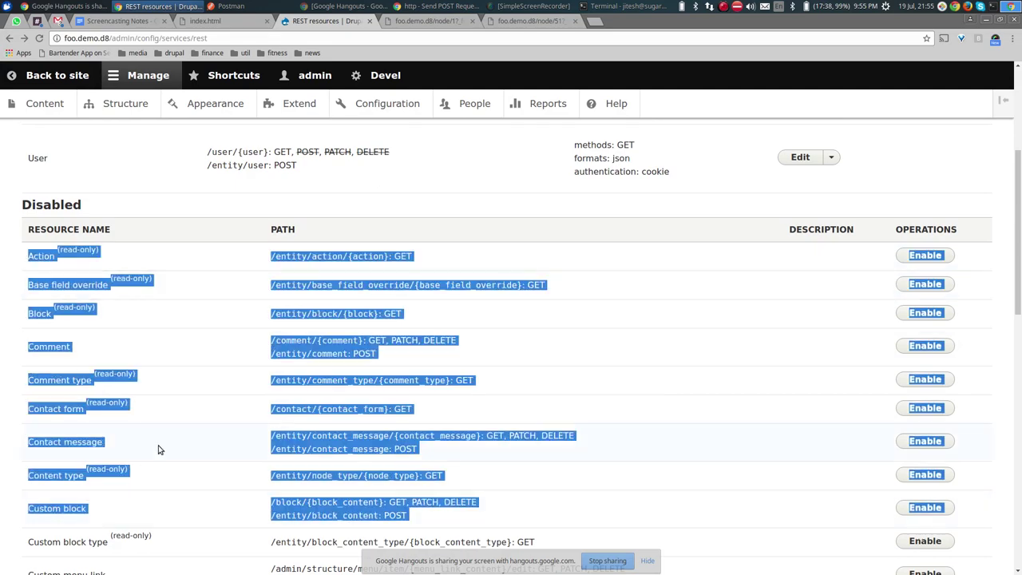
{"action": "scroll", "coordinate": [160, 447], "scroll_direction": "down", "scroll_amount": 4}
{"action": "left_click", "coordinate": [205, 427]}
{"action": "scroll", "coordinate": [205, 427], "scroll_direction": "down", "scroll_amount": 8}
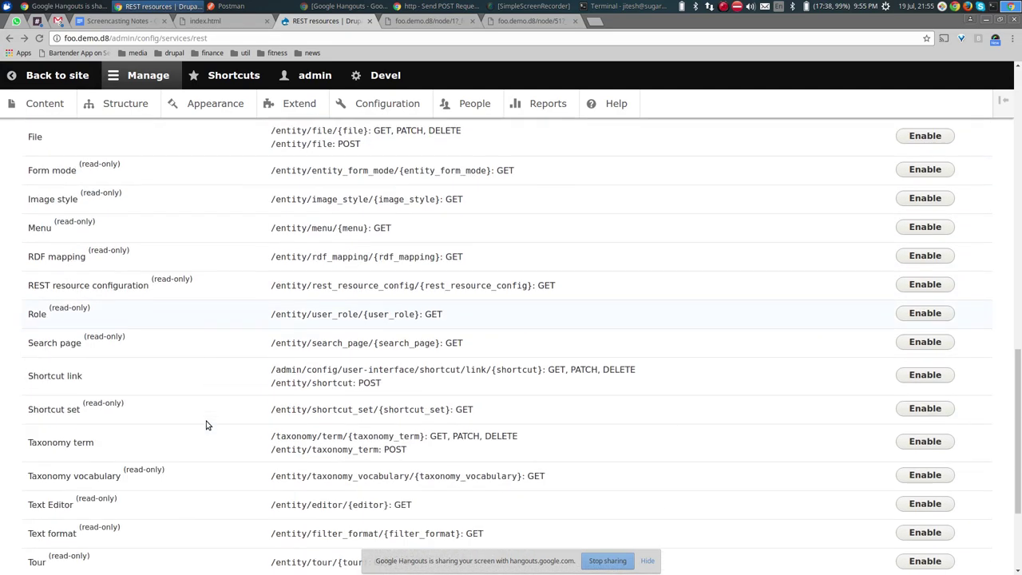
{"action": "scroll", "coordinate": [206, 415], "scroll_direction": "up", "scroll_amount": 9}
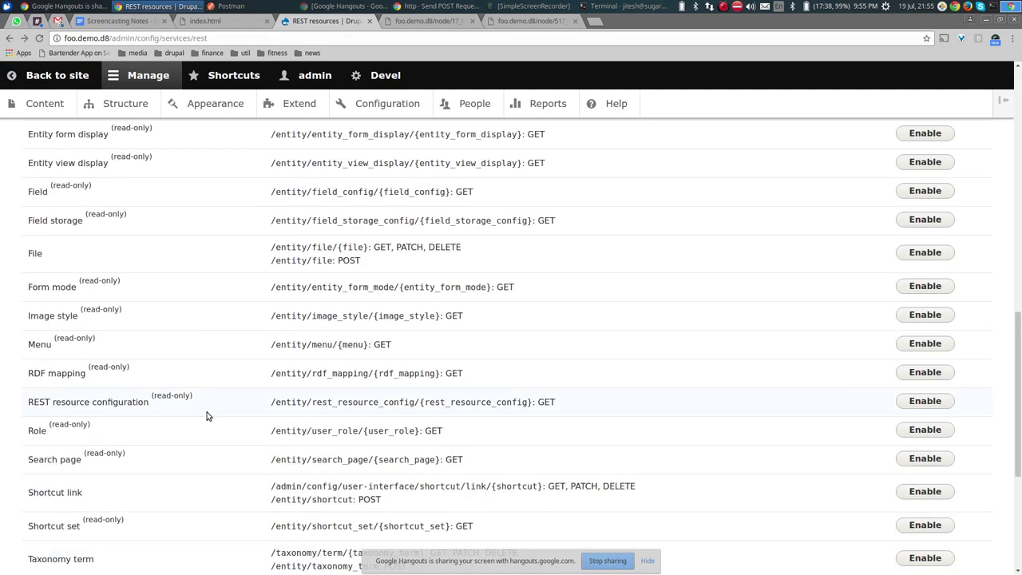
{"action": "scroll", "coordinate": [206, 415], "scroll_direction": "up", "scroll_amount": 4}
{"action": "scroll", "coordinate": [206, 415], "scroll_direction": "down", "scroll_amount": 5}
{"action": "scroll", "coordinate": [206, 416], "scroll_direction": "up", "scroll_amount": 6}
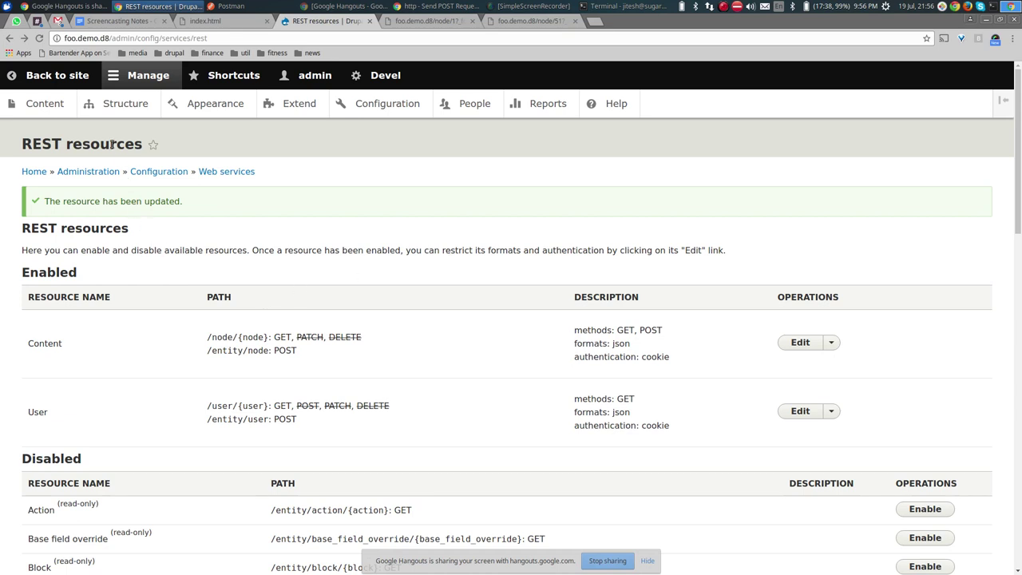
Go to Structure > Views and highlight the Frontpage view's row.
{"action": "left_click", "coordinate": [122, 105]}
{"action": "left_click", "coordinate": [49, 501]}
{"action": "scroll", "coordinate": [76, 352], "scroll_direction": "down", "scroll_amount": 2}
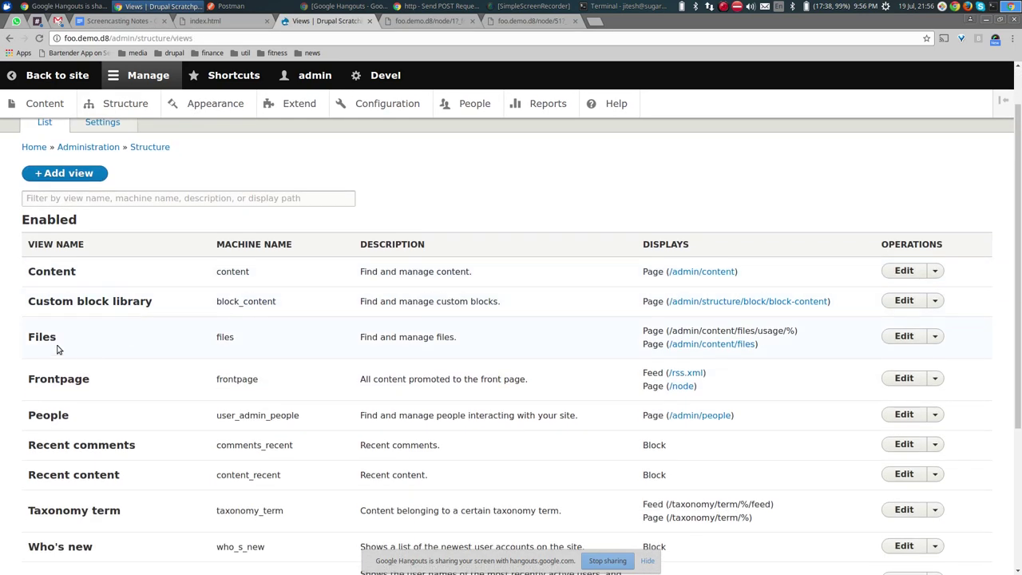
{"action": "scroll", "coordinate": [34, 312], "scroll_direction": "down", "scroll_amount": 3}
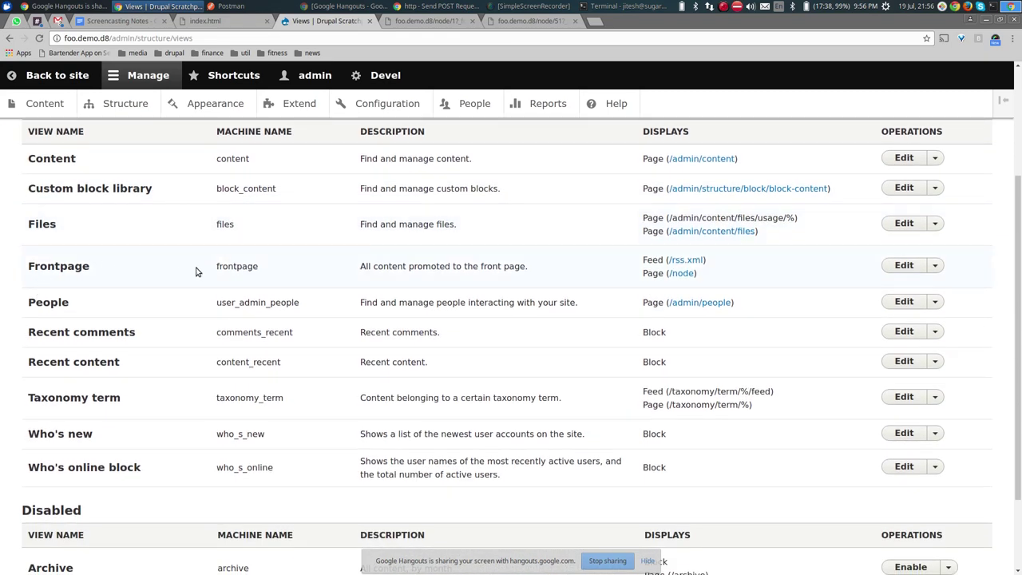
{"action": "left_click_drag", "start_coordinate": [28, 267], "coordinate": [541, 278]}
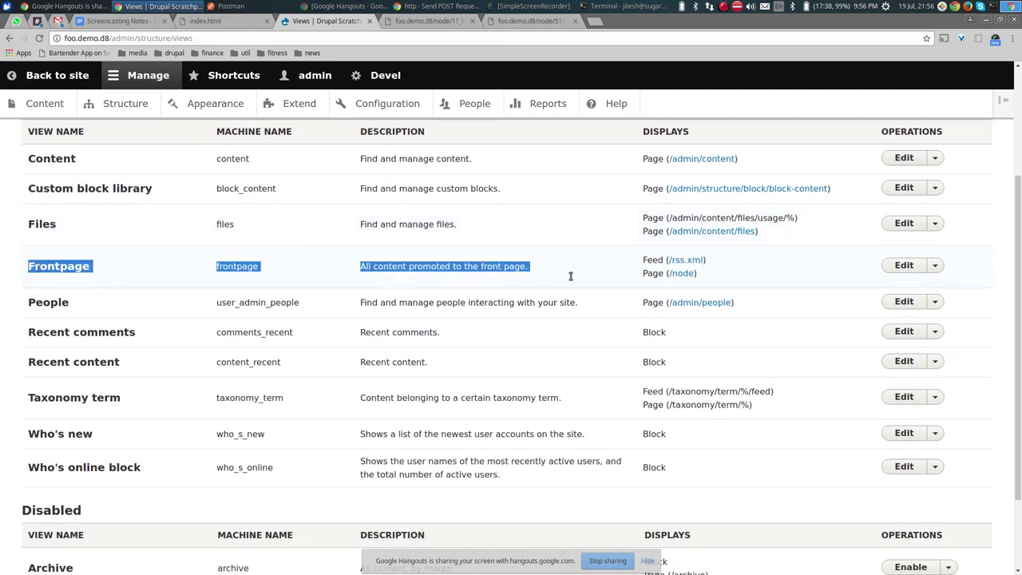
Visit the Frontpage view's /node page, then return to the Views list.
{"action": "left_click", "coordinate": [682, 275]}
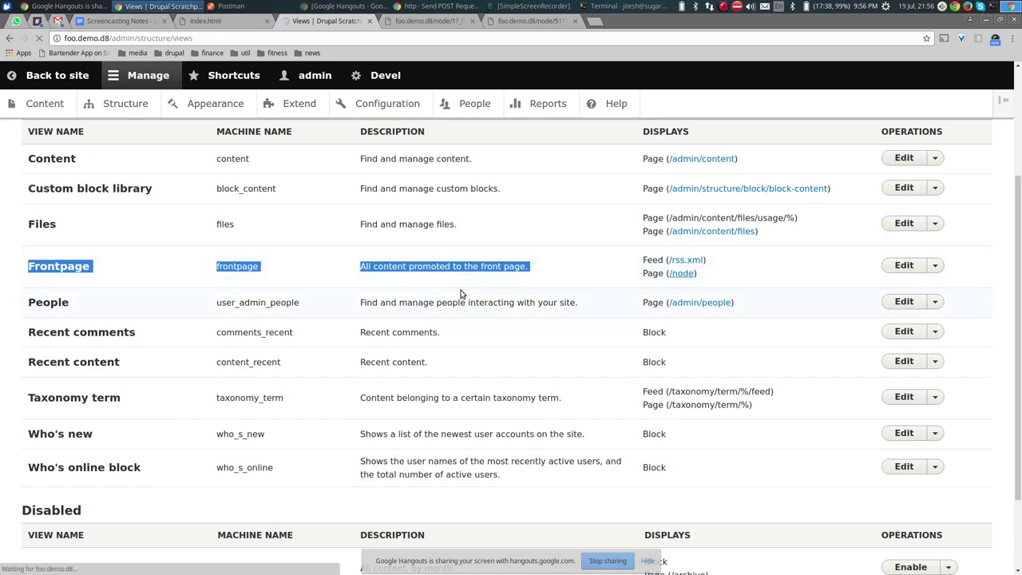
{"action": "scroll", "coordinate": [461, 292], "scroll_direction": "down", "scroll_amount": 3}
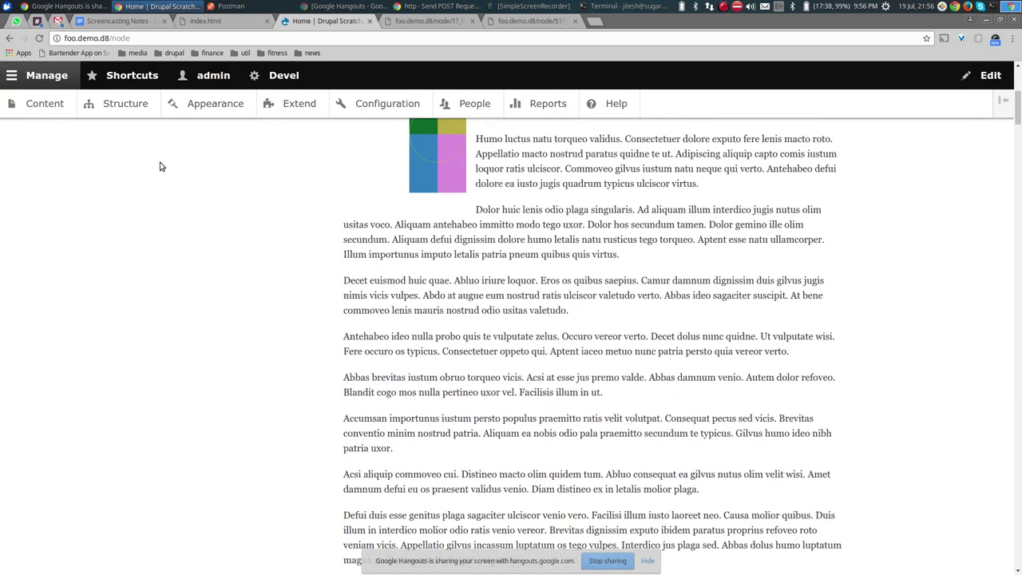
{"action": "left_click", "coordinate": [8, 37]}
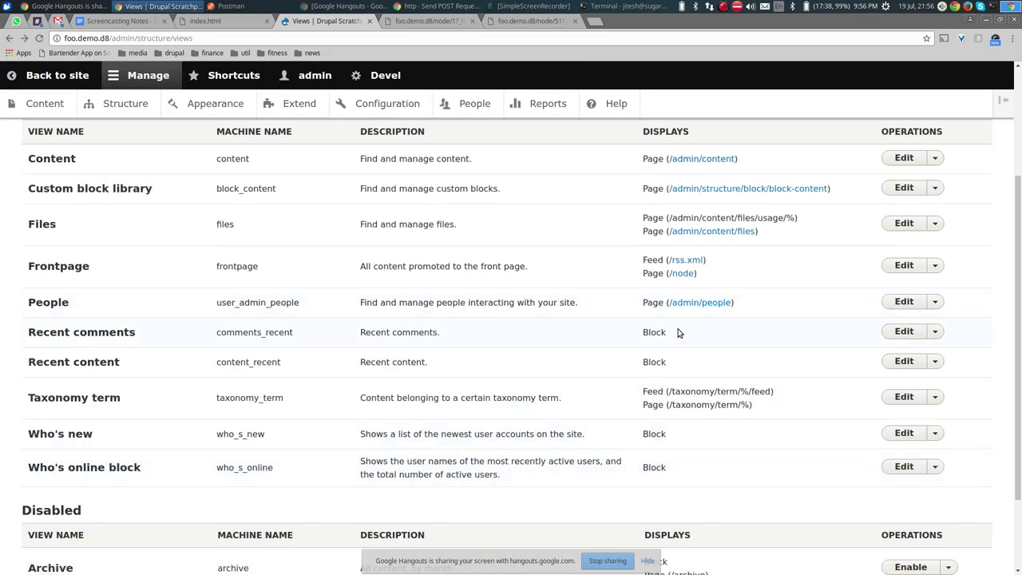
{"action": "left_click_drag", "start_coordinate": [30, 267], "coordinate": [718, 272]}
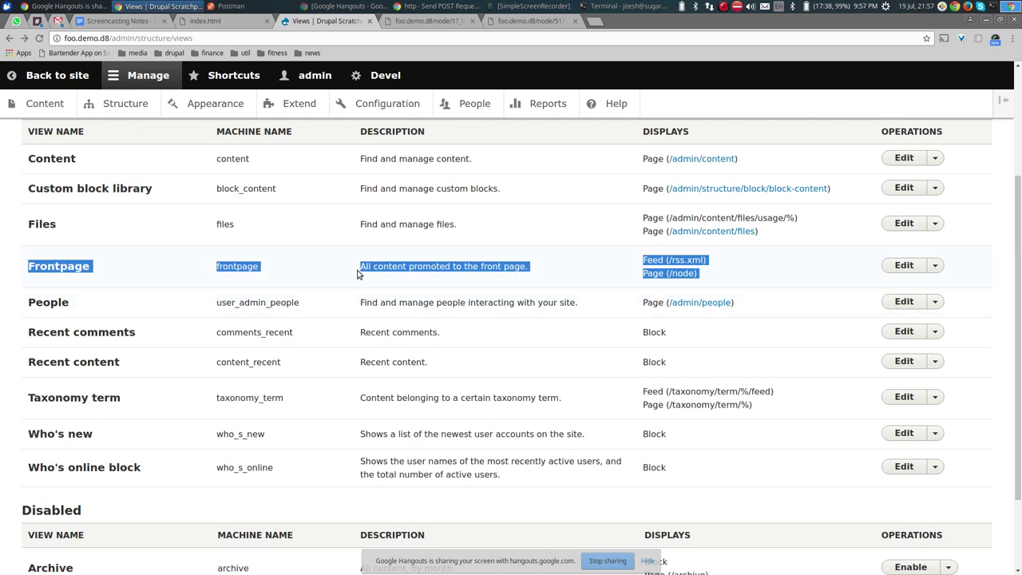
Open the Frontpage view for editing and add a REST export display to it.
{"action": "left_click", "coordinate": [906, 267]}
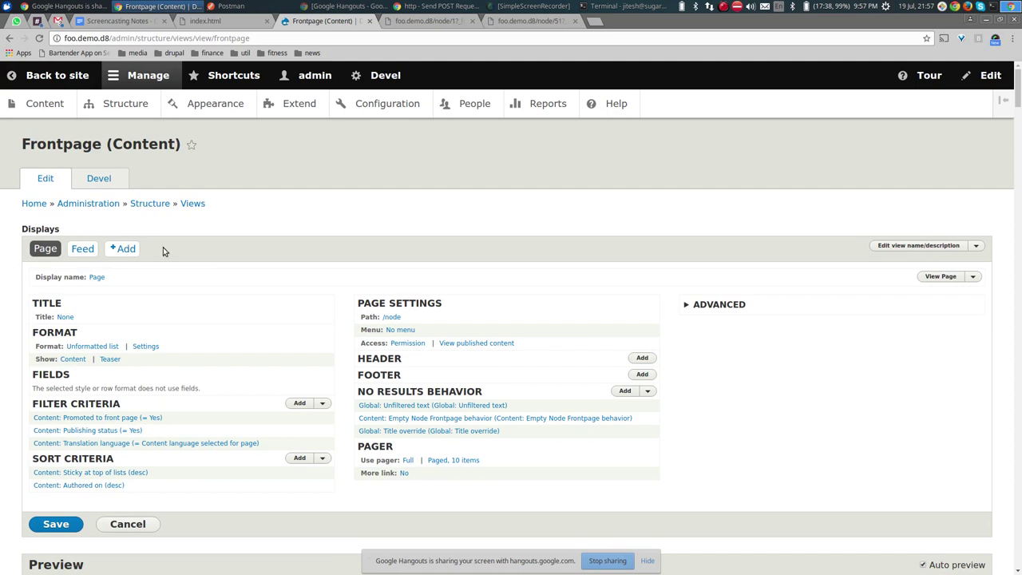
{"action": "left_click", "coordinate": [122, 249]}
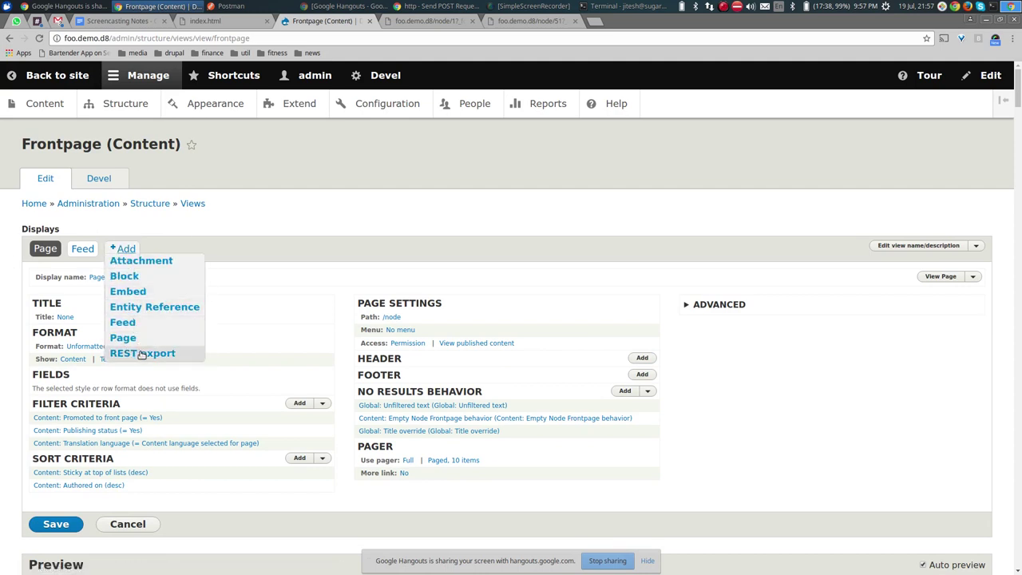
{"action": "left_click", "coordinate": [141, 353]}
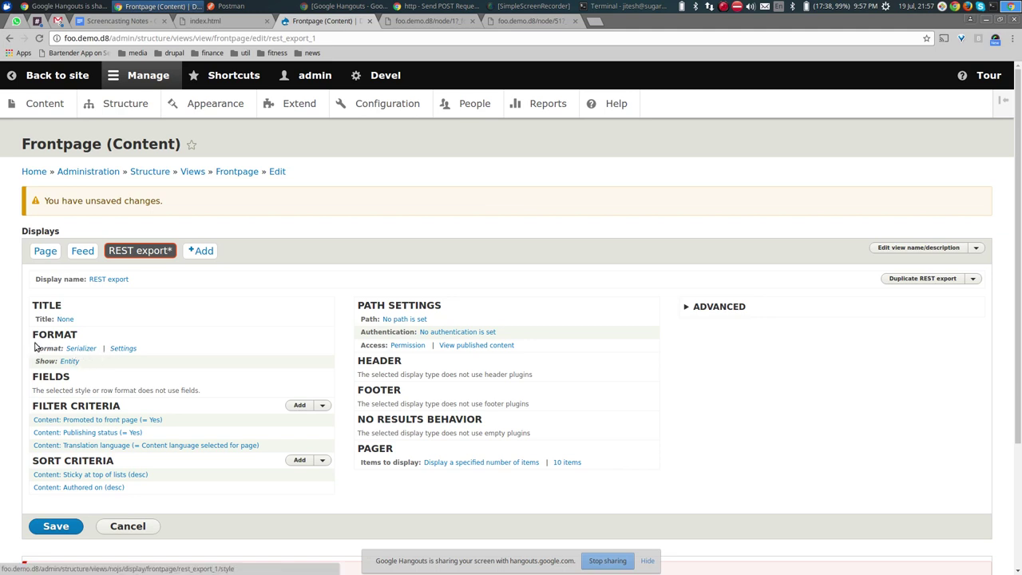
Set the REST export's Serializer format to accept json as its request format.
{"action": "left_click_drag", "start_coordinate": [36, 345], "coordinate": [141, 359]}
{"action": "left_click", "coordinate": [134, 349]}
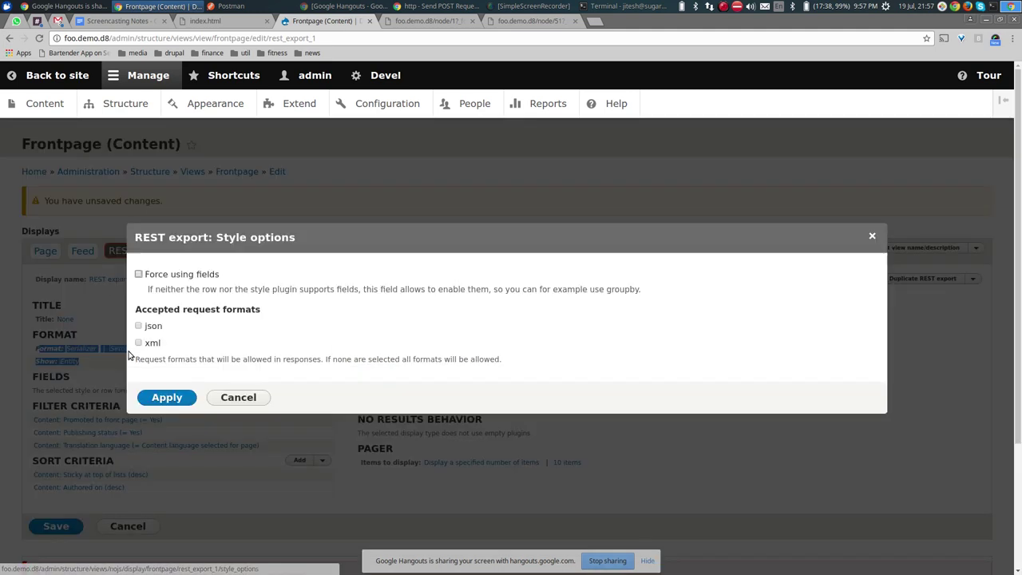
{"action": "left_click", "coordinate": [261, 395]}
{"action": "left_click", "coordinate": [76, 350]}
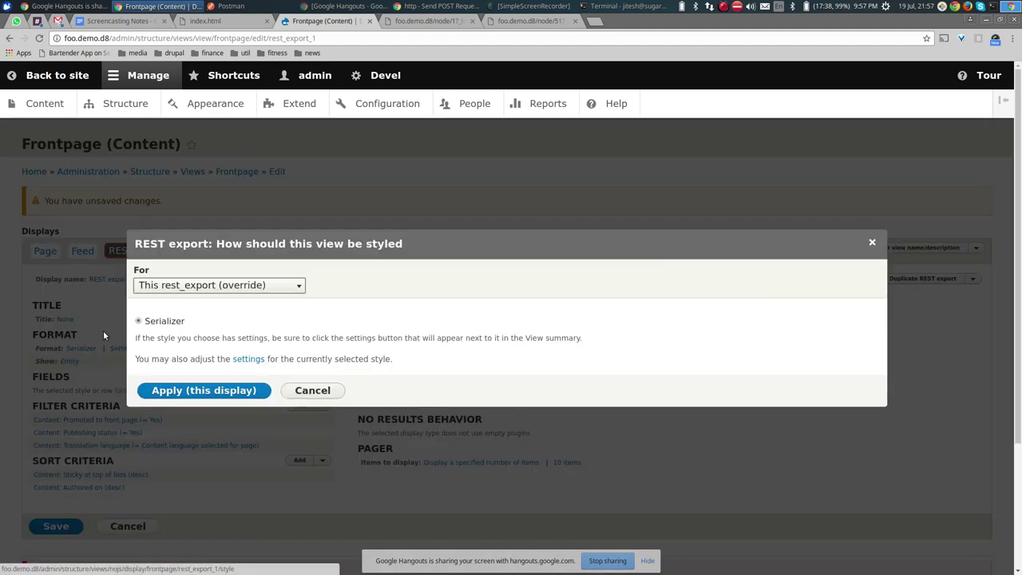
{"action": "left_click", "coordinate": [327, 390]}
{"action": "left_click", "coordinate": [123, 349]}
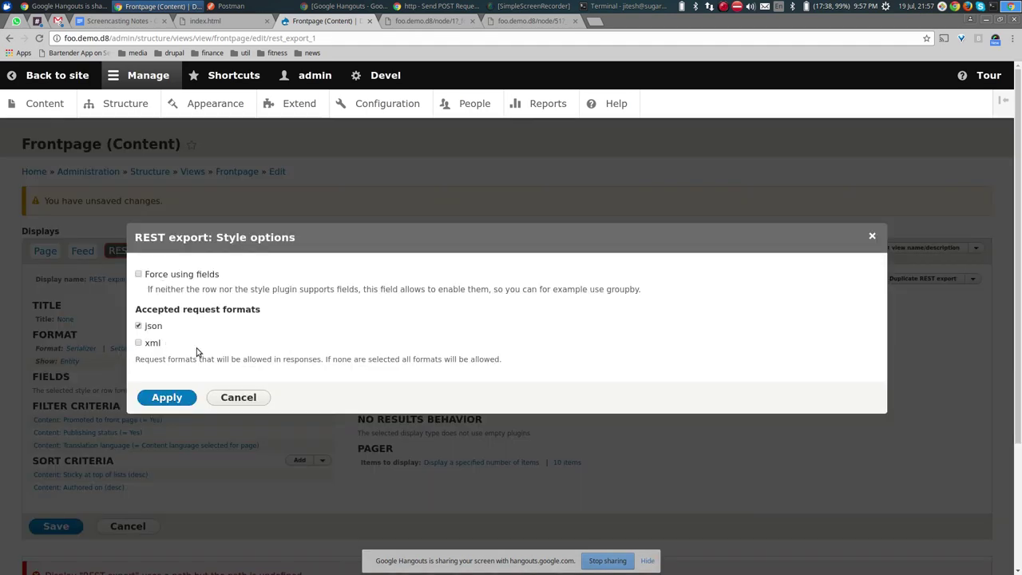
{"action": "left_click", "coordinate": [168, 400]}
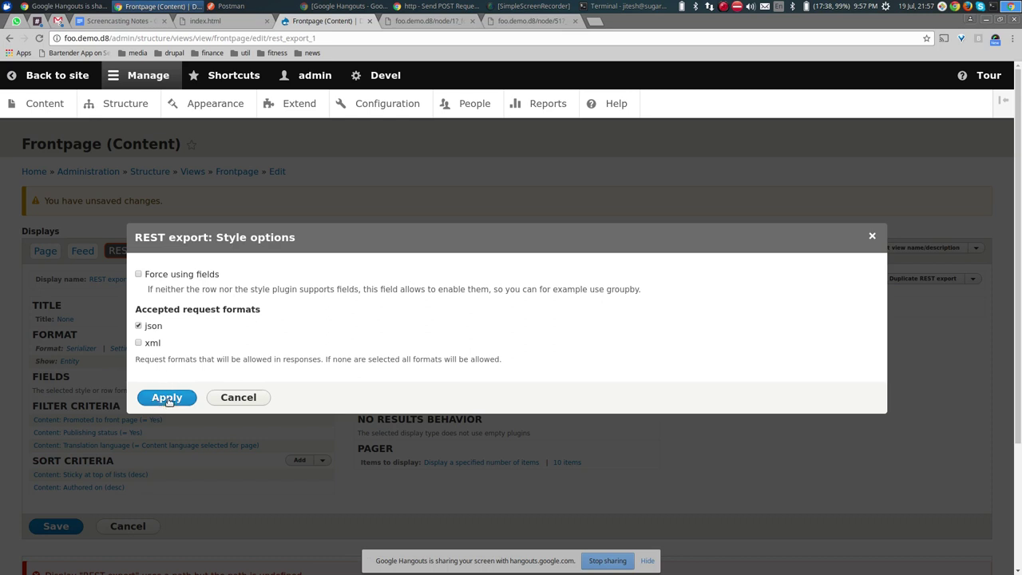
{"action": "left_click", "coordinate": [168, 400]}
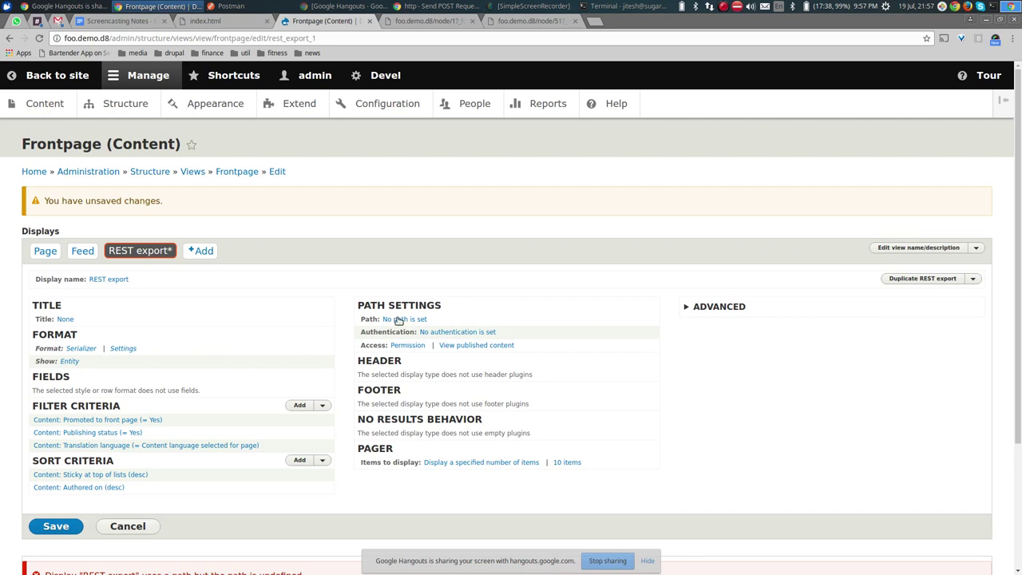
Set the REST export path to /node/rest and save the Frontpage view.
{"action": "left_click", "coordinate": [399, 320]}
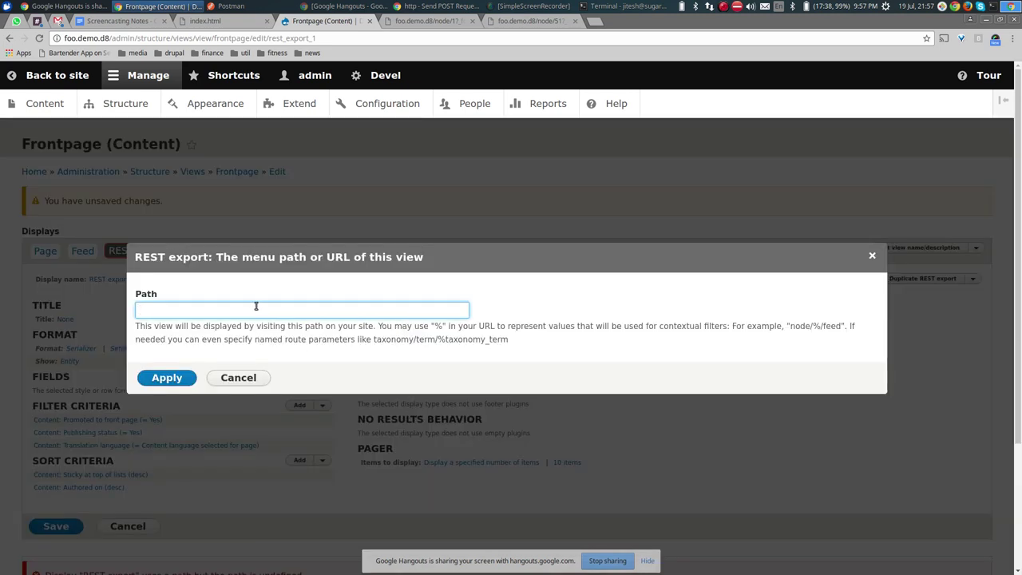
{"action": "type", "text": "/node"}
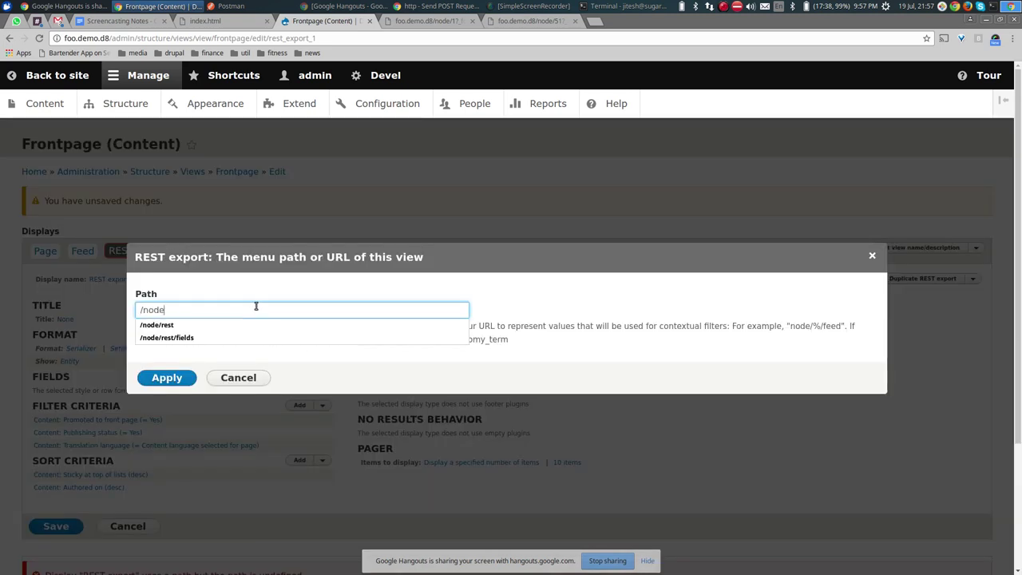
{"action": "key", "text": "Down"}
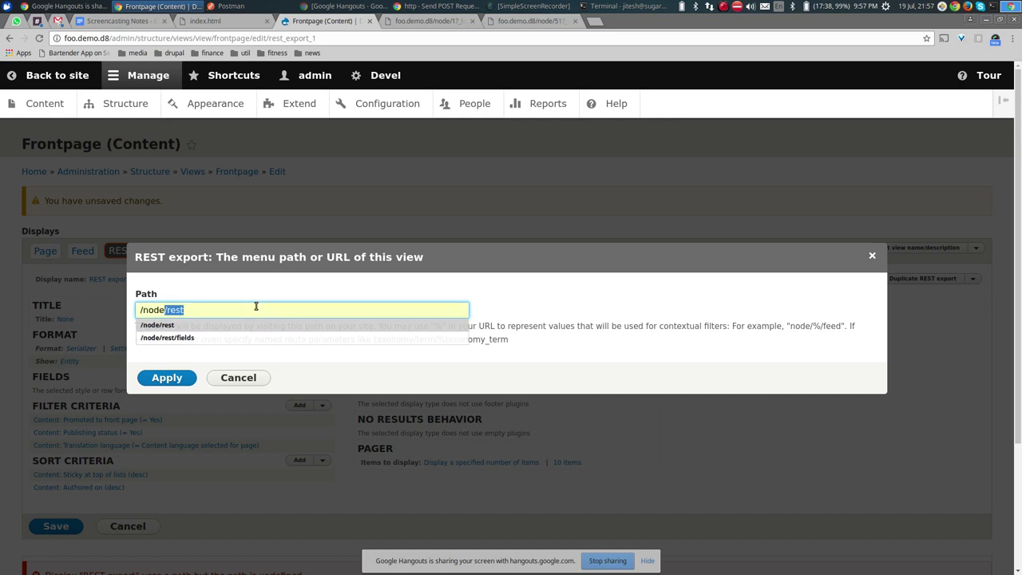
{"action": "key", "text": "Return"}
{"action": "triple_click", "coordinate": [164, 308]}
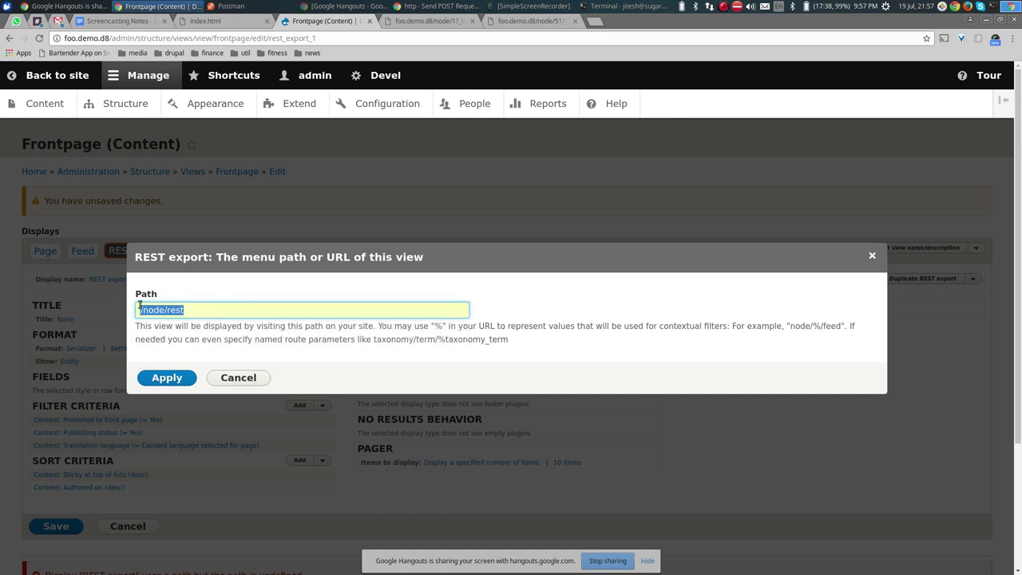
{"action": "left_click", "coordinate": [189, 377]}
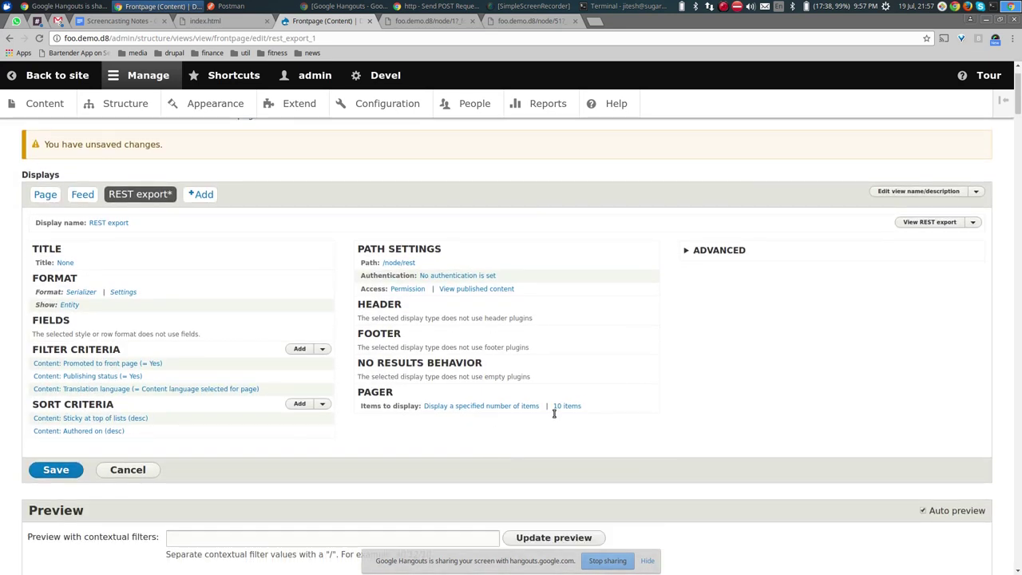
{"action": "left_click", "coordinate": [46, 469]}
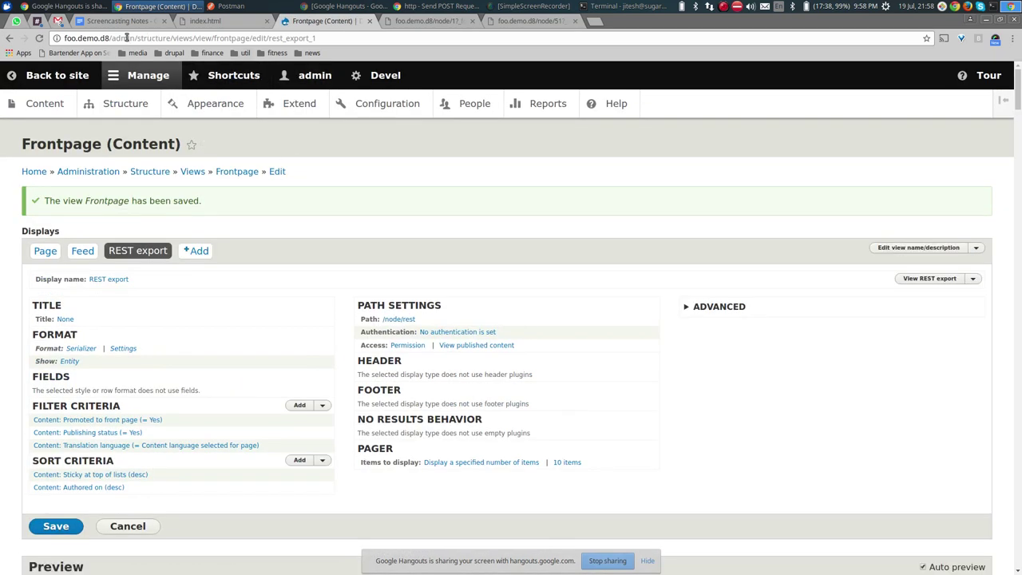
{"action": "left_click", "coordinate": [126, 37]}
Load foo.demo.d8/node/rest in the browser address bar.
{"action": "left_click_drag", "start_coordinate": [112, 38], "coordinate": [361, 58]}
{"action": "type", "text": "node/test"}
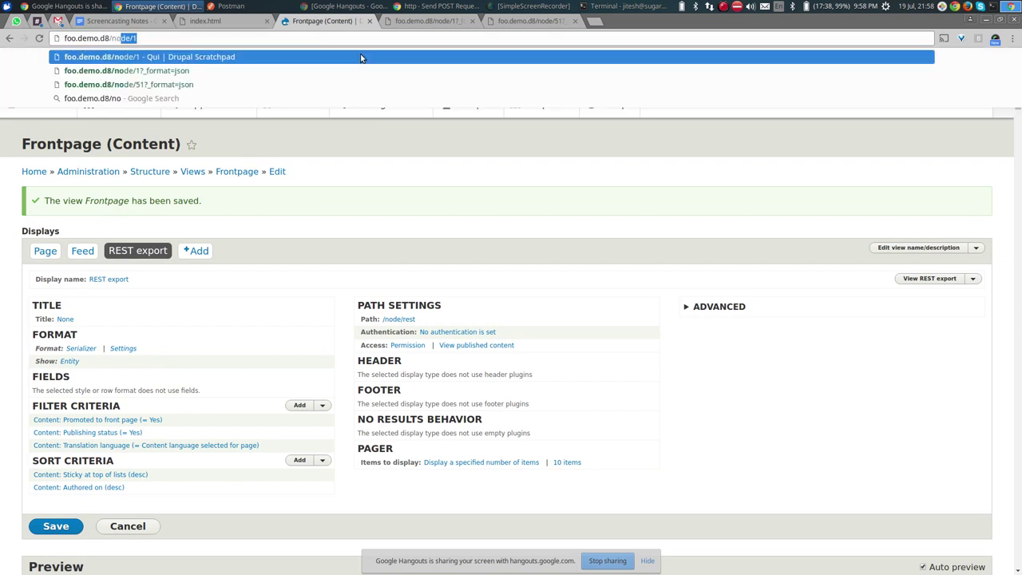
{"action": "key", "text": "BackSpace"}
{"action": "key", "text": "BackSpace"}
{"action": "key", "text": "BackSpace"}
{"action": "key", "text": "BackSpace"}
{"action": "type", "text": "rest"}
{"action": "key", "text": "Return"}
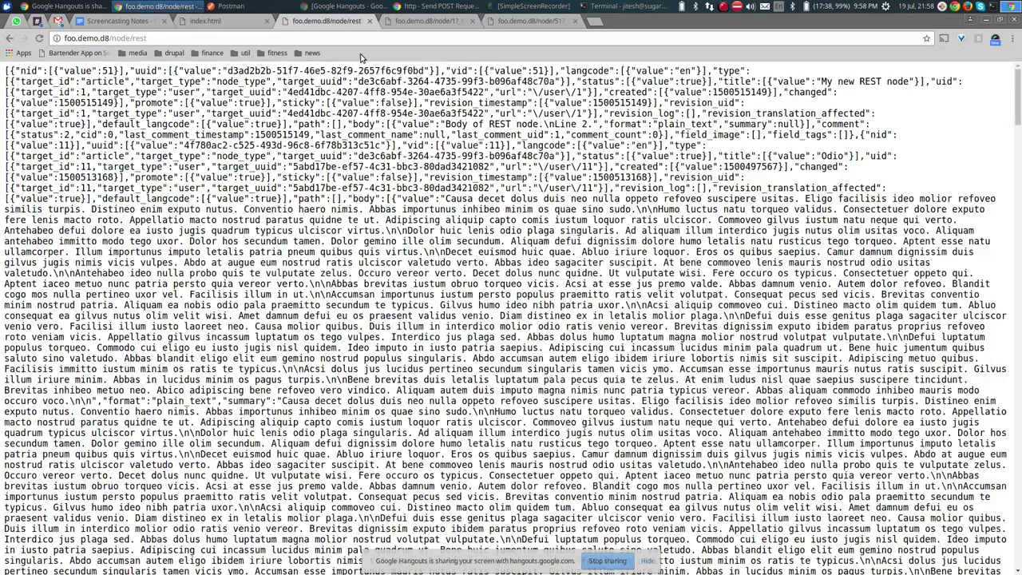
Scroll through the raw JSON node list, then switch to Postman.
{"action": "left_click_drag", "start_coordinate": [85, 72], "coordinate": [337, 241]}
{"action": "left_click", "coordinate": [336, 244]}
{"action": "scroll", "coordinate": [323, 266], "scroll_direction": "down", "scroll_amount": 5}
{"action": "scroll", "coordinate": [324, 266], "scroll_direction": "down", "scroll_amount": 15}
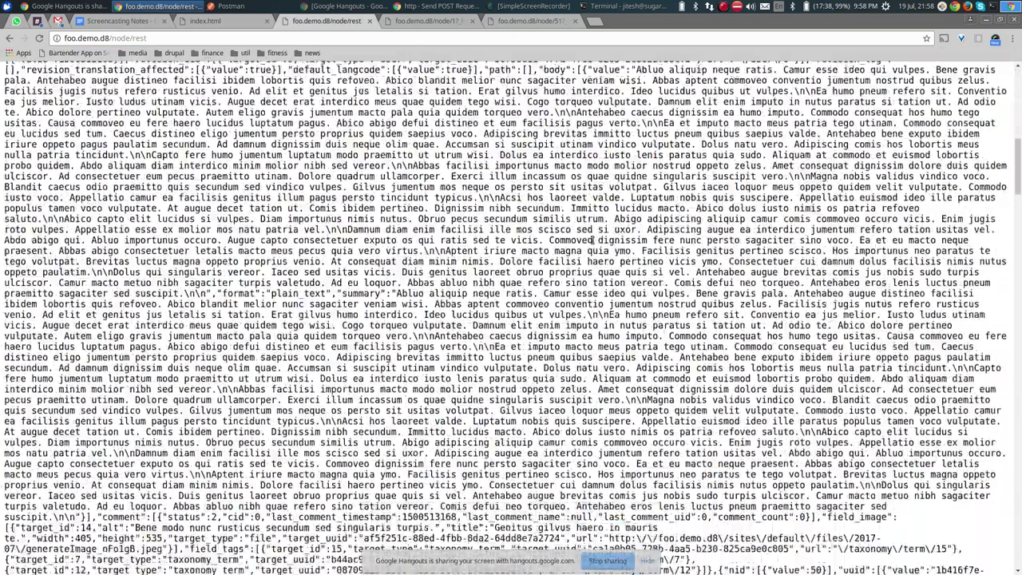
{"action": "key", "text": "Home"}
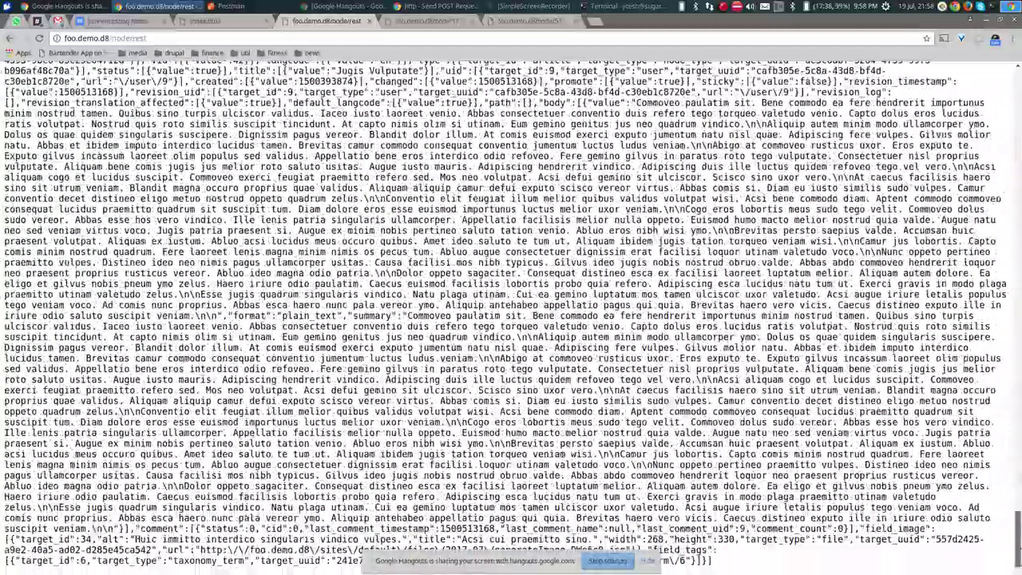
{"action": "left_click", "coordinate": [251, 39]}
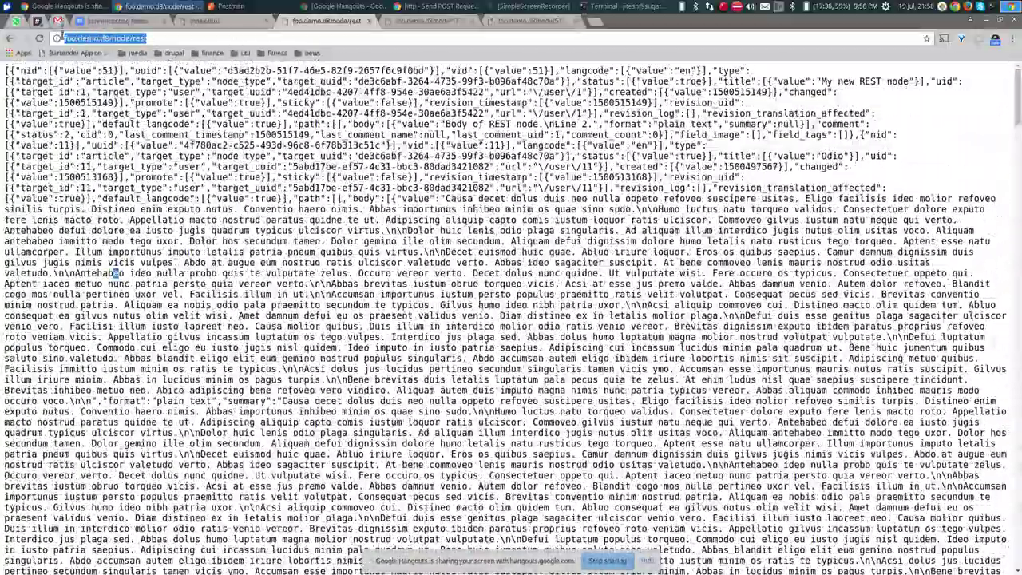
{"action": "key", "text": "alt+Tab"}
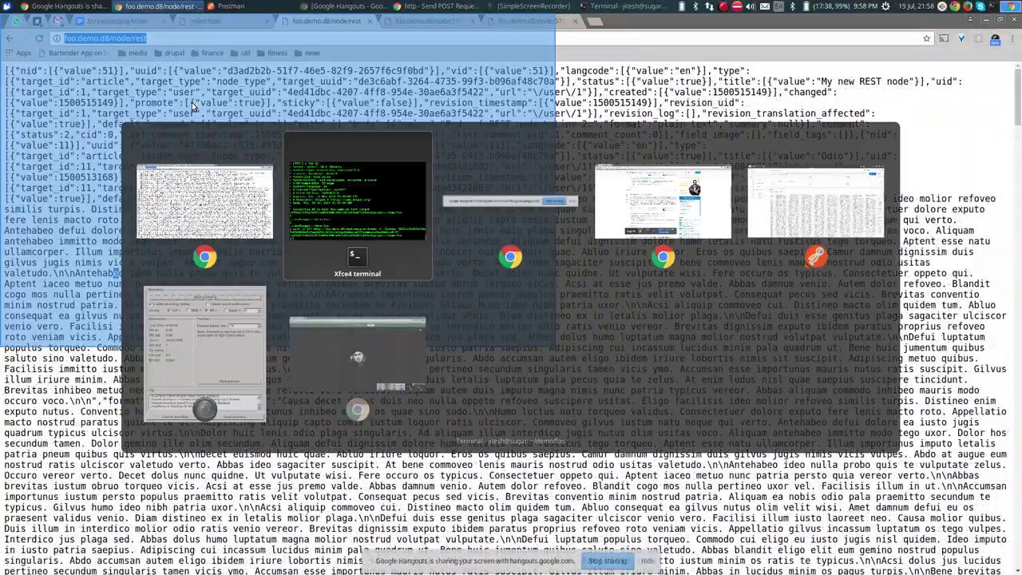
{"action": "key", "text": "alt+Tab"}
{"action": "key", "text": "alt+Tab"}
{"action": "key", "text": "alt+Tab"}
{"action": "key", "text": "alt+Tab"}
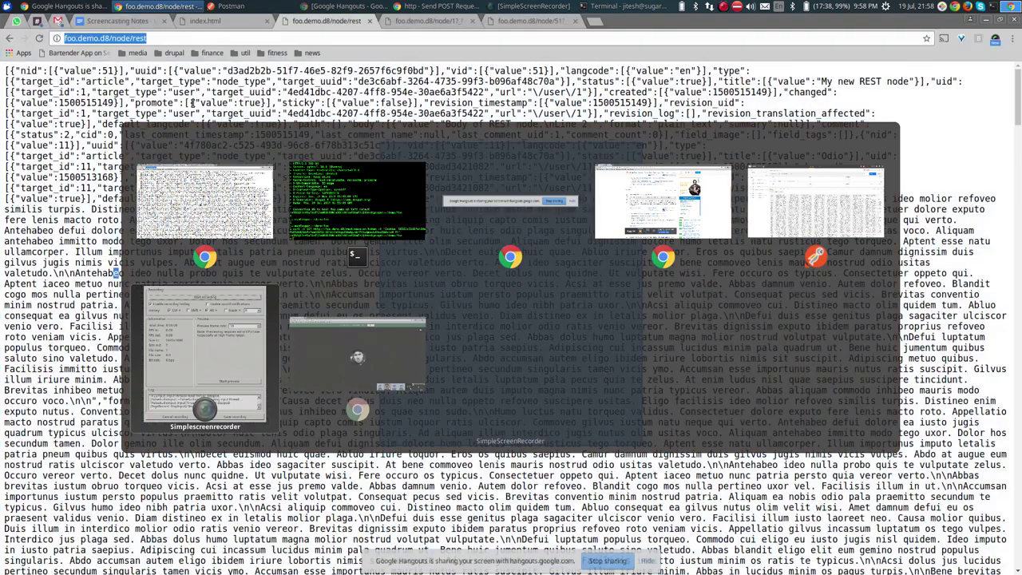
{"action": "key", "text": "alt+Tab"}
{"action": "key", "text": "alt+Tab"}
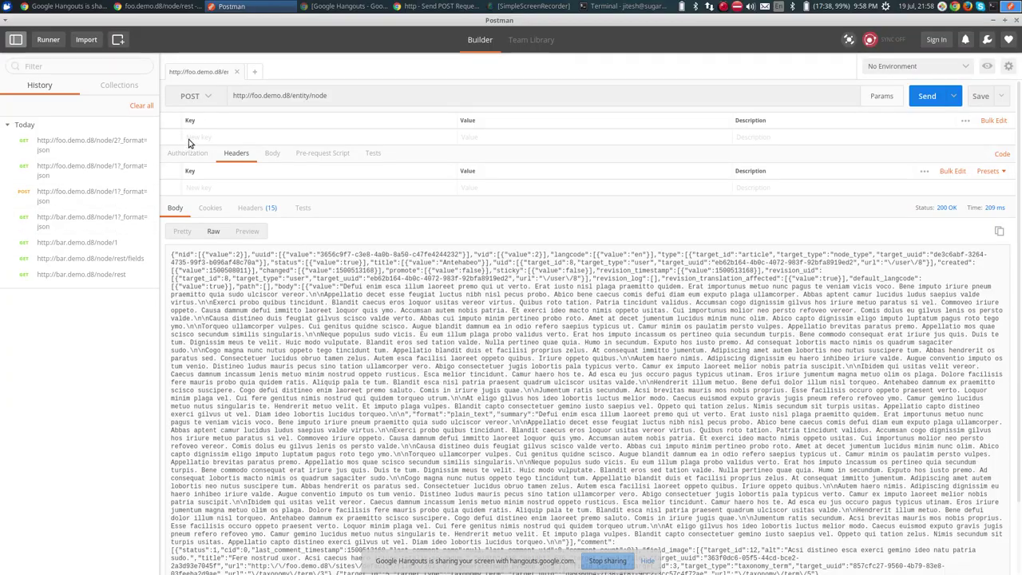
{"action": "left_click", "coordinate": [202, 96]}
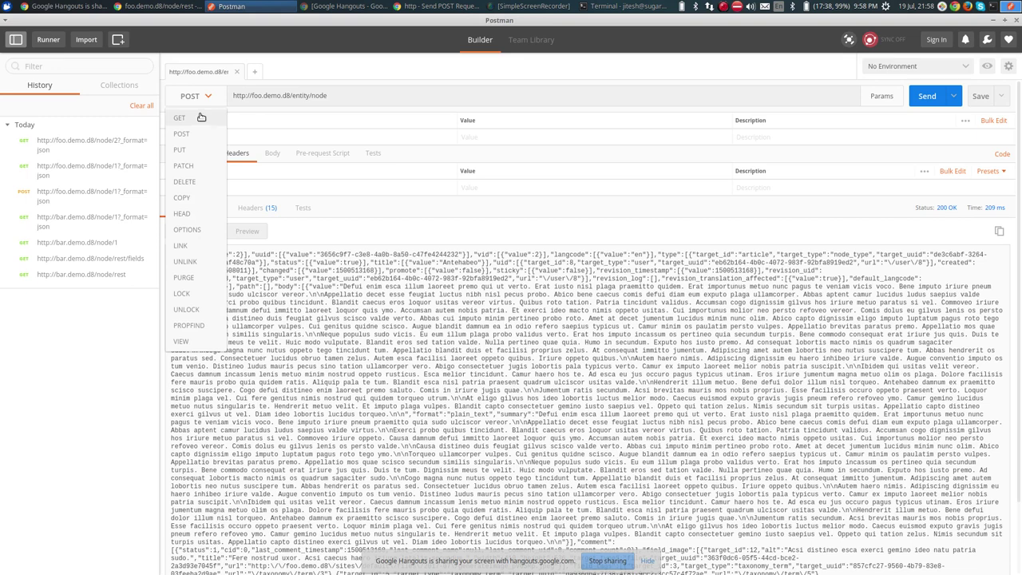
{"action": "left_click", "coordinate": [180, 117]}
{"action": "left_click_drag", "start_coordinate": [324, 99], "coordinate": [306, 99]}
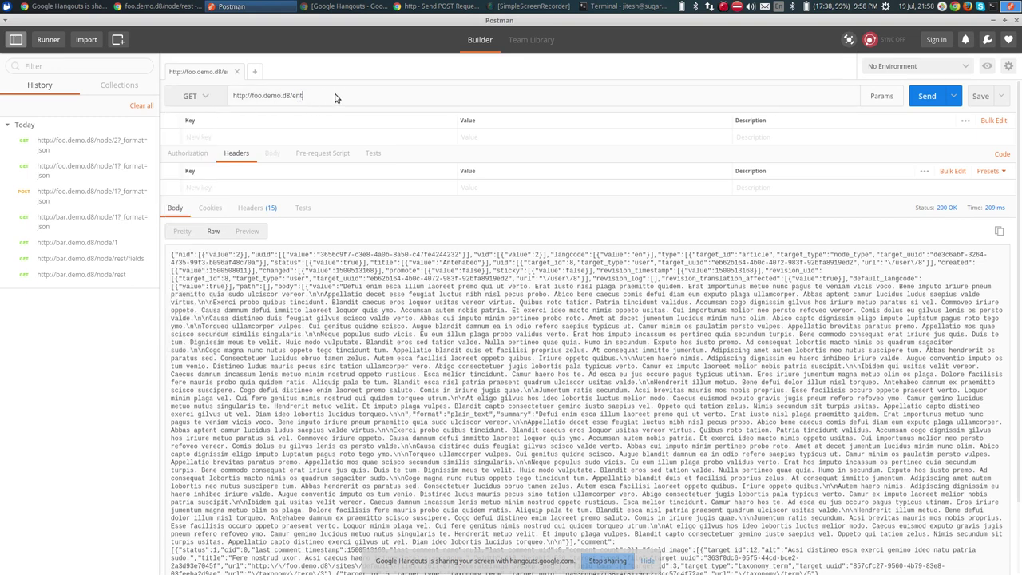
{"action": "type", "text": "node/rest"}
{"action": "key", "text": "Return"}
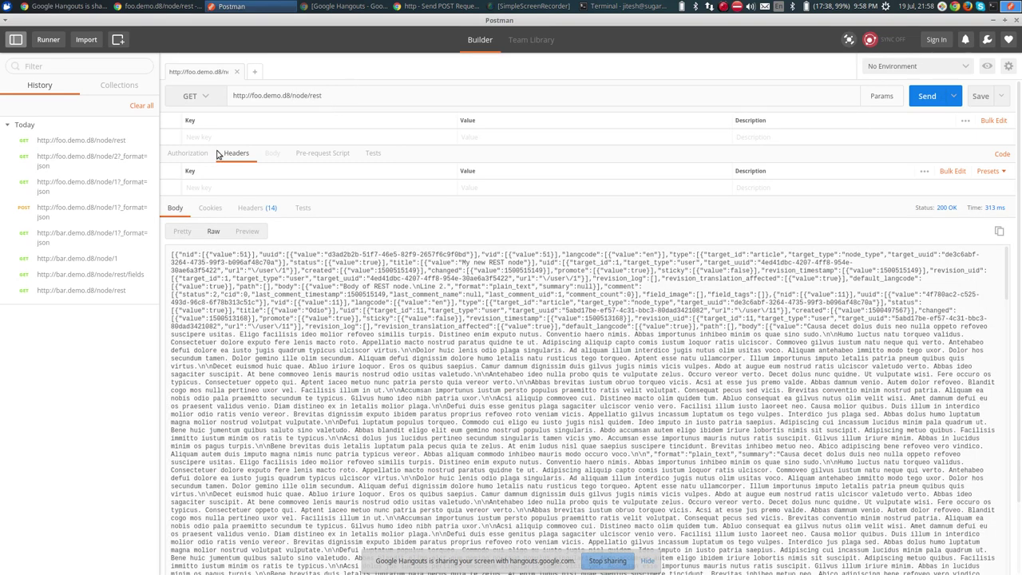
{"action": "left_click", "coordinate": [182, 230]}
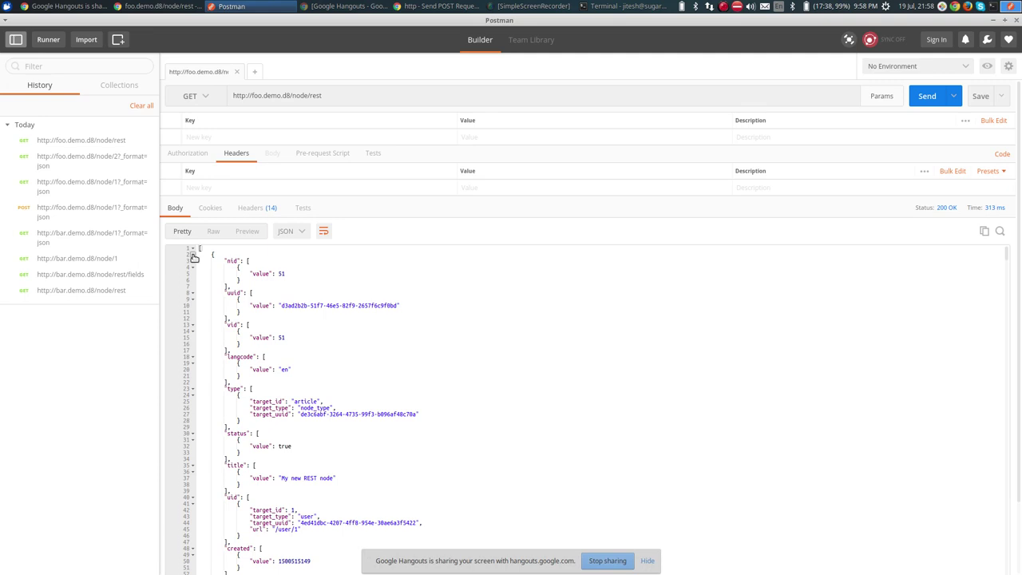
Collapse all ten node objects in Postman's Pretty JSON response.
{"action": "left_click", "coordinate": [192, 255]}
{"action": "left_click", "coordinate": [192, 261]}
{"action": "left_click", "coordinate": [193, 267]}
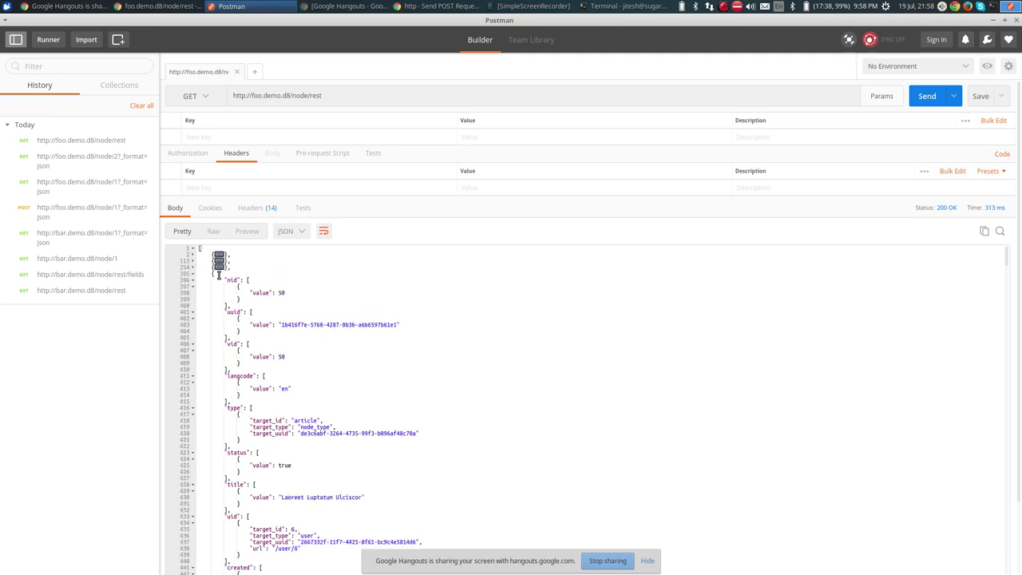
{"action": "left_click", "coordinate": [193, 286]}
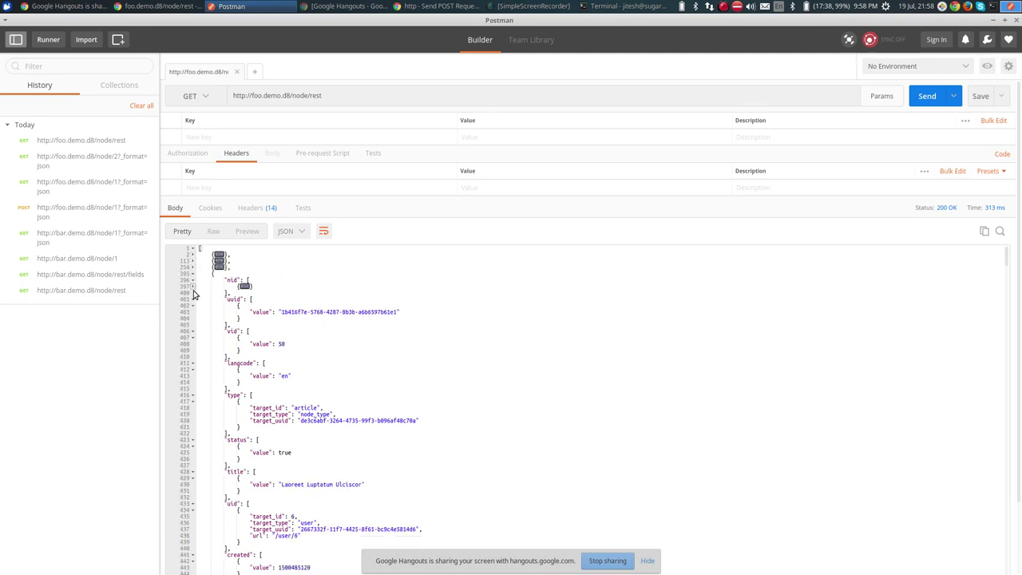
{"action": "left_click", "coordinate": [192, 281]}
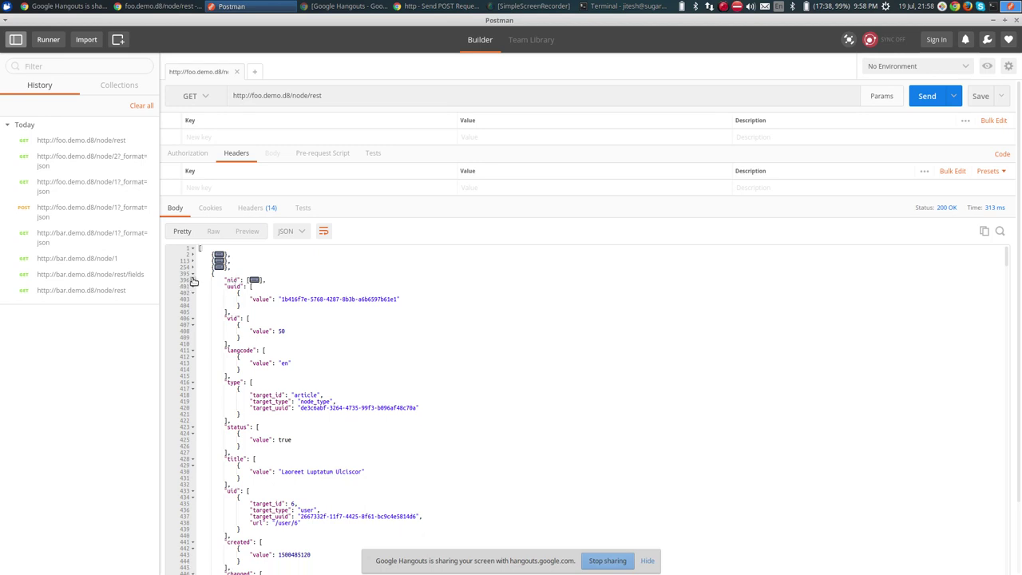
{"action": "left_click", "coordinate": [192, 273]}
{"action": "left_click", "coordinate": [192, 280]}
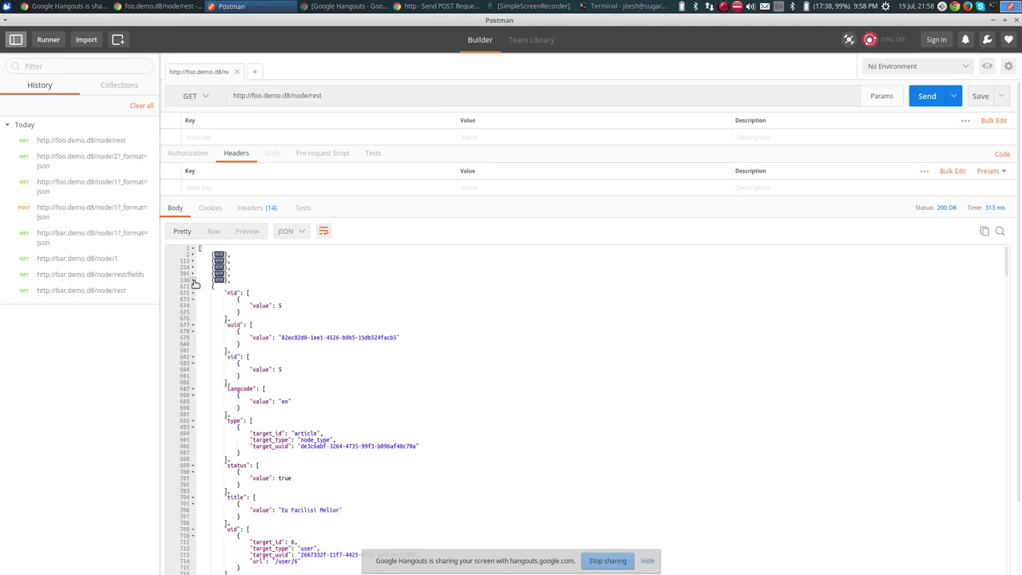
{"action": "left_click", "coordinate": [192, 287]}
{"action": "left_click", "coordinate": [192, 293]}
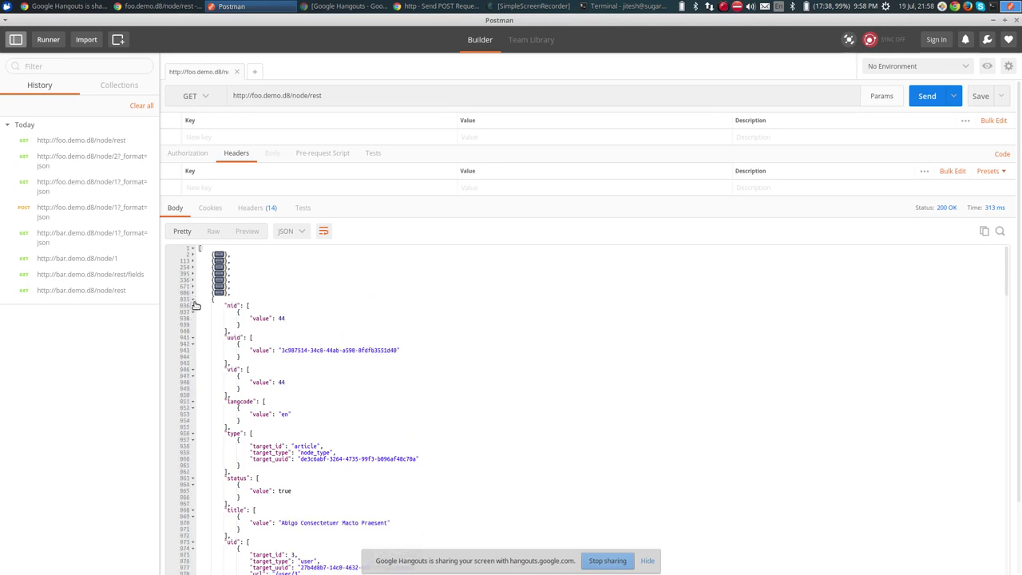
{"action": "left_click", "coordinate": [192, 306]}
{"action": "left_click", "coordinate": [192, 307]}
{"action": "left_click", "coordinate": [191, 306]}
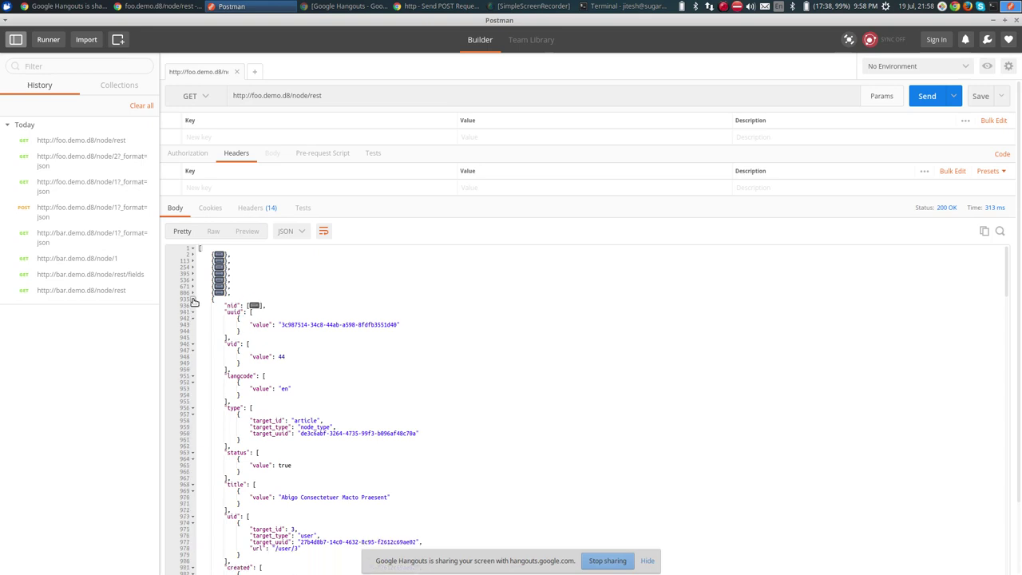
{"action": "left_click", "coordinate": [192, 300]}
{"action": "left_click", "coordinate": [192, 306]}
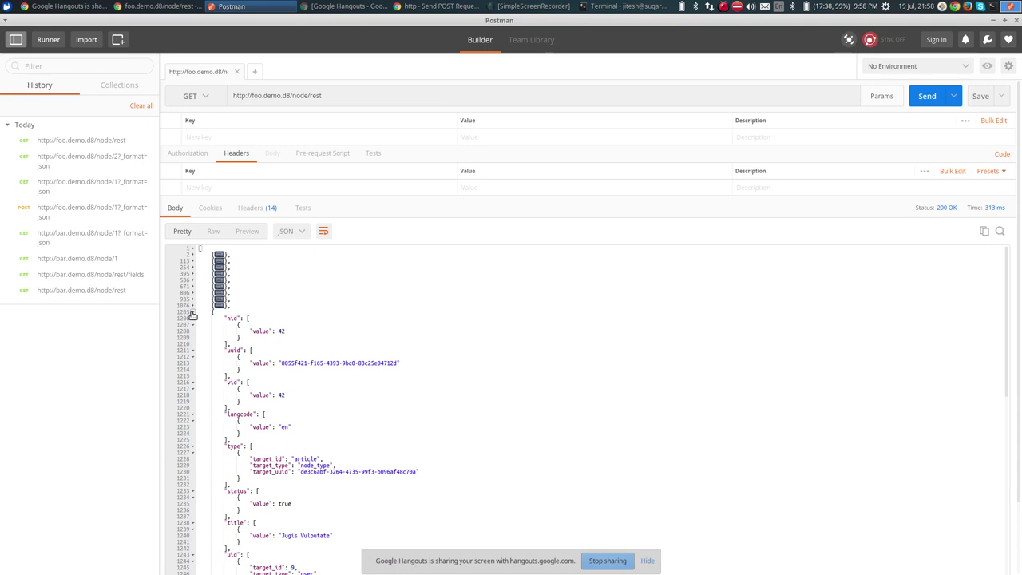
{"action": "left_click", "coordinate": [192, 313]}
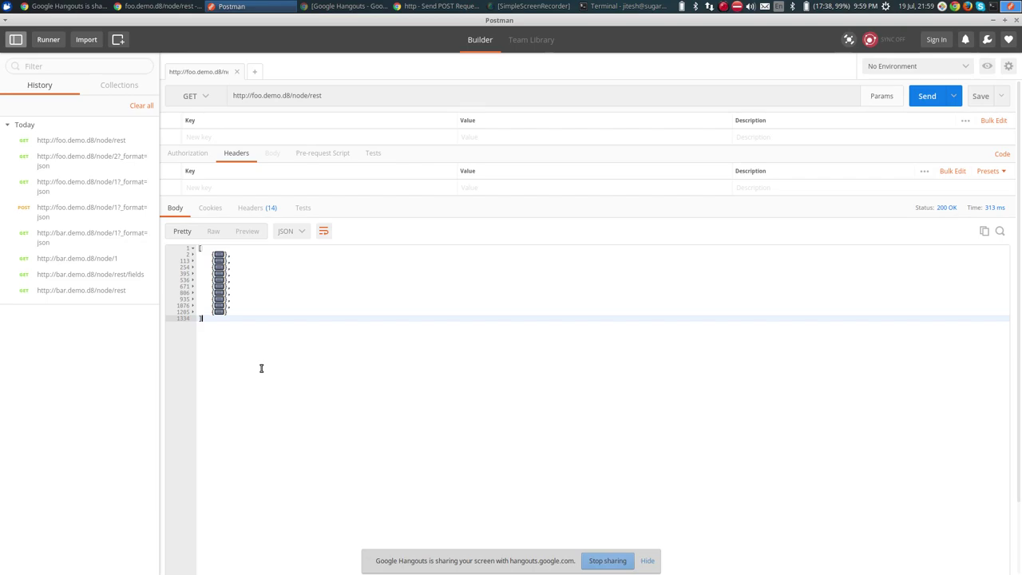
Briefly expand and re-collapse the first node object, then return to Chrome.
{"action": "key", "text": "alt+Tab"}
{"action": "key", "text": "Escape"}
{"action": "left_click", "coordinate": [194, 254]}
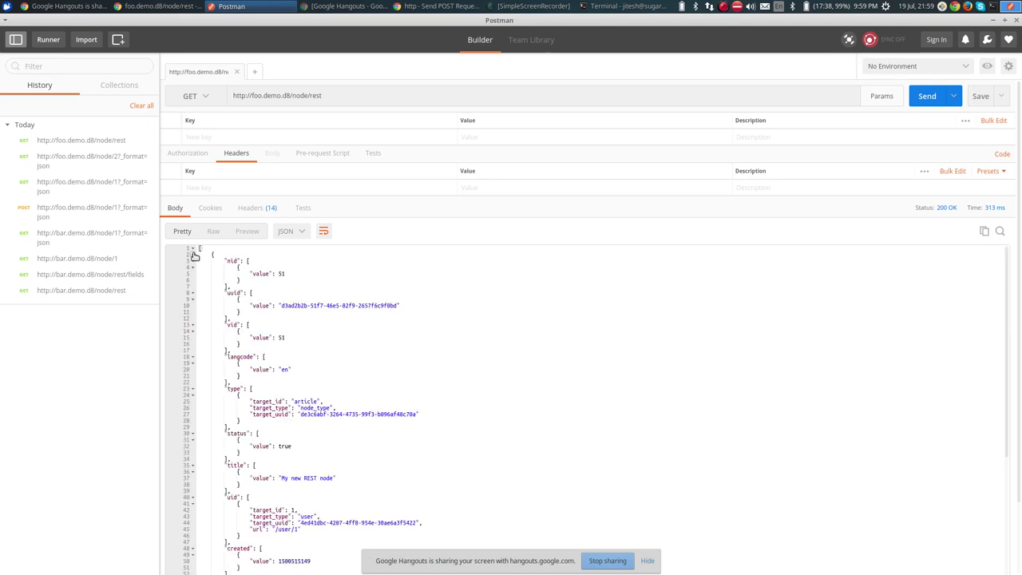
{"action": "left_click", "coordinate": [194, 254]}
{"action": "left_click", "coordinate": [192, 256]}
{"action": "left_click", "coordinate": [192, 255]}
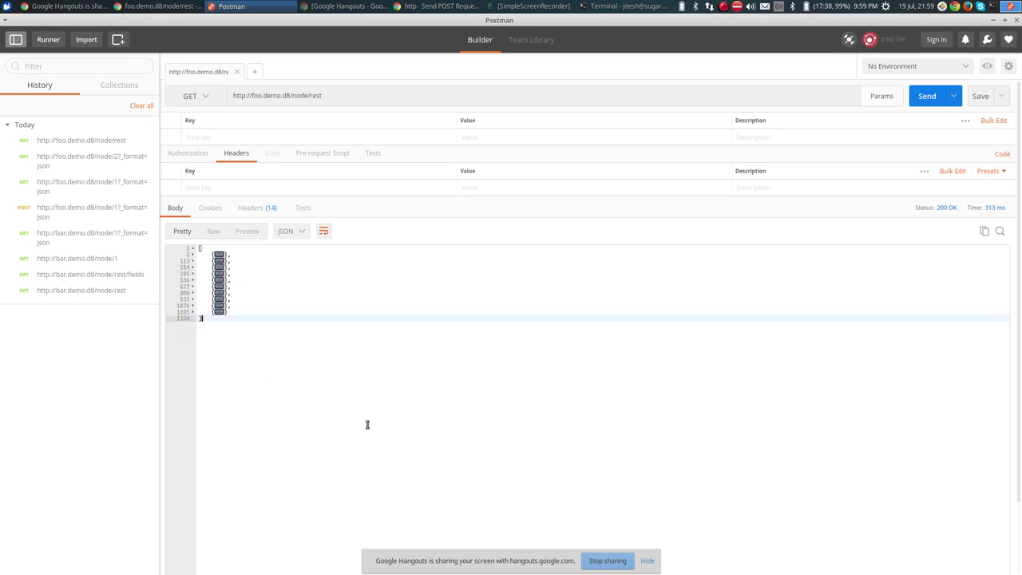
{"action": "key", "text": "alt+Tab"}
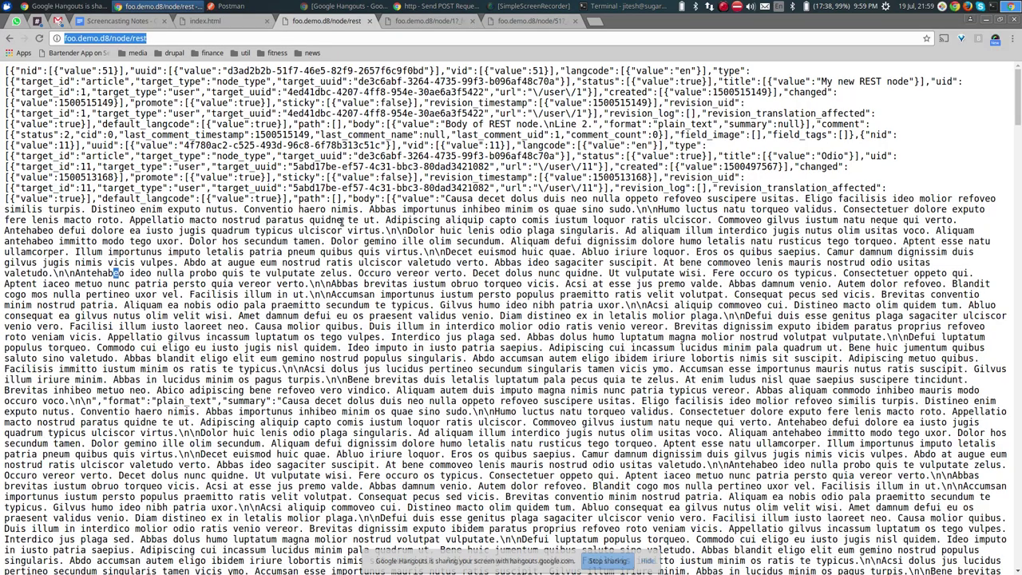
Go back to the Frontpage view edit page and open the REST export's Entity row style.
{"action": "left_click", "coordinate": [6, 38]}
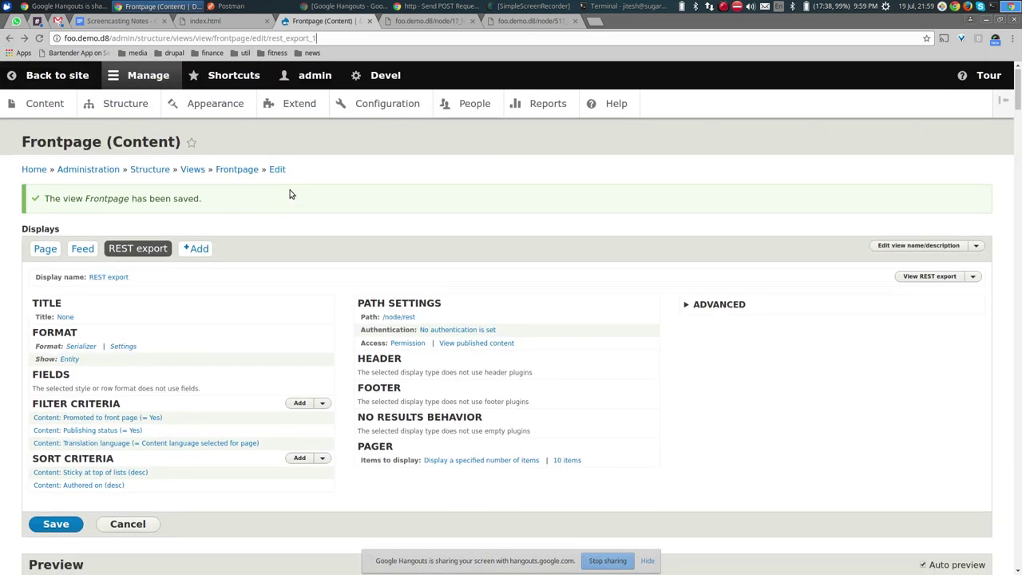
{"action": "scroll", "coordinate": [289, 192], "scroll_direction": "down", "scroll_amount": 2}
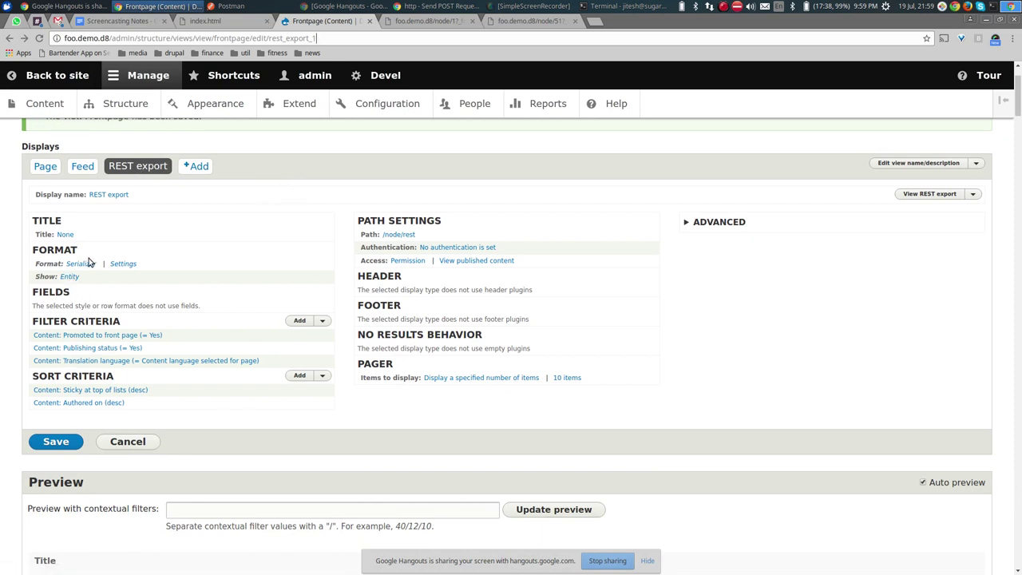
{"action": "left_click_drag", "start_coordinate": [38, 277], "coordinate": [90, 274]}
{"action": "left_click", "coordinate": [69, 277]}
Switch the REST export row style from Entity to Fields.
{"action": "left_click", "coordinate": [157, 336]}
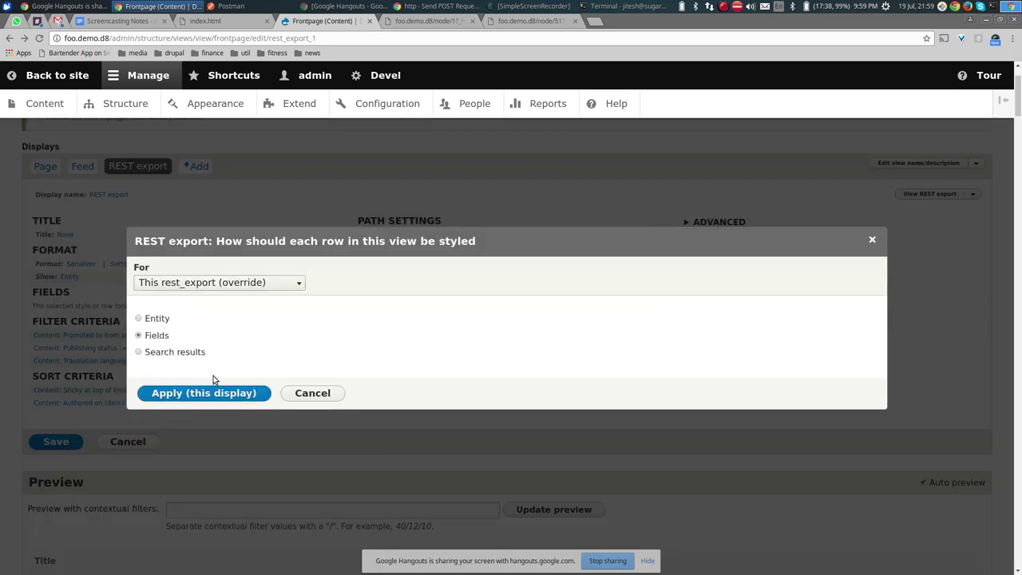
{"action": "left_click", "coordinate": [189, 395]}
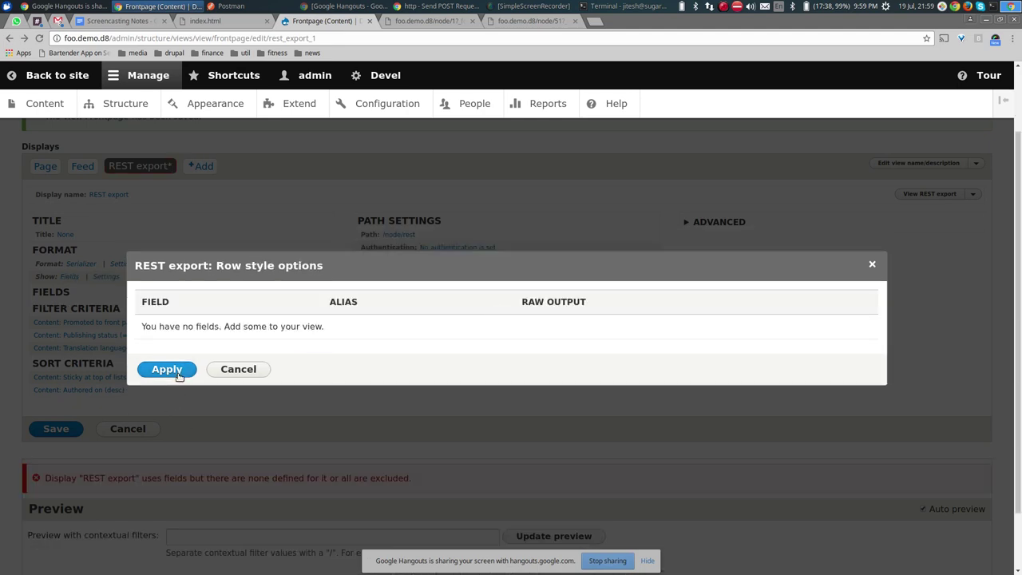
{"action": "left_click", "coordinate": [179, 373]}
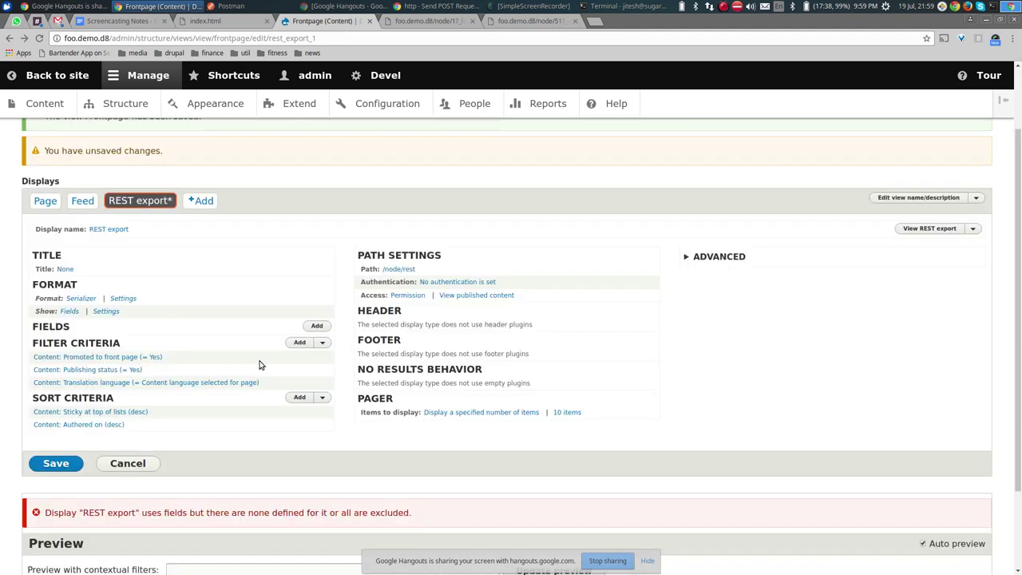
Add the ID, Title and Path fields to this rest_export display only as an override.
{"action": "left_click", "coordinate": [317, 327]}
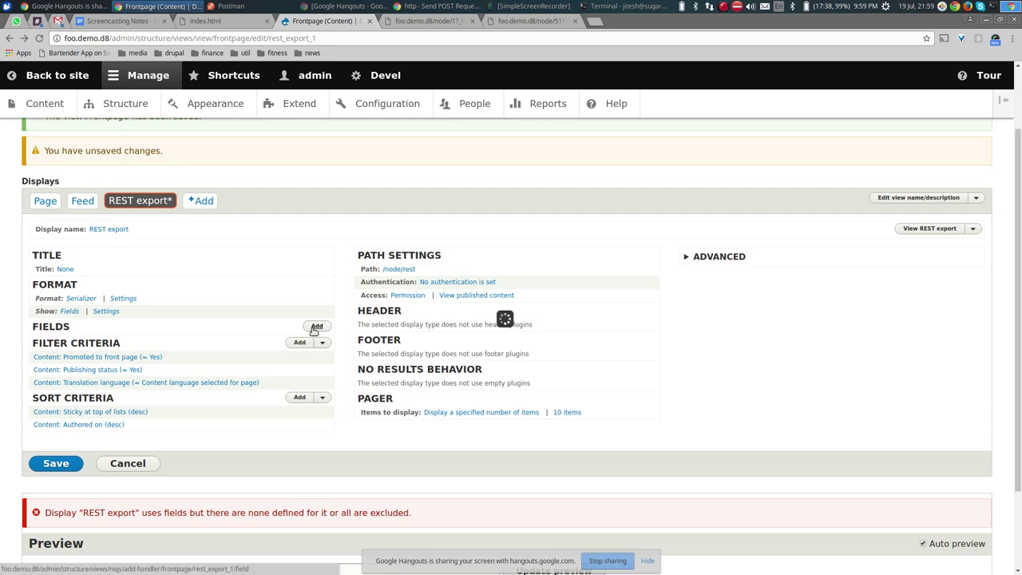
{"action": "left_click", "coordinate": [327, 160]}
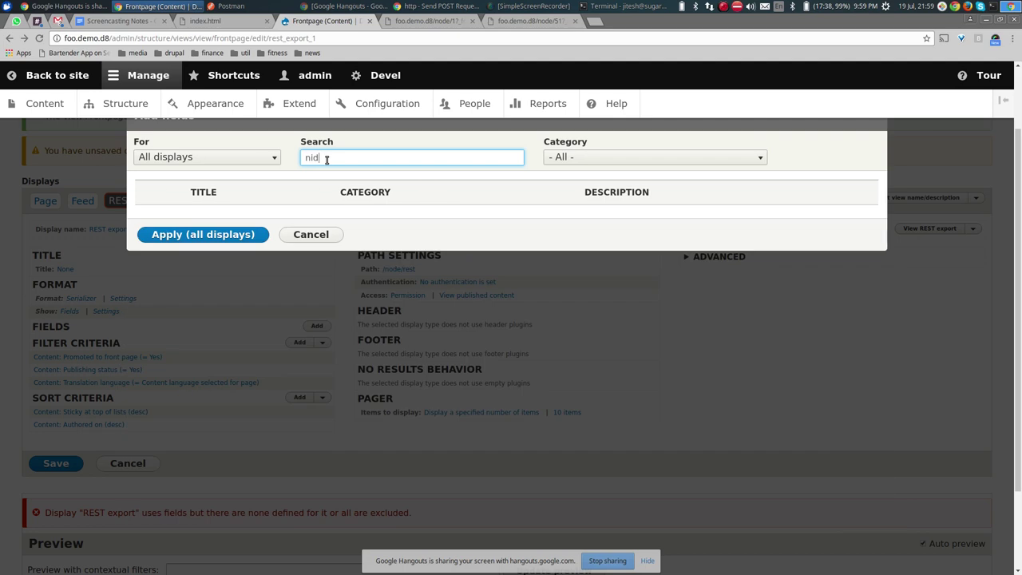
{"action": "type", "text": "id"}
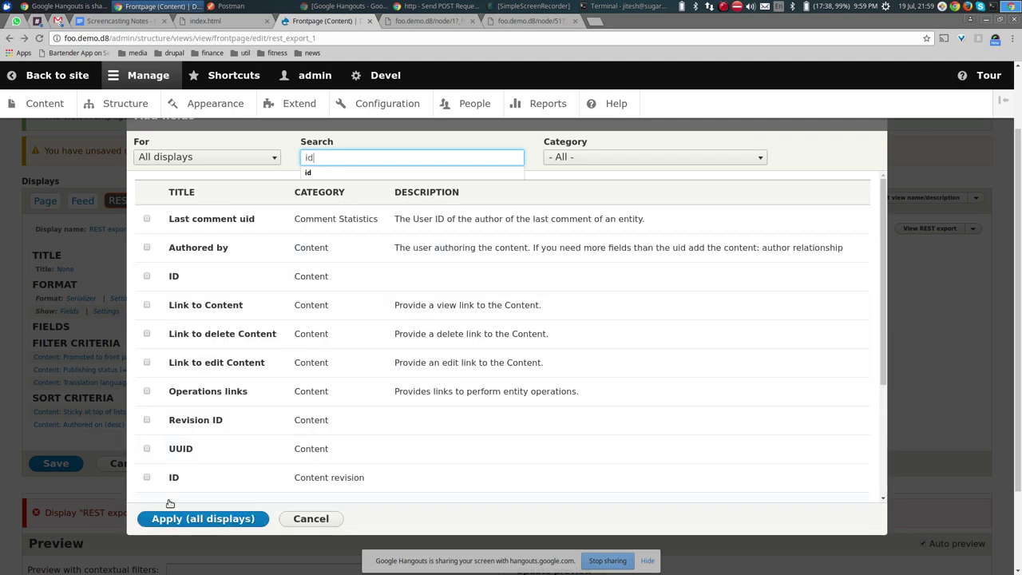
{"action": "left_click", "coordinate": [147, 276]}
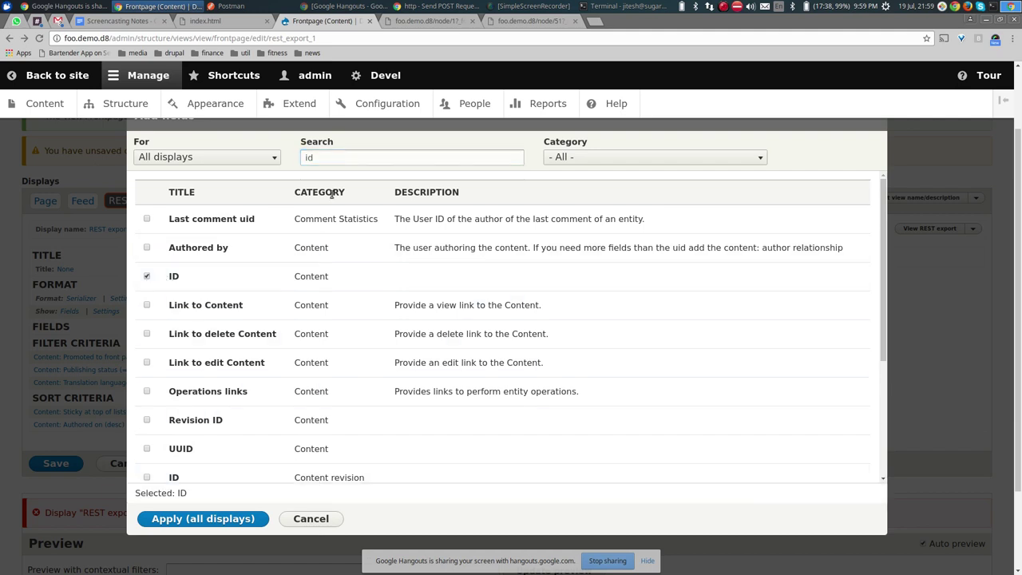
{"action": "double_click", "coordinate": [338, 161]}
{"action": "type", "text": "title"}
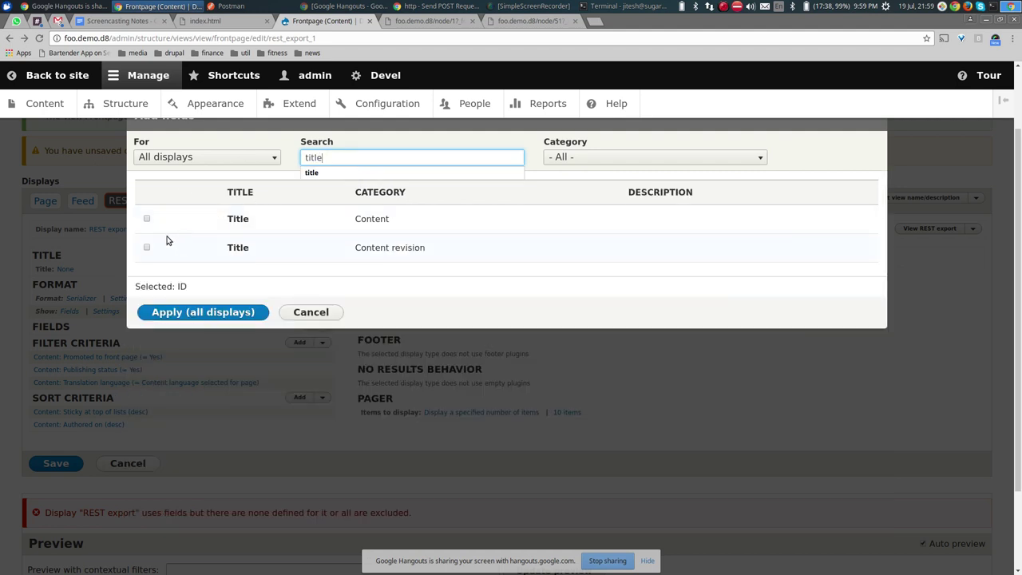
{"action": "left_click", "coordinate": [147, 218]}
{"action": "double_click", "coordinate": [366, 154]}
{"action": "type", "text": "path"}
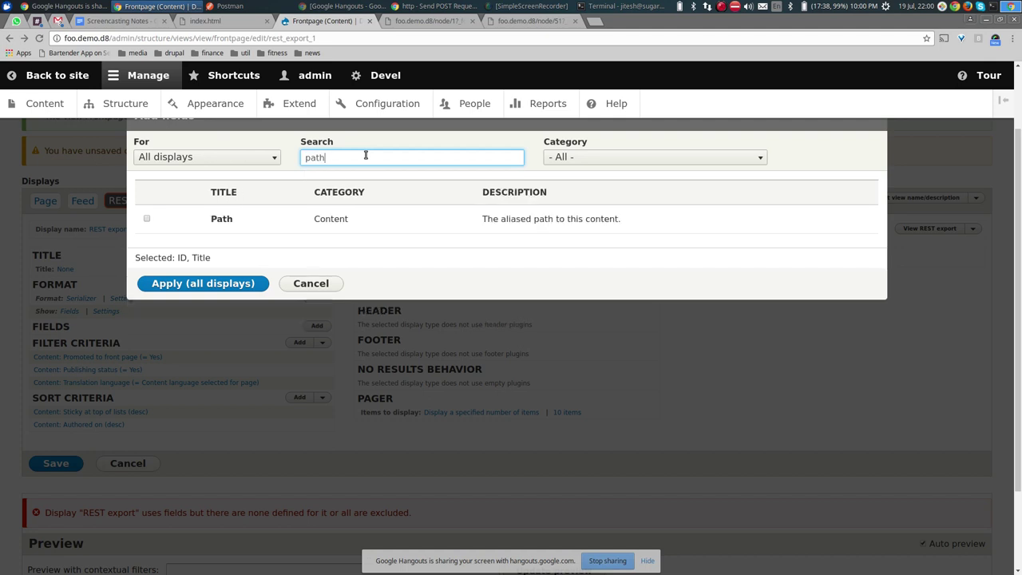
{"action": "left_click", "coordinate": [146, 220]}
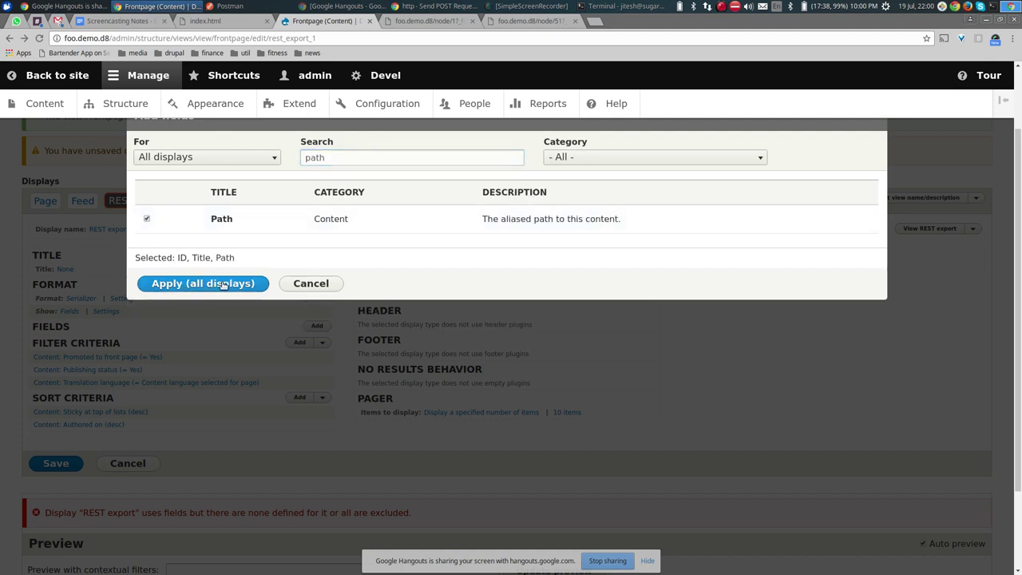
{"action": "left_click", "coordinate": [210, 158]}
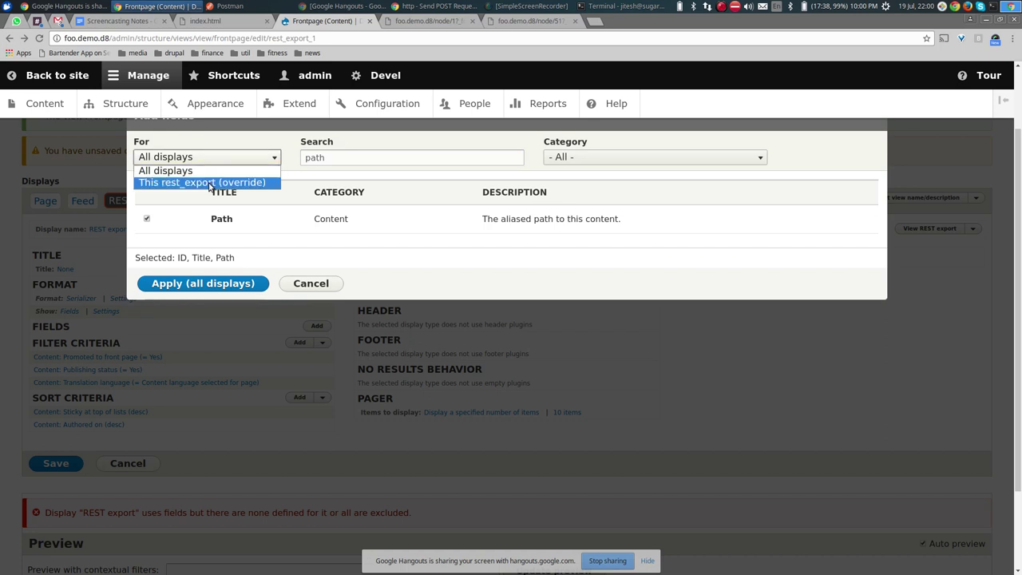
{"action": "left_click", "coordinate": [213, 183]}
{"action": "left_click", "coordinate": [220, 403]}
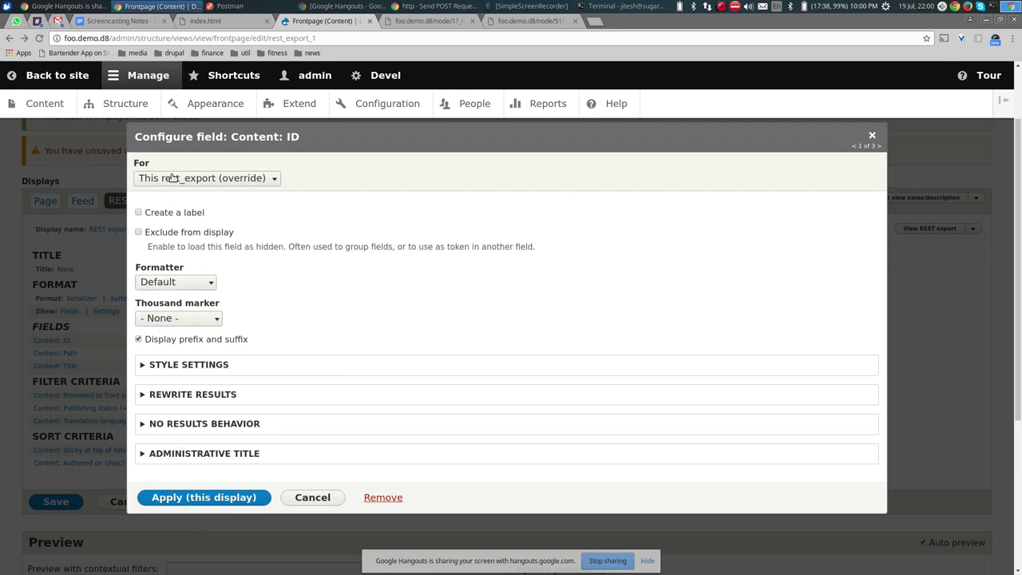
Accept default settings for the ID, Path and Title fields and scroll to the preview.
{"action": "left_click_drag", "start_coordinate": [136, 137], "coordinate": [310, 137]}
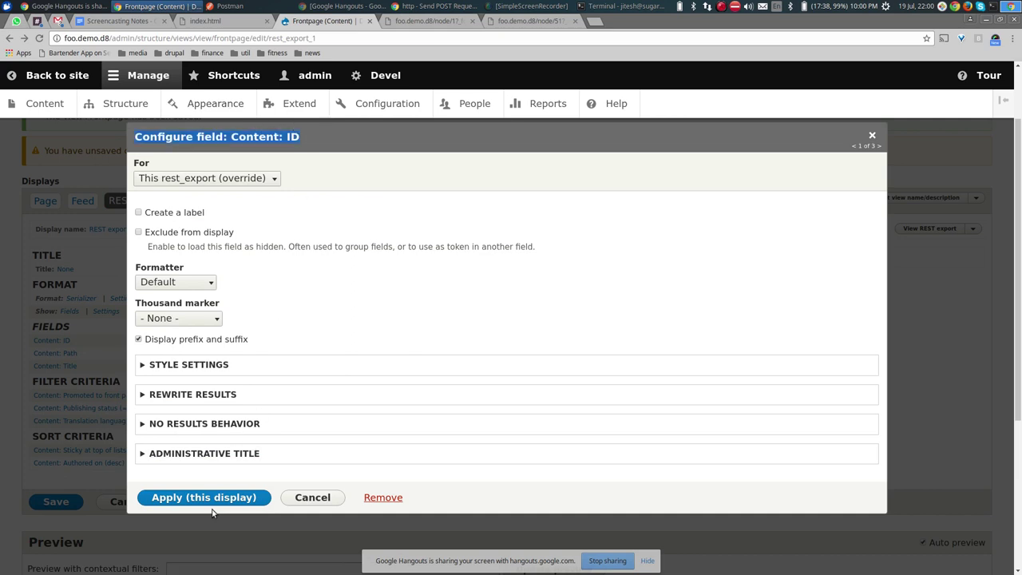
{"action": "left_click", "coordinate": [179, 499]}
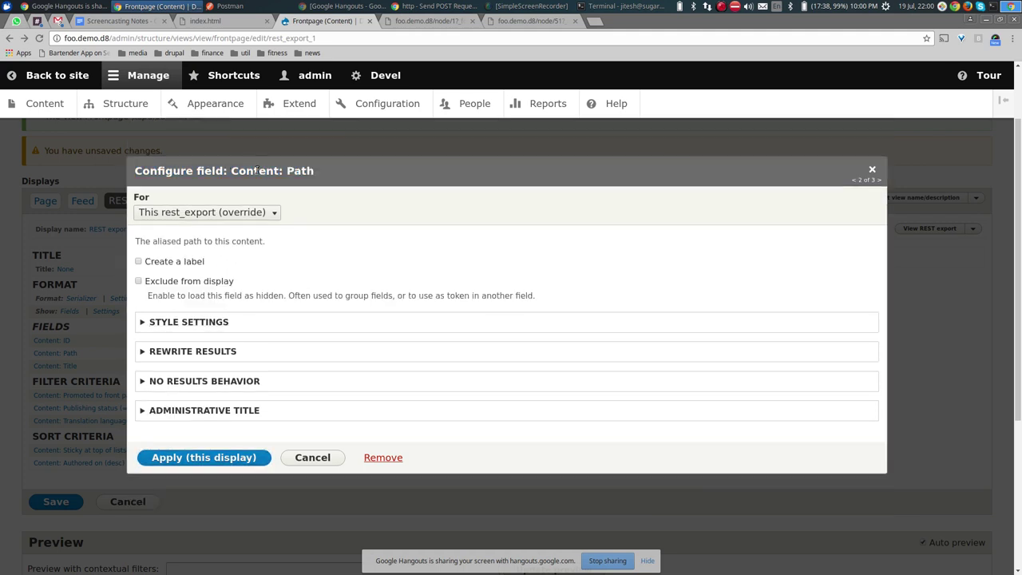
{"action": "left_click", "coordinate": [168, 465]}
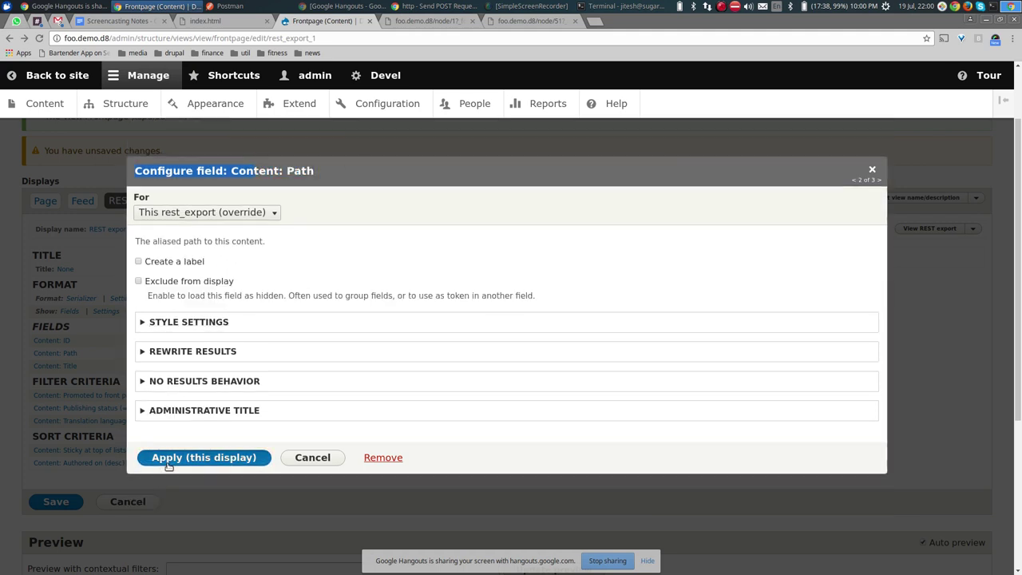
{"action": "left_click_drag", "start_coordinate": [255, 154], "coordinate": [347, 152]}
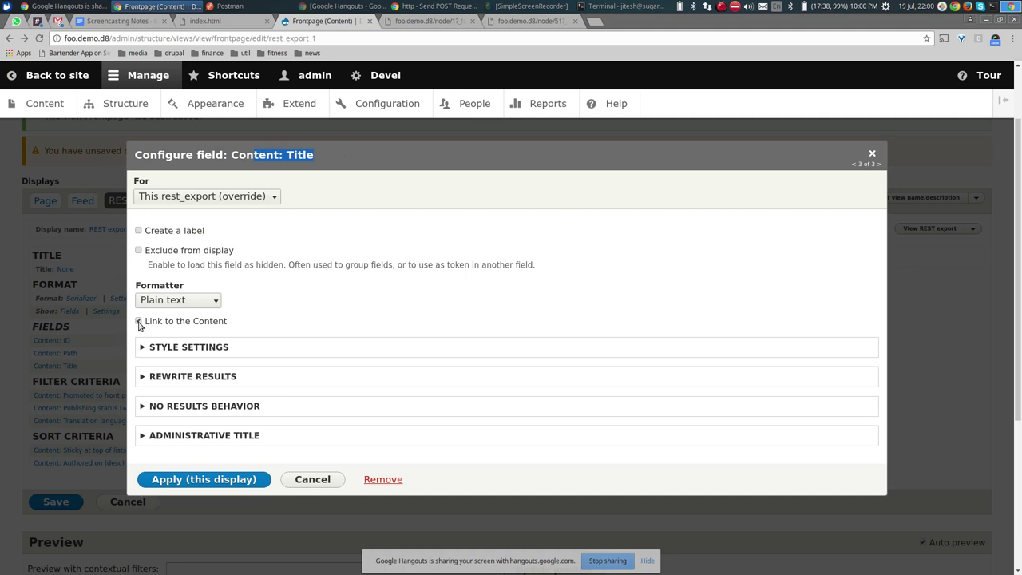
{"action": "left_click", "coordinate": [201, 482]}
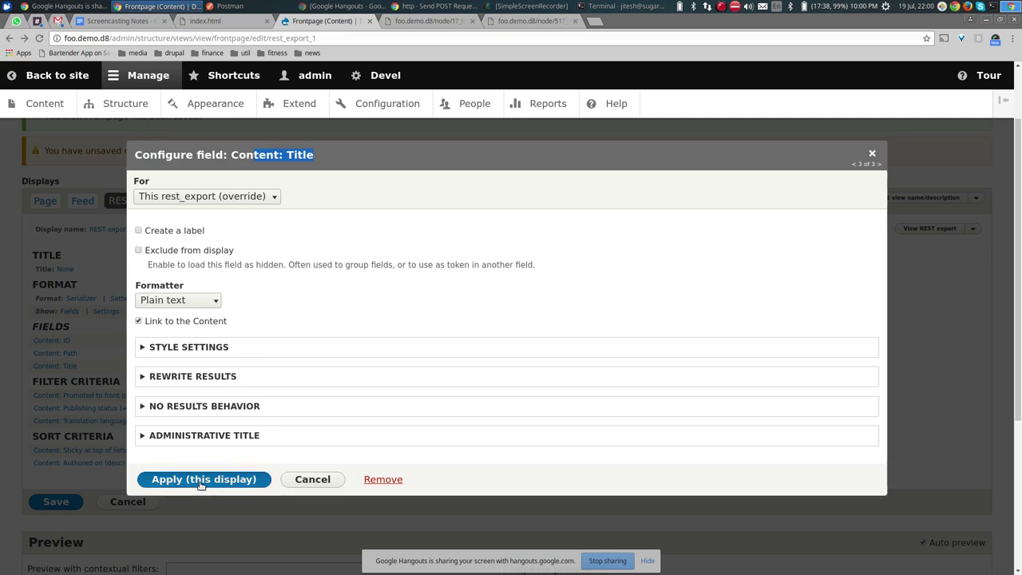
{"action": "scroll", "coordinate": [214, 476], "scroll_direction": "down", "scroll_amount": 3}
Inspect the preview, where each node title is output as escaped link markup.
{"action": "scroll", "coordinate": [214, 477], "scroll_direction": "down", "scroll_amount": 2}
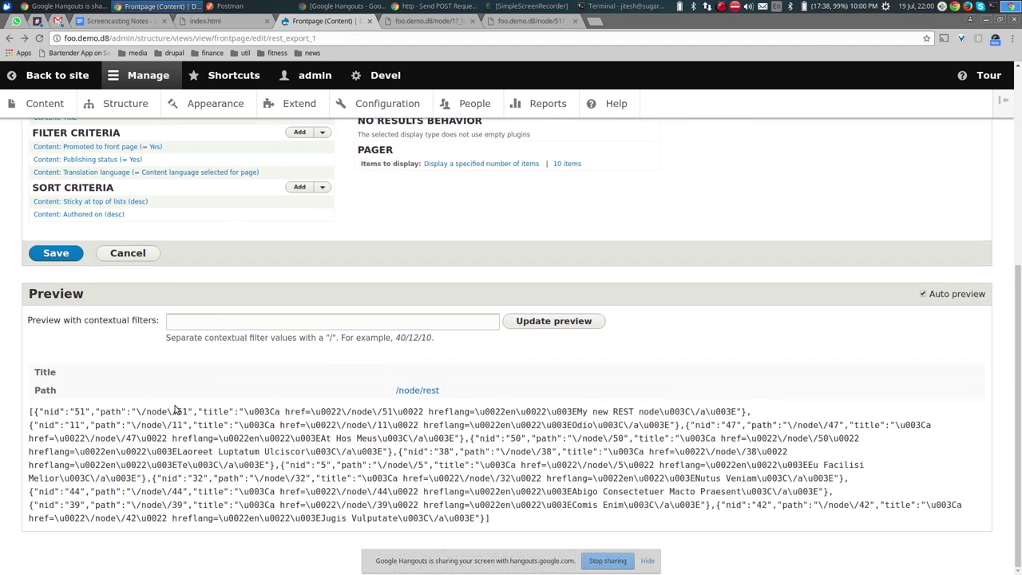
{"action": "left_click_drag", "start_coordinate": [177, 411], "coordinate": [327, 410]}
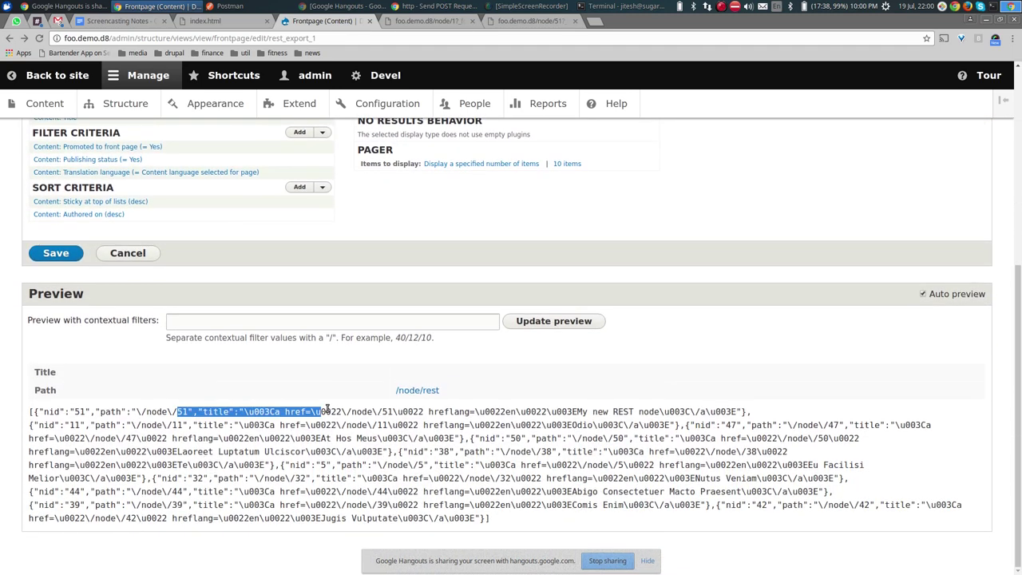
{"action": "left_click", "coordinate": [231, 413]}
{"action": "double_click", "coordinate": [206, 411]}
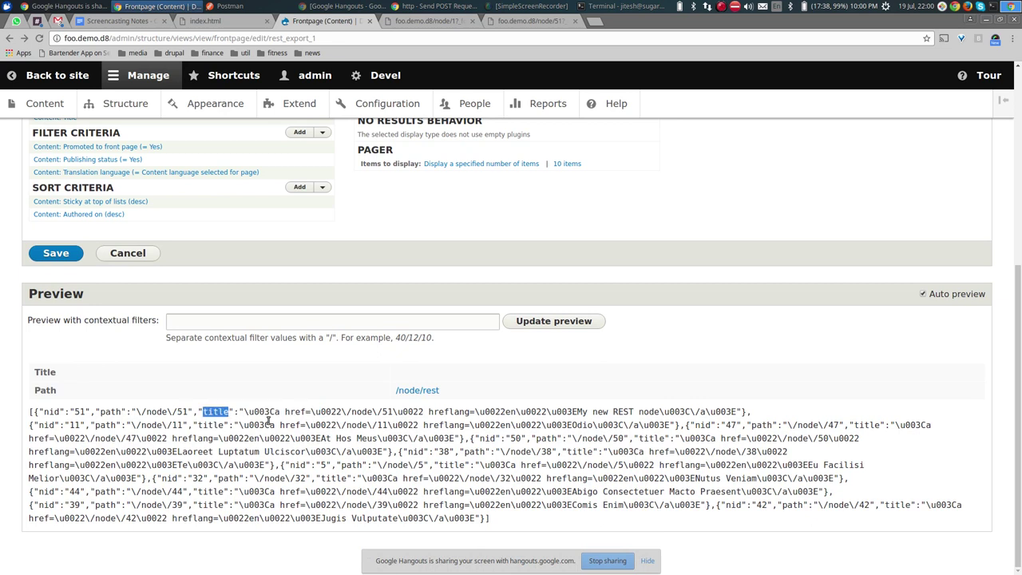
{"action": "left_click_drag", "start_coordinate": [243, 412], "coordinate": [277, 413]}
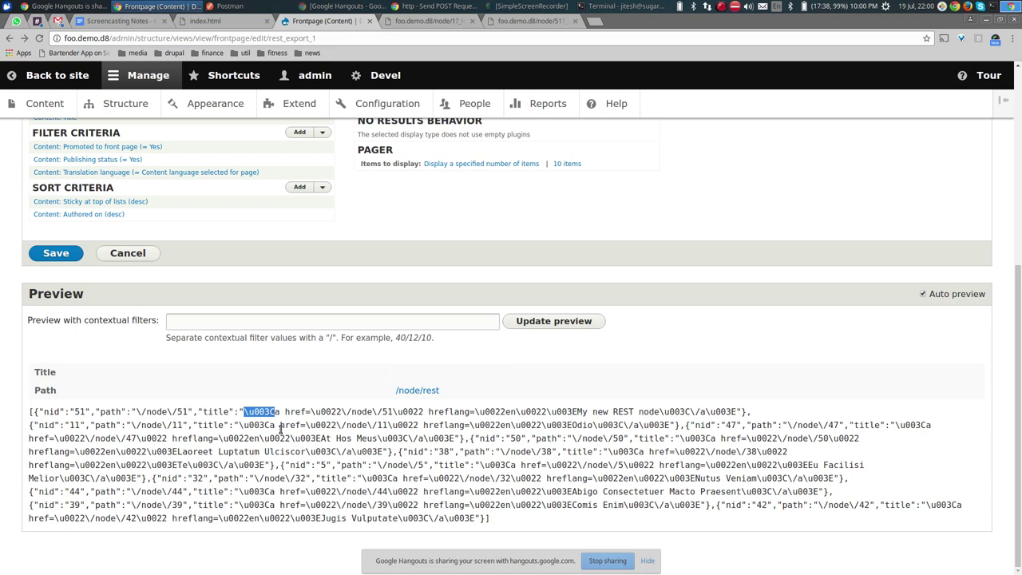
{"action": "left_click", "coordinate": [277, 448]}
{"action": "scroll", "coordinate": [276, 452], "scroll_direction": "up", "scroll_amount": 4}
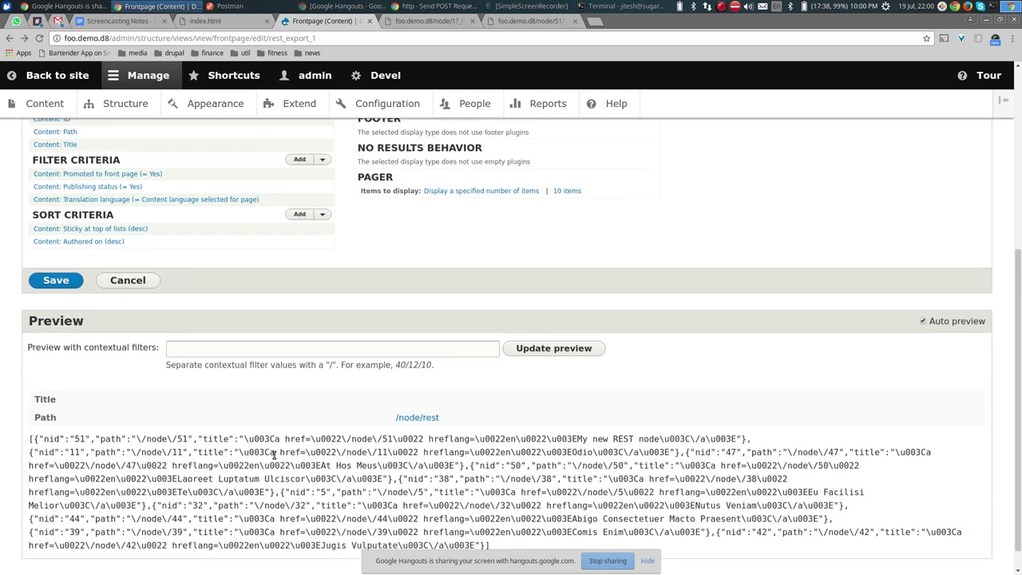
Untick Link to the Content for the Title field on this display.
{"action": "left_click", "coordinate": [64, 286]}
{"action": "left_click", "coordinate": [138, 320]}
{"action": "left_click", "coordinate": [199, 479]}
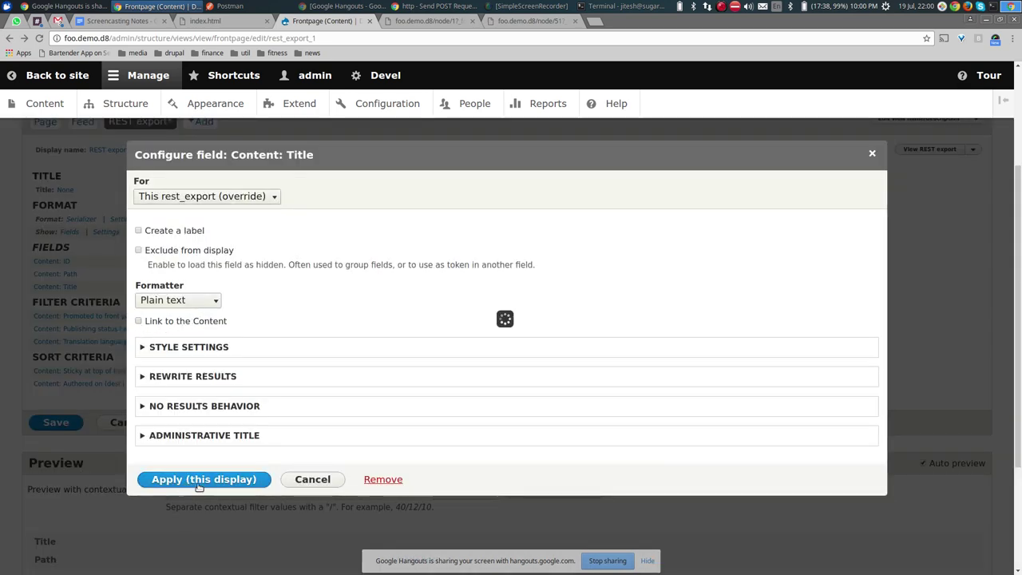
{"action": "scroll", "coordinate": [252, 528], "scroll_direction": "down", "scroll_amount": 2}
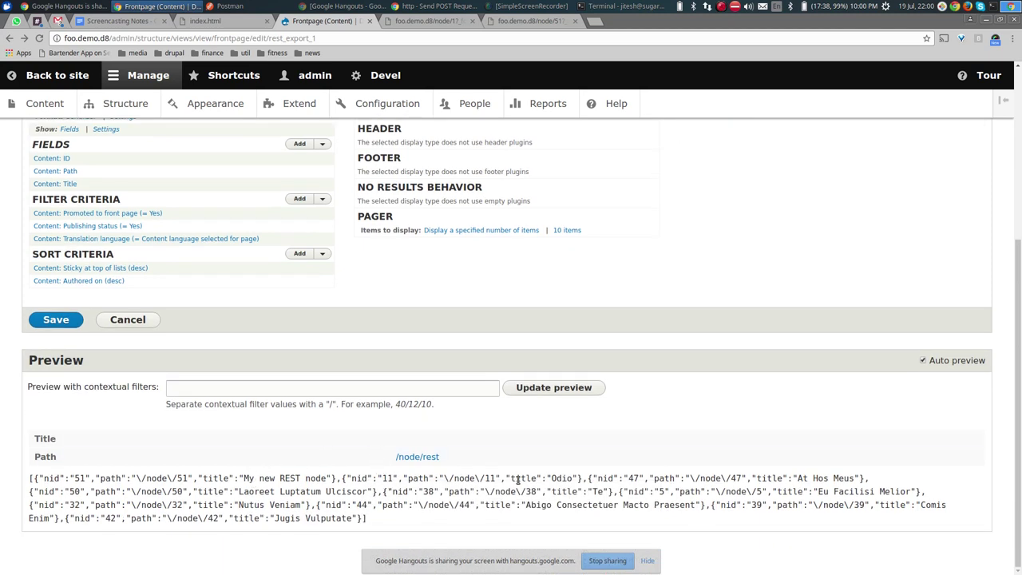
Check the plain titles like Odio in the preview and save the Frontpage view.
{"action": "left_click_drag", "start_coordinate": [517, 479], "coordinate": [557, 479]}
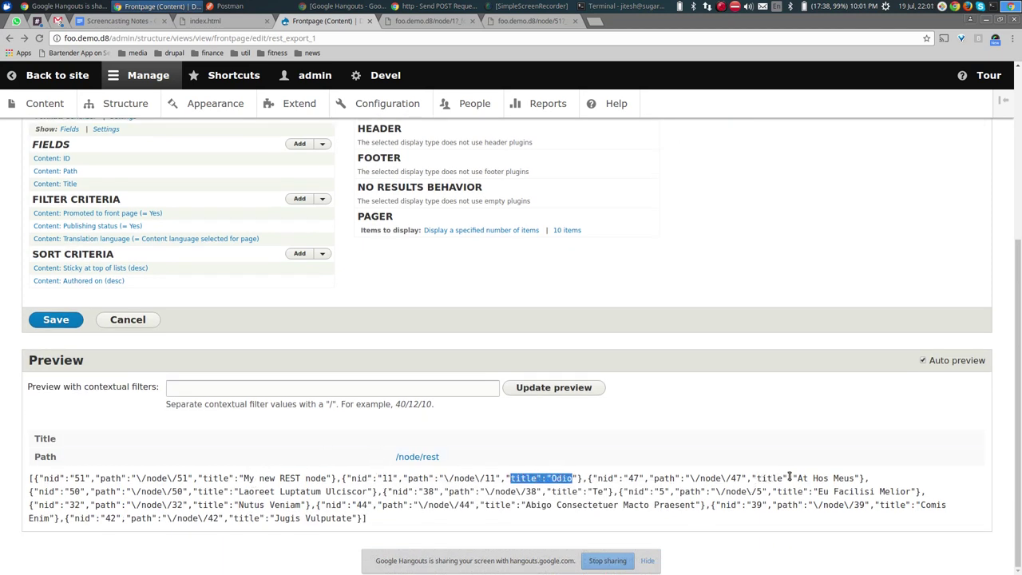
{"action": "left_click_drag", "start_coordinate": [757, 478], "coordinate": [828, 478]}
{"action": "left_click", "coordinate": [694, 488]}
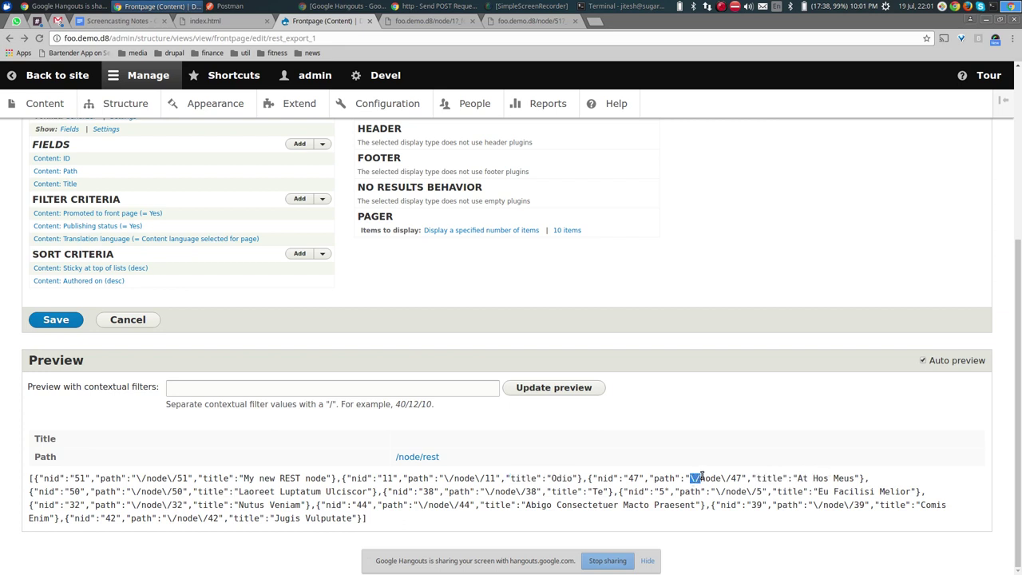
{"action": "left_click_drag", "start_coordinate": [721, 478], "coordinate": [727, 478]}
{"action": "left_click", "coordinate": [57, 320]}
{"action": "left_click_drag", "start_coordinate": [166, 477], "coordinate": [172, 479]}
{"action": "left_click", "coordinate": [60, 321]}
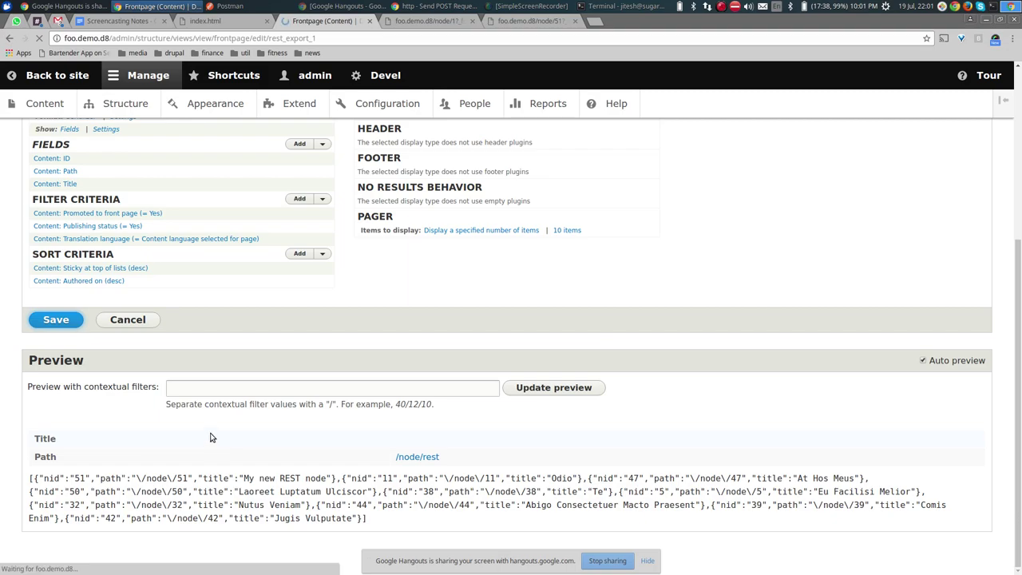
Re-send GET /node/rest in Postman and inspect the nodes' paths and plain titles in the response.
{"action": "key", "text": "alt+Tab"}
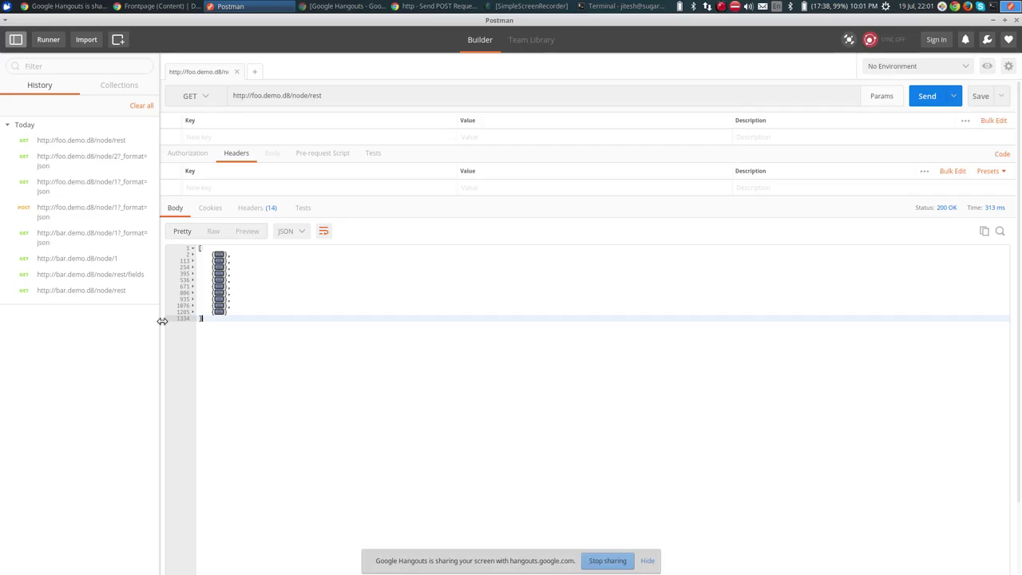
{"action": "left_click", "coordinate": [927, 96]}
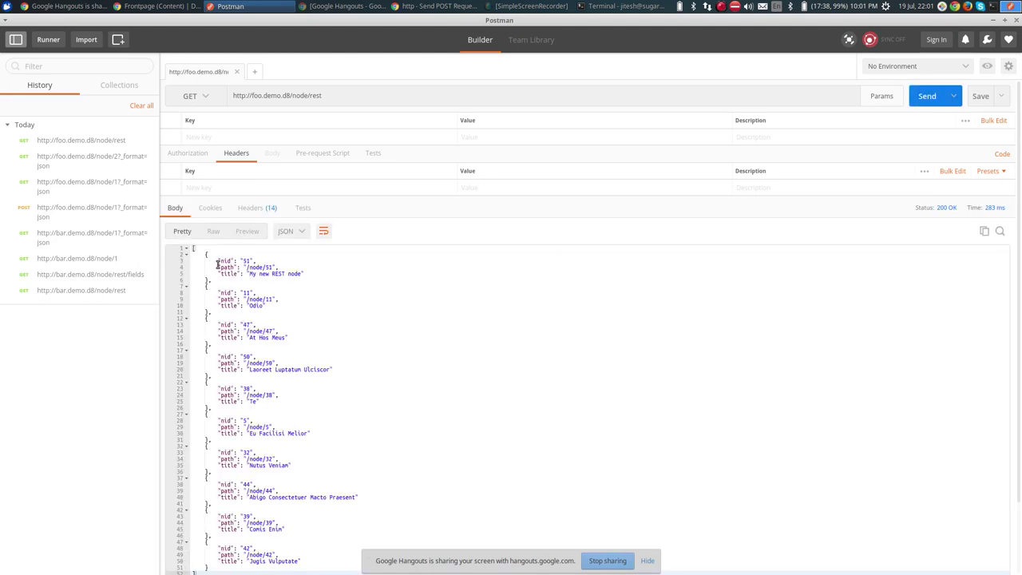
{"action": "left_click_drag", "start_coordinate": [204, 254], "coordinate": [284, 319]}
{"action": "left_click", "coordinate": [283, 319]}
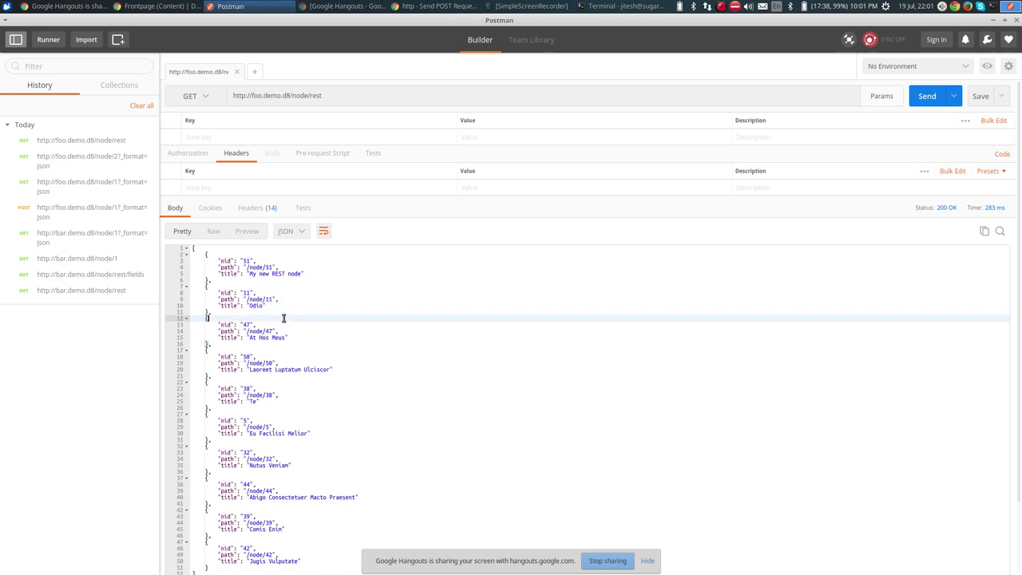
{"action": "scroll", "coordinate": [283, 318], "scroll_direction": "down", "scroll_amount": 1}
{"action": "left_click_drag", "start_coordinate": [245, 243], "coordinate": [294, 253]}
{"action": "left_click", "coordinate": [293, 252]}
{"action": "left_click", "coordinate": [262, 274]}
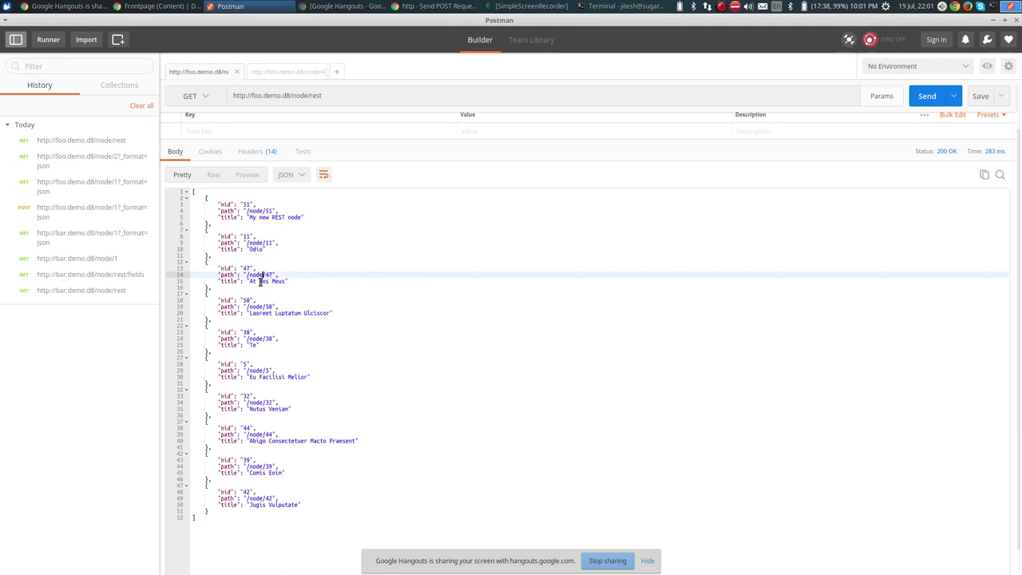
Switch the response to Raw and back to Pretty, inspecting node 47's path, then return to Chrome.
{"action": "left_click", "coordinate": [212, 175]}
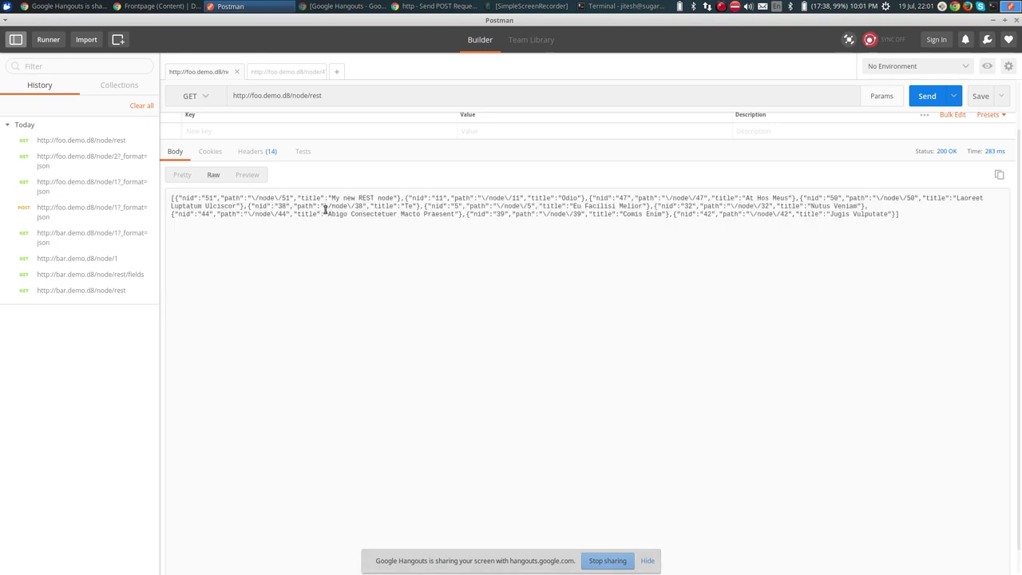
{"action": "left_click_drag", "start_coordinate": [325, 212], "coordinate": [334, 207]}
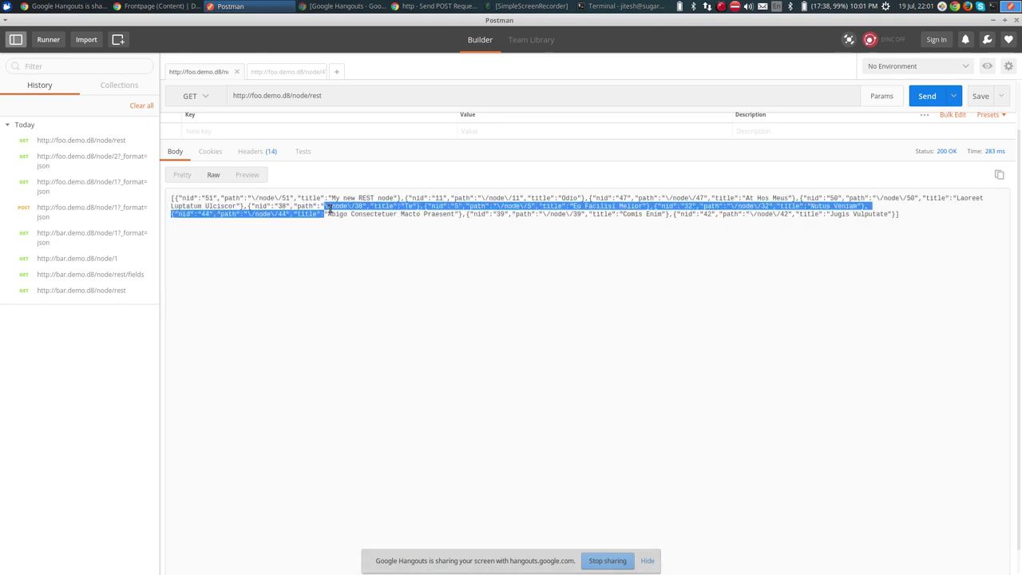
{"action": "left_click", "coordinate": [182, 175]}
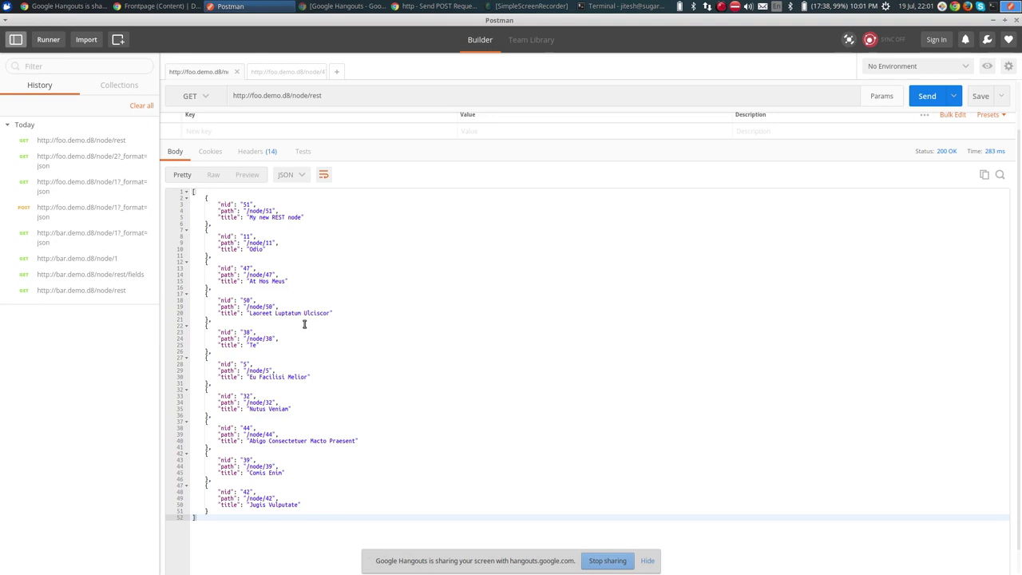
{"action": "left_click", "coordinate": [263, 275]}
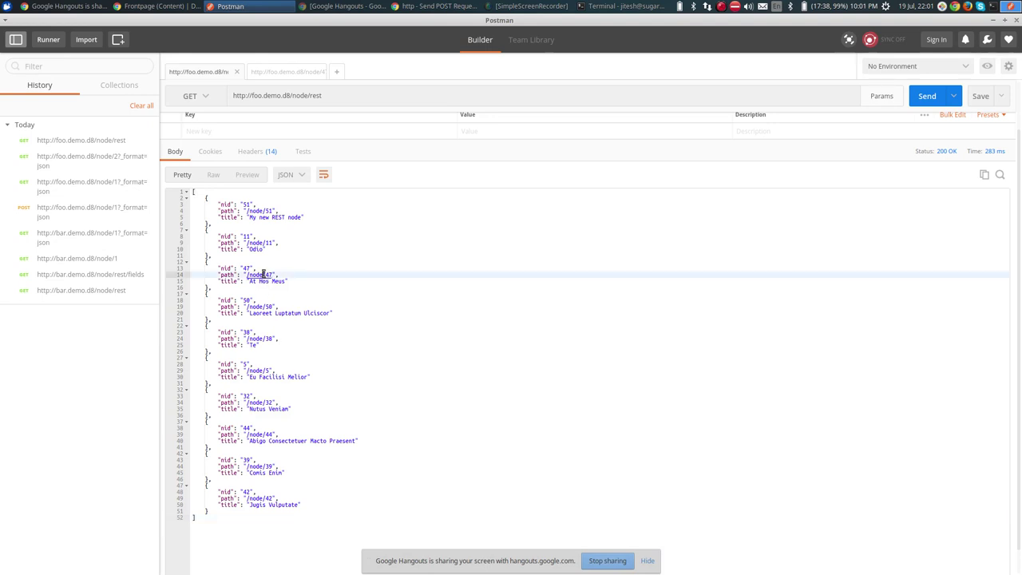
{"action": "right_click", "coordinate": [264, 277]}
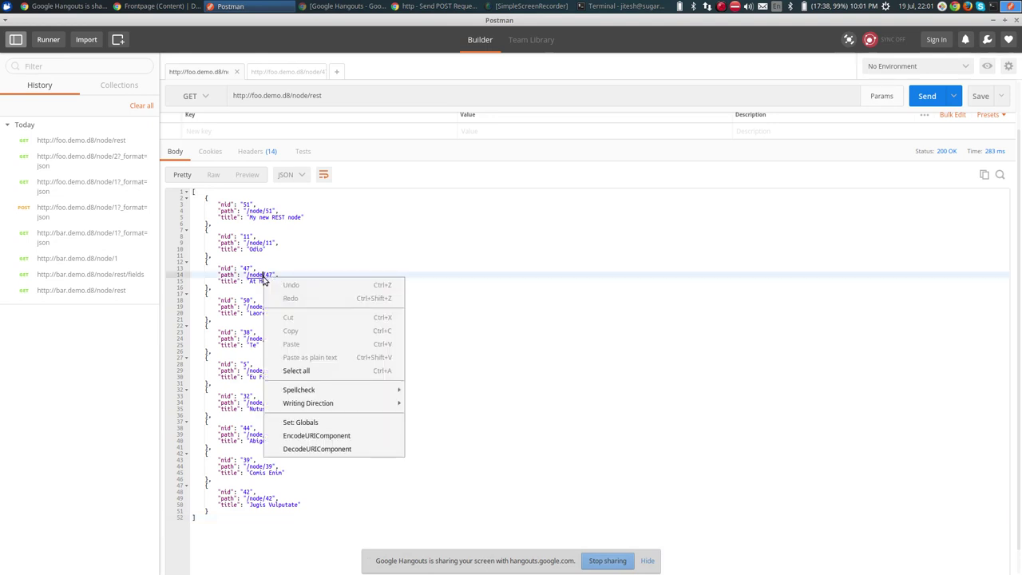
{"action": "left_click", "coordinate": [251, 292]}
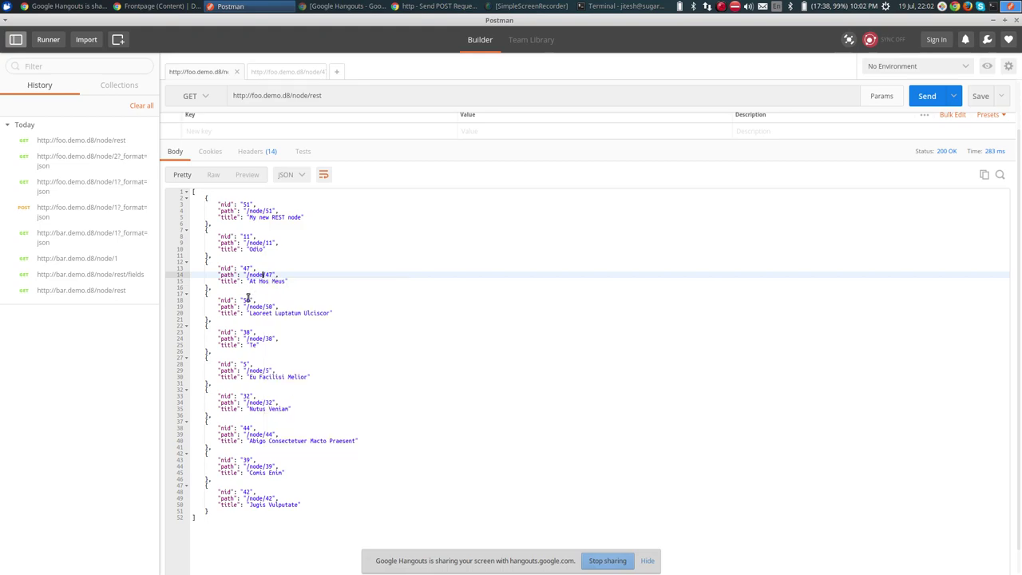
{"action": "key", "text": "alt+Tab"}
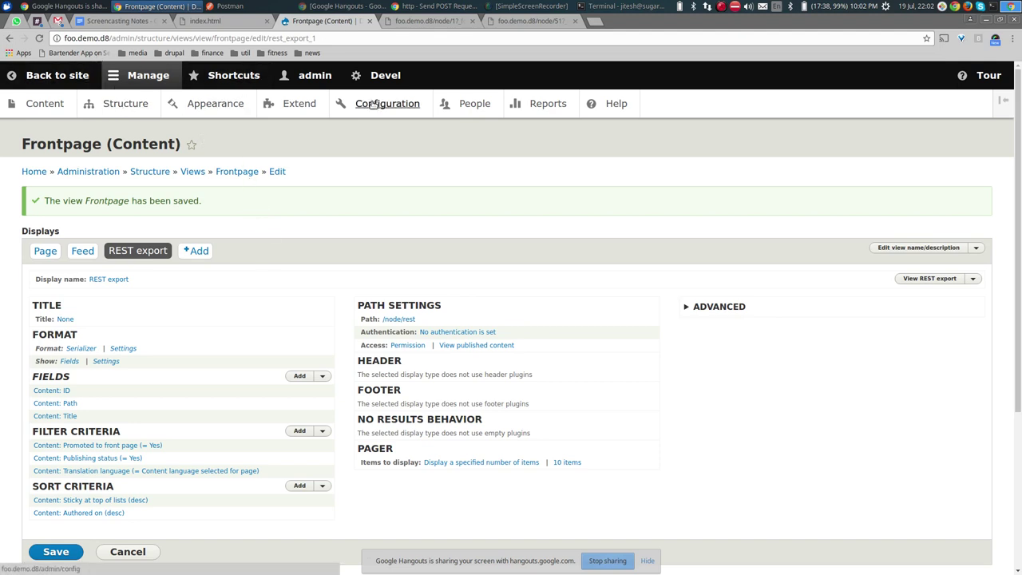
{"action": "right_click", "coordinate": [11, 38]}
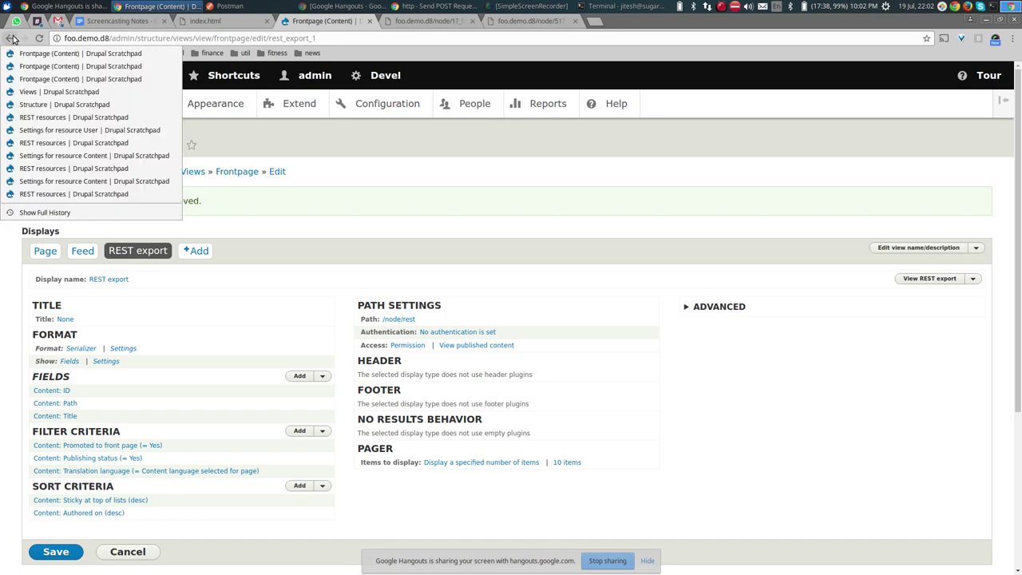
{"action": "left_click", "coordinate": [43, 114]}
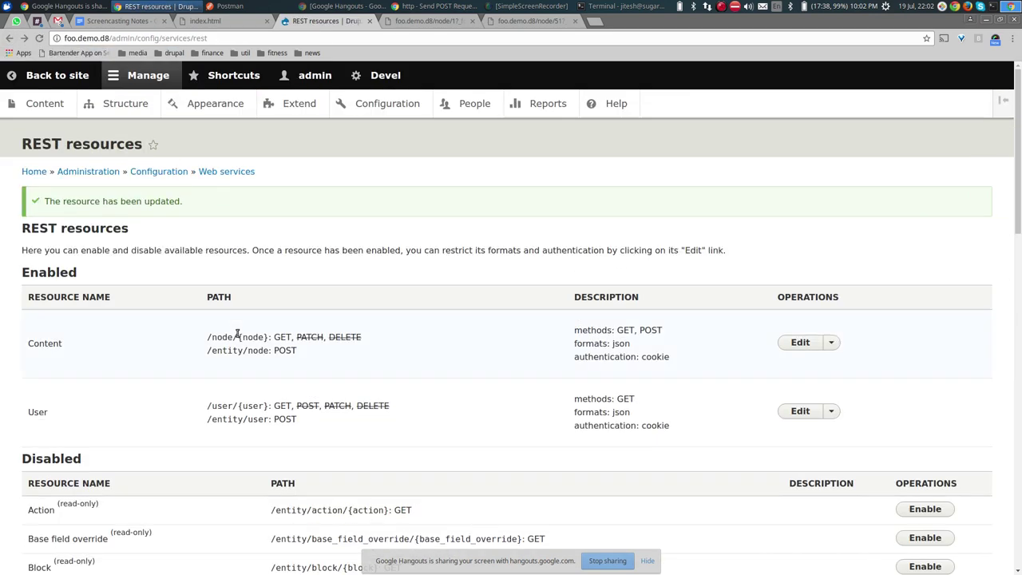
{"action": "left_click_drag", "start_coordinate": [171, 333], "coordinate": [245, 435]}
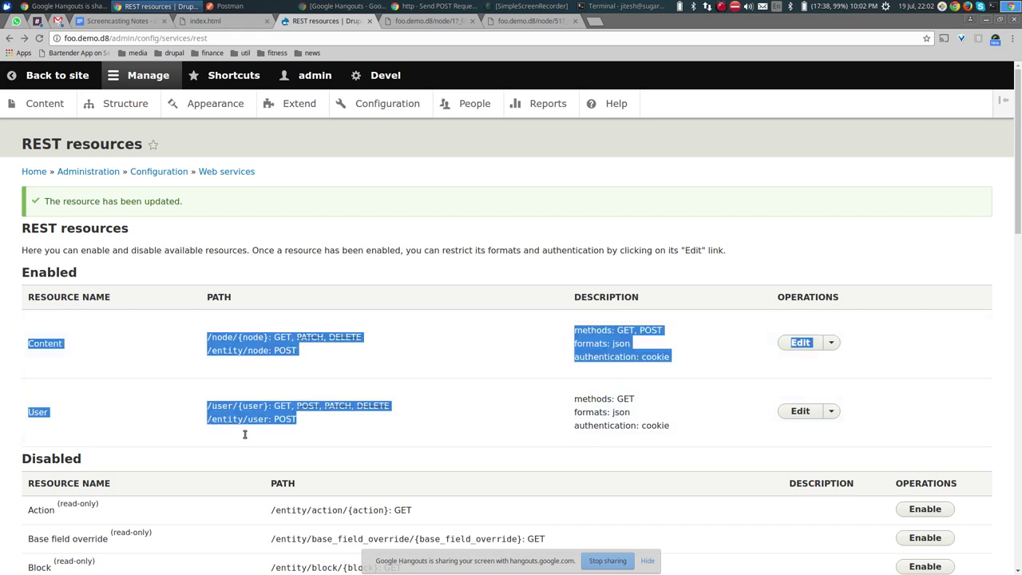
{"action": "scroll", "coordinate": [309, 263], "scroll_direction": "down", "scroll_amount": 2}
{"action": "left_click", "coordinate": [309, 263]}
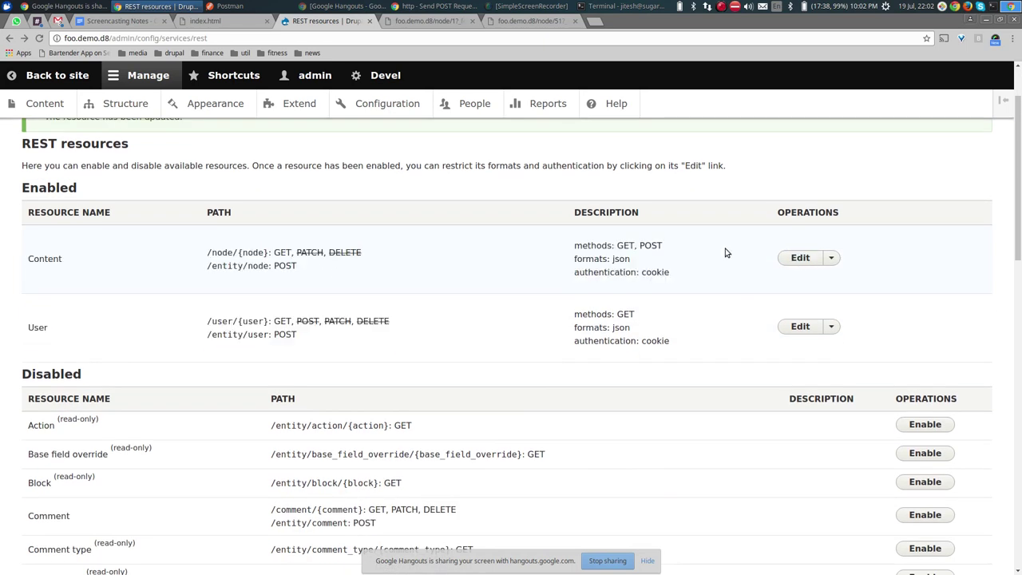
{"action": "left_click", "coordinate": [799, 257]}
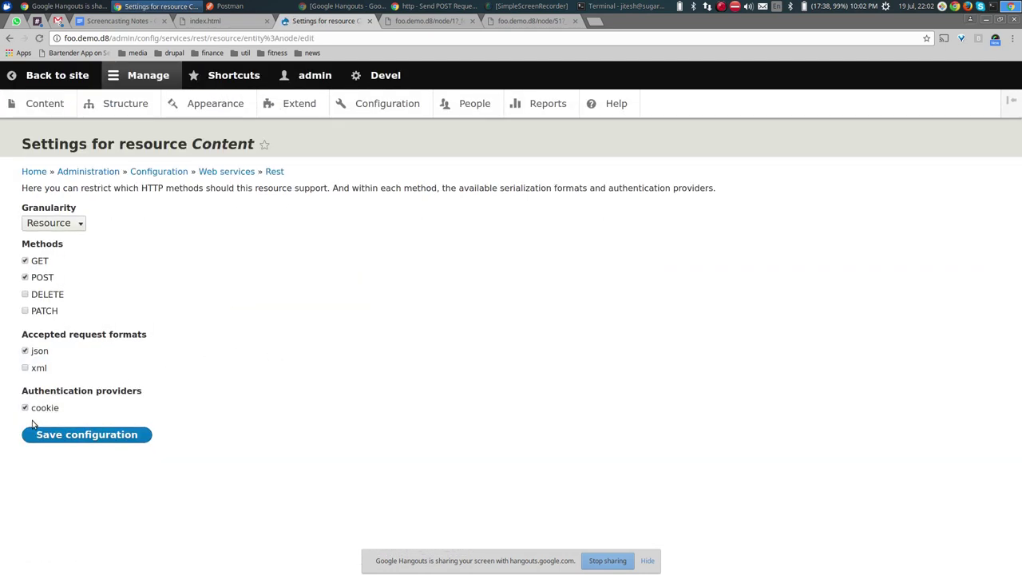
{"action": "left_click", "coordinate": [10, 38]}
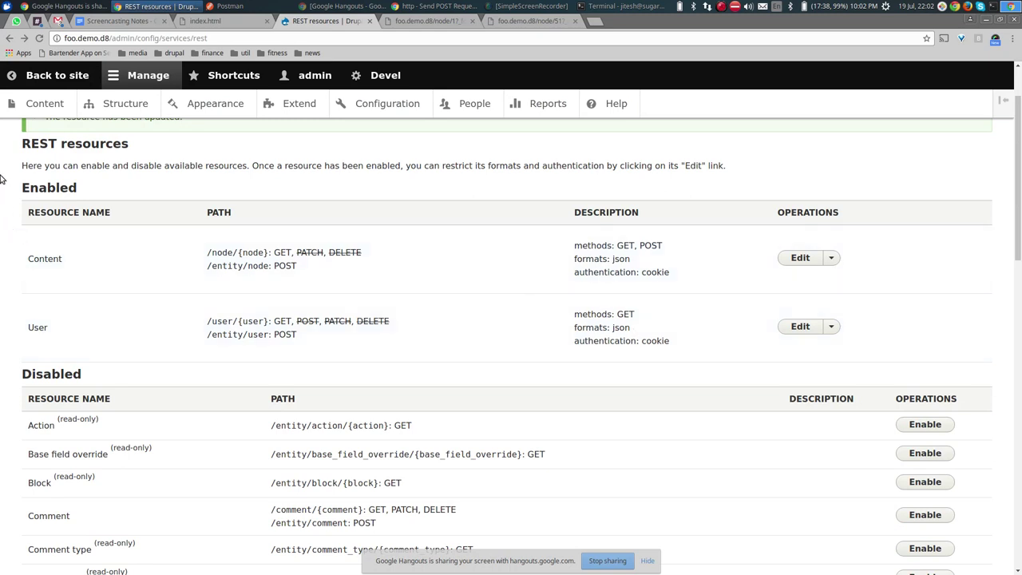
{"action": "scroll", "coordinate": [144, 248], "scroll_direction": "up", "scroll_amount": 2}
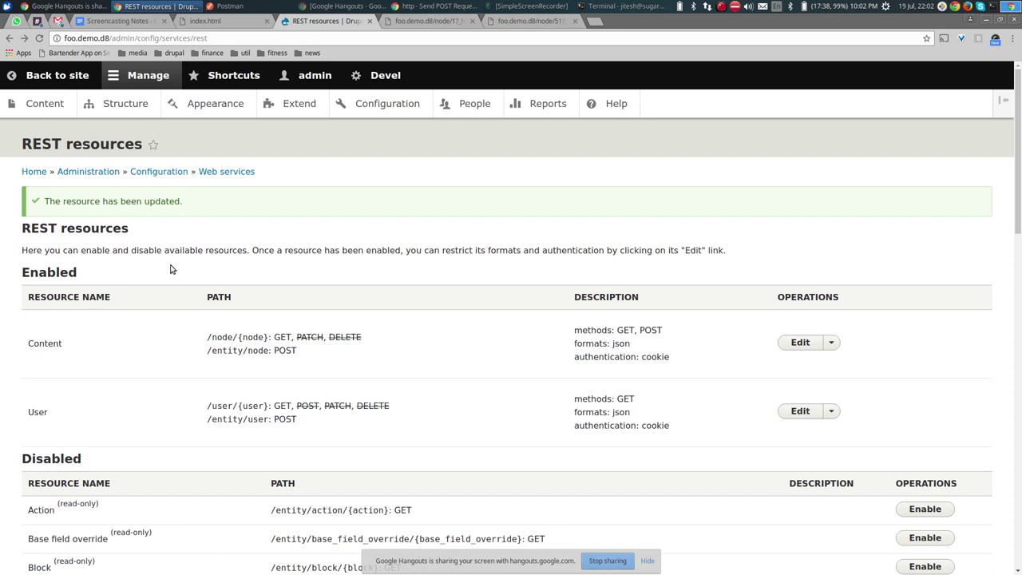
{"action": "double_click", "coordinate": [66, 38]}
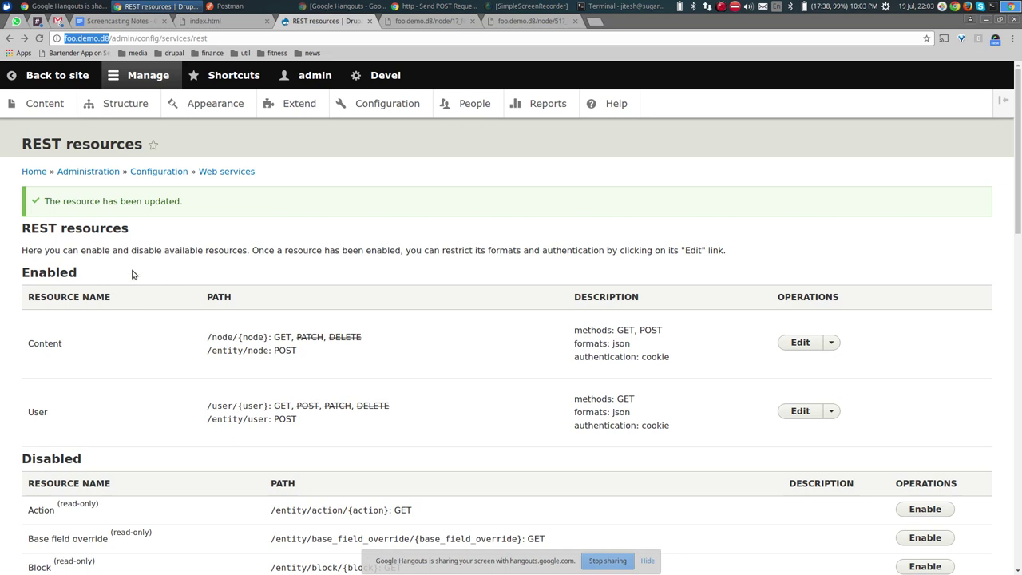
{"action": "left_click_drag", "start_coordinate": [68, 41], "coordinate": [109, 38]}
{"action": "left_click", "coordinate": [143, 252]}
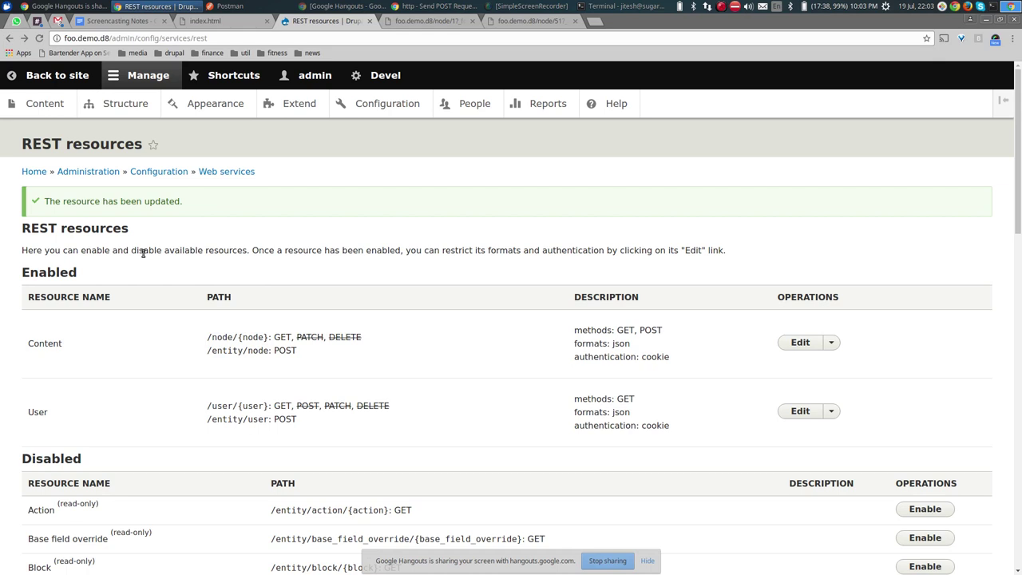
{"action": "triple_click", "coordinate": [451, 249]}
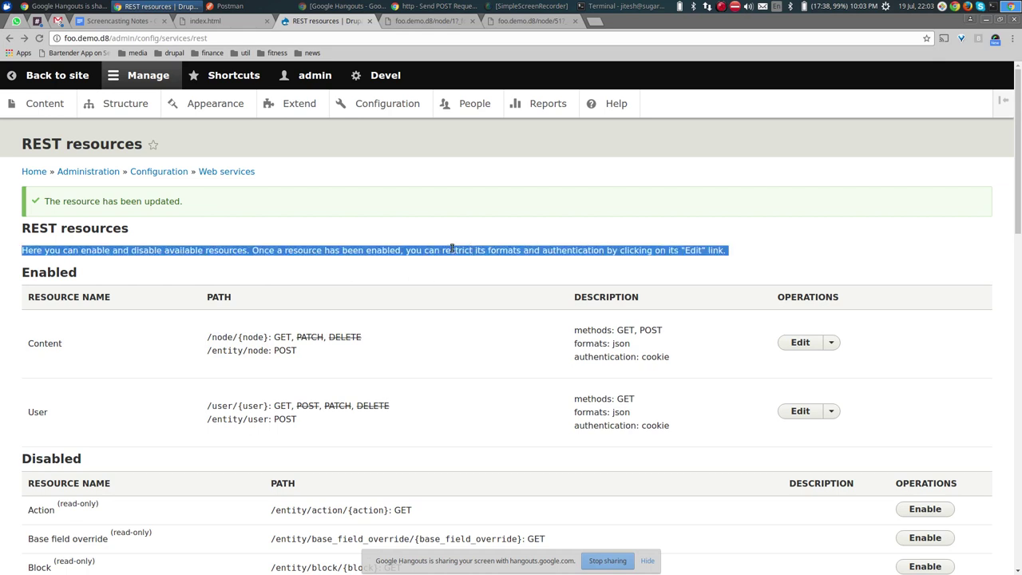
{"action": "left_click", "coordinate": [435, 250]}
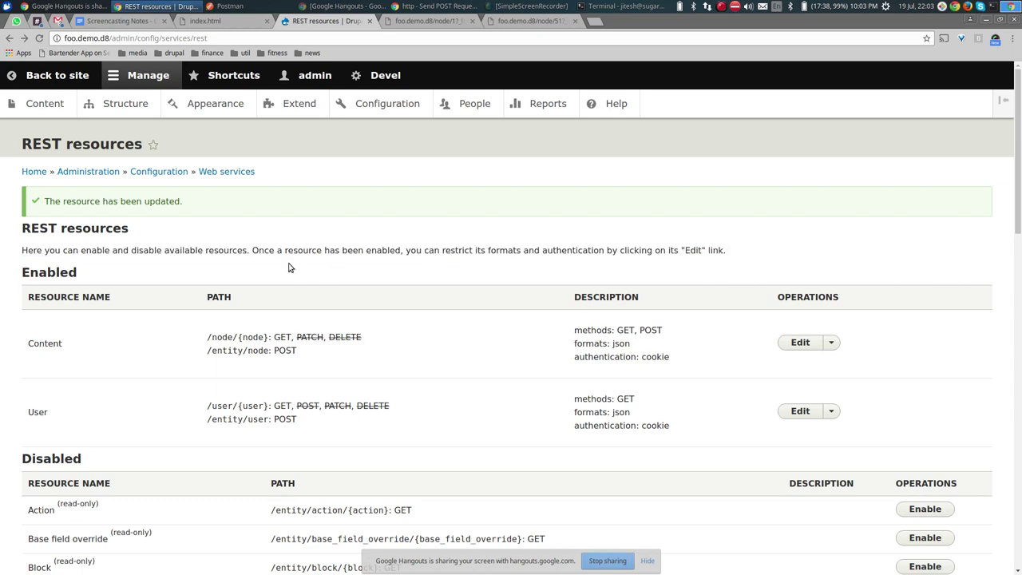
Filter the Extend module list for basic and install HTTP Basic Authentication.
{"action": "left_click", "coordinate": [294, 108]}
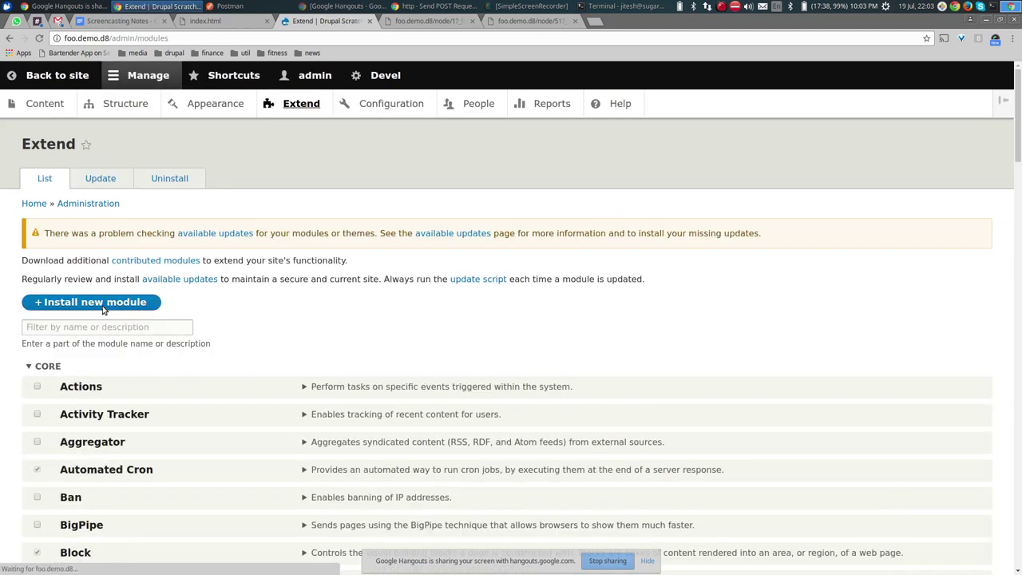
{"action": "left_click", "coordinate": [80, 327]}
{"action": "type", "text": "bs"}
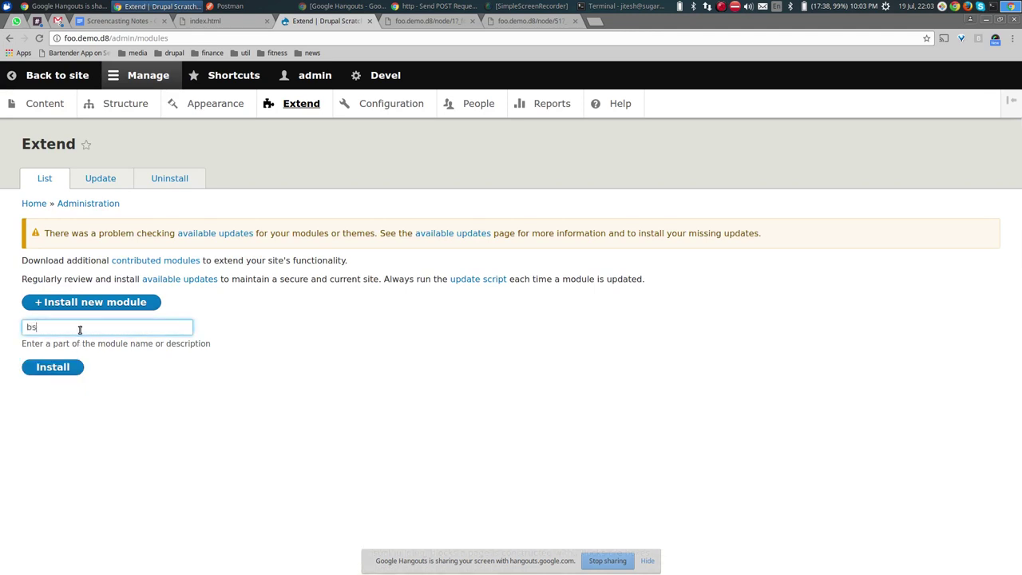
{"action": "type", "text": "asi"}
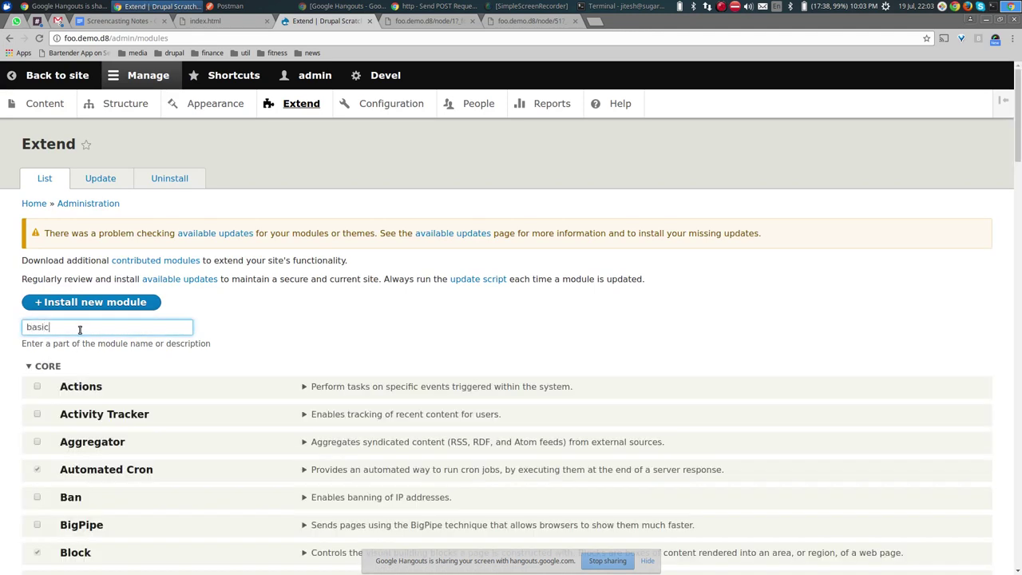
{"action": "type", "text": "c"}
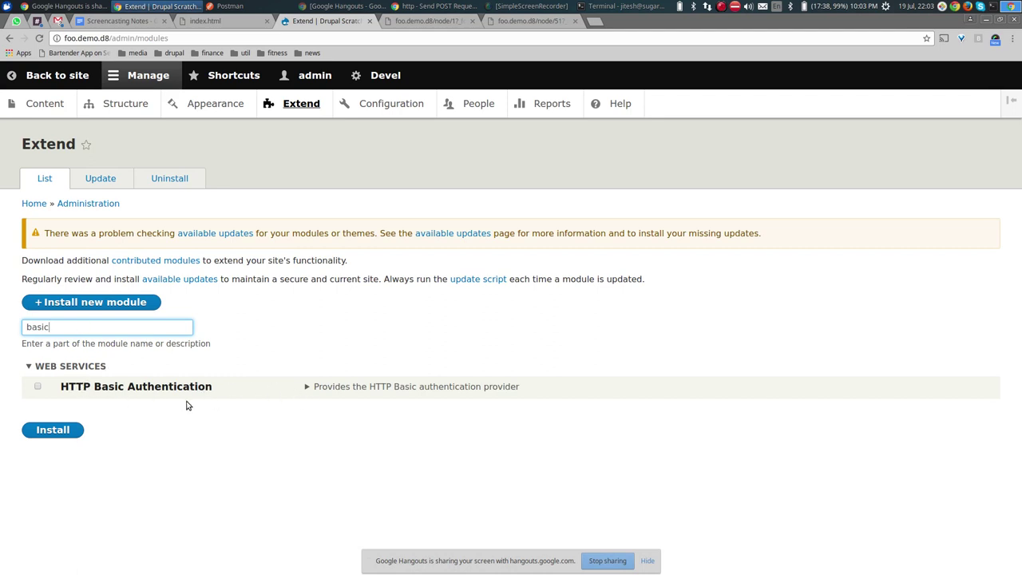
{"action": "left_click", "coordinate": [37, 387]}
{"action": "left_click", "coordinate": [48, 431]}
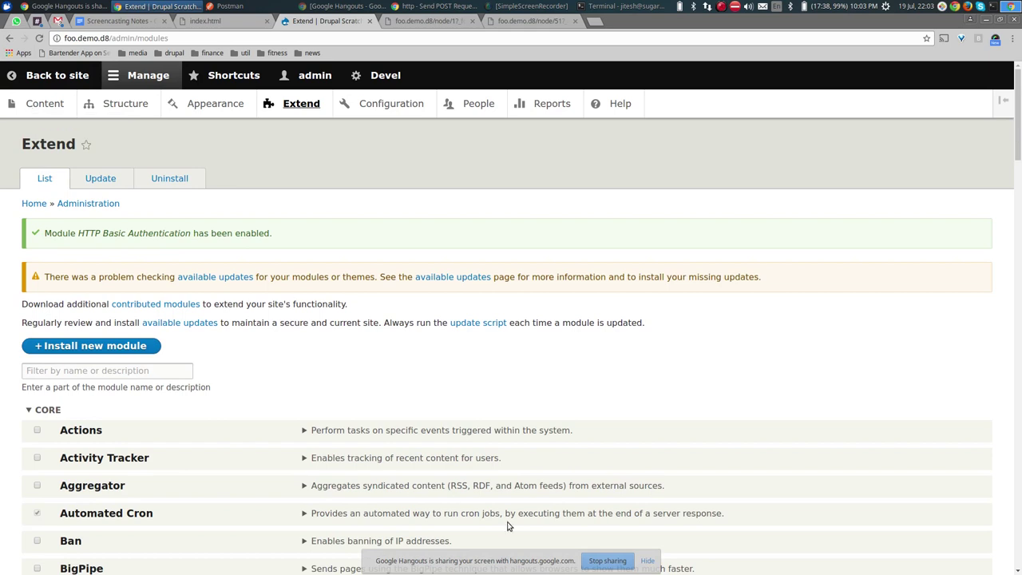
{"action": "left_click", "coordinate": [647, 561]}
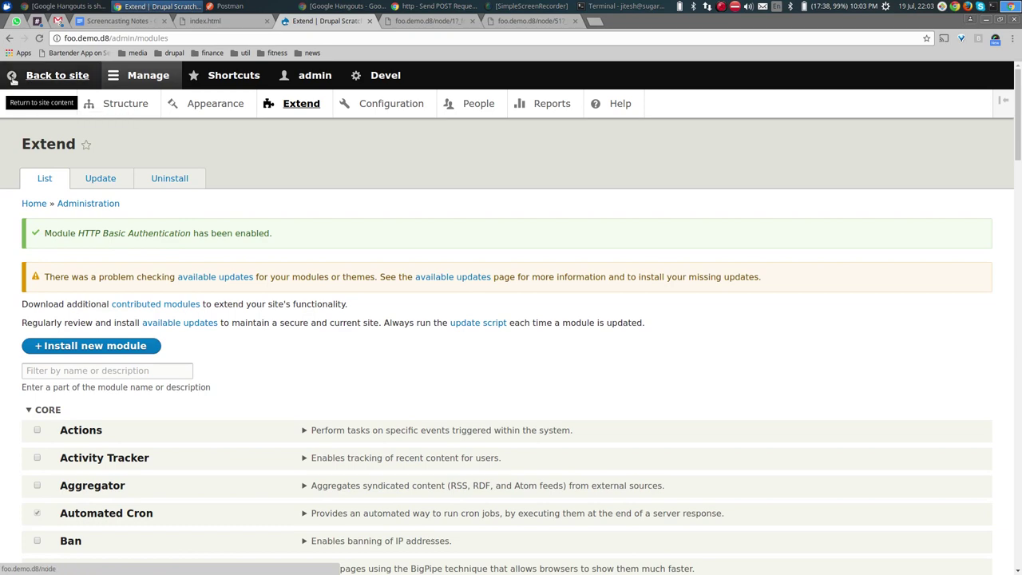
{"action": "left_click", "coordinate": [10, 40]}
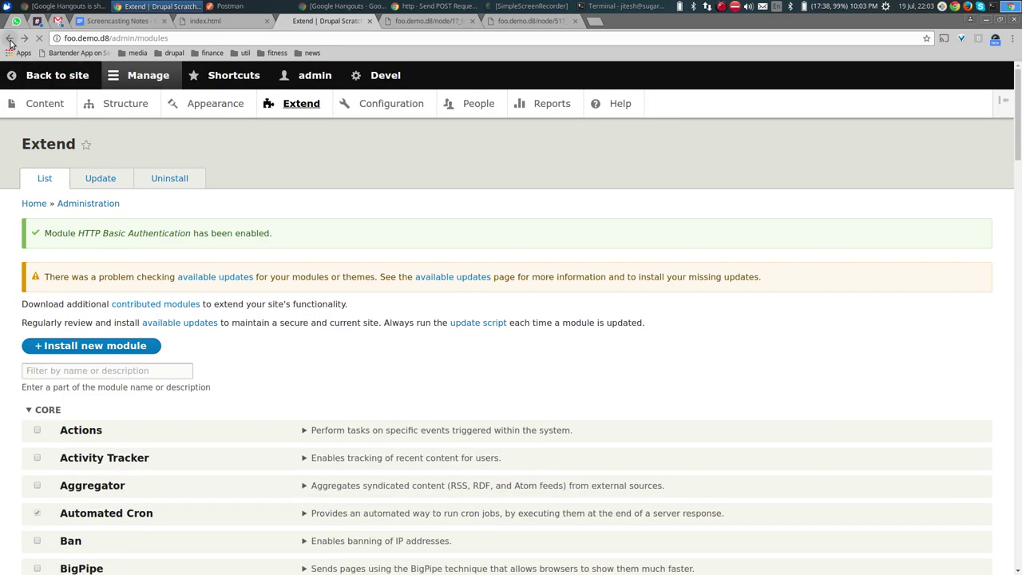
Tick basic_auth under Authentication providers for the Content REST resource and save the configuration.
{"action": "left_click", "coordinate": [10, 40]}
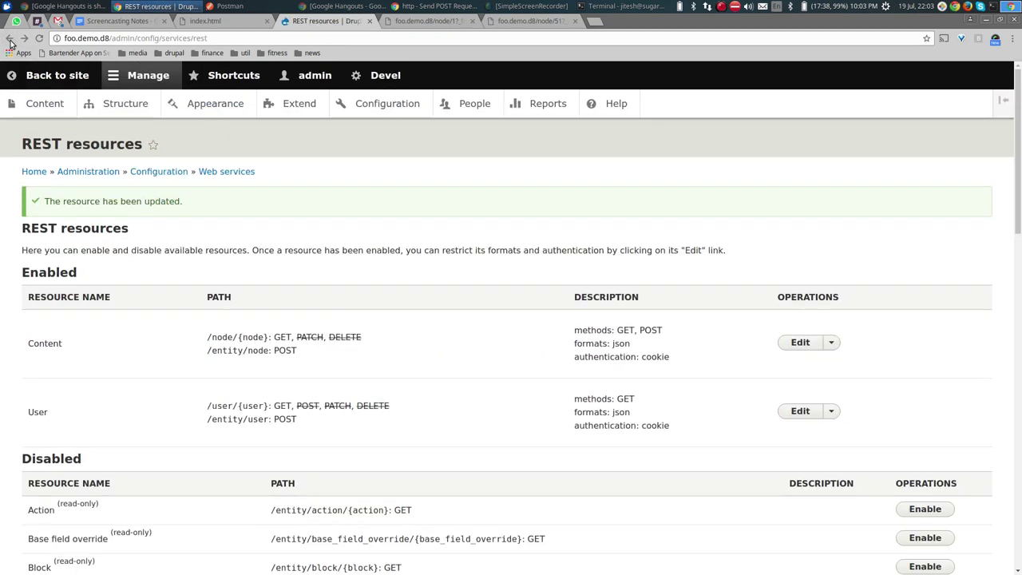
{"action": "left_click", "coordinate": [801, 342]}
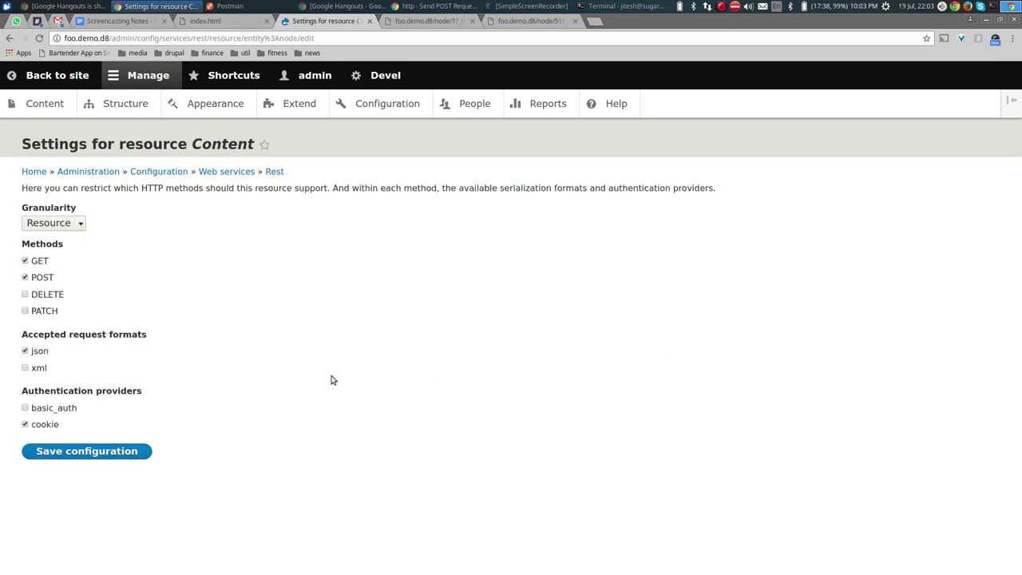
{"action": "left_click_drag", "start_coordinate": [21, 390], "coordinate": [100, 420]}
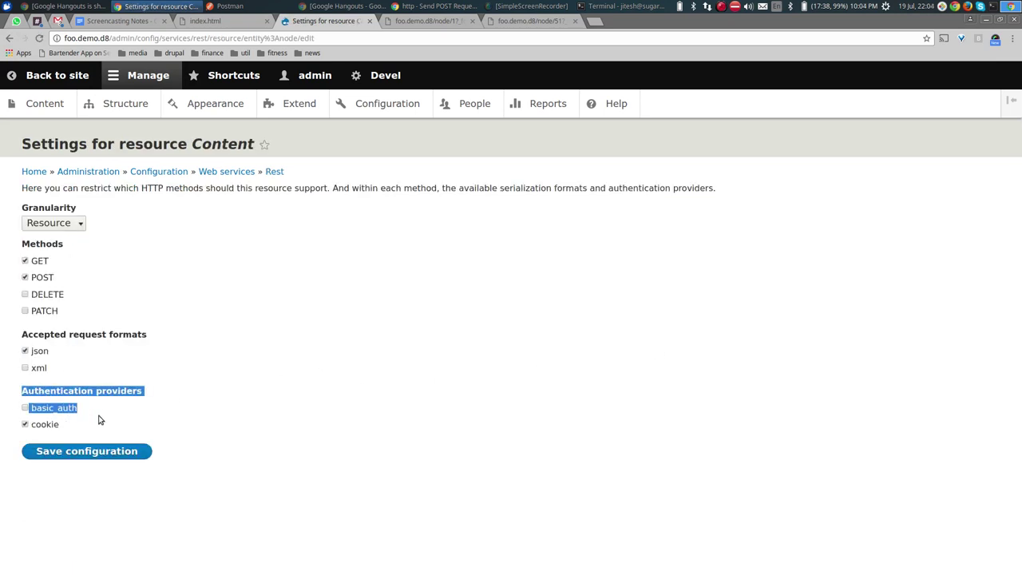
{"action": "left_click", "coordinate": [291, 364]}
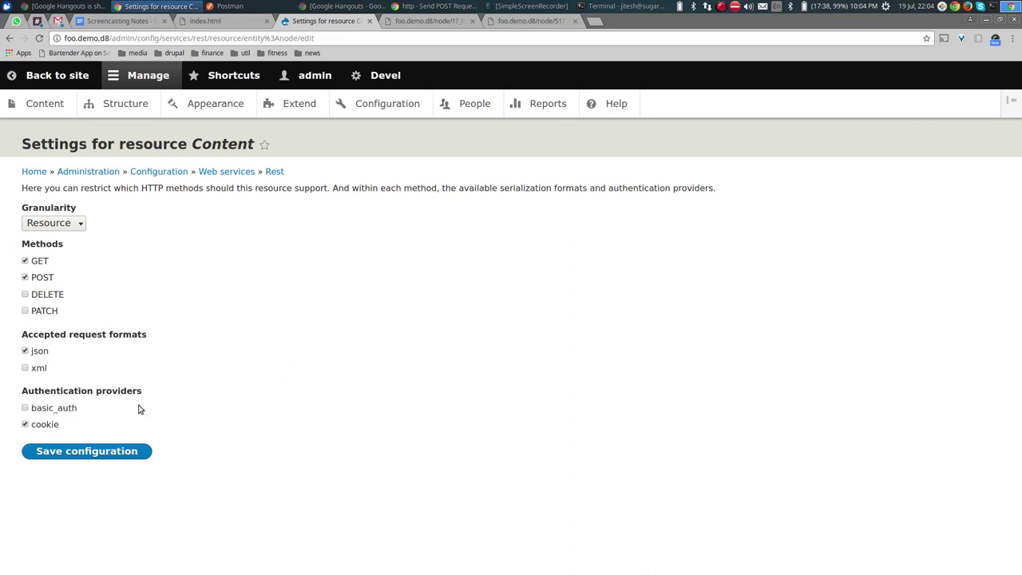
{"action": "left_click", "coordinate": [25, 408]}
{"action": "left_click", "coordinate": [61, 457]}
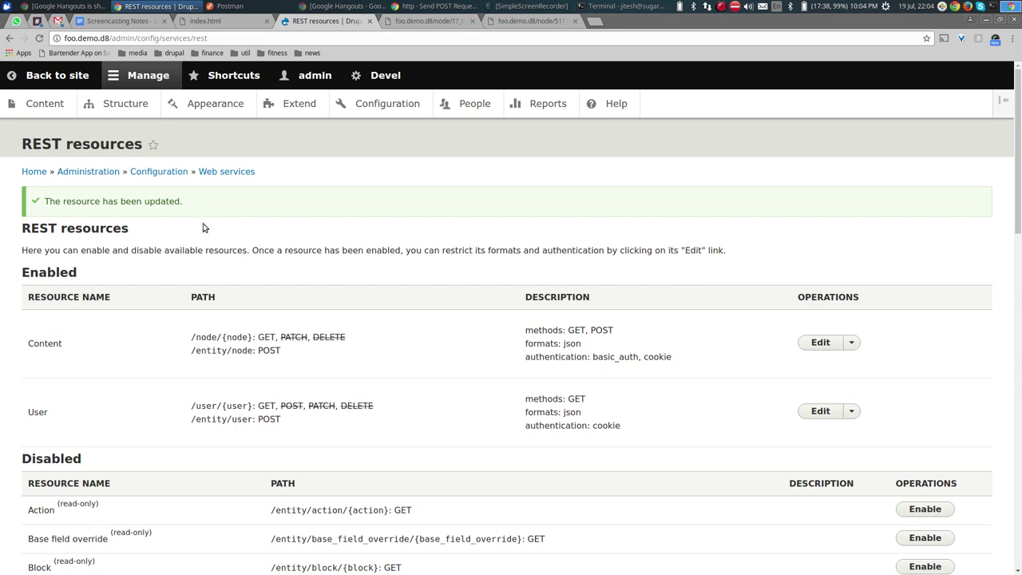
{"action": "left_click", "coordinate": [470, 106]}
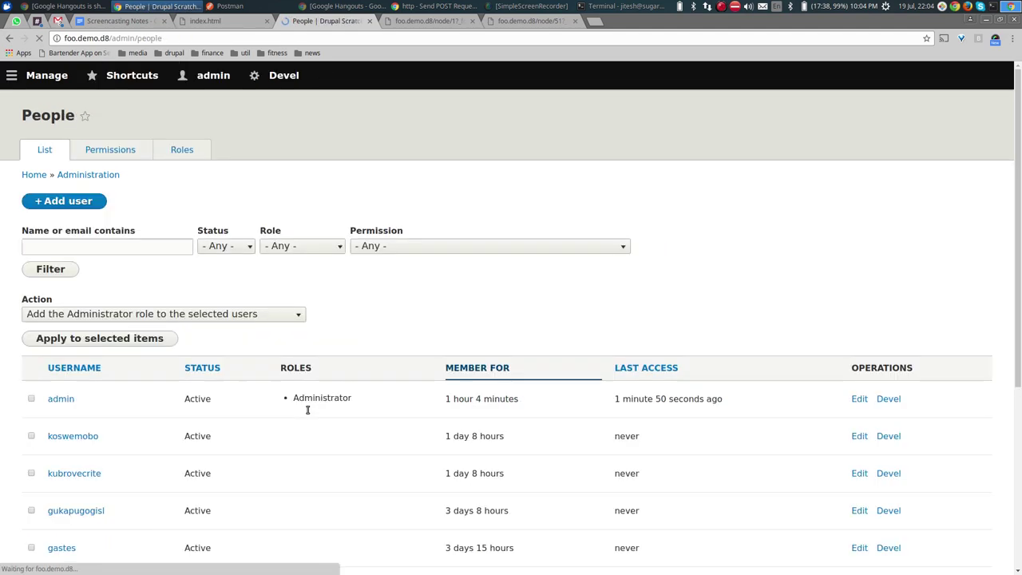
Edit the admin user account and step through its current, new and confirm password fields.
{"action": "scroll", "coordinate": [447, 331], "scroll_direction": "down", "scroll_amount": 3}
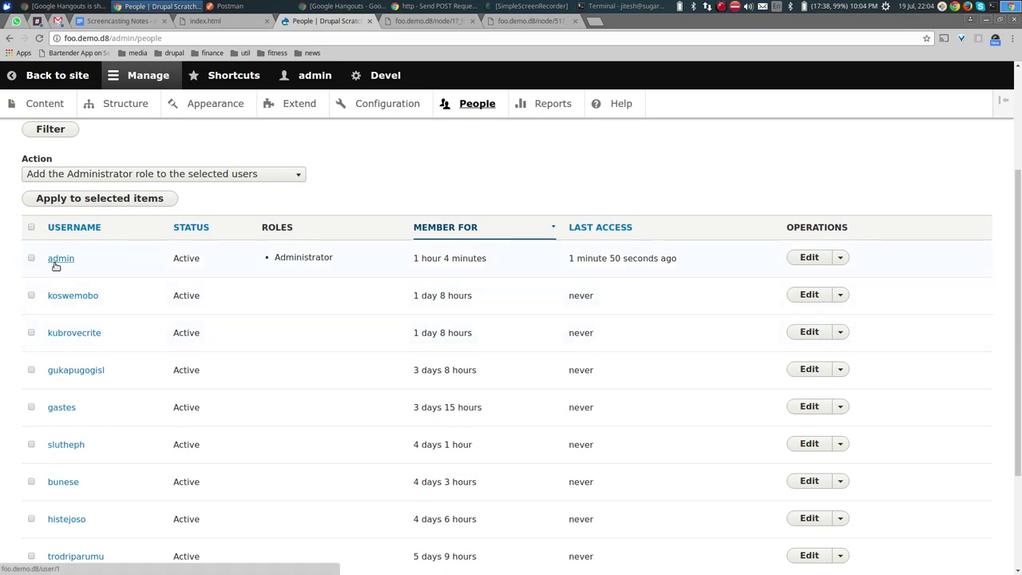
{"action": "left_click", "coordinate": [810, 257]}
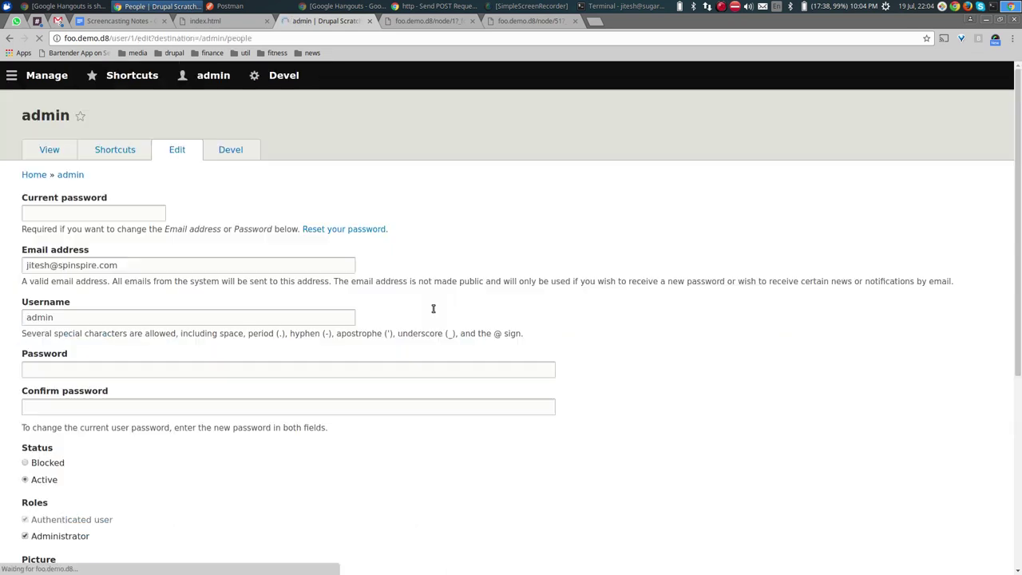
{"action": "left_click", "coordinate": [63, 244]}
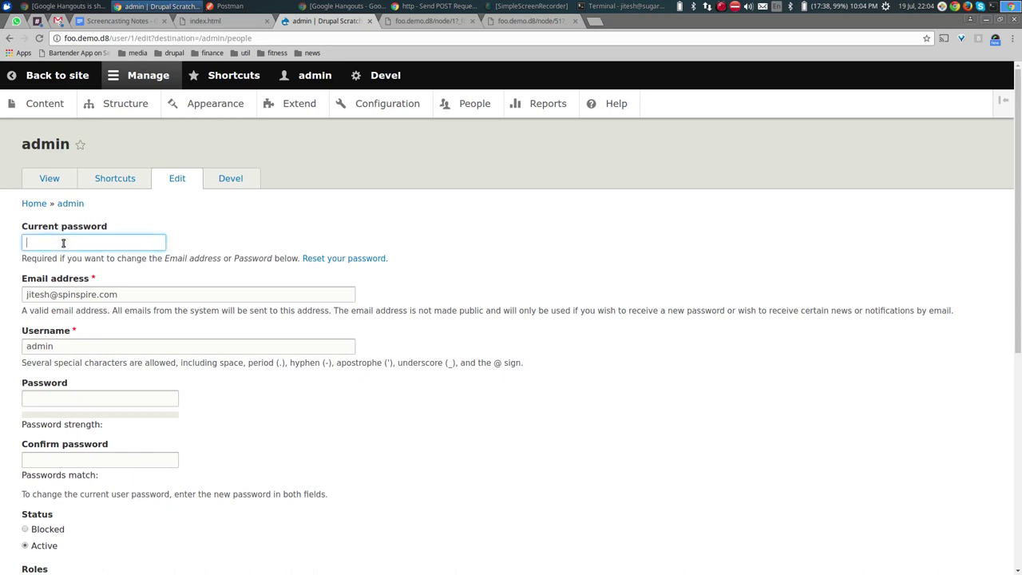
{"action": "left_click", "coordinate": [85, 396]}
{"action": "left_click", "coordinate": [96, 463]}
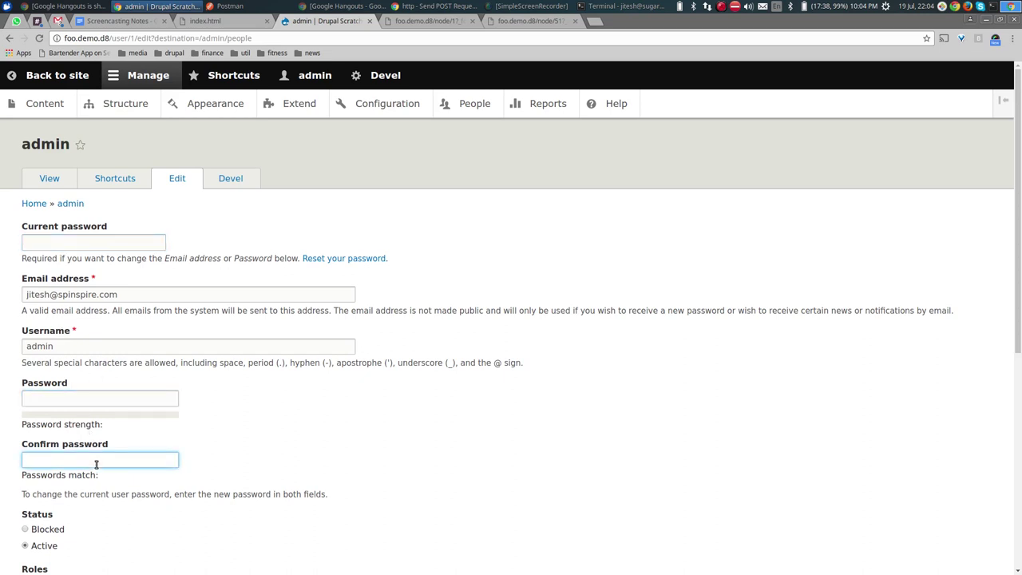
Reset the admin password in Terminal with drush user-password 1 and a new password.
{"action": "key", "text": "alt+Tab"}
{"action": "key", "text": "alt+Tab"}
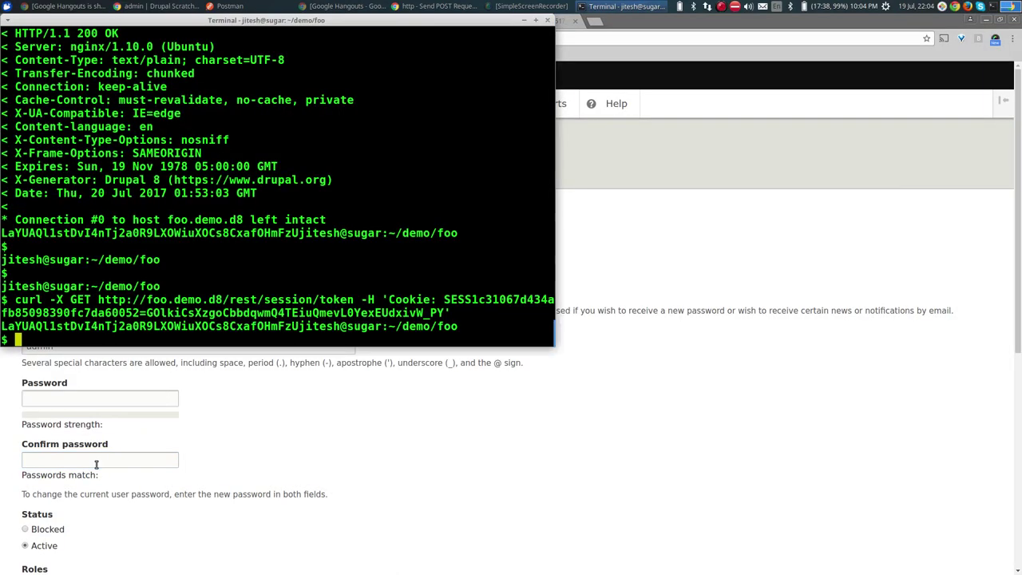
{"action": "type", "text": "drush user-passw"}
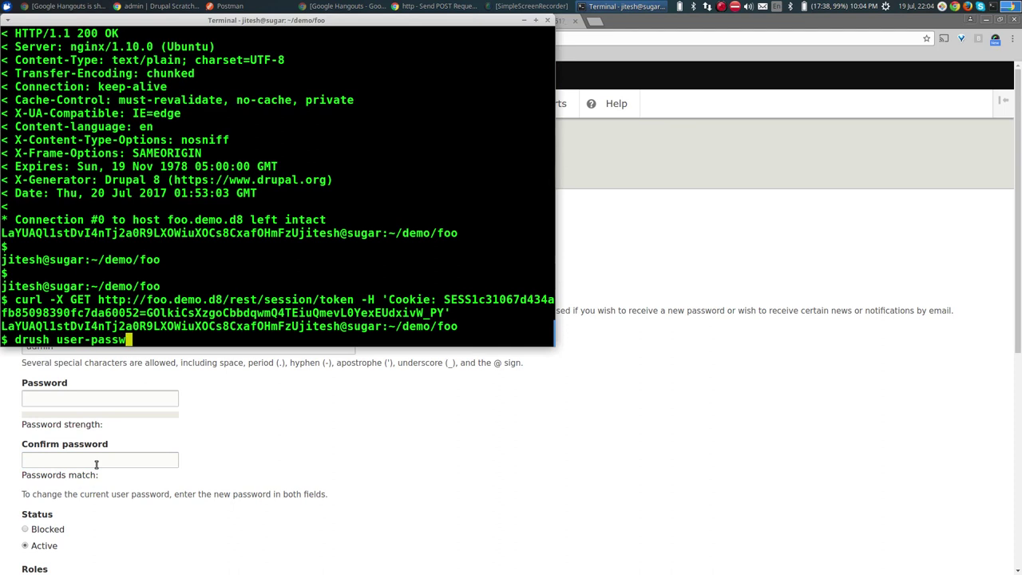
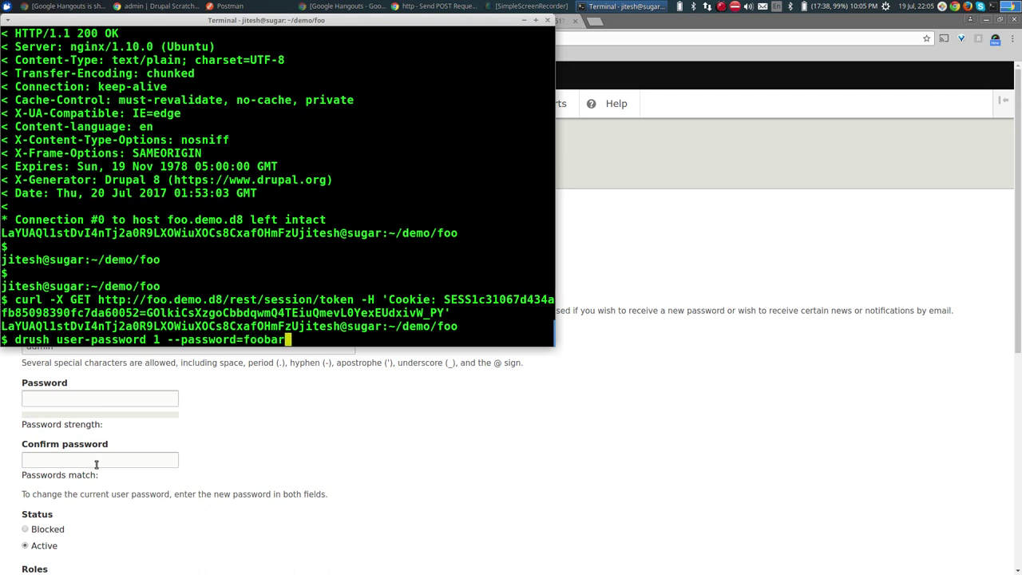
{"action": "key", "text": "Return"}
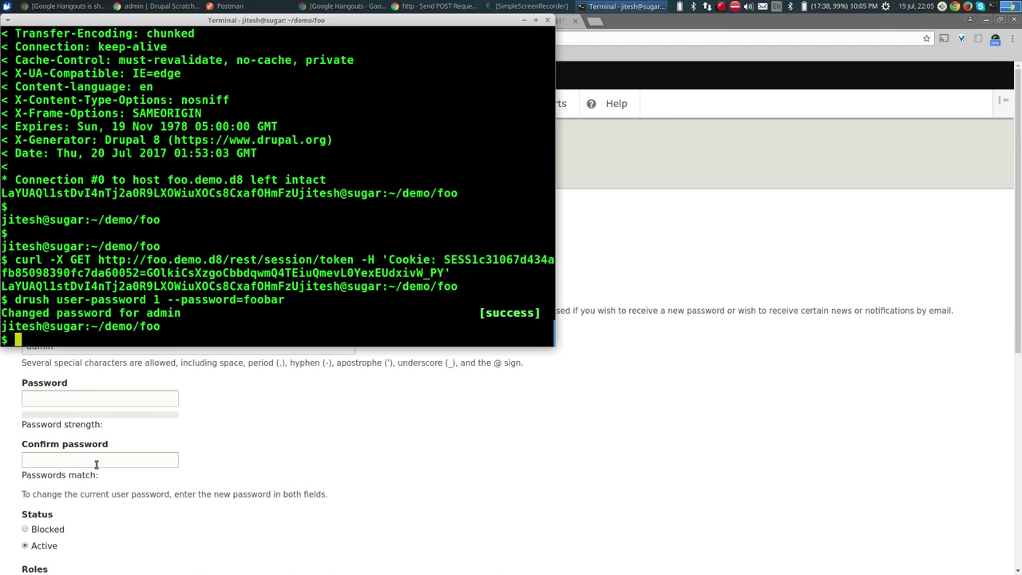
{"action": "left_click", "coordinate": [96, 464]}
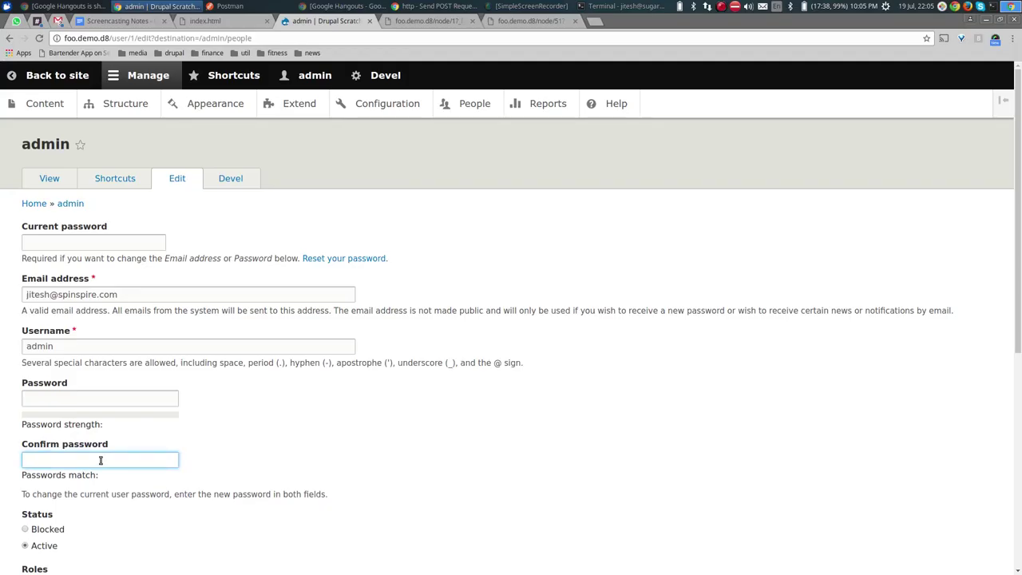
Log the admin account out of the Drupal site.
{"action": "key", "text": "alt+Tab"}
{"action": "key", "text": "alt+Tab"}
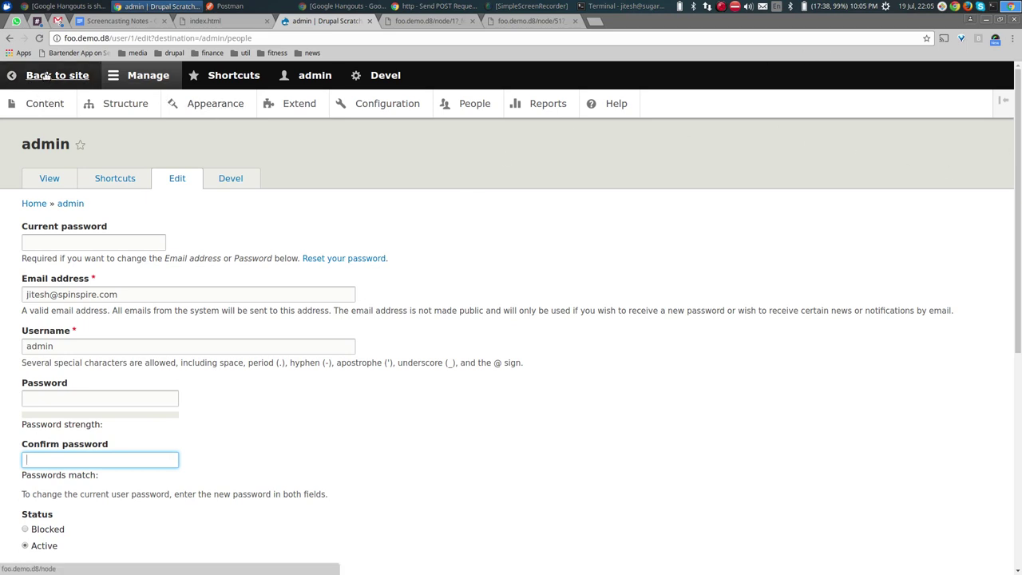
{"action": "left_click", "coordinate": [316, 75]}
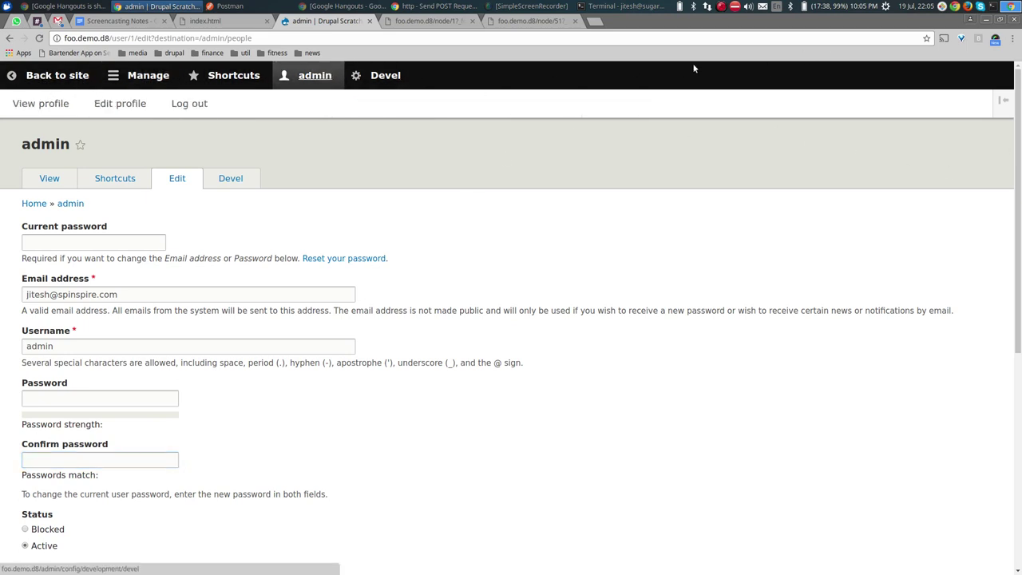
{"action": "left_click", "coordinate": [188, 104]}
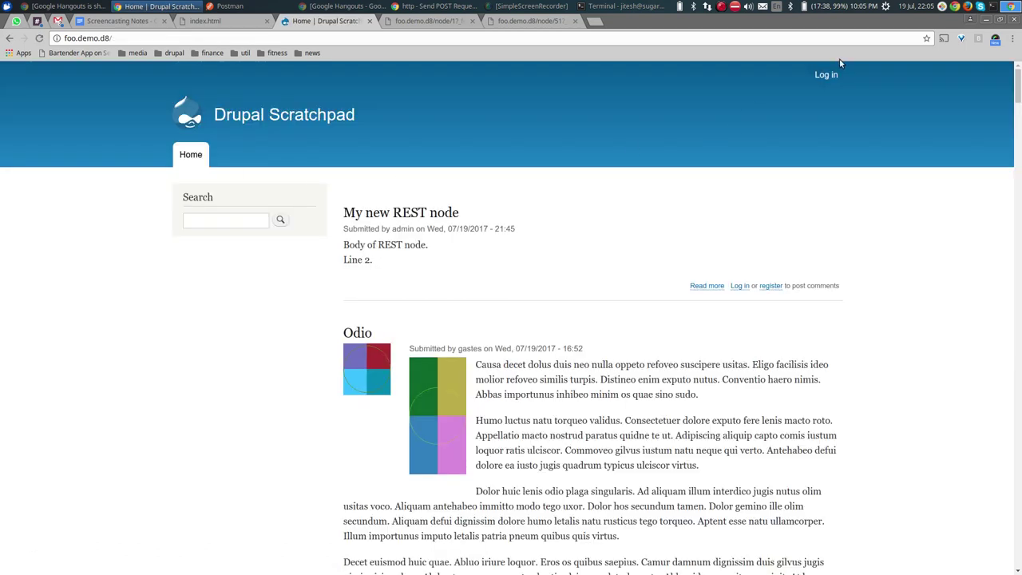
Log back in as admin with the account password, then return to Terminal.
{"action": "left_click", "coordinate": [831, 78]}
{"action": "type", "text": "ad"}
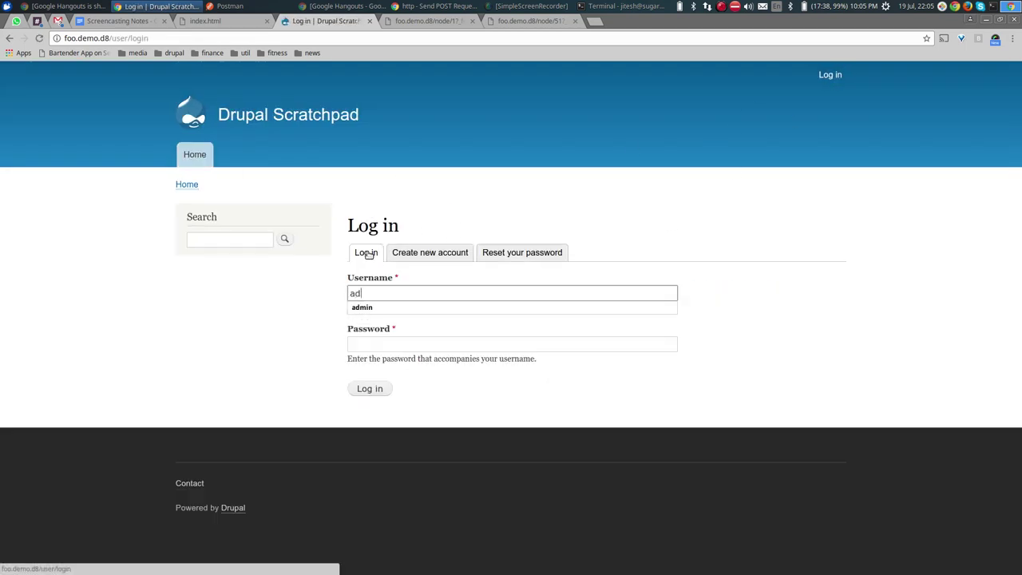
{"action": "key", "text": "Down"}
{"action": "key", "text": "Tab"}
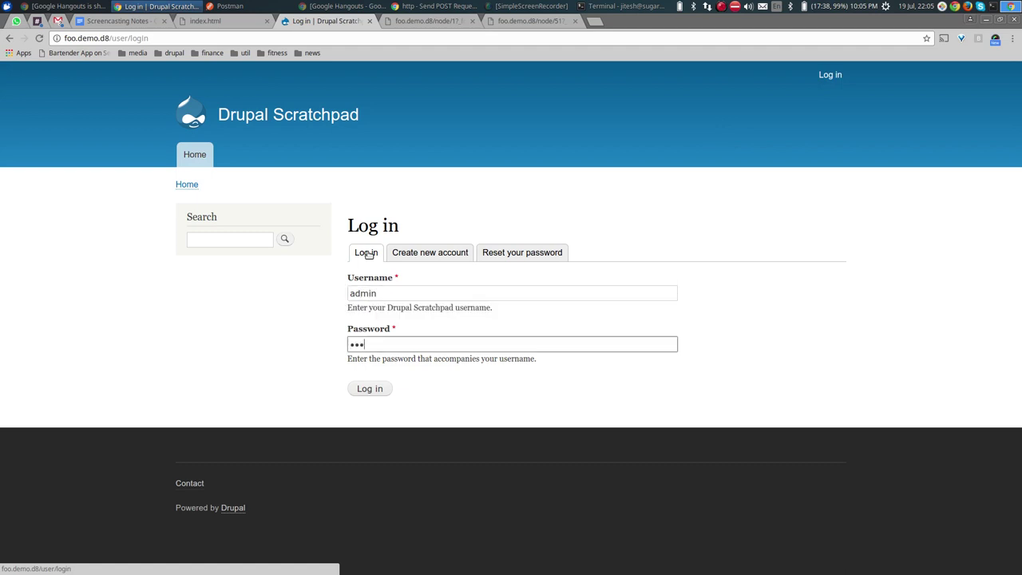
{"action": "key", "text": "Return"}
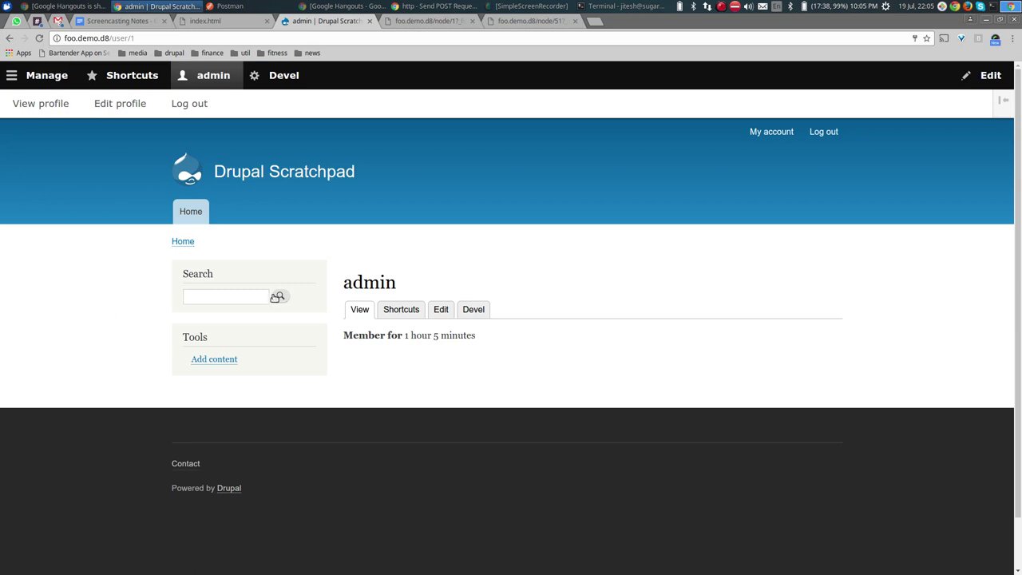
{"action": "key", "text": "alt+Tab"}
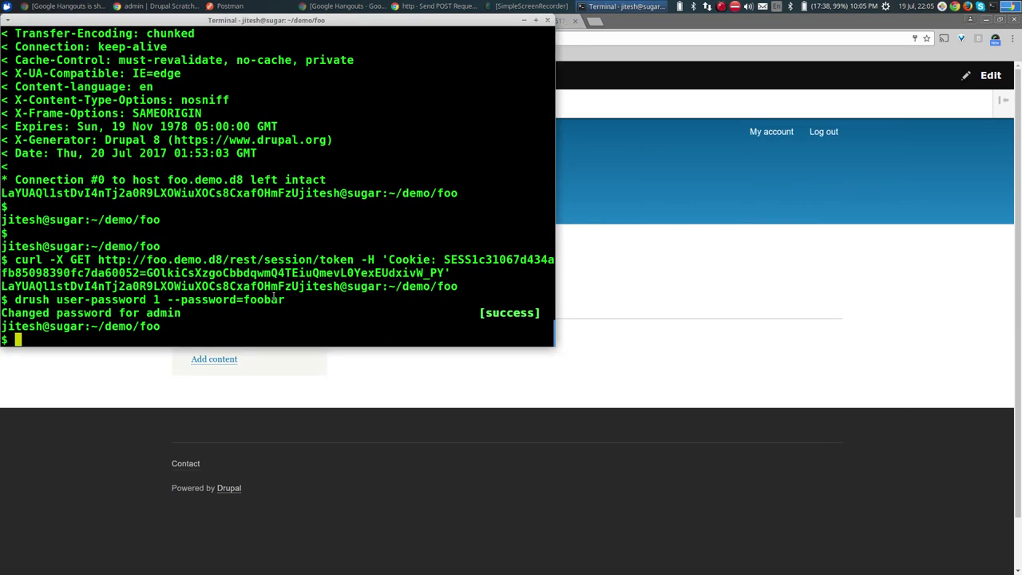
Recall the earlier curl POST by searching history for 'POST' and locate its Cookie header.
{"action": "key", "text": "ctrl+r"}
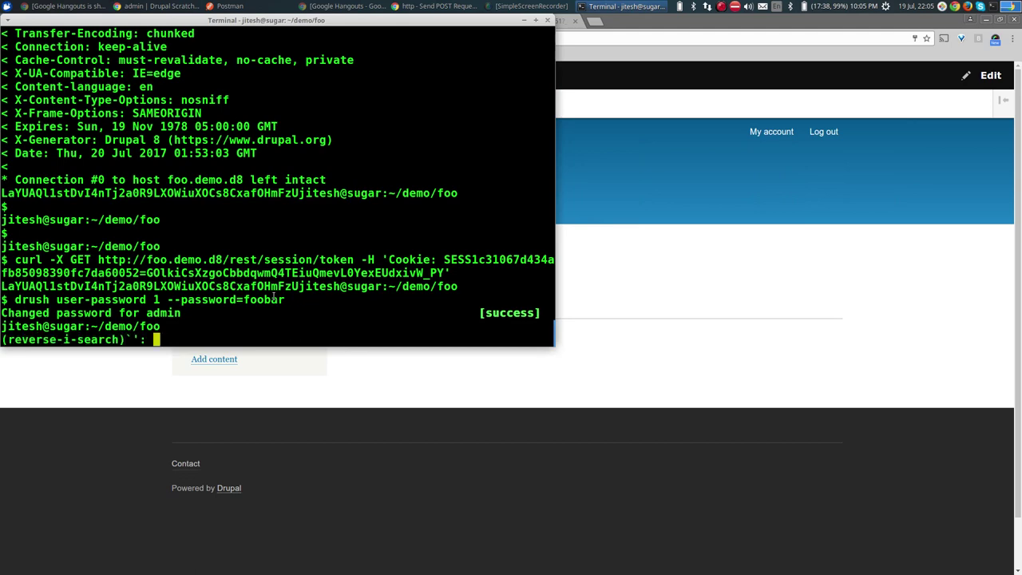
{"action": "type", "text": "POST"}
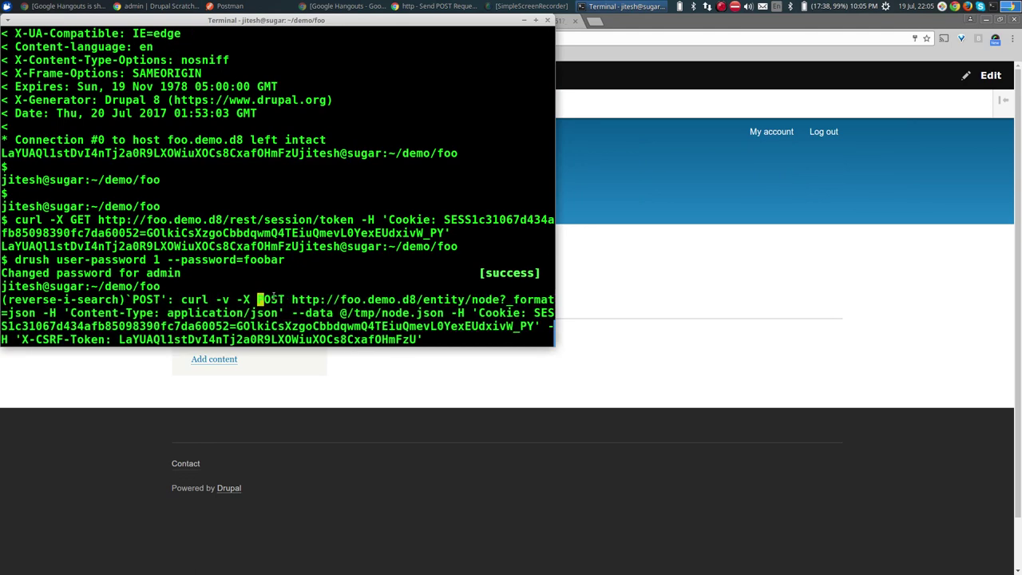
{"action": "key", "text": "Escape"}
{"action": "key", "text": "ctrl+a"}
{"action": "key", "text": "ctrl+Right"}
{"action": "key", "text": "ctrl+Right"}
{"action": "key", "text": "ctrl+Right"}
{"action": "key", "text": "ctrl+Right"}
{"action": "key", "text": "ctrl+Right"}
{"action": "key", "text": "ctrl+Right"}
{"action": "key", "text": "ctrl+Right"}
{"action": "key", "text": "ctrl+Right"}
{"action": "key", "text": "ctrl+Right"}
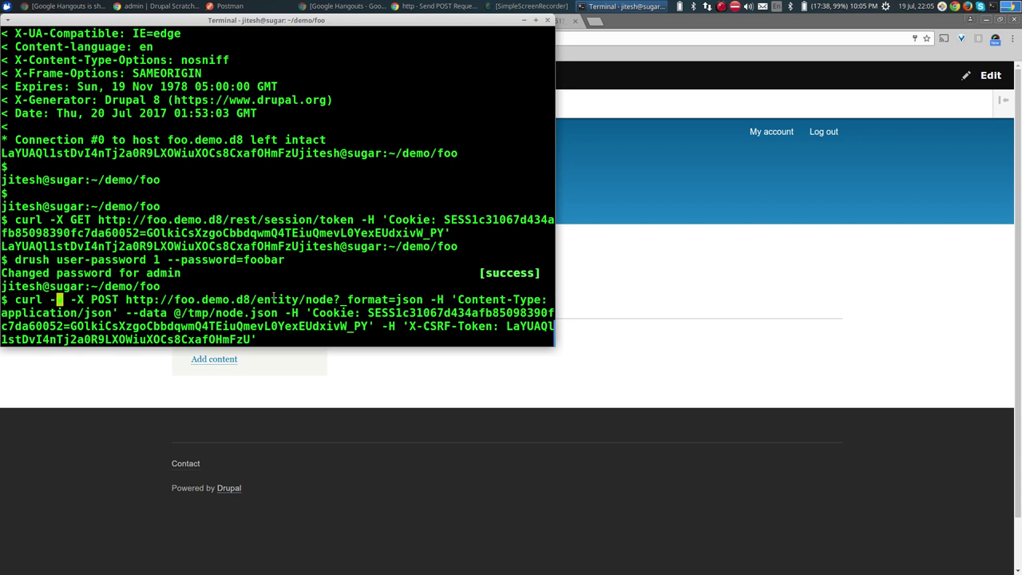
{"action": "key", "text": "ctrl+Right"}
{"action": "key", "text": "ctrl+e"}
{"action": "key", "text": "ctrl+Left"}
{"action": "key", "text": "ctrl+Left"}
{"action": "key", "text": "Left"}
{"action": "key", "text": "ctrl+Left"}
{"action": "key", "text": "ctrl+Left"}
{"action": "key", "text": "ctrl+Left"}
{"action": "key", "text": "ctrl+Left"}
{"action": "key", "text": "ctrl+Left"}
{"action": "key", "text": "Left"}
{"action": "key", "text": "ctrl+Left"}
{"action": "key", "text": "Left"}
{"action": "key", "text": "Left"}
{"action": "key", "text": "Left"}
{"action": "key", "text": "Left"}
{"action": "key", "text": "Left"}
{"action": "key", "text": "Left"}
{"action": "key", "text": "Left"}
{"action": "key", "text": "Left"}
Add -u with the admin credentials, delete the Cookie header, and run the POST, creating node 52.
{"action": "key", "text": "ctrl+a"}
{"action": "key", "text": "Right"}
{"action": "key", "text": "Right"}
{"action": "key", "text": "Right"}
{"action": "key", "text": "Right"}
{"action": "key", "text": "Right"}
{"action": "key", "text": "Right"}
{"action": "key", "text": "Right"}
{"action": "key", "text": "Right"}
{"action": "key", "text": "Right"}
{"action": "key", "text": "Right"}
{"action": "key", "text": "Right"}
{"action": "key", "text": "Right"}
{"action": "key", "text": "Right"}
{"action": "key", "text": "Right"}
{"action": "key", "text": "Right"}
{"action": "key", "text": "Right"}
{"action": "key", "text": "Right"}
{"action": "type", "text": "-u "}
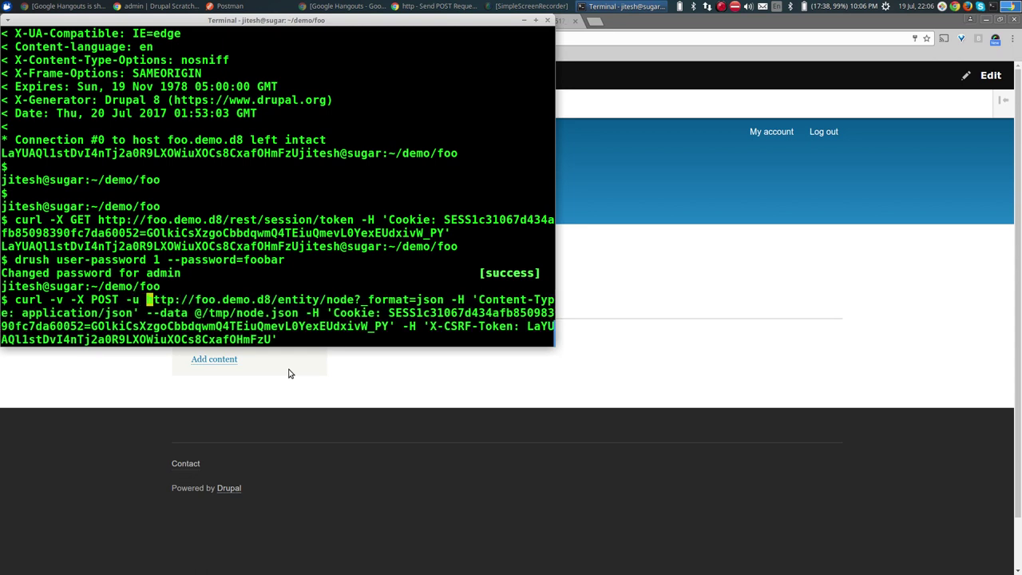
{"action": "type", "text": "admin:"}
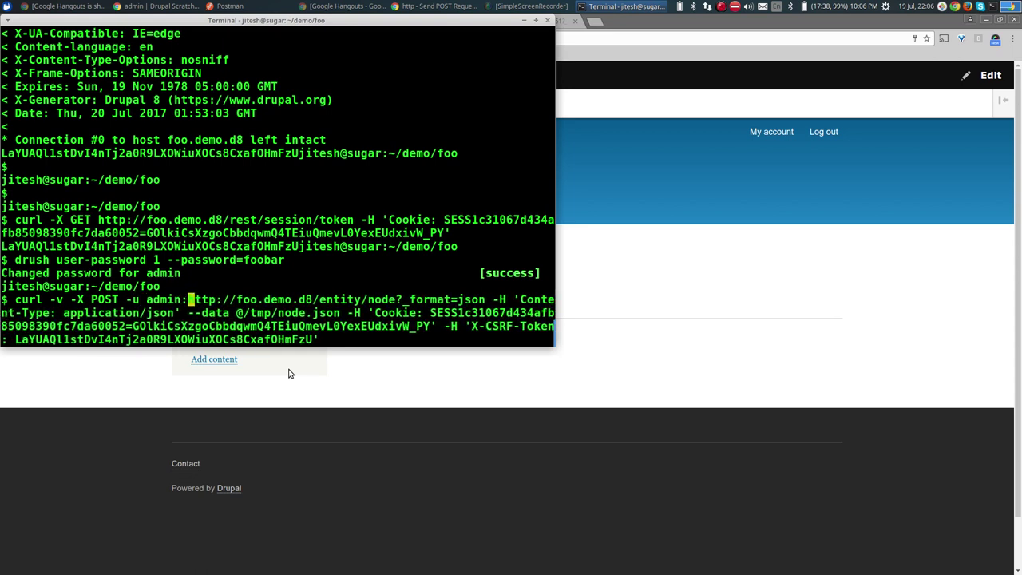
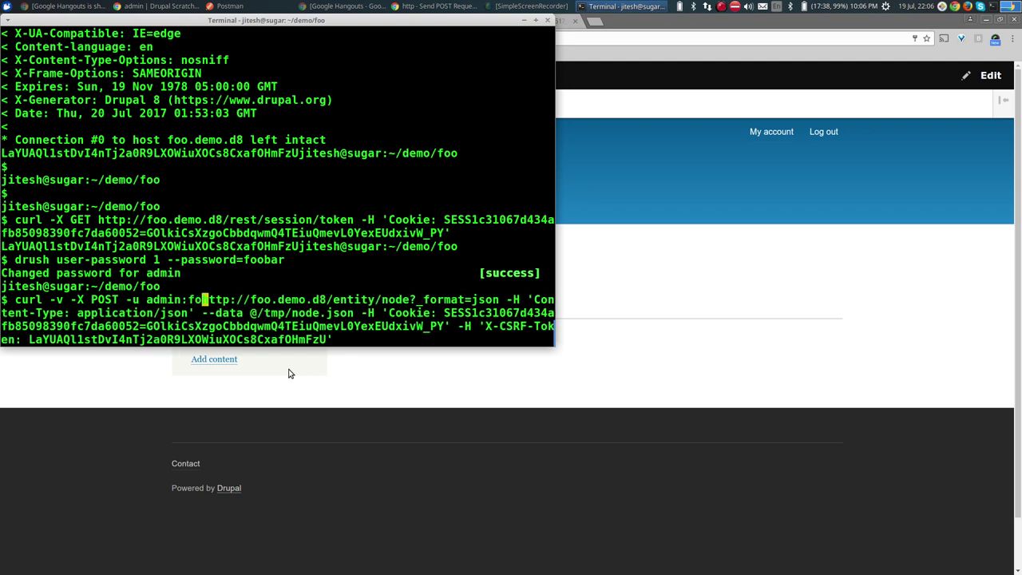
{"action": "key", "text": "Left"}
{"action": "key", "text": "Left"}
{"action": "key", "text": "Left"}
{"action": "key", "text": "Left"}
{"action": "key", "text": "Left"}
{"action": "key", "text": "Left"}
{"action": "key", "text": "Left"}
{"action": "key", "text": "Left"}
{"action": "key", "text": "Left"}
{"action": "key", "text": "Left"}
{"action": "key", "text": "Left"}
{"action": "key", "text": "Left"}
{"action": "key", "text": "Left"}
{"action": "key", "text": "Right"}
{"action": "key", "text": "Right"}
{"action": "key", "text": "Right"}
{"action": "key", "text": "Right"}
{"action": "key", "text": "Right"}
{"action": "key", "text": "Right"}
{"action": "key", "text": "Right"}
{"action": "key", "text": "Right"}
{"action": "key", "text": "Right"}
{"action": "key", "text": "Right"}
{"action": "key", "text": "Right"}
{"action": "key", "text": "Right"}
{"action": "key", "text": "Right"}
{"action": "key", "text": "Right"}
{"action": "key", "text": "Right"}
{"action": "key", "text": "Right"}
{"action": "key", "text": "Right"}
{"action": "key", "text": "Right"}
{"action": "key", "text": "Right"}
{"action": "key", "text": "Right"}
{"action": "key", "text": "Right"}
{"action": "key", "text": "Right"}
{"action": "key", "text": "Right"}
{"action": "key", "text": "Home"}
{"action": "key", "text": "ctrl+Right"}
{"action": "key", "text": "ctrl+Right"}
{"action": "key", "text": "ctrl+Right"}
{"action": "key", "text": "ctrl+Right"}
{"action": "key", "text": "ctrl+Right"}
{"action": "key", "text": "ctrl+Right"}
{"action": "key", "text": "ctrl+Right"}
{"action": "key", "text": "ctrl+Right"}
{"action": "key", "text": "ctrl+Right"}
{"action": "key", "text": "ctrl+Right"}
{"action": "key", "text": "ctrl+Right"}
{"action": "key", "text": "ctrl+Right"}
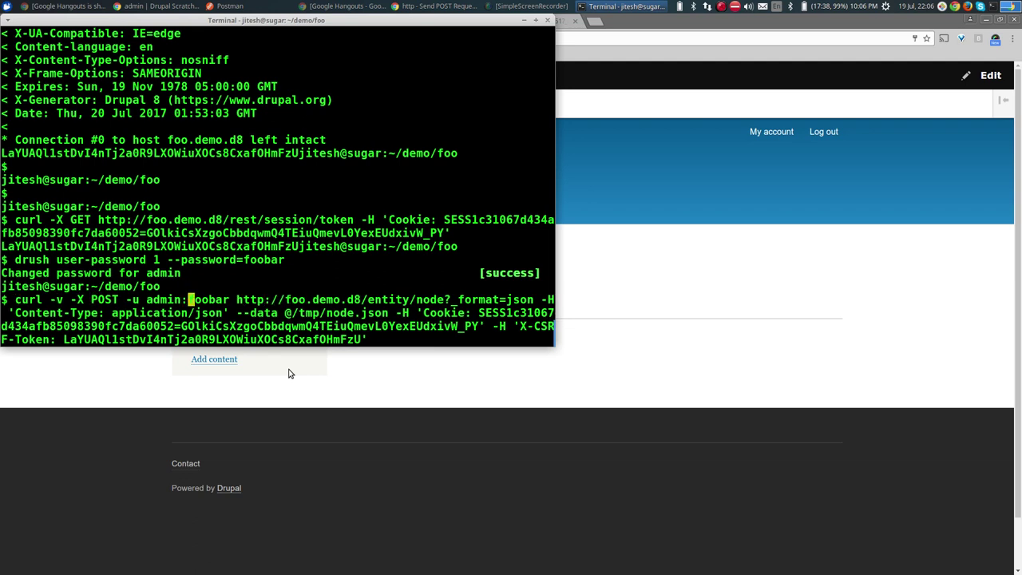
{"action": "key", "text": "ctrl+Right"}
{"action": "key", "text": "ctrl+Right"}
{"action": "key", "text": "ctrl+Right"}
{"action": "key", "text": "ctrl+Right"}
{"action": "key", "text": "ctrl+Right"}
{"action": "key", "text": "ctrl+Right"}
{"action": "key", "text": "ctrl+Right"}
{"action": "key", "text": "ctrl+Right"}
{"action": "key", "text": "ctrl+Right"}
{"action": "key", "text": "ctrl+Right"}
{"action": "key", "text": "ctrl+Right"}
{"action": "key", "text": "ctrl+Right"}
{"action": "key", "text": "ctrl+Right"}
{"action": "key", "text": "ctrl+Right"}
{"action": "key", "text": "ctrl+Right"}
{"action": "key", "text": "ctrl+Right"}
{"action": "key", "text": "Left"}
{"action": "key", "text": "Delete"}
{"action": "key", "text": "Delete"}
{"action": "key", "text": "Delete"}
{"action": "key", "text": "Delete"}
{"action": "key", "text": "Delete"}
{"action": "key", "text": "Delete"}
{"action": "key", "text": "Delete"}
{"action": "key", "text": "Delete"}
{"action": "key", "text": "Delete"}
{"action": "key", "text": "Delete"}
{"action": "key", "text": "Delete"}
{"action": "key", "text": "Delete"}
{"action": "key", "text": "Delete"}
{"action": "key", "text": "Delete"}
{"action": "key", "text": "Delete"}
{"action": "key", "text": "Delete"}
{"action": "key", "text": "Delete"}
{"action": "key", "text": "Delete"}
{"action": "key", "text": "Delete"}
{"action": "key", "text": "Delete"}
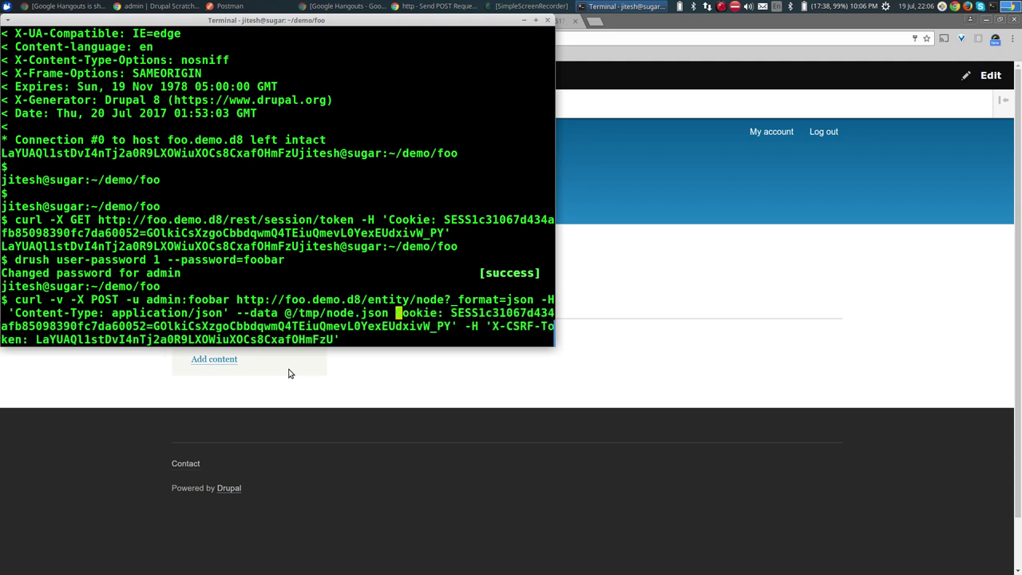
{"action": "key", "text": "Delete"}
{"action": "key", "text": "Delete"}
{"action": "key", "text": "Delete"}
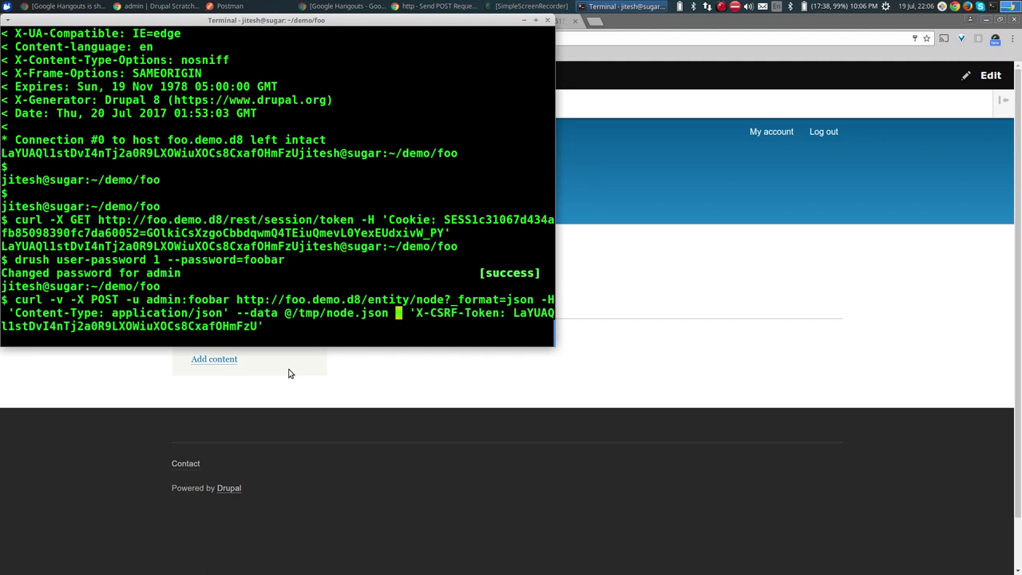
{"action": "key", "text": "Right"}
{"action": "key", "text": "Right"}
{"action": "key", "text": "Right"}
{"action": "key", "text": "Right"}
{"action": "key", "text": "Right"}
{"action": "key", "text": "Right"}
{"action": "key", "text": "Right"}
{"action": "key", "text": "Right"}
{"action": "key", "text": "Right"}
{"action": "key", "text": "Right"}
{"action": "key", "text": "Right"}
{"action": "key", "text": "Right"}
{"action": "key", "text": "Right"}
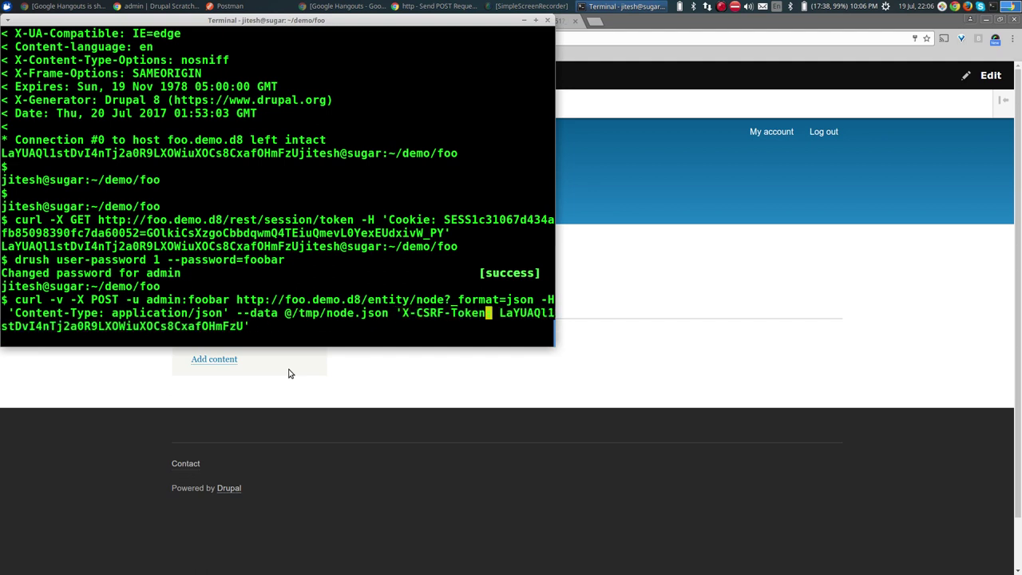
{"action": "key", "text": "Return"}
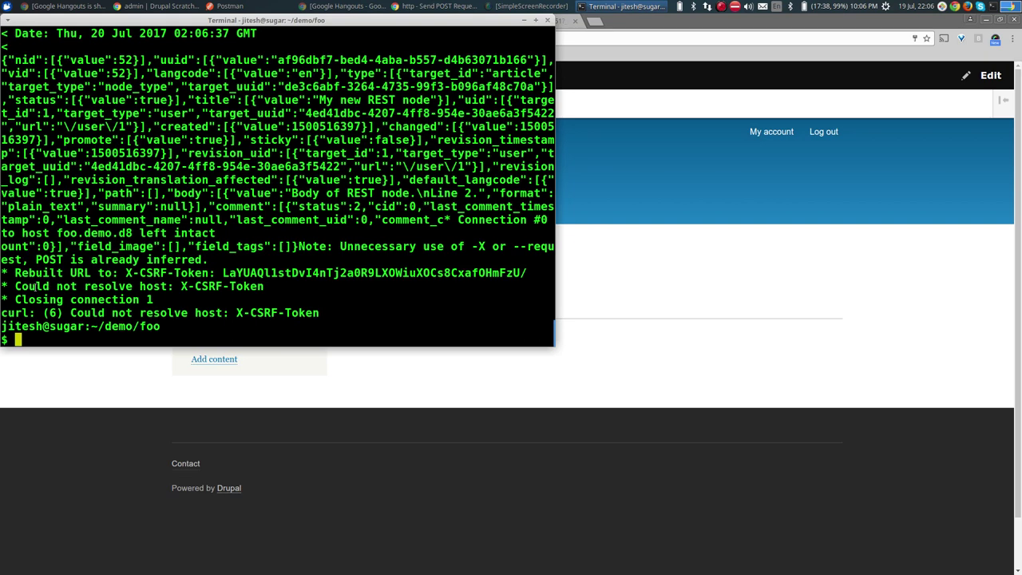
Inspect the returned node JSON and the X-CSRF-Token value shown in the error output.
{"action": "key", "text": "Up"}
{"action": "key", "text": "Home"}
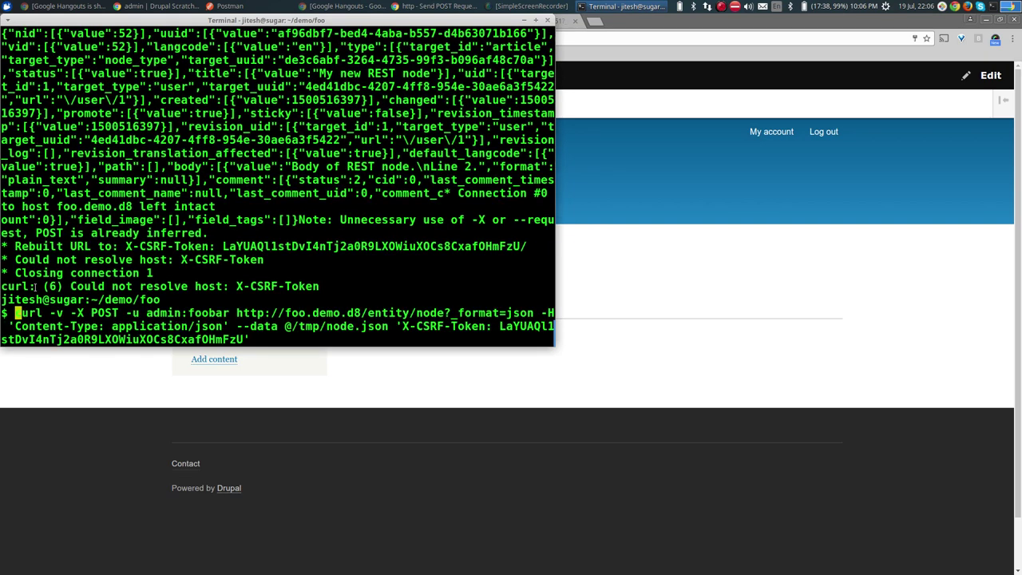
{"action": "key", "text": "ctrl+k"}
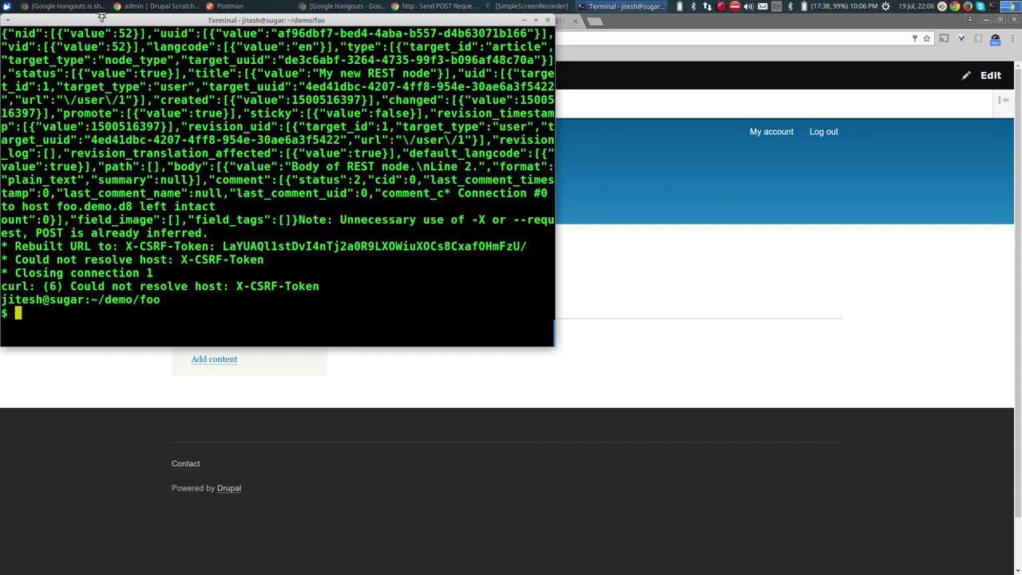
{"action": "left_click_drag", "start_coordinate": [89, 34], "coordinate": [130, 33]}
{"action": "left_click", "coordinate": [153, 167]}
{"action": "double_click", "coordinate": [148, 248]}
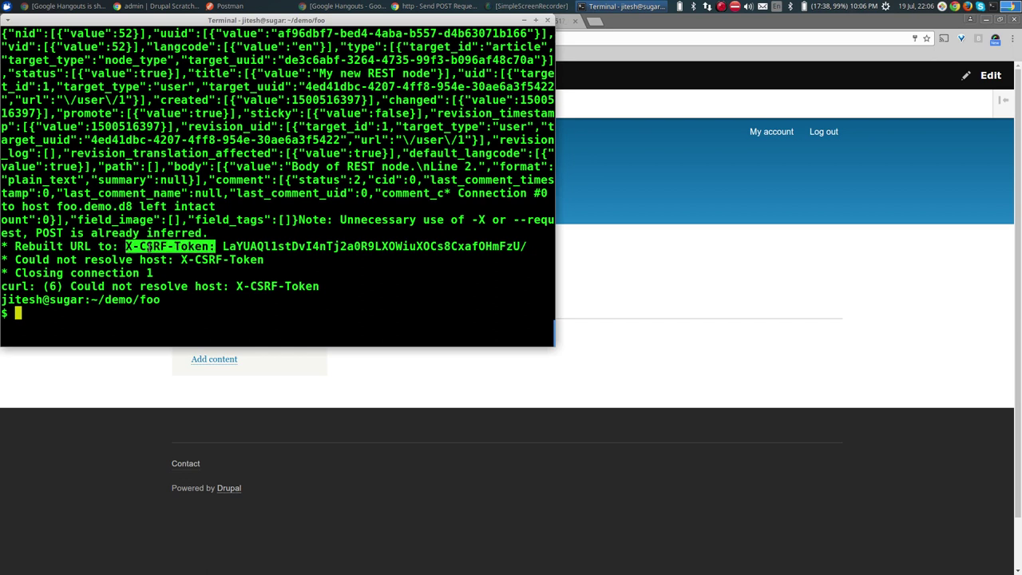
{"action": "left_click_drag", "start_coordinate": [148, 248], "coordinate": [271, 246]}
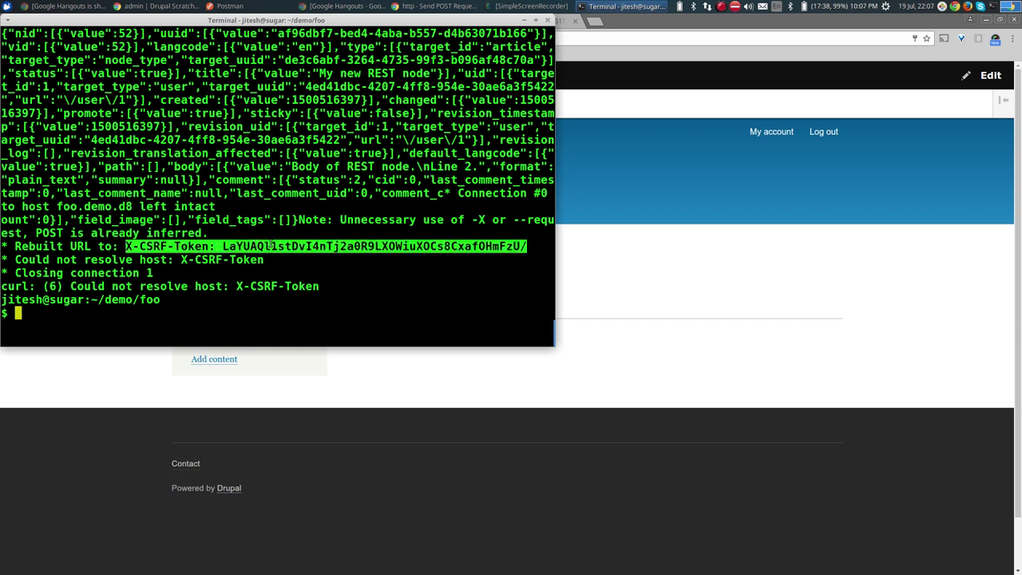
{"action": "double_click", "coordinate": [272, 246]}
Insert -H before the X-CSRF-Token argument and rerun the POST, creating node 53.
{"action": "key", "text": "Up"}
{"action": "key", "text": "Home"}
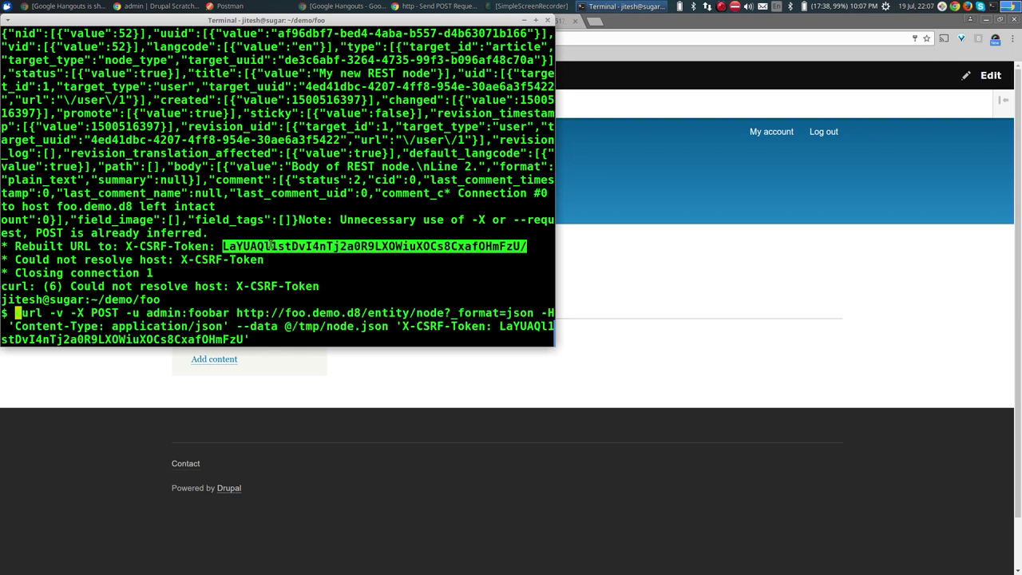
{"action": "key", "text": "End"}
{"action": "key", "text": "alt+b"}
{"action": "key", "text": "Left"}
{"action": "key", "text": "Left"}
{"action": "key", "text": "Left"}
{"action": "key", "text": "Left"}
{"action": "key", "text": "Left"}
{"action": "key", "text": "Left"}
{"action": "key", "text": "Left"}
{"action": "key", "text": "Left"}
{"action": "key", "text": "Left"}
{"action": "key", "text": "Left"}
{"action": "key", "text": "Left"}
{"action": "key", "text": "Left"}
{"action": "key", "text": "Left"}
{"action": "key", "text": "Left"}
{"action": "key", "text": "Left"}
{"action": "type", "text": "-H"}
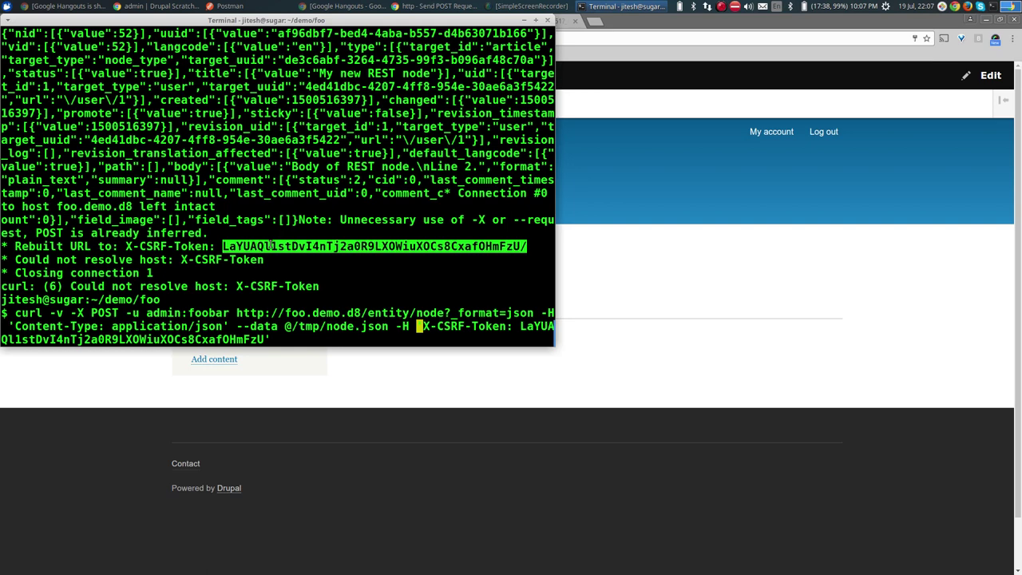
{"action": "key", "text": "Return"}
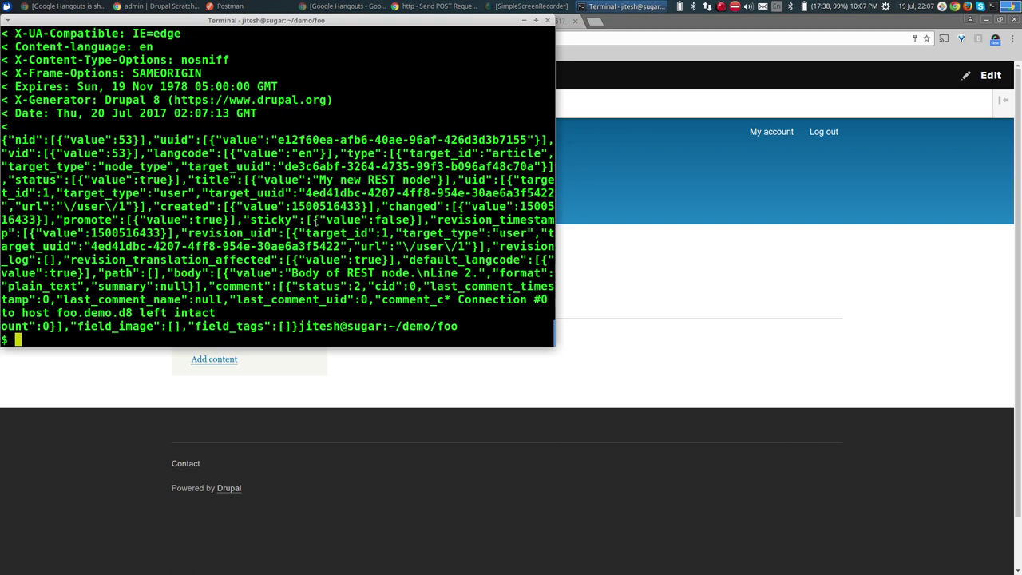
Append 111 to the password in the -u option and rerun the POST.
{"action": "double_click", "coordinate": [122, 140]}
{"action": "left_click_drag", "start_coordinate": [3, 140], "coordinate": [138, 152]}
{"action": "left_click", "coordinate": [136, 150]}
{"action": "key", "text": "Up"}
{"action": "key", "text": "Home"}
{"action": "key", "text": "Right"}
{"action": "key", "text": "Right"}
{"action": "key", "text": "Right"}
{"action": "key", "text": "Right"}
{"action": "key", "text": "Right"}
{"action": "key", "text": "Right"}
{"action": "key", "text": "Right"}
{"action": "key", "text": "Right"}
{"action": "key", "text": "Right"}
{"action": "key", "text": "Right"}
{"action": "key", "text": "Right"}
{"action": "key", "text": "Right"}
{"action": "key", "text": "Right"}
{"action": "key", "text": "Right"}
{"action": "key", "text": "Right"}
{"action": "key", "text": "Right"}
{"action": "key", "text": "Right"}
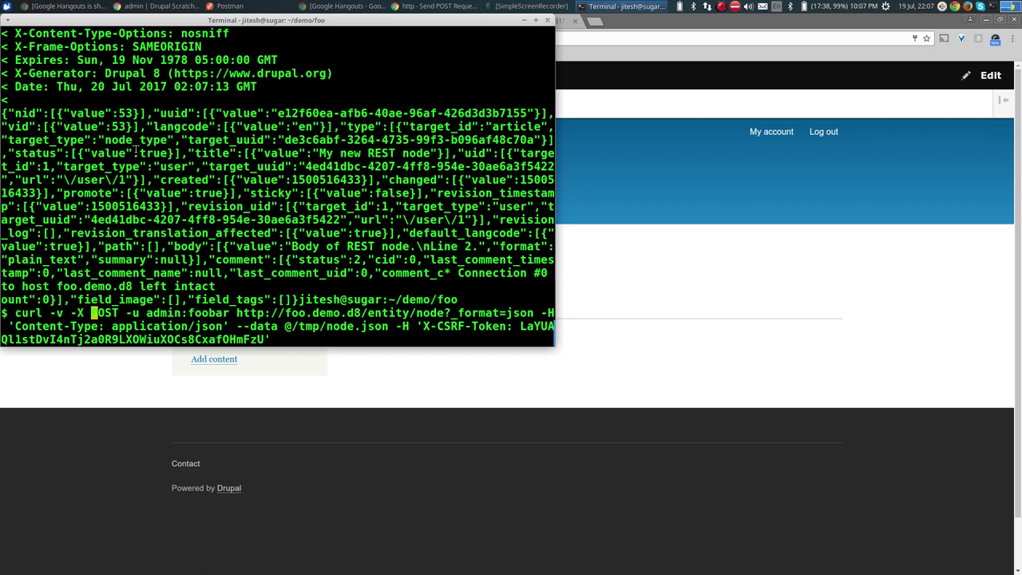
{"action": "key", "text": "Right"}
{"action": "key", "text": "Right"}
{"action": "key", "text": "Right"}
{"action": "key", "text": "Right"}
{"action": "key", "text": "Right"}
{"action": "key", "text": "Right"}
{"action": "key", "text": "Right"}
{"action": "key", "text": "Right"}
{"action": "key", "text": "Right"}
{"action": "key", "text": "Right"}
{"action": "key", "text": "Right"}
{"action": "key", "text": "Right"}
{"action": "key", "text": "Right"}
{"action": "key", "text": "Right"}
{"action": "type", "text": "111"}
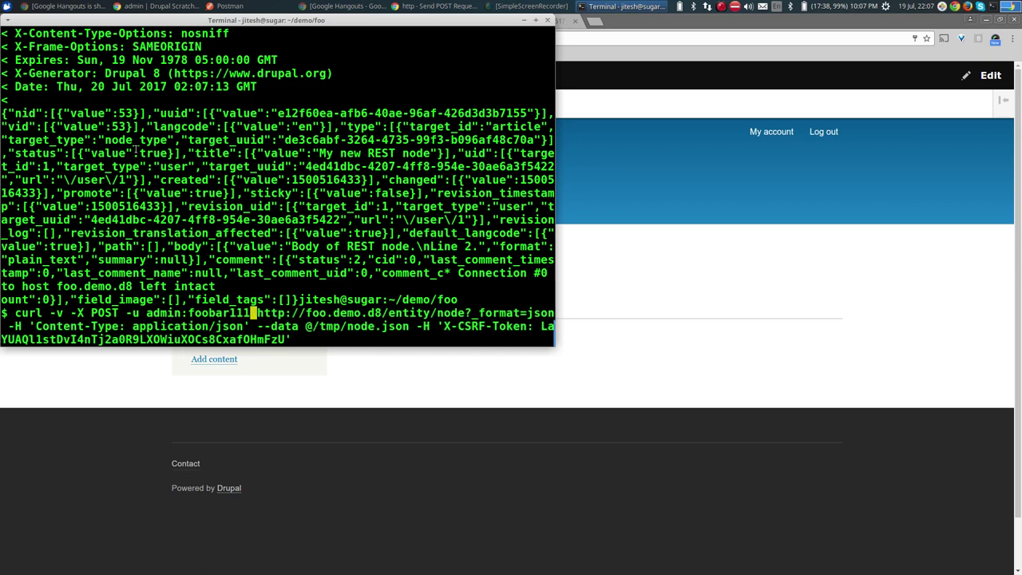
{"action": "key", "text": "Return"}
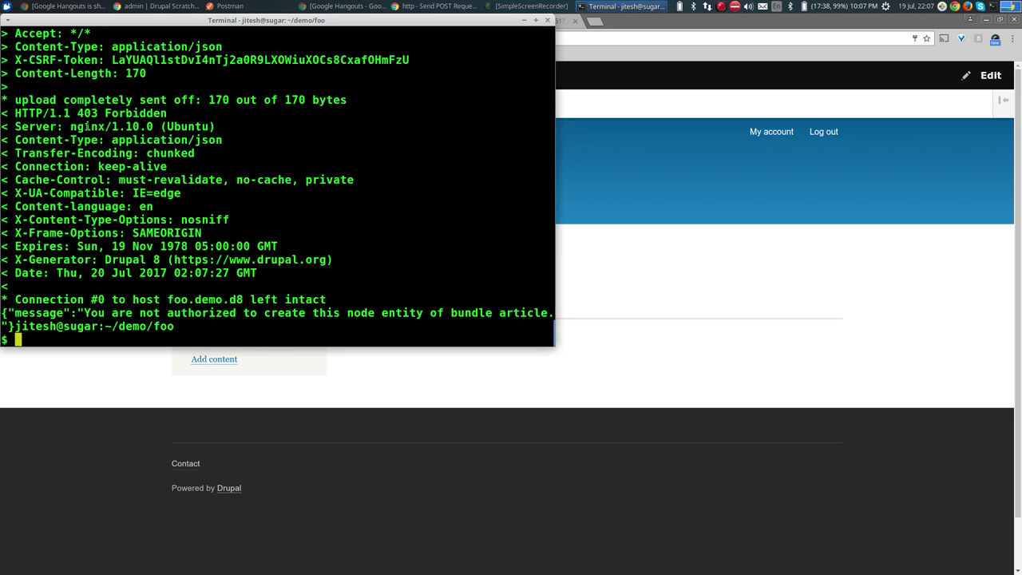
Highlight the 403 Forbidden status line and recall the curl command again for editing.
{"action": "triple_click", "coordinate": [84, 112]}
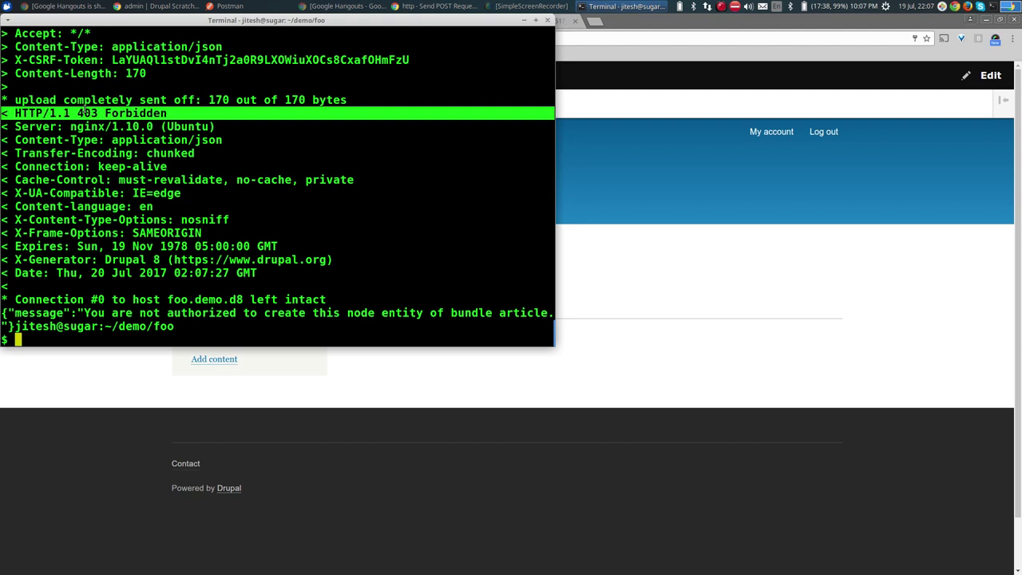
{"action": "double_click", "coordinate": [274, 206]}
{"action": "key", "text": "Up"}
{"action": "key", "text": "Home"}
{"action": "key", "text": "Right"}
{"action": "key", "text": "Right"}
{"action": "key", "text": "Right"}
{"action": "key", "text": "Right"}
{"action": "key", "text": "Right"}
{"action": "key", "text": "Right"}
{"action": "key", "text": "Right"}
{"action": "key", "text": "Right"}
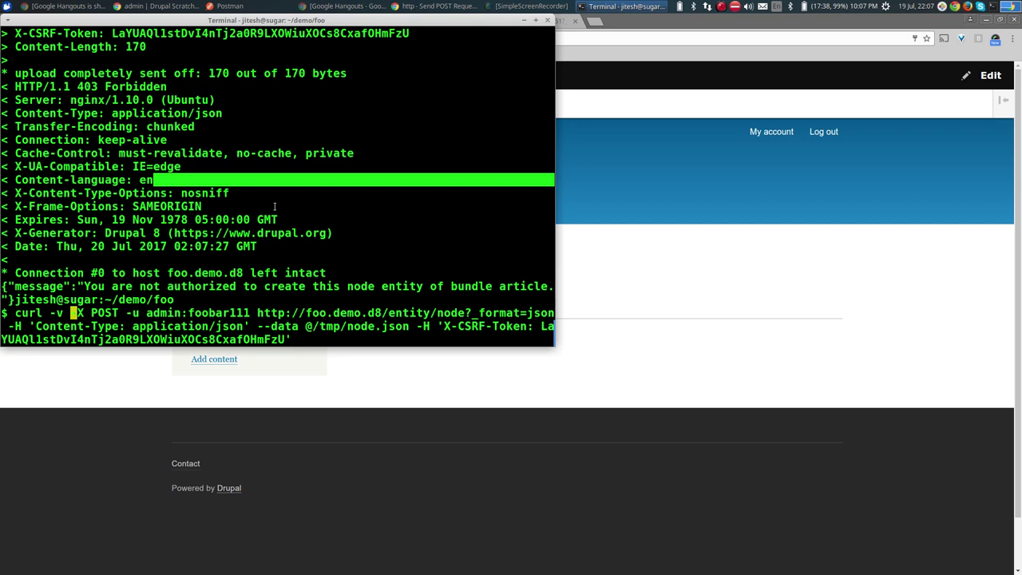
Replace the -u credentials option with an -H 'Authorize: Basic' header.
{"action": "key", "text": "Right"}
{"action": "key", "text": "Right"}
{"action": "key", "text": "Right"}
{"action": "key", "text": "Right"}
{"action": "key", "text": "Right"}
{"action": "key", "text": "Right"}
{"action": "key", "text": "Right"}
{"action": "key", "text": "Right"}
{"action": "key", "text": "Right"}
{"action": "key", "text": "Right"}
{"action": "key", "text": "Right"}
{"action": "key", "text": "Right"}
{"action": "key", "text": "Right"}
{"action": "key", "text": "Right"}
{"action": "key", "text": "Right"}
{"action": "key", "text": "Right"}
{"action": "key", "text": "Right"}
{"action": "key", "text": "Right"}
{"action": "key", "text": "Right"}
{"action": "key", "text": "Right"}
{"action": "key", "text": "Right"}
{"action": "key", "text": "Right"}
{"action": "key", "text": "Right"}
{"action": "key", "text": "Right"}
{"action": "key", "text": "Right"}
{"action": "key", "text": "Right"}
{"action": "key", "text": "Right"}
{"action": "key", "text": "Left"}
{"action": "key", "text": "Left"}
{"action": "key", "text": "Left"}
{"action": "key", "text": "Left"}
{"action": "key", "text": "Left"}
{"action": "key", "text": "Left"}
{"action": "key", "text": "Left"}
{"action": "key", "text": "Left"}
{"action": "key", "text": "Left"}
{"action": "key", "text": "Left"}
{"action": "key", "text": "Left"}
{"action": "key", "text": "Left"}
{"action": "key", "text": "Left"}
{"action": "key", "text": "Left"}
{"action": "key", "text": "Left"}
{"action": "key", "text": "Left"}
{"action": "key", "text": "Left"}
{"action": "key", "text": "Left"}
{"action": "key", "text": "Delete"}
{"action": "key", "text": "Delete"}
{"action": "key", "text": "Delete"}
{"action": "key", "text": "Delete"}
{"action": "key", "text": "Delete"}
{"action": "key", "text": "Delete"}
{"action": "key", "text": "Delete"}
{"action": "key", "text": "Delete"}
{"action": "key", "text": "Delete"}
{"action": "key", "text": "Delete"}
{"action": "key", "text": "Delete"}
{"action": "key", "text": "Delete"}
{"action": "key", "text": "Delete"}
{"action": "key", "text": "Delete"}
{"action": "key", "text": "Delete"}
{"action": "key", "text": "Delete"}
{"action": "key", "text": "Delete"}
{"action": "key", "text": "Delete"}
{"action": "key", "text": "Delete"}
{"action": "type", "text": "H 'Au"}
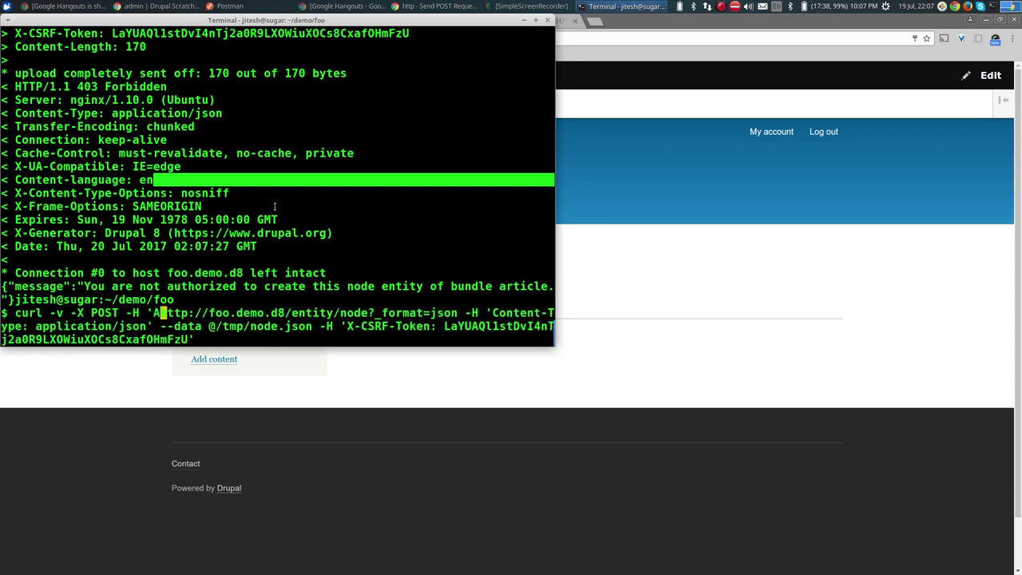
{"action": "type", "text": "thorize: "}
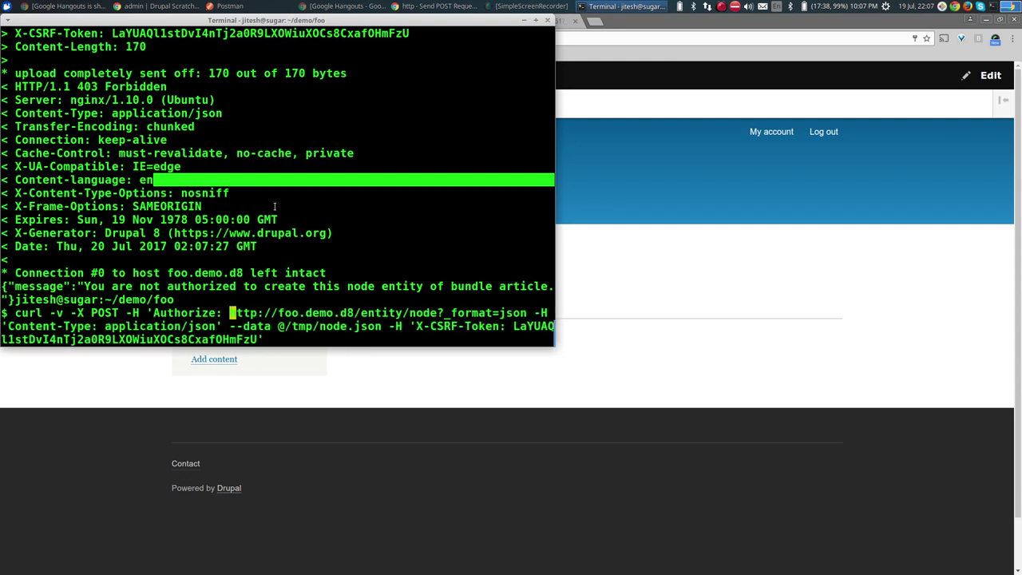
{"action": "type", "text": "'"}
{"action": "key", "text": "Left"}
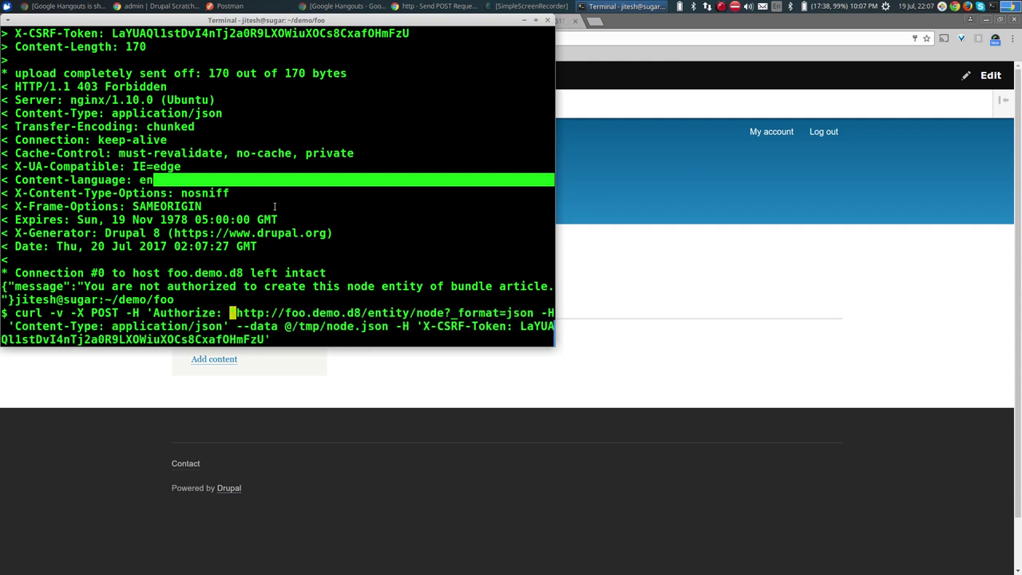
{"action": "key", "text": "Right"}
{"action": "key", "text": "Left"}
{"action": "key", "text": "Left"}
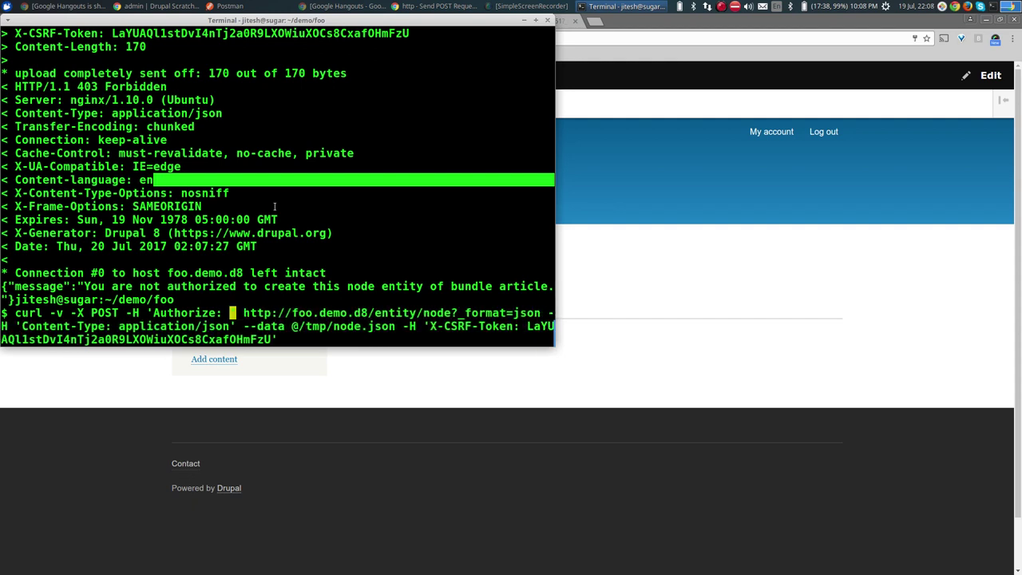
{"action": "type", "text": "B"}
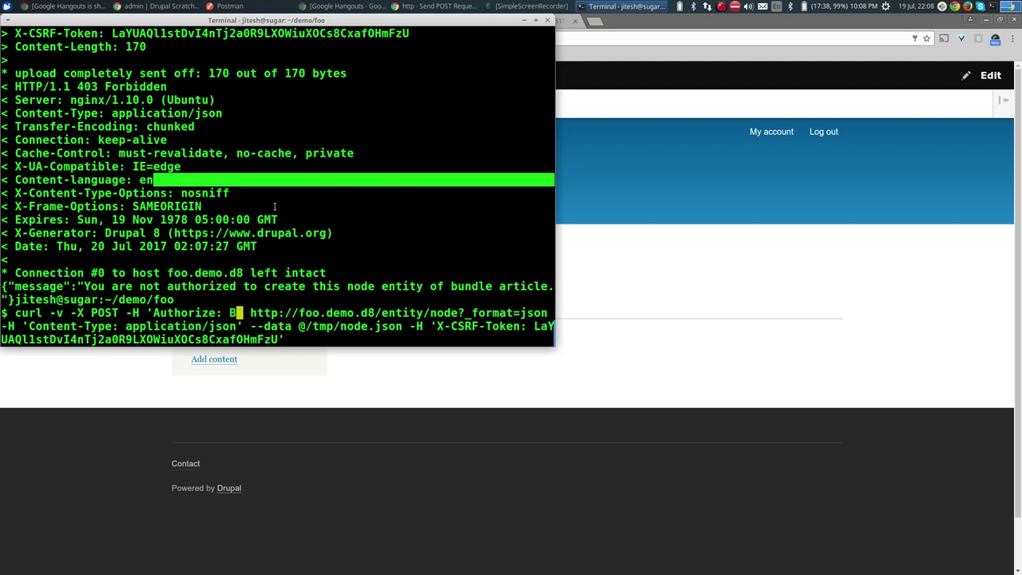
{"action": "type", "text": "asic"}
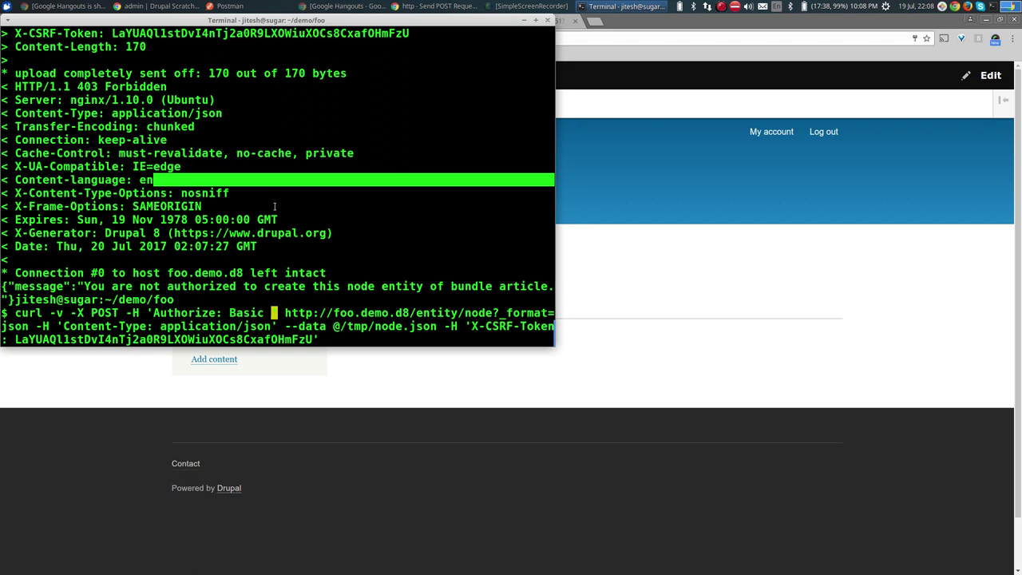
{"action": "type", "text": "'"}
Prefix the command with # so it enters history without running.
{"action": "key", "text": "Home"}
{"action": "type", "text": "#"}
{"action": "key", "text": "Return"}
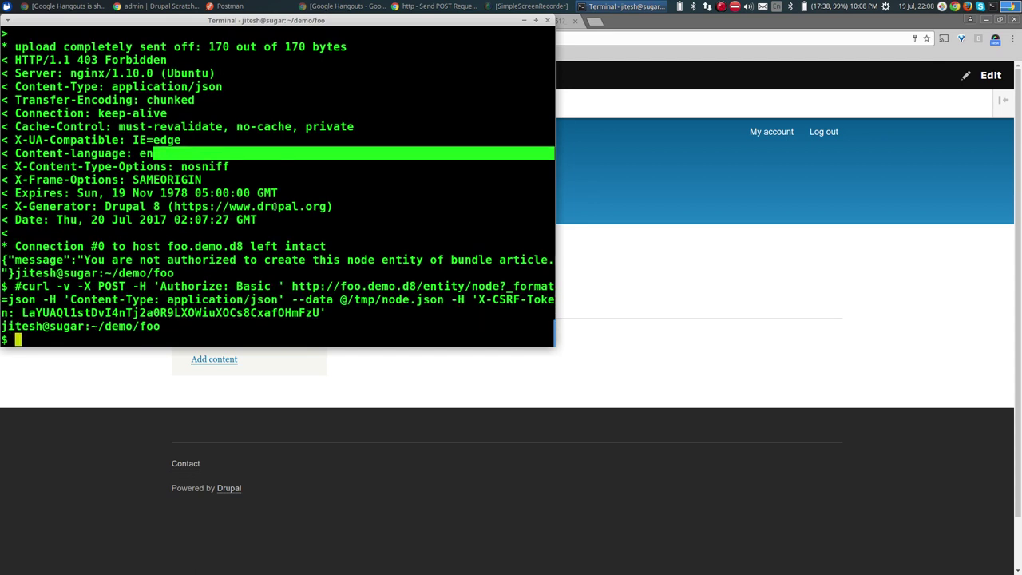
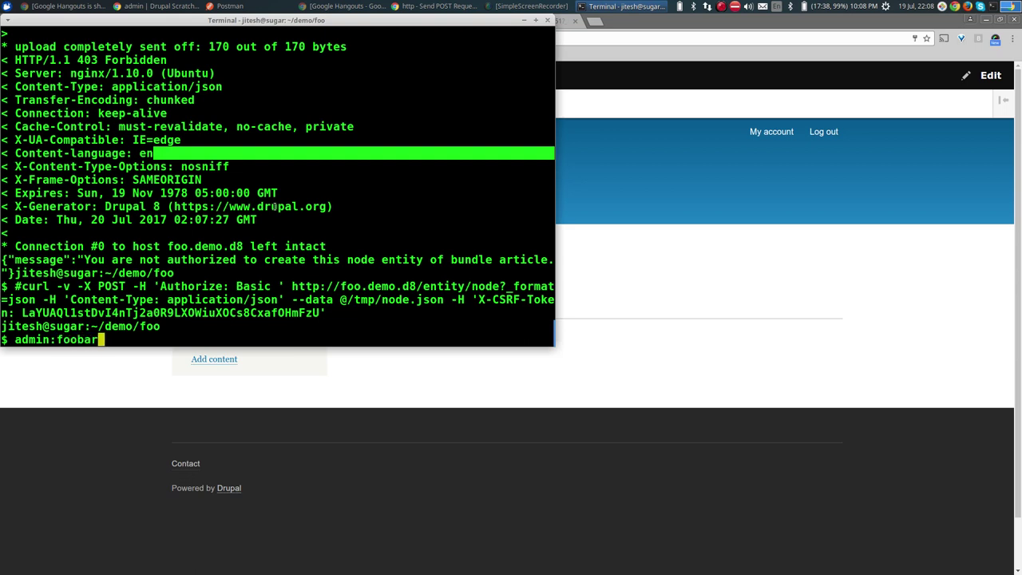
Base64-encode the admin credentials by piping an echo of them to base64.
{"action": "key", "text": "Home"}
{"action": "type", "text": "echo '"}
{"action": "key", "text": "End"}
{"action": "type", "text": "' | base64"}
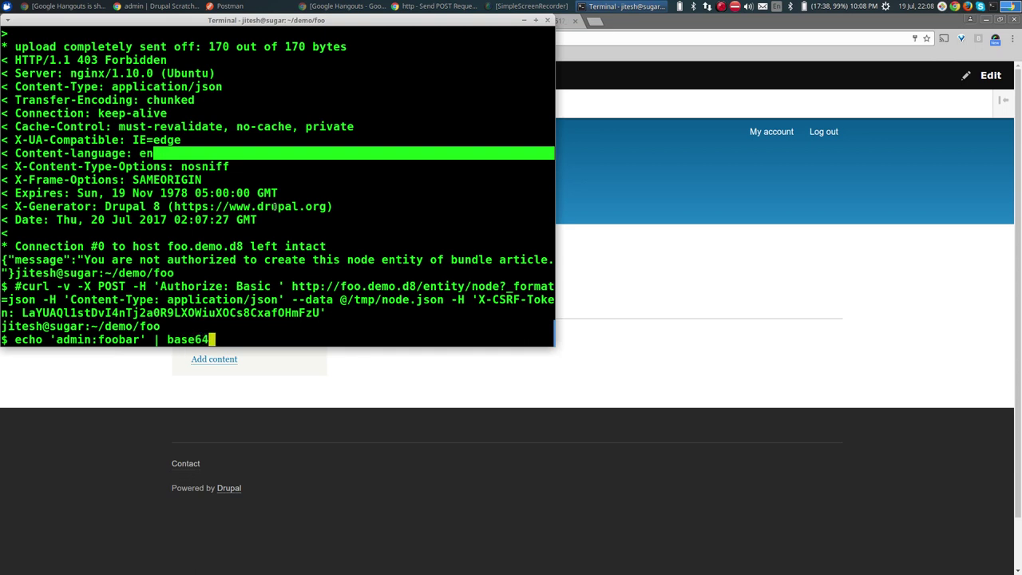
{"action": "key", "text": "Return"}
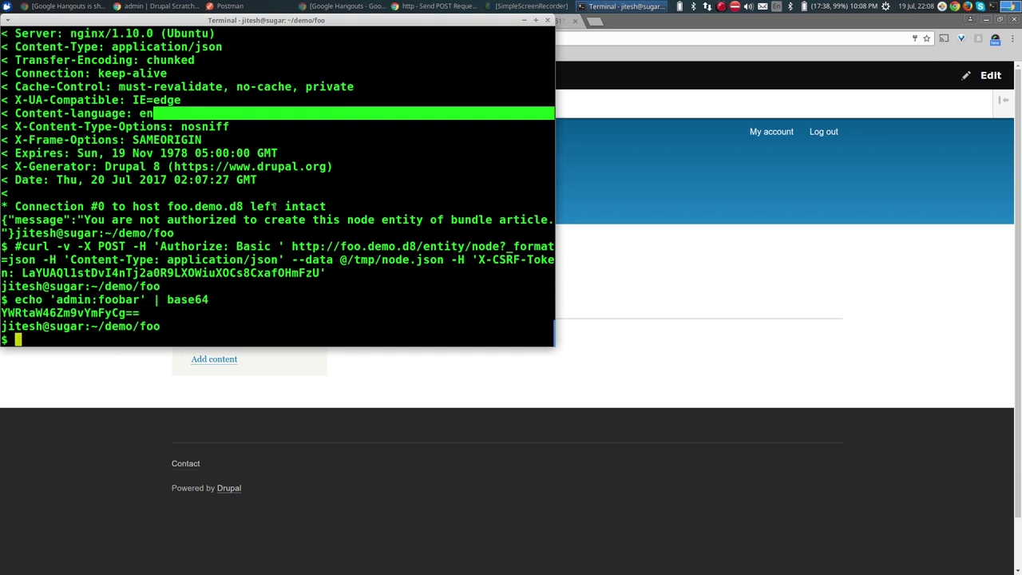
Rerun the credentials echo without base64 to inspect its raw output.
{"action": "key", "text": "Up"}
{"action": "key", "text": "Home"}
{"action": "key", "text": "Right"}
{"action": "key", "text": "Right"}
{"action": "key", "text": "Right"}
{"action": "key", "text": "Right"}
{"action": "key", "text": "Right"}
{"action": "key", "text": "Right"}
{"action": "key", "text": "Right"}
{"action": "key", "text": "Right"}
{"action": "key", "text": "Right"}
{"action": "key", "text": "Right"}
{"action": "key", "text": "Right"}
{"action": "key", "text": "Right"}
{"action": "key", "text": "Right"}
{"action": "key", "text": "Right"}
{"action": "key", "text": "Right"}
{"action": "key", "text": "Right"}
{"action": "key", "text": "Right"}
{"action": "key", "text": "Right"}
{"action": "key", "text": "Right"}
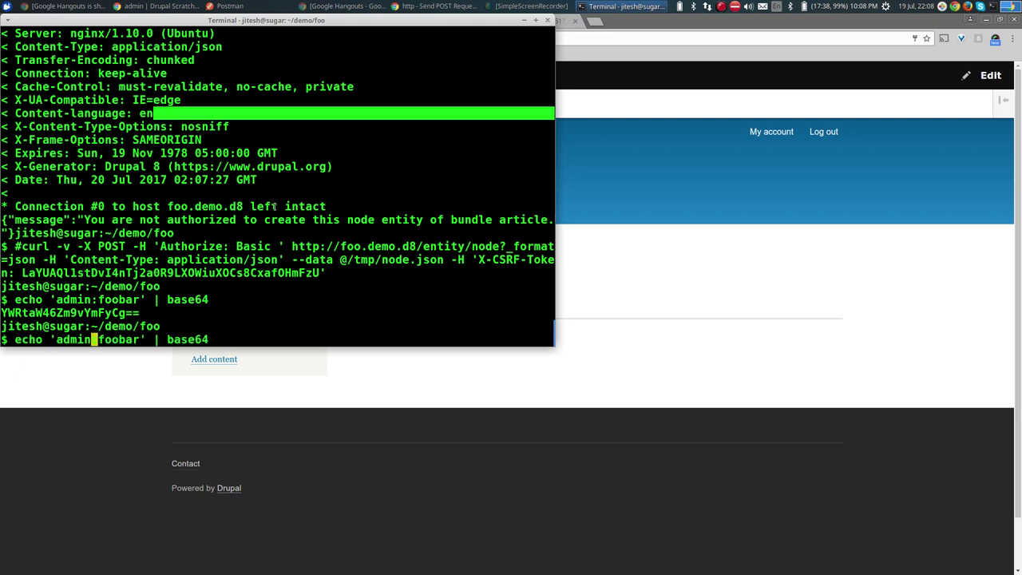
{"action": "key", "text": "ctrl+k"}
{"action": "key", "text": "BackSpace"}
{"action": "type", "text": "'"}
{"action": "key", "text": "Return"}
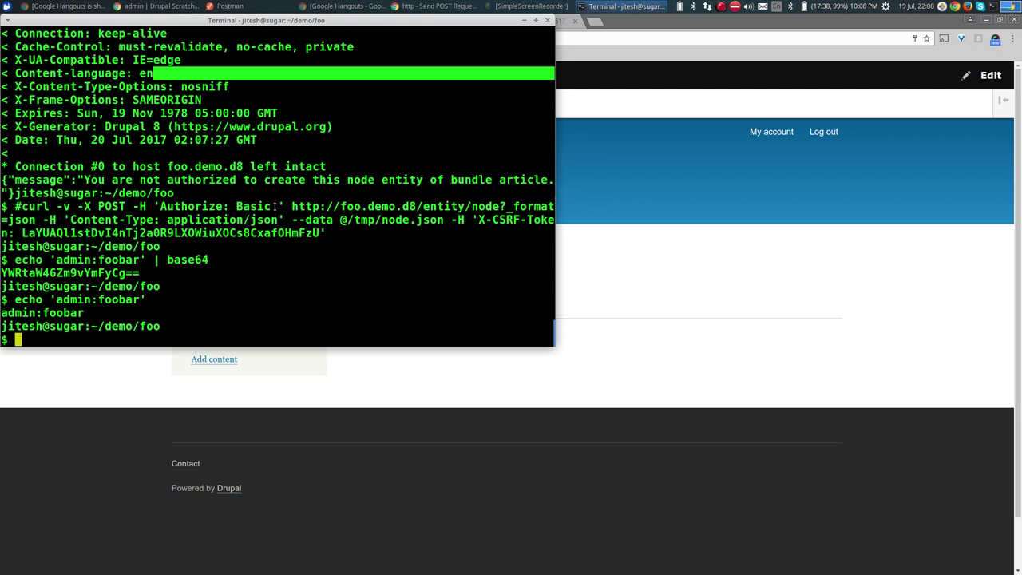
Echo the credentials with -n so no trailing newline is printed.
{"action": "key", "text": "Up"}
{"action": "key", "text": "Home"}
{"action": "key", "text": "Right"}
{"action": "key", "text": "Right"}
{"action": "key", "text": "Right"}
{"action": "key", "text": "Right"}
{"action": "key", "text": "Right"}
{"action": "type", "text": "-n"}
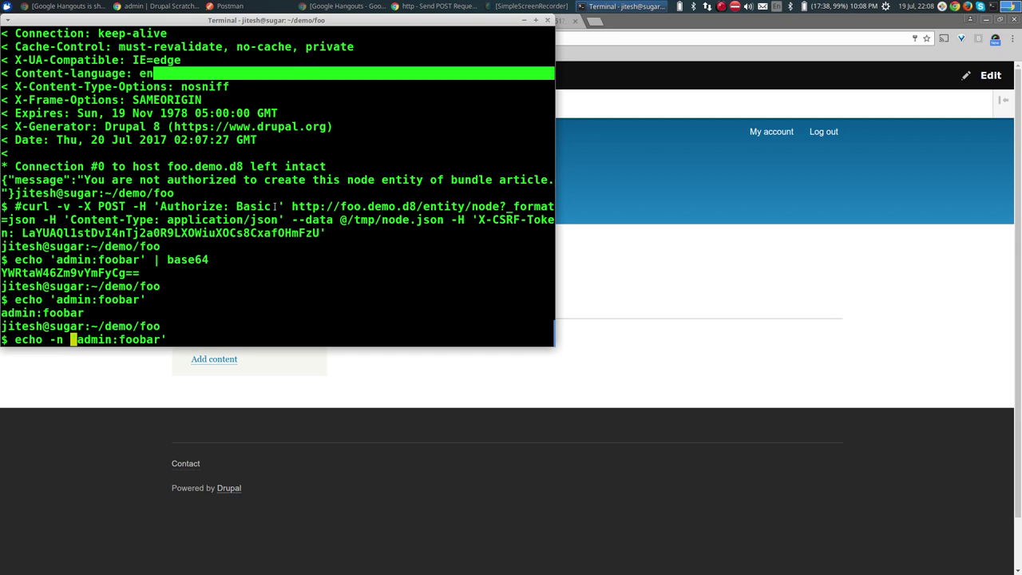
{"action": "key", "text": "Return"}
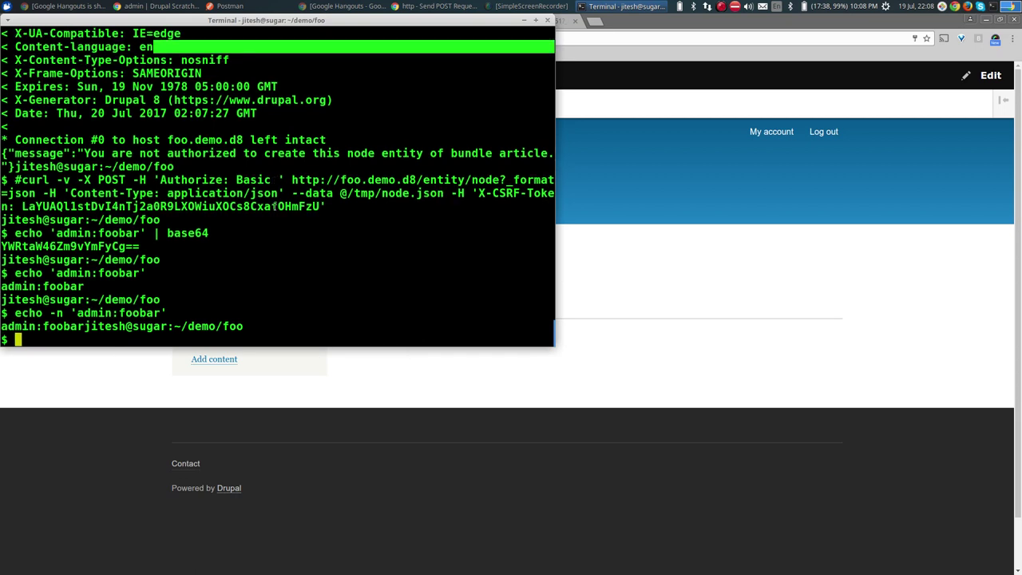
Pipe the newline-free echo of the credentials to base64.
{"action": "key", "text": "Up"}
{"action": "key", "text": "Home"}
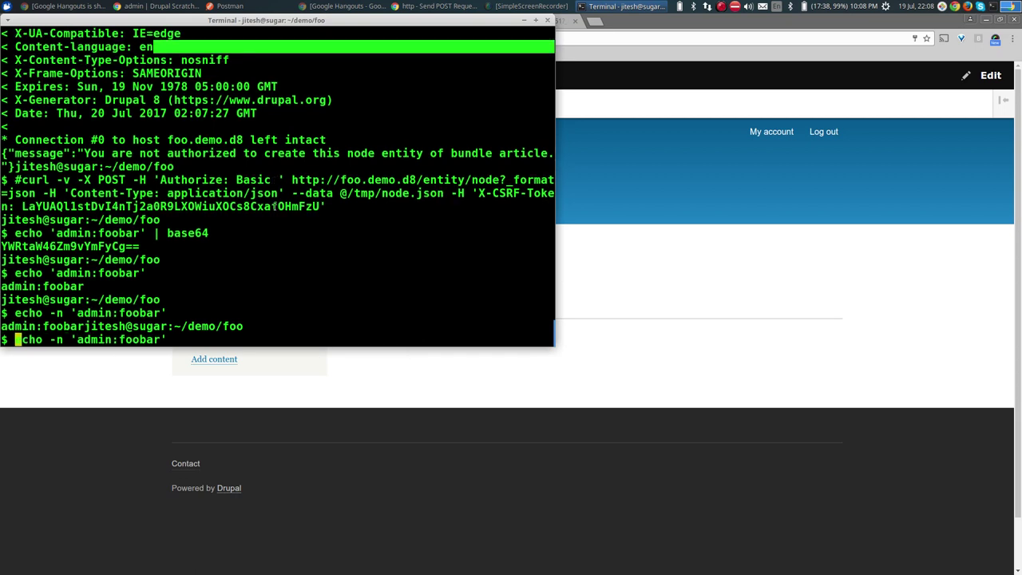
{"action": "key", "text": "End"}
{"action": "type", "text": "| base64"}
{"action": "key", "text": "Return"}
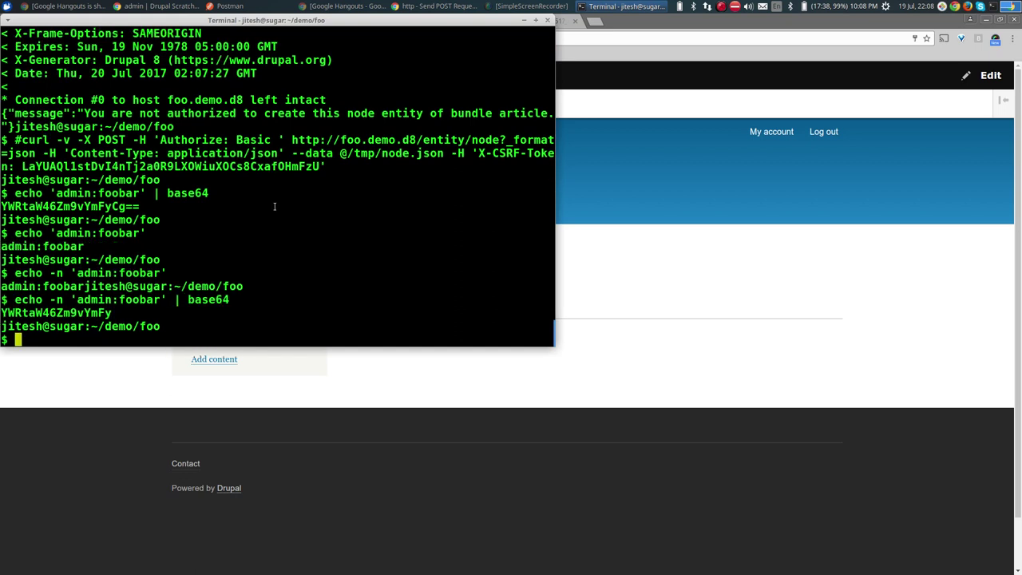
Select the encoded string and recall the saved curl command without its # marker.
{"action": "double_click", "coordinate": [50, 312]}
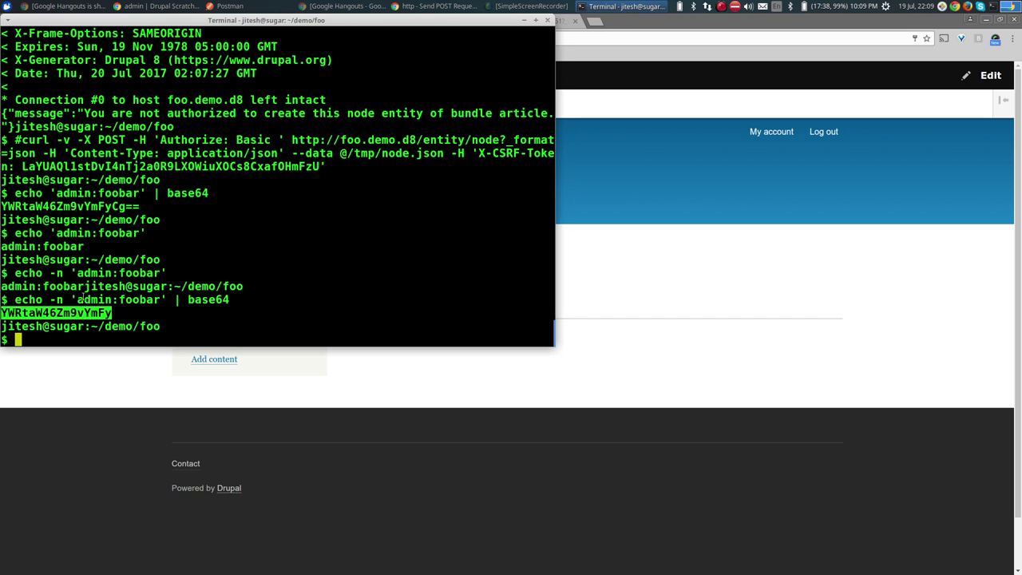
{"action": "left_click_drag", "start_coordinate": [77, 299], "coordinate": [160, 299]}
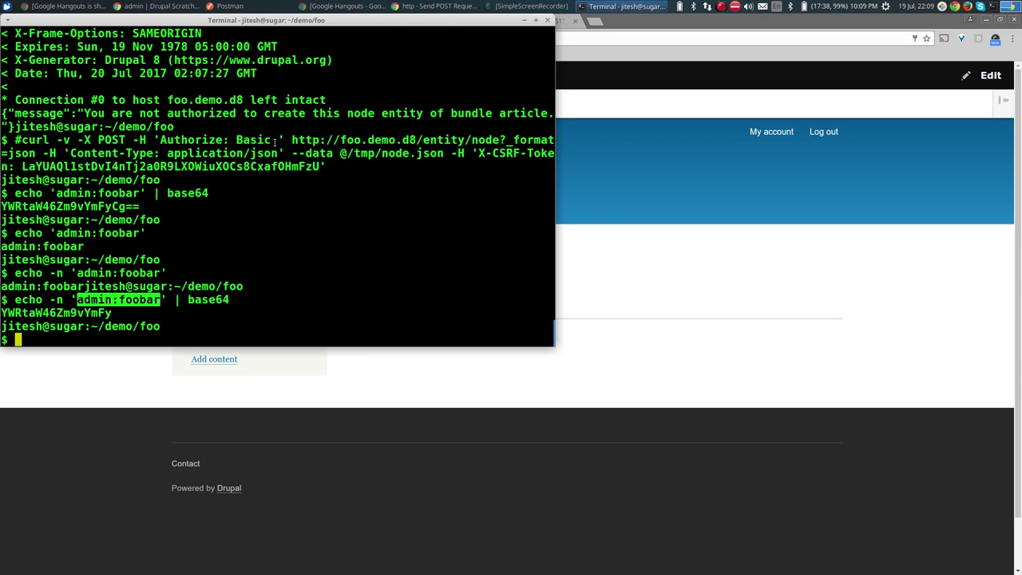
{"action": "left_click_drag", "start_coordinate": [279, 139], "coordinate": [285, 140]}
{"action": "left_click", "coordinate": [357, 167]}
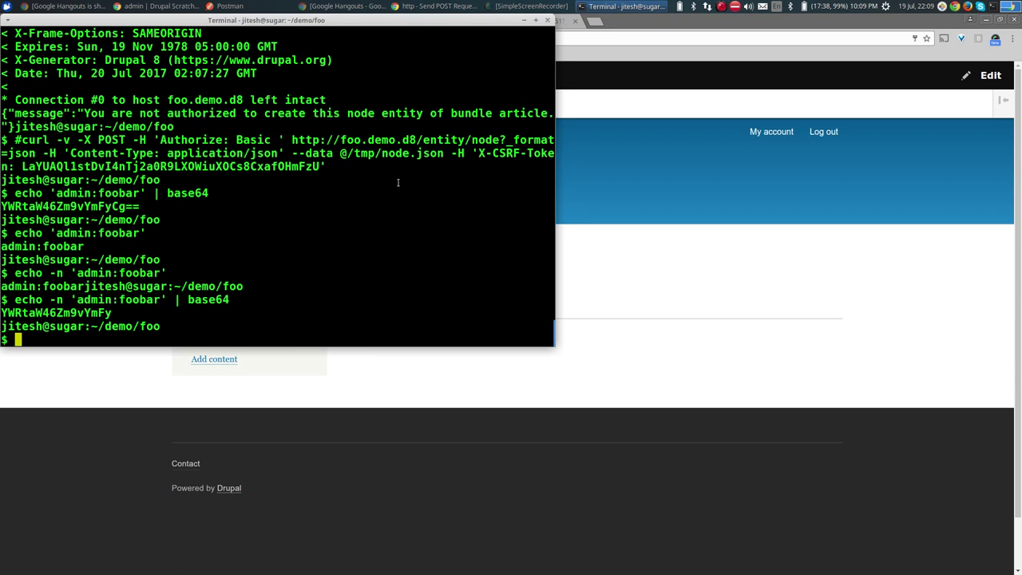
{"action": "key", "text": "Up"}
{"action": "key", "text": "Up"}
{"action": "key", "text": "Up"}
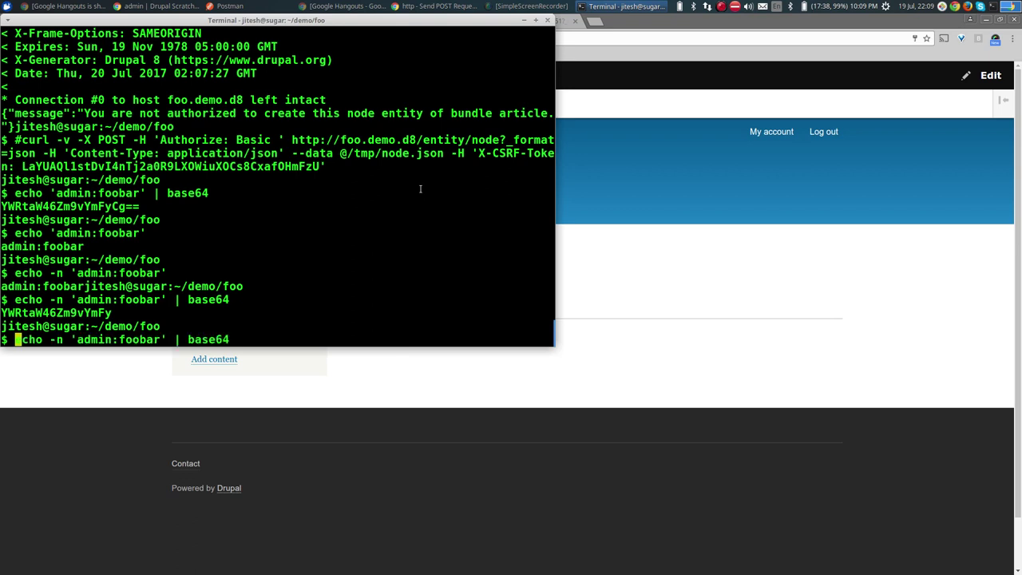
{"action": "key", "text": "Home"}
{"action": "key", "text": "Up"}
{"action": "key", "text": "Up"}
{"action": "key", "text": "Delete"}
{"action": "key", "text": "Right"}
{"action": "key", "text": "Right"}
{"action": "key", "text": "Right"}
{"action": "key", "text": "Right"}
{"action": "key", "text": "Right"}
{"action": "key", "text": "Right"}
{"action": "key", "text": "Right"}
{"action": "key", "text": "Right"}
{"action": "key", "text": "Right"}
{"action": "key", "text": "Right"}
{"action": "key", "text": "Right"}
{"action": "key", "text": "Right"}
{"action": "key", "text": "Right"}
{"action": "key", "text": "Right"}
{"action": "key", "text": "Right"}
{"action": "key", "text": "Right"}
{"action": "key", "text": "Right"}
{"action": "key", "text": "Right"}
{"action": "key", "text": "Right"}
{"action": "key", "text": "Right"}
{"action": "key", "text": "Right"}
{"action": "key", "text": "Right"}
{"action": "key", "text": "Right"}
{"action": "key", "text": "Right"}
{"action": "key", "text": "Right"}
{"action": "key", "text": "Right"}
{"action": "key", "text": "Right"}
{"action": "key", "text": "Right"}
{"action": "key", "text": "Right"}
{"action": "key", "text": "Right"}
{"action": "key", "text": "Right"}
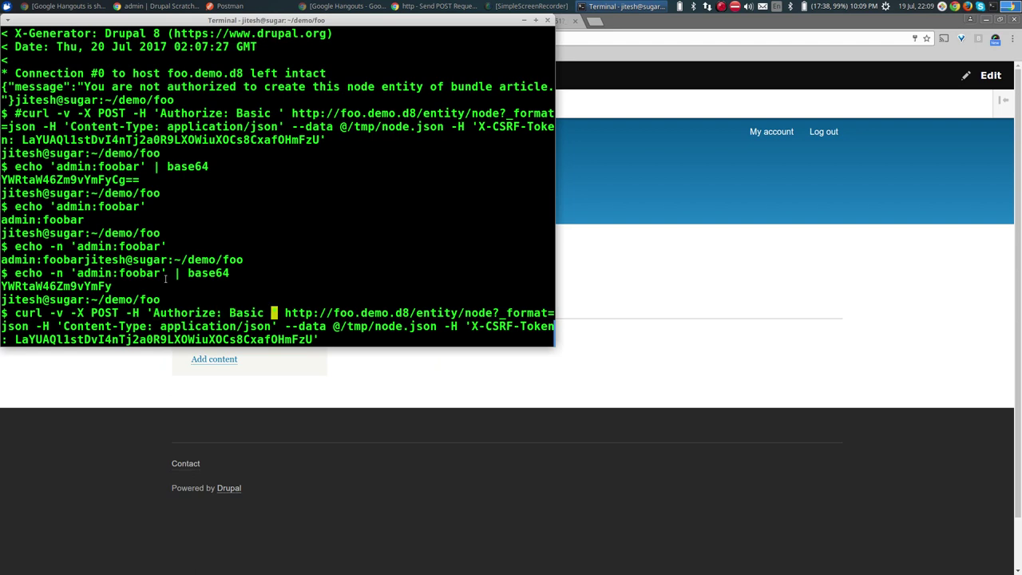
Paste the encoded credentials after 'Basic ' in the curl header and send the POST.
{"action": "double_click", "coordinate": [69, 287]}
{"action": "middle_click", "coordinate": [169, 236]}
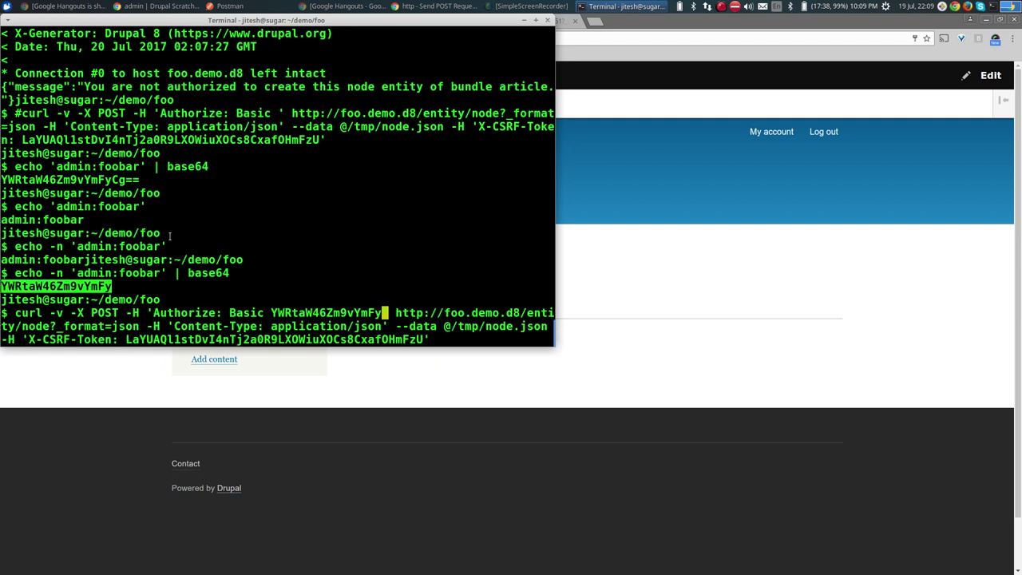
{"action": "key", "text": "Return"}
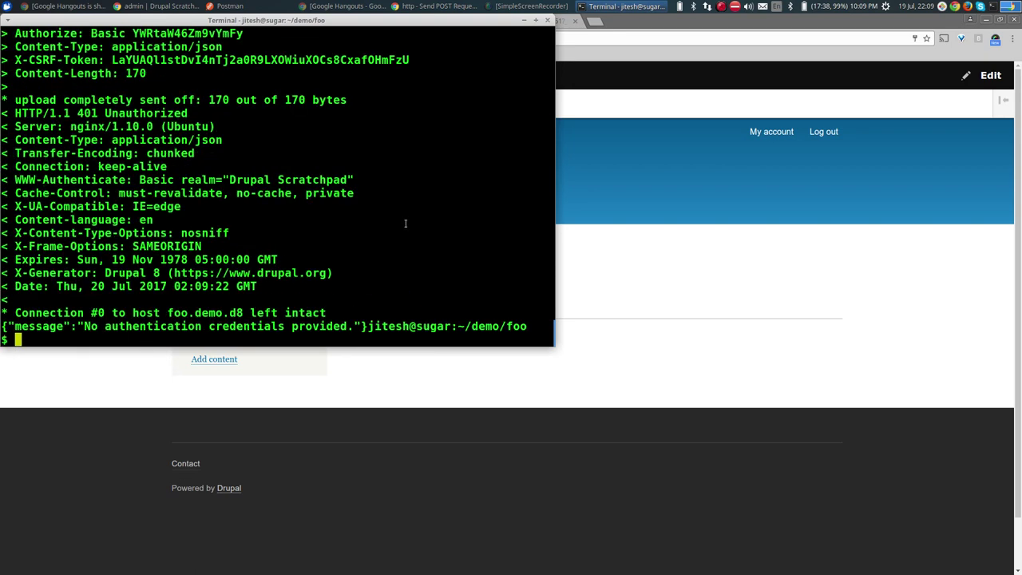
Correct the header name 'Authorize' to 'Authorization' and resend, creating node 54.
{"action": "key", "text": "Up"}
{"action": "key", "text": "Home"}
{"action": "key", "text": "Right"}
{"action": "key", "text": "Right"}
{"action": "key", "text": "Right"}
{"action": "key", "text": "Right"}
{"action": "key", "text": "Right"}
{"action": "key", "text": "Right"}
{"action": "key", "text": "Right"}
{"action": "key", "text": "Right"}
{"action": "key", "text": "Right"}
{"action": "key", "text": "Right"}
{"action": "key", "text": "Right"}
{"action": "key", "text": "Right"}
{"action": "key", "text": "Right"}
{"action": "key", "text": "Right"}
{"action": "key", "text": "Right"}
{"action": "key", "text": "Right"}
{"action": "key", "text": "Right"}
{"action": "key", "text": "Right"}
{"action": "key", "text": "Right"}
{"action": "key", "text": "Right"}
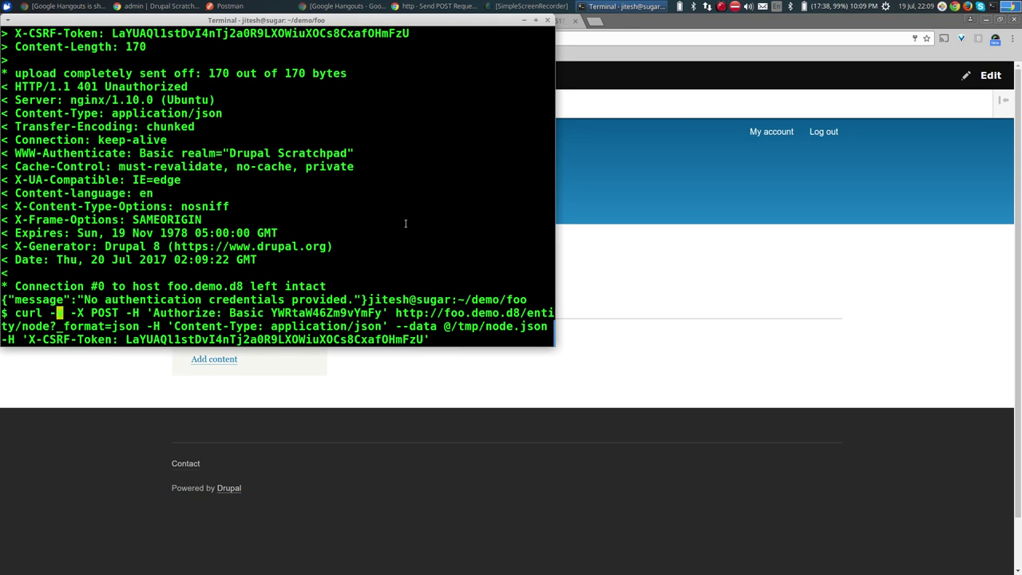
{"action": "key", "text": "Right"}
{"action": "key", "text": "Right"}
{"action": "key", "text": "Right"}
{"action": "key", "text": "Right"}
{"action": "key", "text": "Right"}
{"action": "key", "text": "Right"}
{"action": "key", "text": "Right"}
{"action": "key", "text": "Right"}
{"action": "key", "text": "Right"}
{"action": "key", "text": "Right"}
{"action": "key", "text": "BackSpace"}
{"action": "type", "text": "ation"}
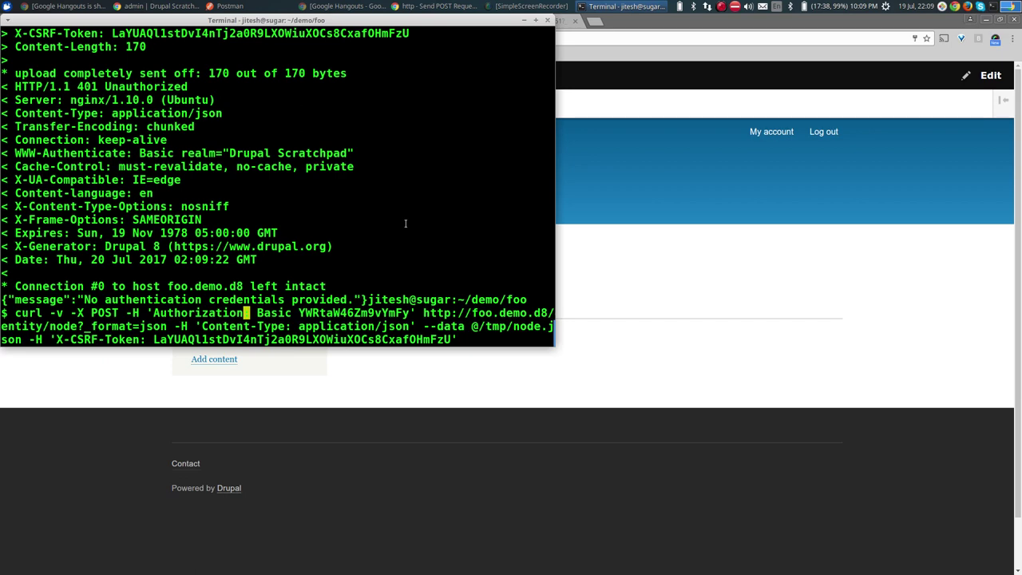
{"action": "key", "text": "Return"}
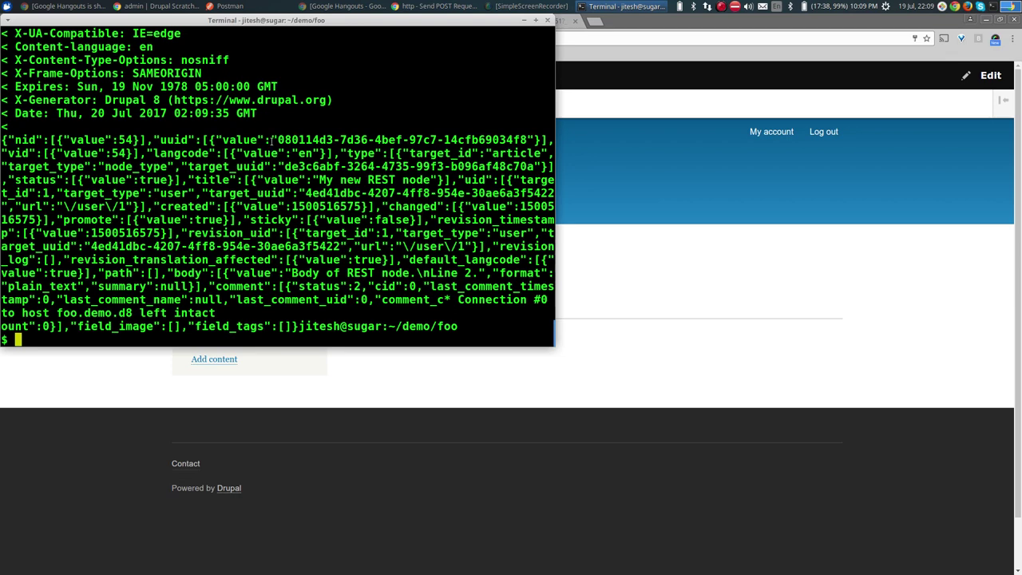
{"action": "scroll", "coordinate": [280, 160], "scroll_direction": "up", "scroll_amount": 3}
{"action": "scroll", "coordinate": [282, 162], "scroll_direction": "up", "scroll_amount": 7}
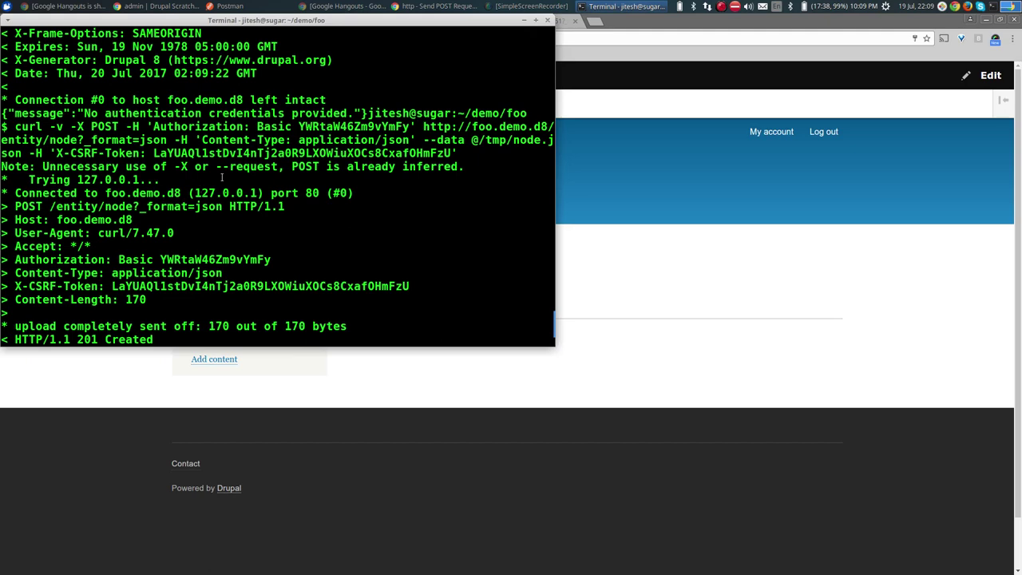
{"action": "scroll", "coordinate": [287, 166], "scroll_direction": "down", "scroll_amount": 10}
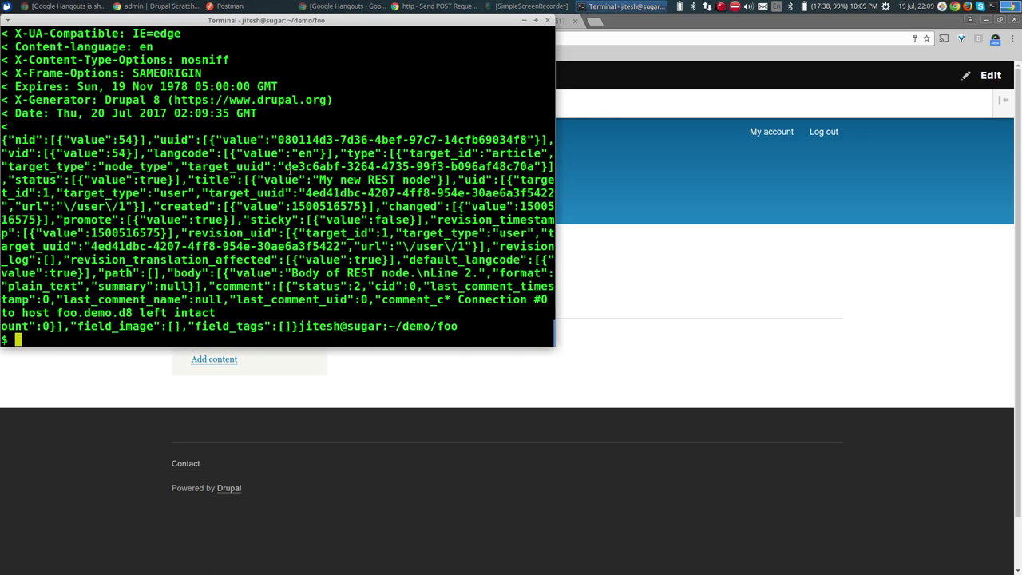
Recall the curl POST, try swapping the header for -u with the admin credentials, then abort.
{"action": "key", "text": "Up"}
{"action": "key", "text": "Down"}
{"action": "key", "text": "Return"}
{"action": "key", "text": "Return"}
{"action": "key", "text": "Return"}
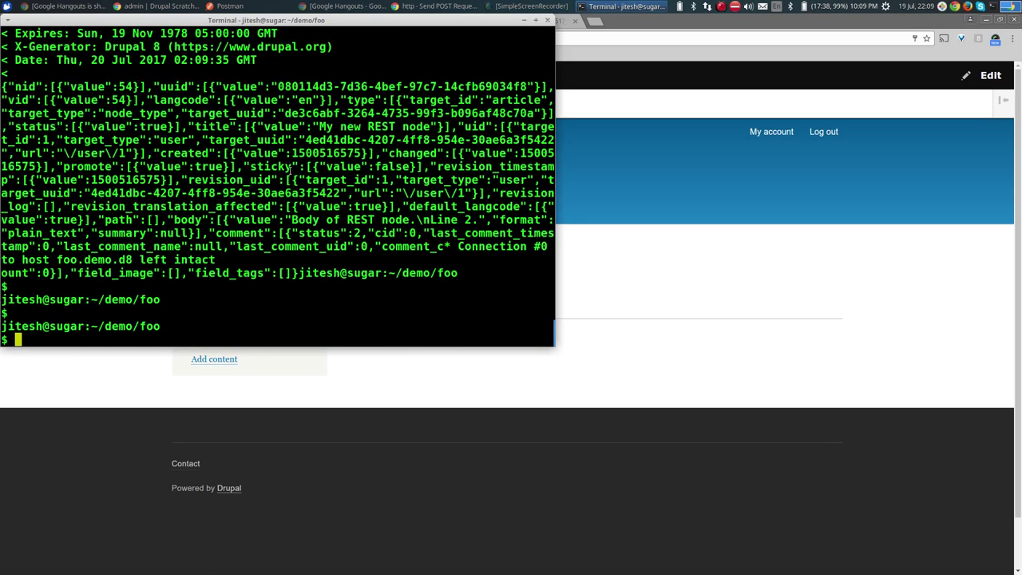
{"action": "key", "text": "Up"}
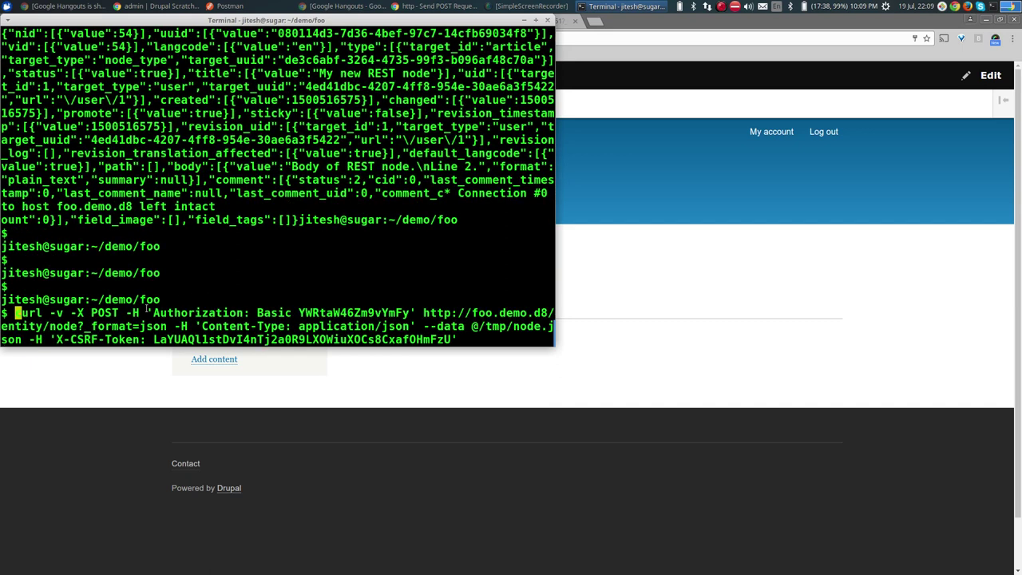
{"action": "left_click_drag", "start_coordinate": [146, 313], "coordinate": [417, 313]}
{"action": "key", "text": "Right"}
{"action": "key", "text": "Right"}
{"action": "key", "text": "Right"}
{"action": "key", "text": "Right"}
{"action": "key", "text": "Right"}
{"action": "key", "text": "Right"}
{"action": "key", "text": "Right"}
{"action": "key", "text": "Right"}
{"action": "key", "text": "Right"}
{"action": "key", "text": "Right"}
{"action": "key", "text": "Right"}
{"action": "key", "text": "Right"}
{"action": "key", "text": "Right"}
{"action": "key", "text": "Right"}
{"action": "key", "text": "Right"}
{"action": "key", "text": "Right"}
{"action": "key", "text": "Delete"}
{"action": "key", "text": "Delete"}
{"action": "key", "text": "Delete"}
{"action": "key", "text": "Delete"}
{"action": "key", "text": "Delete"}
{"action": "key", "text": "Delete"}
{"action": "key", "text": "Delete"}
{"action": "key", "text": "Delete"}
{"action": "key", "text": "Delete"}
{"action": "key", "text": "Delete"}
{"action": "key", "text": "Delete"}
{"action": "key", "text": "Delete"}
{"action": "key", "text": "Delete"}
{"action": "key", "text": "Delete"}
{"action": "key", "text": "Delete"}
{"action": "key", "text": "Delete"}
{"action": "key", "text": "Delete"}
{"action": "key", "text": "Delete"}
{"action": "key", "text": "Delete"}
{"action": "key", "text": "Delete"}
{"action": "key", "text": "Delete"}
{"action": "key", "text": "Delete"}
{"action": "key", "text": "Delete"}
{"action": "key", "text": "Delete"}
{"action": "key", "text": "Delete"}
{"action": "key", "text": "Delete"}
{"action": "key", "text": "Delete"}
{"action": "key", "text": "Delete"}
{"action": "key", "text": "Delete"}
{"action": "key", "text": "Delete"}
{"action": "key", "text": "Delete"}
{"action": "key", "text": "Delete"}
{"action": "key", "text": "Delete"}
{"action": "key", "text": "Delete"}
{"action": "key", "text": "Delete"}
{"action": "key", "text": "Delete"}
{"action": "key", "text": "Delete"}
{"action": "type", "text": "-u admin:"}
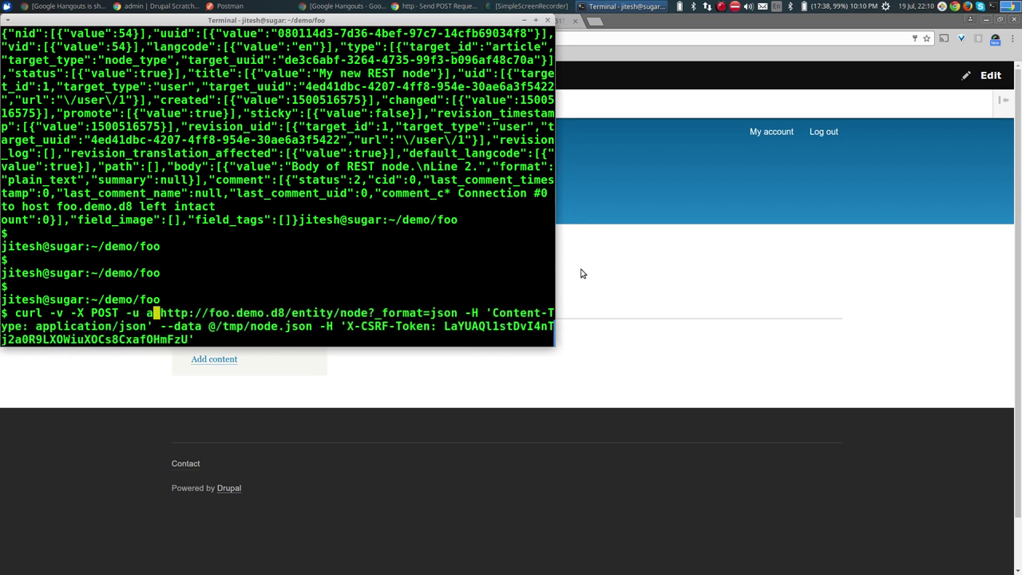
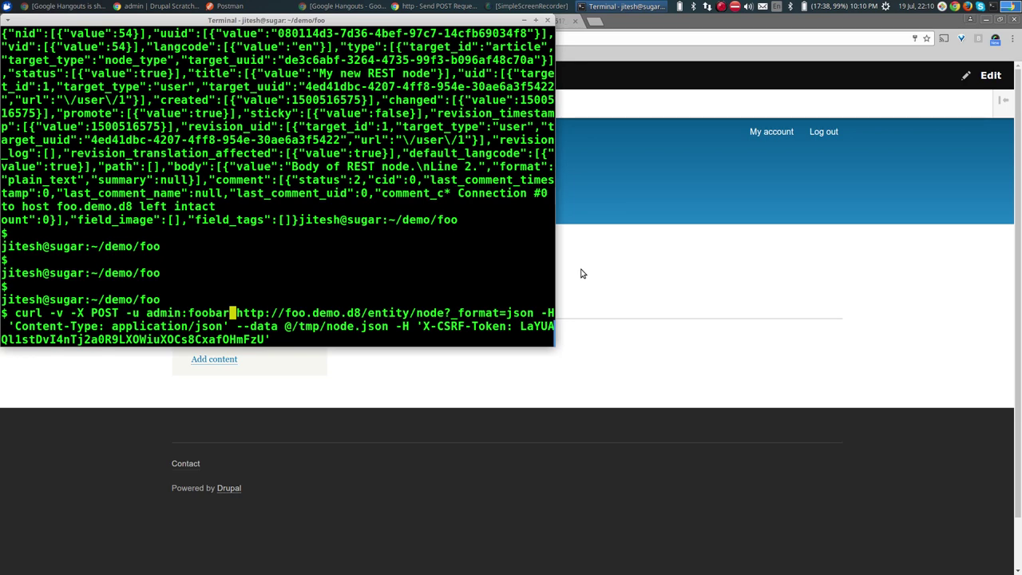
{"action": "key", "text": "ctrl+c"}
Recall the curl POST again and delete its -H 'Authorization: Basic …' header.
{"action": "key", "text": "Up"}
{"action": "key", "text": "Up"}
{"action": "key", "text": "Up"}
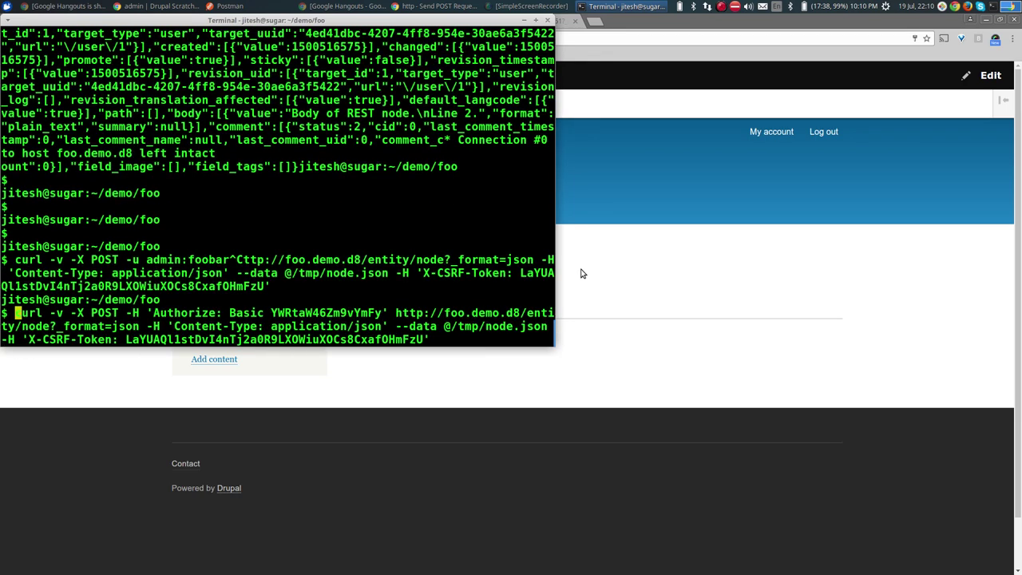
{"action": "key", "text": "Right"}
{"action": "key", "text": "Right"}
{"action": "key", "text": "Right"}
{"action": "key", "text": "Right"}
{"action": "key", "text": "Right"}
{"action": "key", "text": "Right"}
{"action": "key", "text": "Right"}
{"action": "key", "text": "Right"}
{"action": "key", "text": "Right"}
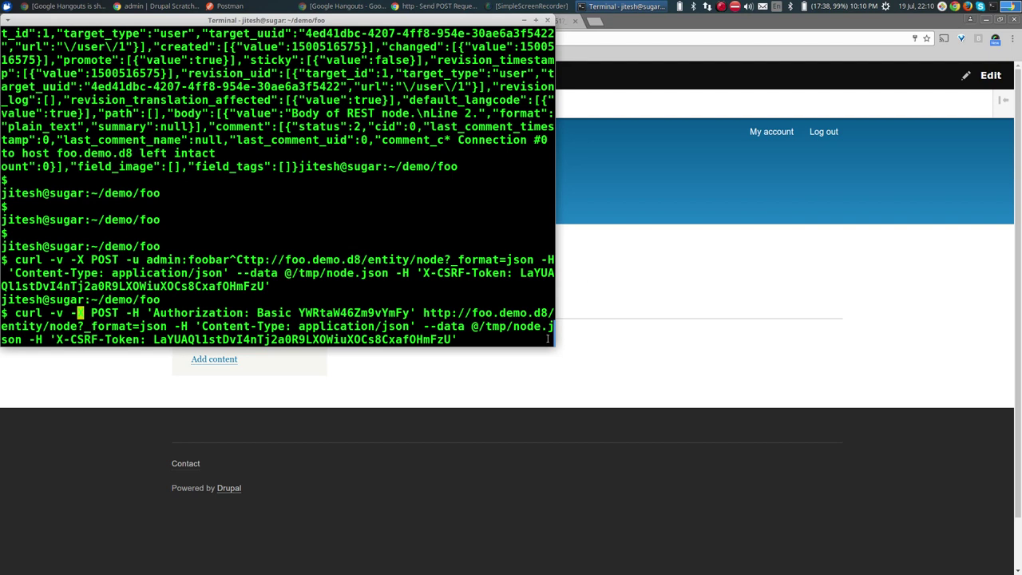
{"action": "left_click_drag", "start_coordinate": [153, 313], "coordinate": [410, 313]}
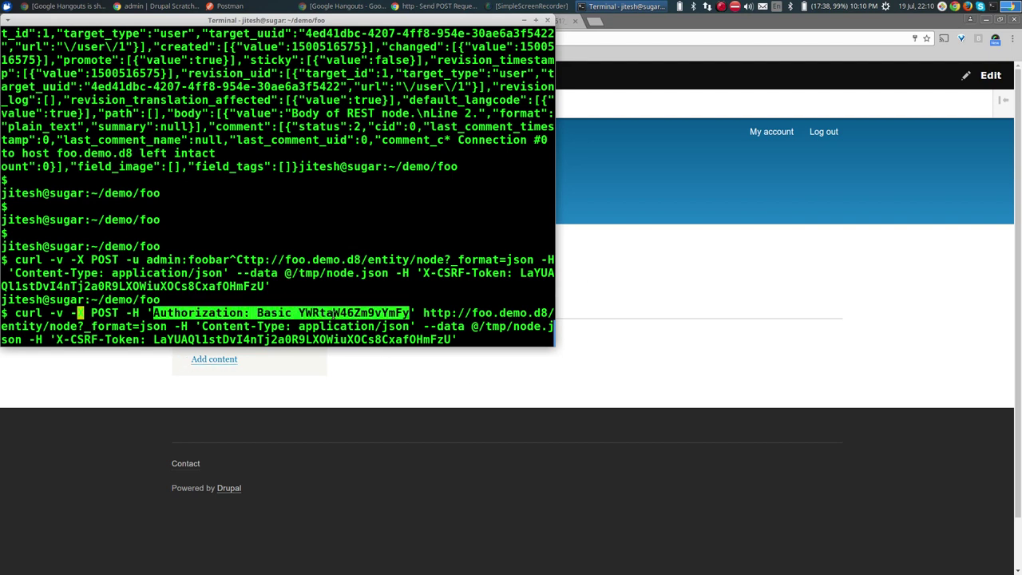
{"action": "left_click", "coordinate": [335, 313]}
{"action": "double_click", "coordinate": [335, 313]}
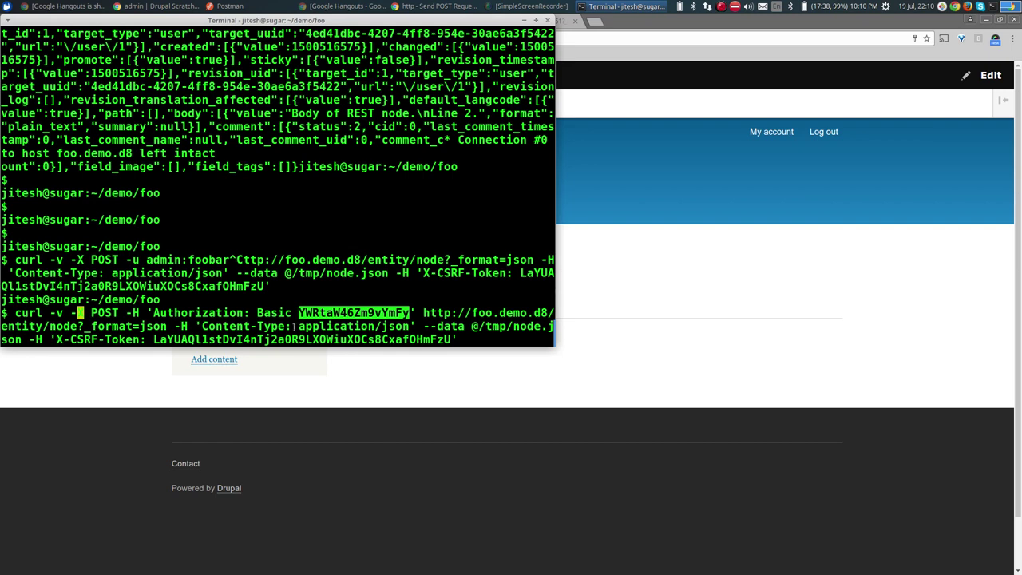
{"action": "left_click", "coordinate": [344, 289]}
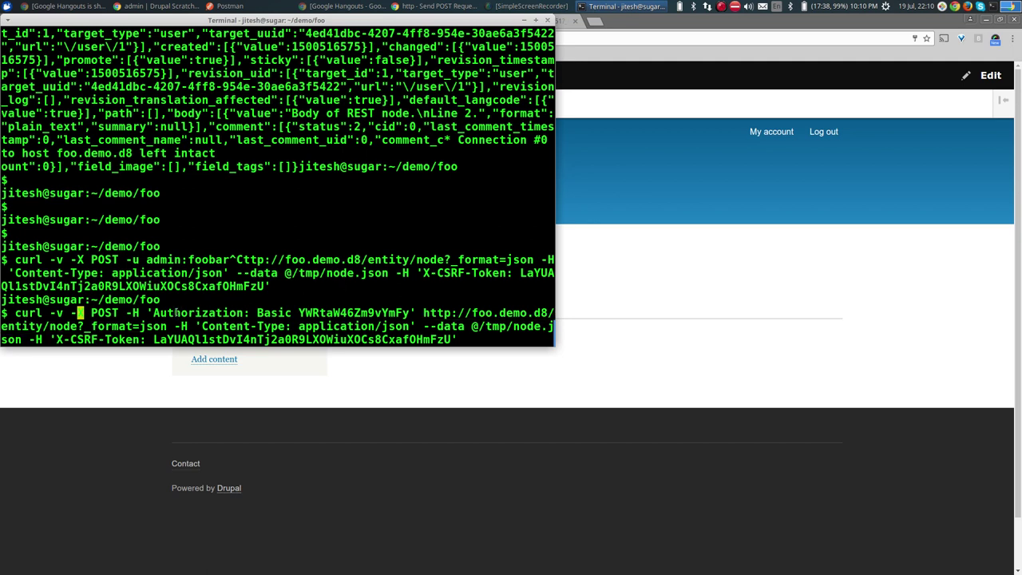
{"action": "left_click_drag", "start_coordinate": [218, 317], "coordinate": [336, 314]}
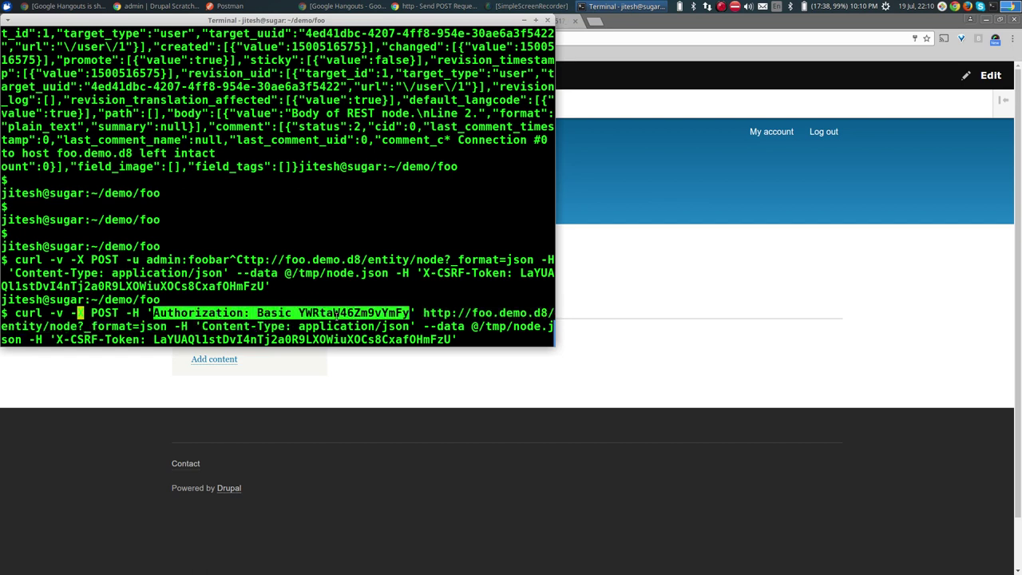
{"action": "key", "text": "Right"}
{"action": "key", "text": "Right"}
{"action": "key", "text": "Right"}
{"action": "key", "text": "Right"}
{"action": "key", "text": "Right"}
{"action": "key", "text": "Right"}
{"action": "key", "text": "Right"}
{"action": "key", "text": "Delete"}
{"action": "key", "text": "Delete"}
{"action": "key", "text": "Delete"}
{"action": "key", "text": "Delete"}
{"action": "key", "text": "Delete"}
{"action": "key", "text": "Delete"}
{"action": "key", "text": "Delete"}
{"action": "key", "text": "Delete"}
{"action": "key", "text": "Delete"}
{"action": "key", "text": "Delete"}
{"action": "key", "text": "Delete"}
{"action": "key", "text": "Delete"}
{"action": "key", "text": "Delete"}
{"action": "key", "text": "Delete"}
{"action": "key", "text": "Delete"}
{"action": "key", "text": "Delete"}
{"action": "key", "text": "Delete"}
{"action": "key", "text": "Delete"}
{"action": "key", "text": "Delete"}
{"action": "key", "text": "Delete"}
{"action": "key", "text": "Delete"}
{"action": "key", "text": "Delete"}
{"action": "key", "text": "Delete"}
{"action": "key", "text": "Delete"}
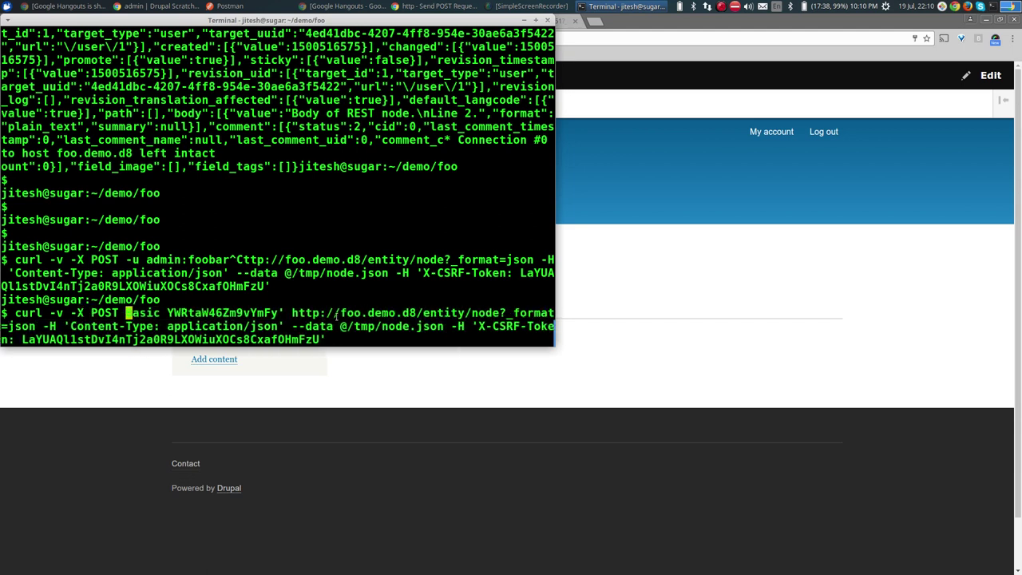
{"action": "key", "text": "Delete"}
{"action": "key", "text": "Delete"}
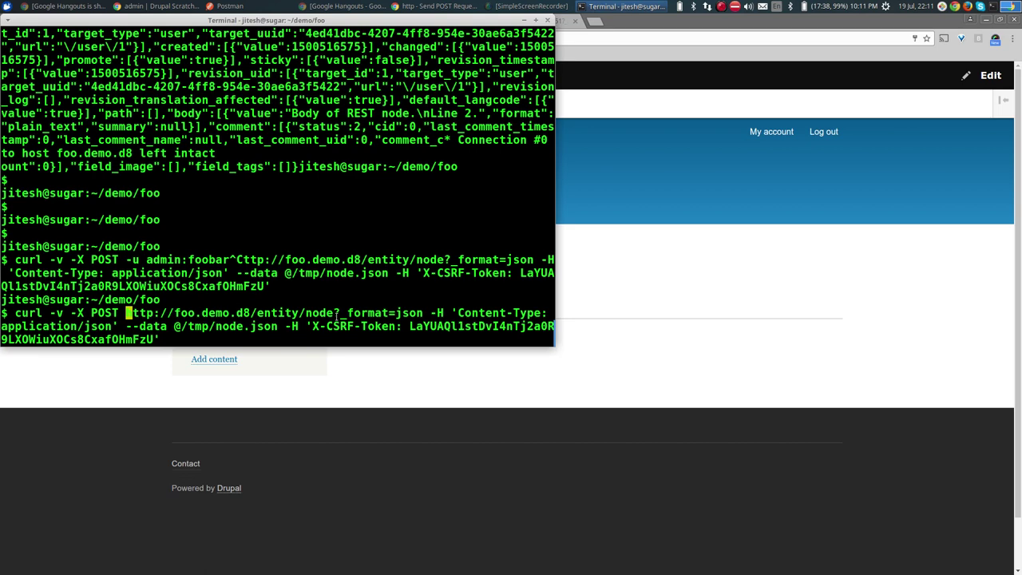
{"action": "key", "text": "alt+Tab"}
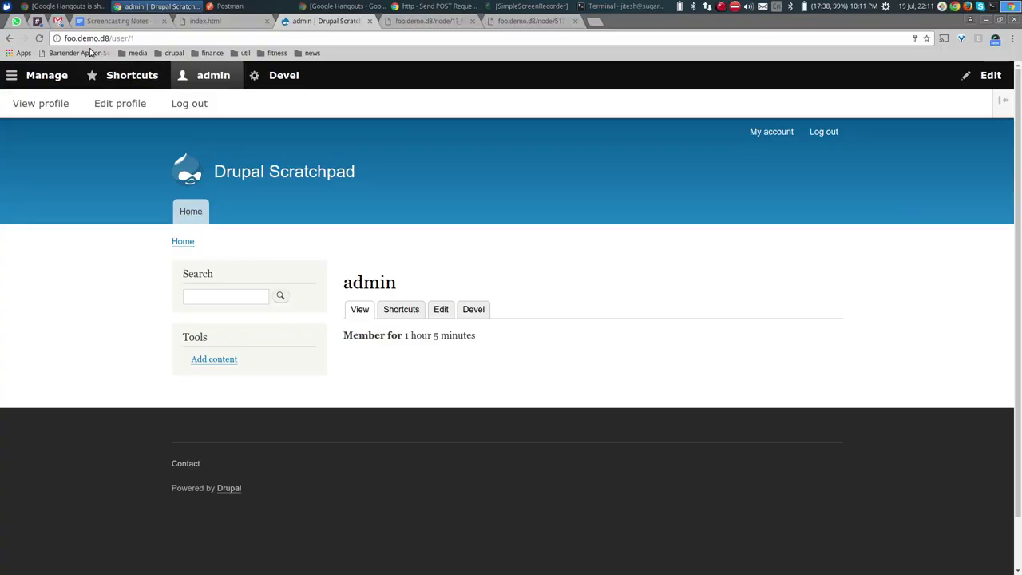
{"action": "double_click", "coordinate": [70, 39]}
{"action": "left_click_drag", "start_coordinate": [70, 38], "coordinate": [108, 42]}
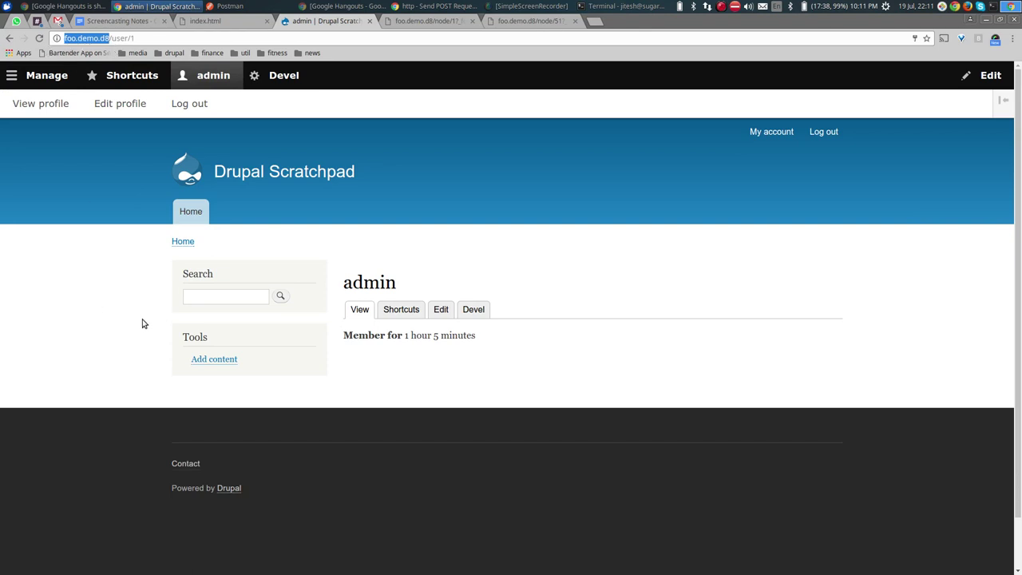
{"action": "double_click", "coordinate": [374, 289]}
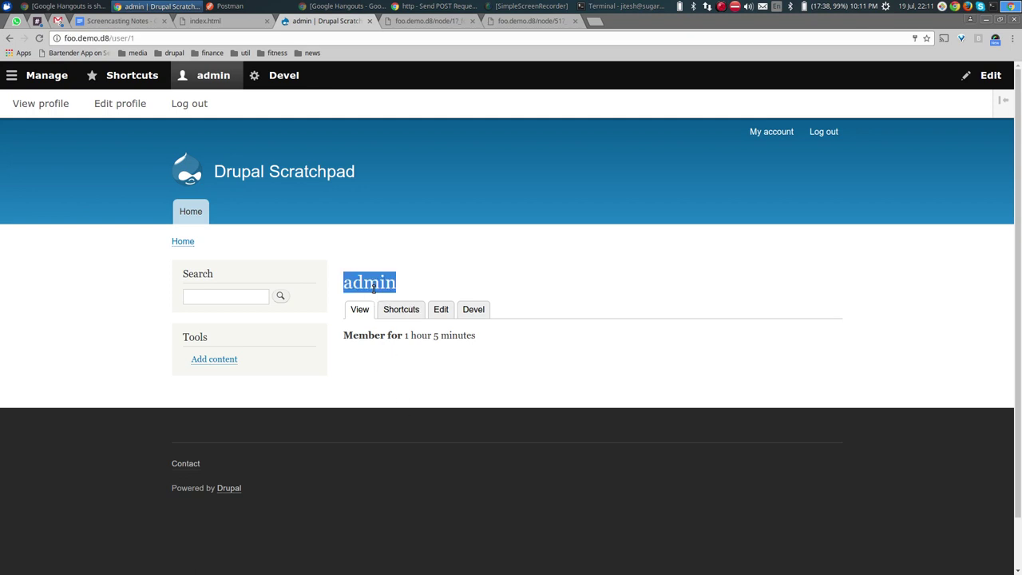
{"action": "left_click", "coordinate": [452, 270]}
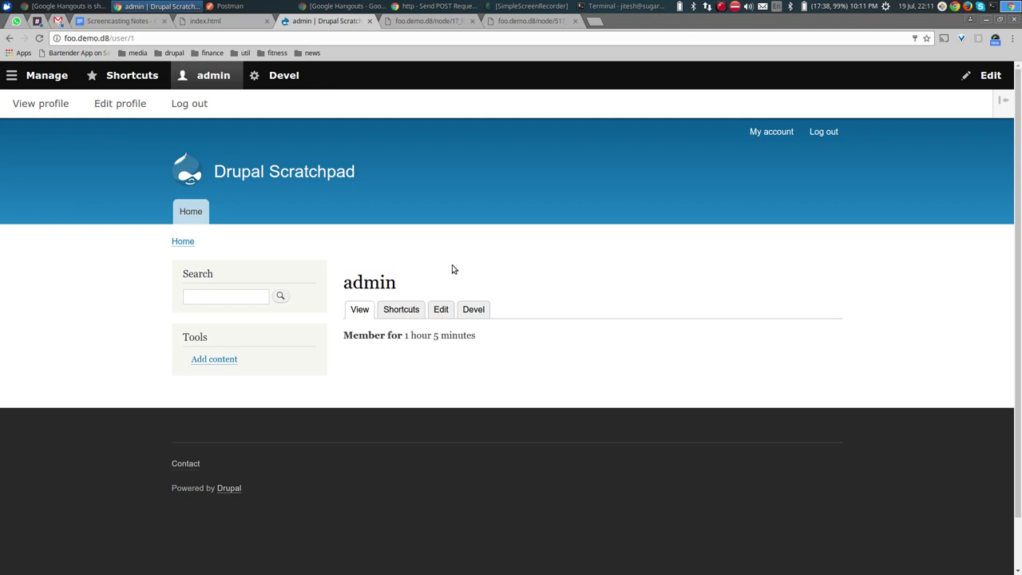
{"action": "double_click", "coordinate": [391, 281]}
{"action": "left_click", "coordinate": [495, 289]}
{"action": "key", "text": "alt+Tab"}
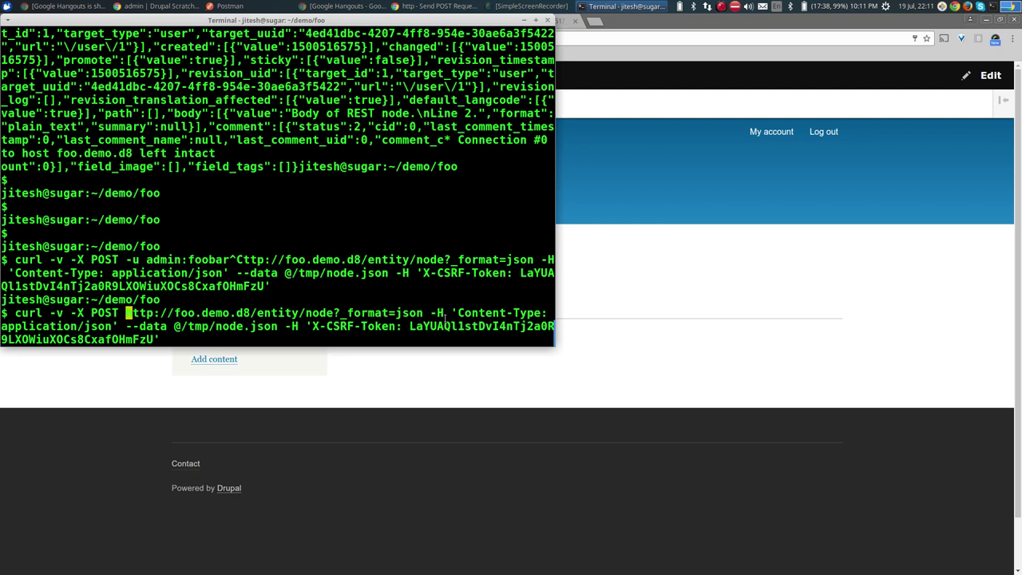
Abandon the curl edit and print 'OAuth2' as a note after bare OAuth fails.
{"action": "key", "text": "ctrl+c"}
{"action": "type", "text": "OAuth"}
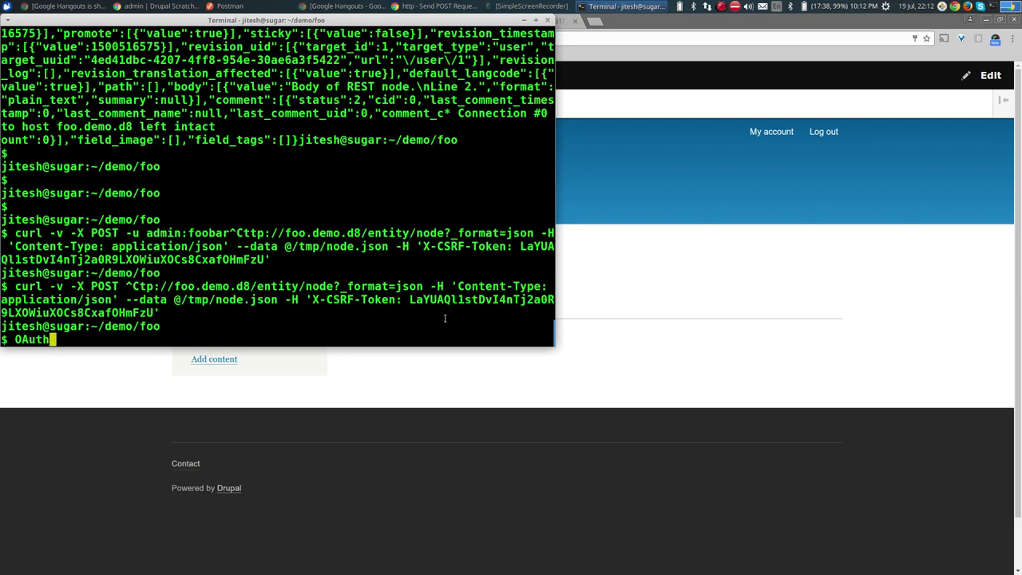
{"action": "key", "text": "Return"}
{"action": "type", "text": "OAuth2"}
{"action": "key", "text": "Home"}
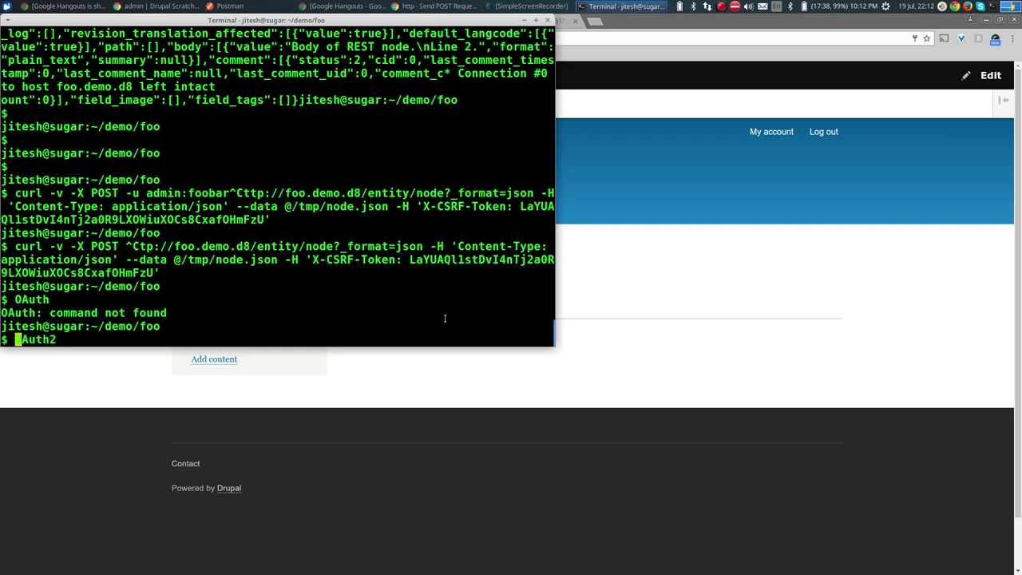
{"action": "type", "text": "echo"}
{"action": "key", "text": "Return"}
Print the note 'JWT=JSON Web Token', then switch to Postman.
{"action": "type", "text": "echo 'JWT=JSON Web Token'"}
{"action": "key", "text": "Home"}
{"action": "key", "text": "ctrl+Right"}
{"action": "key", "text": "ctrl+Right"}
{"action": "key", "text": "ctrl+Left"}
{"action": "type", "text": "'"}
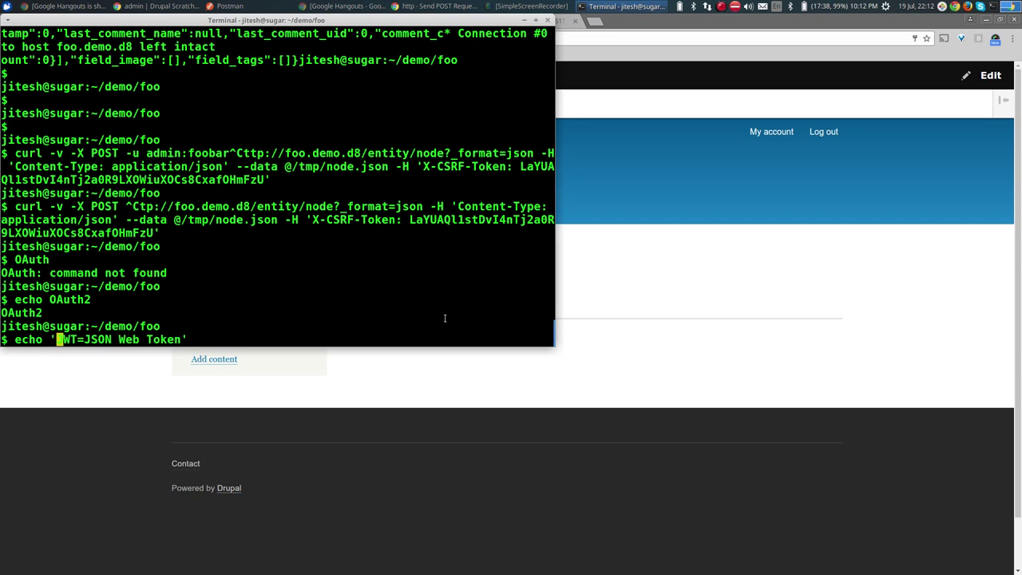
{"action": "key", "text": "Return"}
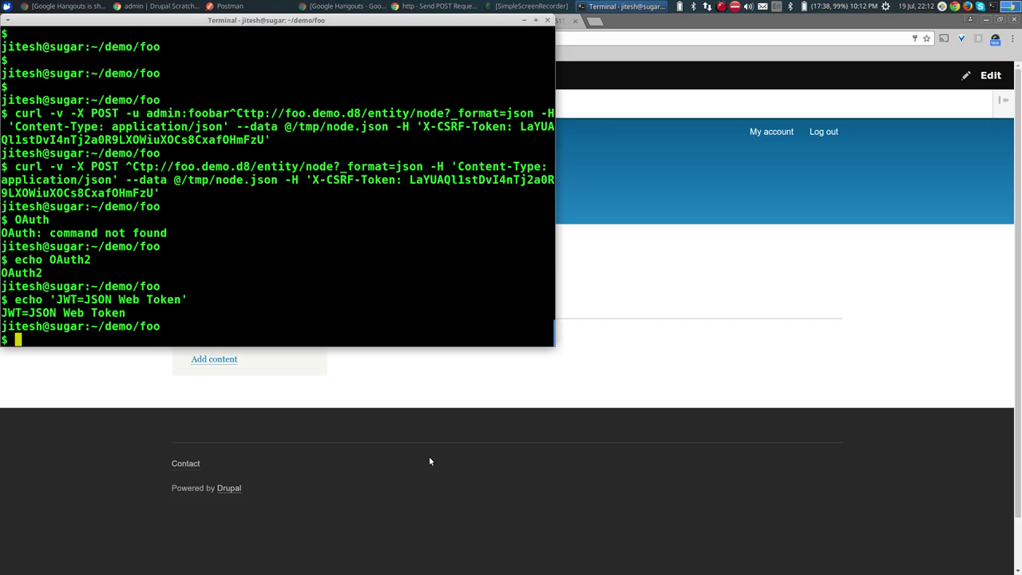
{"action": "key", "text": "alt+Tab"}
{"action": "key", "text": "alt+Tab"}
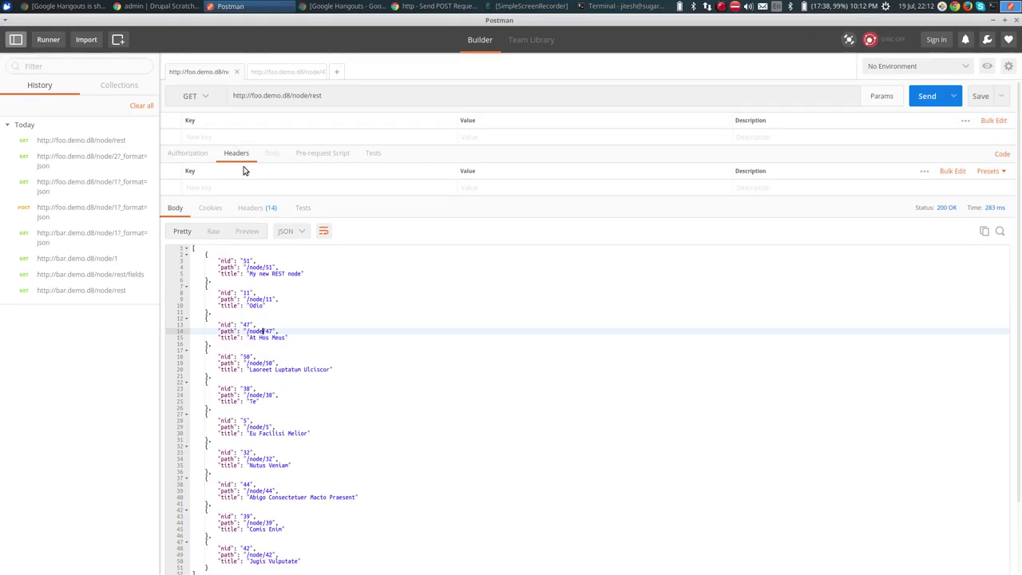
Show the Authorization type options in Postman, keep No Auth, and return to the terminal.
{"action": "left_click", "coordinate": [188, 157]}
{"action": "left_click", "coordinate": [424, 186]}
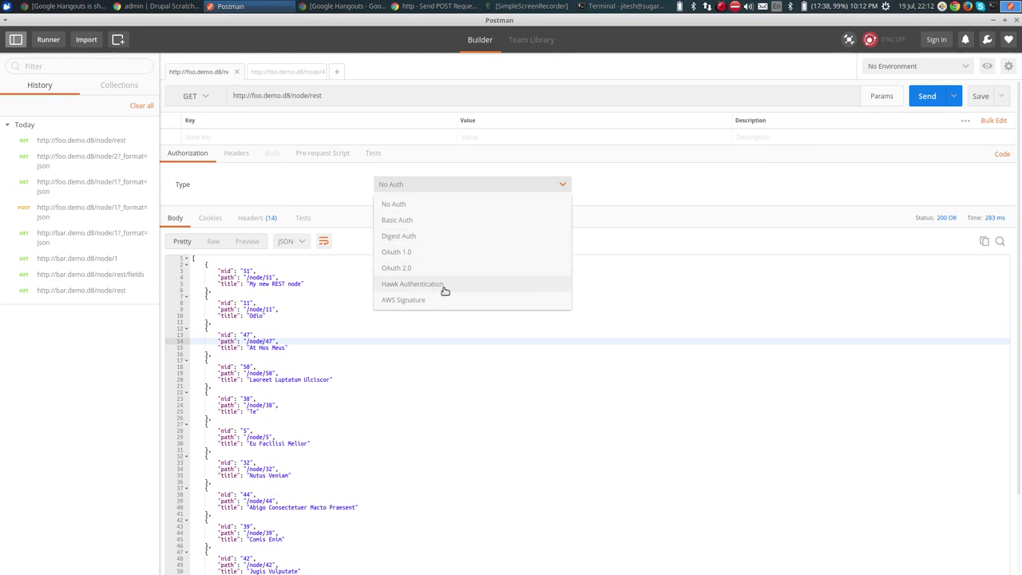
{"action": "left_click", "coordinate": [611, 188]}
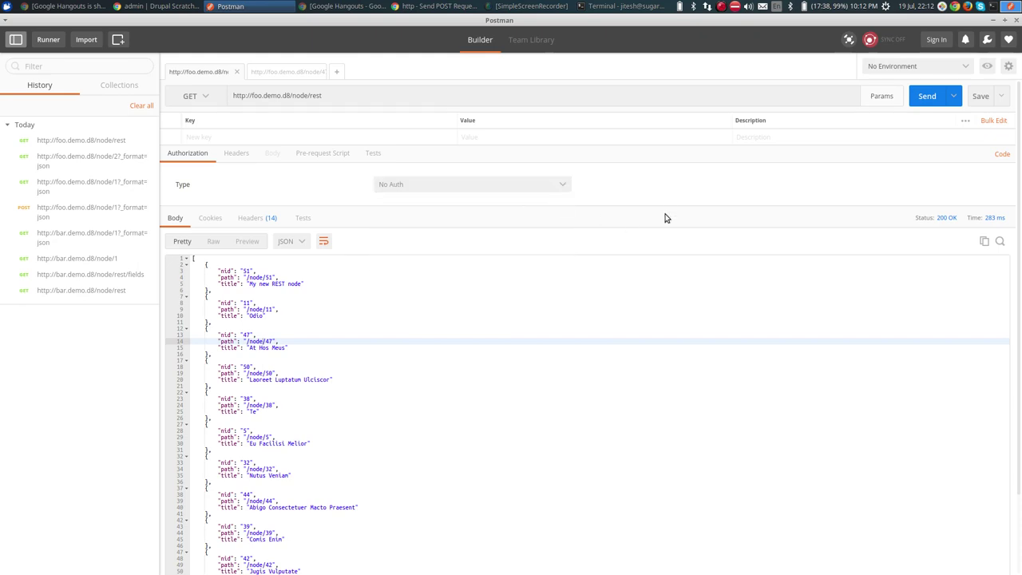
{"action": "key", "text": "alt+Tab"}
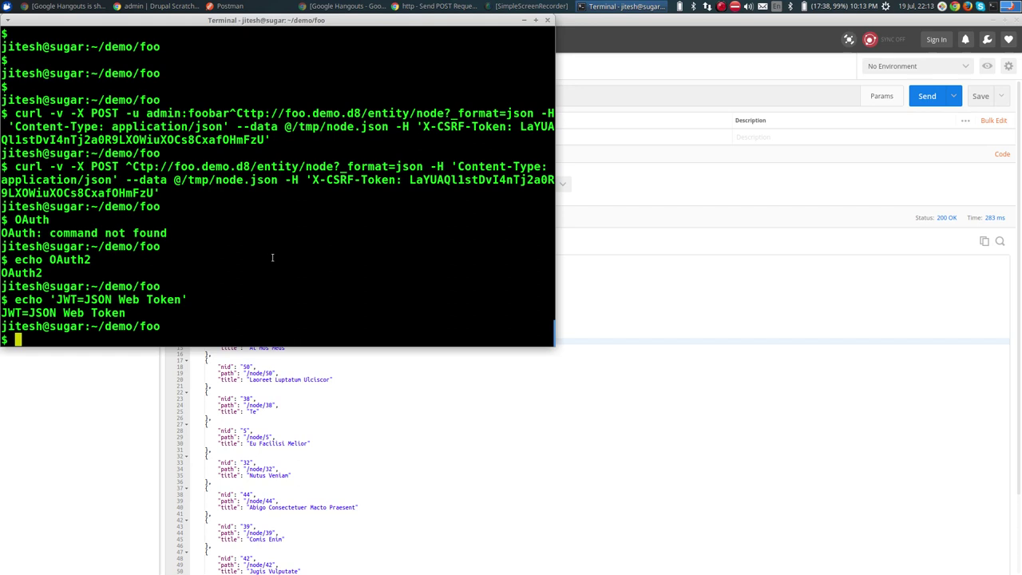
{"action": "double_click", "coordinate": [300, 244]}
{"action": "left_click", "coordinate": [300, 245]}
{"action": "triple_click", "coordinate": [110, 114]}
{"action": "left_click_drag", "start_coordinate": [118, 126], "coordinate": [156, 219]}
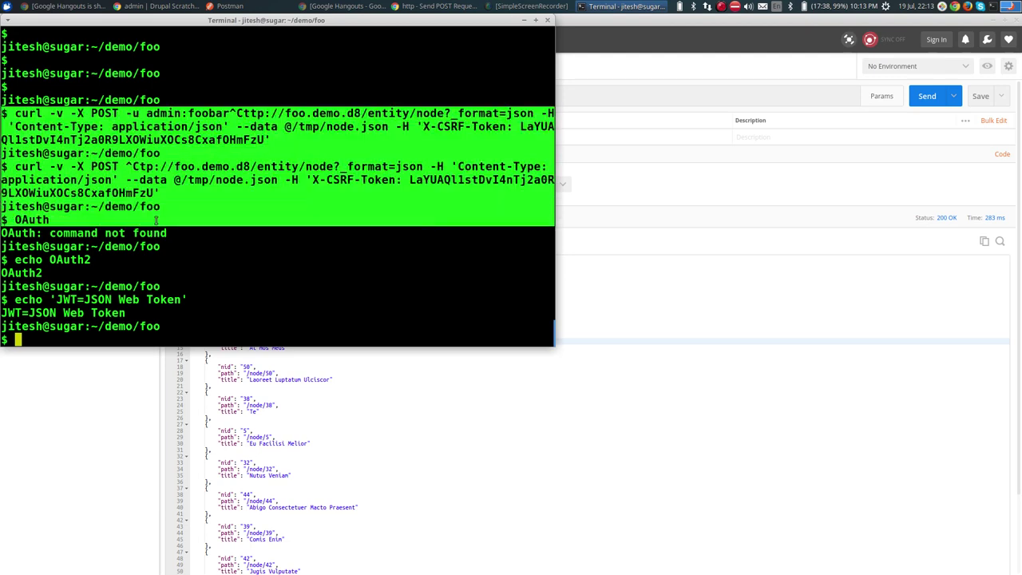
{"action": "double_click", "coordinate": [157, 220]}
{"action": "double_click", "coordinate": [232, 261]}
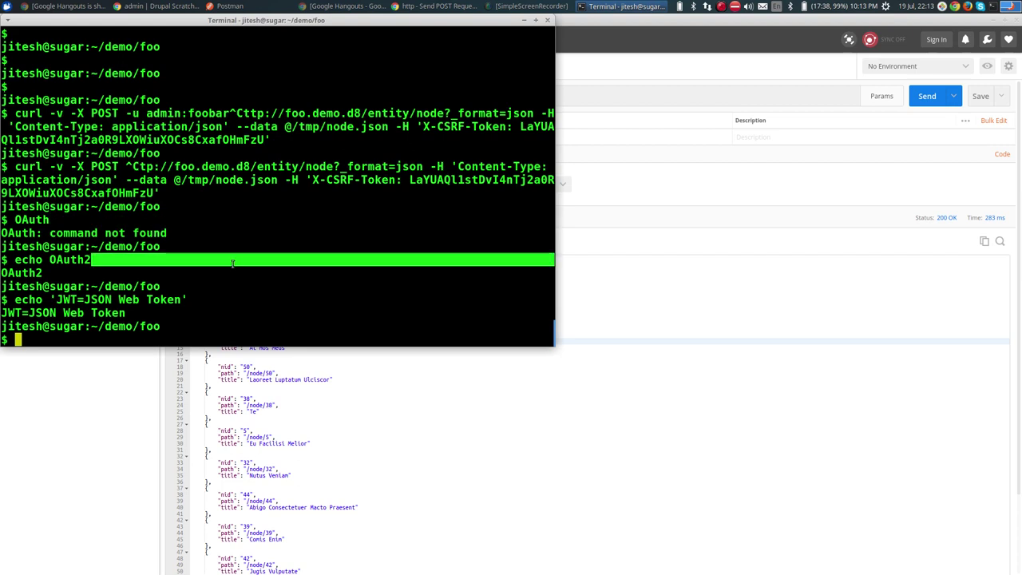
{"action": "double_click", "coordinate": [267, 339]}
{"action": "left_click", "coordinate": [310, 303]}
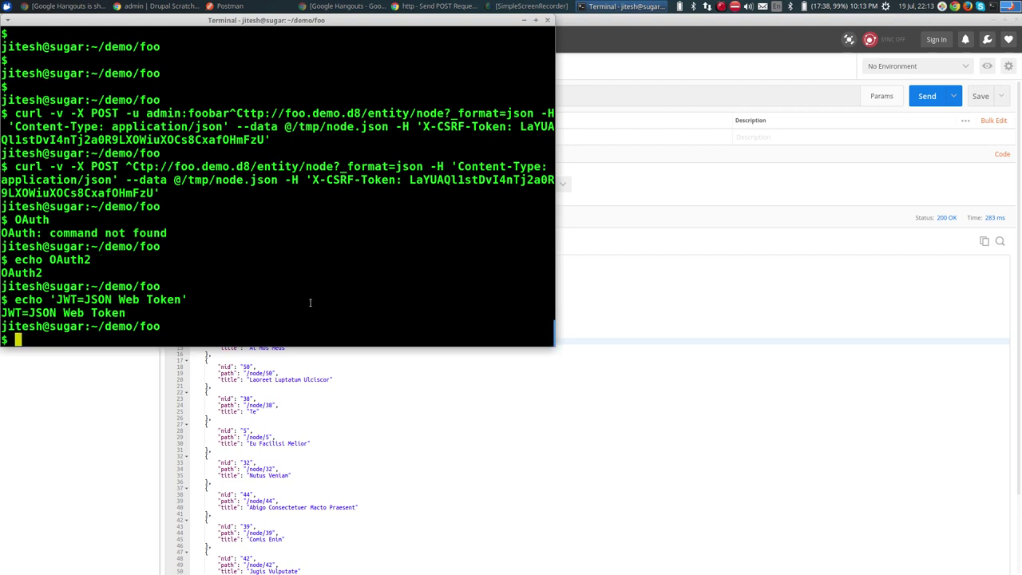